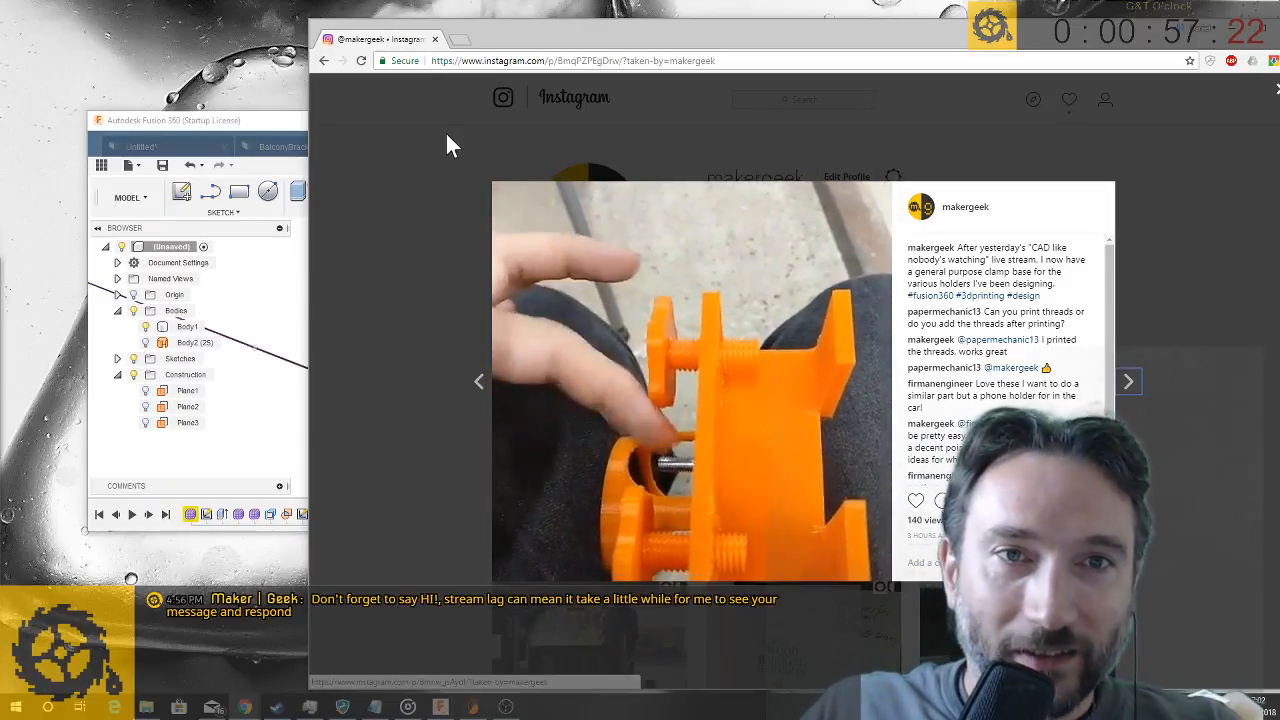
- Close the open clamp video post, view the CNC door project photo on the Instagram profile, and close it
{"action": "left_click_drag", "start_coordinate": [1005, 36], "coordinate": [966, 39]}
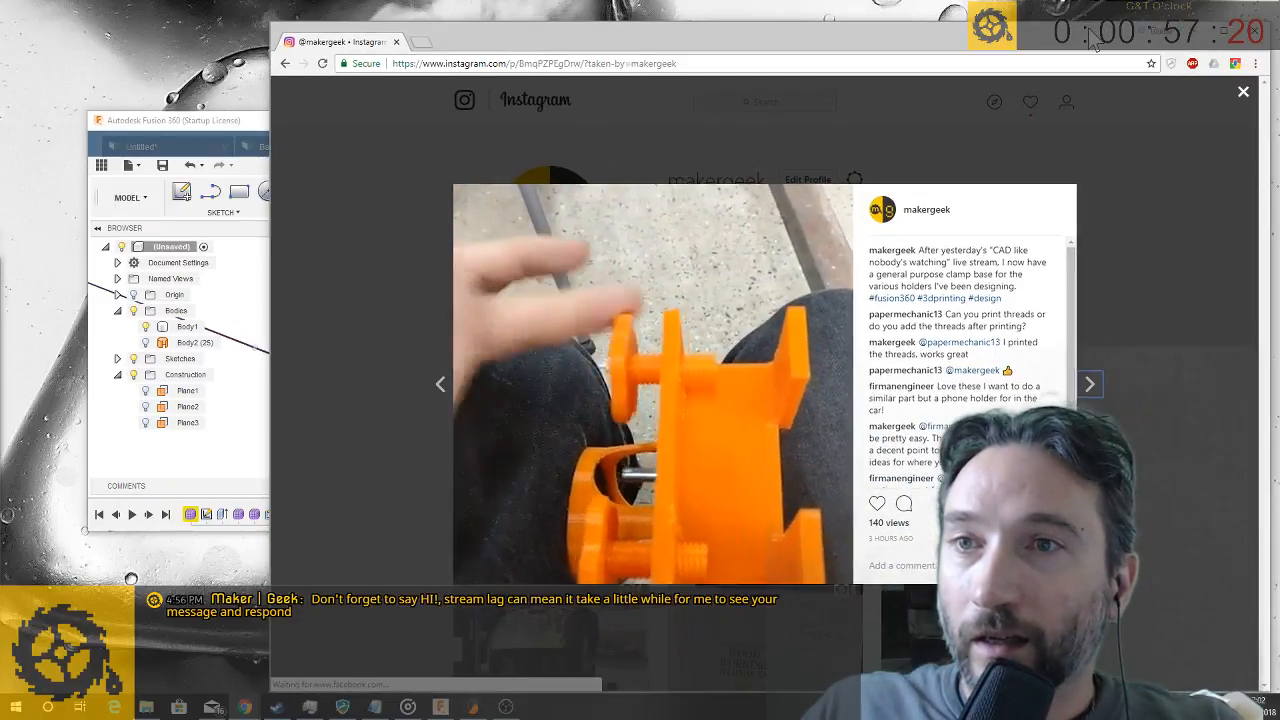
{"action": "left_click", "coordinate": [1243, 94]}
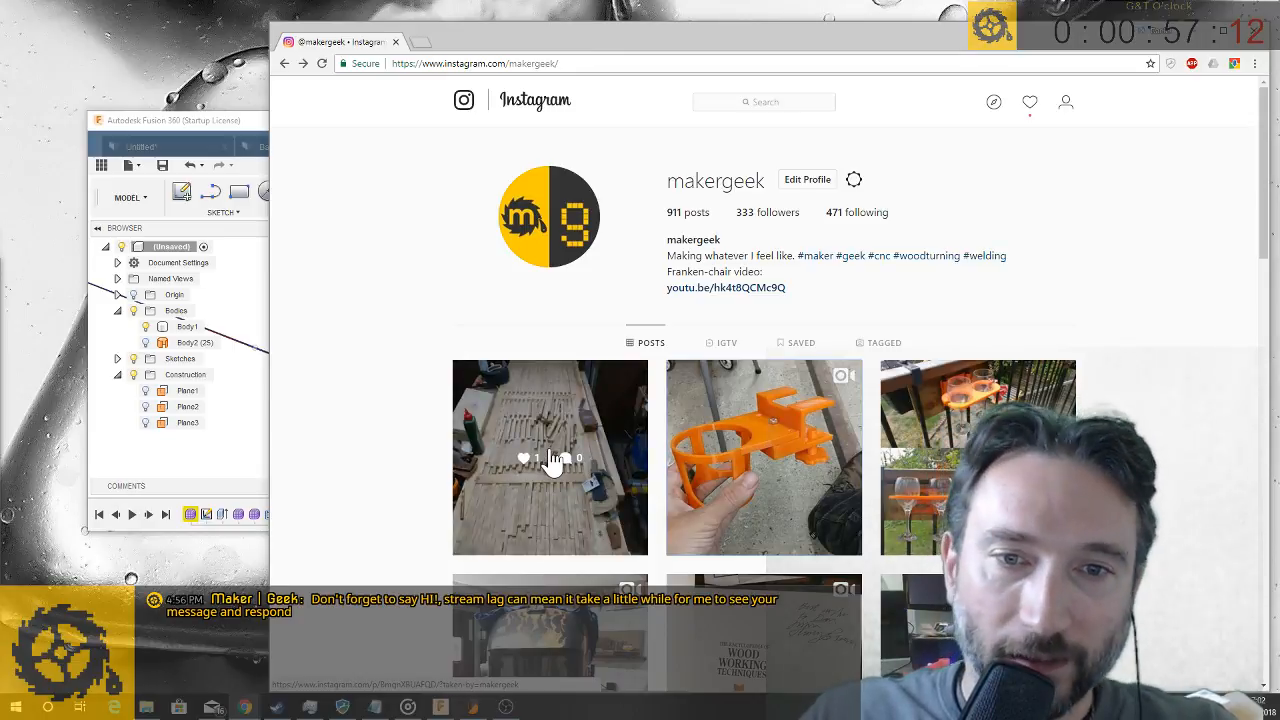
{"action": "left_click", "coordinate": [520, 415]}
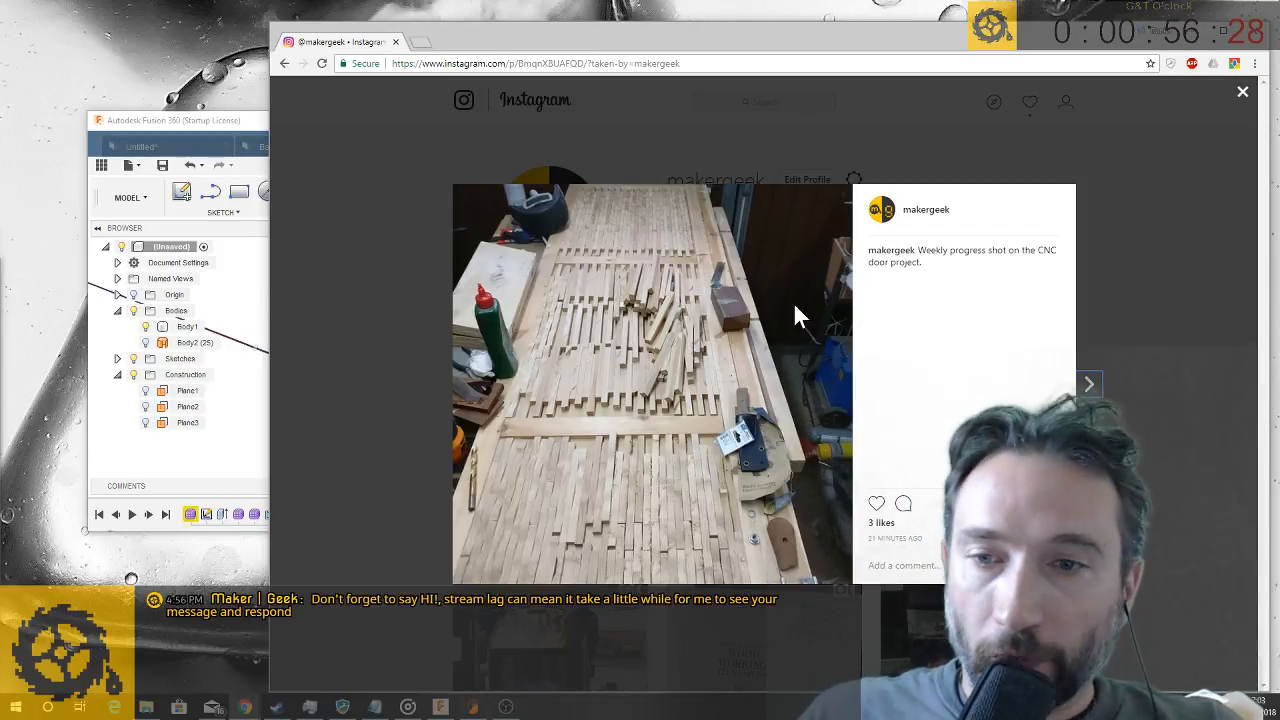
{"action": "left_click", "coordinate": [1243, 94]}
- Switch to Fusion 360, maximize its window, and highlight Body1 to examine the edge grooves and holes of its head
{"action": "left_click", "coordinate": [194, 121]}
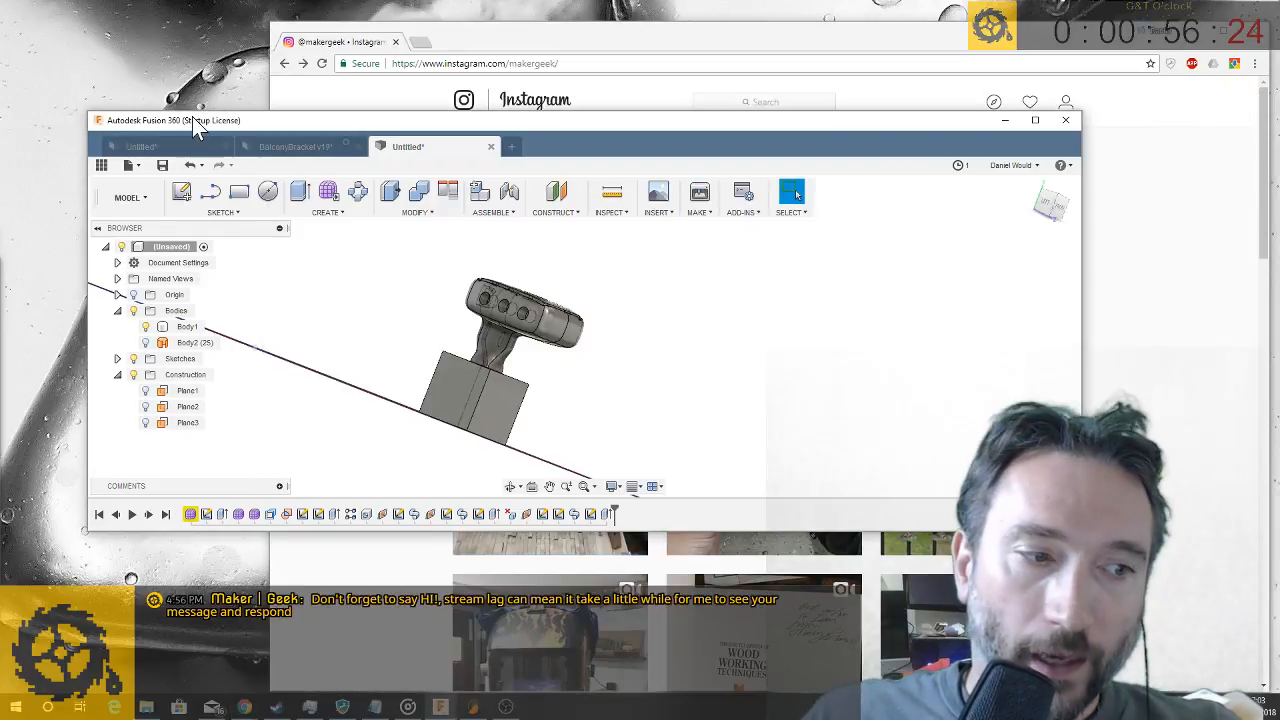
{"action": "left_click", "coordinate": [1036, 122]}
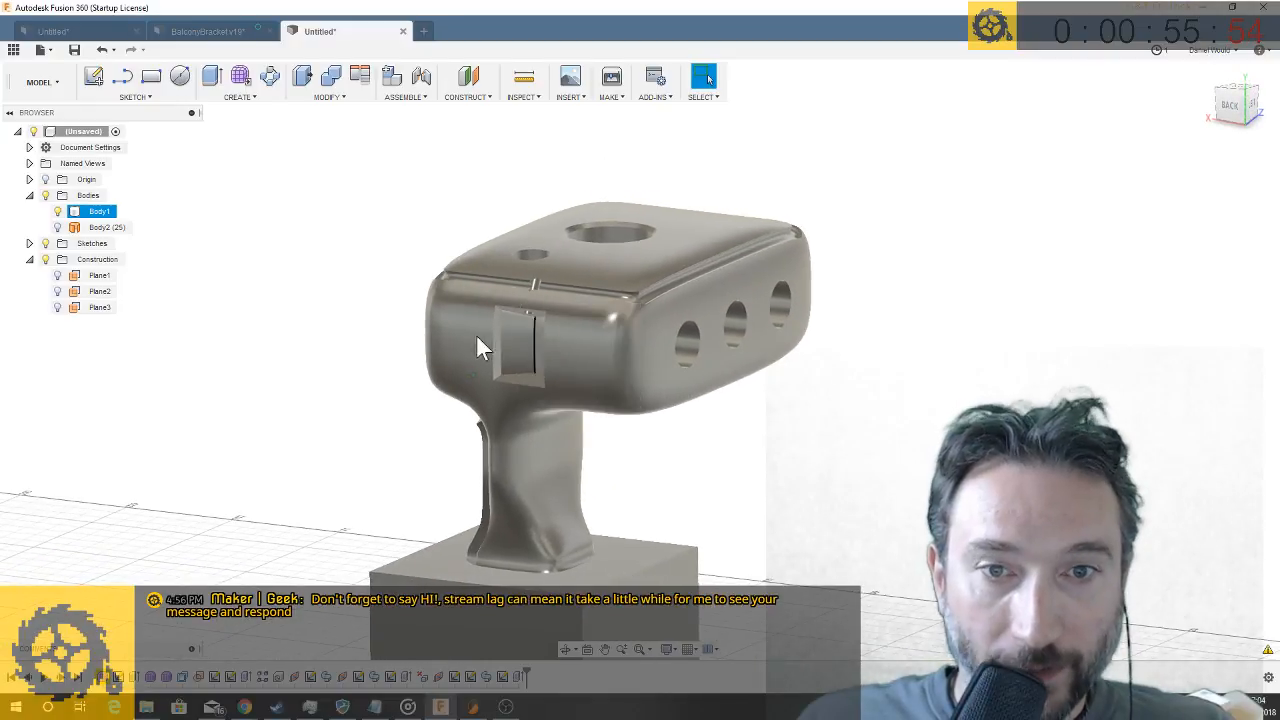
{"action": "left_click", "coordinate": [99, 211]}
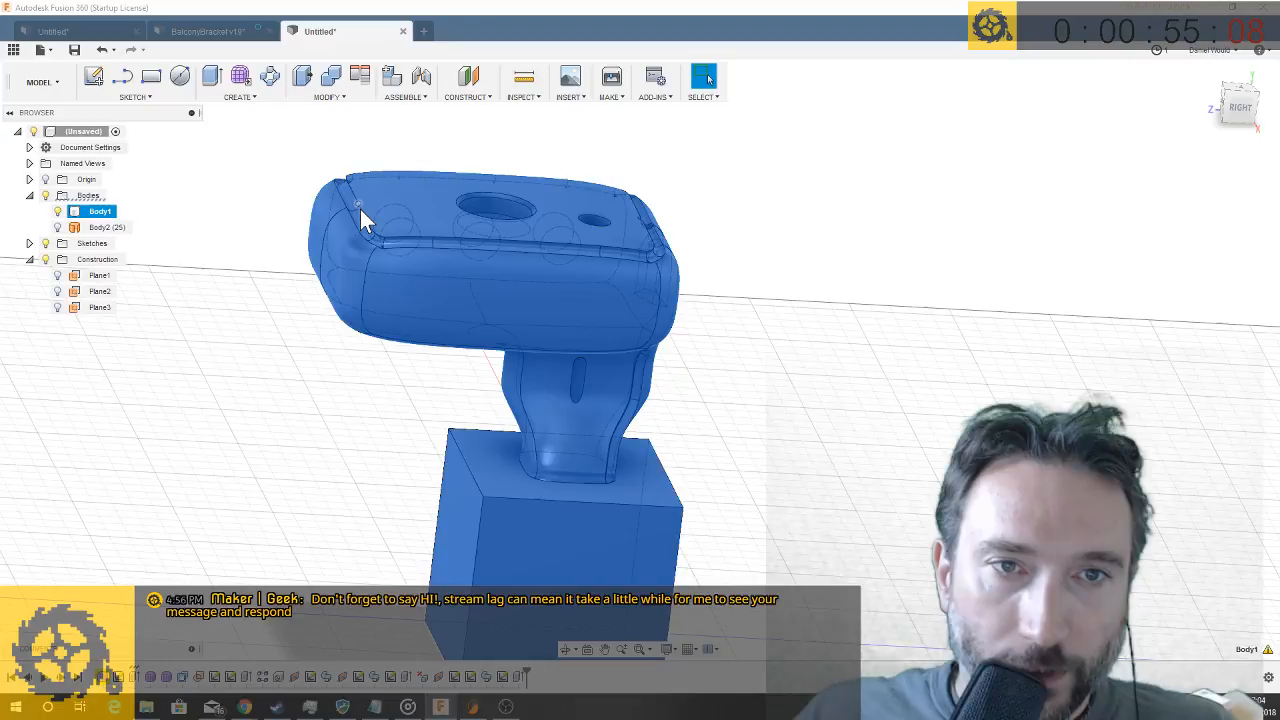
{"action": "scroll", "coordinate": [360, 209], "scroll_direction": "up", "scroll_amount": 8}
{"action": "mouse_move", "coordinate": [360, 209]}
{"action": "middle_mouse_down", "text": "shift"}
{"action": "mouse_move", "coordinate": [348, 233]}
{"action": "mouse_move", "coordinate": [342, 220]}
{"action": "middle_mouse_up", "text": "shift"}
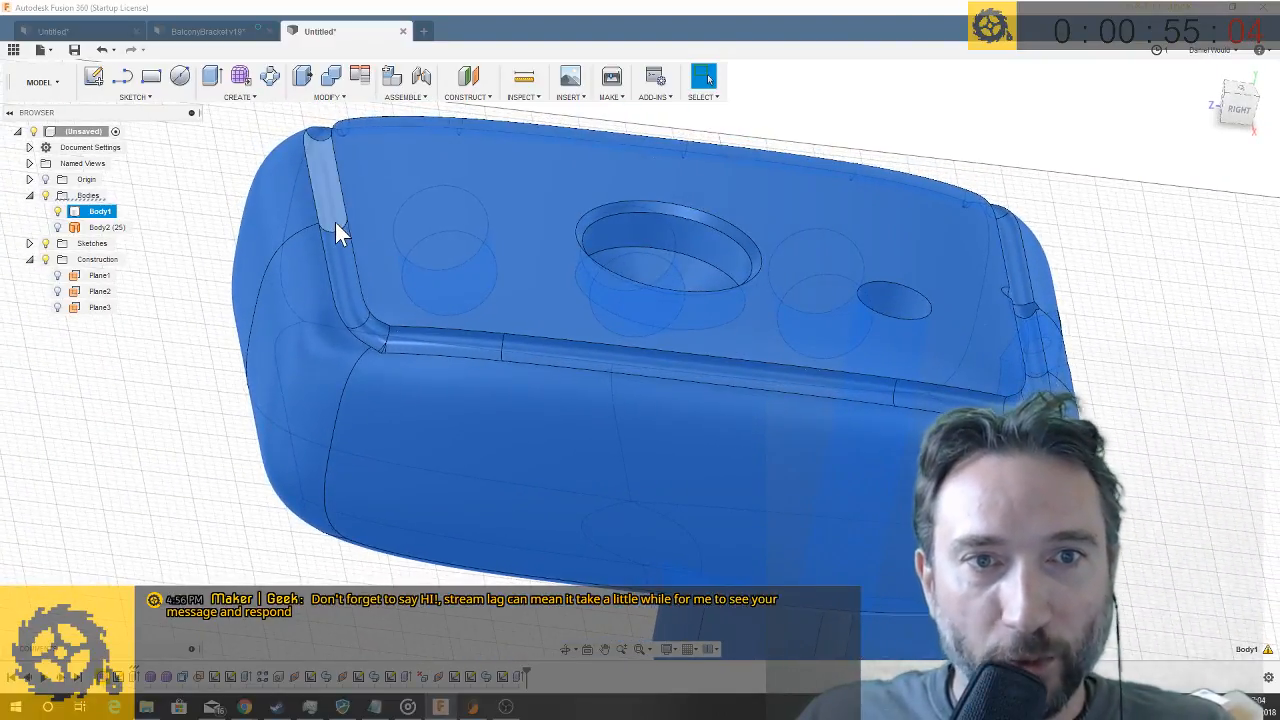
{"action": "middle_click_drag", "start_coordinate": [366, 270], "coordinate": [812, 325], "text": "shift"}
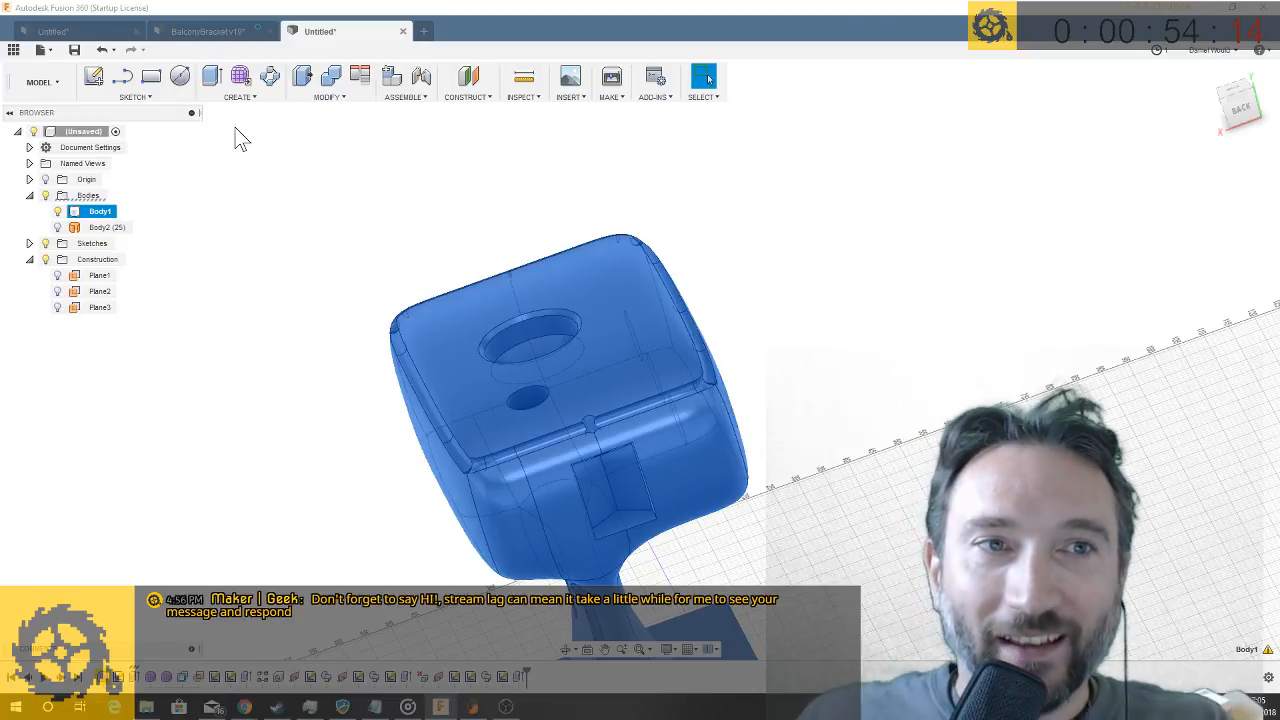
- Close the unsaved design with the compartment boxes and start a new empty design
{"action": "left_click", "coordinate": [90, 34]}
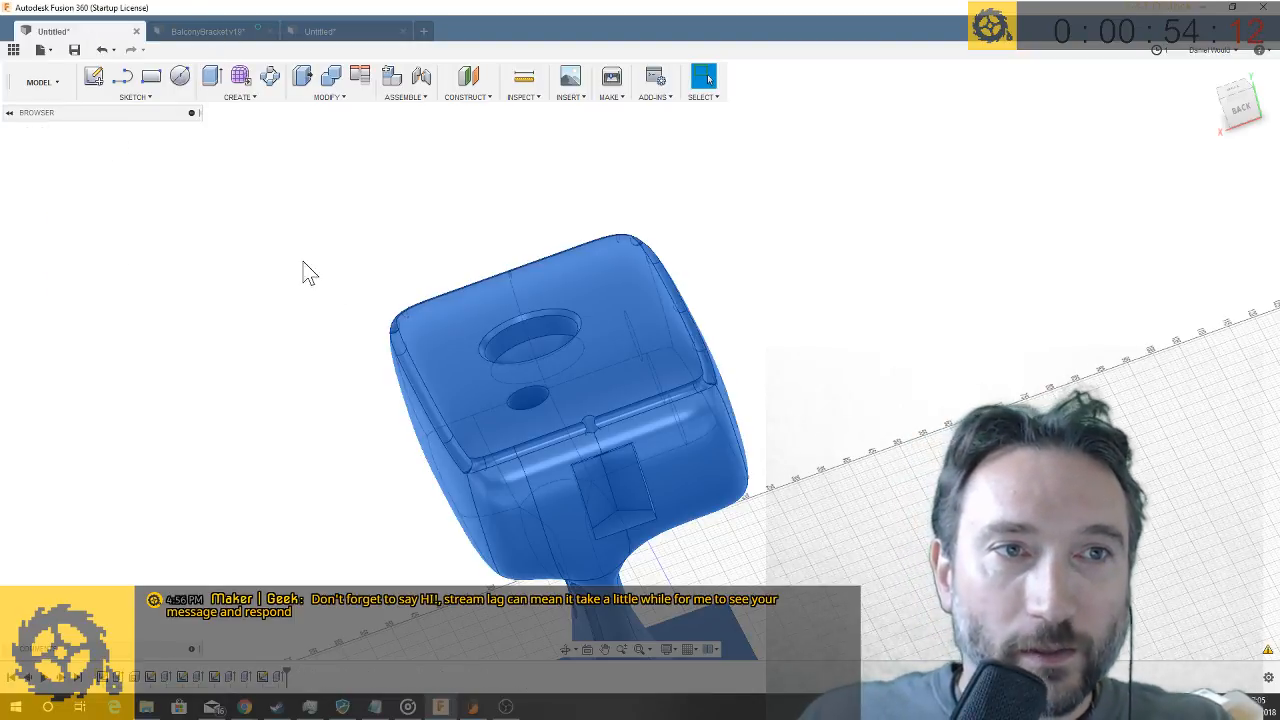
{"action": "left_click", "coordinate": [137, 32]}
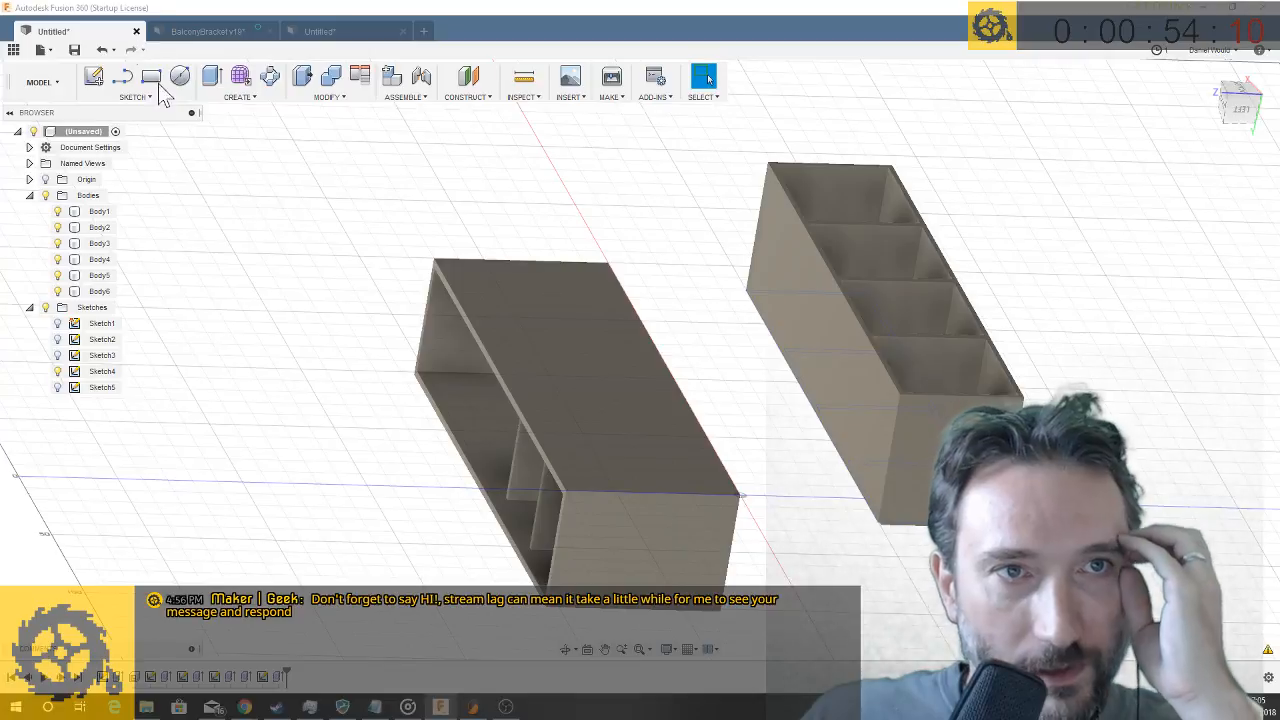
{"action": "left_click", "coordinate": [758, 262]}
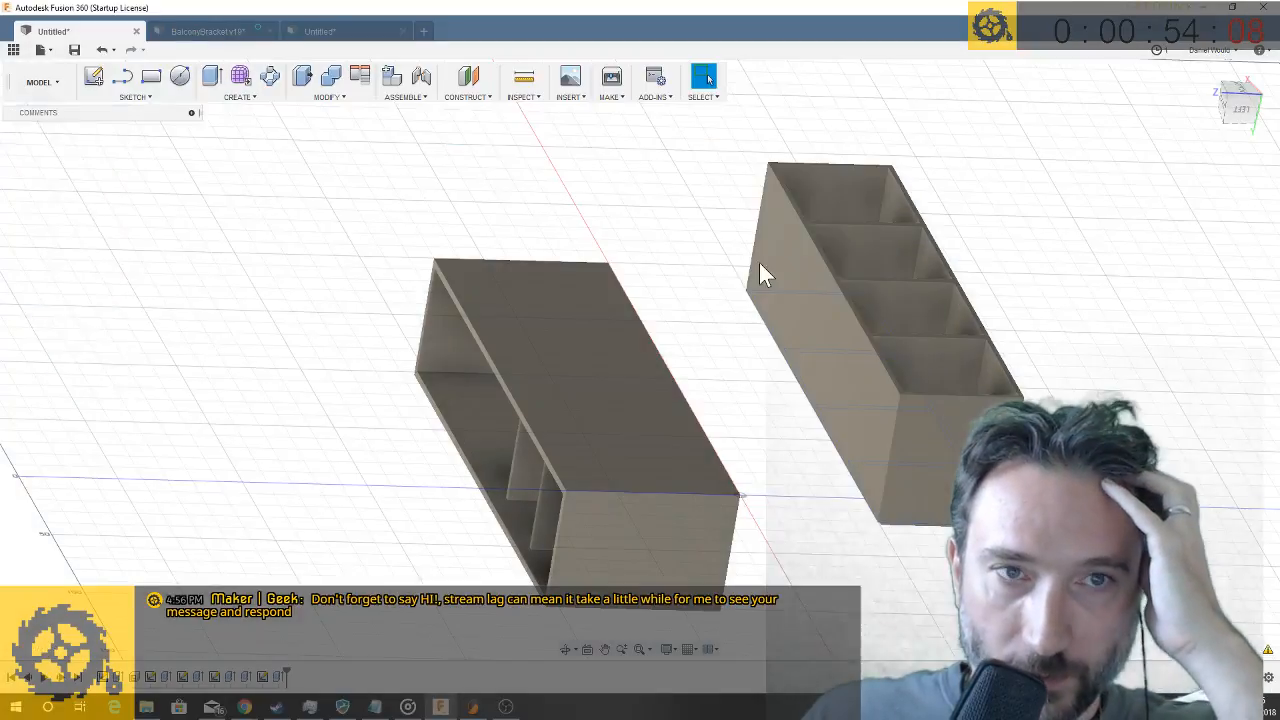
{"action": "left_click", "coordinate": [291, 32]}
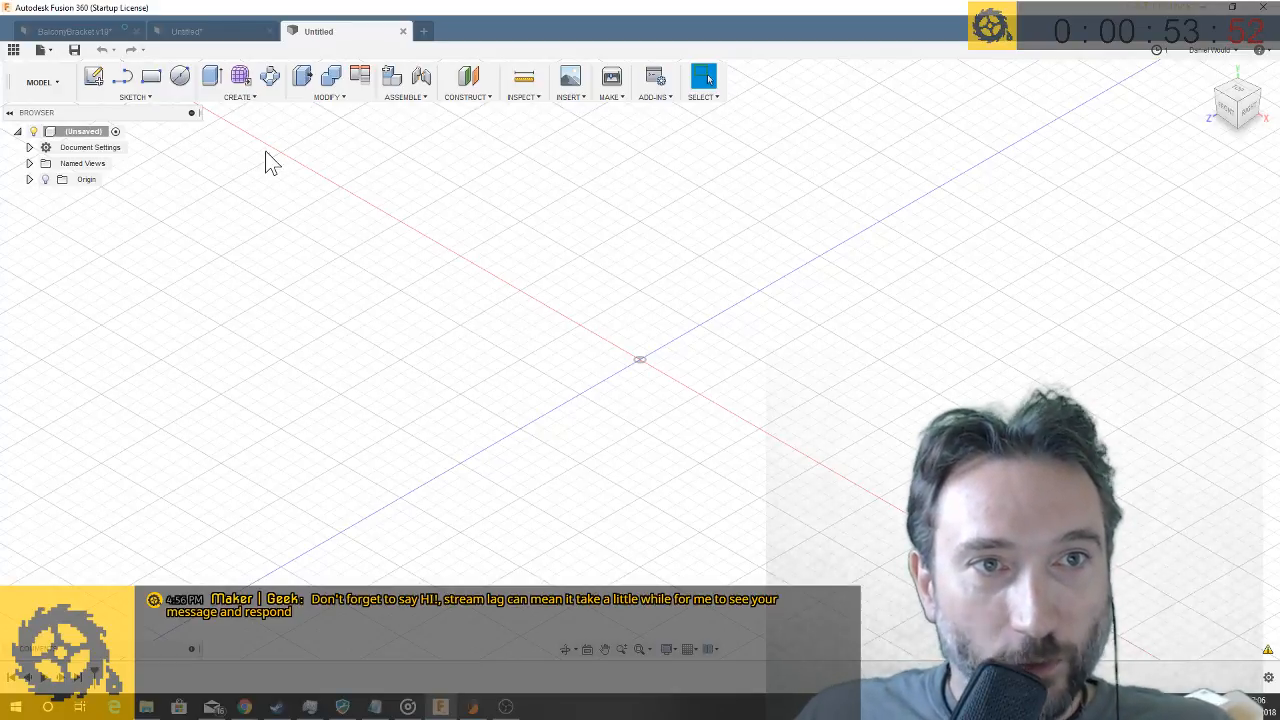
- Sketch an 80 mm diameter circle centred on the origin on the front plane
{"action": "left_click", "coordinate": [184, 82]}
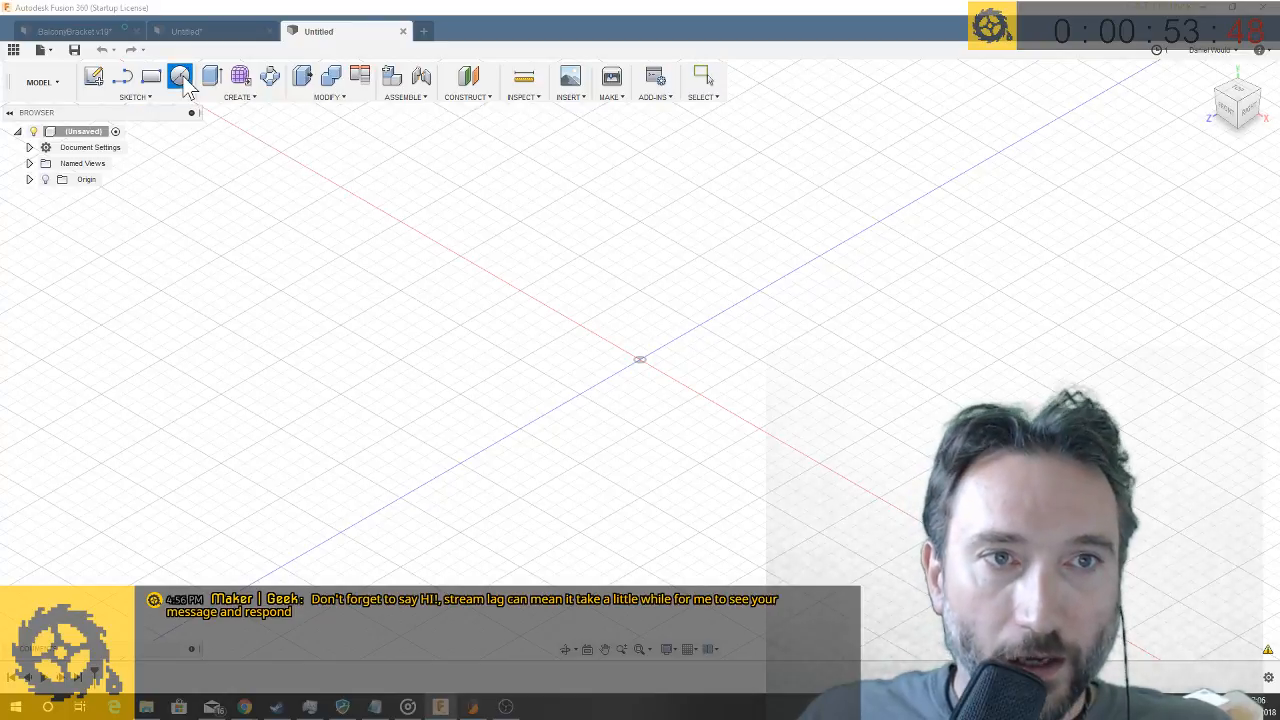
{"action": "left_click", "coordinate": [660, 355]}
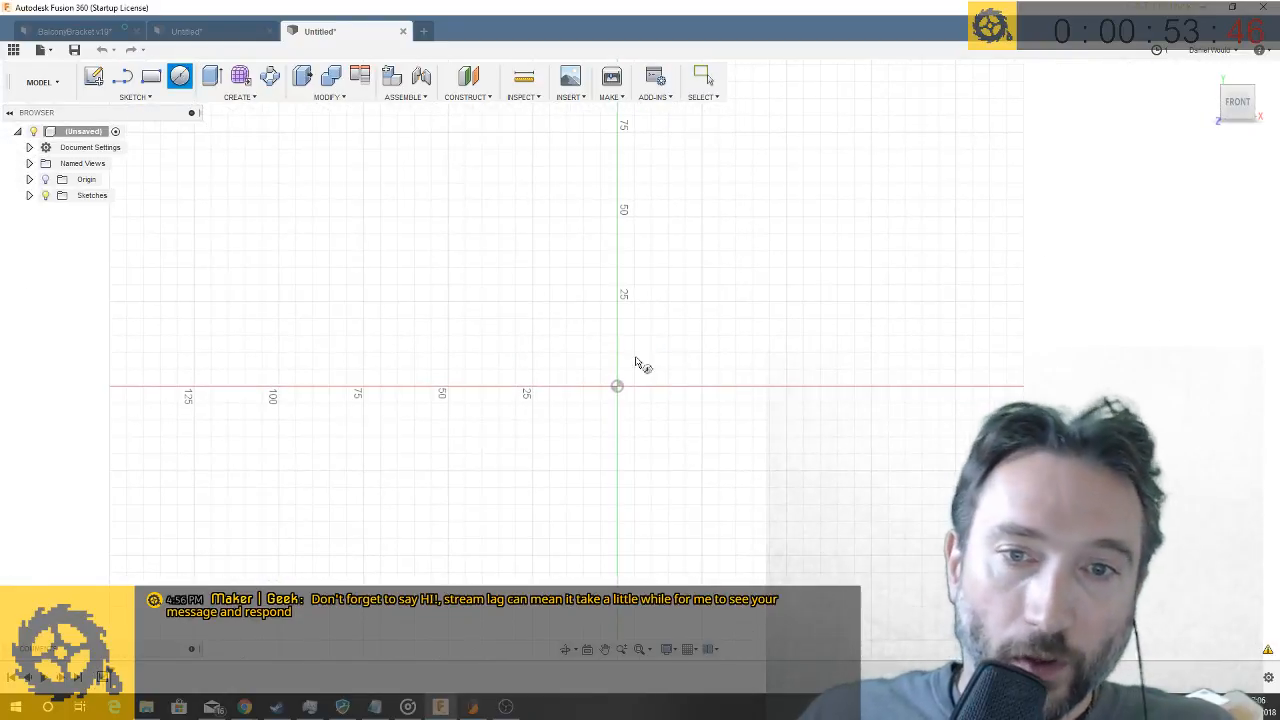
{"action": "left_click", "coordinate": [617, 387]}
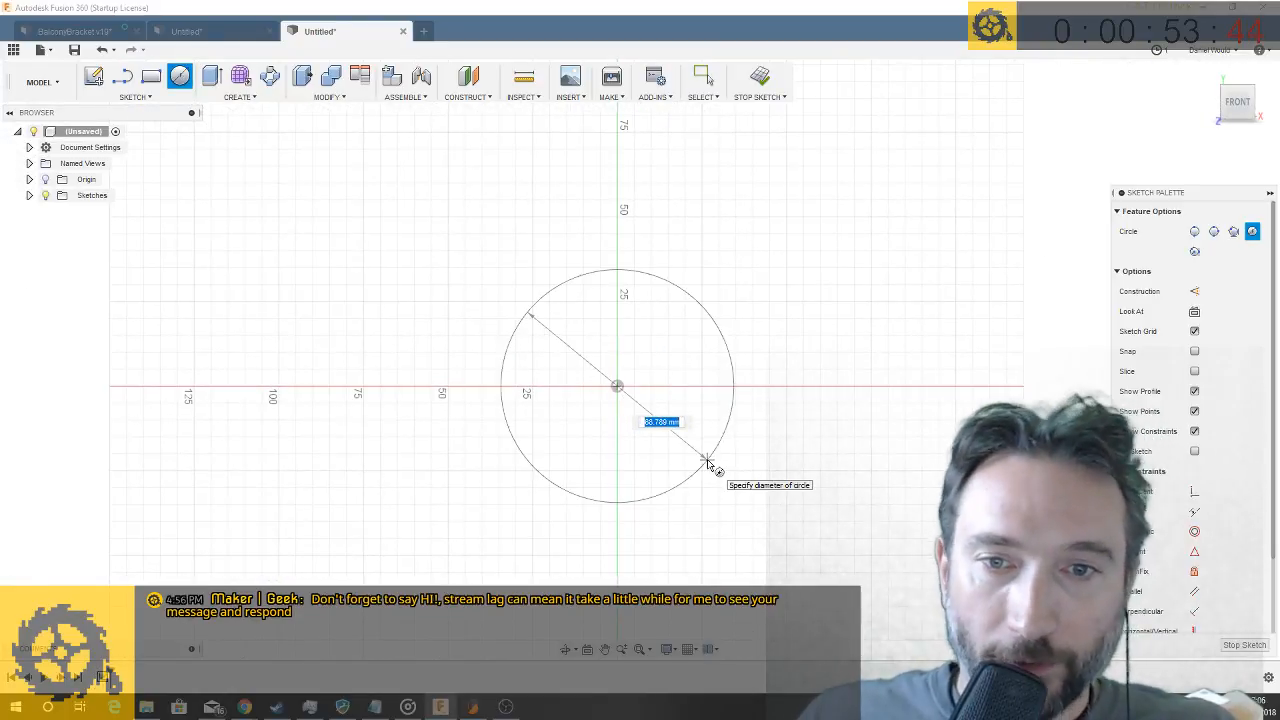
{"action": "type", "text": "80"}
{"action": "key", "text": "Tab"}
{"action": "key", "text": "Return"}
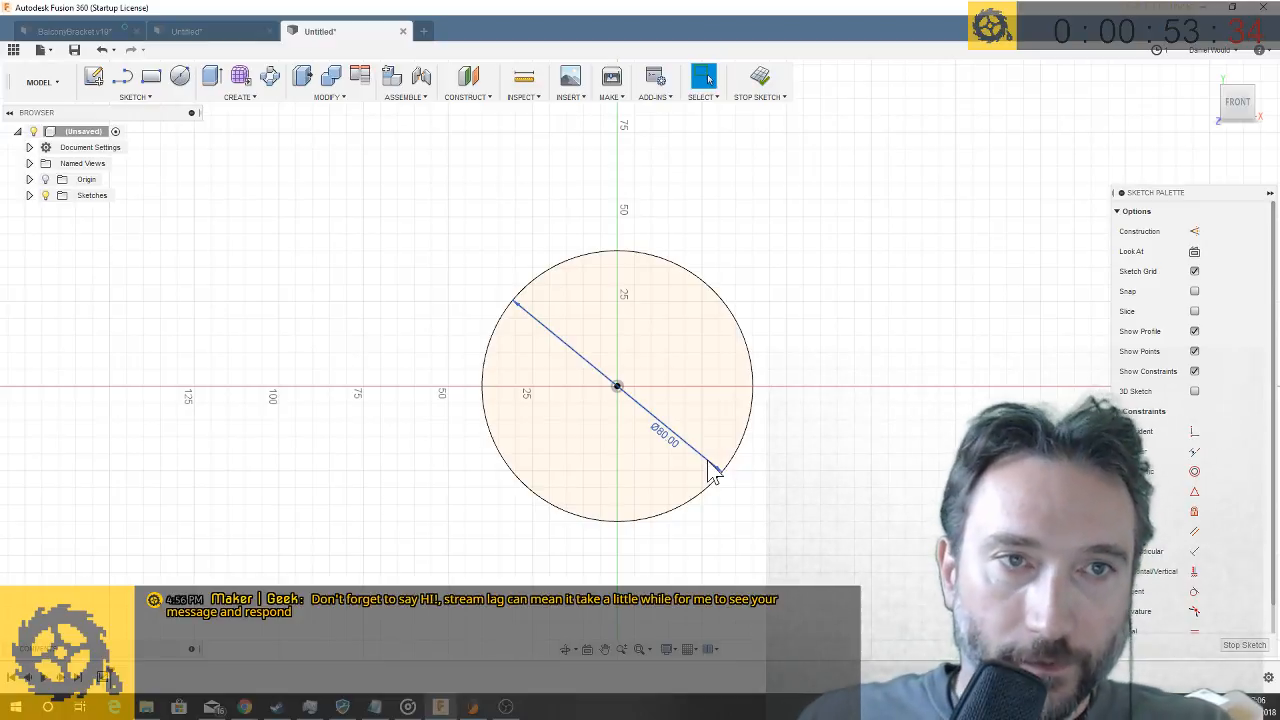
- Add a concentric 100 mm diameter circle centred on the origin around the 80 mm circle
{"action": "left_click", "coordinate": [180, 78]}
{"action": "left_click", "coordinate": [617, 386]}
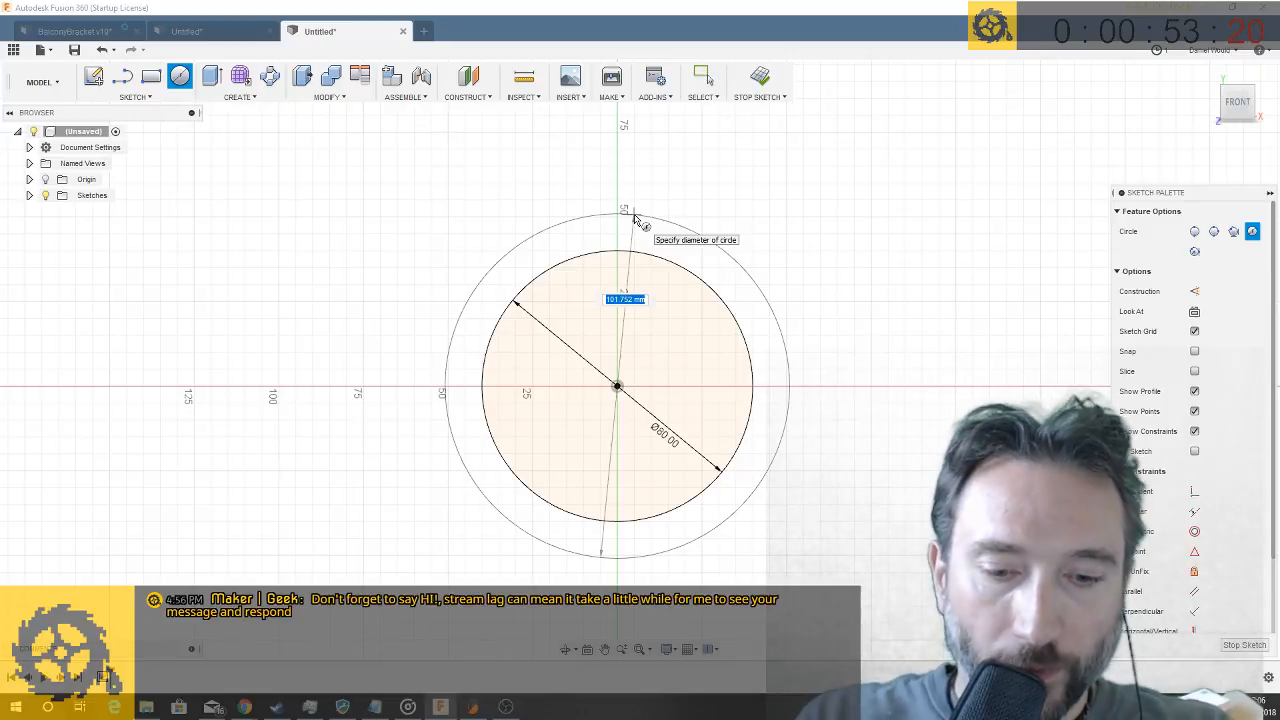
{"action": "type", "text": "10"}
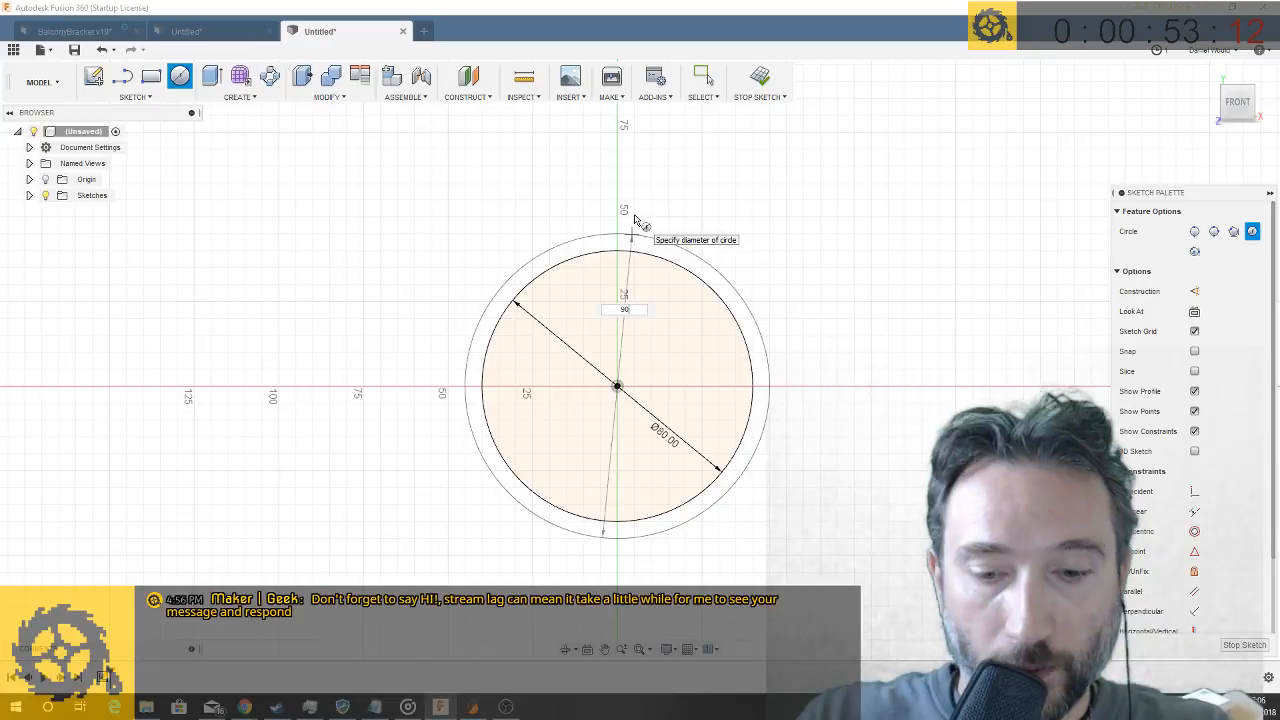
{"action": "type", "text": "100"}
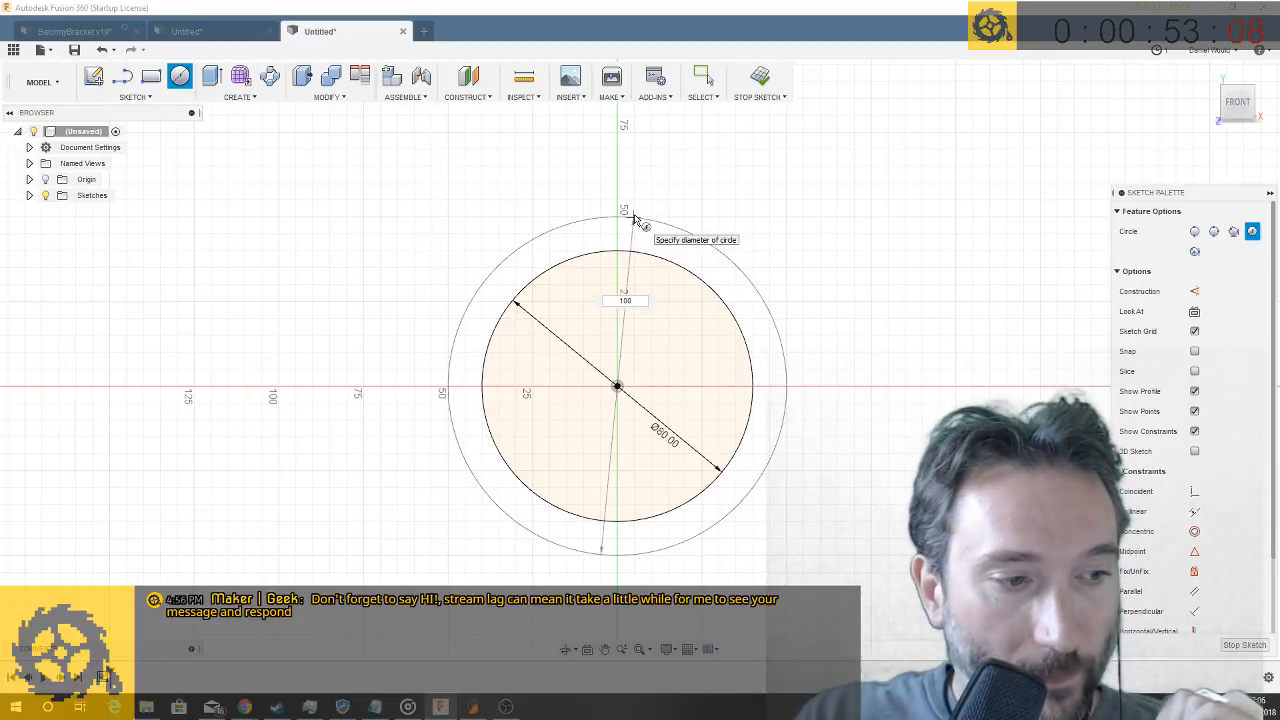
{"action": "key", "text": "Tab"}
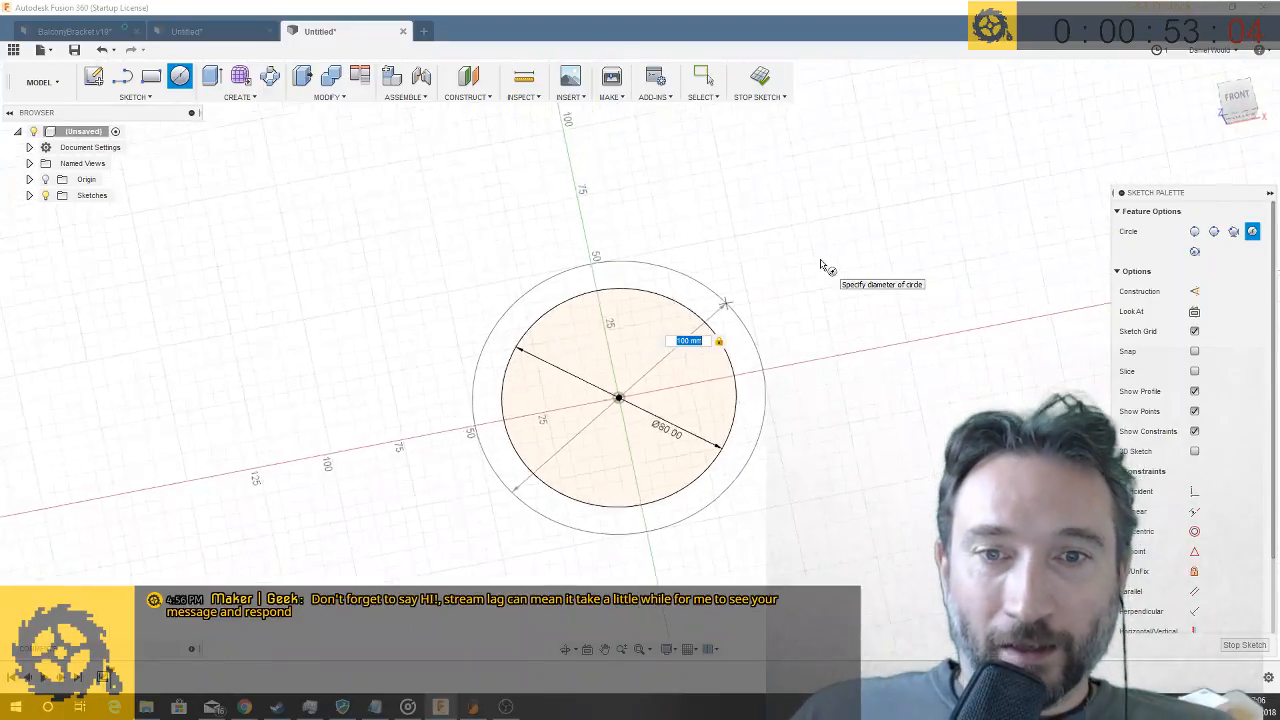
{"action": "key", "text": "Return"}
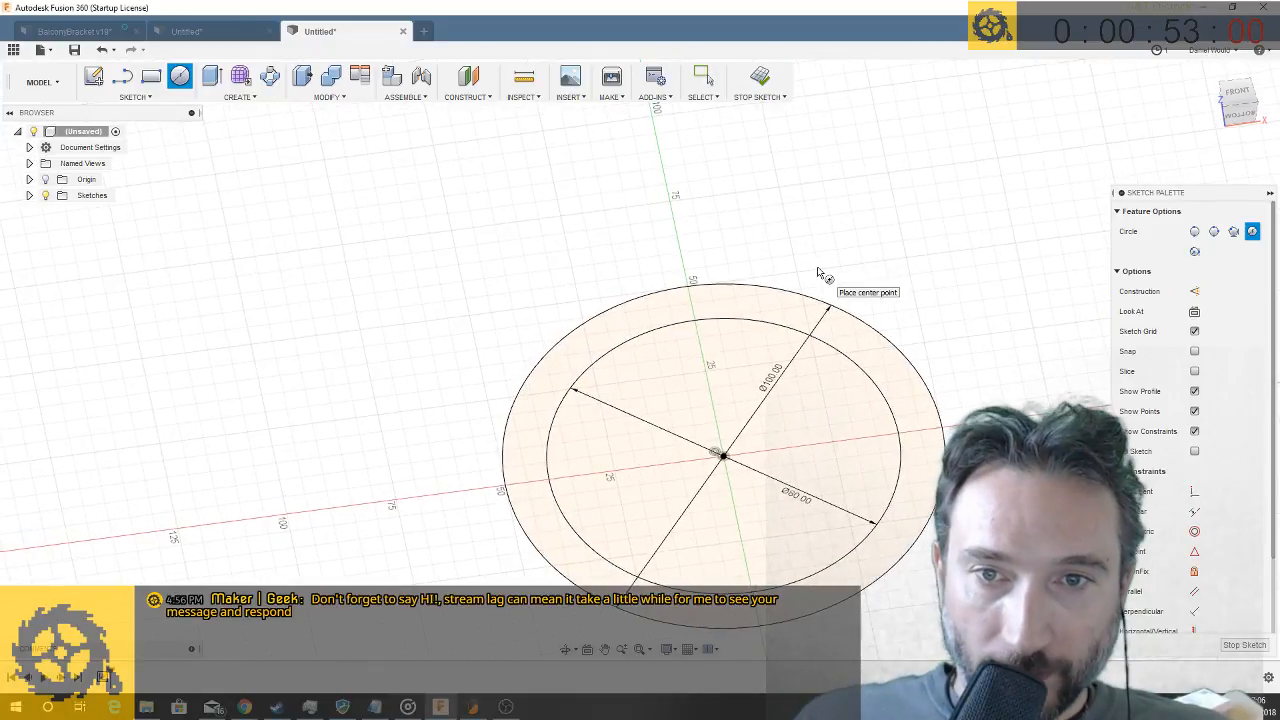
- Extrude the ring profile between the two circles 20 mm as a new body
{"action": "key", "text": "e"}
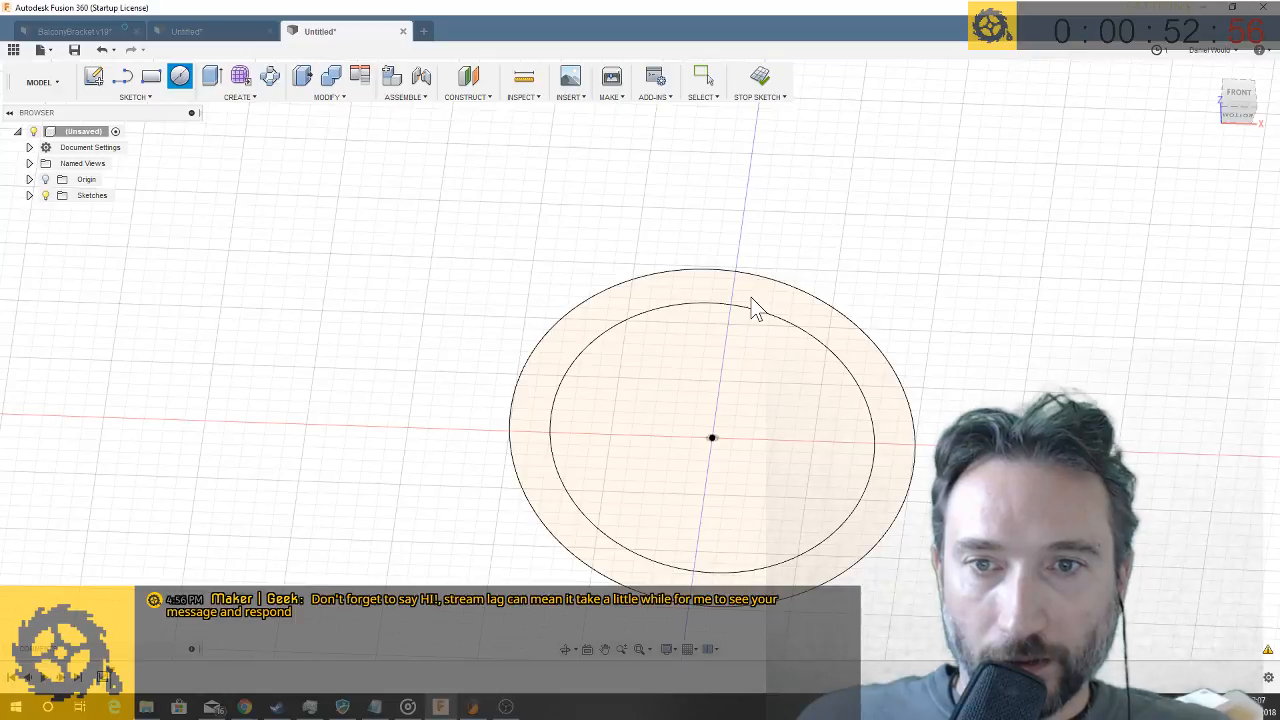
{"action": "key", "text": "q"}
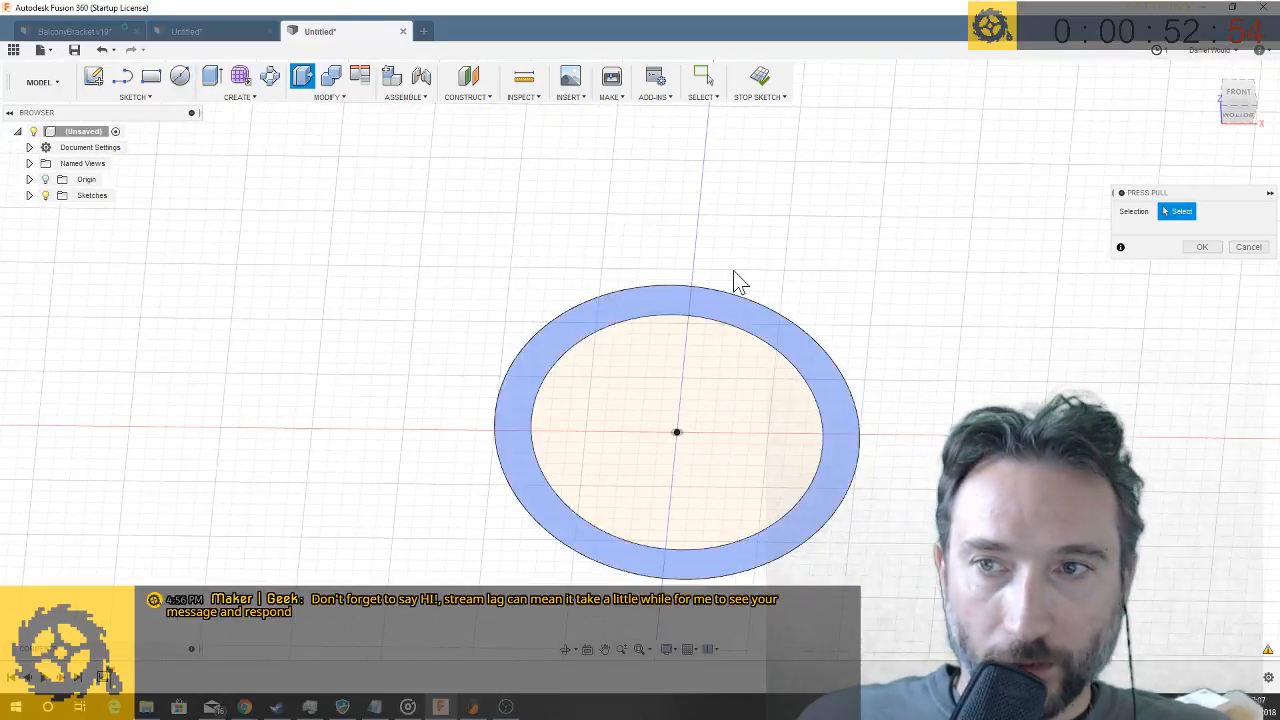
{"action": "left_click", "coordinate": [700, 306]}
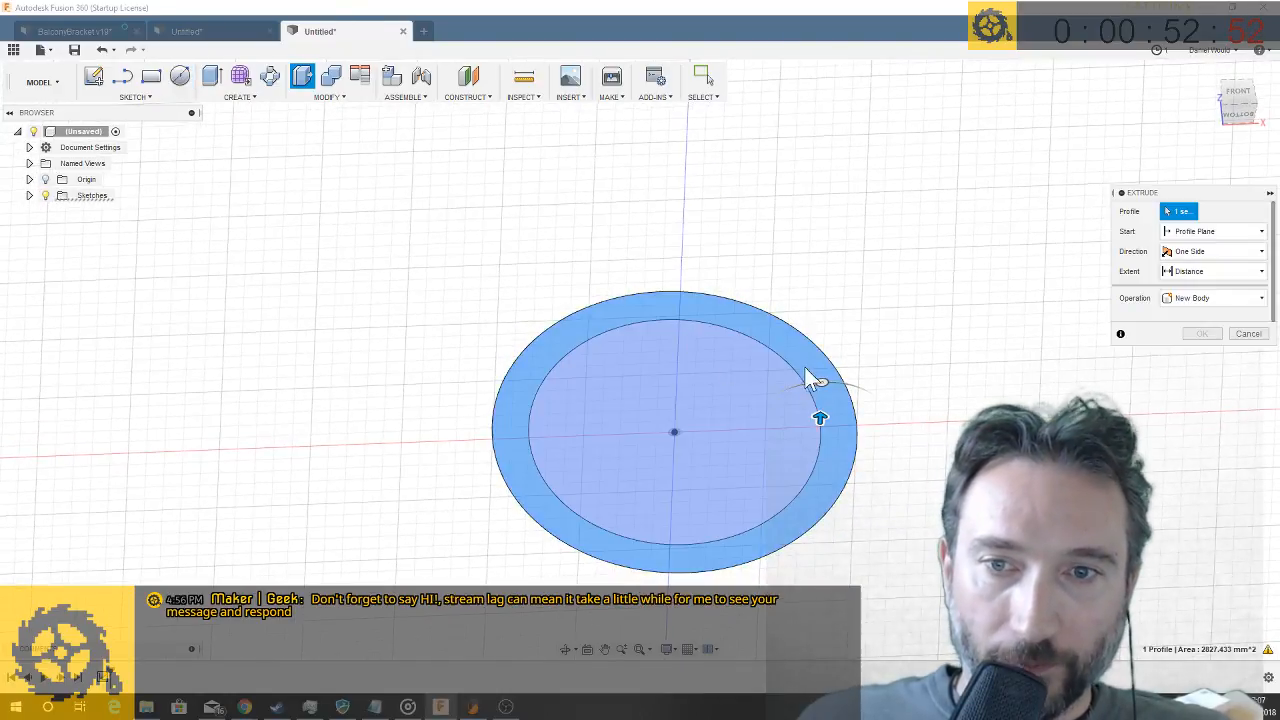
{"action": "left_click_drag", "start_coordinate": [820, 414], "coordinate": [823, 381]}
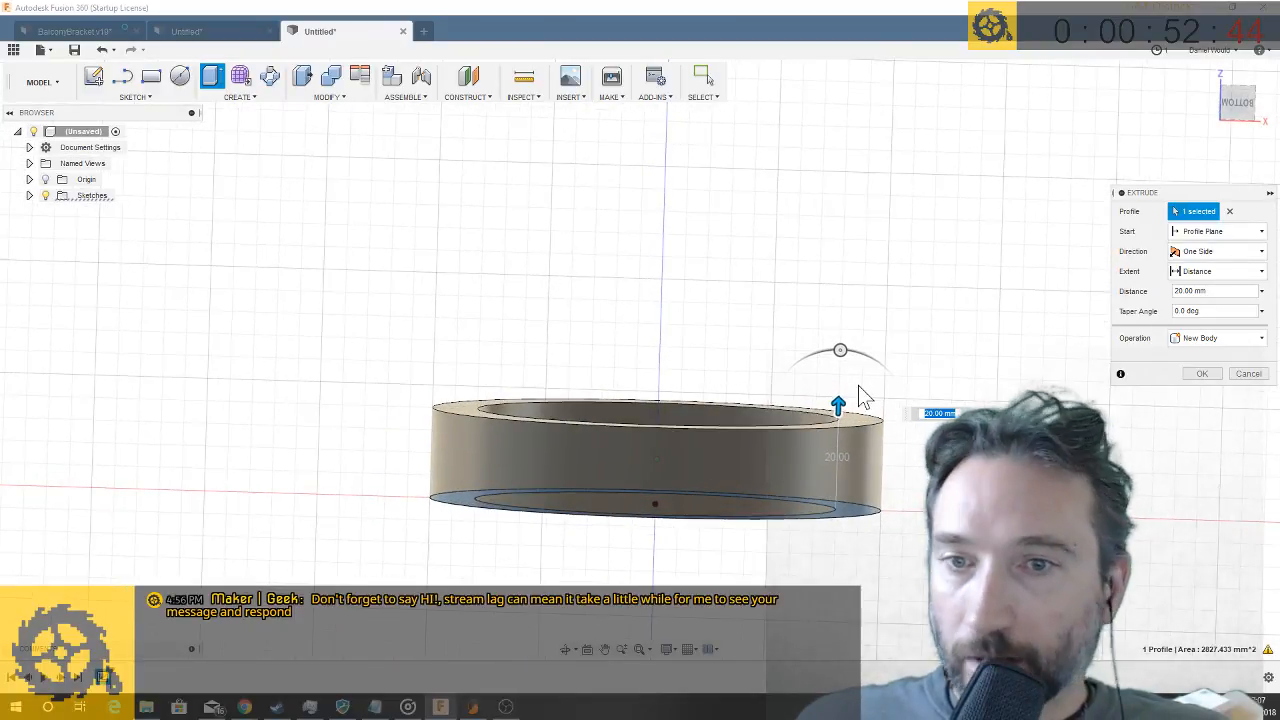
{"action": "key", "text": "Return"}
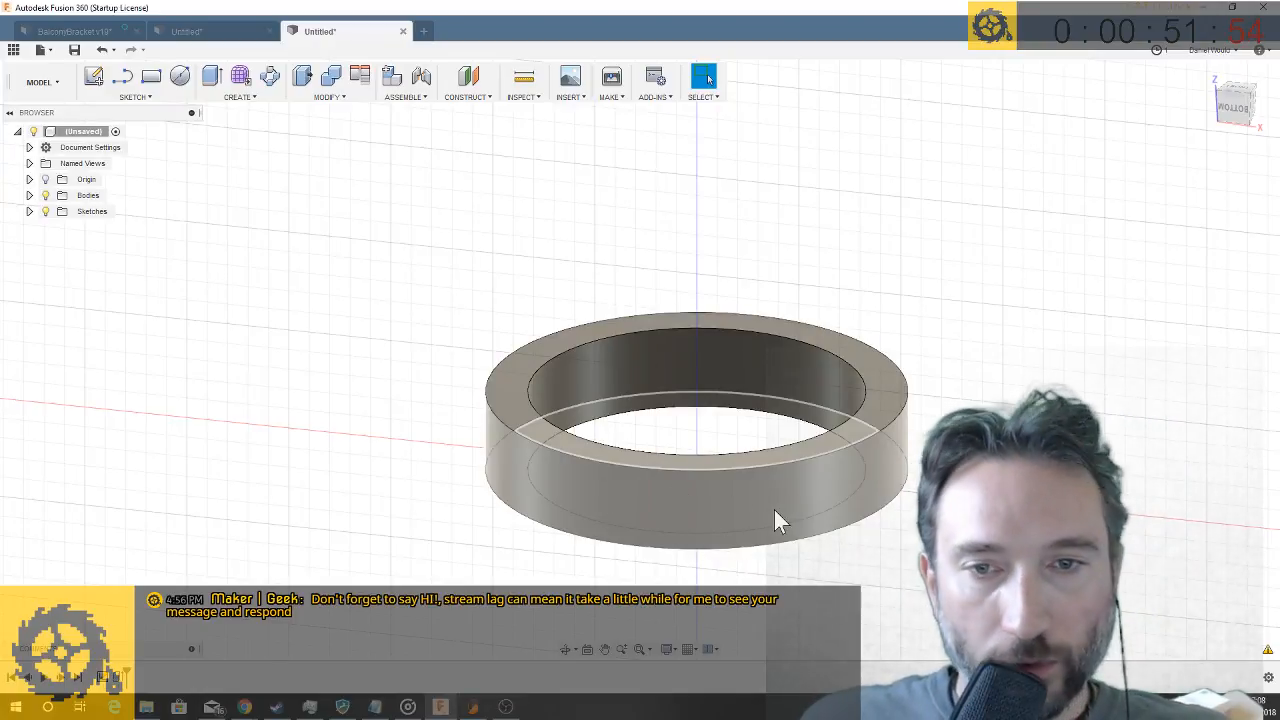
- Sketch a 35 mm diameter circle on the front plane, on the horizontal axis outside the ring, about 80 mm left of the origin
{"action": "middle_click_drag", "start_coordinate": [774, 510], "coordinate": [630, 402], "text": "shift"}
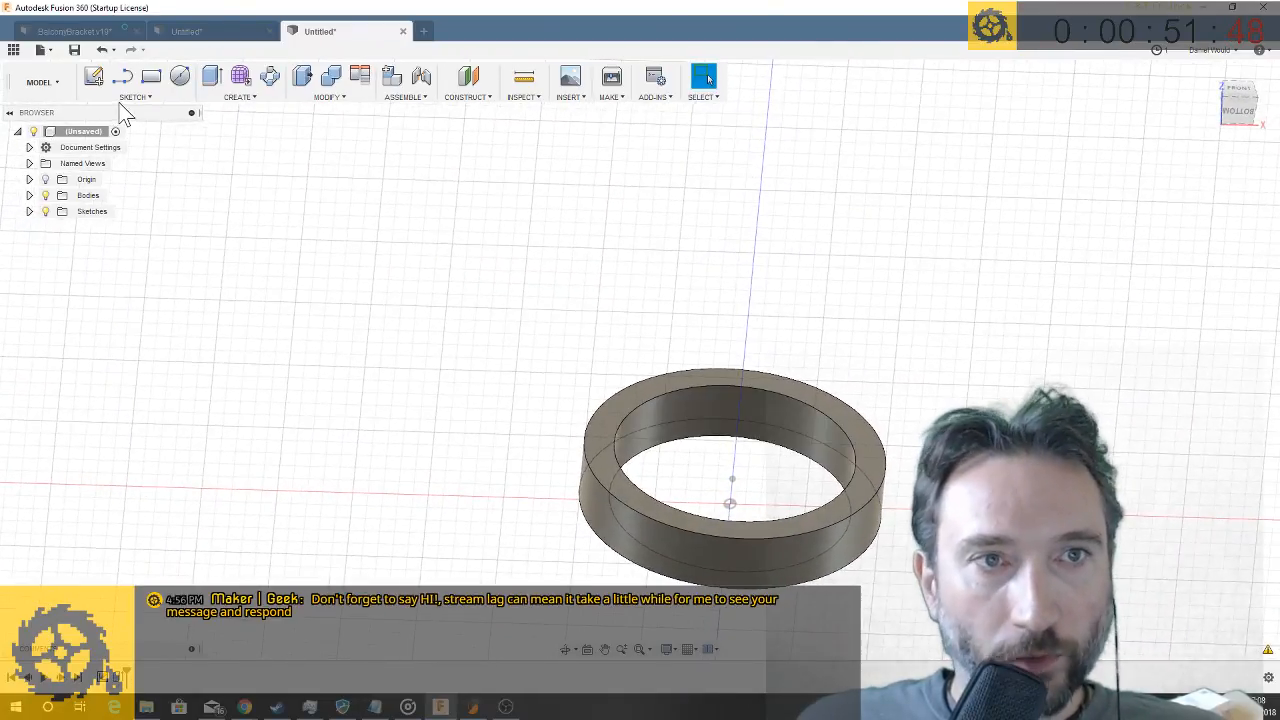
{"action": "left_click", "coordinate": [181, 78]}
{"action": "left_click", "coordinate": [770, 460]}
{"action": "left_click", "coordinate": [800, 445]}
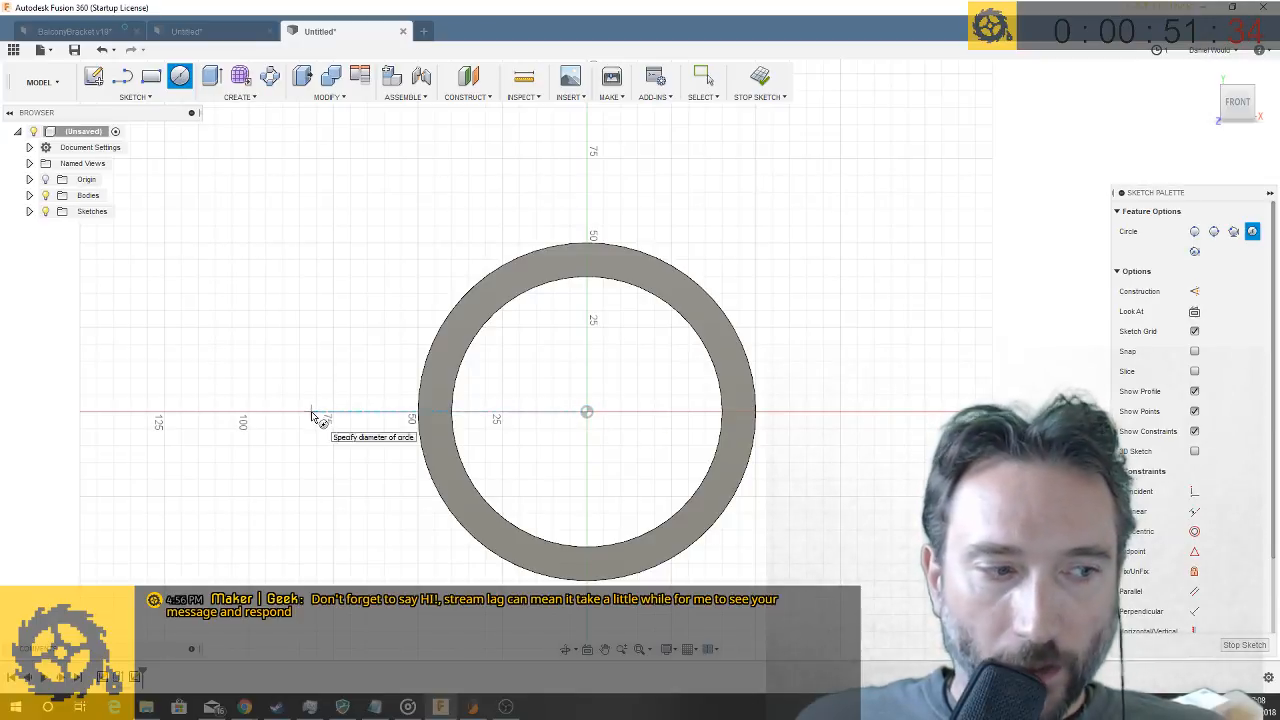
{"action": "left_click", "coordinate": [311, 412]}
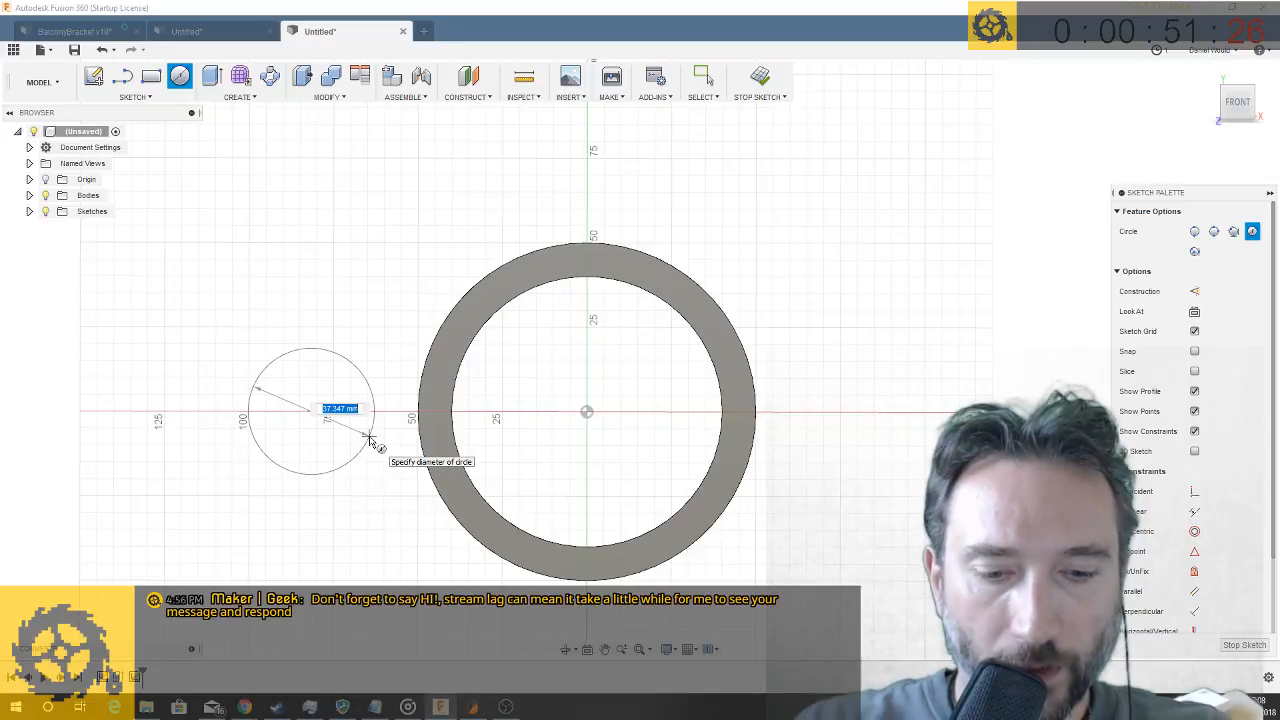
{"action": "type", "text": "35"}
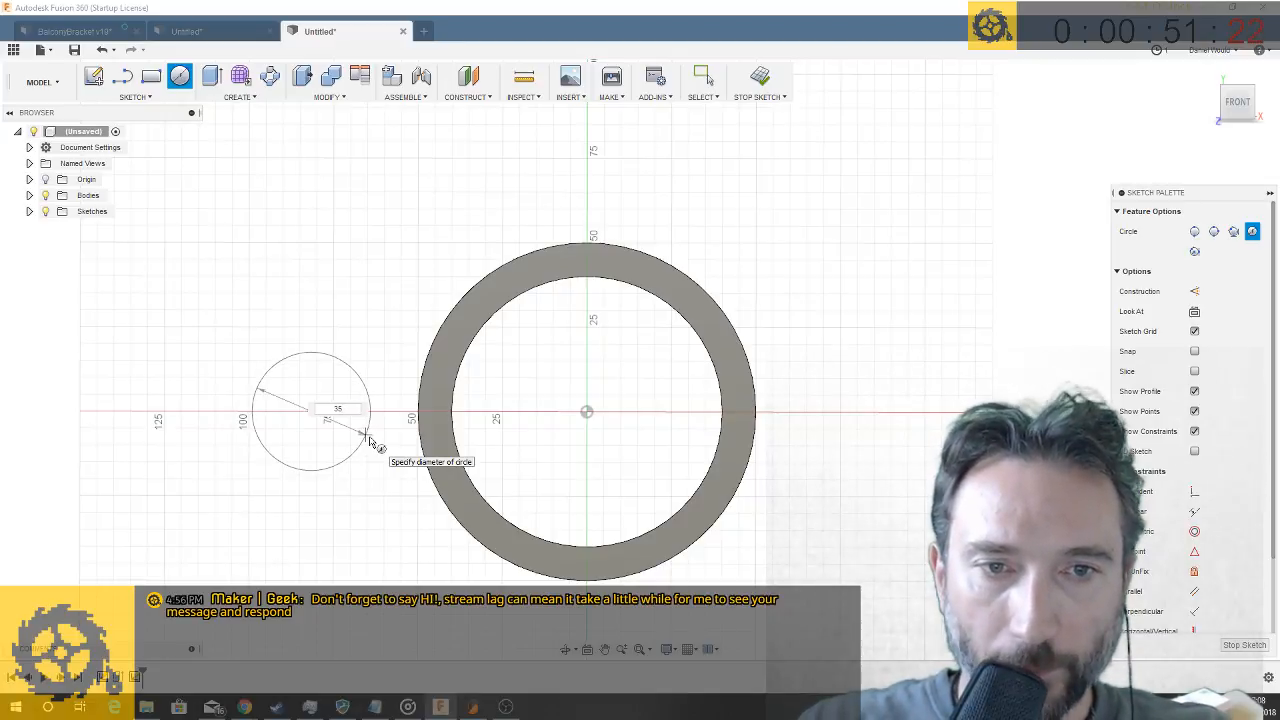
{"action": "key", "text": "Return"}
{"action": "key", "text": "Escape"}
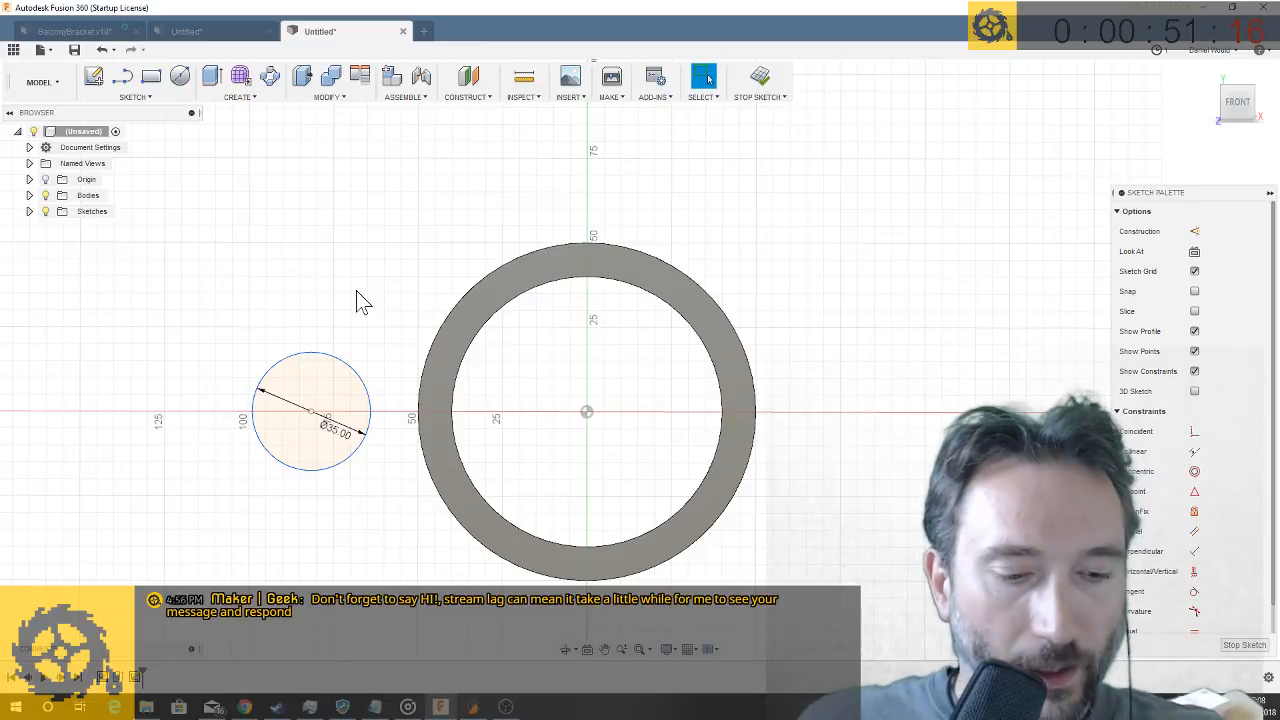
{"action": "scroll", "coordinate": [357, 292], "scroll_direction": "up", "scroll_amount": 3}
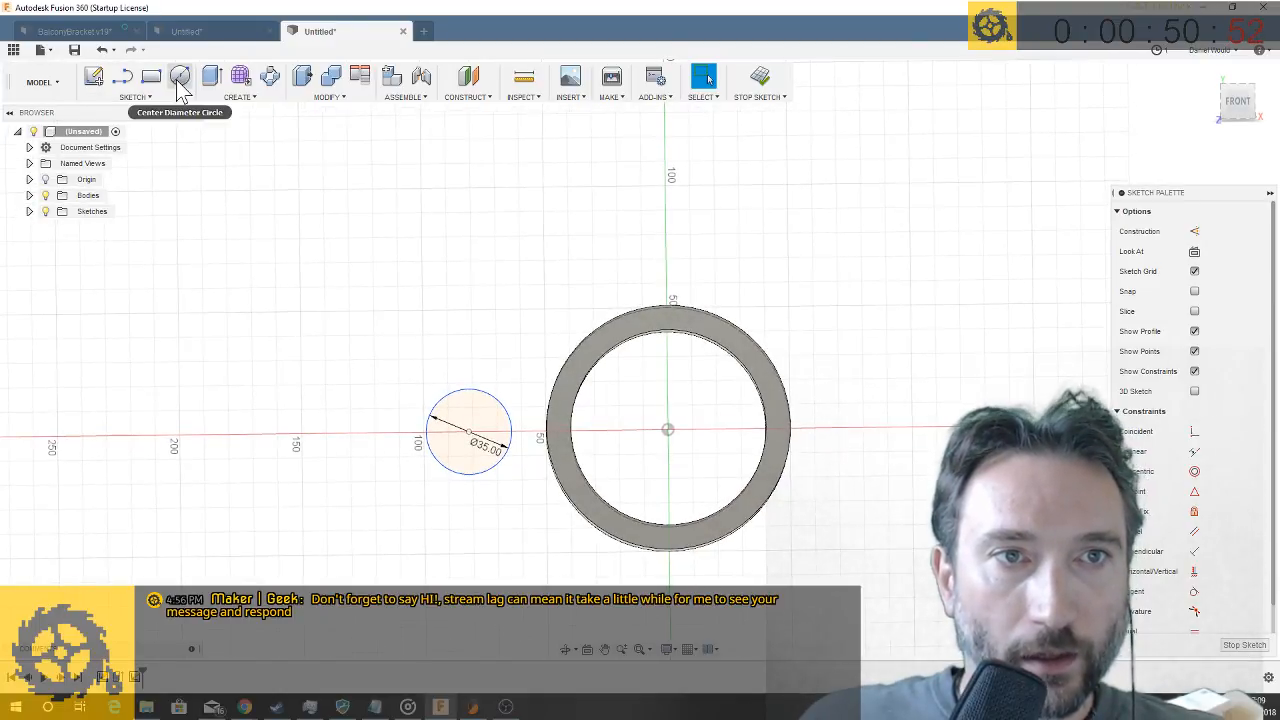
{"action": "left_click", "coordinate": [122, 76]}
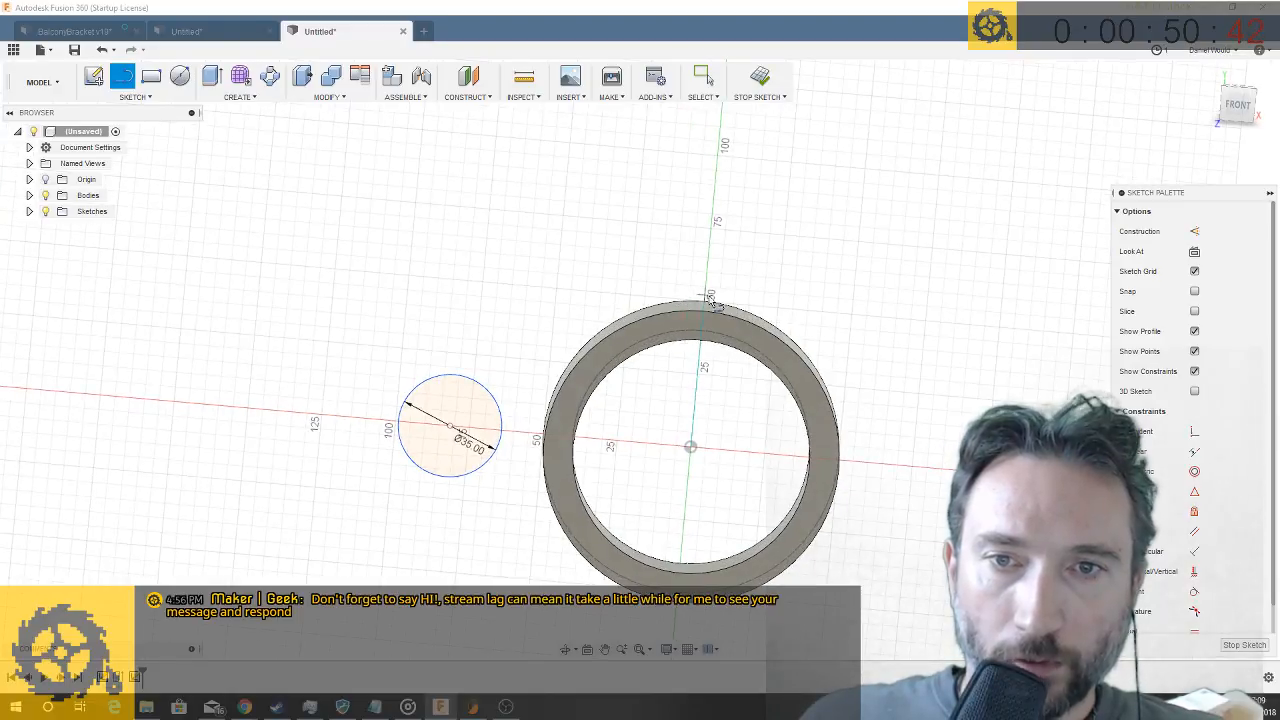
{"action": "left_click", "coordinate": [704, 302]}
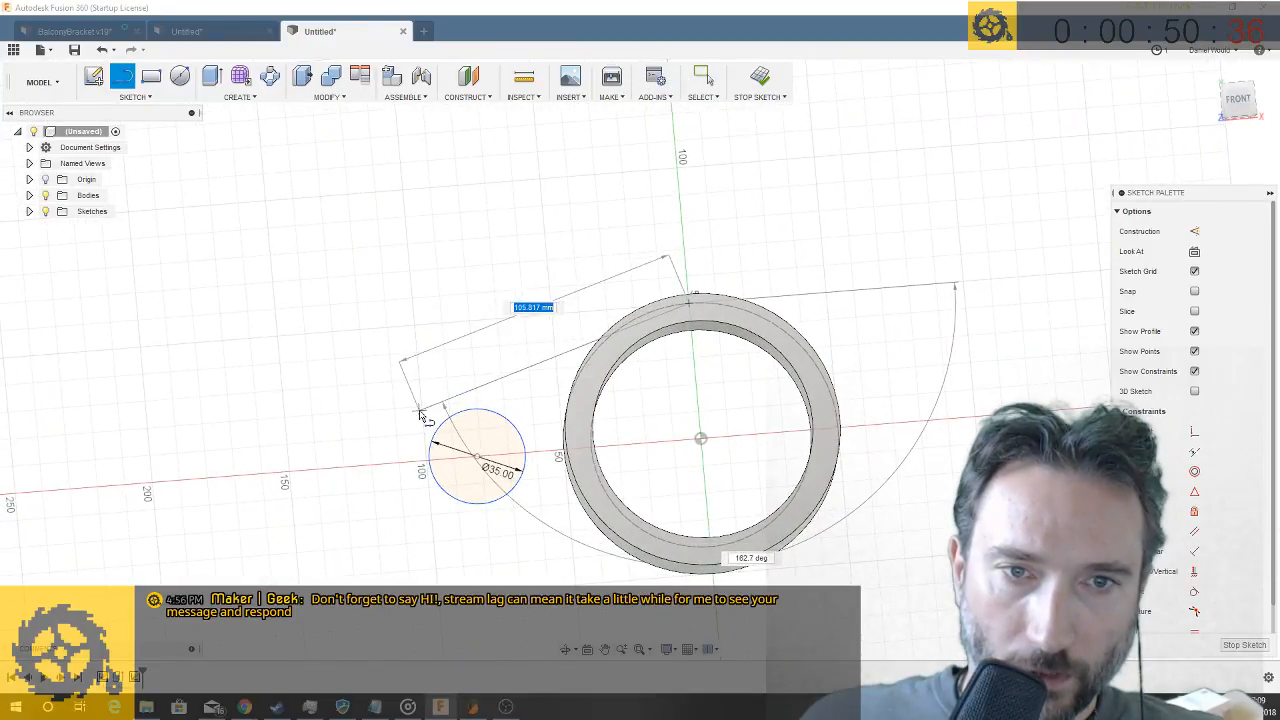
{"action": "key", "text": "Escape"}
{"action": "key", "text": "Escape"}
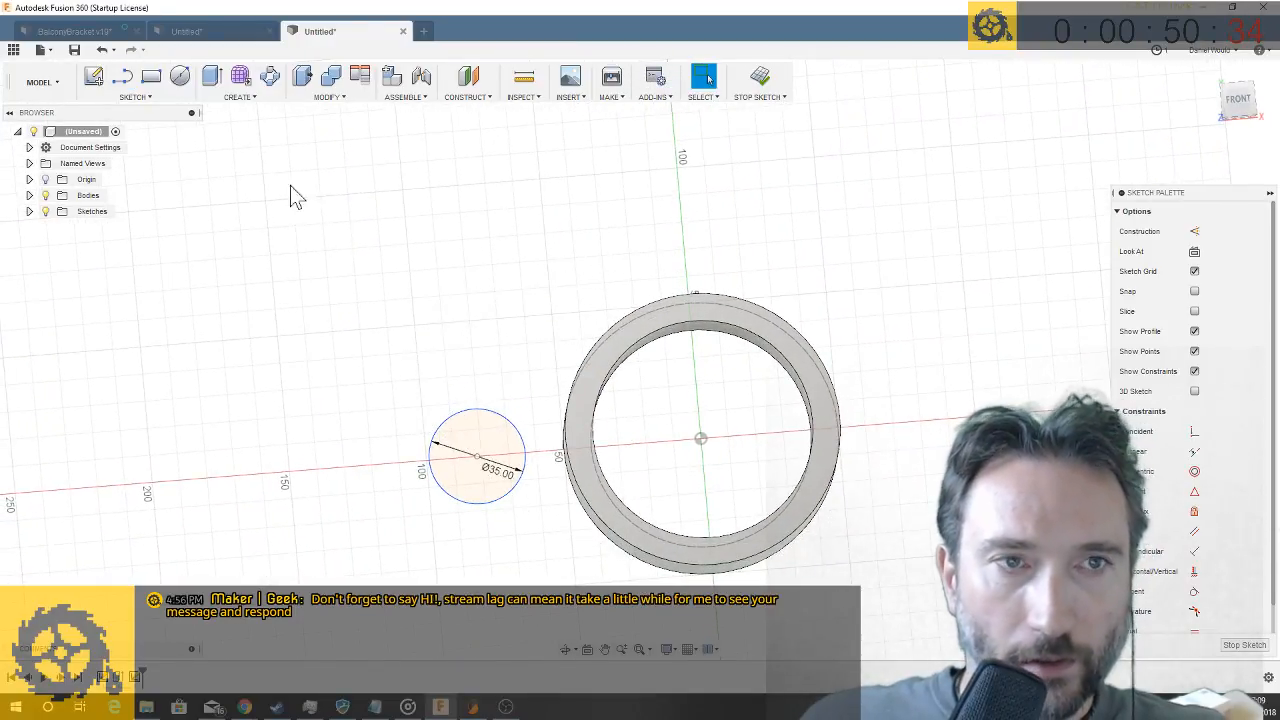
{"action": "left_click", "coordinate": [142, 96]}
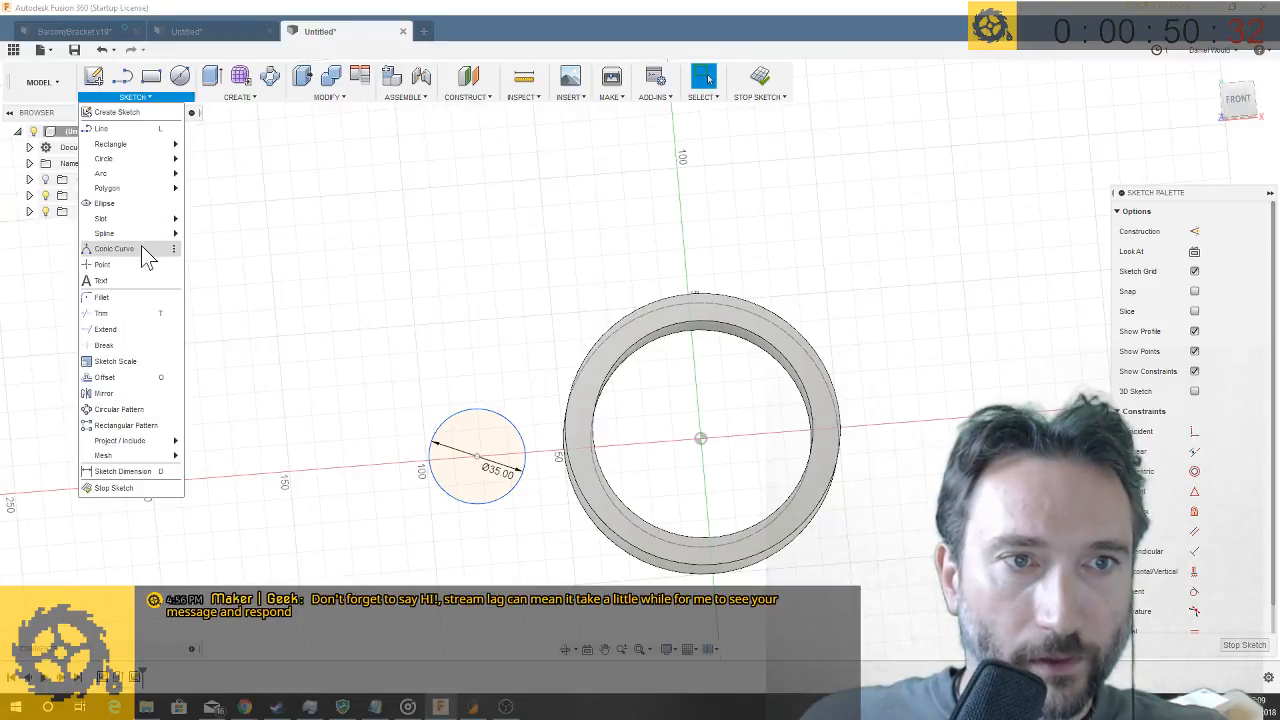
{"action": "mouse_move", "coordinate": [150, 233]}
{"action": "left_click", "coordinate": [210, 237]}
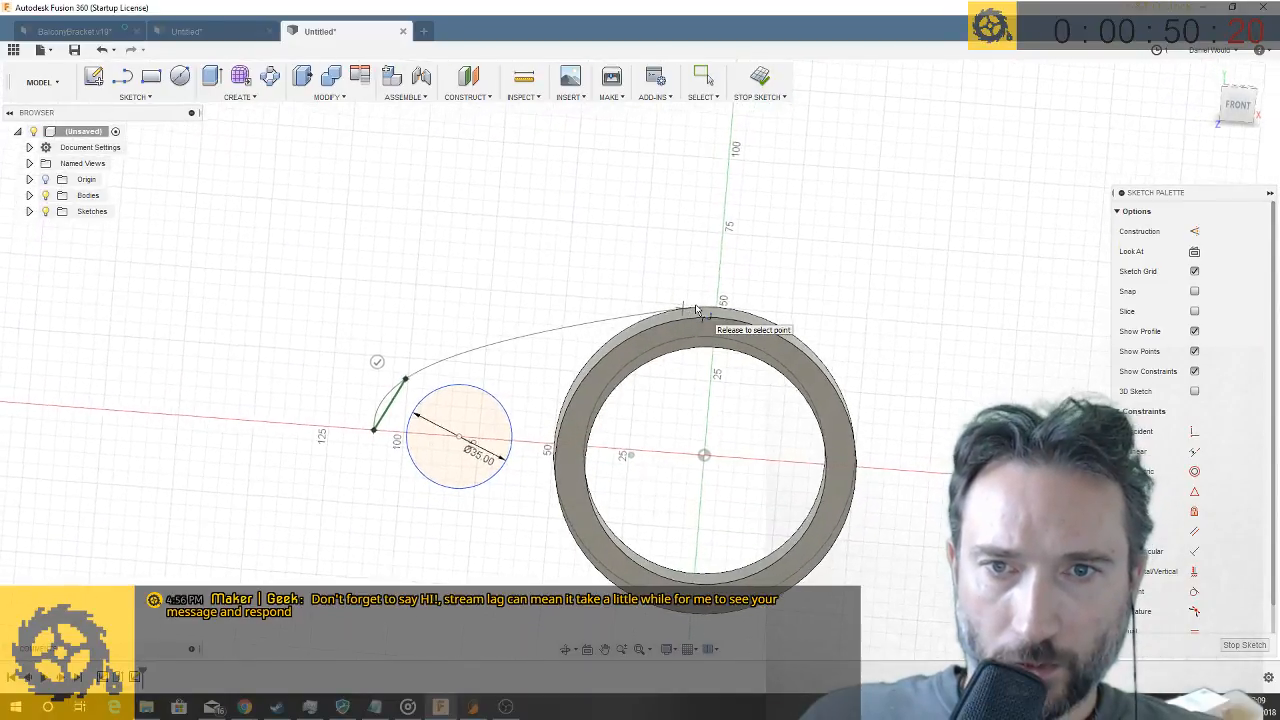
{"action": "left_click", "coordinate": [30, 212]}
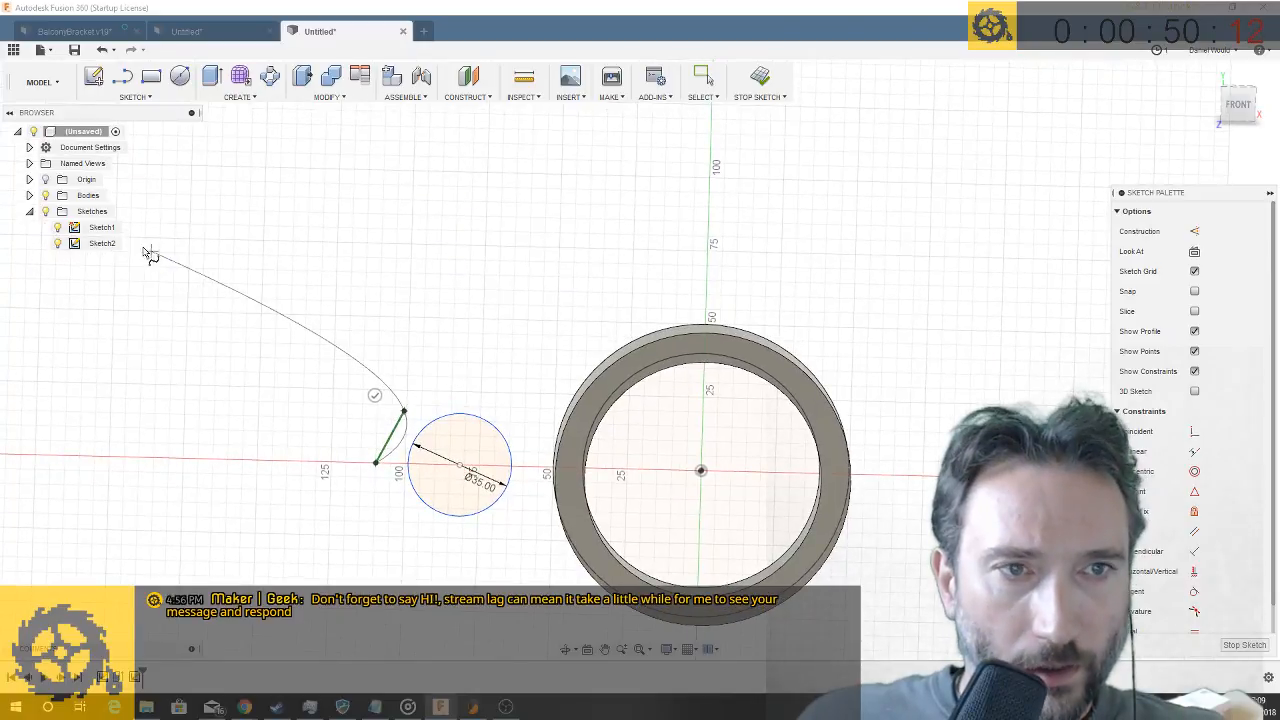
{"action": "left_click", "coordinate": [45, 195]}
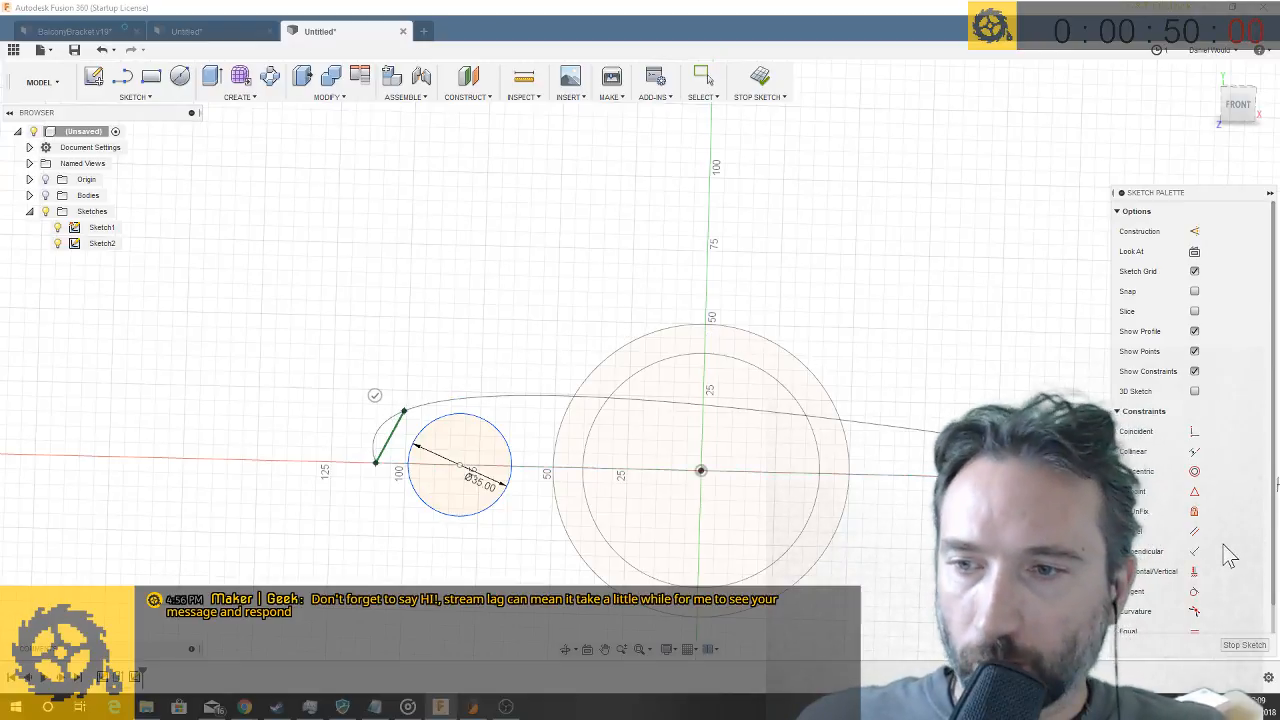
{"action": "key", "text": "Escape"}
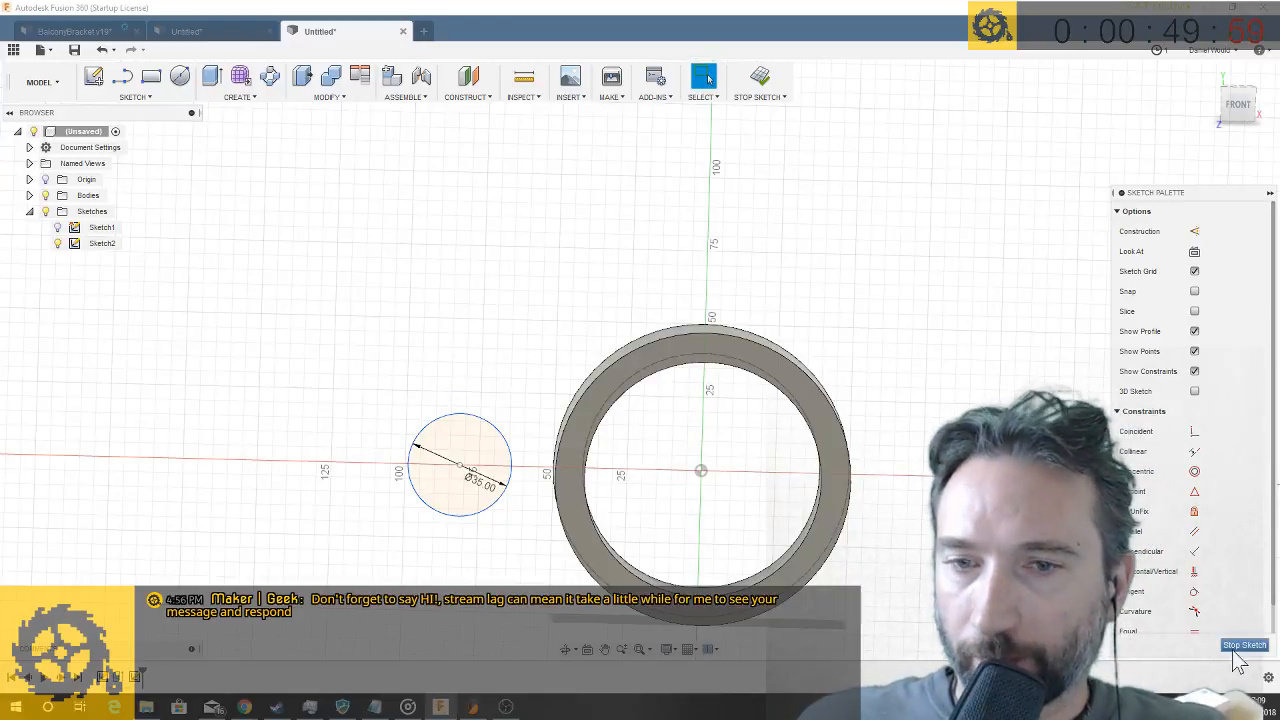
- Roll the design history back to just after the ring's sketch, before its extrusion, and open that sketch for editing
{"action": "left_click", "coordinate": [137, 677]}
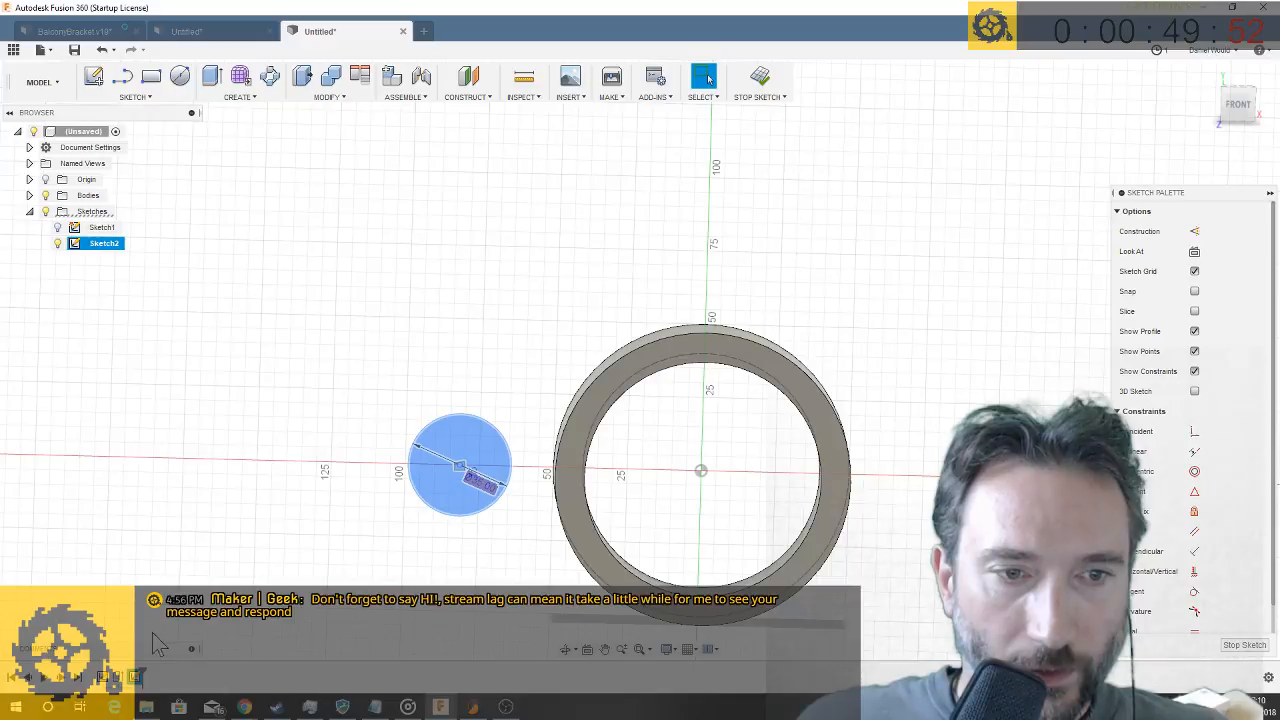
{"action": "left_click_drag", "start_coordinate": [141, 675], "coordinate": [108, 676]}
{"action": "left_click", "coordinate": [104, 680]}
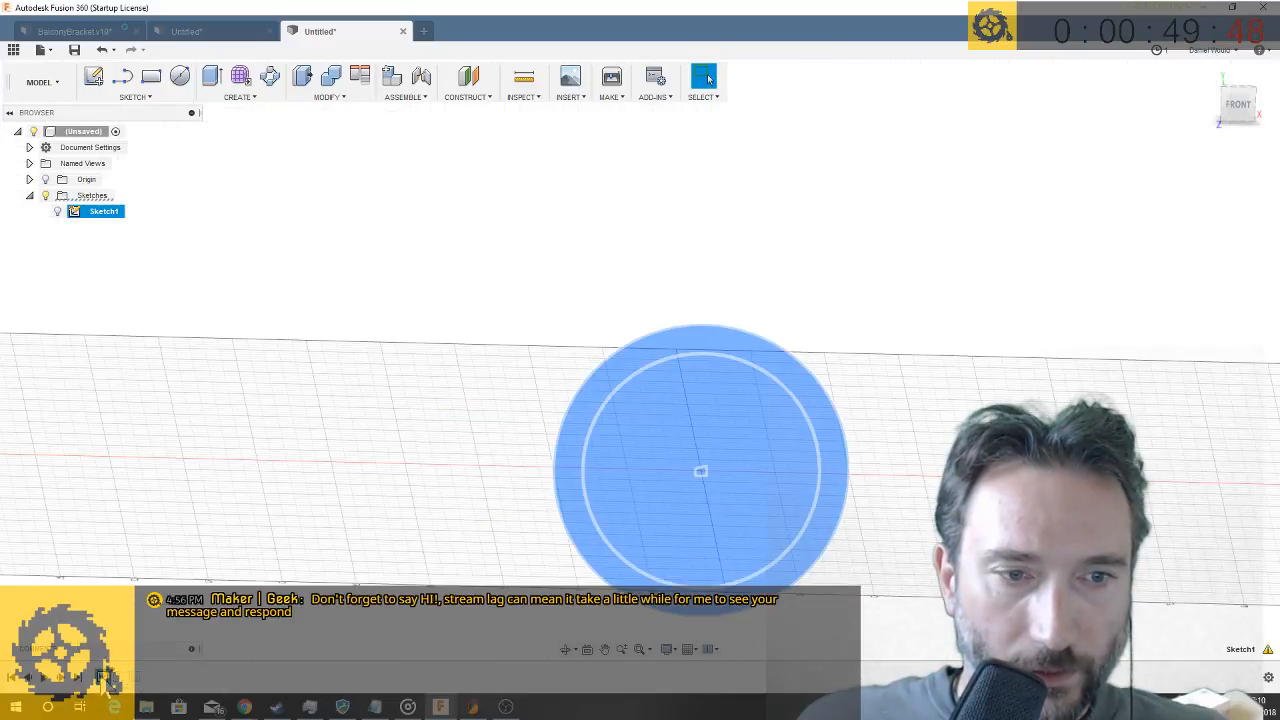
{"action": "right_click", "coordinate": [104, 678]}
{"action": "left_click", "coordinate": [135, 545]}
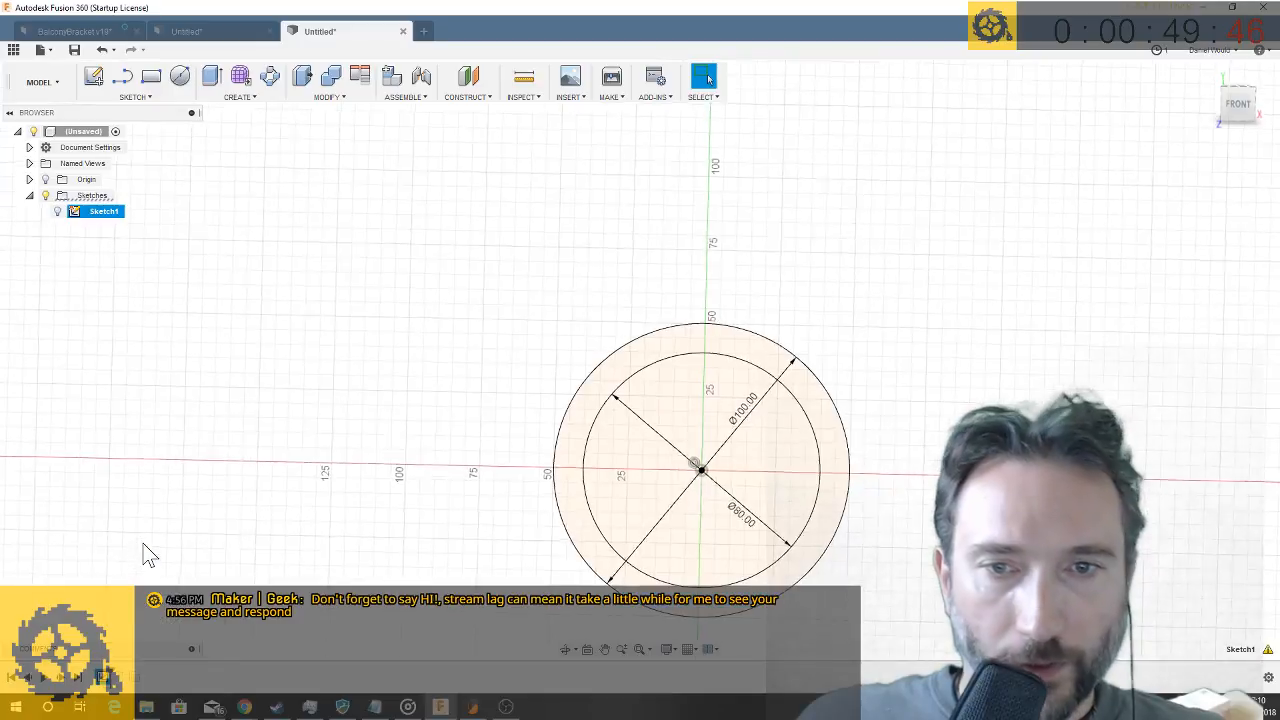
- Sketch a 35 mm diameter circle on the horizontal axis, about 100 mm left of the origin, in the ring's sketch
{"action": "left_click", "coordinate": [180, 78]}
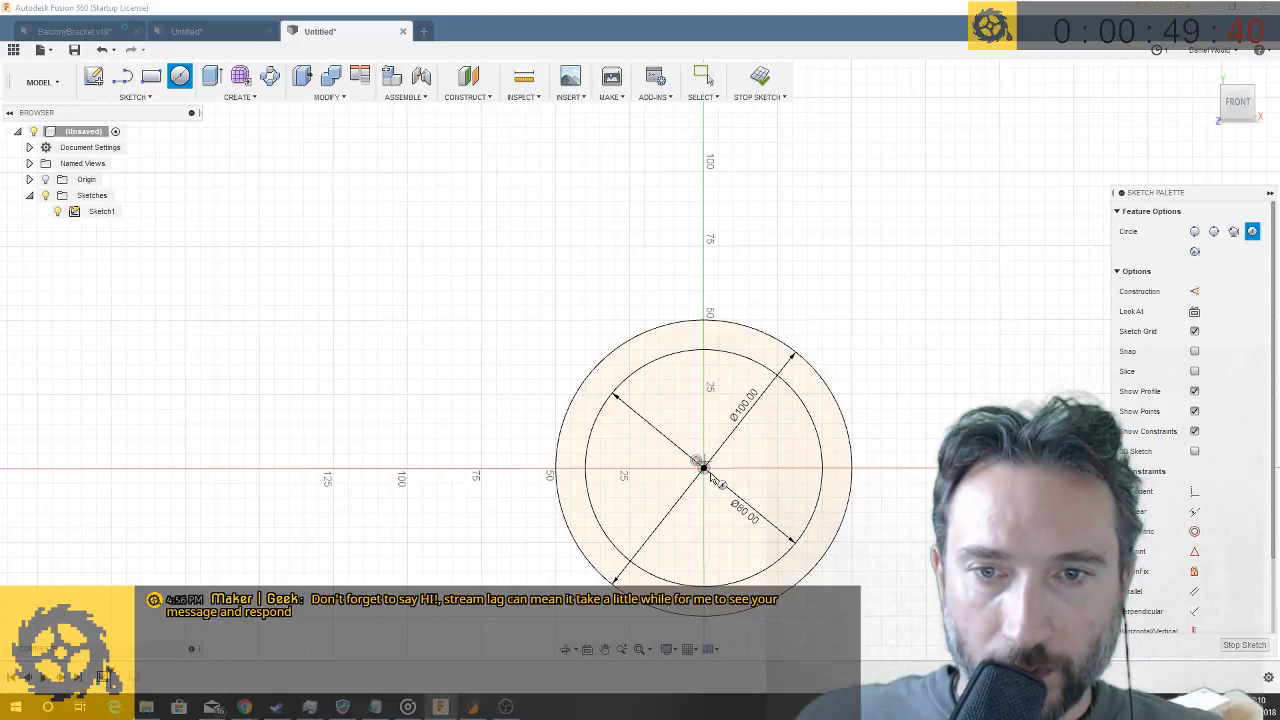
{"action": "left_click", "coordinate": [407, 469]}
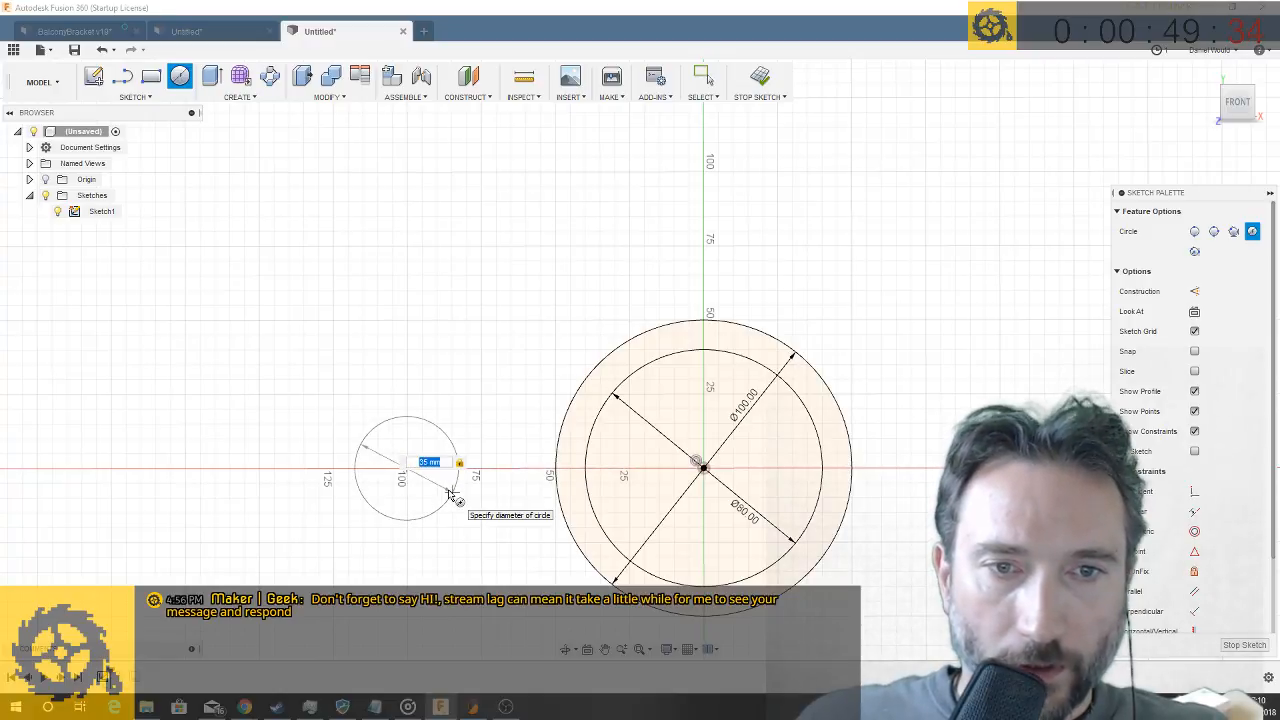
{"action": "key", "text": "Return"}
{"action": "key", "text": "Escape"}
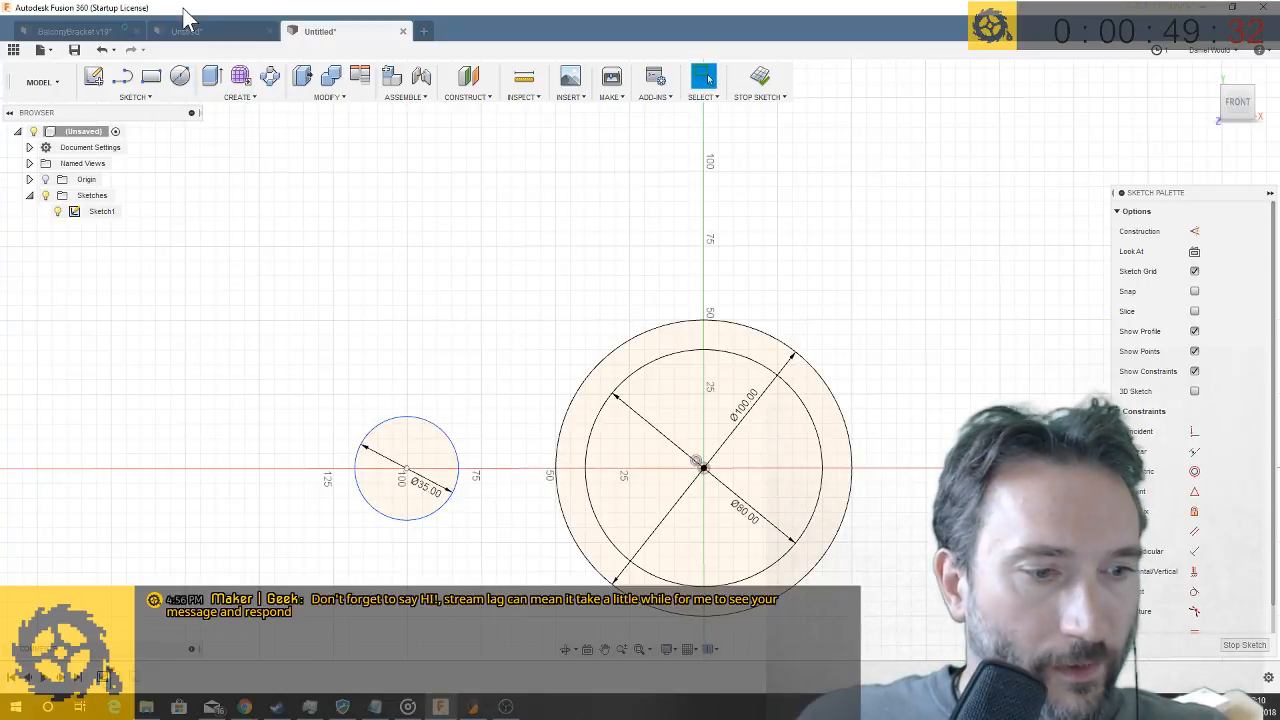
- Draw a three-point fit point spline from the horizontal axis outside the 35 mm circle, over that circle, to near the top of the 100 mm circle
{"action": "left_click", "coordinate": [134, 99]}
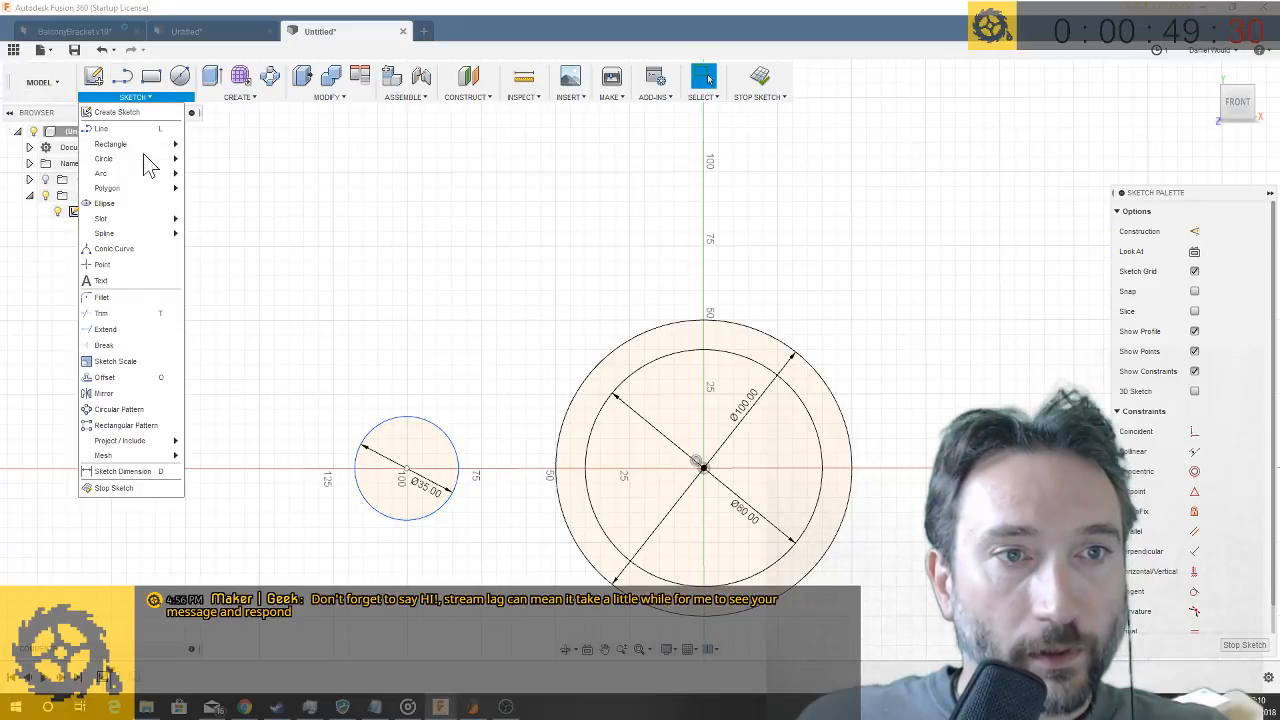
{"action": "mouse_move", "coordinate": [145, 248]}
{"action": "left_click", "coordinate": [210, 234]}
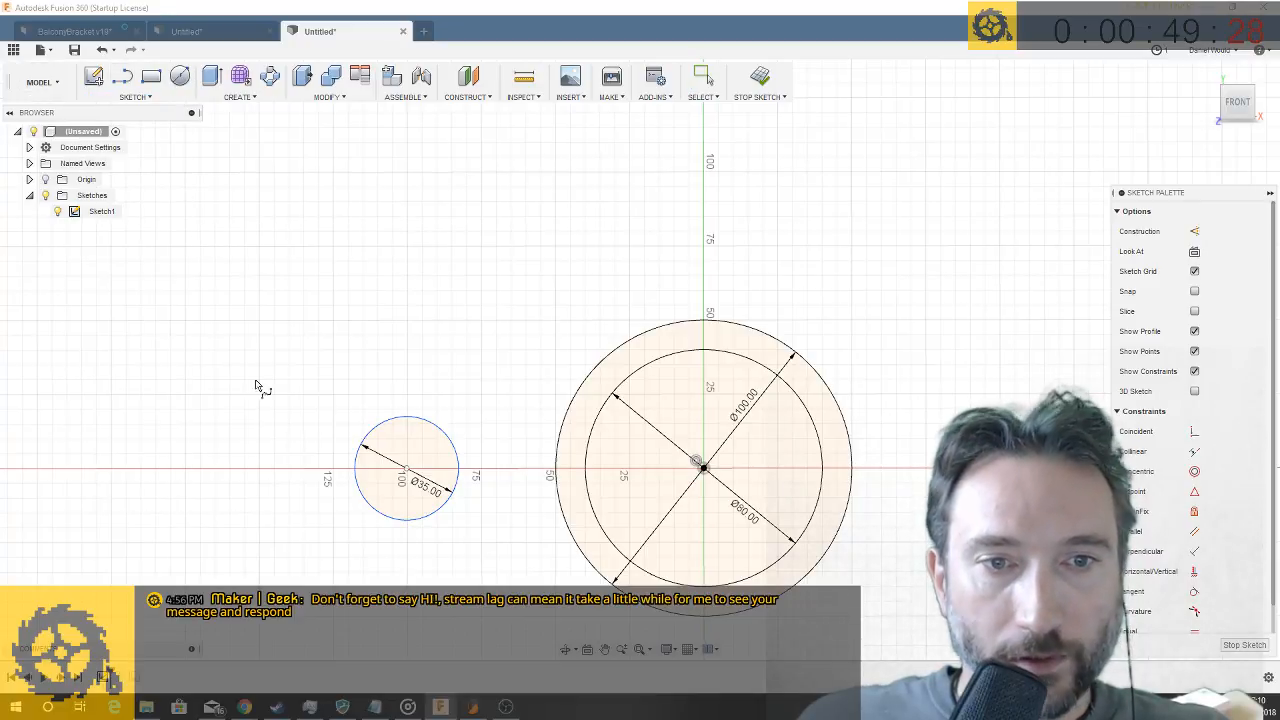
{"action": "left_click", "coordinate": [324, 469]}
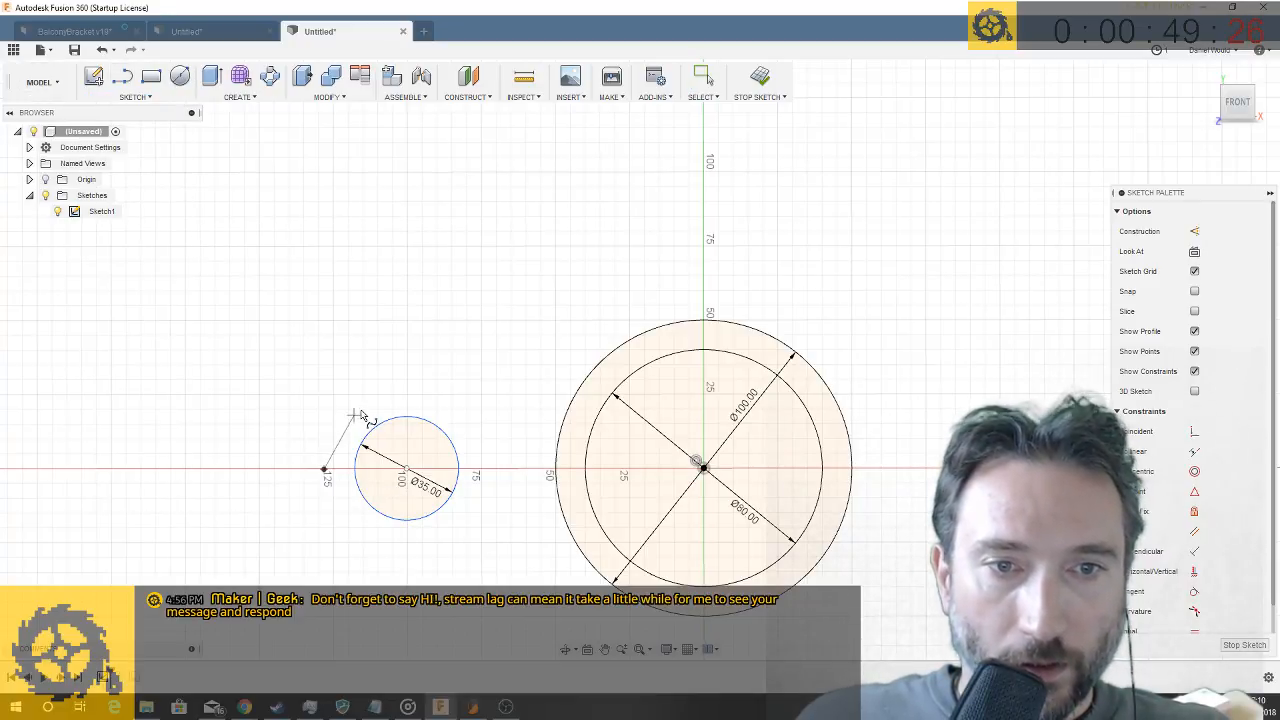
{"action": "left_click", "coordinate": [360, 410]}
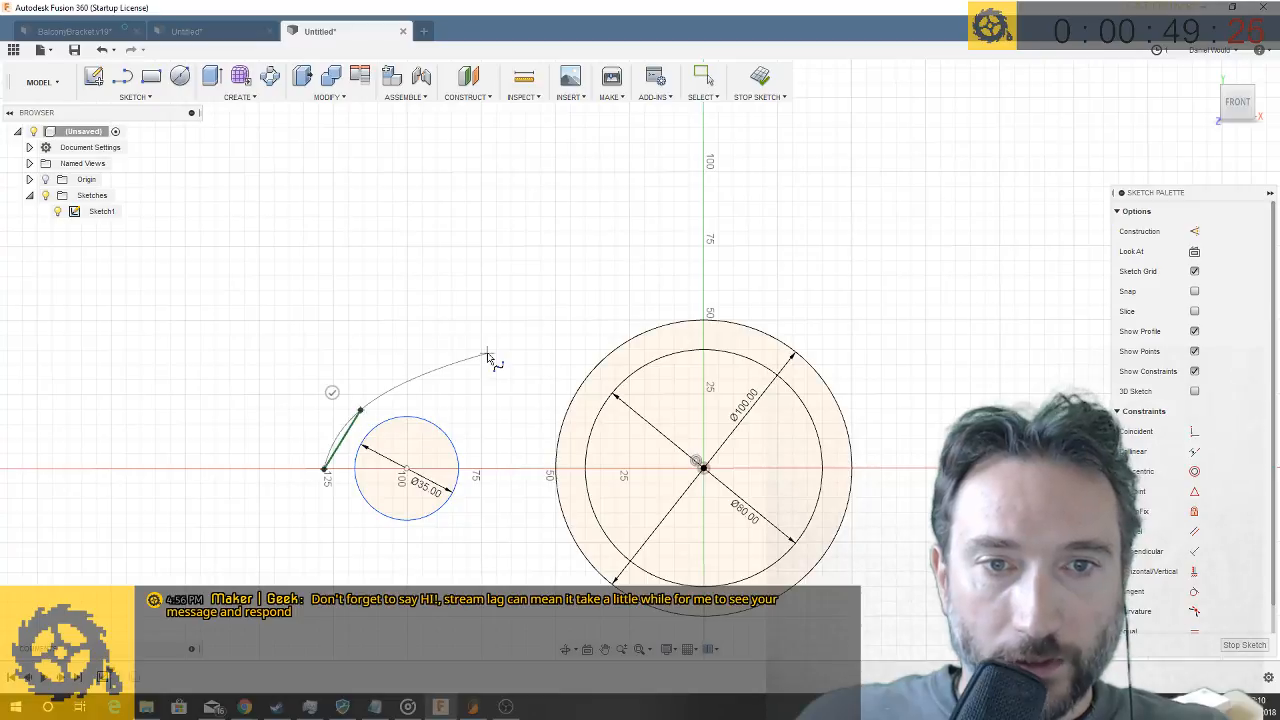
{"action": "left_click", "coordinate": [686, 322]}
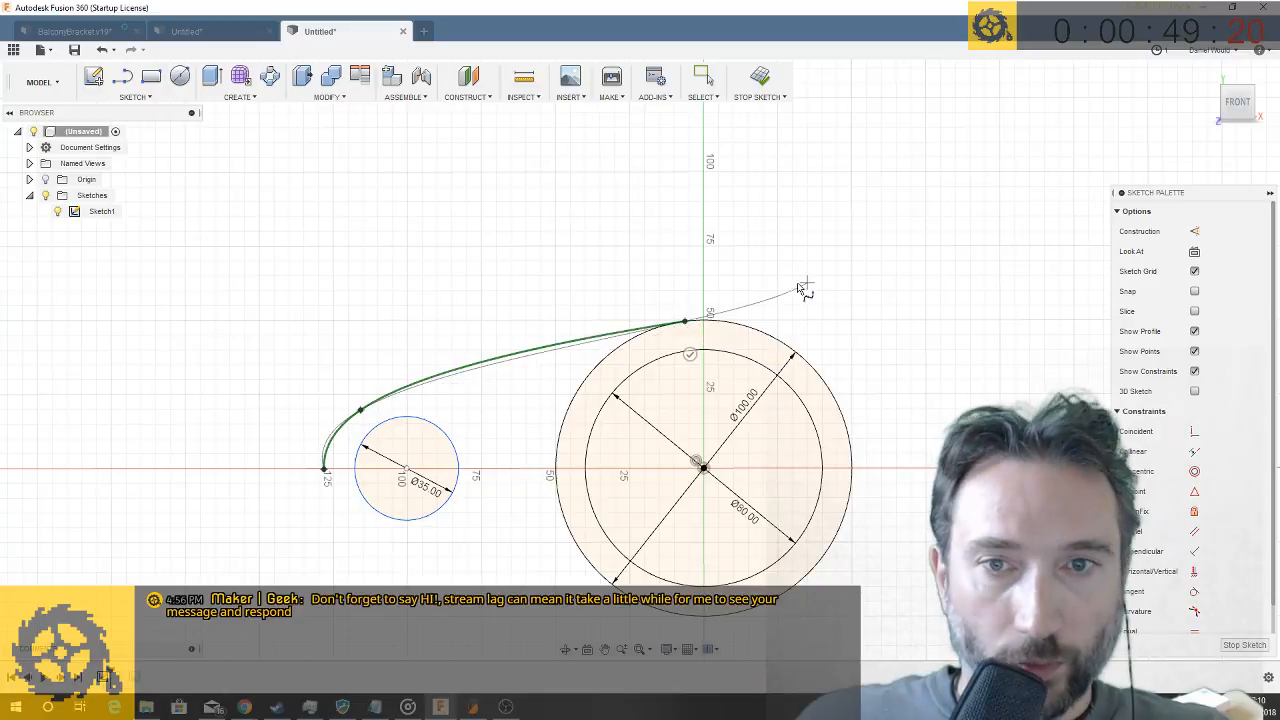
{"action": "left_click", "coordinate": [686, 322]}
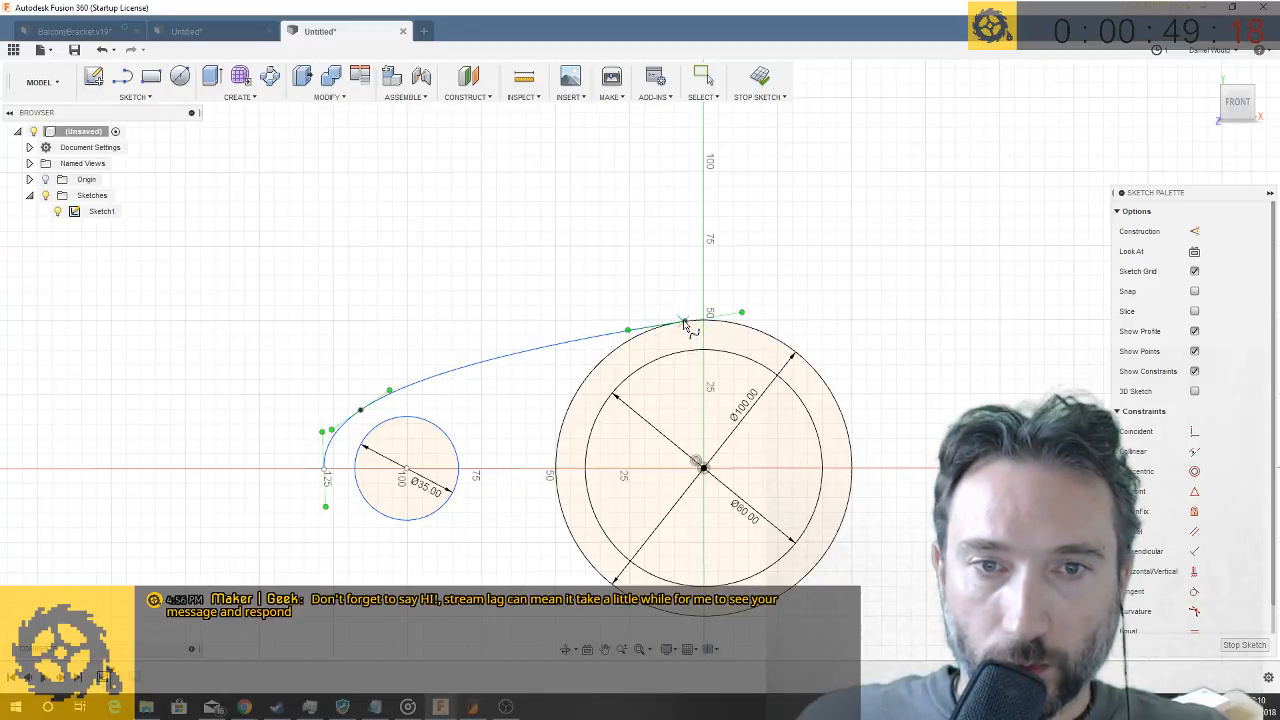
{"action": "left_click", "coordinate": [135, 97]}
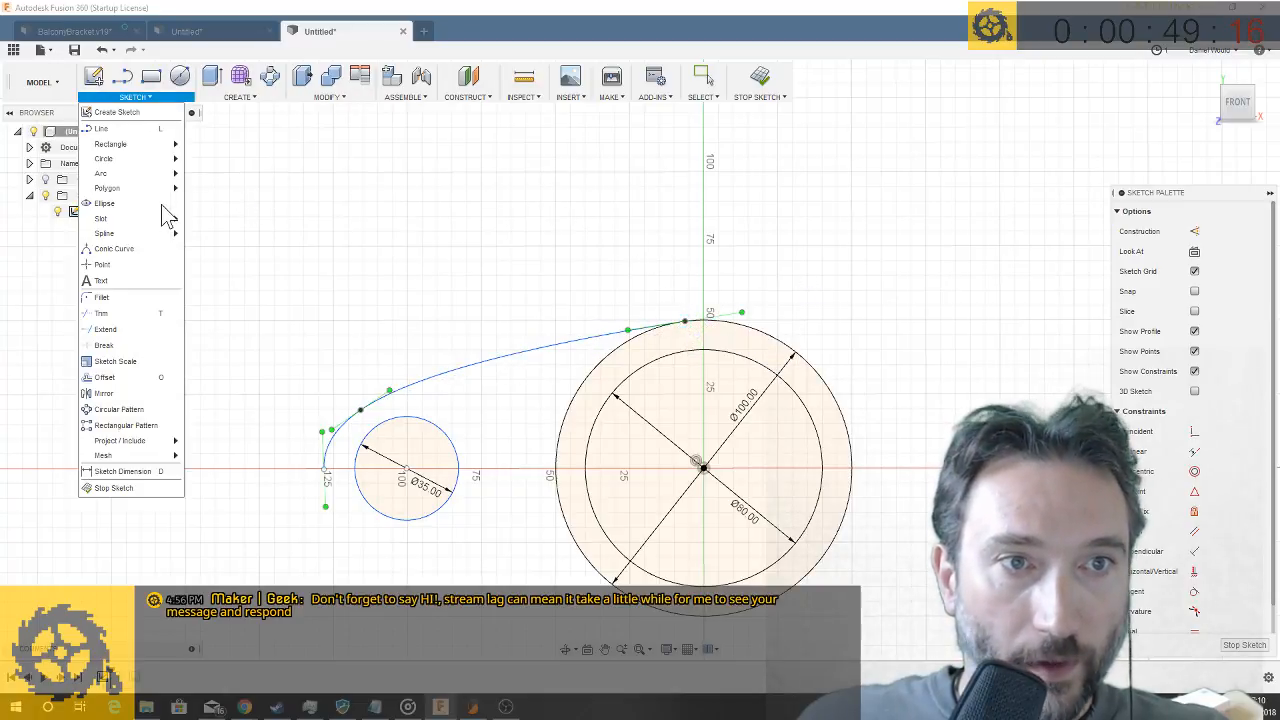
{"action": "left_click", "coordinate": [104, 393]}
{"action": "left_click", "coordinate": [421, 384]}
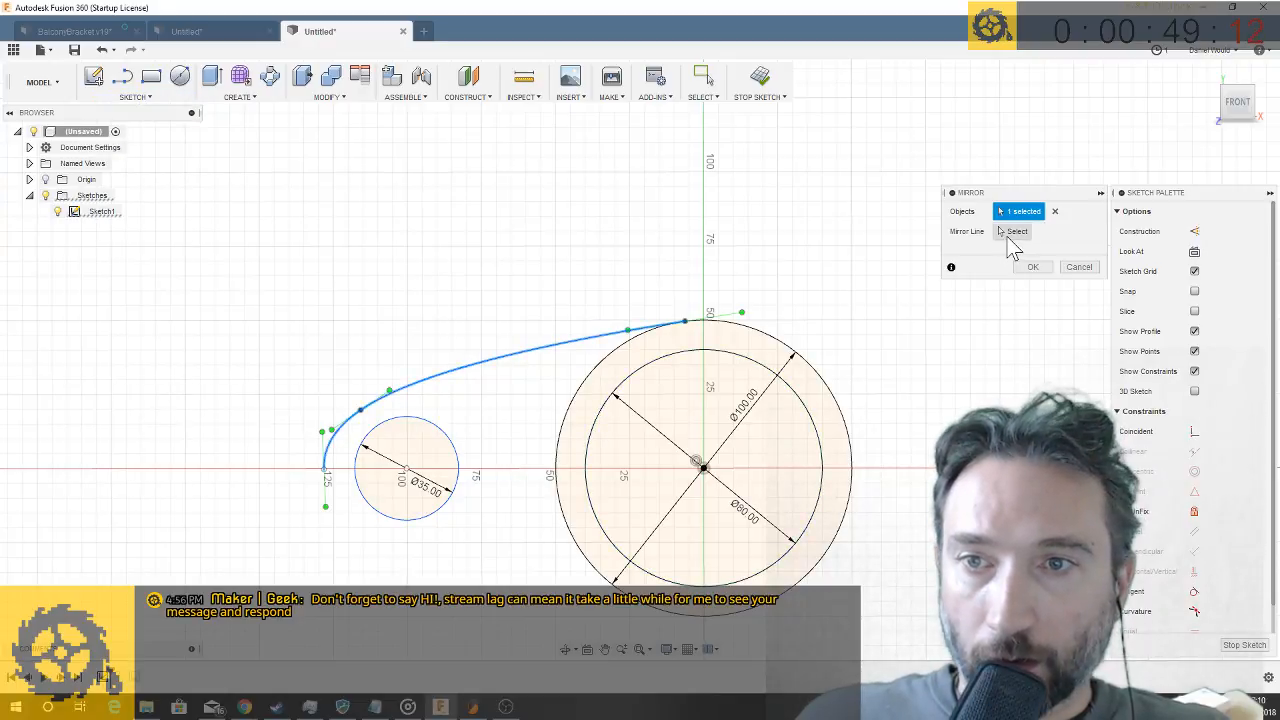
{"action": "left_click", "coordinate": [1010, 232]}
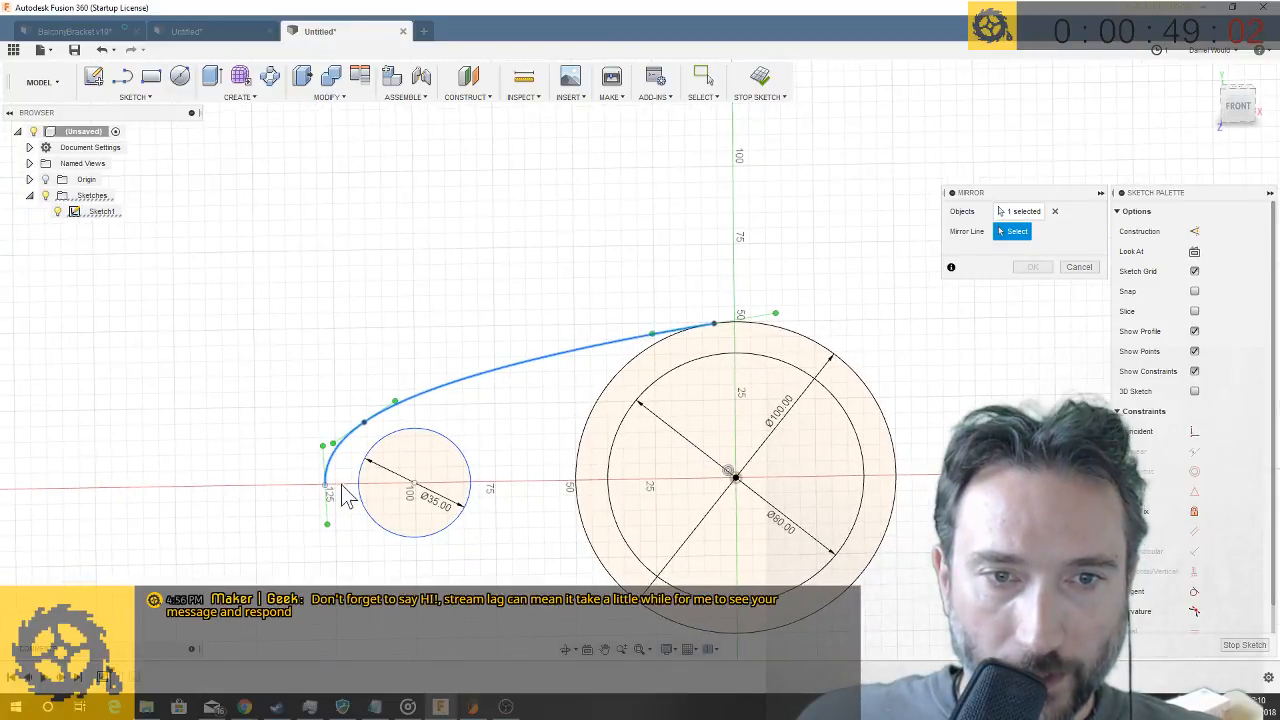
{"action": "left_click", "coordinate": [1086, 272]}
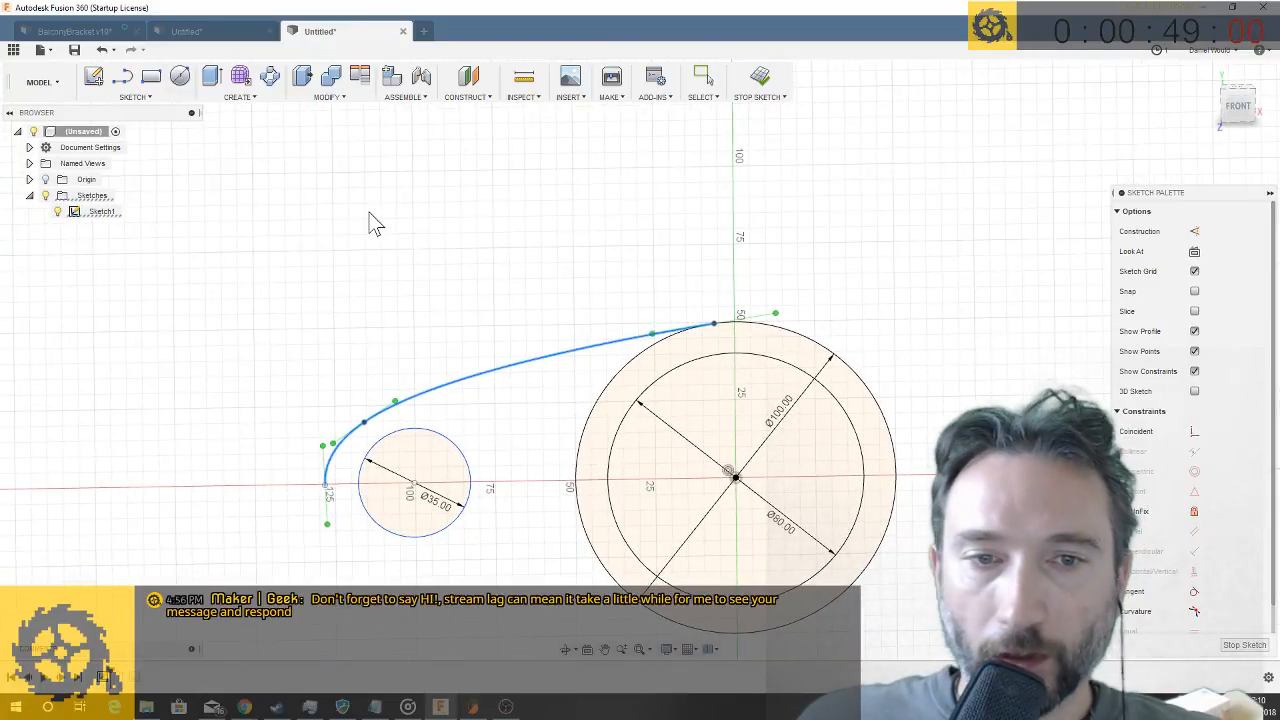
- Draw a construction line from the origin along the horizontal axis, through the 35 mm circle and past the spline's end
{"action": "left_click", "coordinate": [151, 99]}
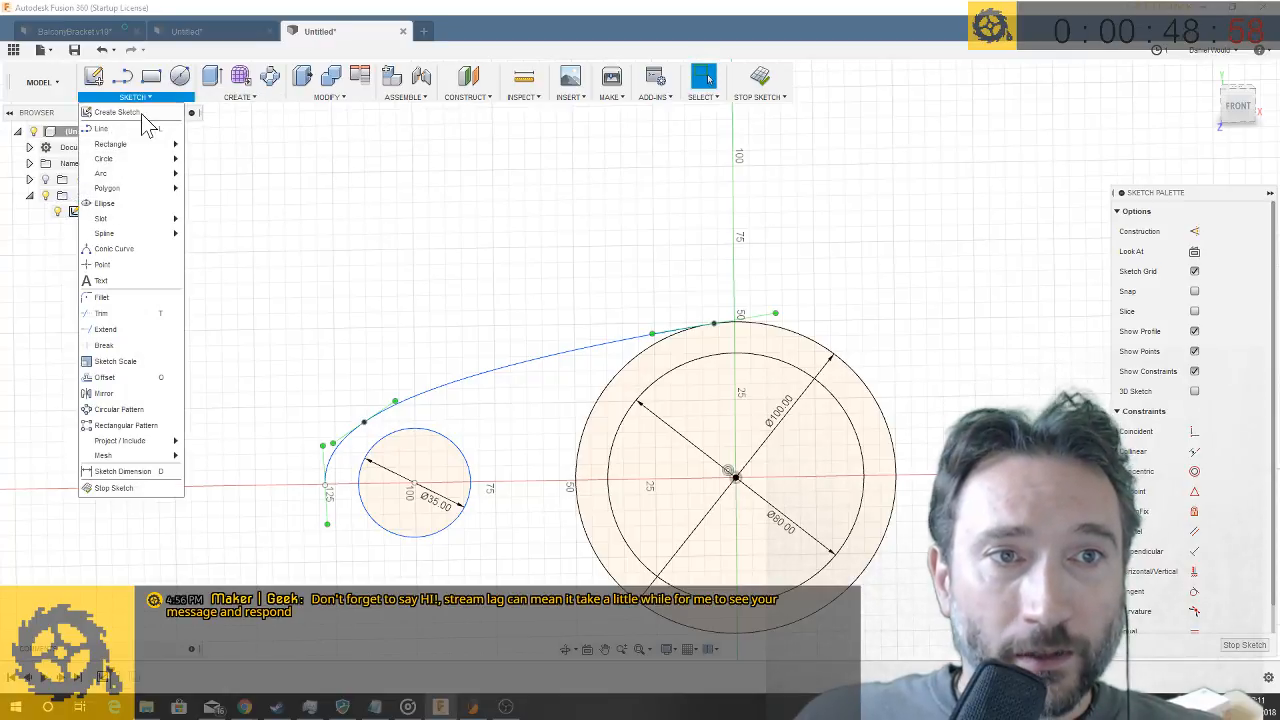
{"action": "left_click", "coordinate": [131, 127]}
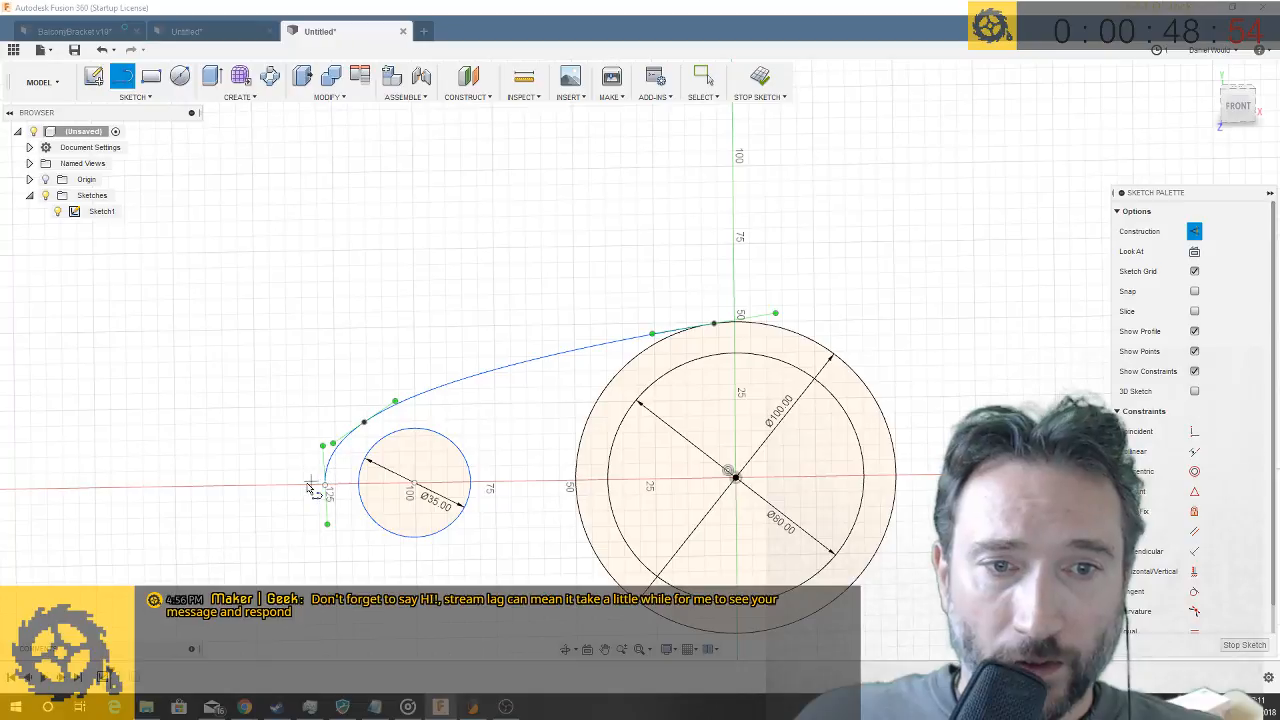
{"action": "left_click", "coordinate": [737, 479]}
{"action": "left_click", "coordinate": [248, 486]}
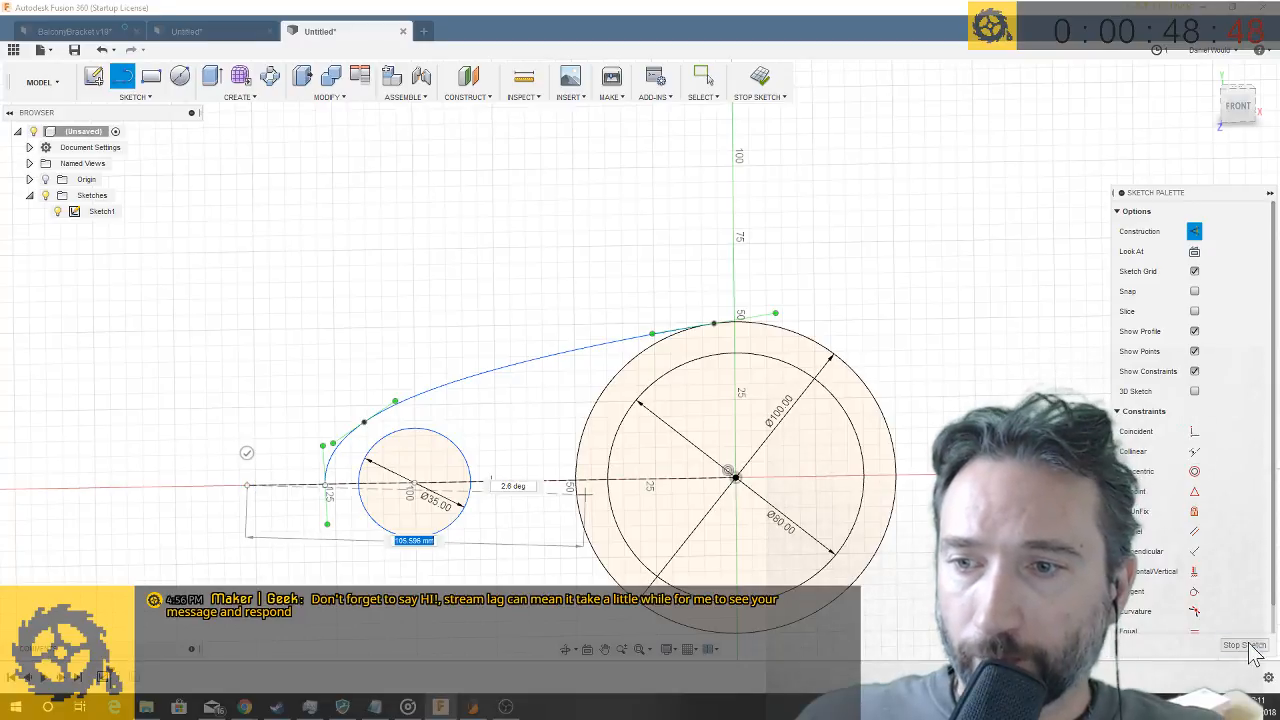
{"action": "left_click", "coordinate": [1196, 232]}
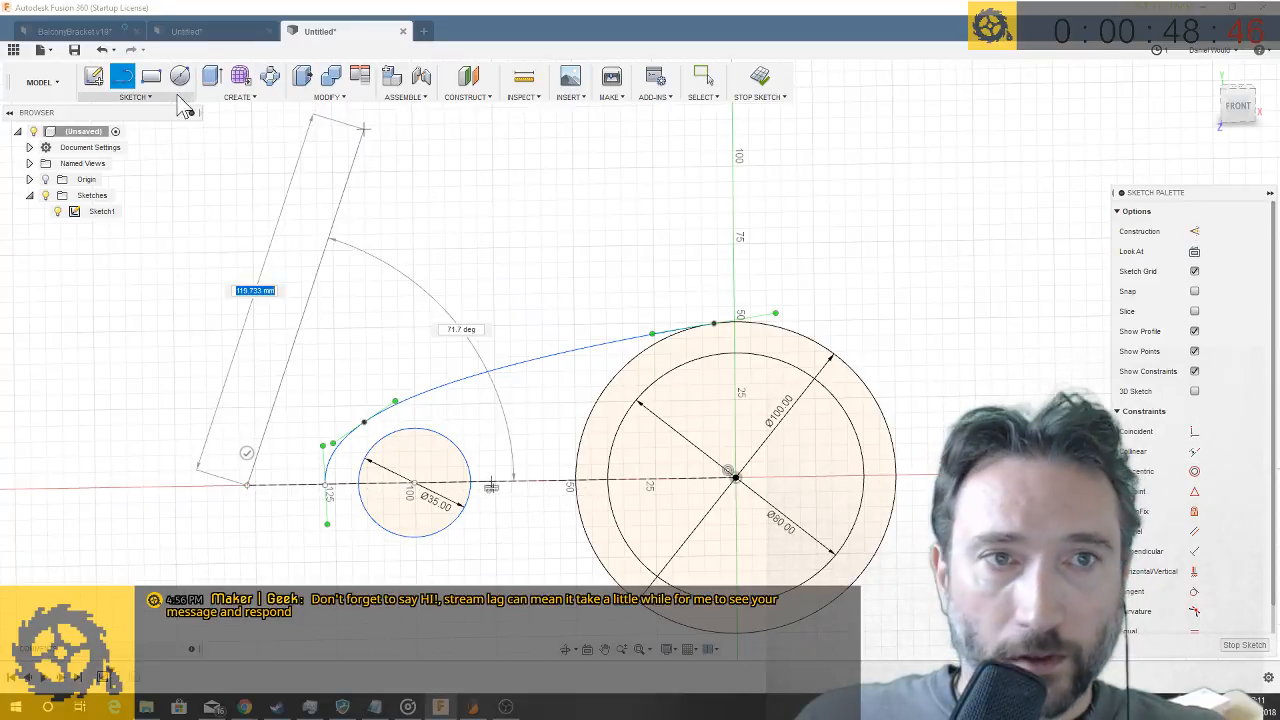
- Mirror the spline about the horizontal construction line to close the arm outline around the 35 mm circle
{"action": "left_click", "coordinate": [135, 97]}
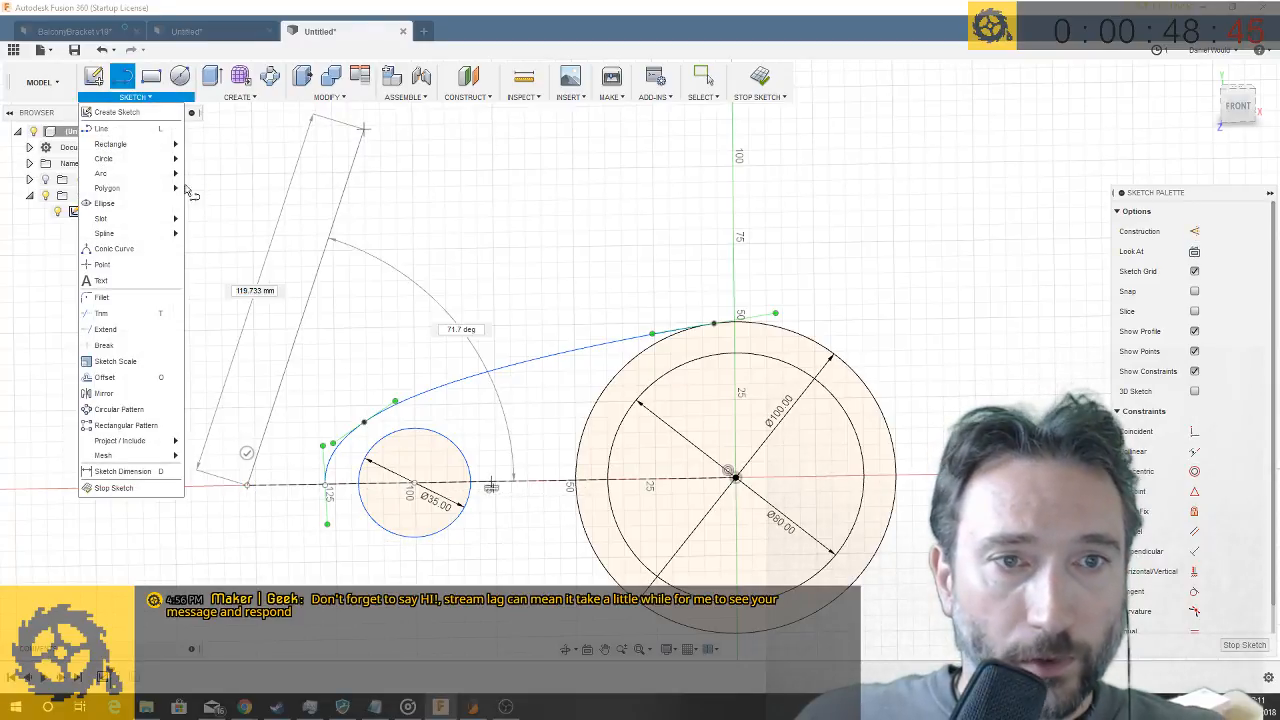
{"action": "left_click", "coordinate": [125, 392]}
{"action": "left_click", "coordinate": [584, 348]}
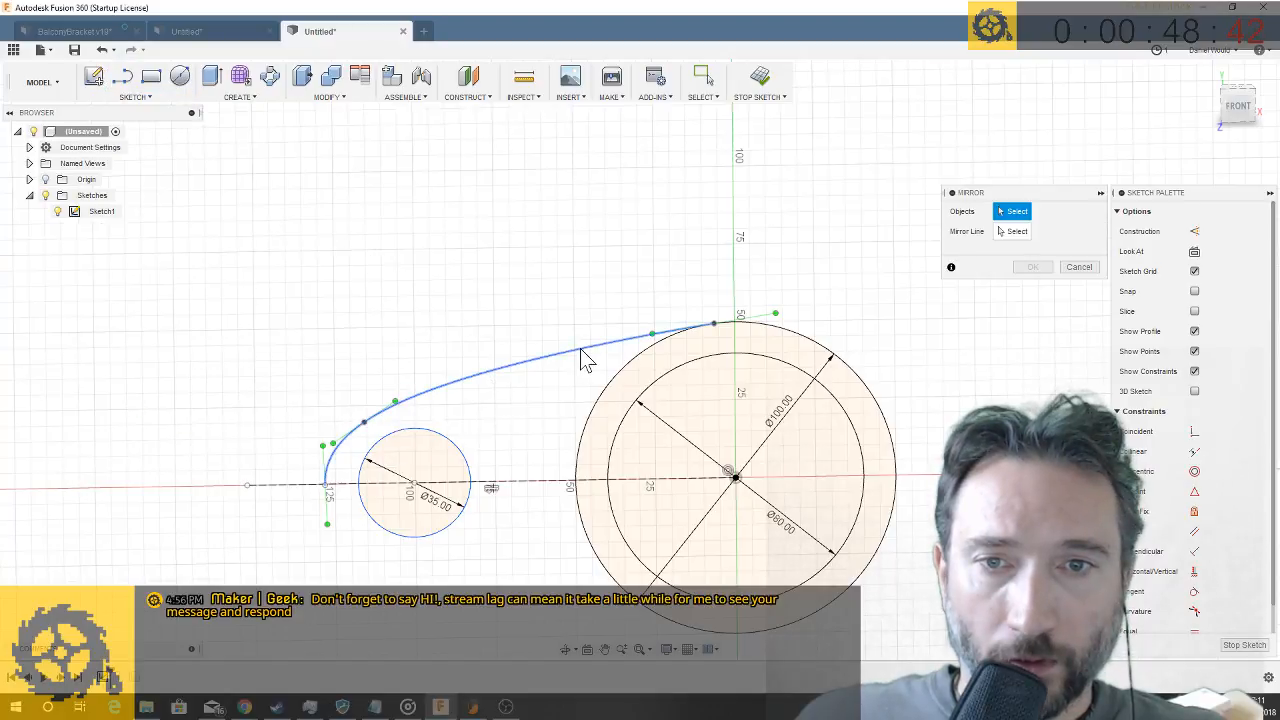
{"action": "left_click", "coordinate": [1012, 231]}
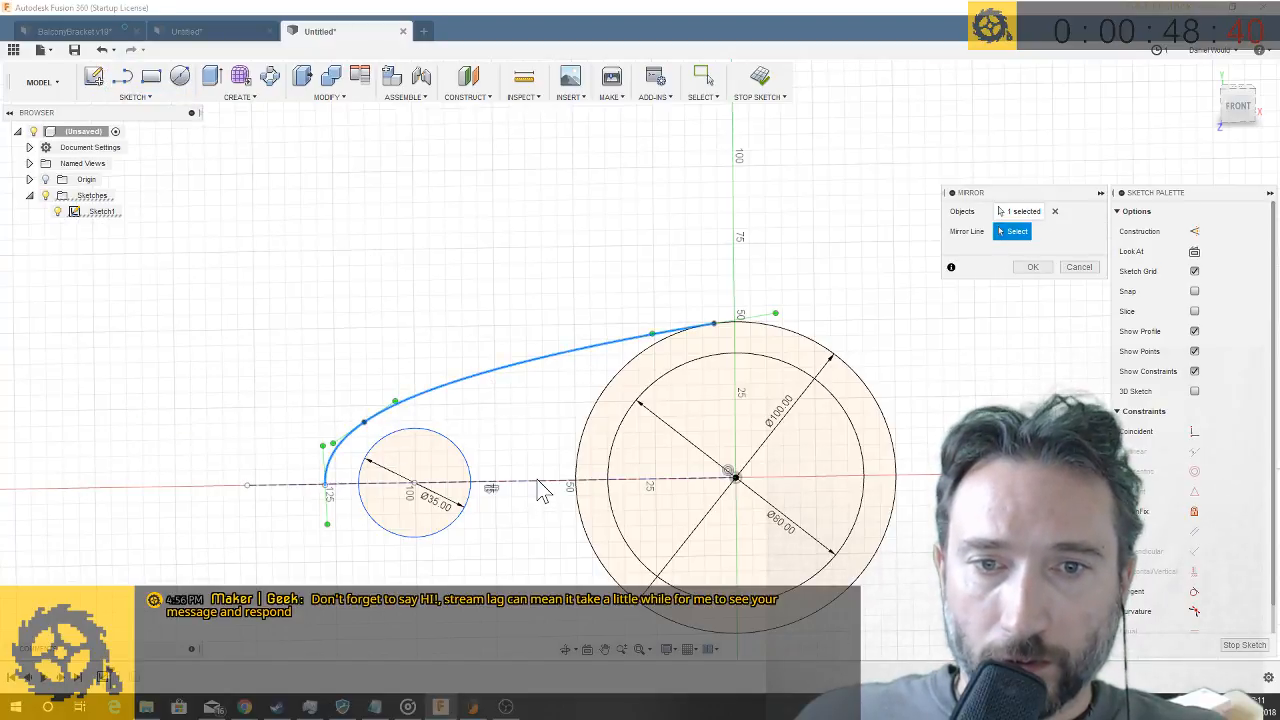
{"action": "left_click", "coordinate": [538, 484]}
{"action": "left_click", "coordinate": [1031, 268]}
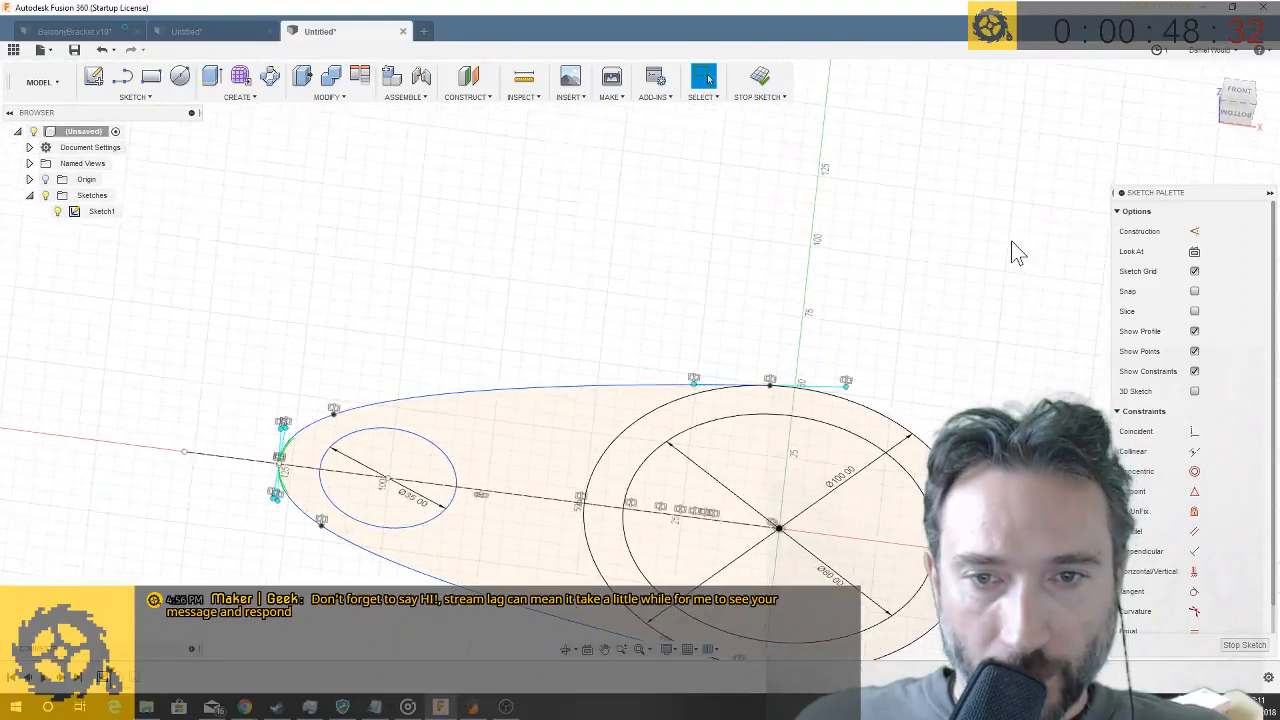
{"action": "key", "text": "e"}
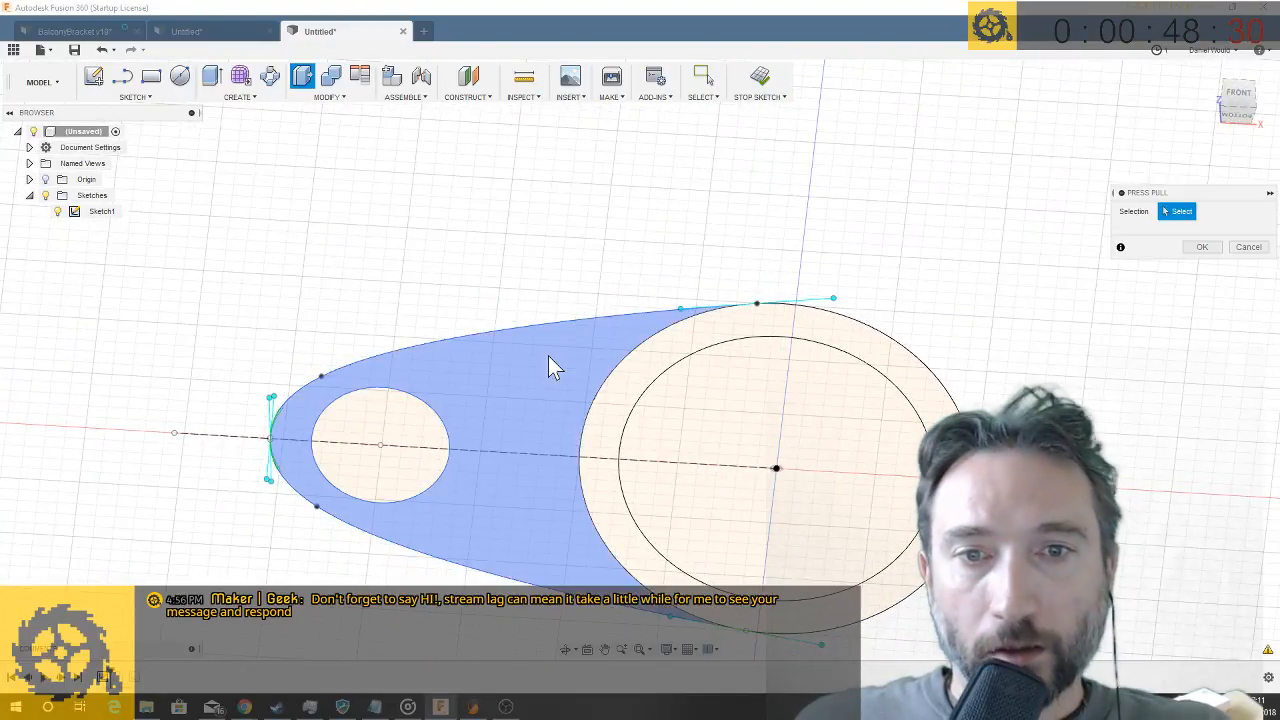
{"action": "left_click", "coordinate": [553, 356]}
{"action": "left_click", "coordinate": [672, 365]}
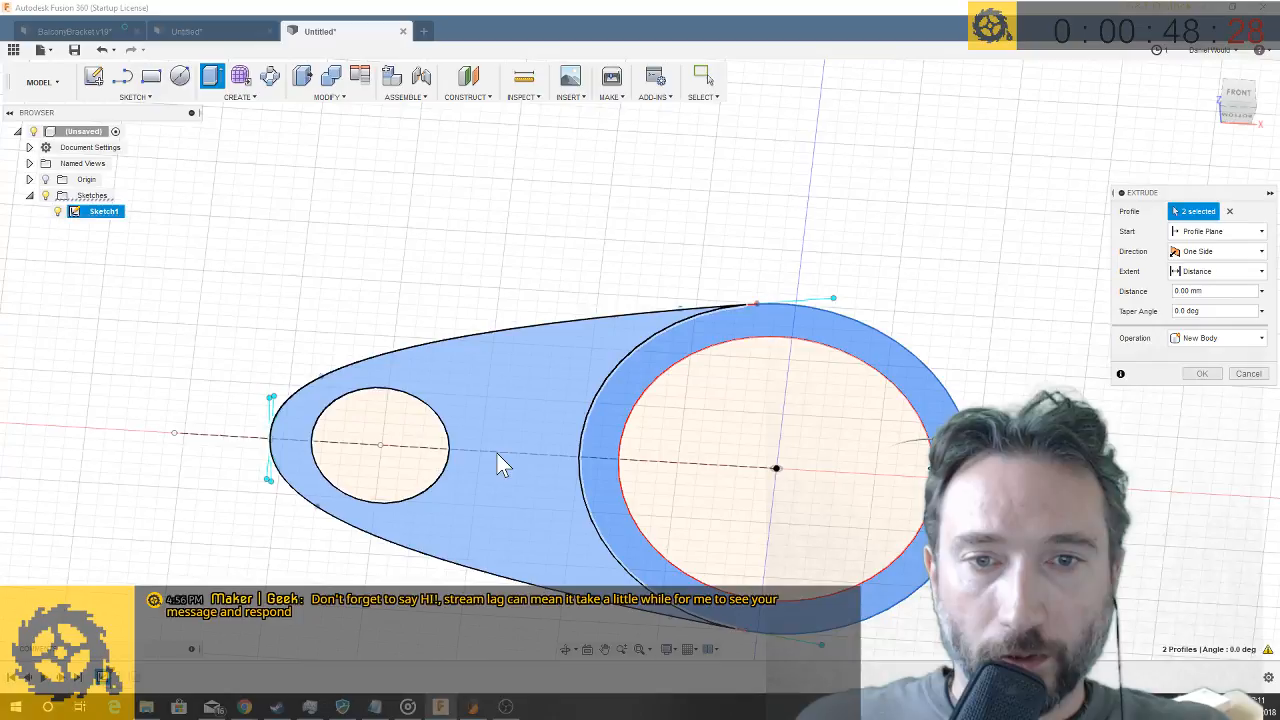
{"action": "left_click_drag", "start_coordinate": [932, 467], "coordinate": [938, 423]}
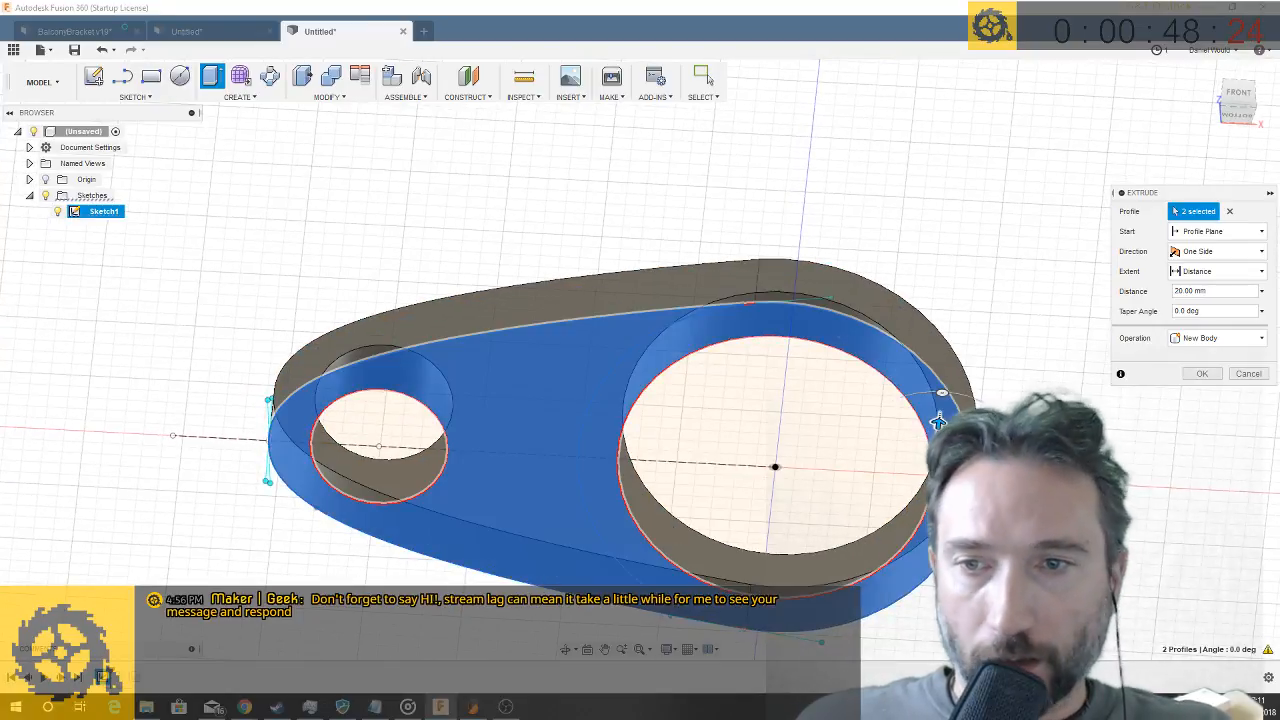
{"action": "left_click", "coordinate": [1248, 373]}
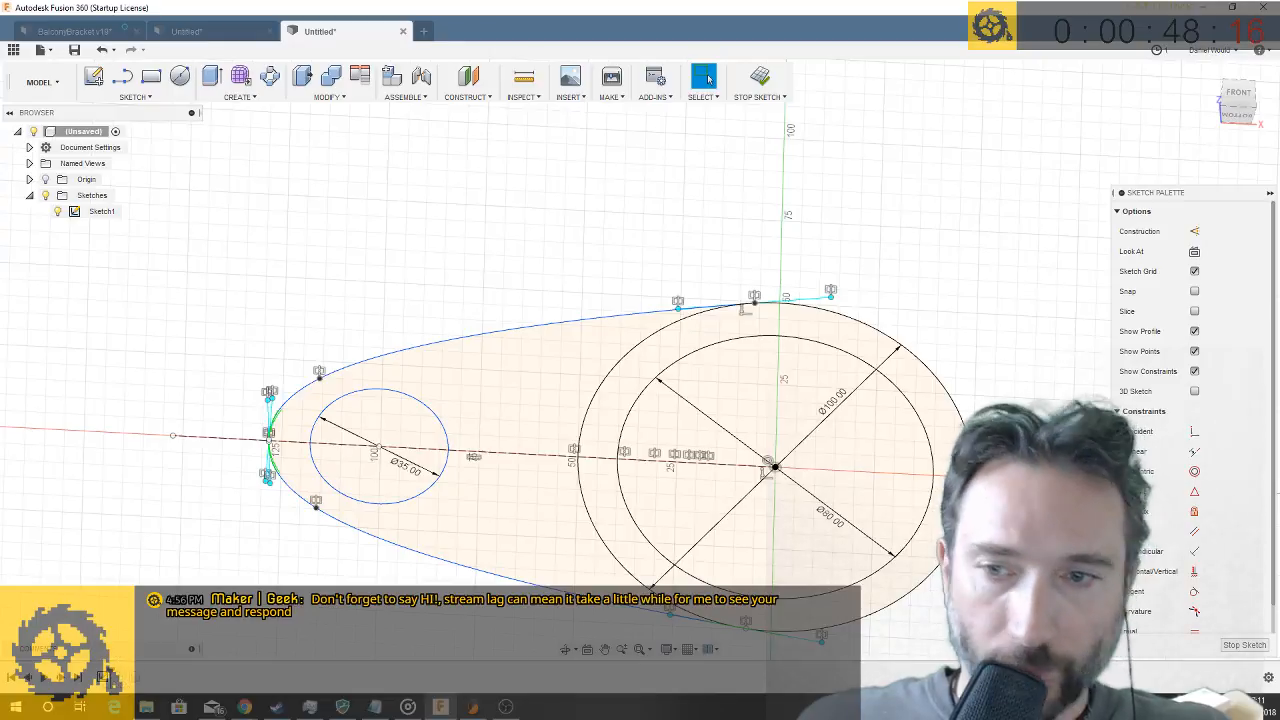
- Finish the sketch and add the arm profile around the 35 mm hole to the ring's 20 mm extrusion
{"action": "left_click", "coordinate": [1240, 645]}
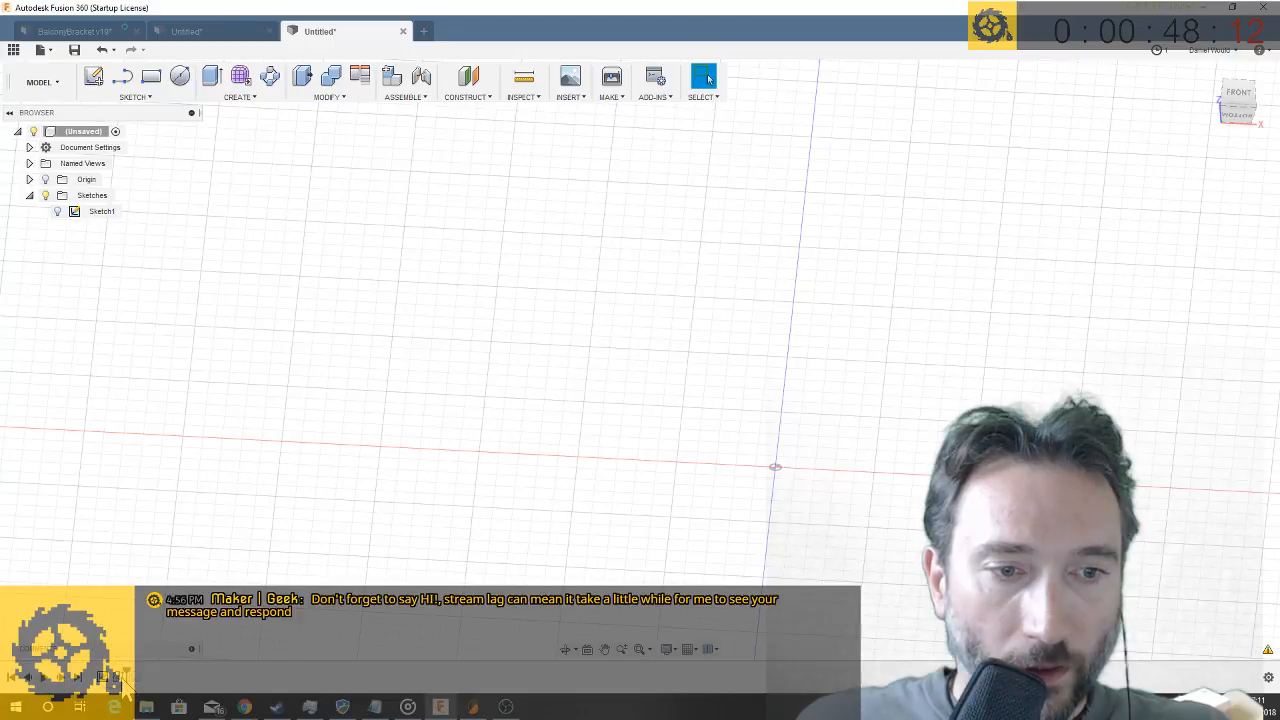
{"action": "right_click", "coordinate": [115, 677]}
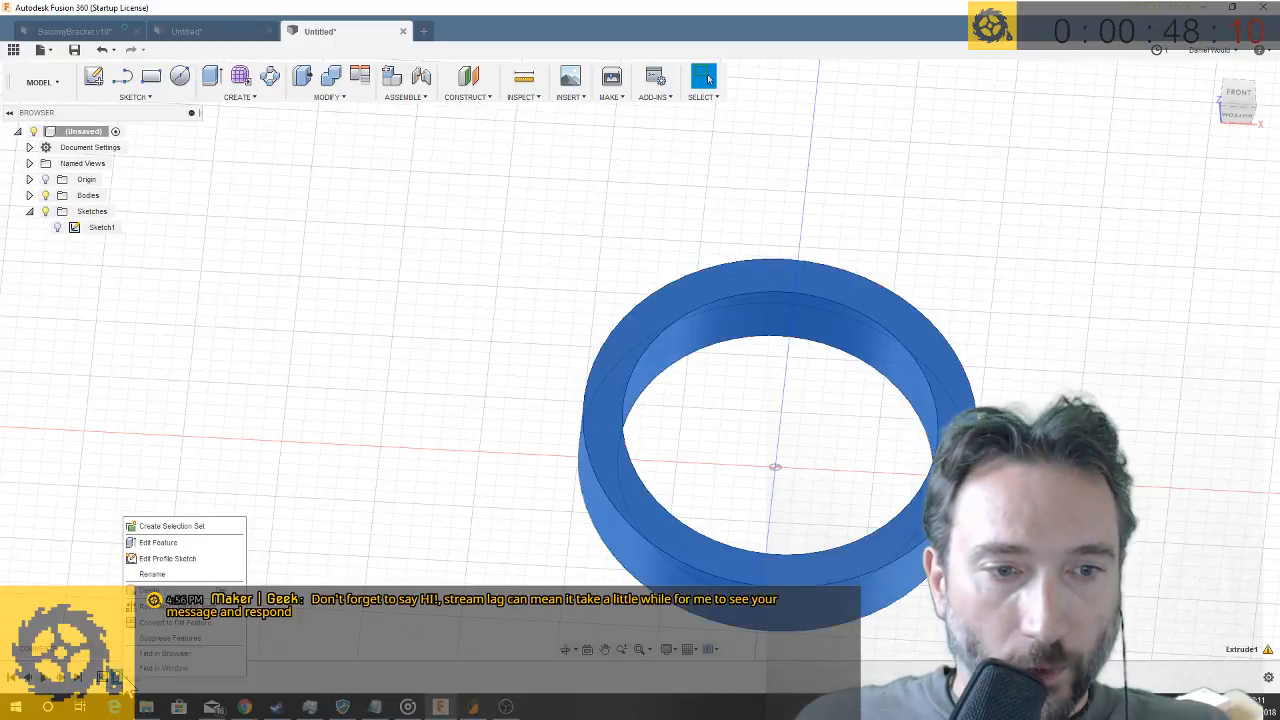
{"action": "left_click", "coordinate": [179, 542]}
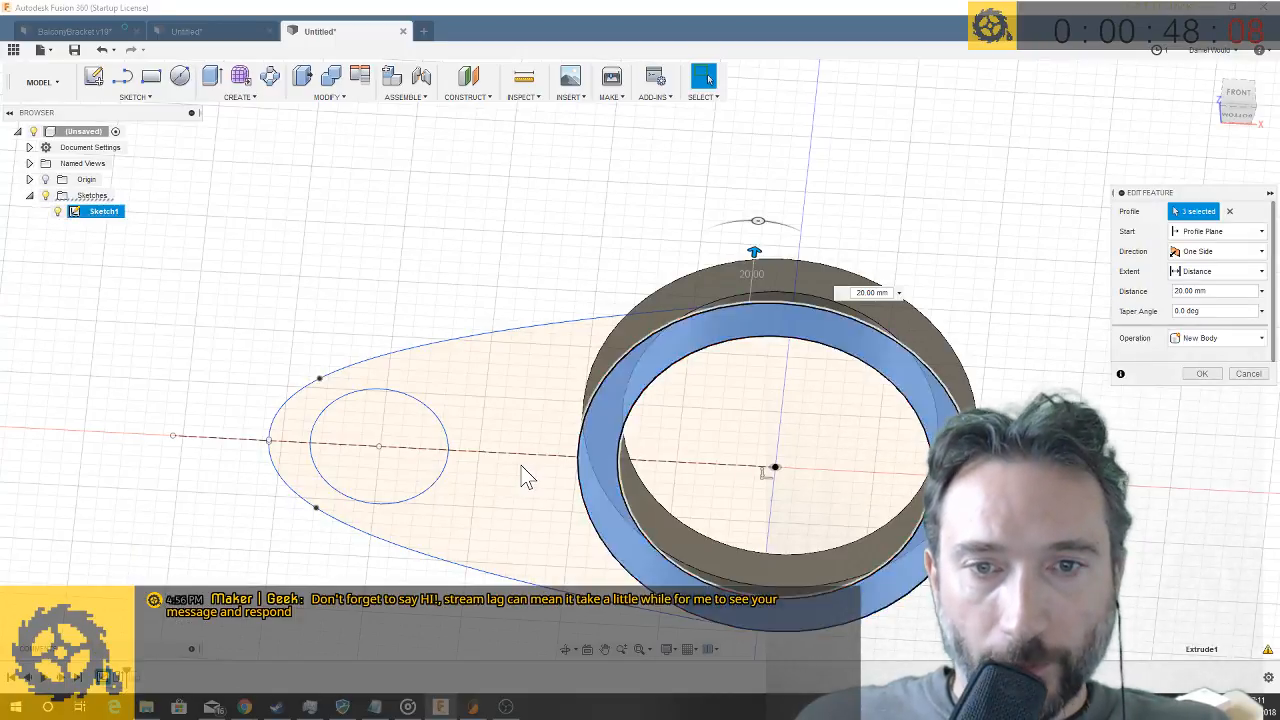
{"action": "left_click", "coordinate": [527, 477]}
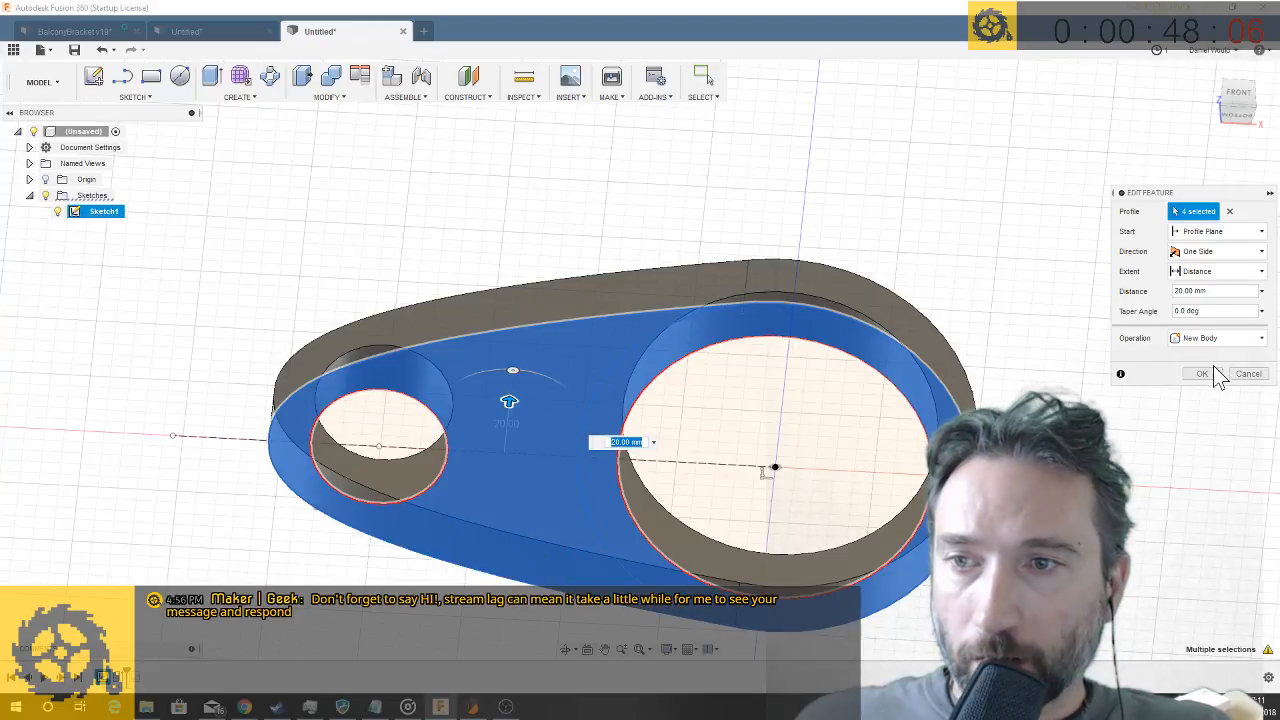
{"action": "left_click", "coordinate": [1210, 373]}
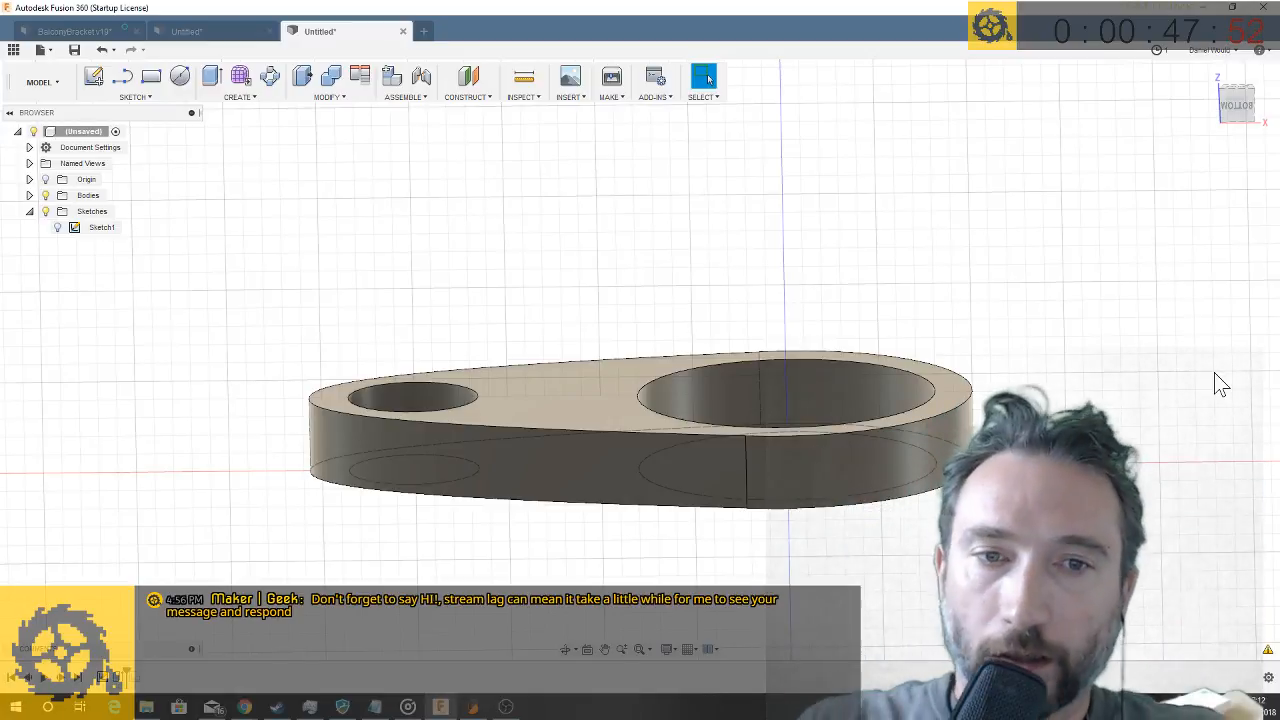
{"action": "mouse_move", "coordinate": [1078, 398]}
{"action": "middle_mouse_down", "text": "shift"}
{"action": "mouse_move", "coordinate": [1078, 434]}
{"action": "mouse_move", "coordinate": [976, 403]}
{"action": "mouse_move", "coordinate": [825, 440]}
{"action": "middle_mouse_up", "text": "shift"}
{"action": "scroll", "coordinate": [976, 403], "scroll_direction": "down", "scroll_amount": 4}
{"action": "middle_click_drag", "start_coordinate": [518, 457], "coordinate": [606, 418], "text": "shift"}
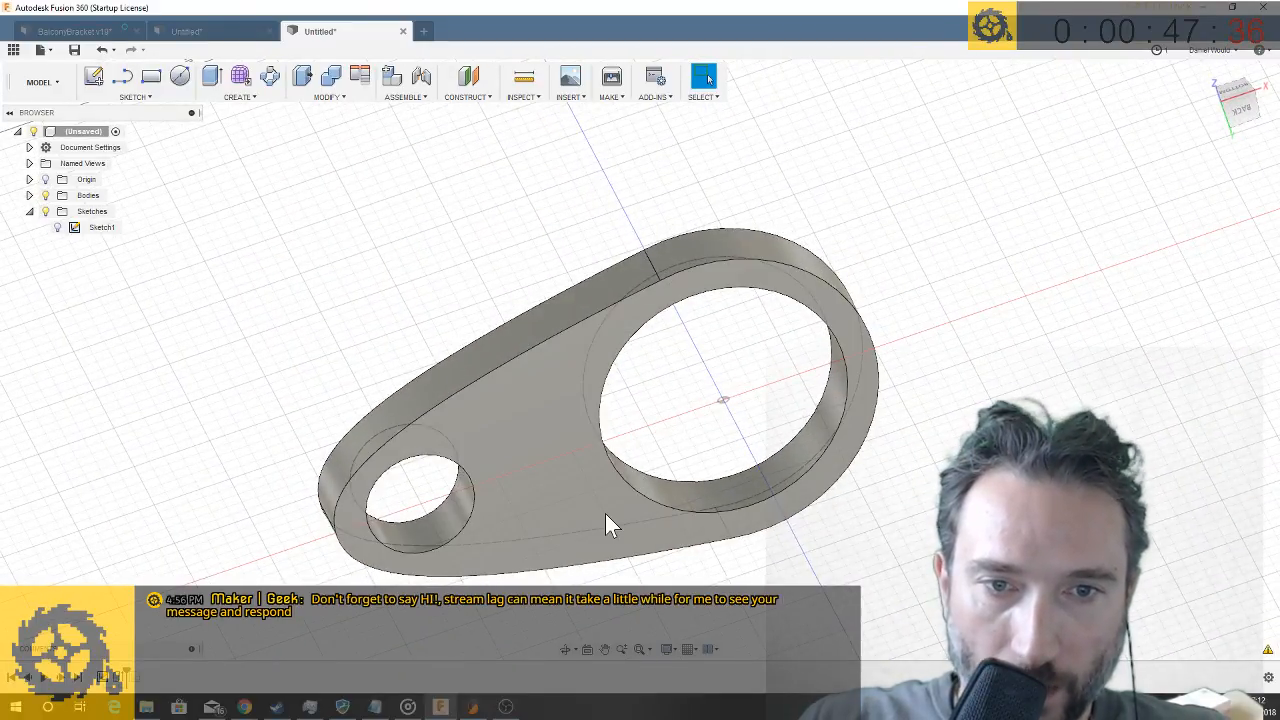
{"action": "middle_click_drag", "start_coordinate": [606, 523], "coordinate": [270, 363], "text": "shift"}
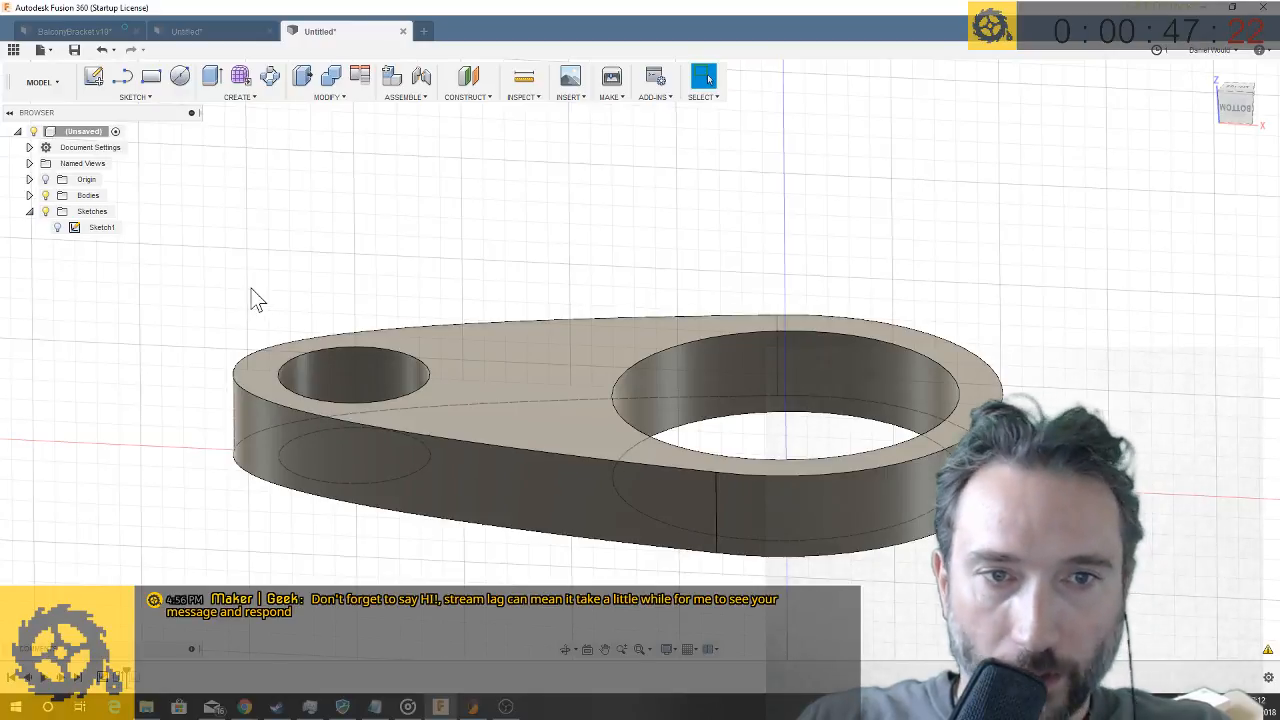
{"action": "right_click", "coordinate": [426, 372]}
{"action": "left_click", "coordinate": [397, 391]}
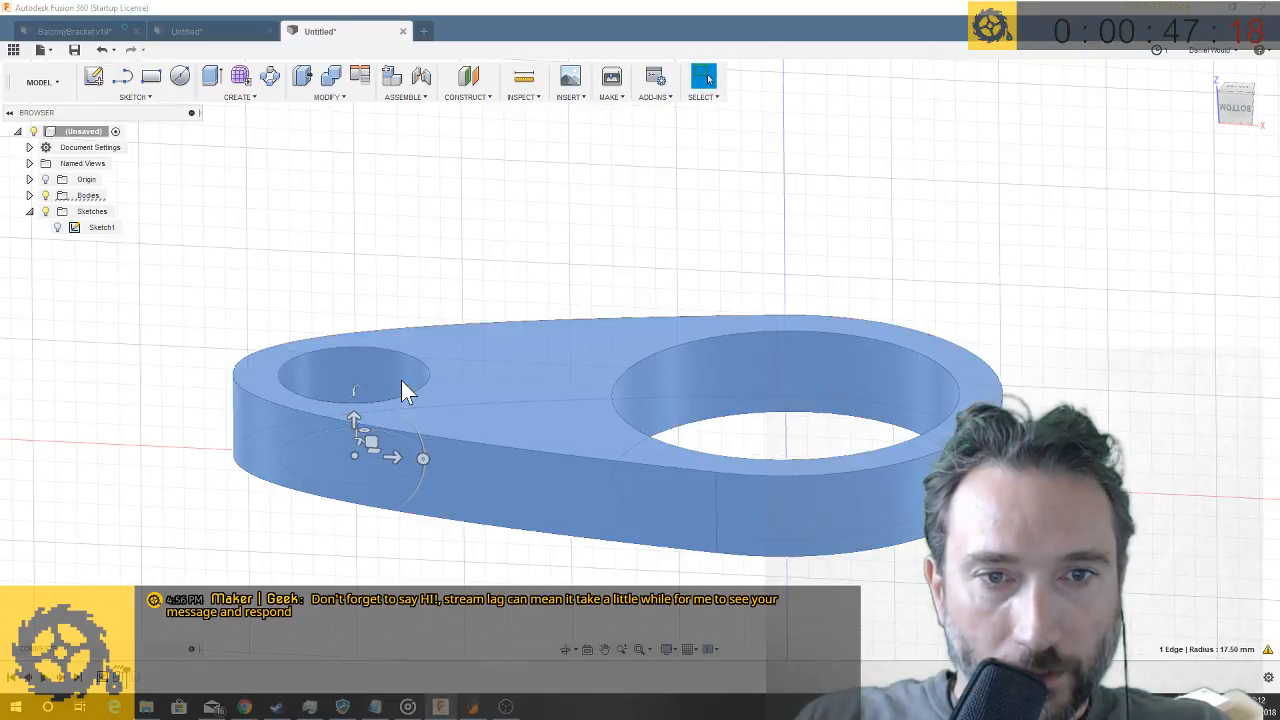
{"action": "mouse_move", "coordinate": [418, 452]}
{"action": "left_mouse_down"}
{"action": "mouse_move", "coordinate": [421, 438]}
{"action": "mouse_move", "coordinate": [424, 460]}
{"action": "left_mouse_up"}
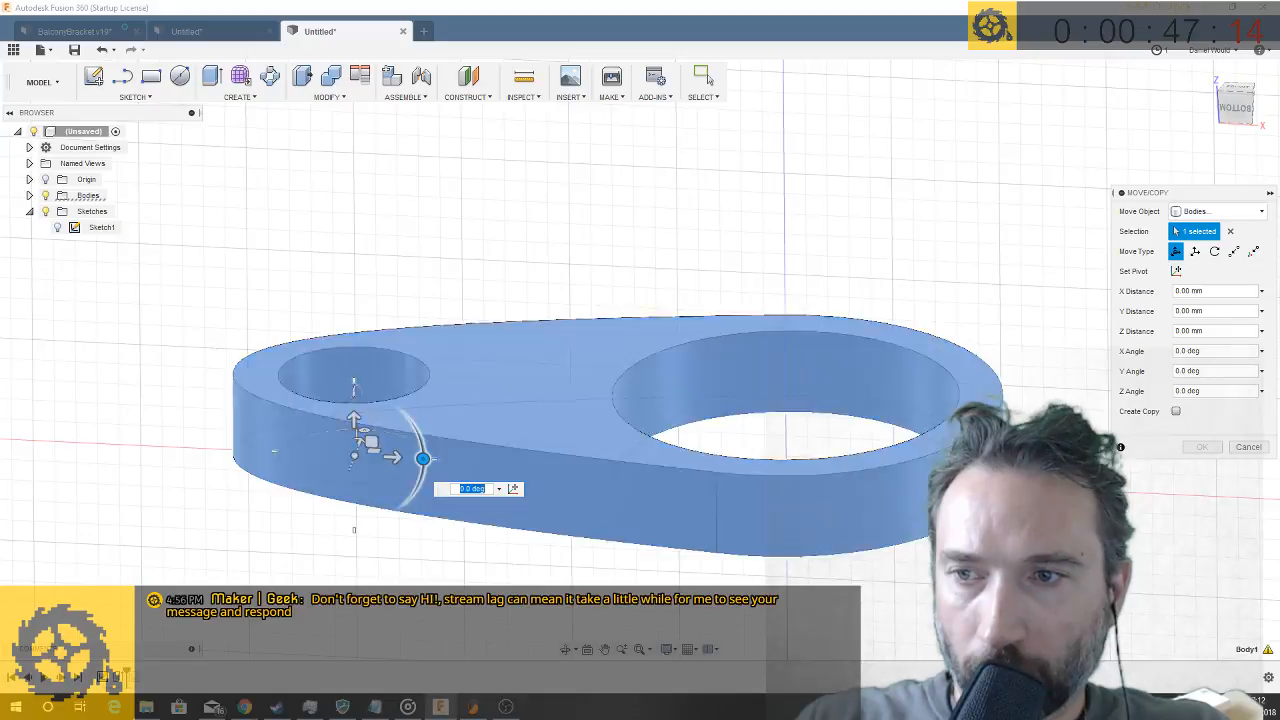
{"action": "left_click", "coordinate": [1248, 446]}
- Create a new sketch on the plate's flat face with the circle tool and finish it without drawing anything
{"action": "middle_click_drag", "start_coordinate": [321, 410], "coordinate": [318, 397], "text": "shift"}
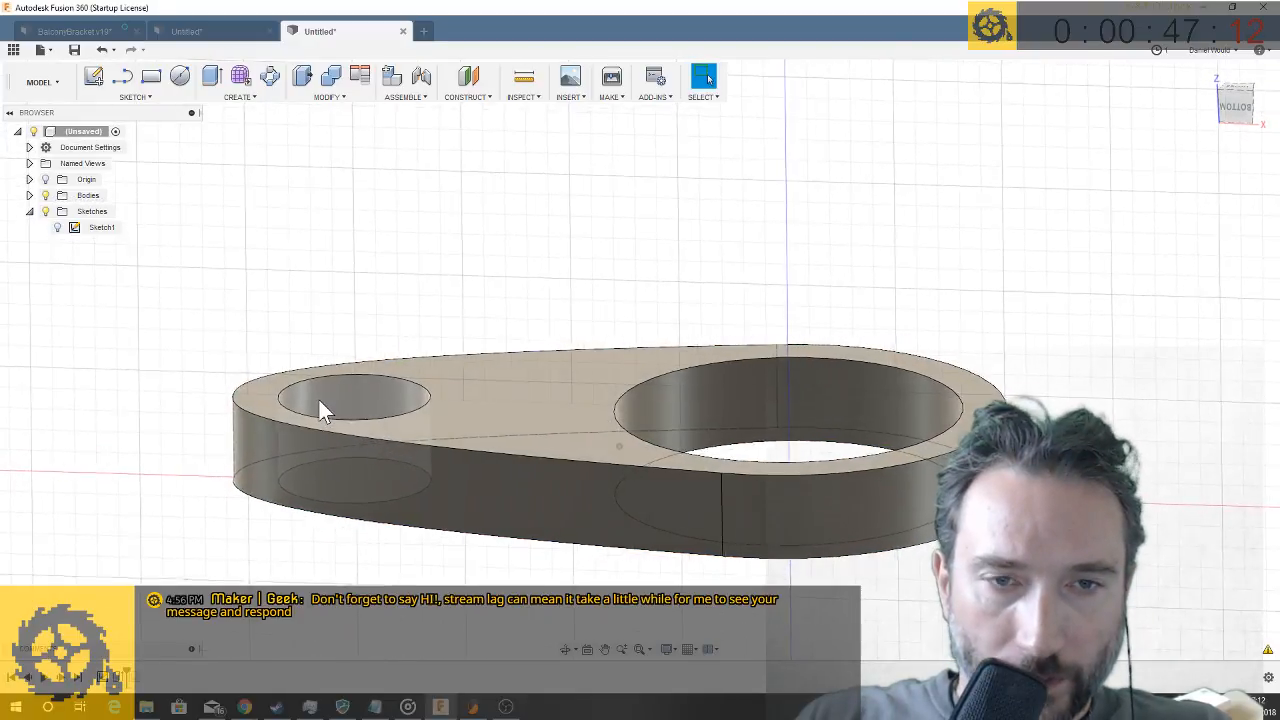
{"action": "scroll", "coordinate": [318, 397], "scroll_direction": "up", "scroll_amount": 3}
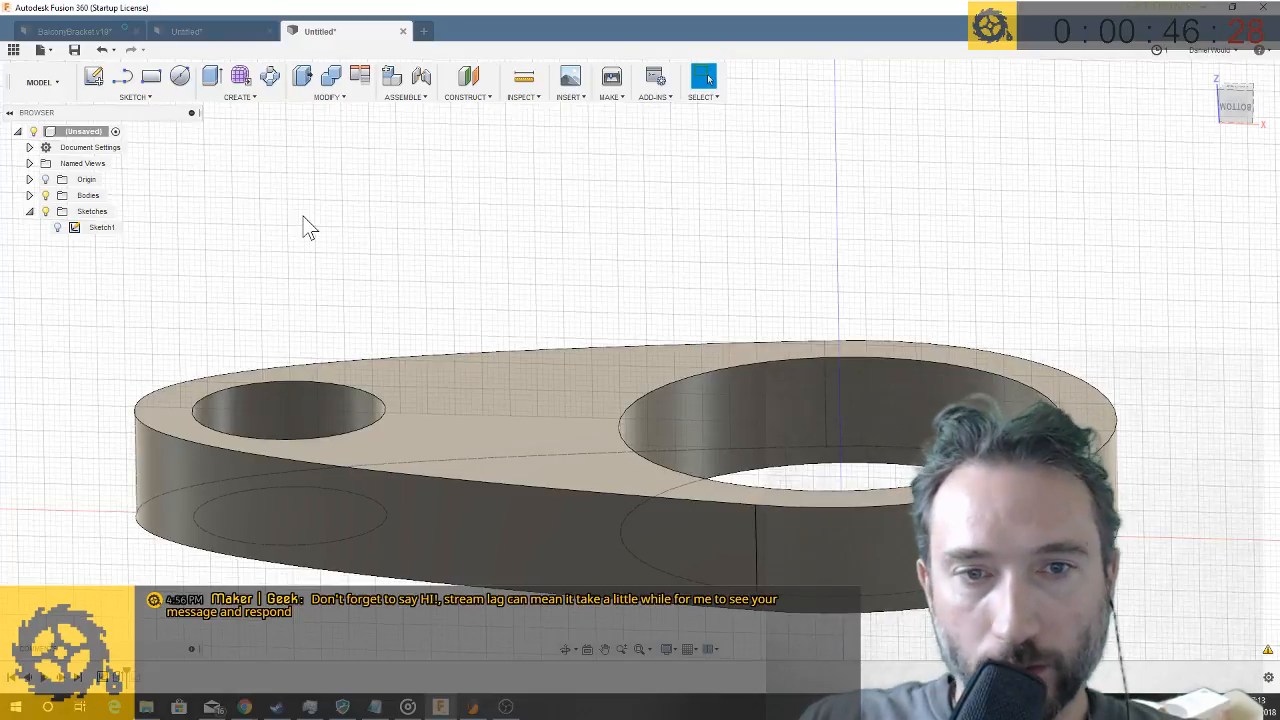
{"action": "scroll", "coordinate": [360, 247], "scroll_direction": "down", "scroll_amount": 2}
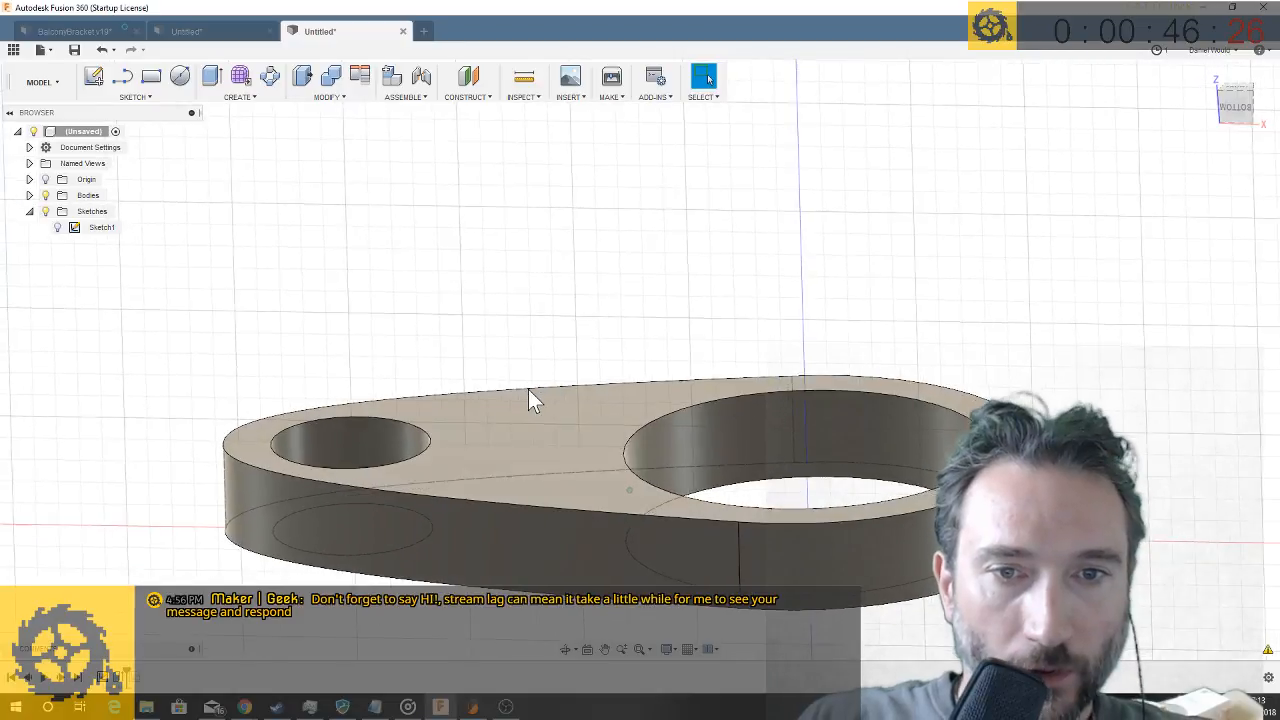
{"action": "left_click", "coordinate": [180, 76]}
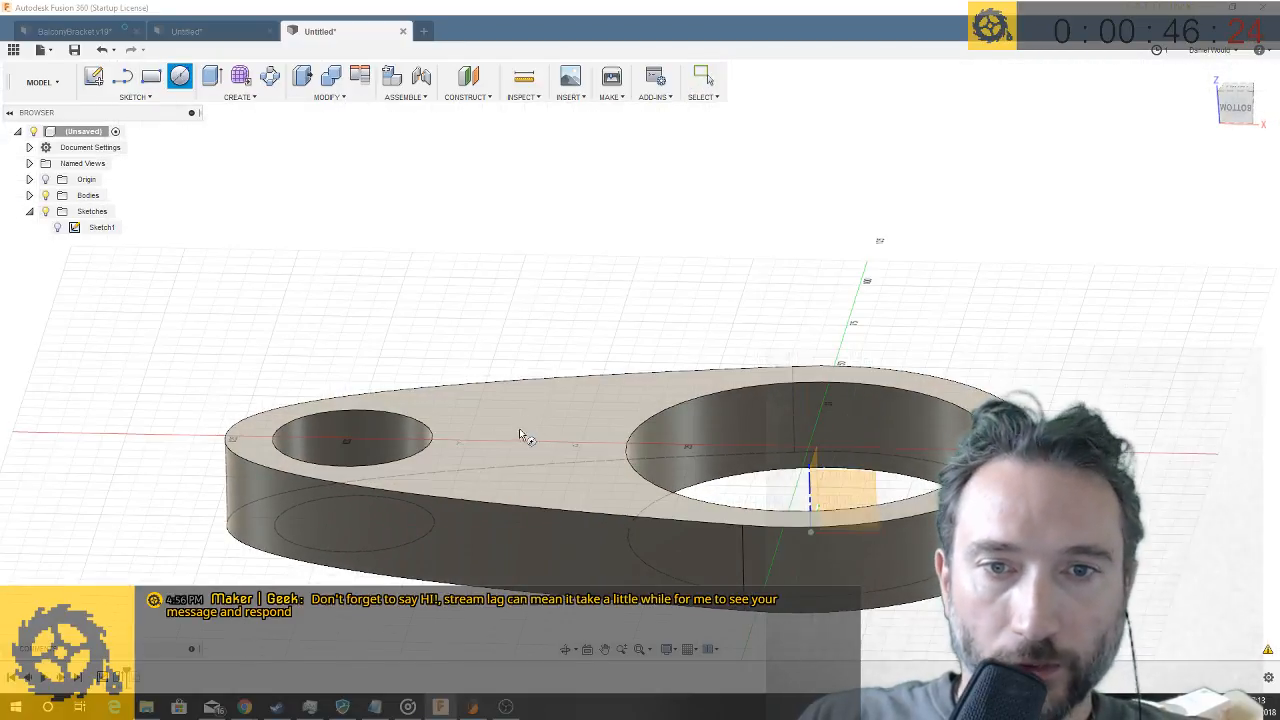
{"action": "left_click", "coordinate": [519, 432]}
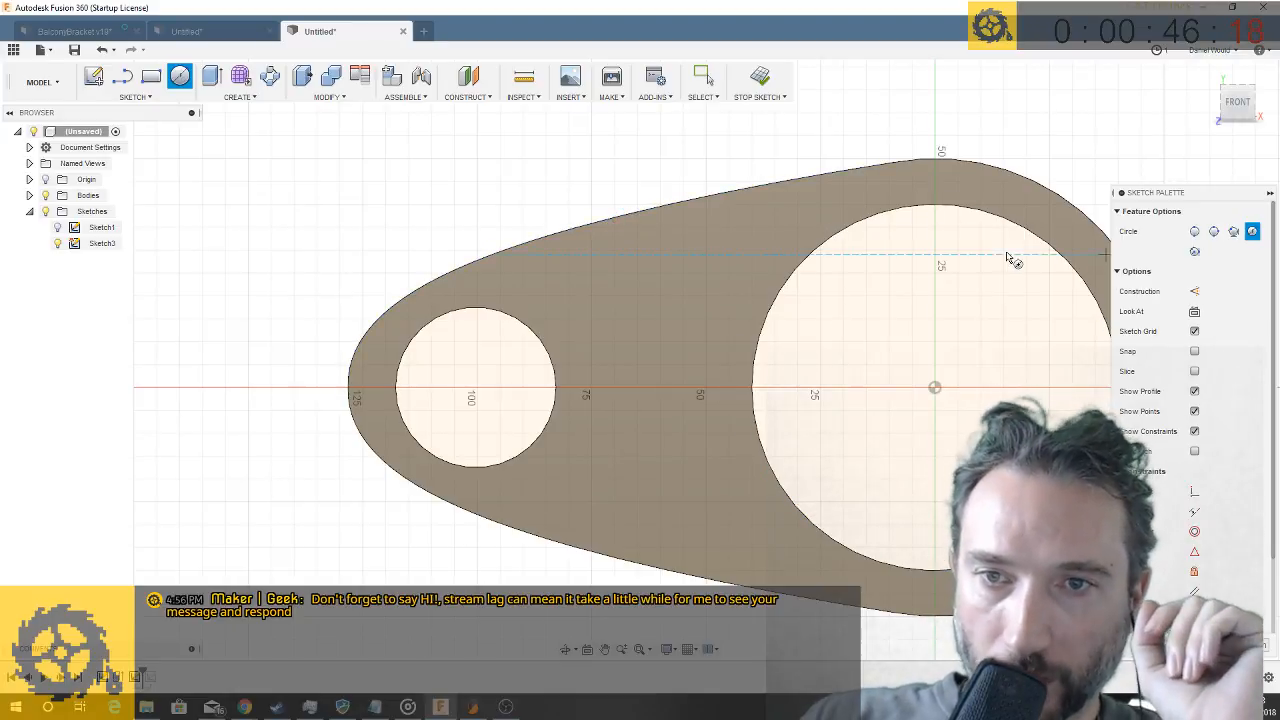
{"action": "left_click", "coordinate": [1243, 646]}
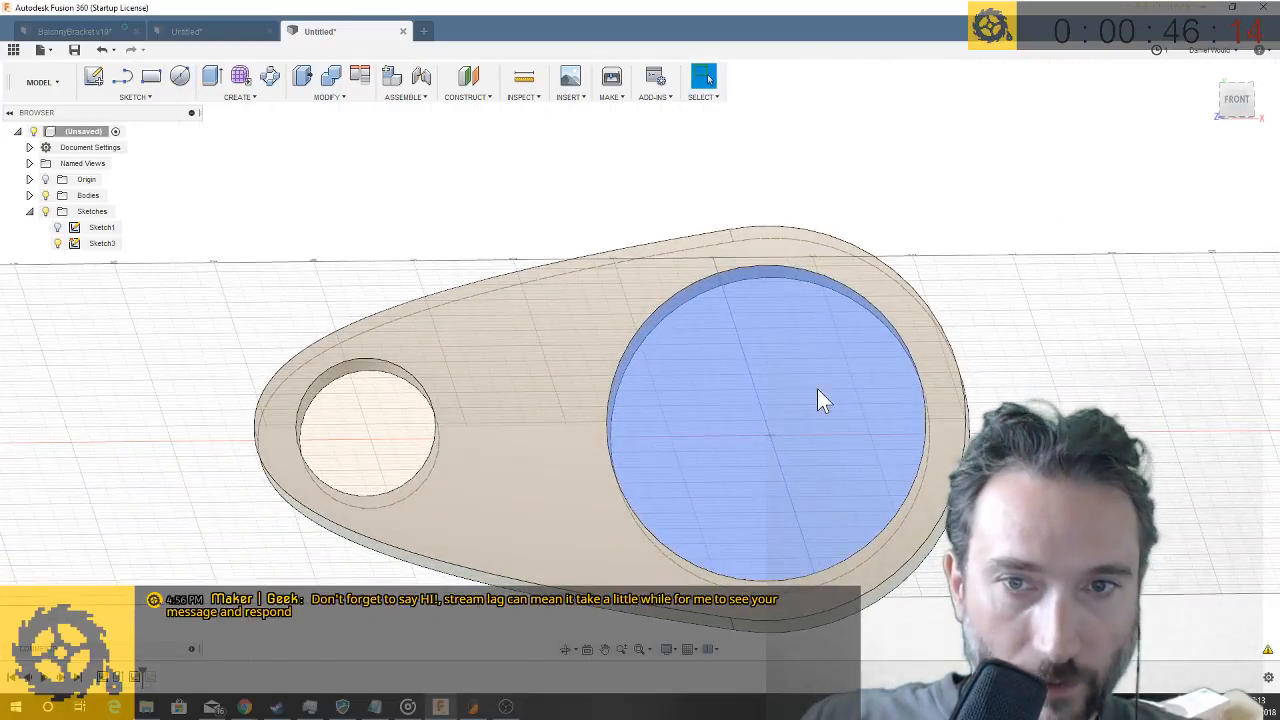
- Show Sketch1 in place of Sketch3 and extrude its 80 mm circle profile 150 mm through the ring as a new body
{"action": "middle_click_drag", "start_coordinate": [630, 372], "coordinate": [692, 407], "text": "shift"}
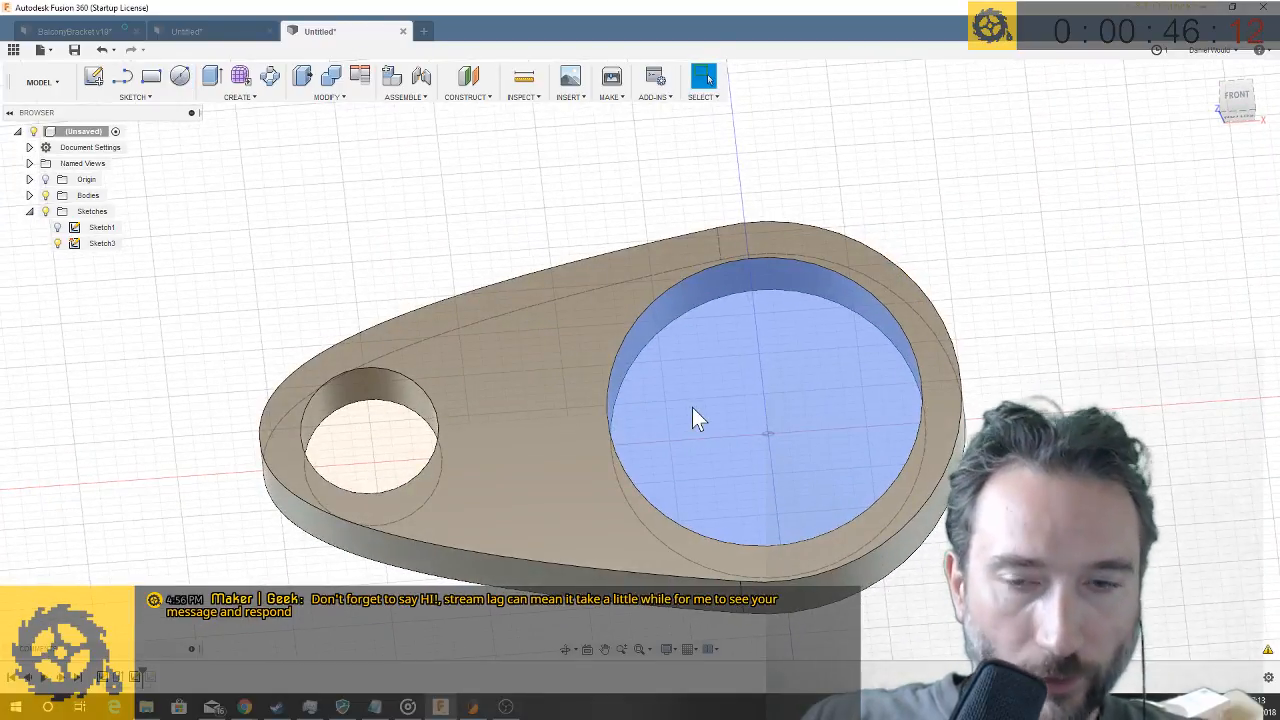
{"action": "key", "text": "q"}
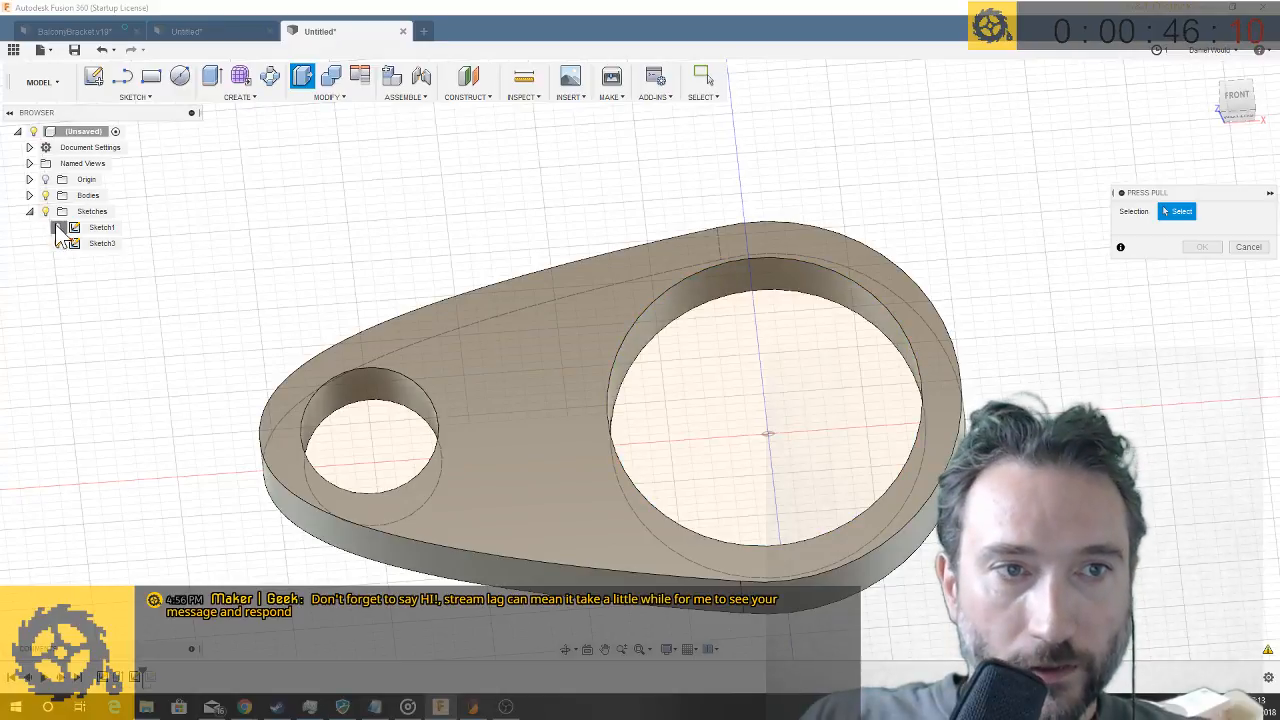
{"action": "left_click", "coordinate": [58, 243]}
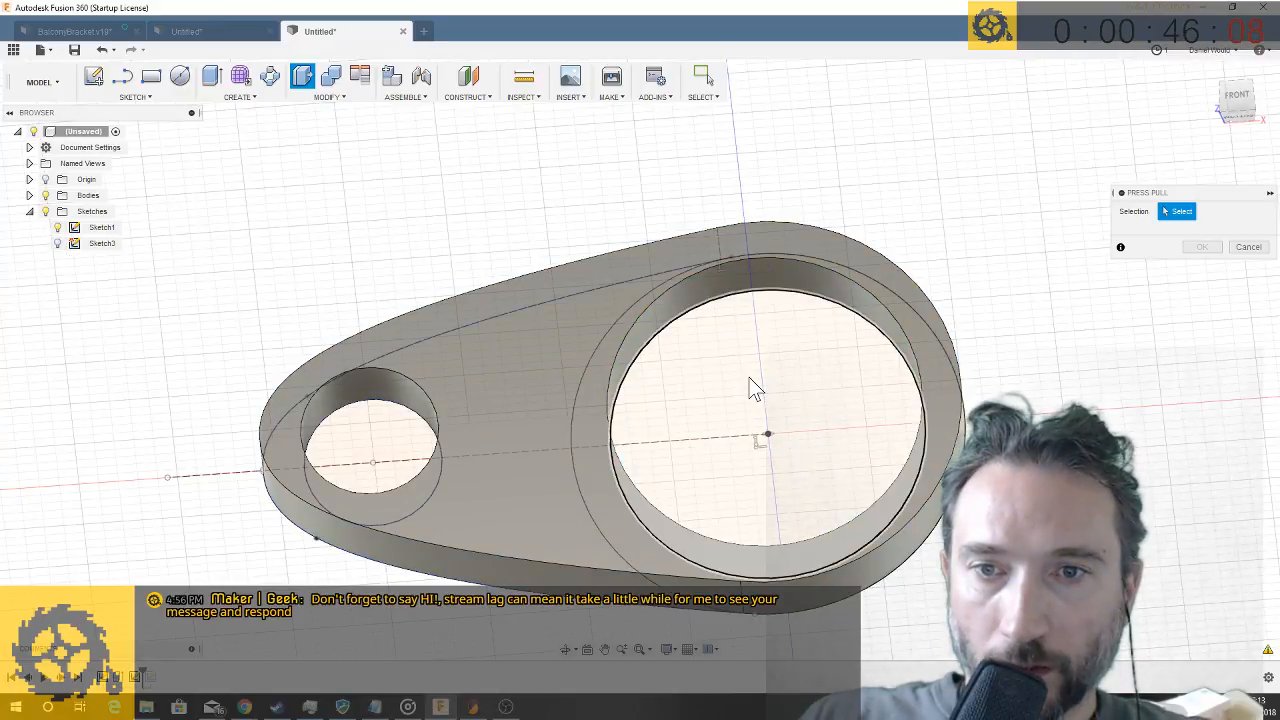
{"action": "left_click", "coordinate": [766, 409]}
{"action": "middle_click_drag", "start_coordinate": [766, 417], "coordinate": [750, 288], "text": "shift"}
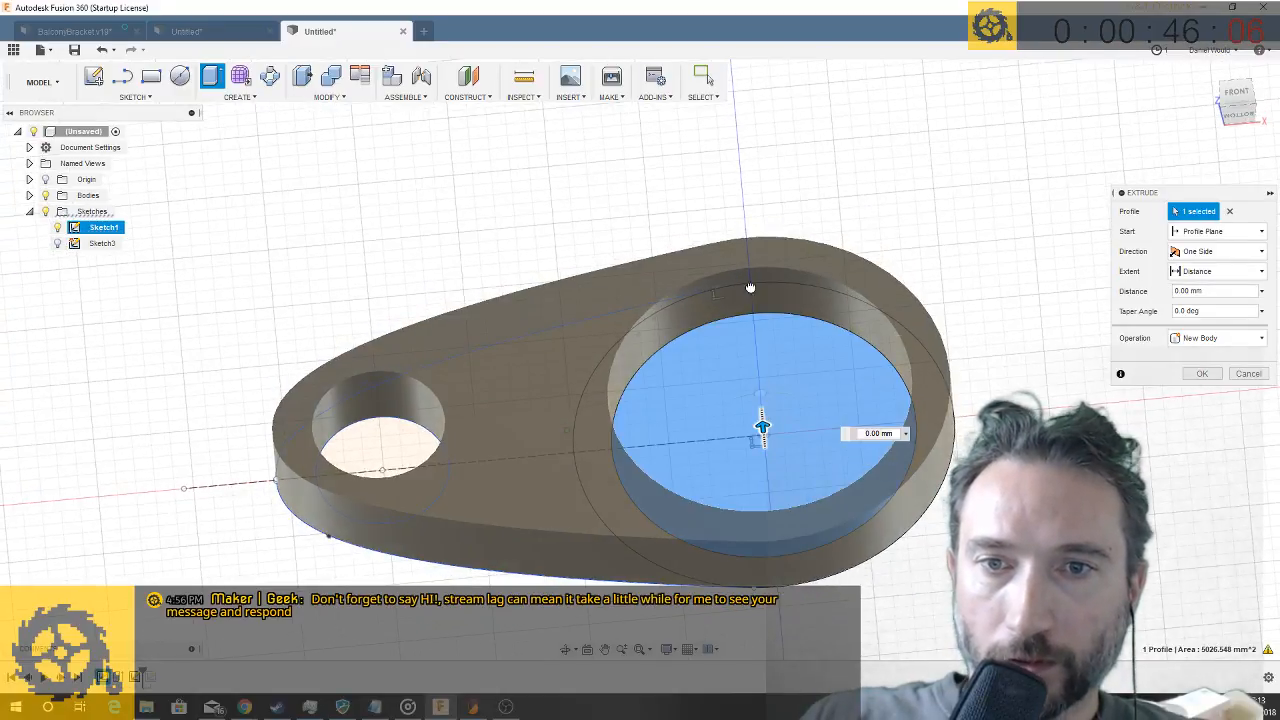
{"action": "left_click_drag", "start_coordinate": [750, 288], "coordinate": [729, 177]}
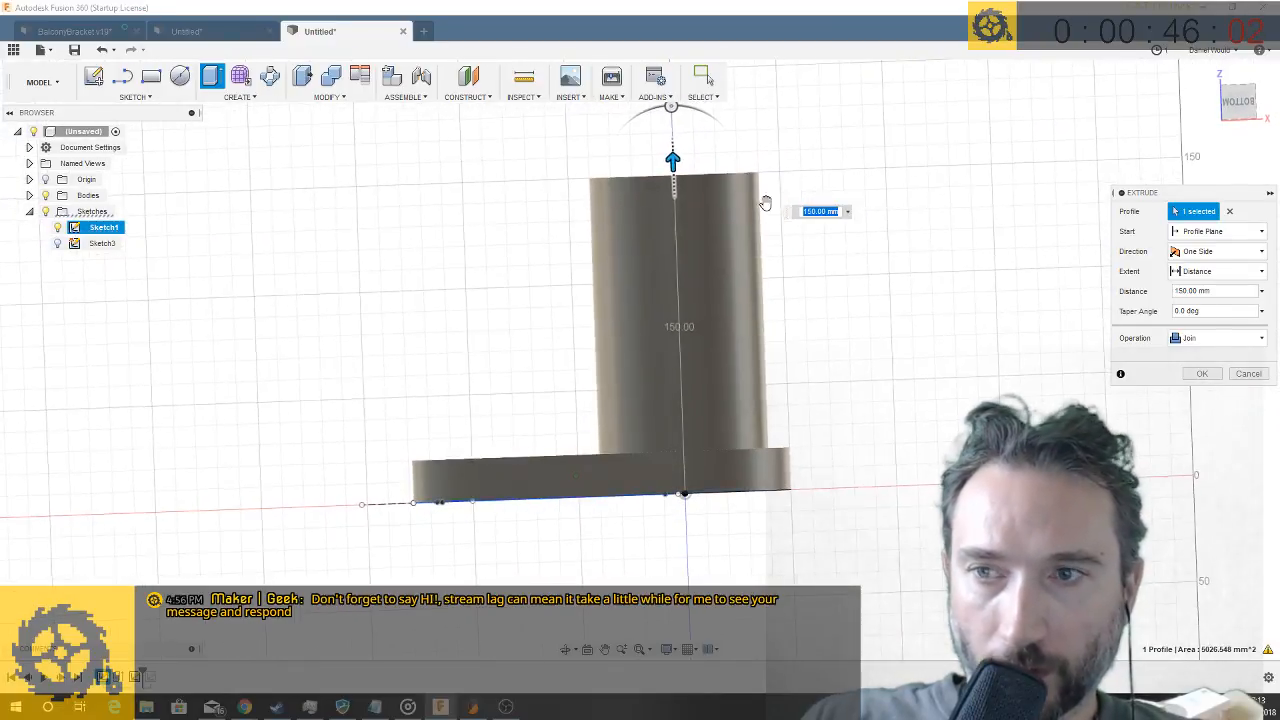
{"action": "left_click", "coordinate": [1212, 339]}
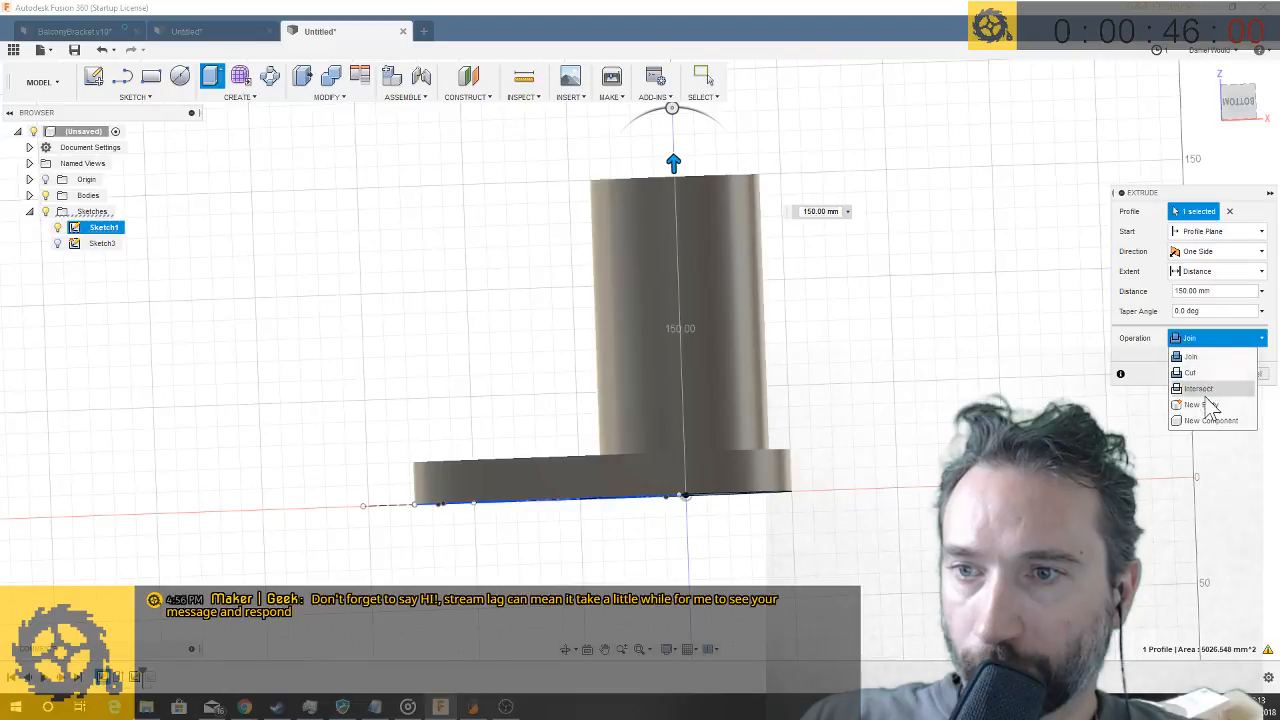
{"action": "left_click", "coordinate": [1205, 404]}
{"action": "left_click", "coordinate": [1201, 374]}
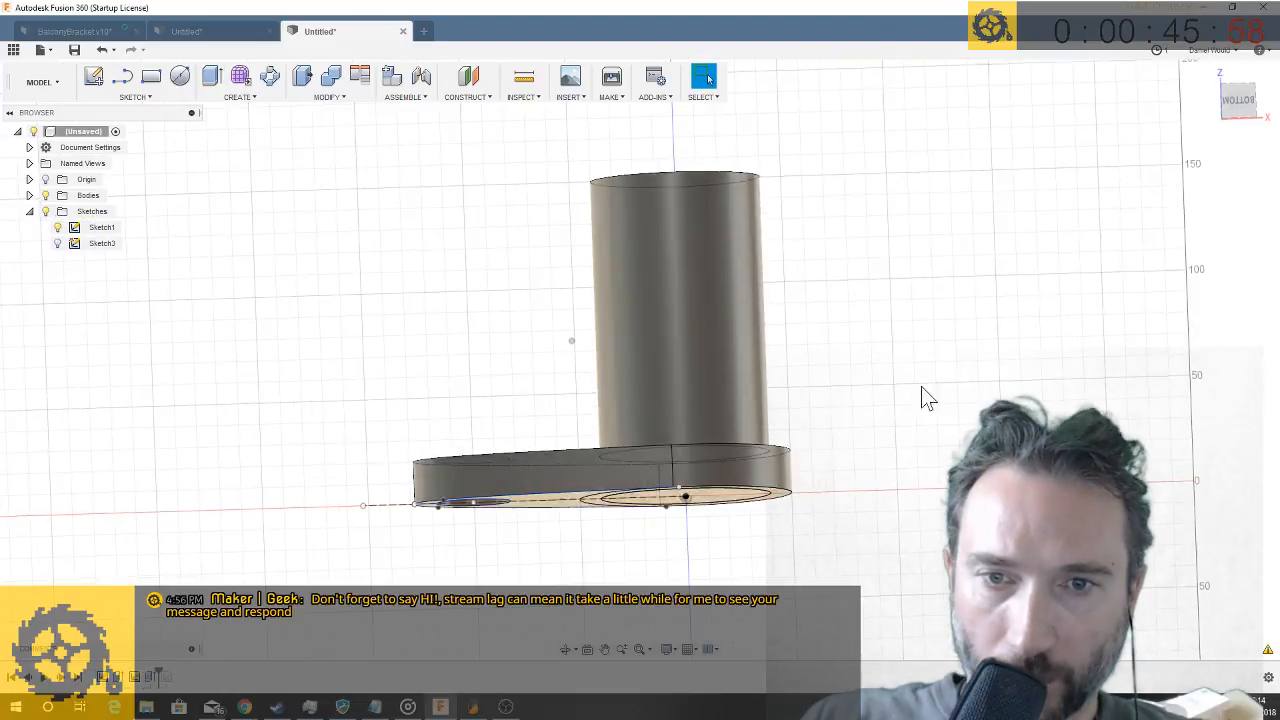
- Extrude the same 80 mm circle profile by -5 mm below the plate with the Join operation
{"action": "key", "text": "e"}
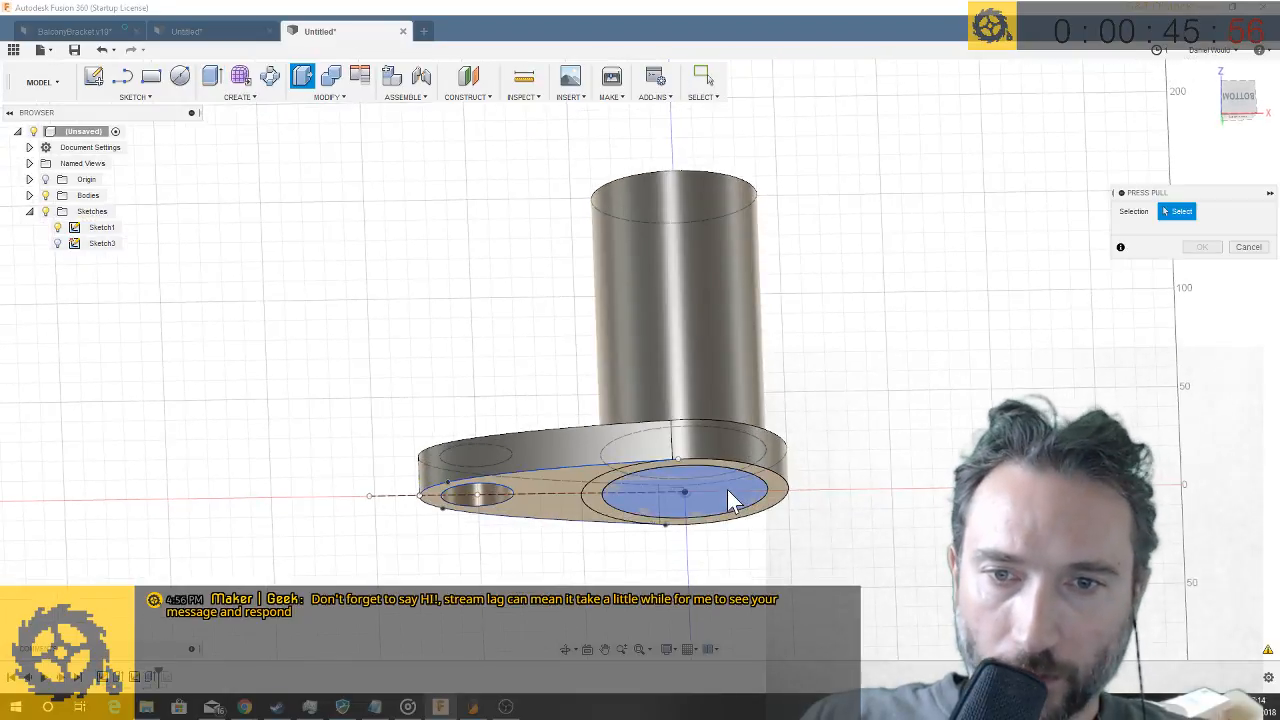
{"action": "left_click", "coordinate": [718, 508]}
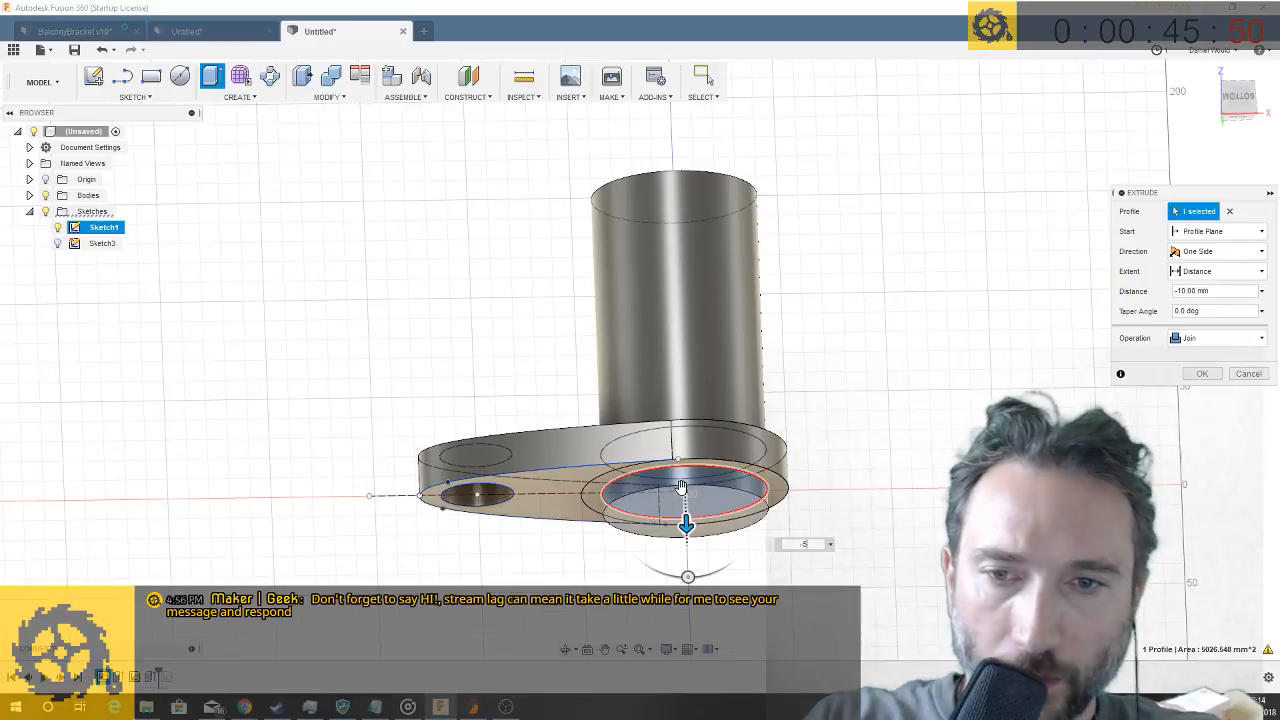
{"action": "key", "text": "Return"}
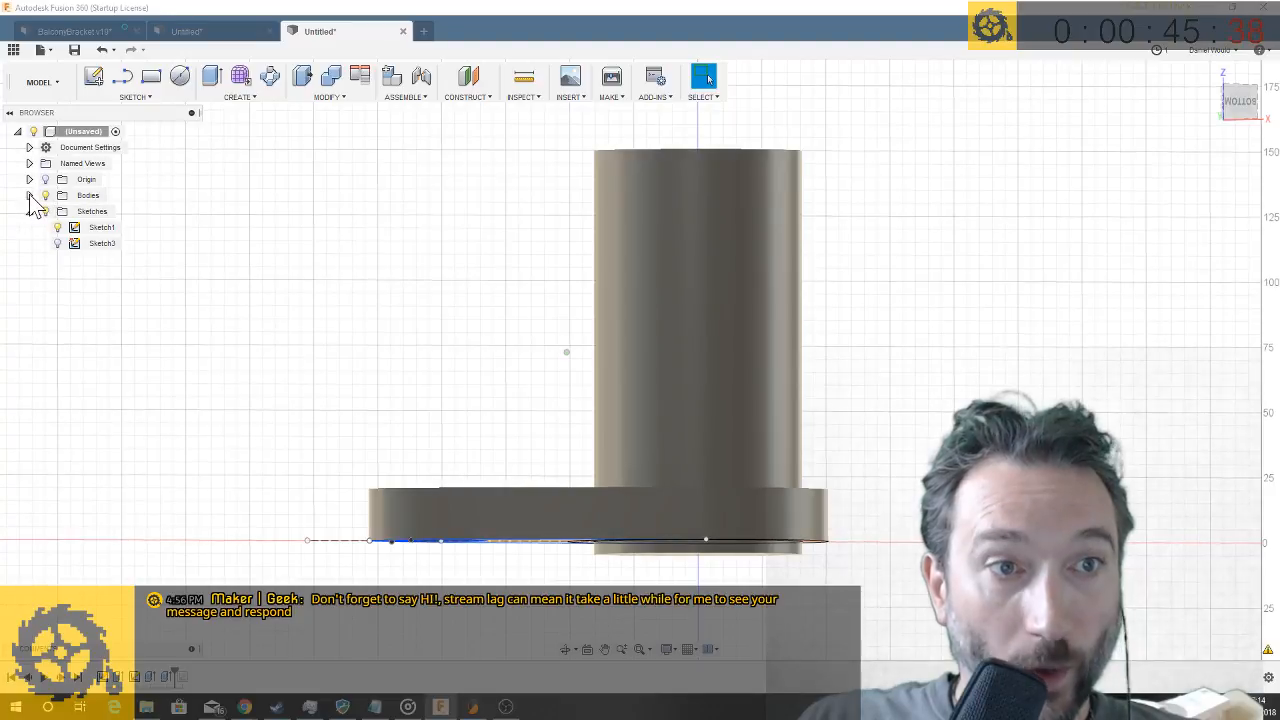
- Check which solids Body2 covers and change the -5 mm extrusion's operation to New Body
{"action": "left_click", "coordinate": [97, 213]}
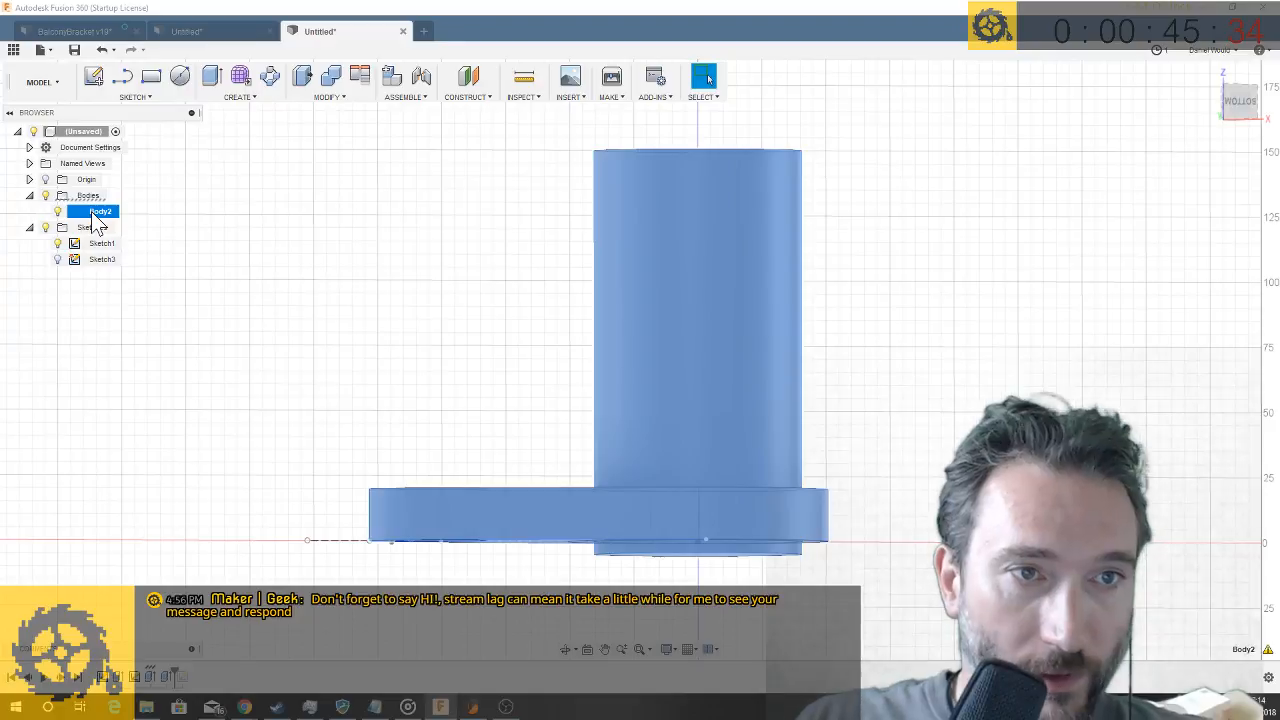
{"action": "left_click", "coordinate": [304, 299]}
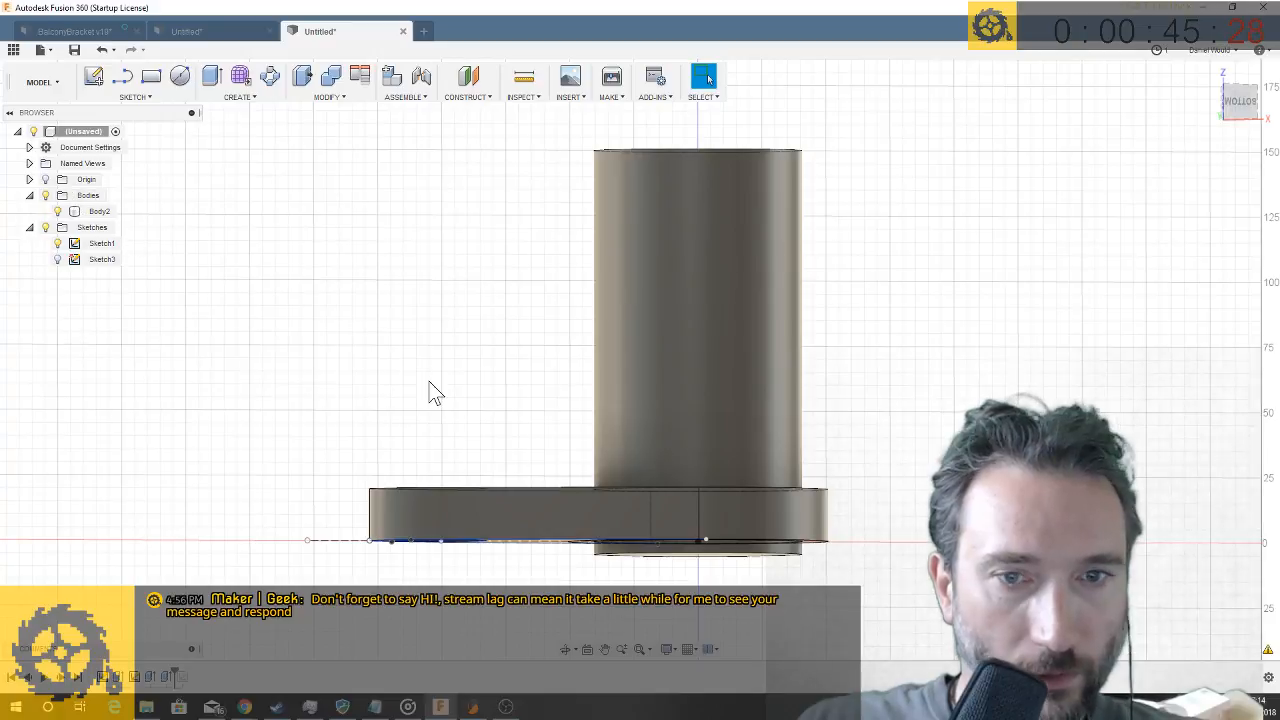
{"action": "left_click", "coordinate": [99, 213]}
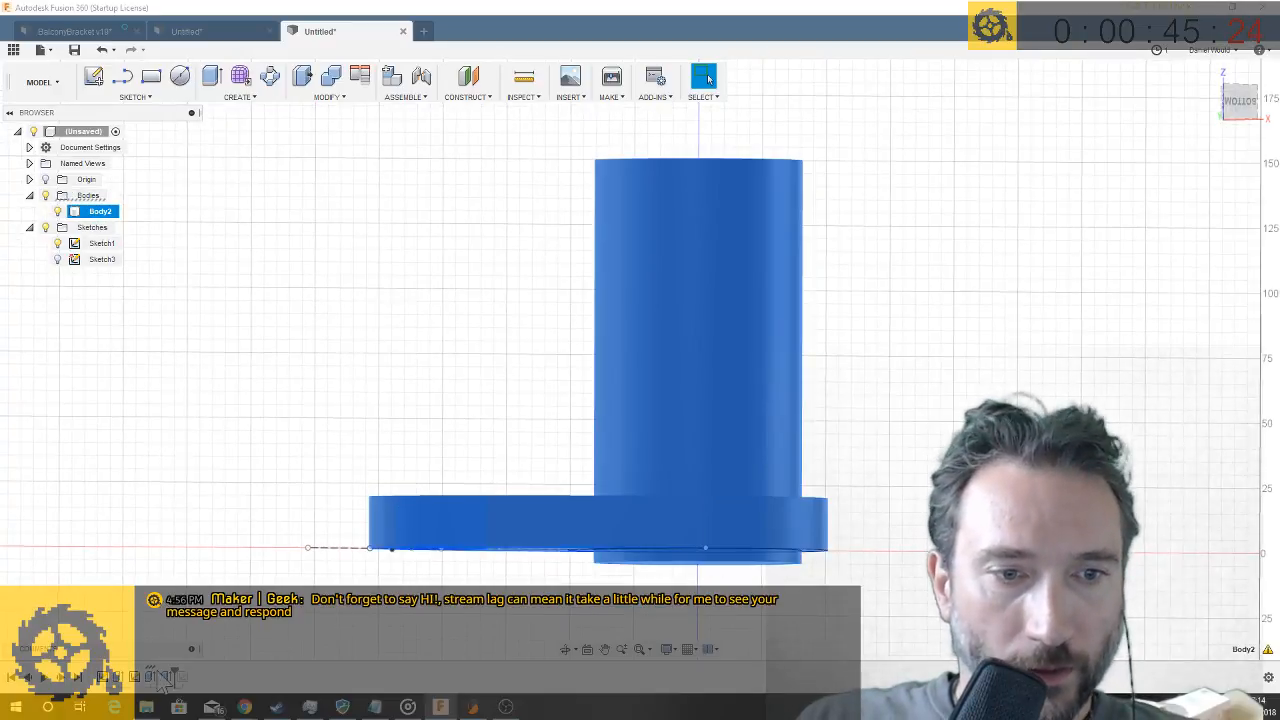
{"action": "right_click", "coordinate": [165, 680]}
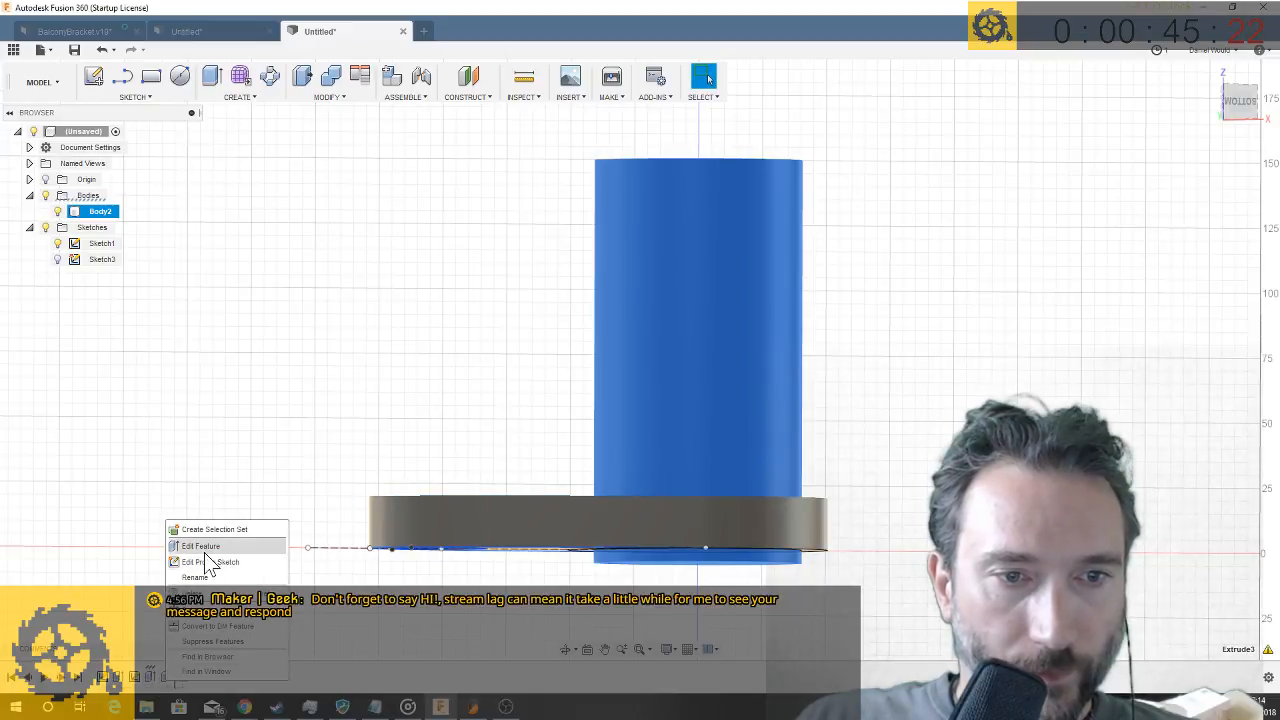
{"action": "left_click", "coordinate": [204, 550]}
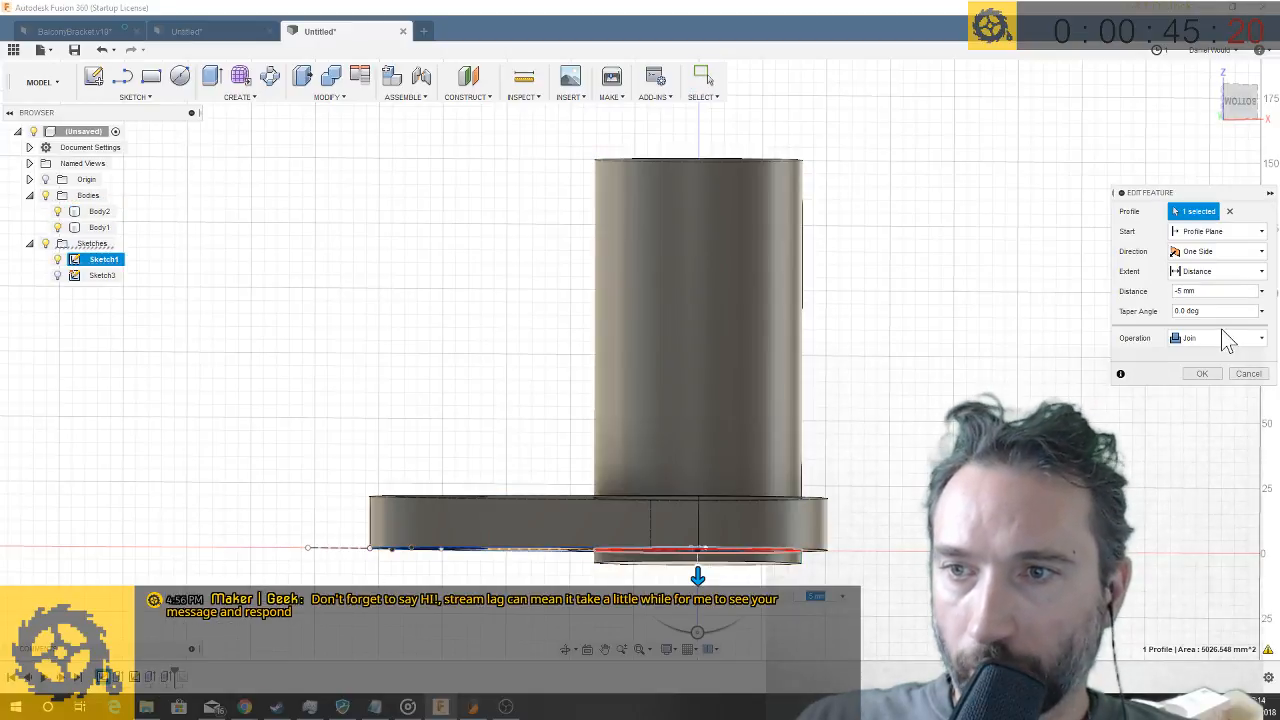
{"action": "left_click", "coordinate": [1216, 339]}
{"action": "left_click", "coordinate": [1205, 405]}
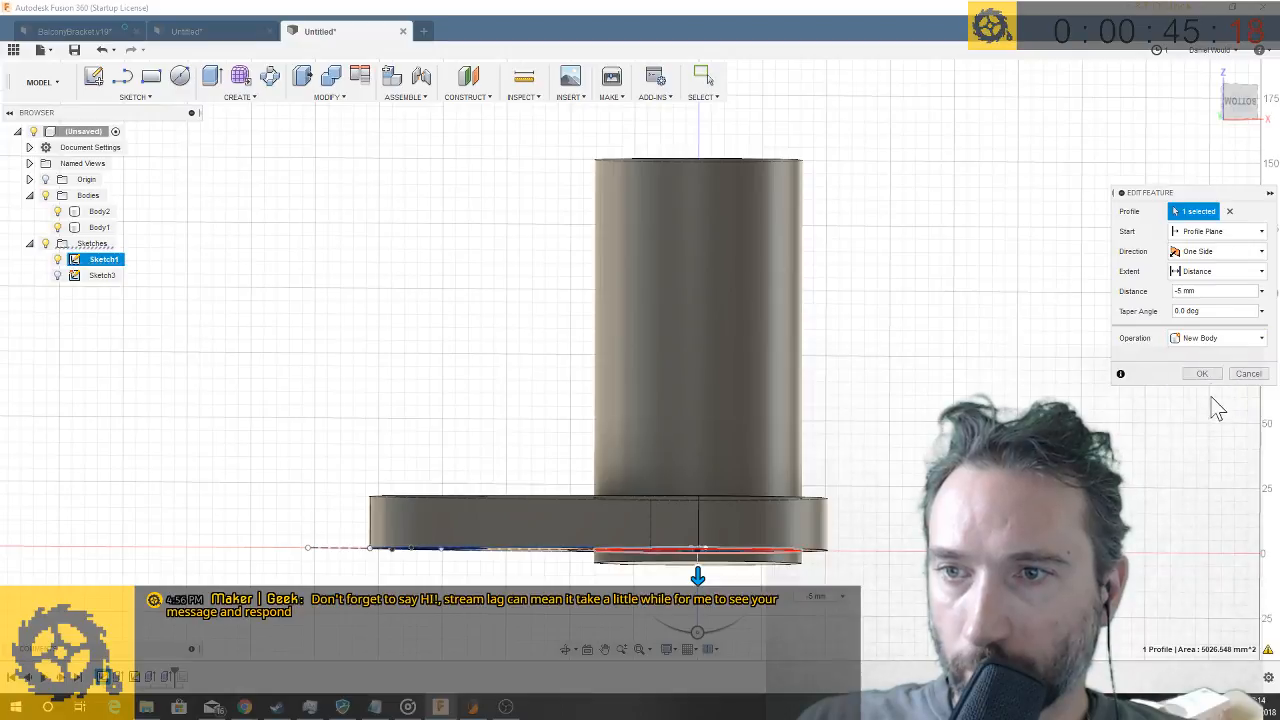
{"action": "left_click", "coordinate": [1203, 374]}
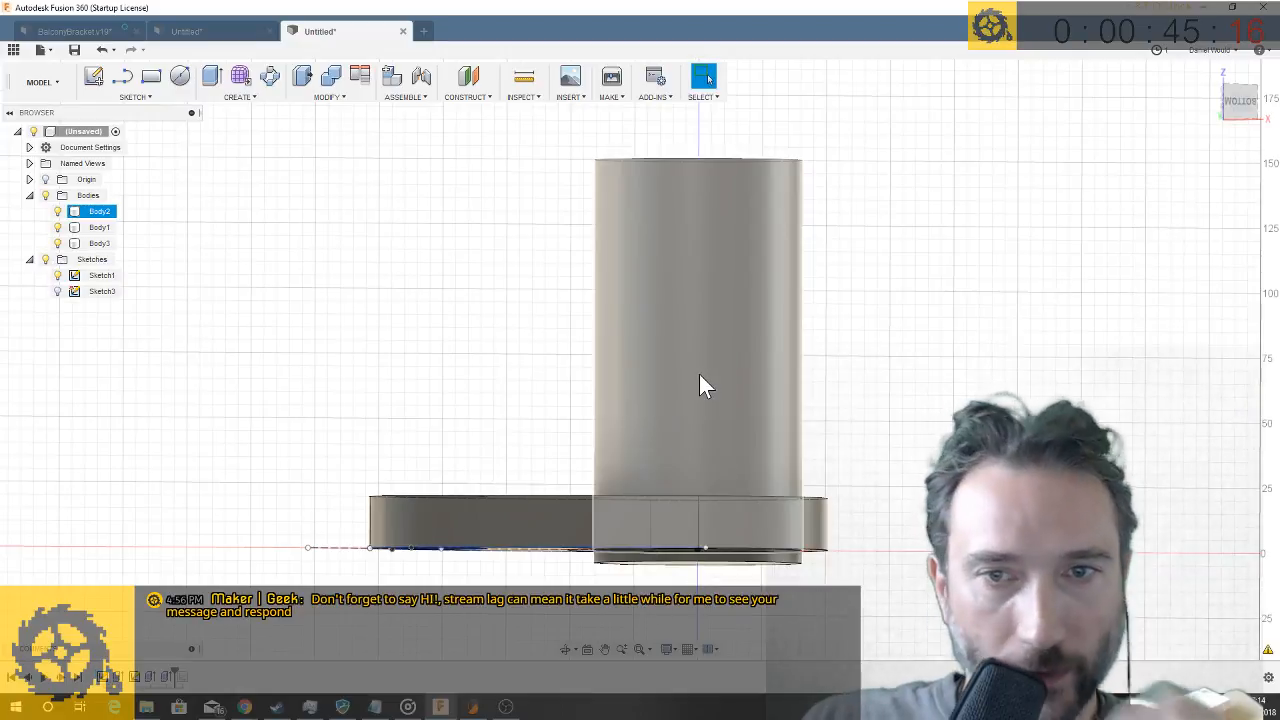
- Select the disc, plate and cylinder bodies one after another to check that each is separate
{"action": "left_click", "coordinate": [95, 243]}
{"action": "left_click", "coordinate": [93, 231]}
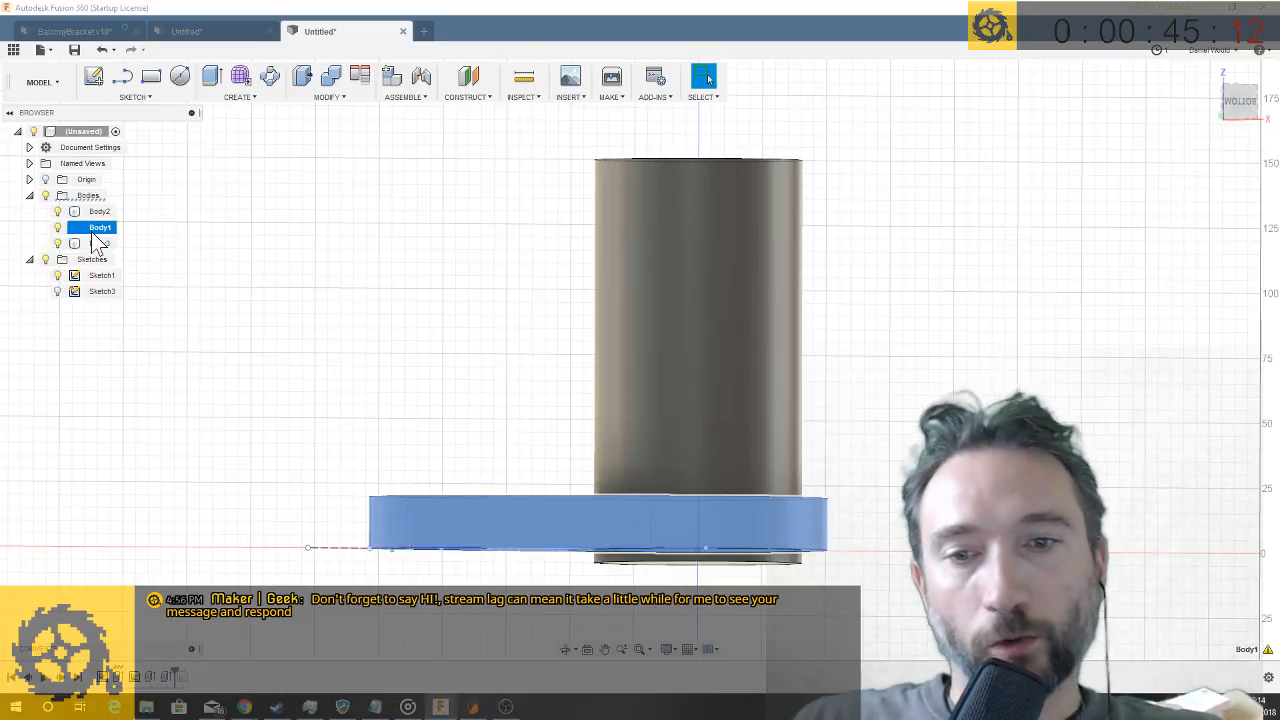
{"action": "left_click", "coordinate": [100, 211]}
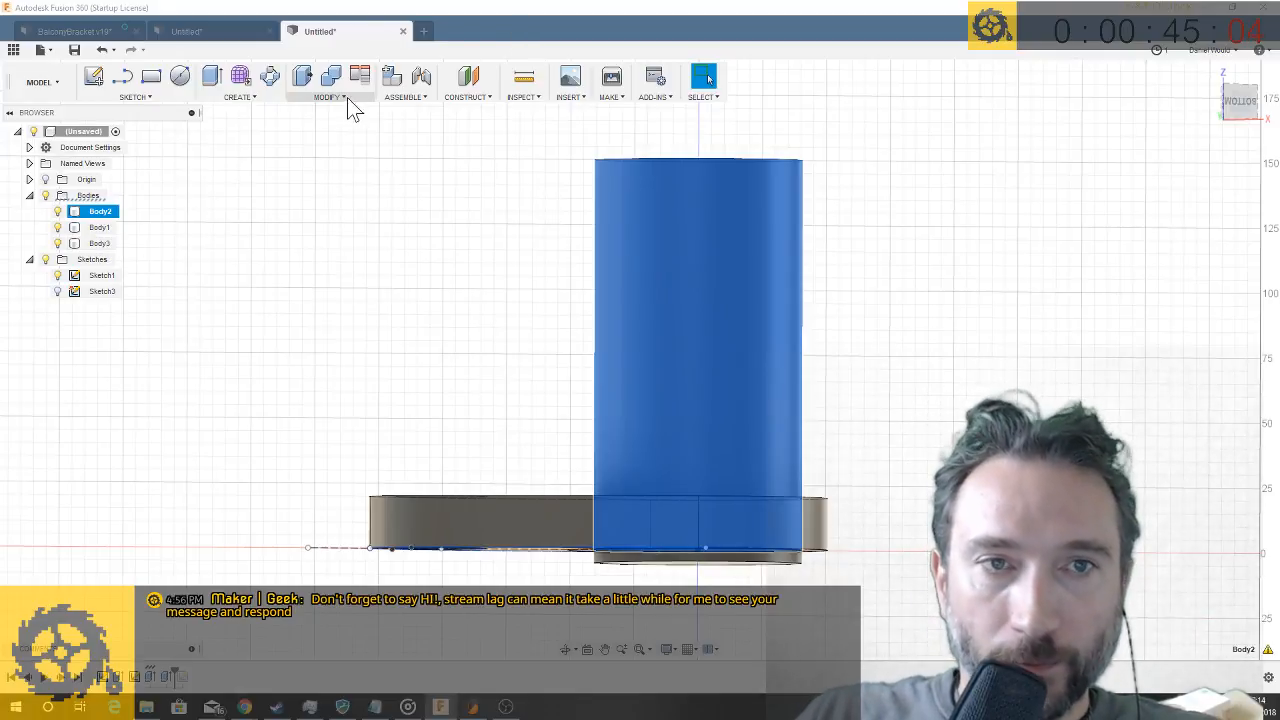
{"action": "left_click", "coordinate": [347, 97]}
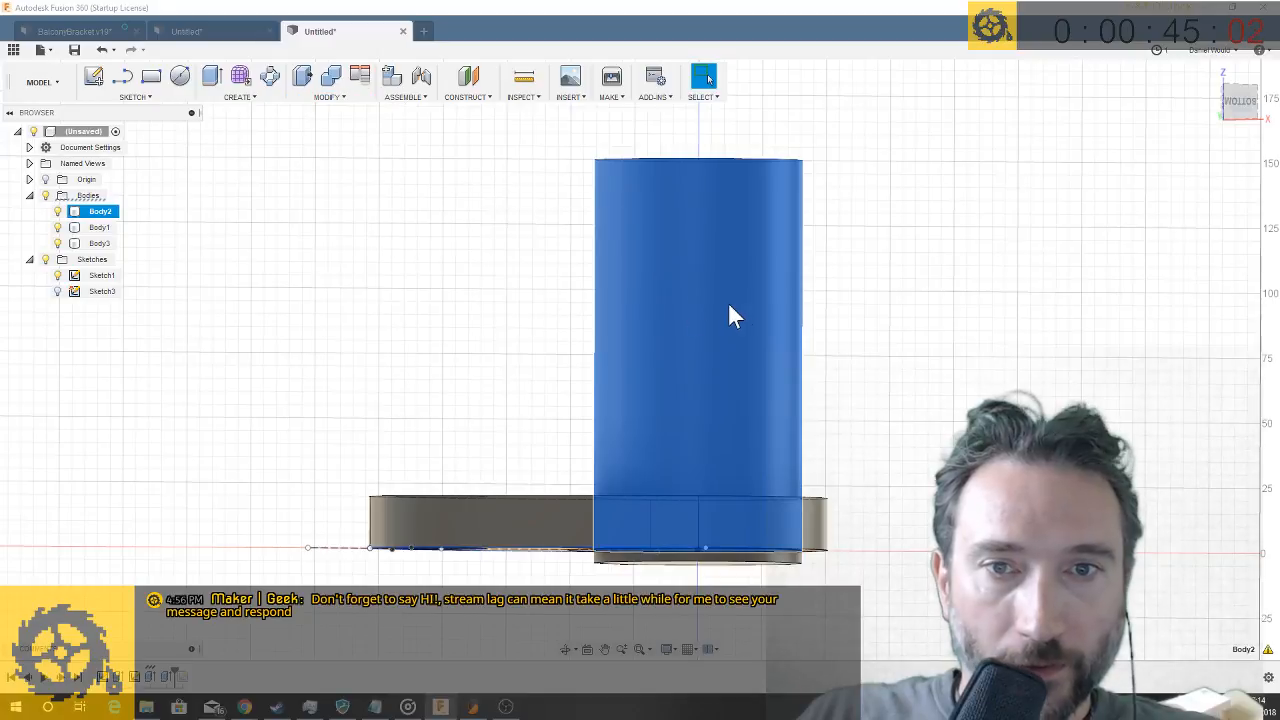
- Combine the tall cylinder and the thin disc below the plate into one body with the Join operation
{"action": "left_click", "coordinate": [658, 557]}
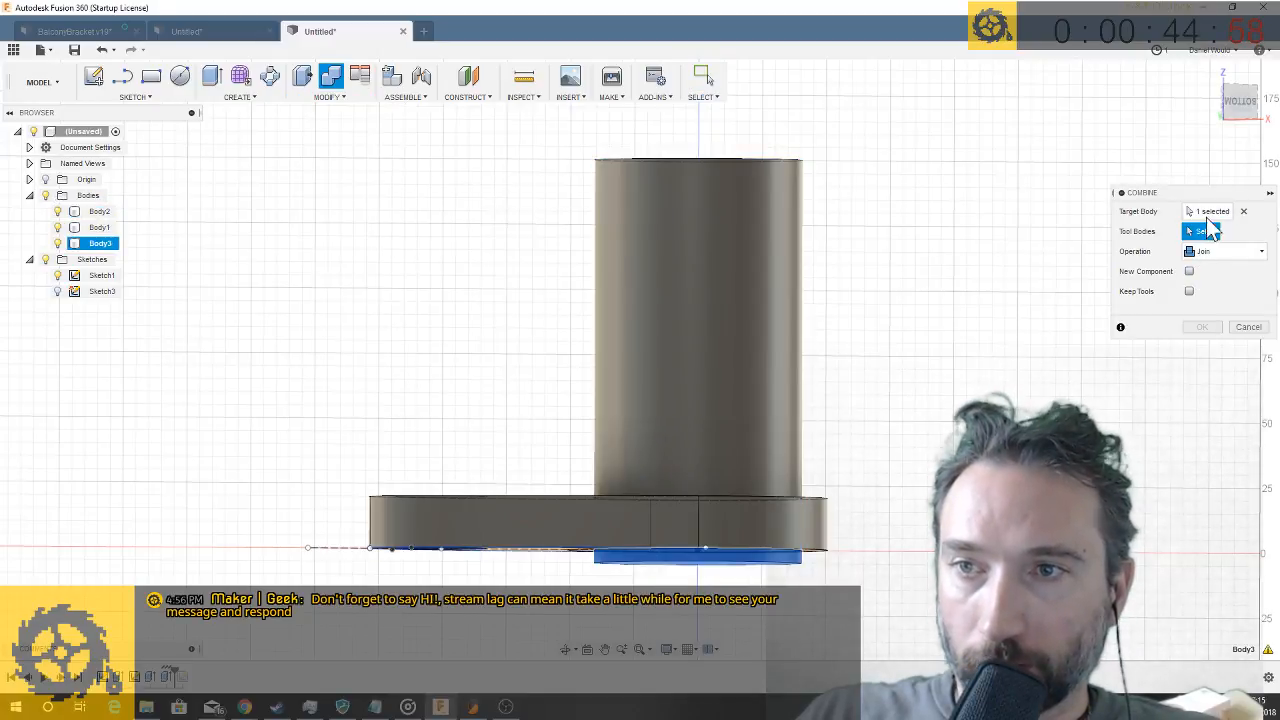
{"action": "left_click", "coordinate": [719, 304]}
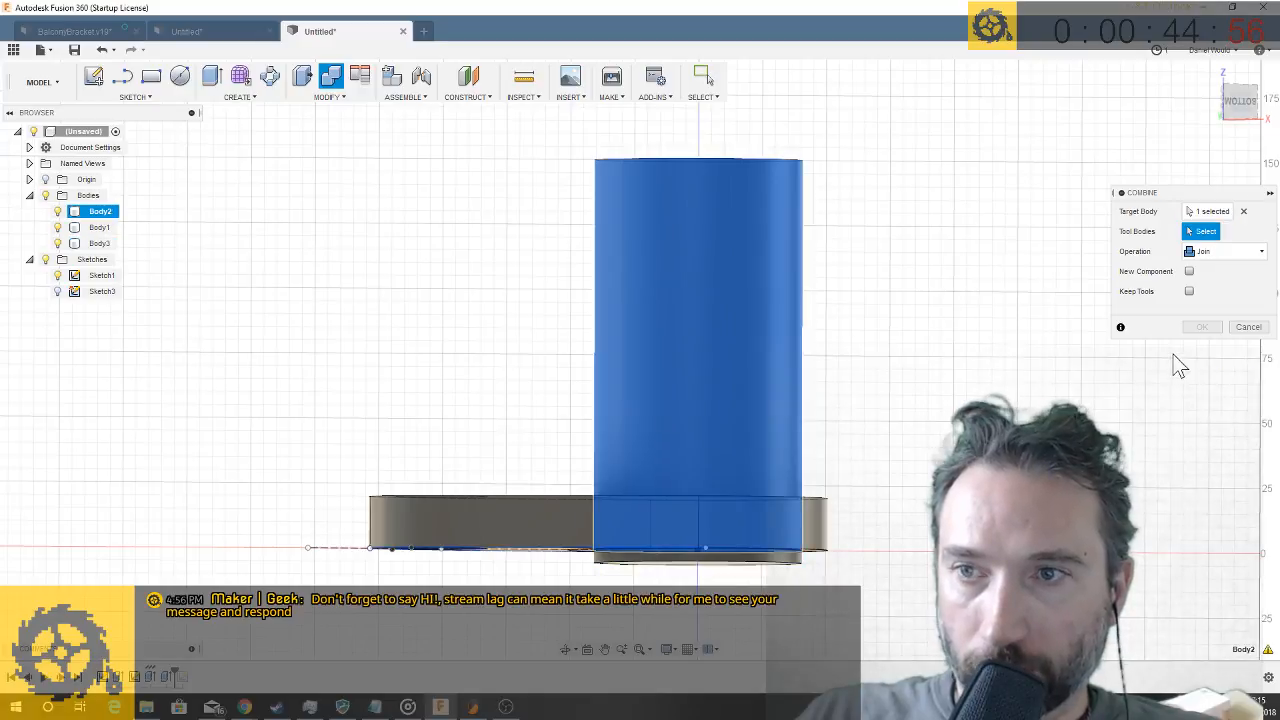
{"action": "left_click", "coordinate": [749, 560]}
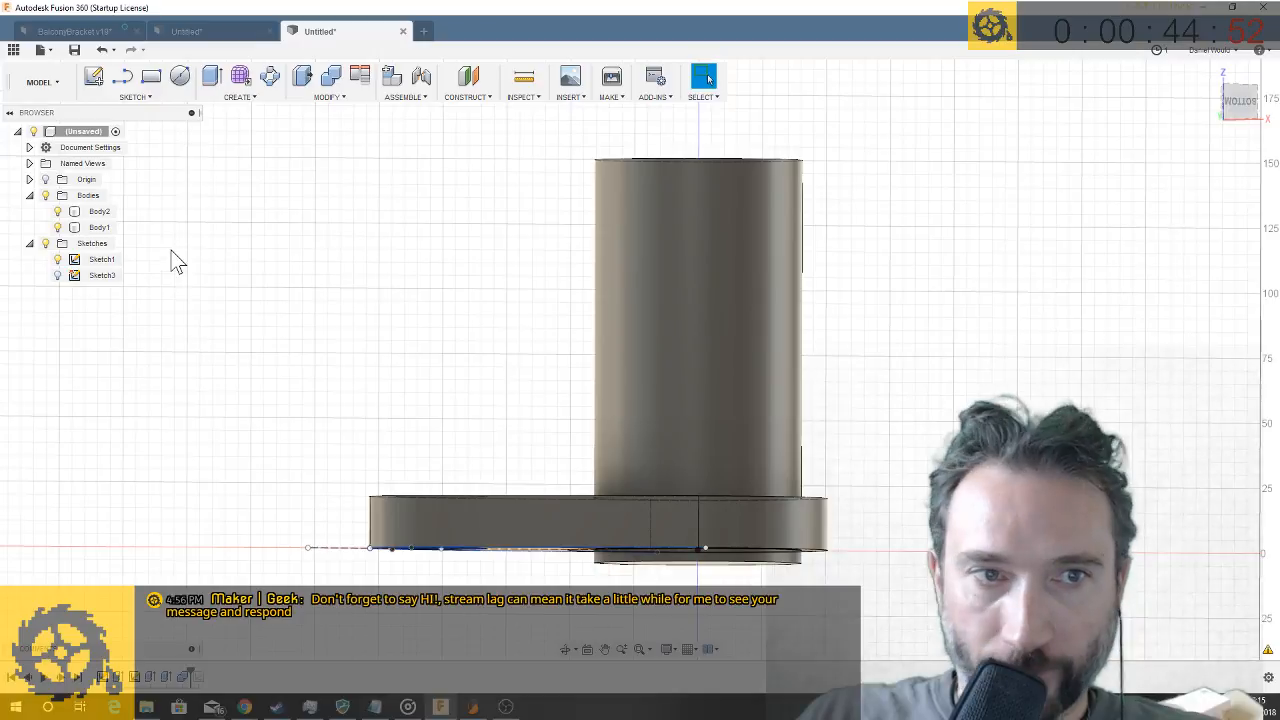
- Rename the combined cylinder body as Spindle
{"action": "double_click", "coordinate": [100, 216]}
{"action": "type", "text": "Sp"}
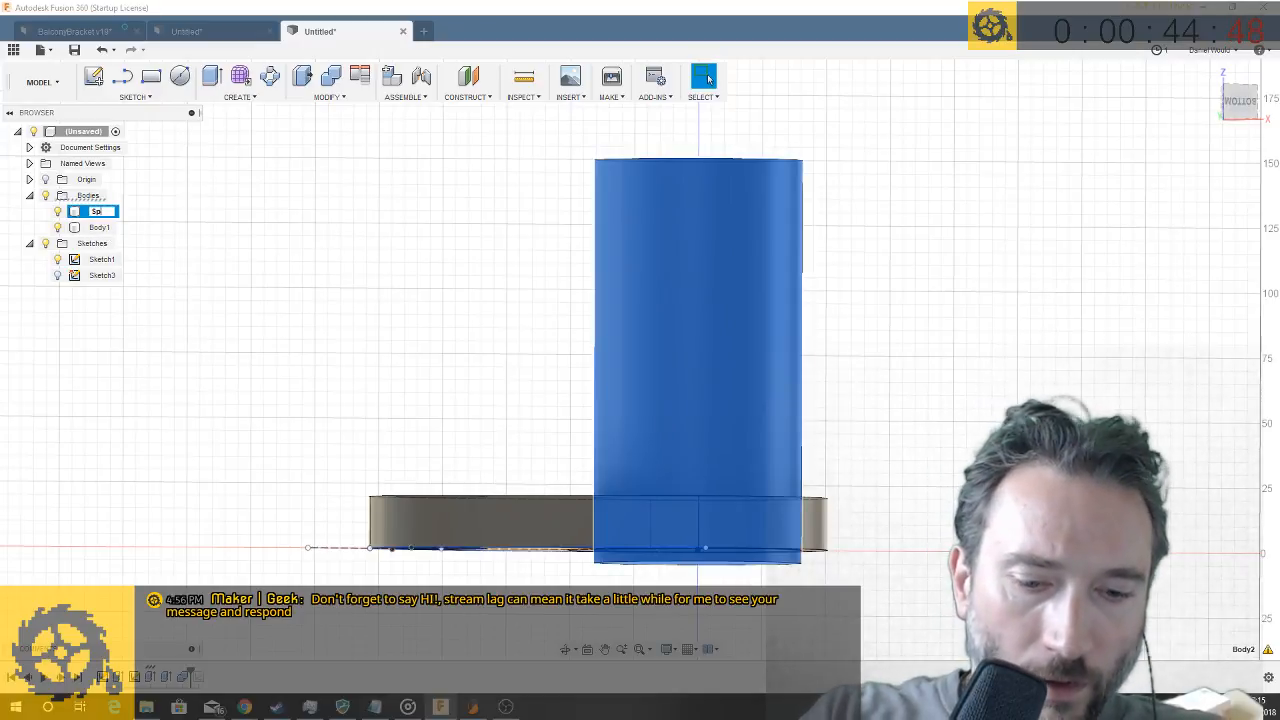
{"action": "type", "text": "indle"}
{"action": "key", "text": "Return"}
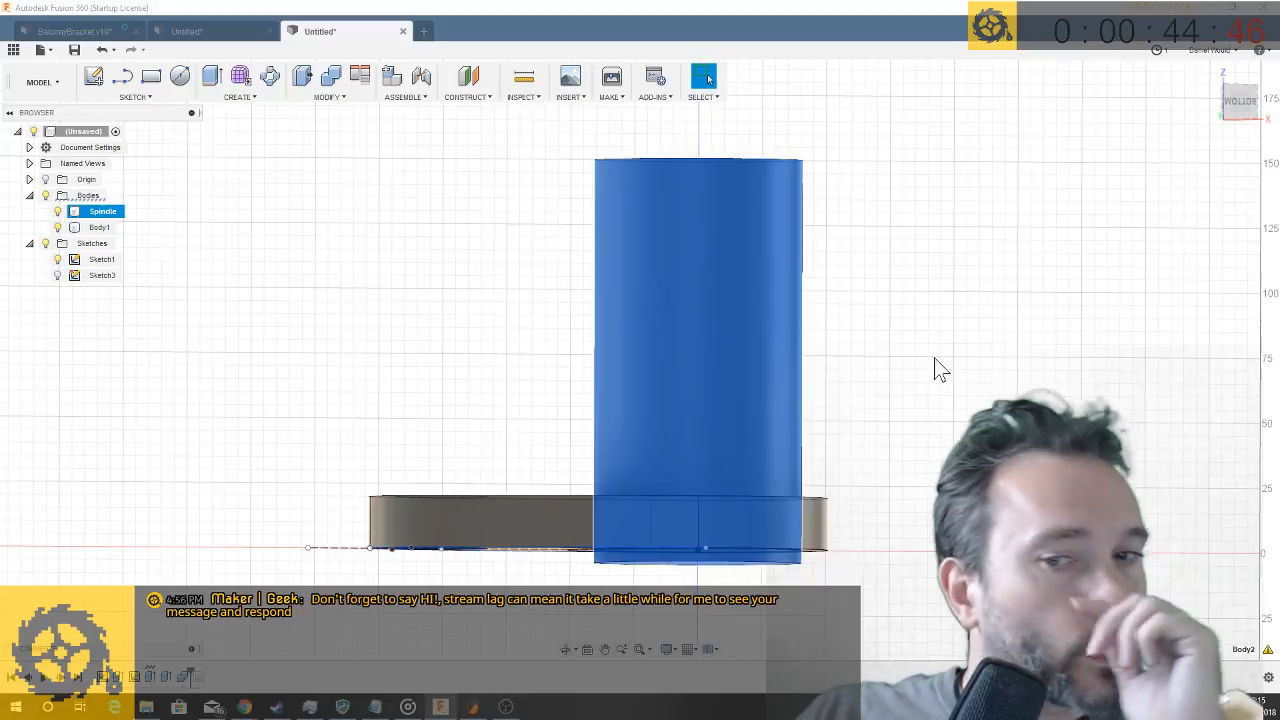
{"action": "middle_click_drag", "start_coordinate": [567, 360], "coordinate": [558, 330], "text": "shift"}
{"action": "middle_click_drag", "start_coordinate": [576, 511], "coordinate": [586, 516], "text": "shift"}
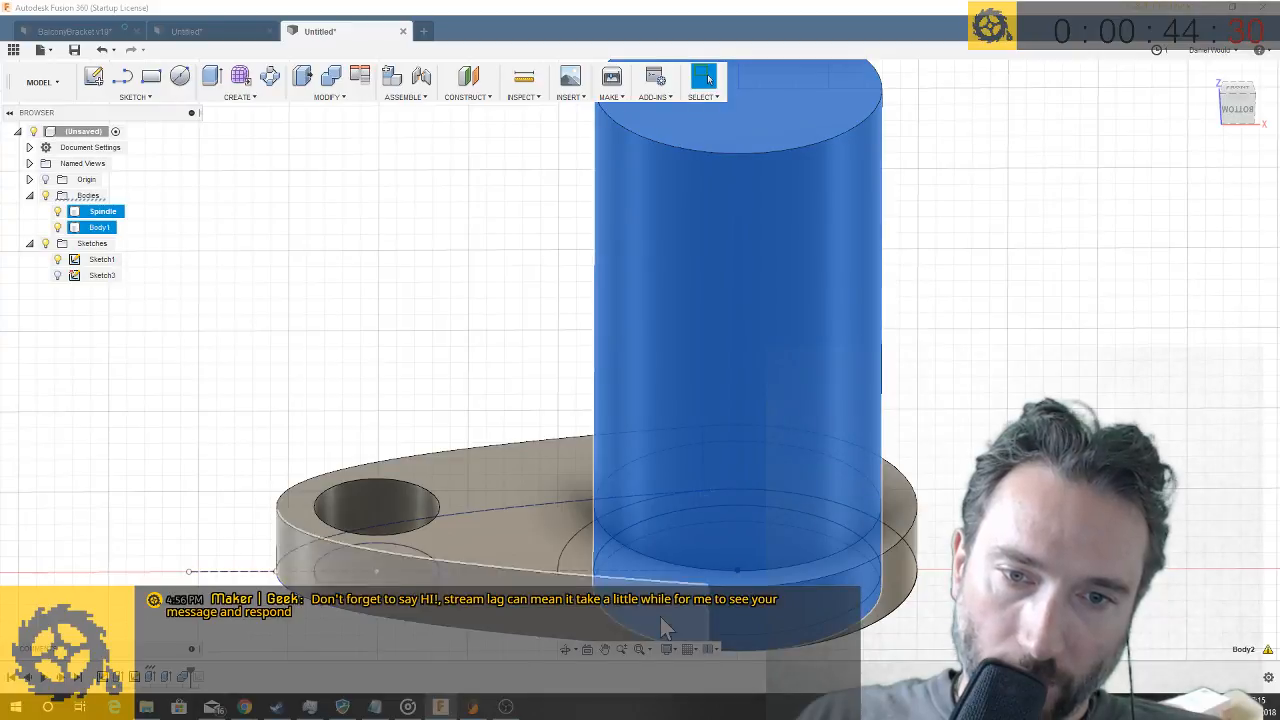
{"action": "left_click", "coordinate": [575, 580]}
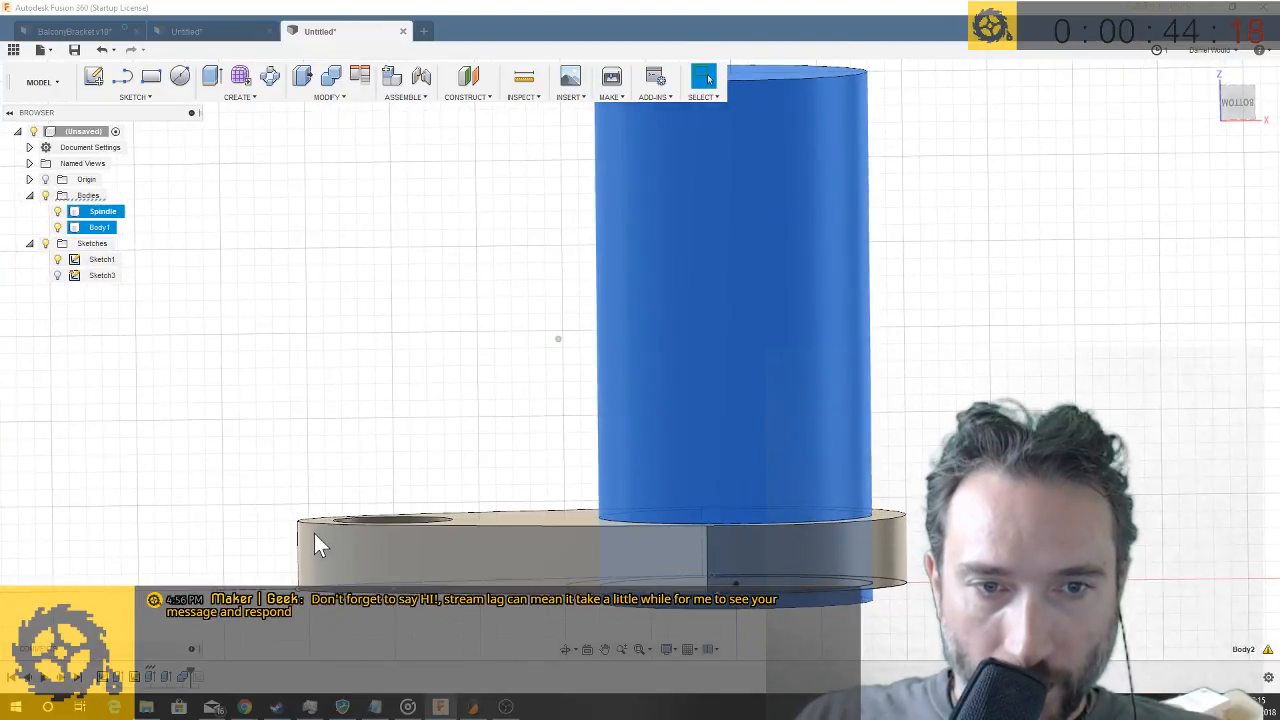
{"action": "left_click", "coordinate": [505, 525], "text": "ctrl"}
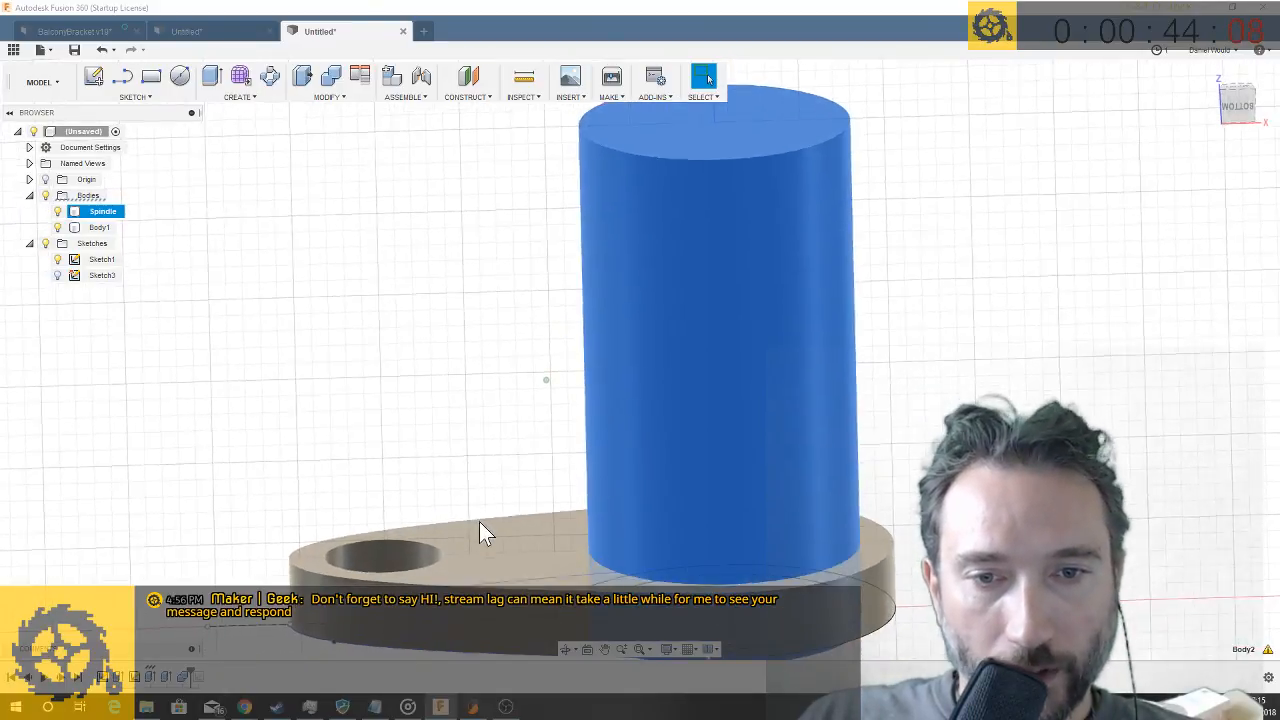
{"action": "left_click", "coordinate": [490, 533]}
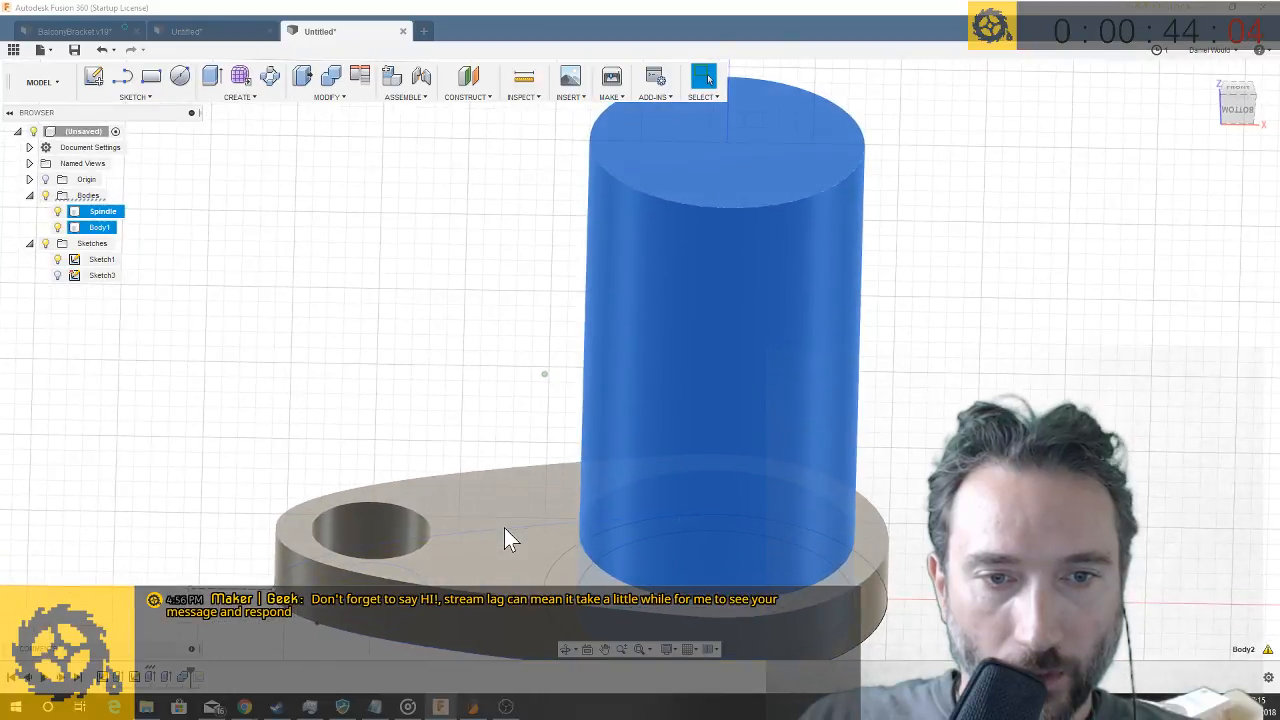
- Open the plate's base sketch for editing and move the 35 mm circle 15 mm along X toward the ring
{"action": "right_click", "coordinate": [105, 678]}
{"action": "left_click", "coordinate": [137, 539]}
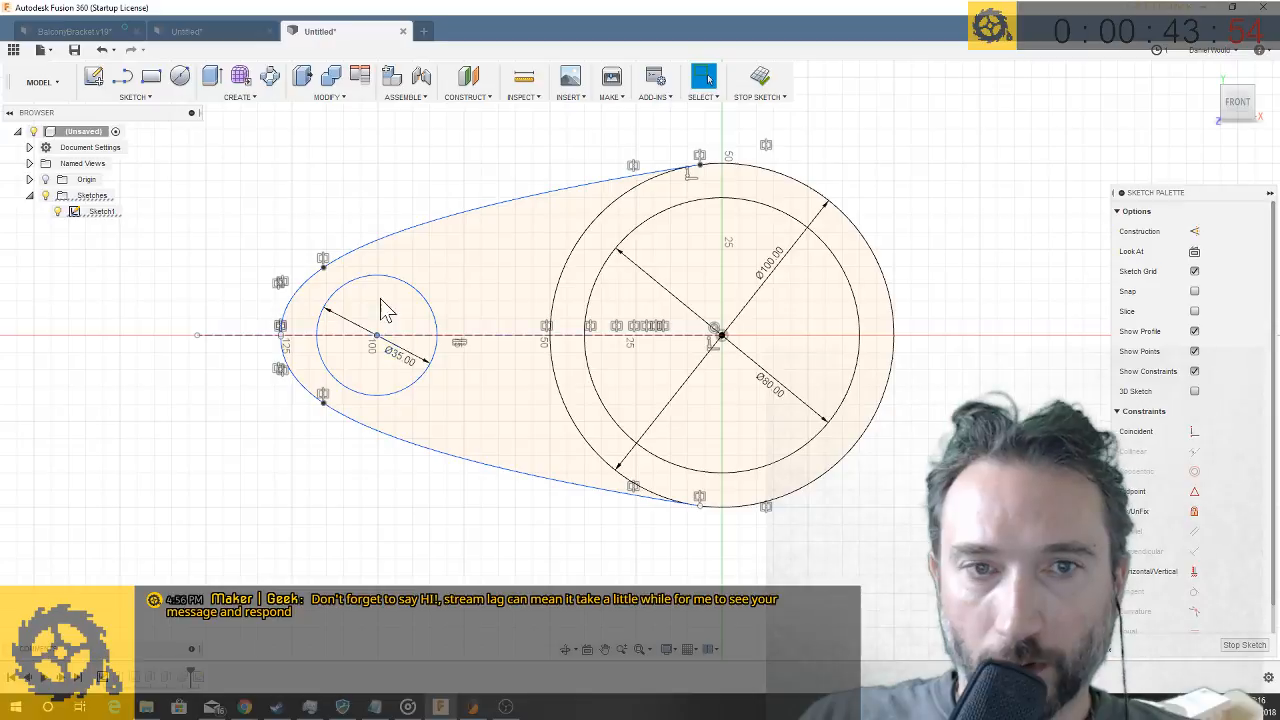
{"action": "right_click", "coordinate": [423, 307]}
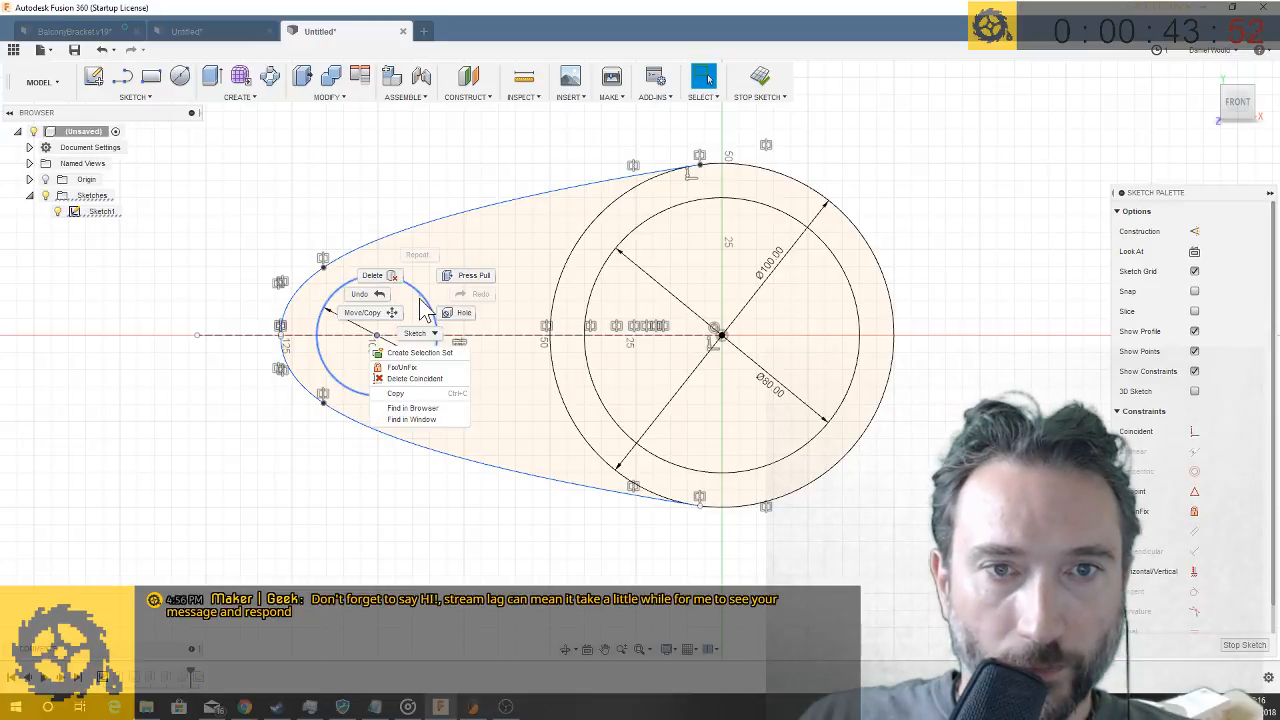
{"action": "left_click", "coordinate": [365, 314]}
{"action": "left_click_drag", "start_coordinate": [423, 340], "coordinate": [469, 335]}
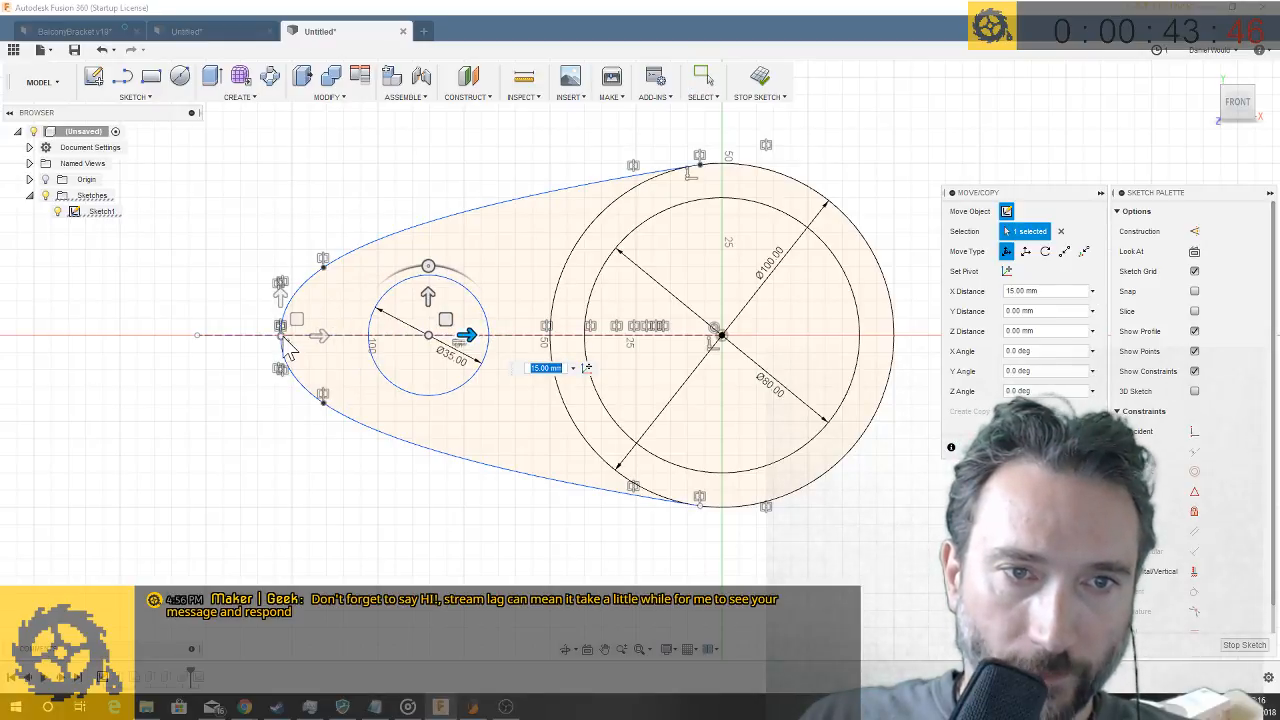
- Move the end point of the arm's outline 10 mm along X toward the ring
{"action": "left_click_drag", "start_coordinate": [330, 336], "coordinate": [350, 339]}
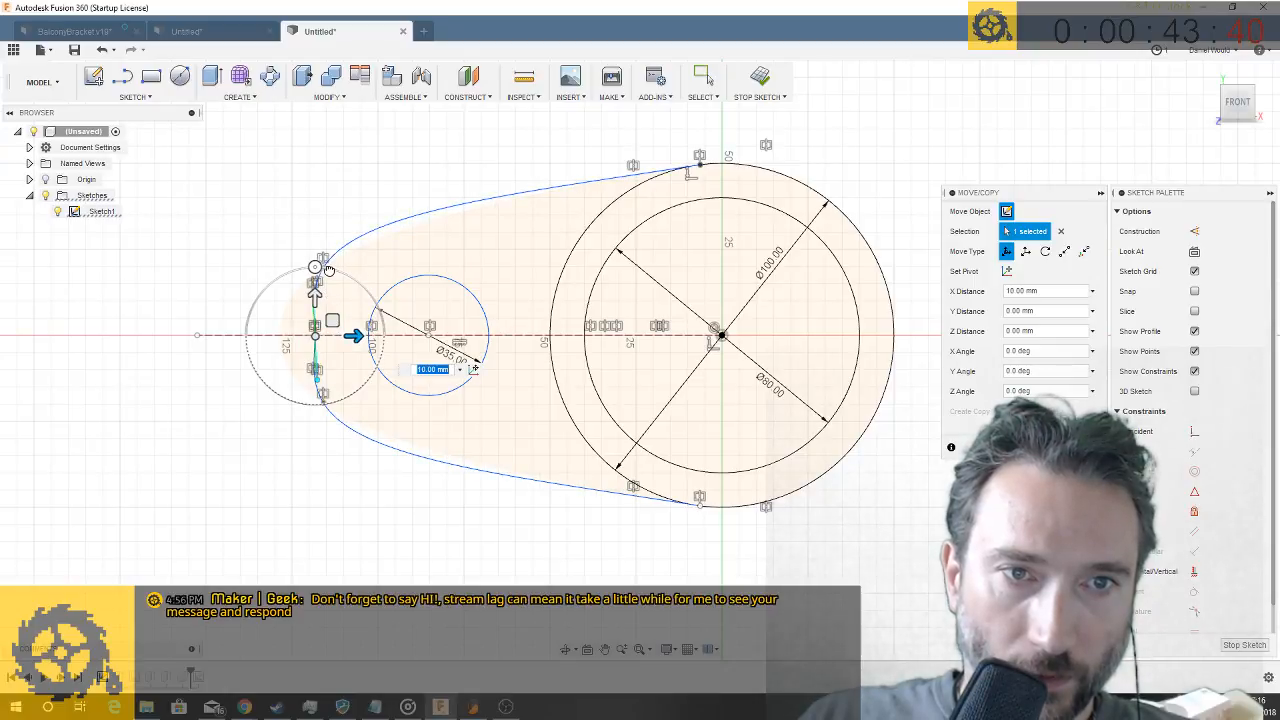
{"action": "left_click_drag", "start_coordinate": [329, 270], "coordinate": [326, 268]}
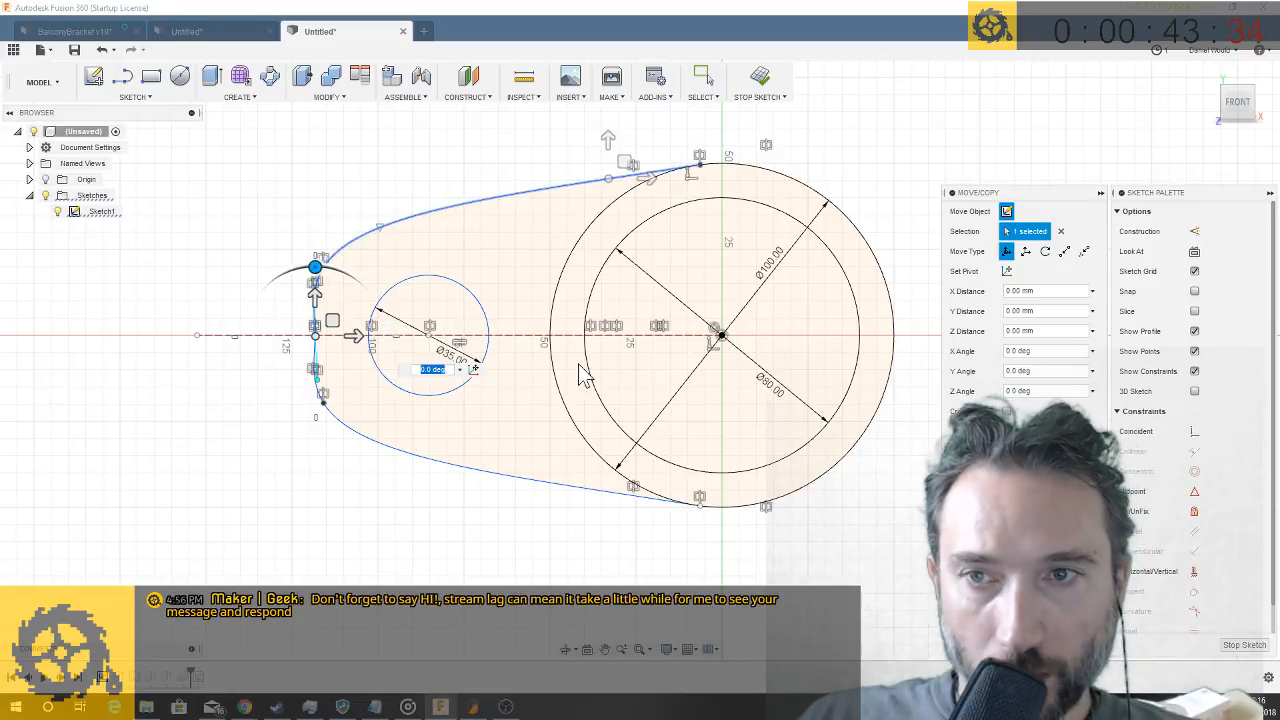
{"action": "key", "text": "Return"}
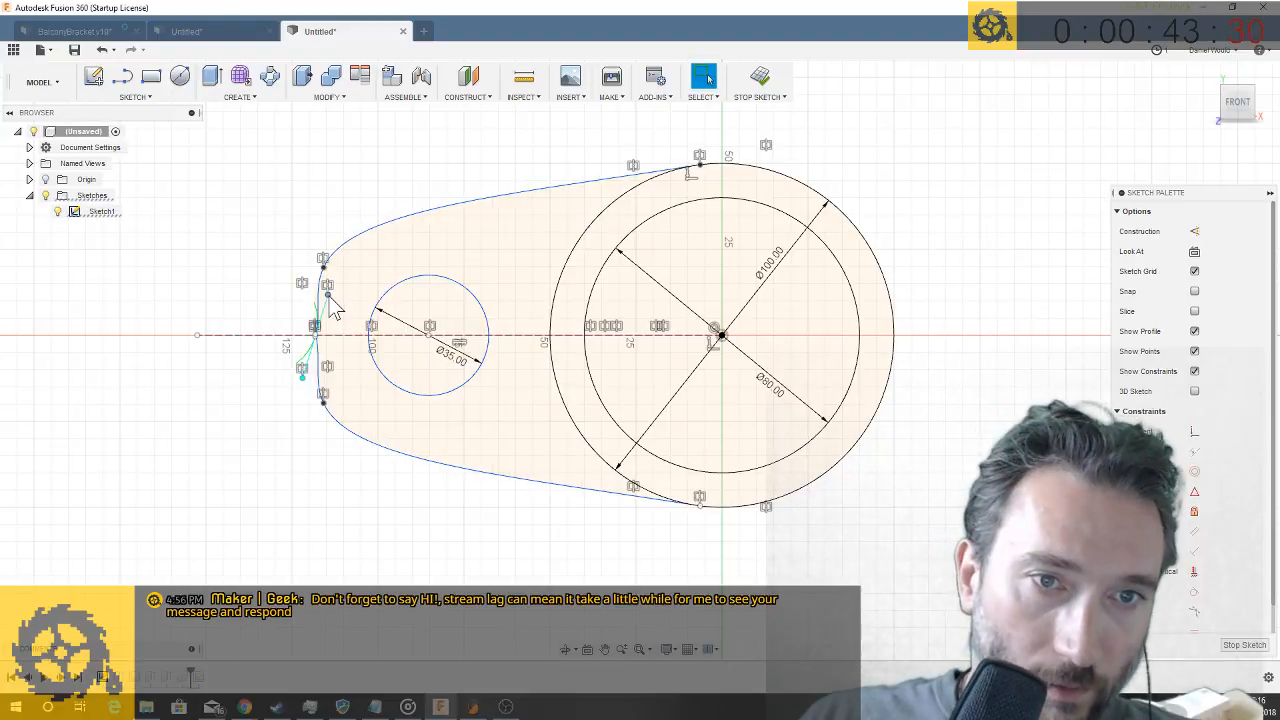
- Reshape the arm's narrow end into a flatter edge with rounded corners using the spline handles, and finish the sketch
{"action": "left_click_drag", "start_coordinate": [325, 292], "coordinate": [330, 234]}
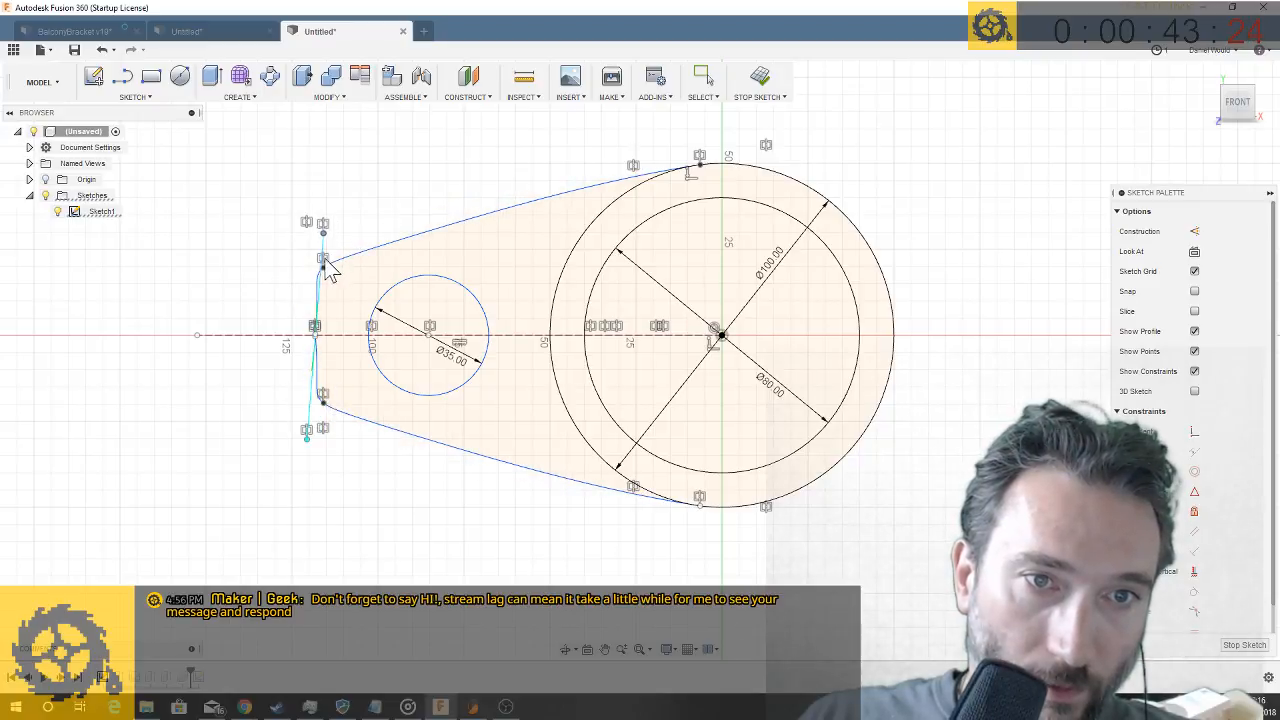
{"action": "left_click", "coordinate": [331, 279]}
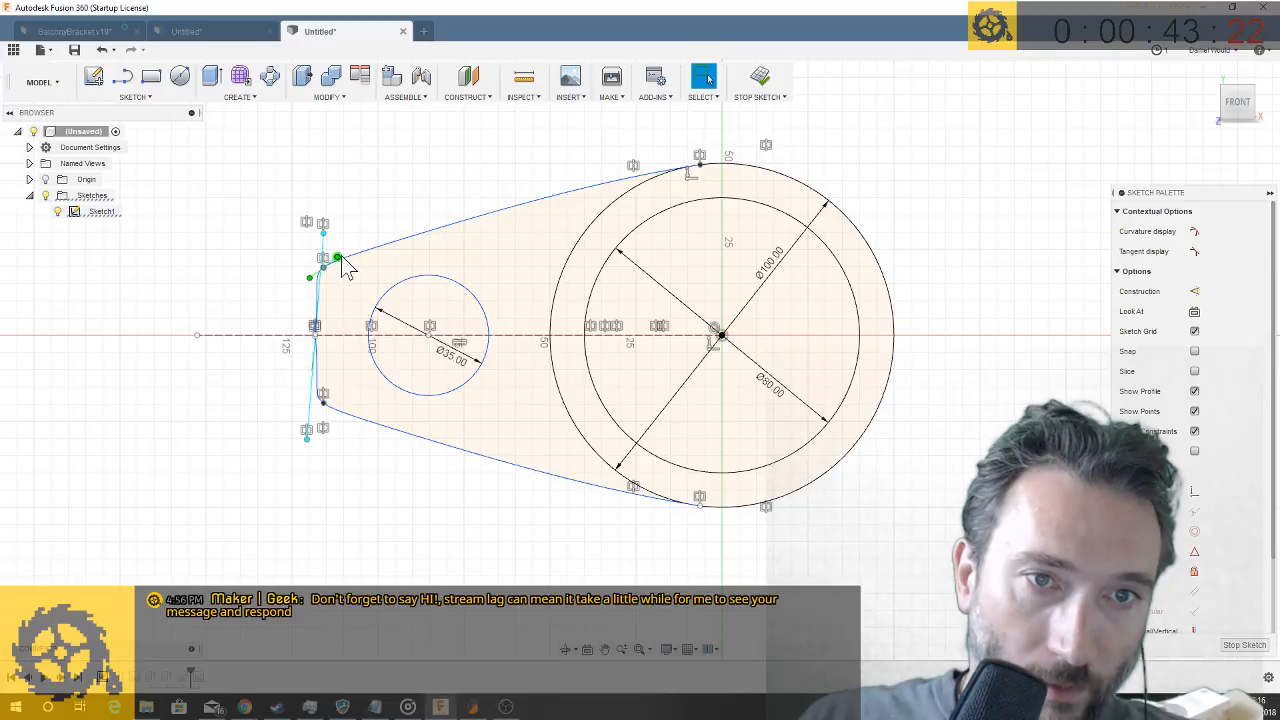
{"action": "left_click_drag", "start_coordinate": [365, 240], "coordinate": [338, 259]}
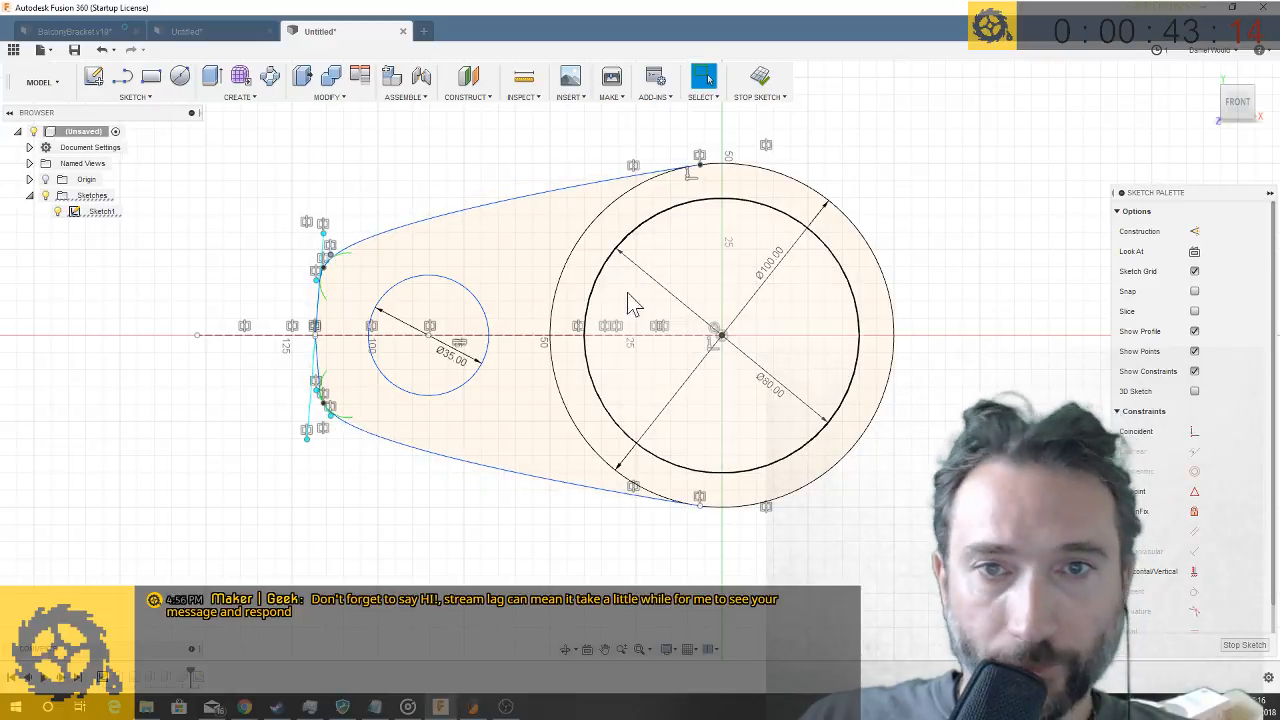
{"action": "left_click", "coordinate": [1245, 644]}
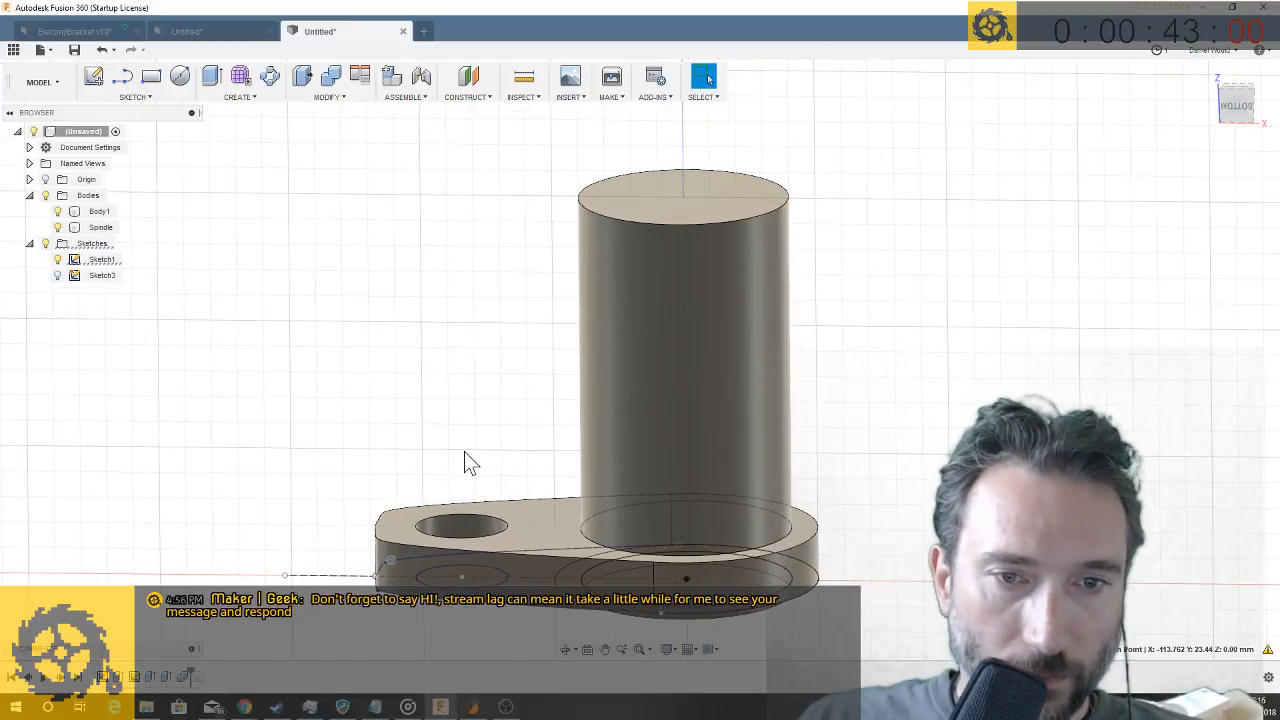
- Extrude the 35 mm circle profile 20 mm with the Join operation to fill the plate's hole
{"action": "left_click", "coordinate": [529, 523]}
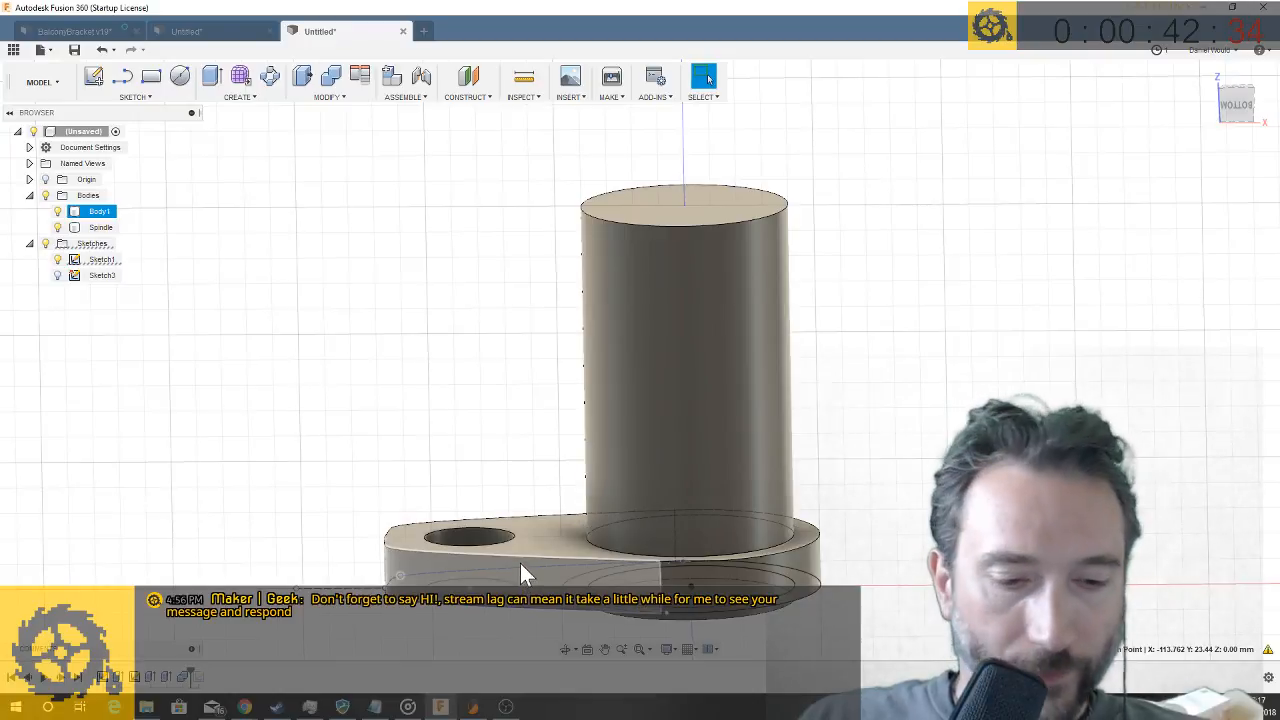
{"action": "key", "text": "q"}
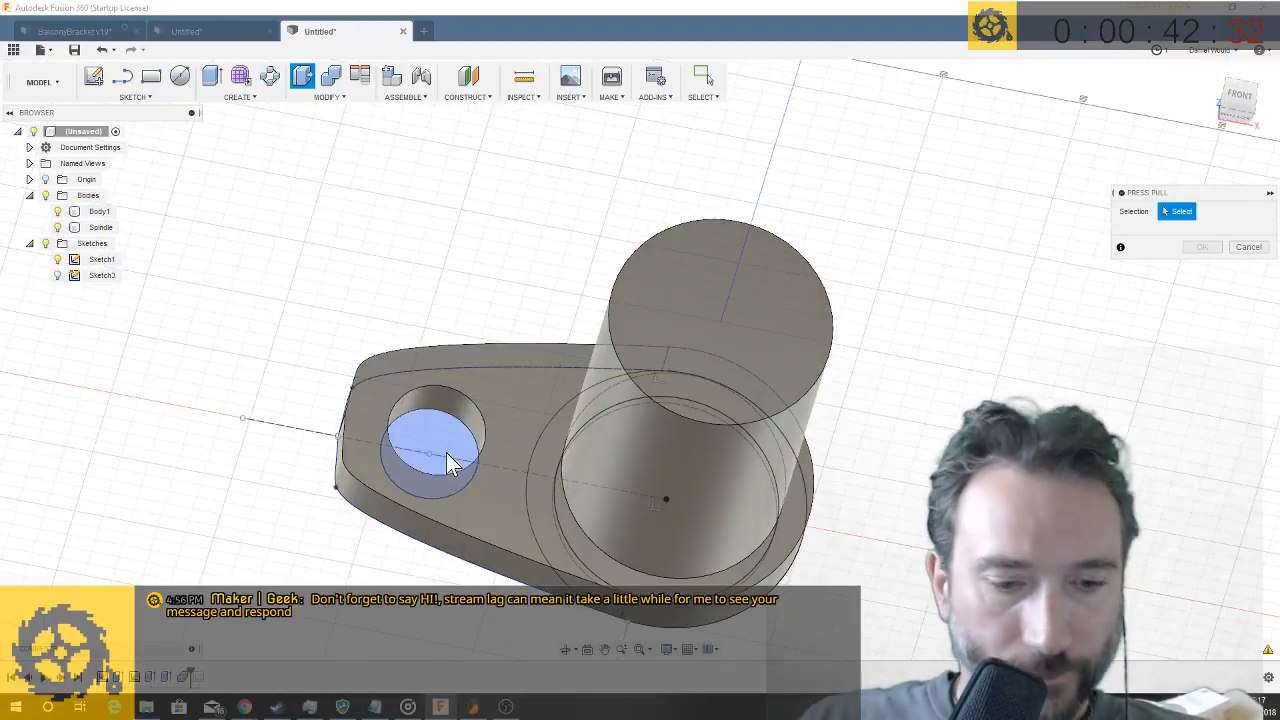
{"action": "left_click", "coordinate": [439, 432]}
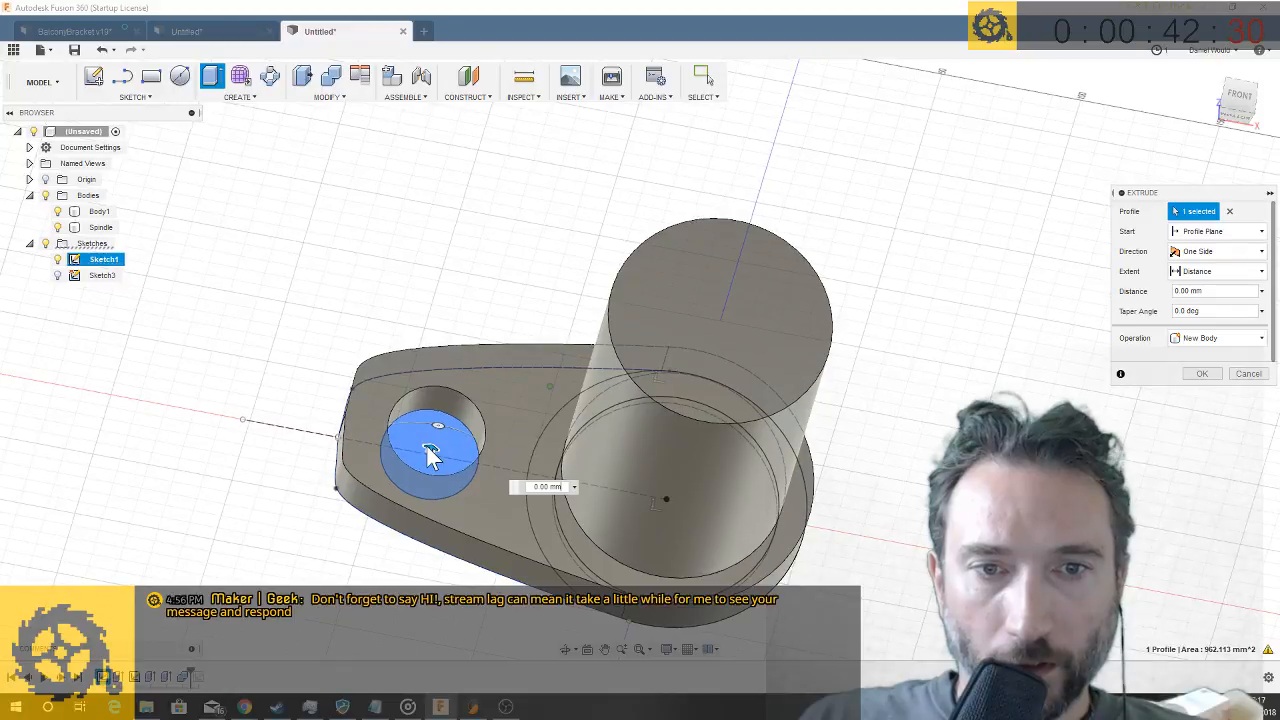
{"action": "left_click_drag", "start_coordinate": [435, 452], "coordinate": [440, 430]}
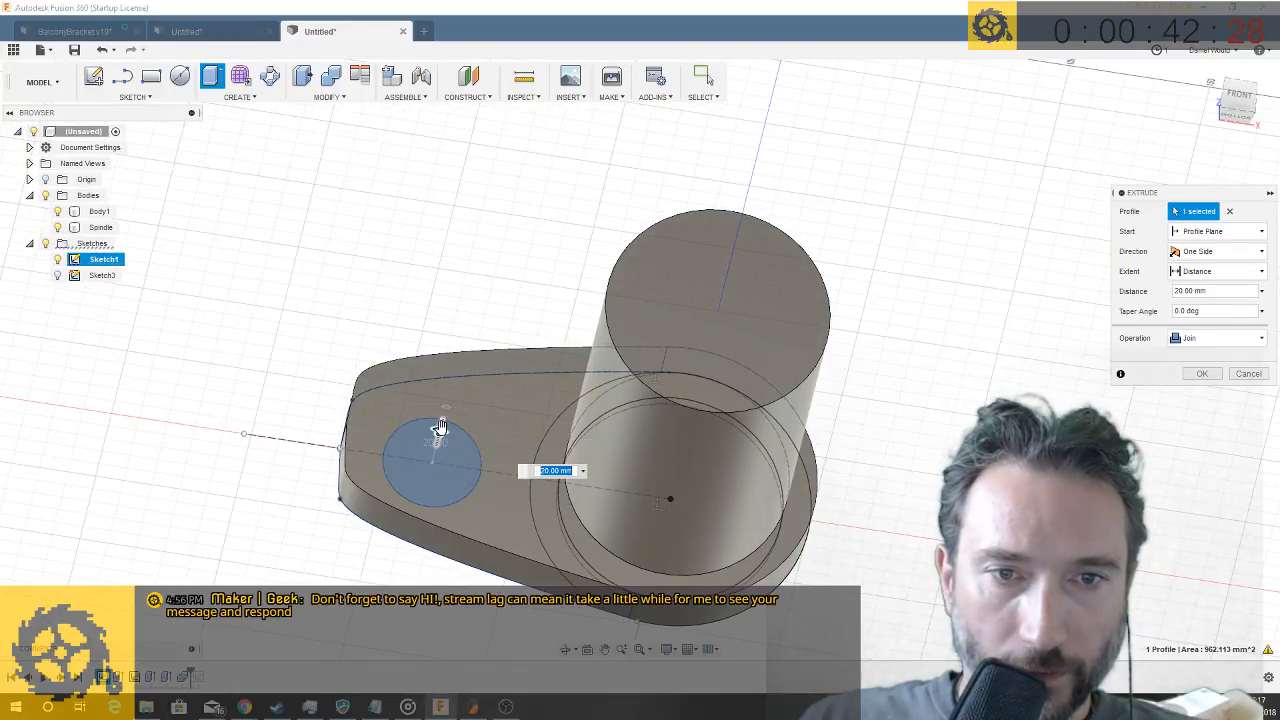
{"action": "key", "text": "Return"}
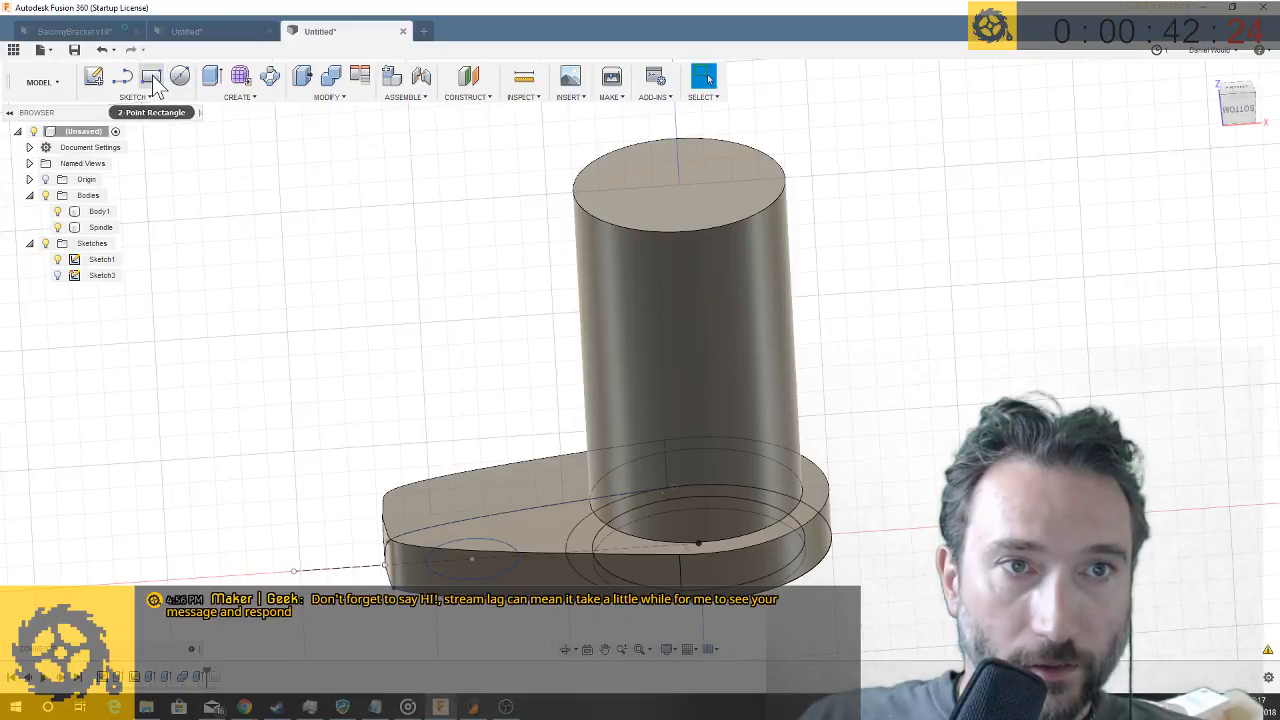
{"action": "key", "text": "l"}
{"action": "left_click", "coordinate": [477, 508]}
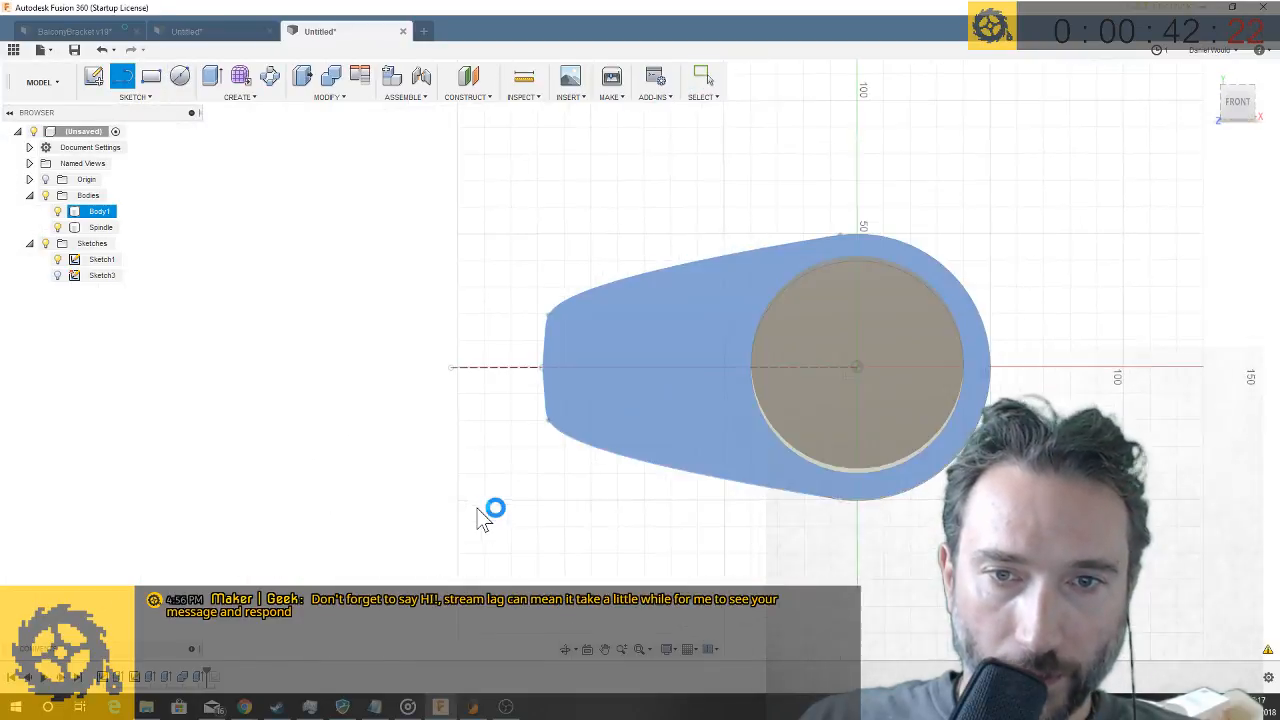
{"action": "left_click", "coordinate": [143, 97]}
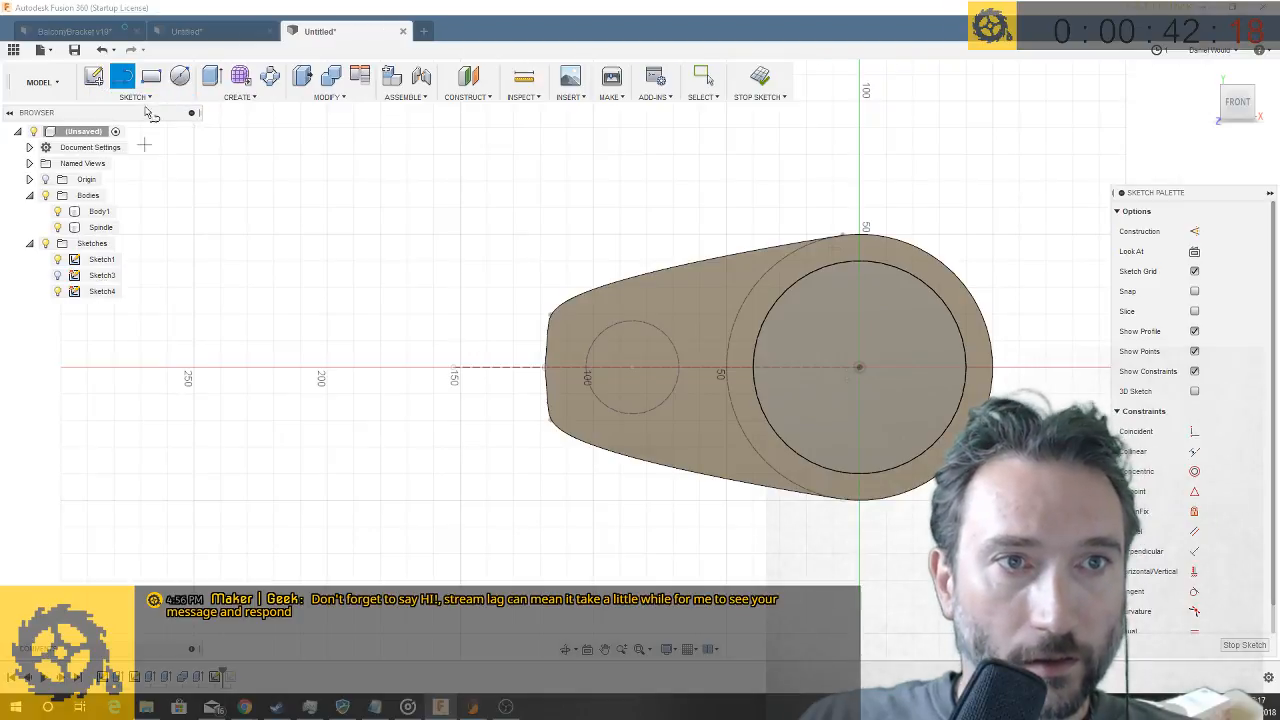
{"action": "left_click", "coordinate": [146, 98]}
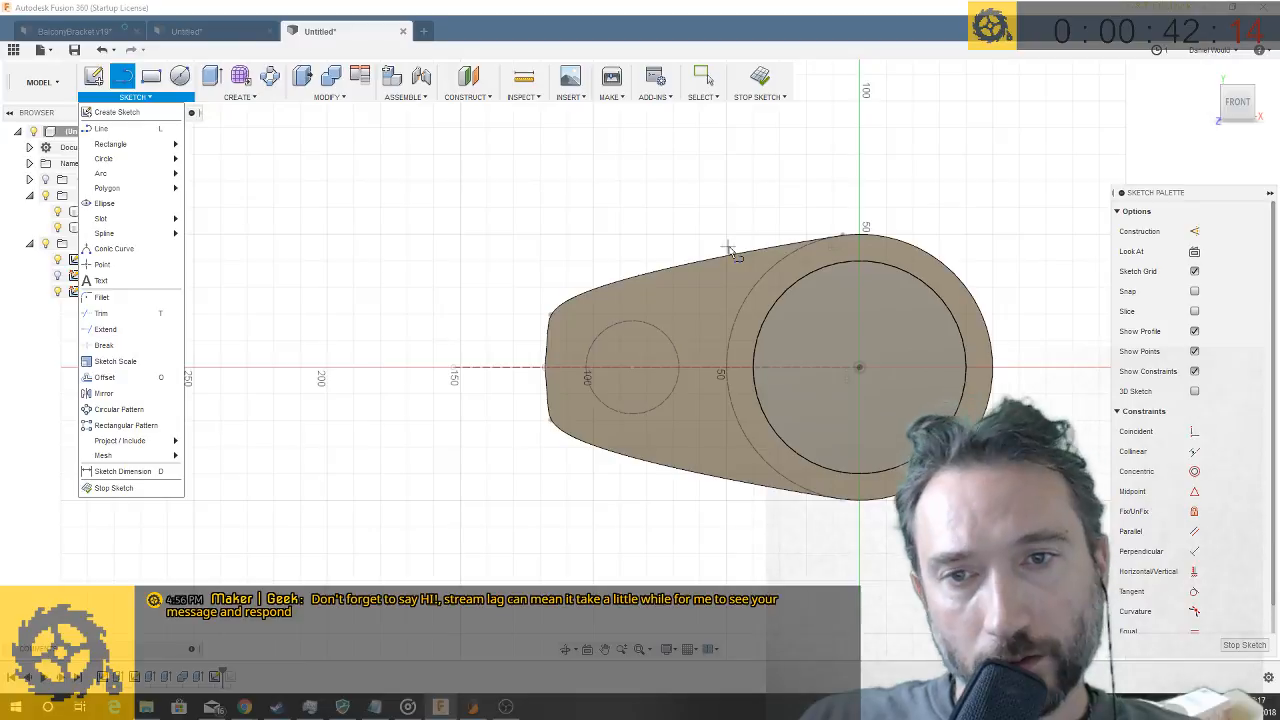
{"action": "left_click", "coordinate": [712, 288]}
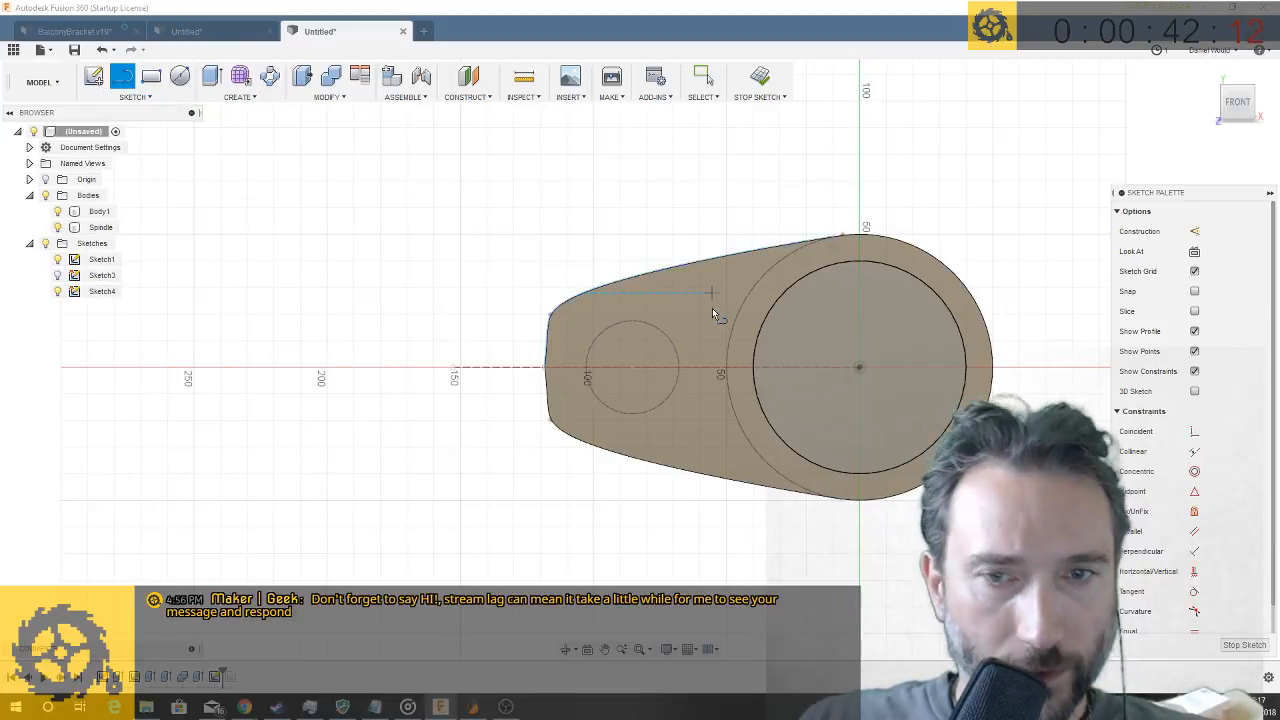
- Extrude the arm's two base sketch profiles beside the ring 50 mm with the Join operation
{"action": "key", "text": "q"}
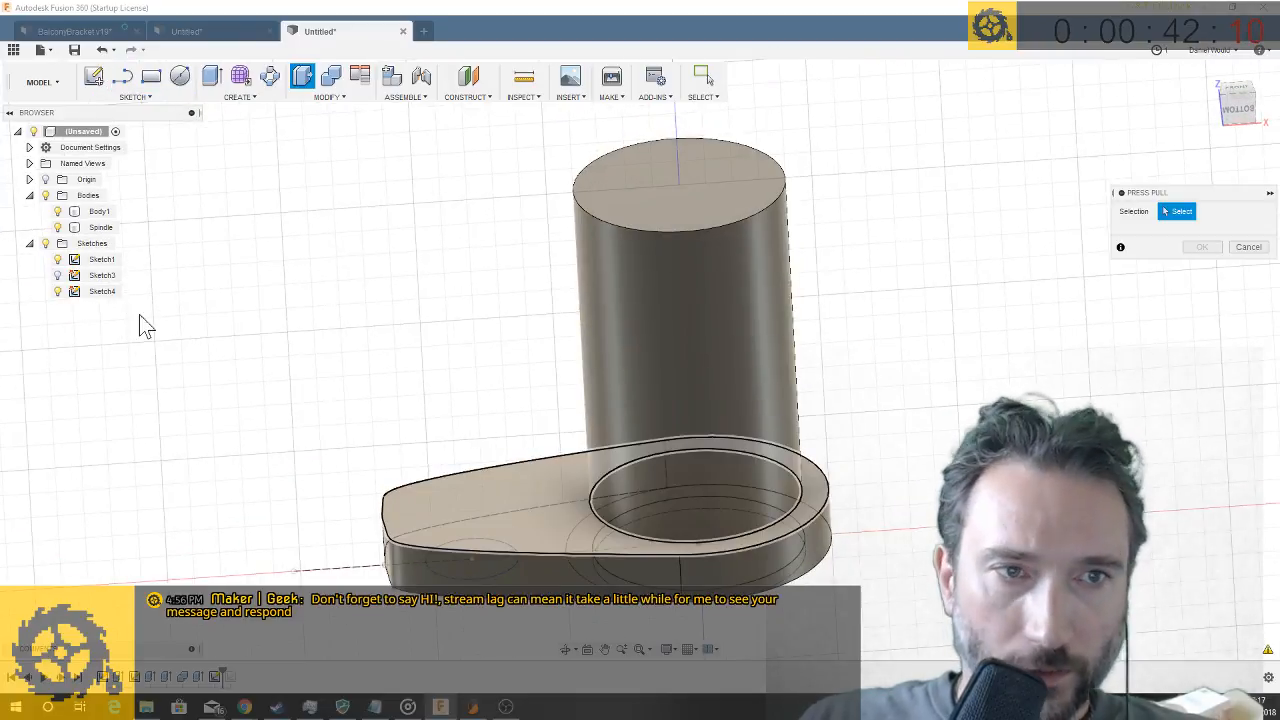
{"action": "middle_click_drag", "start_coordinate": [514, 506], "coordinate": [548, 571], "text": "shift"}
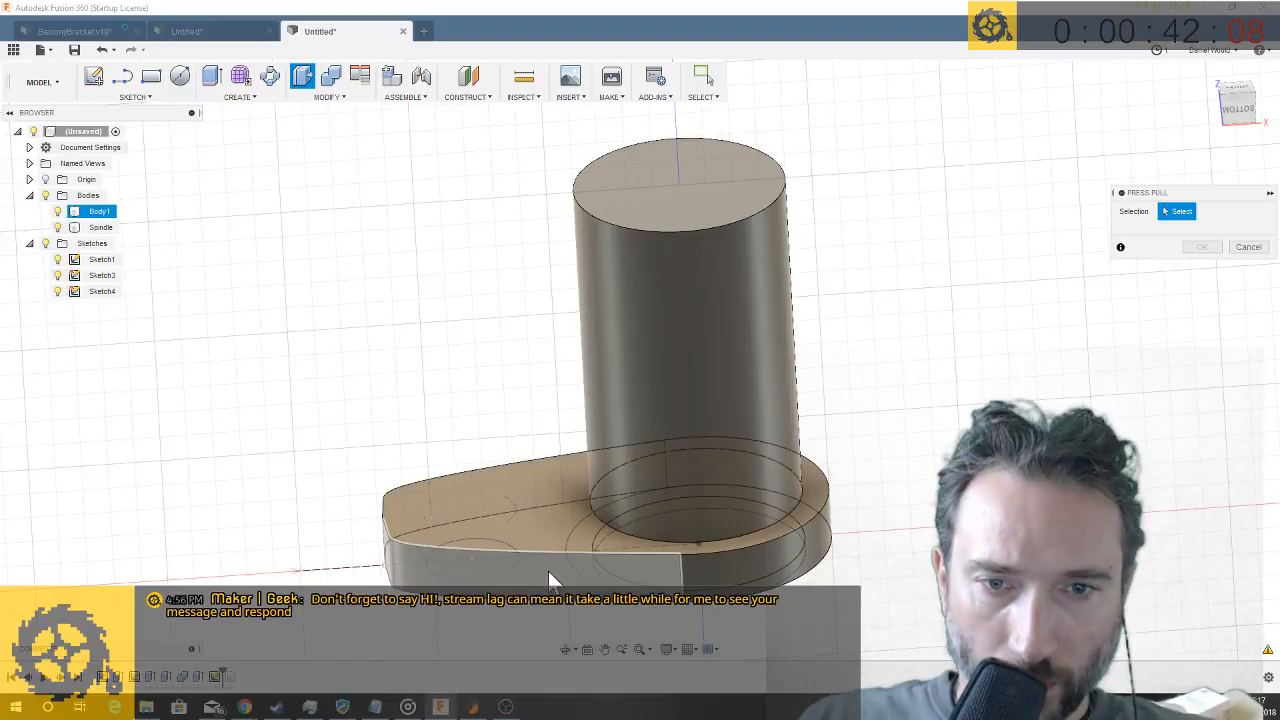
{"action": "middle_click_drag", "start_coordinate": [548, 620], "coordinate": [613, 537], "text": "shift"}
{"action": "left_click", "coordinate": [610, 528]}
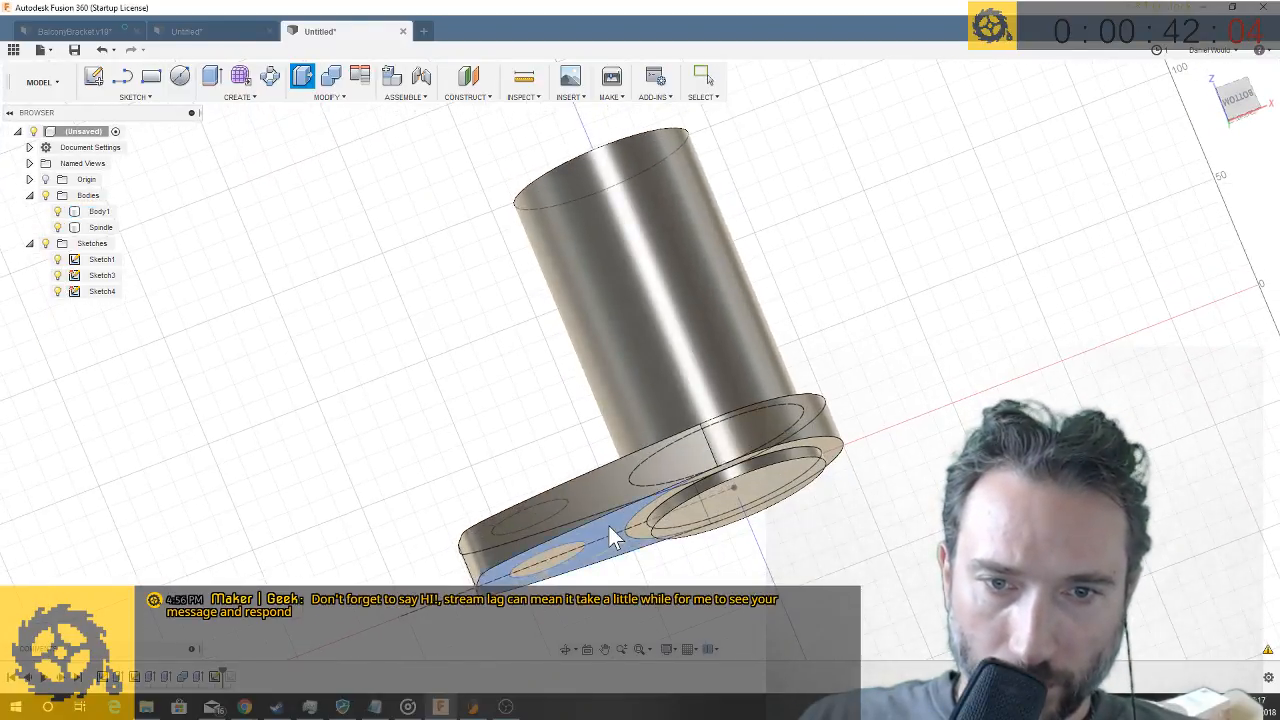
{"action": "left_click", "coordinate": [530, 542]}
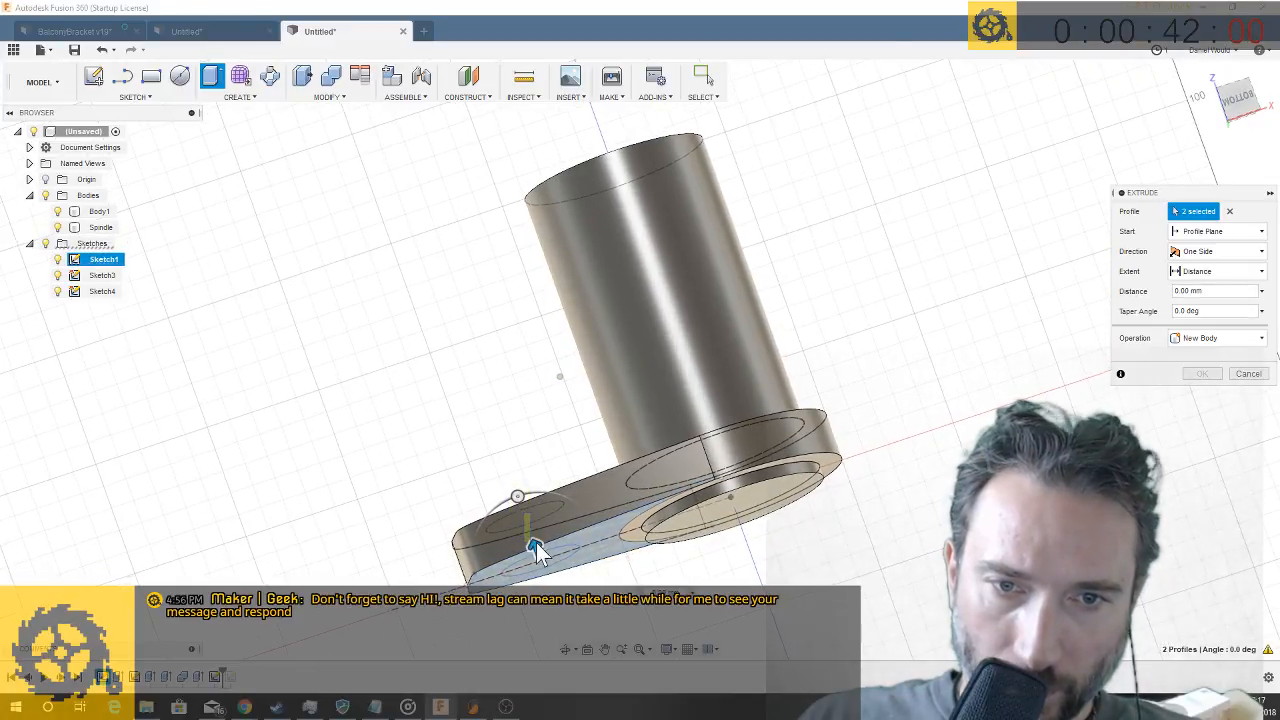
{"action": "left_click_drag", "start_coordinate": [536, 547], "coordinate": [513, 413]}
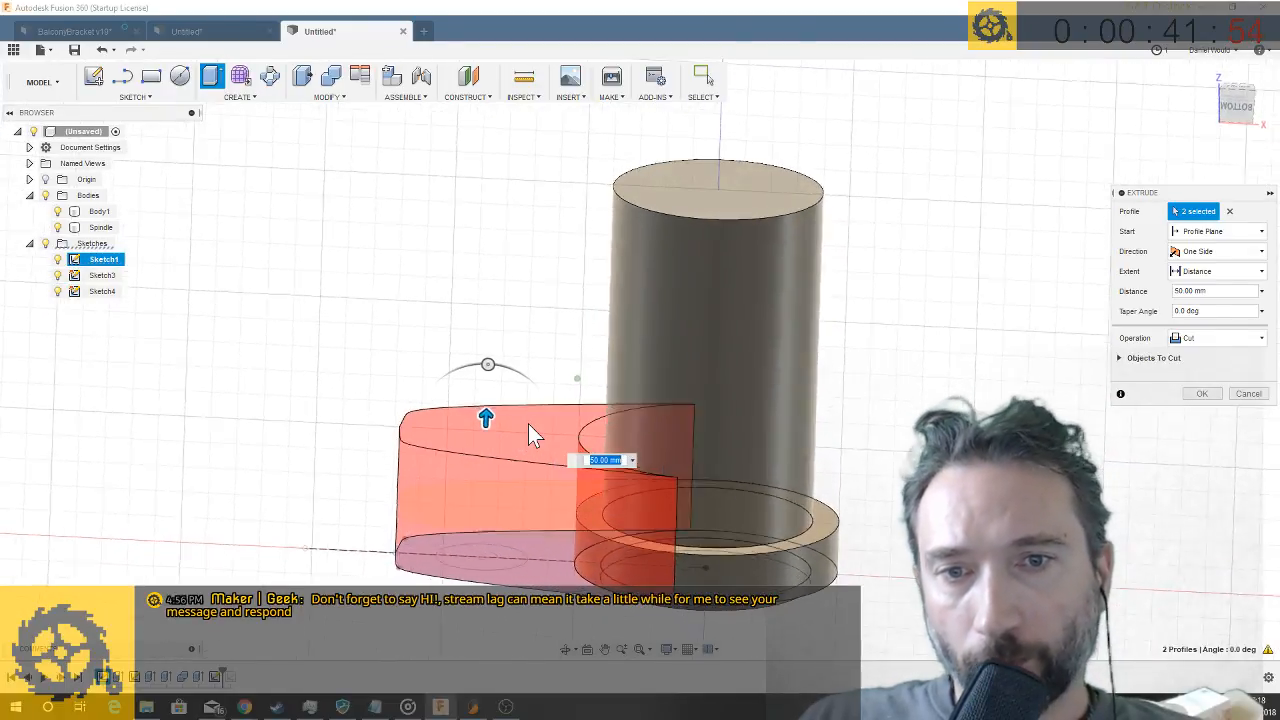
{"action": "left_click", "coordinate": [1204, 338]}
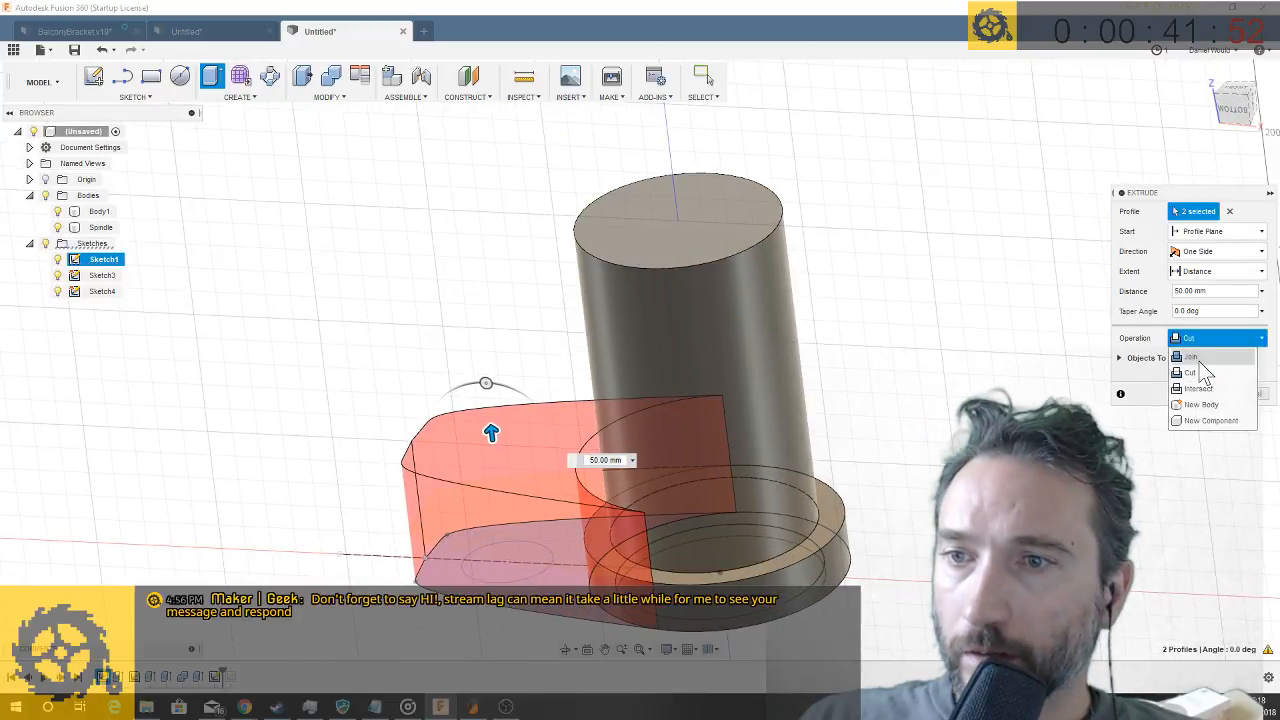
{"action": "left_click", "coordinate": [1199, 358]}
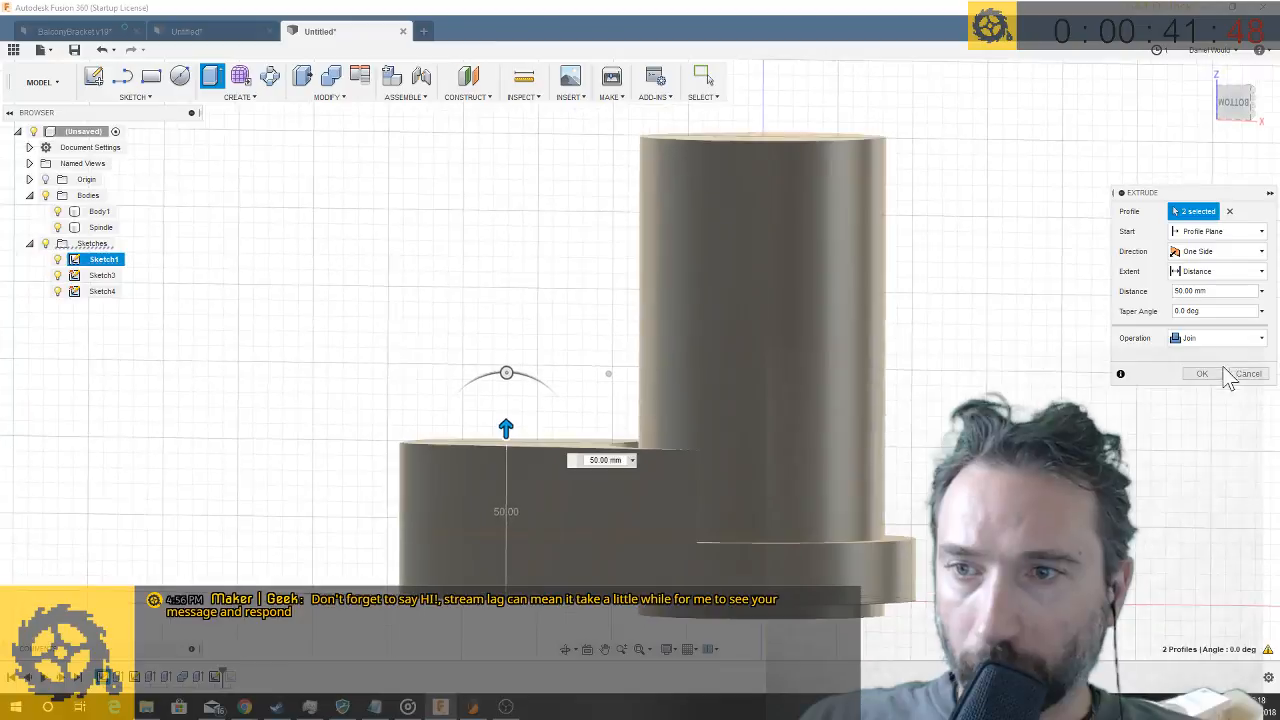
{"action": "left_click", "coordinate": [1203, 373]}
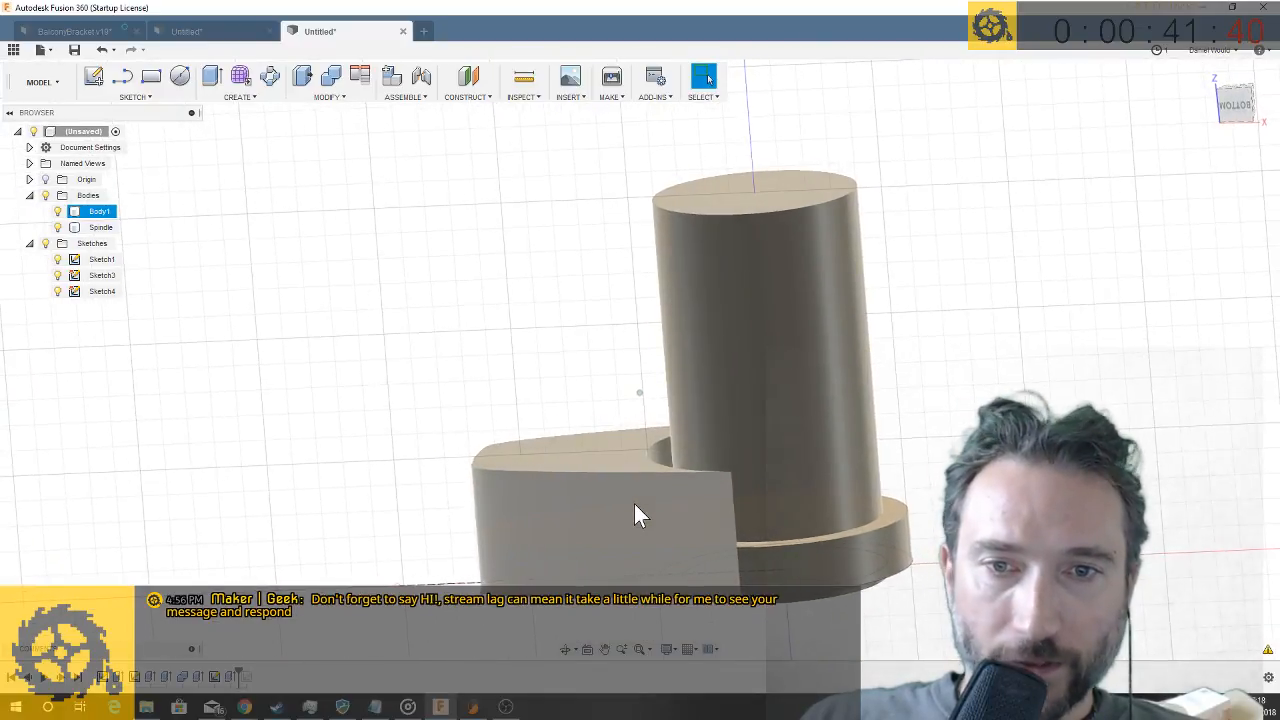
- Start a sketch on the vertical plane along the arm's centerline and draw a spline curving from the base line near the ring to above the arm's narrow end
{"action": "left_click", "coordinate": [472, 98]}
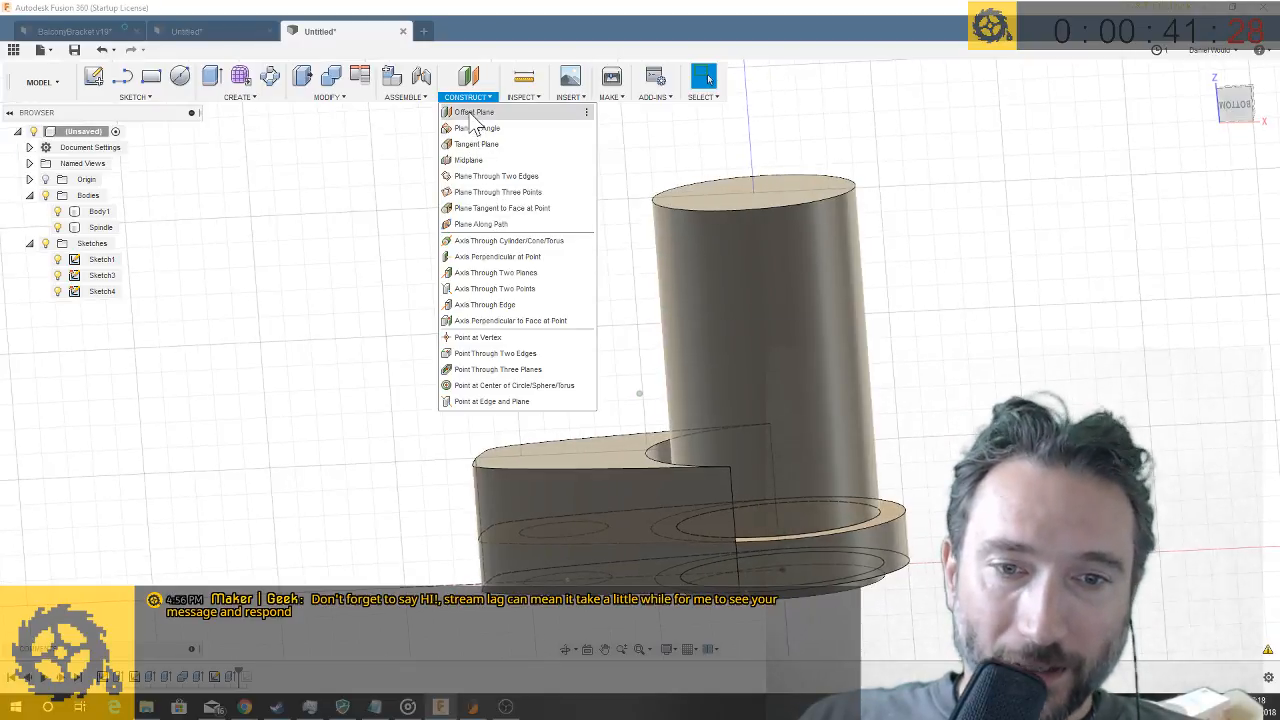
{"action": "middle_click_drag", "start_coordinate": [913, 500], "coordinate": [792, 548], "text": "shift"}
{"action": "middle_click_drag", "start_coordinate": [621, 416], "coordinate": [614, 426], "text": "shift"}
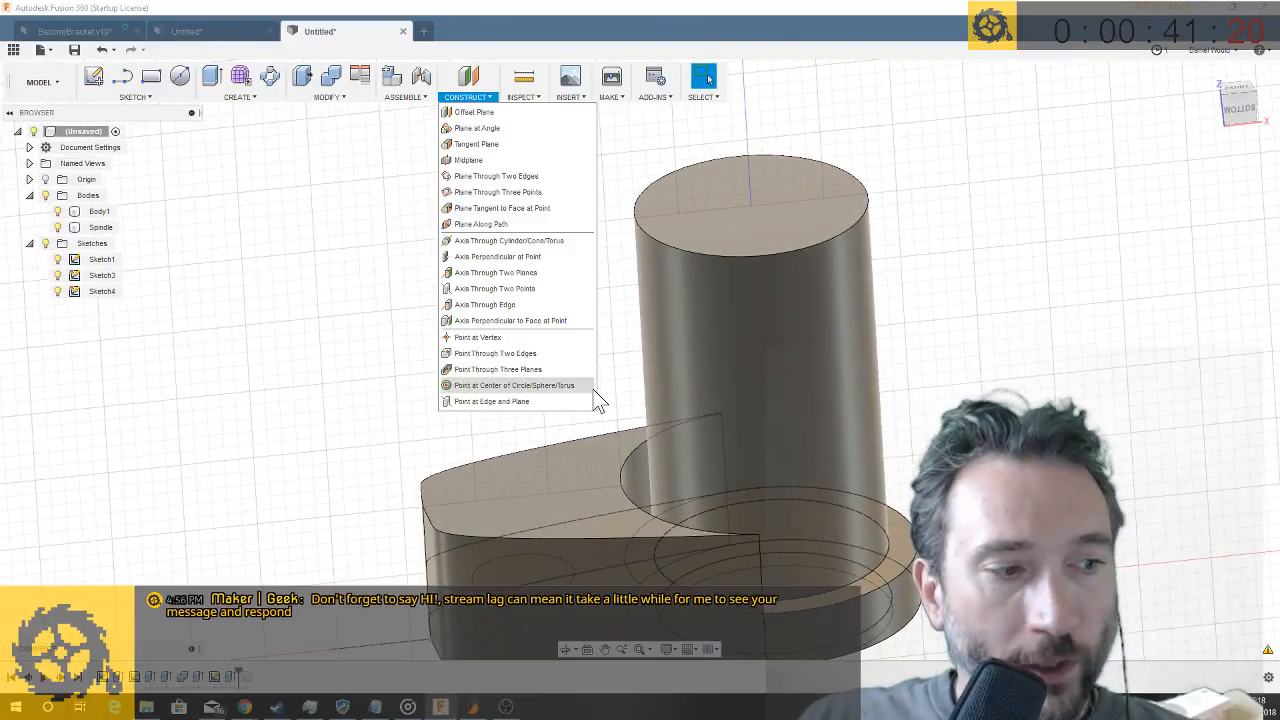
{"action": "left_click", "coordinate": [134, 97]}
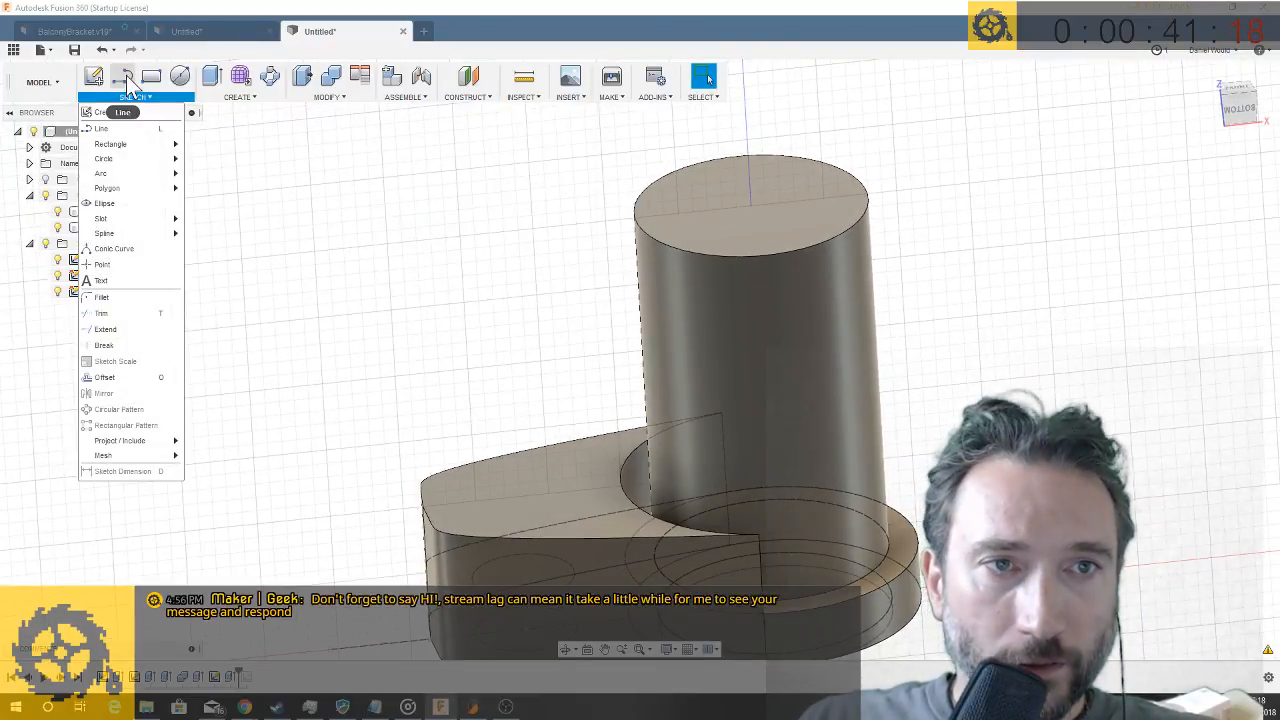
{"action": "left_click", "coordinate": [126, 75]}
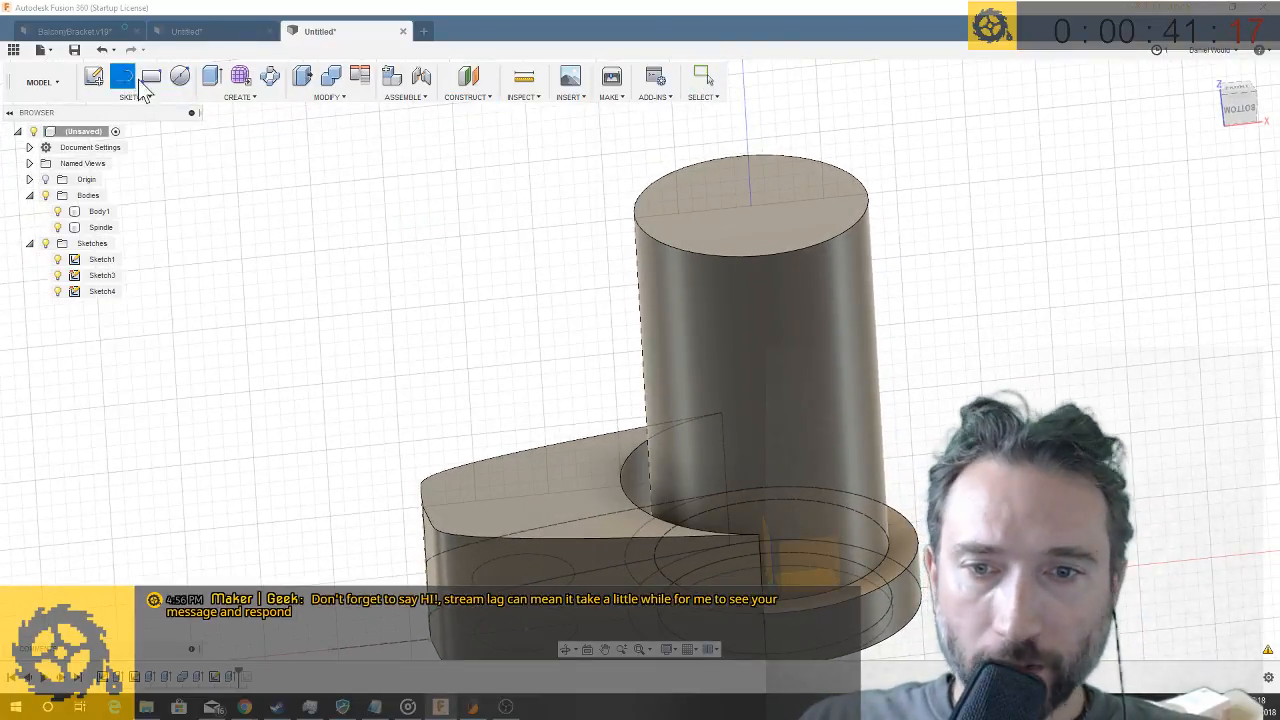
{"action": "left_click", "coordinate": [823, 557]}
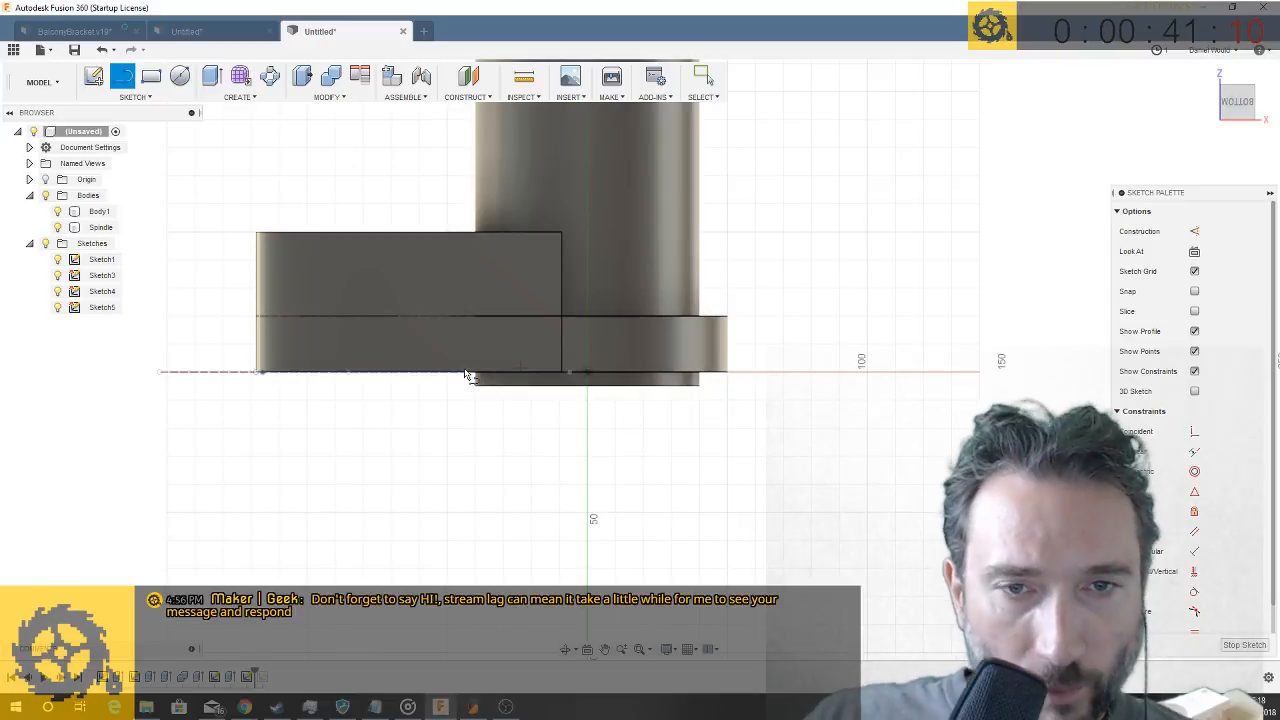
{"action": "left_click", "coordinate": [144, 98]}
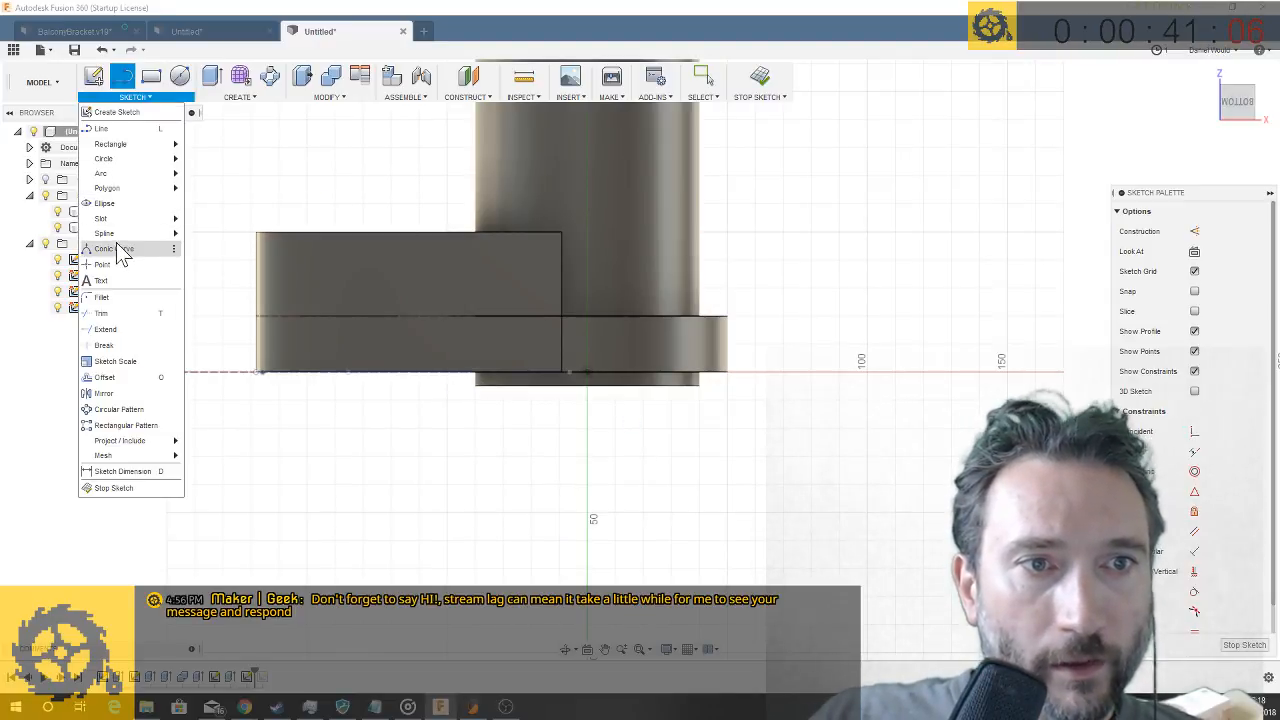
{"action": "left_click", "coordinate": [207, 237]}
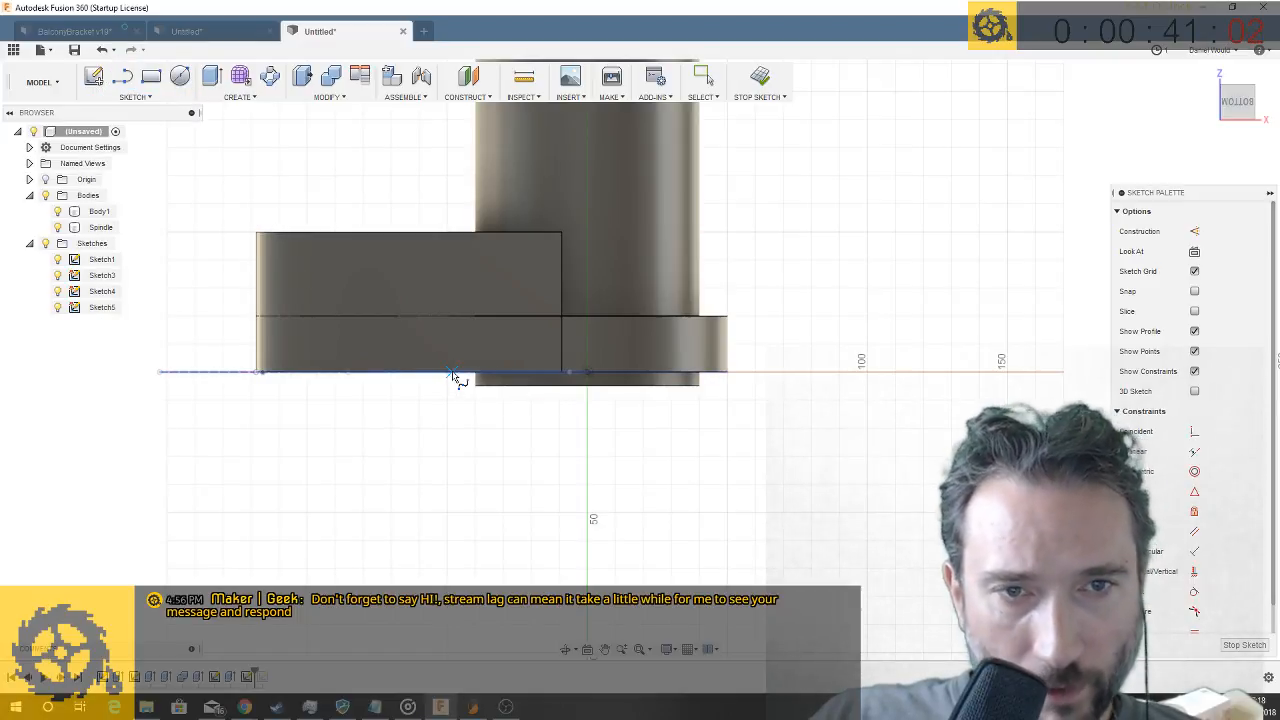
{"action": "left_click", "coordinate": [406, 349]}
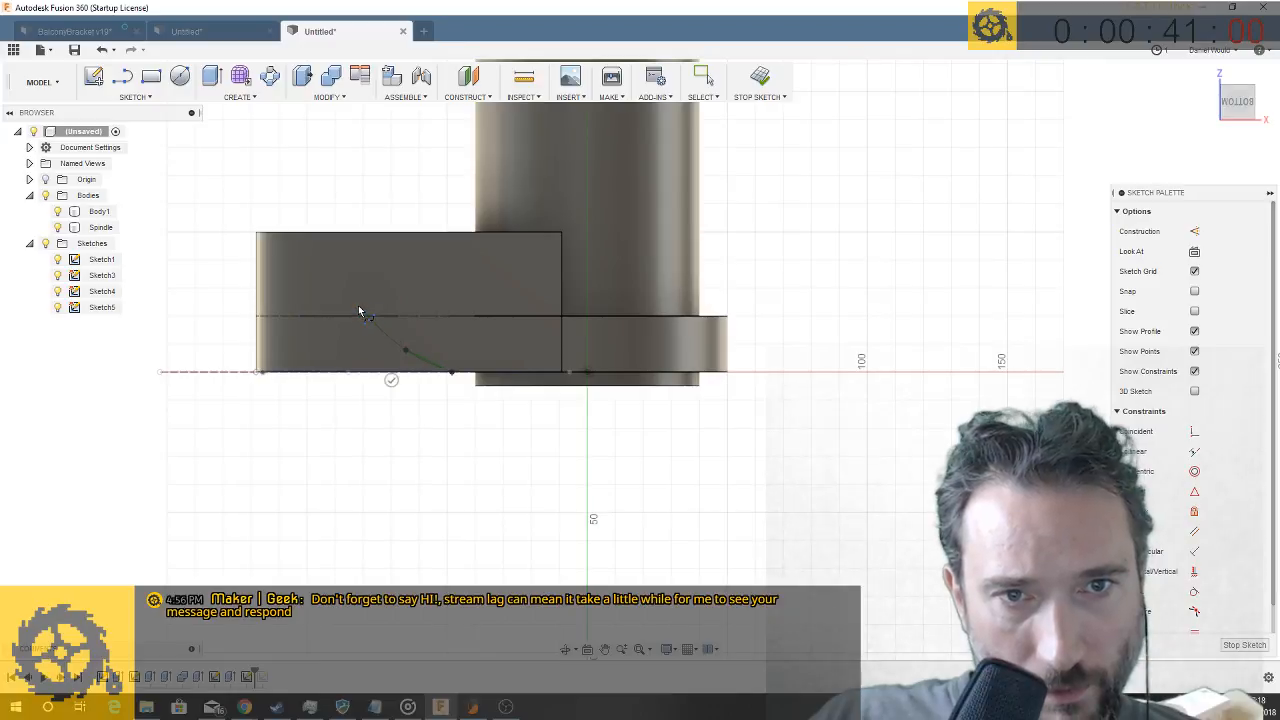
{"action": "left_click", "coordinate": [355, 300]}
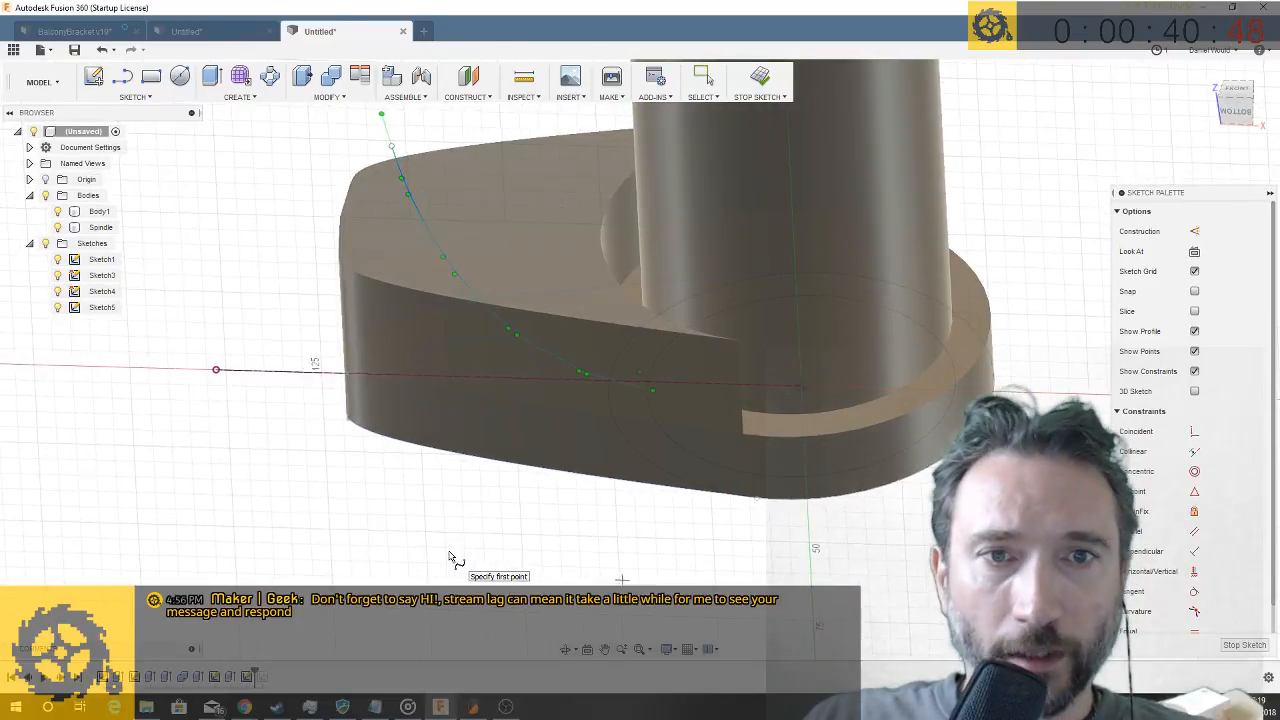
- Create a plane along the spline path near its upper end, at distance 0.915
{"action": "left_click", "coordinate": [476, 98]}
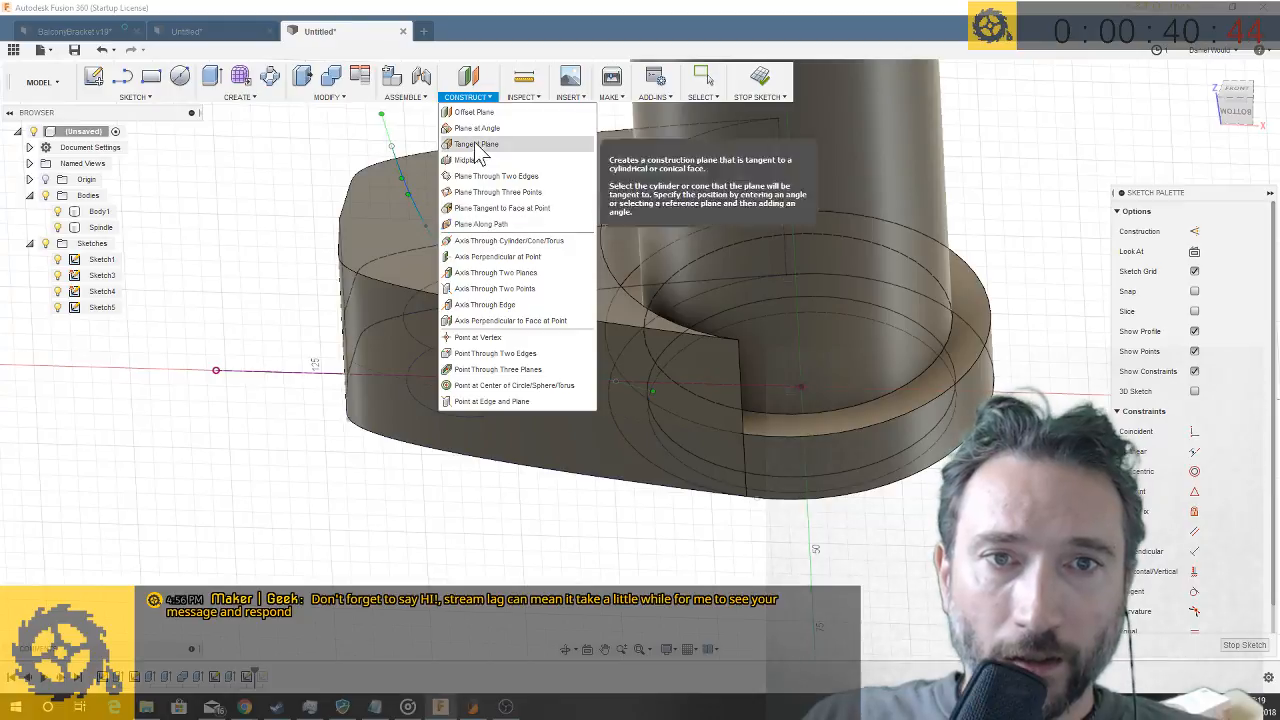
{"action": "left_click", "coordinate": [480, 224]}
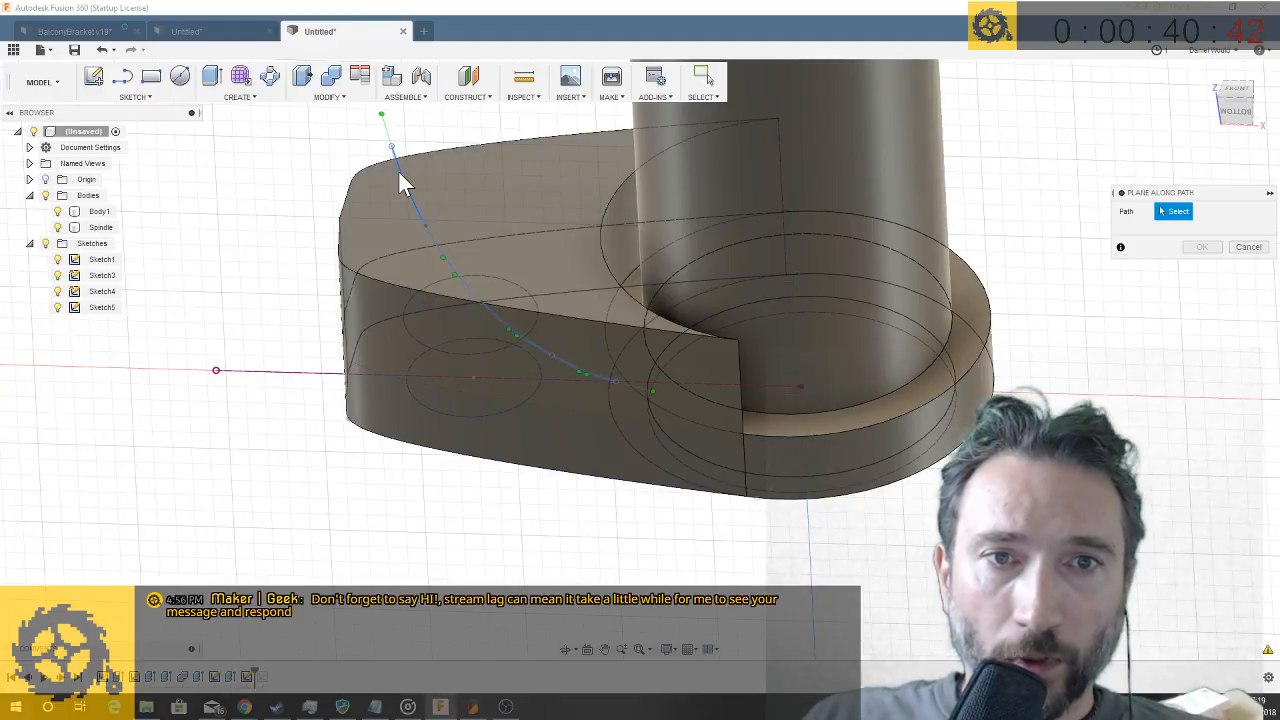
{"action": "left_click", "coordinate": [399, 174]}
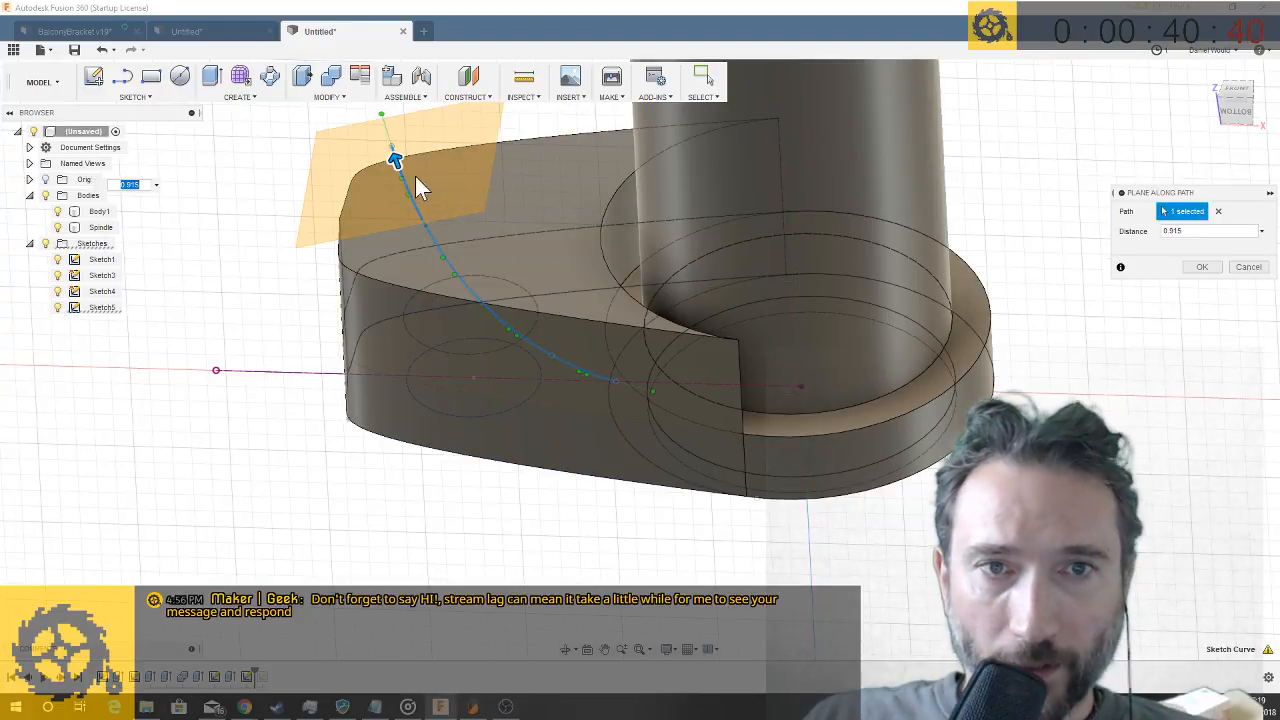
{"action": "left_click", "coordinate": [1202, 267]}
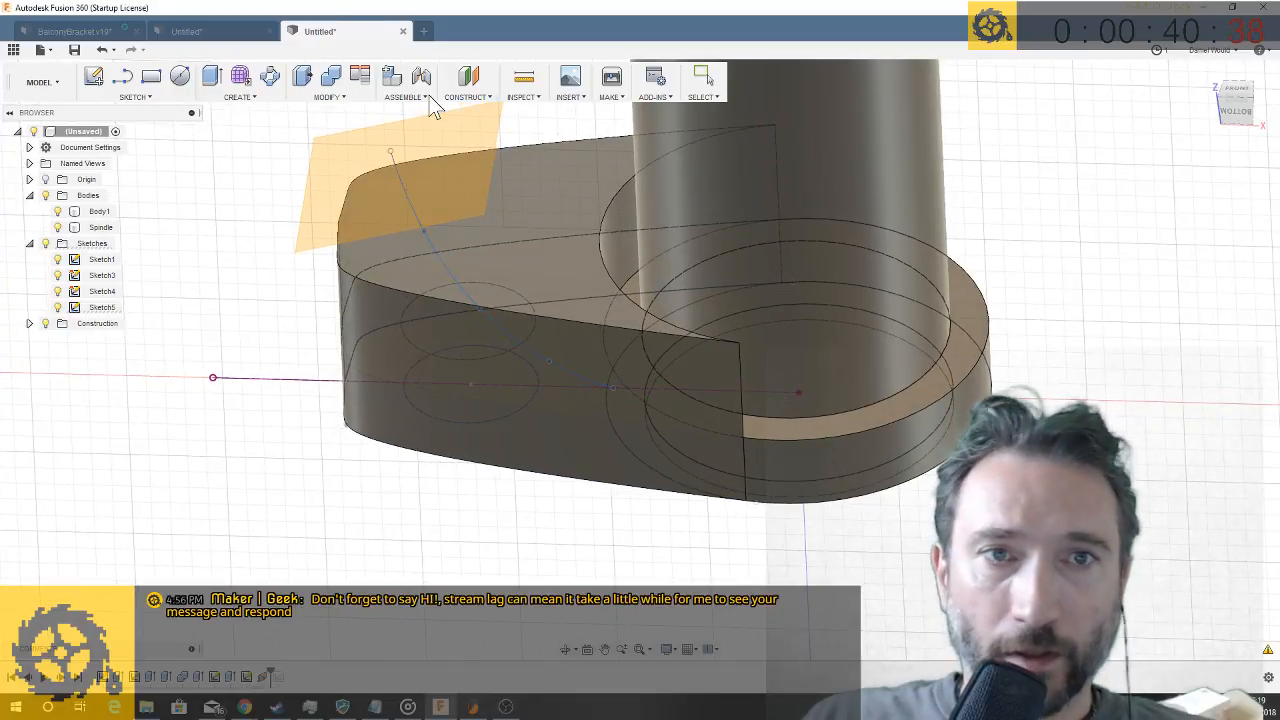
- Sketch a 35 mm circle on the new construction plane, centered on the spline
{"action": "left_click", "coordinate": [179, 78]}
{"action": "left_click", "coordinate": [346, 163]}
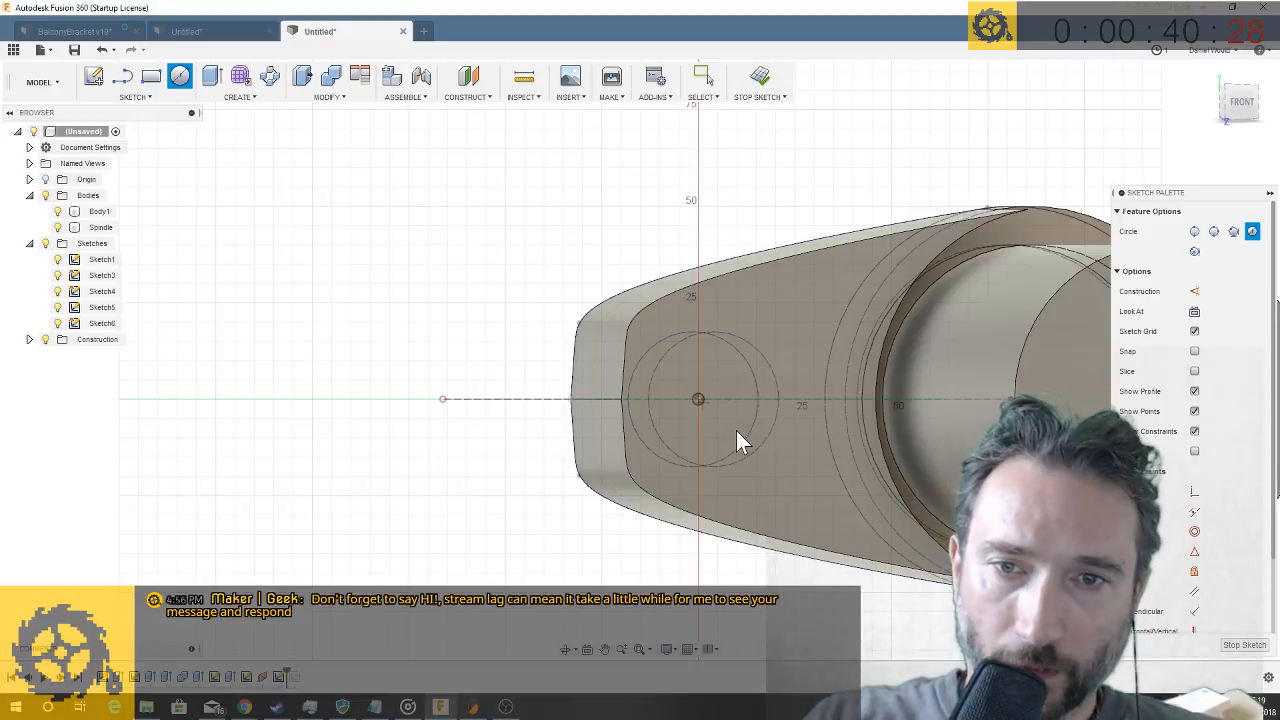
{"action": "key", "text": "Return"}
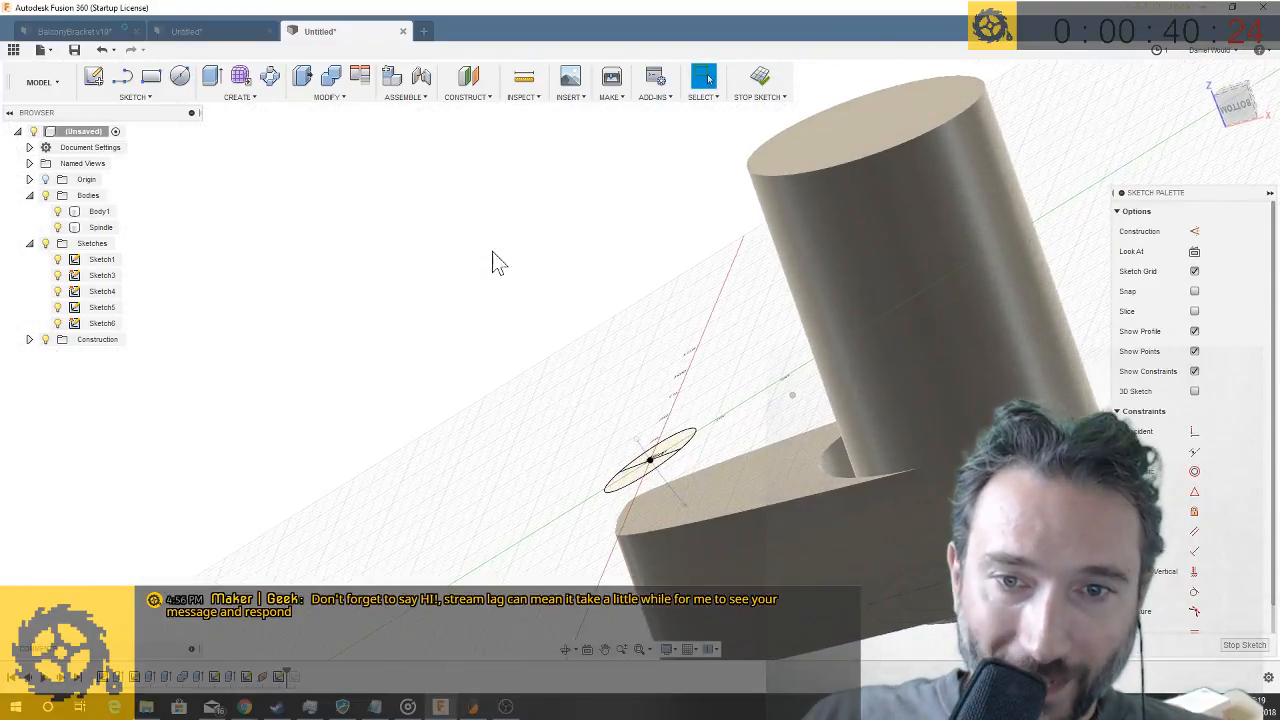
- Sweep the circle along the full spline path with perpendicular orientation and the Cut operation to hollow a curved passage through the arm
{"action": "left_click", "coordinate": [255, 98]}
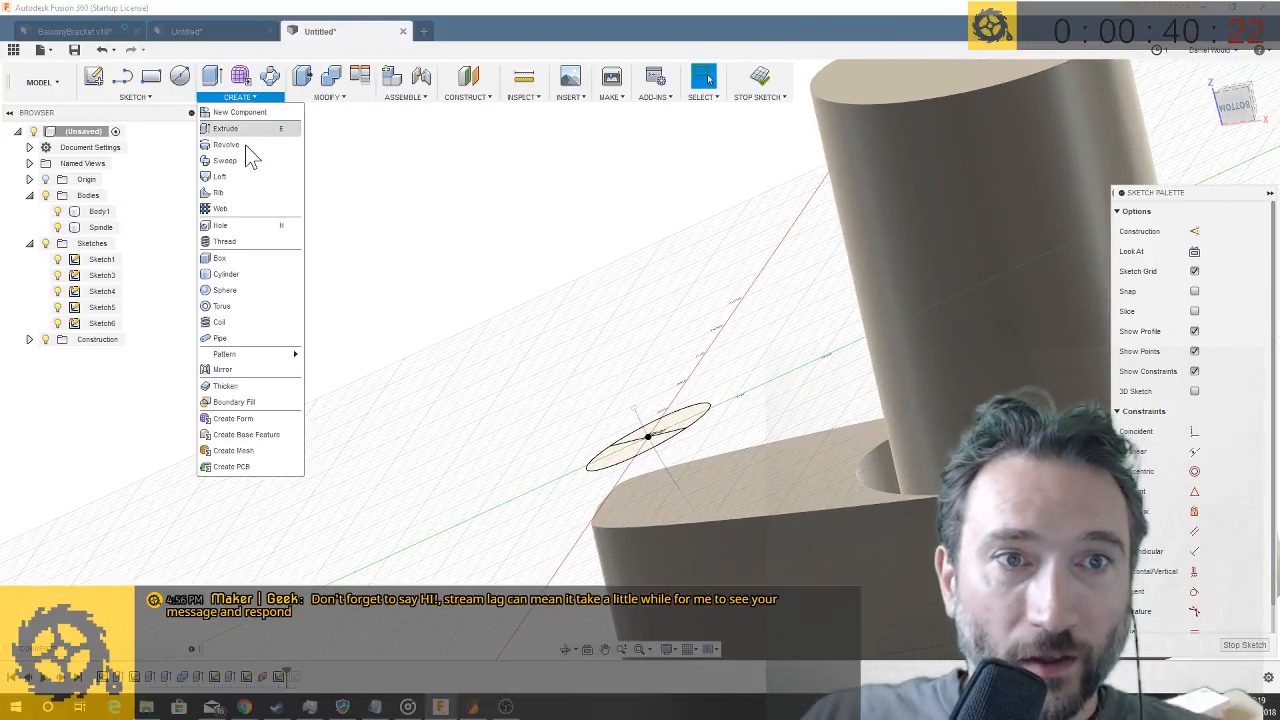
{"action": "left_click", "coordinate": [250, 162]}
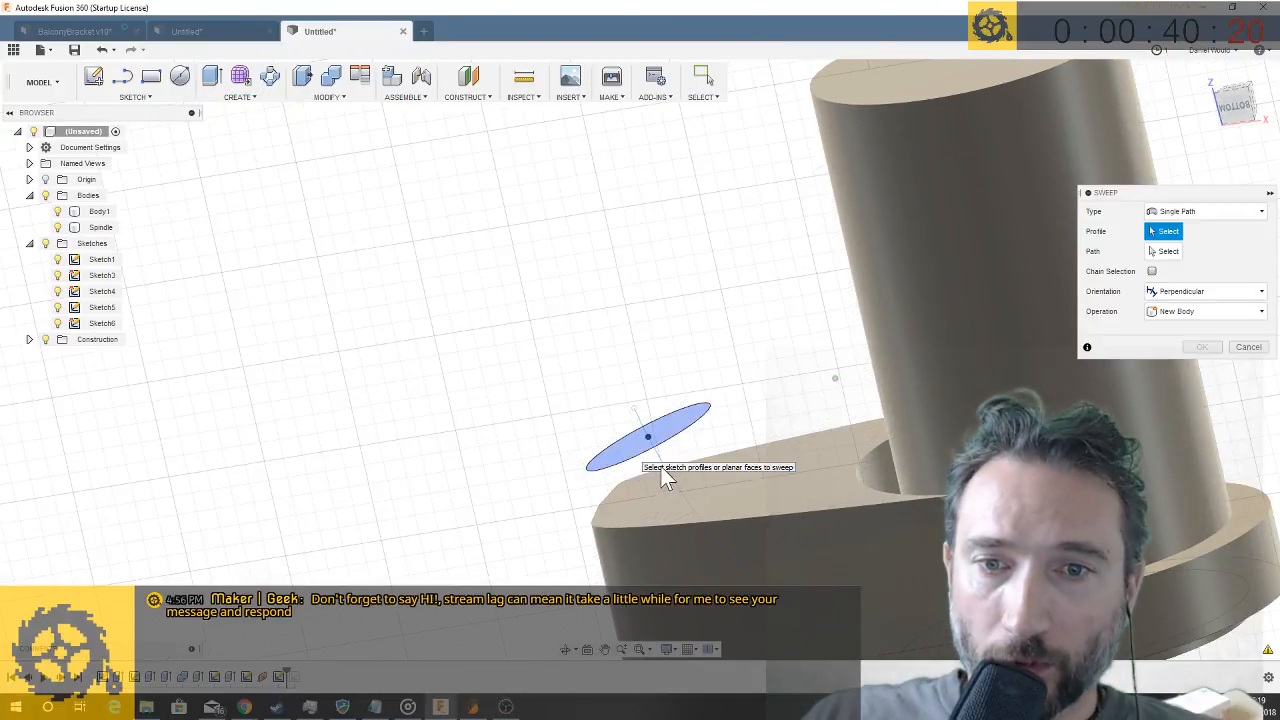
{"action": "left_click", "coordinate": [1160, 251]}
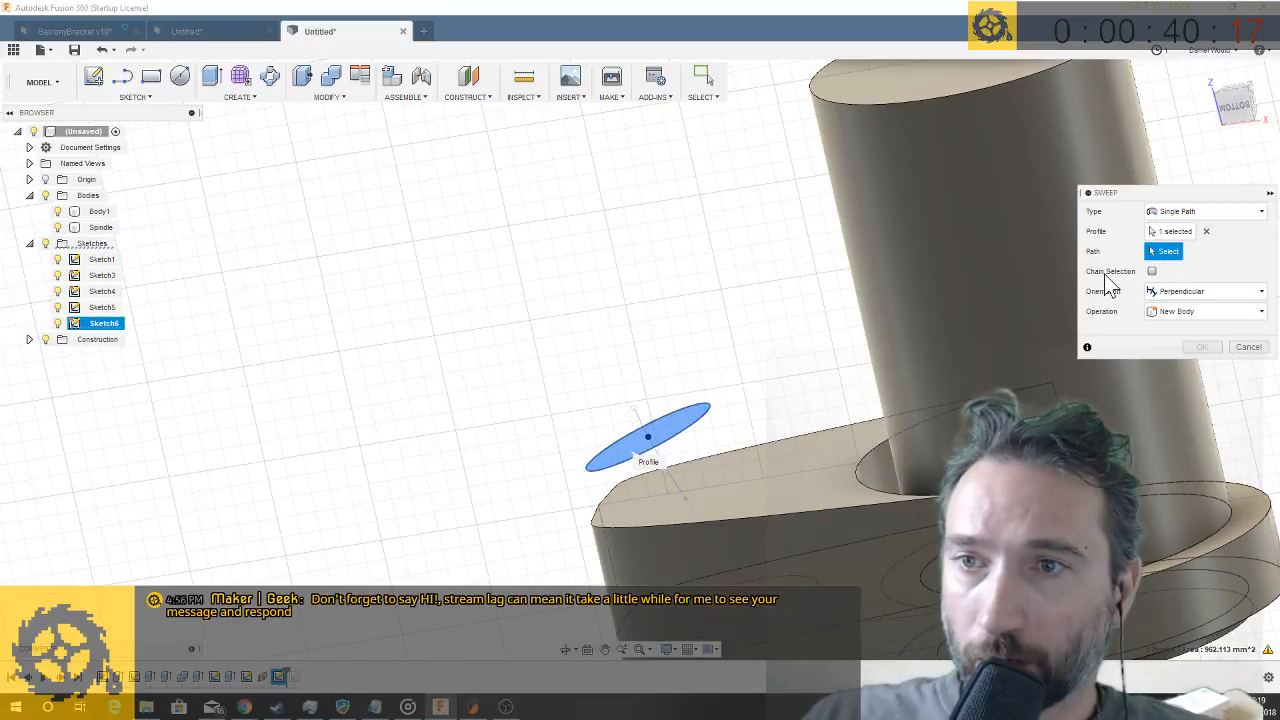
{"action": "left_click", "coordinate": [667, 476]}
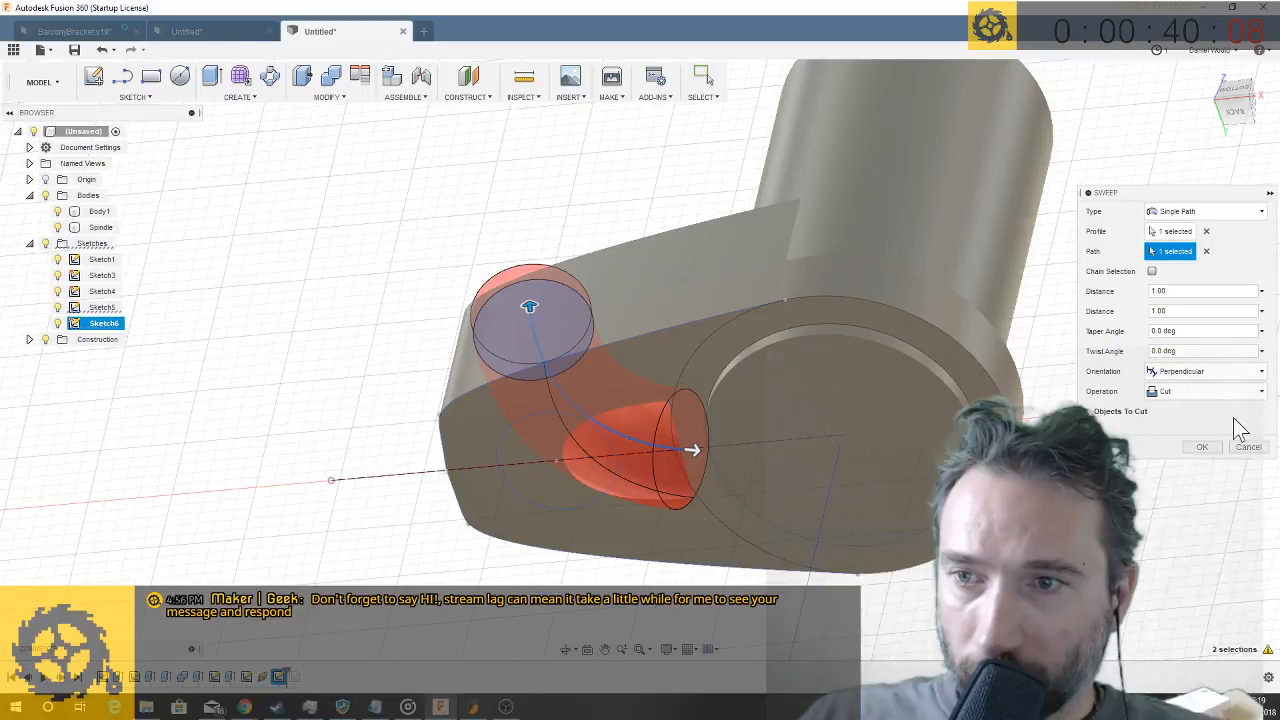
{"action": "left_click", "coordinate": [1208, 446]}
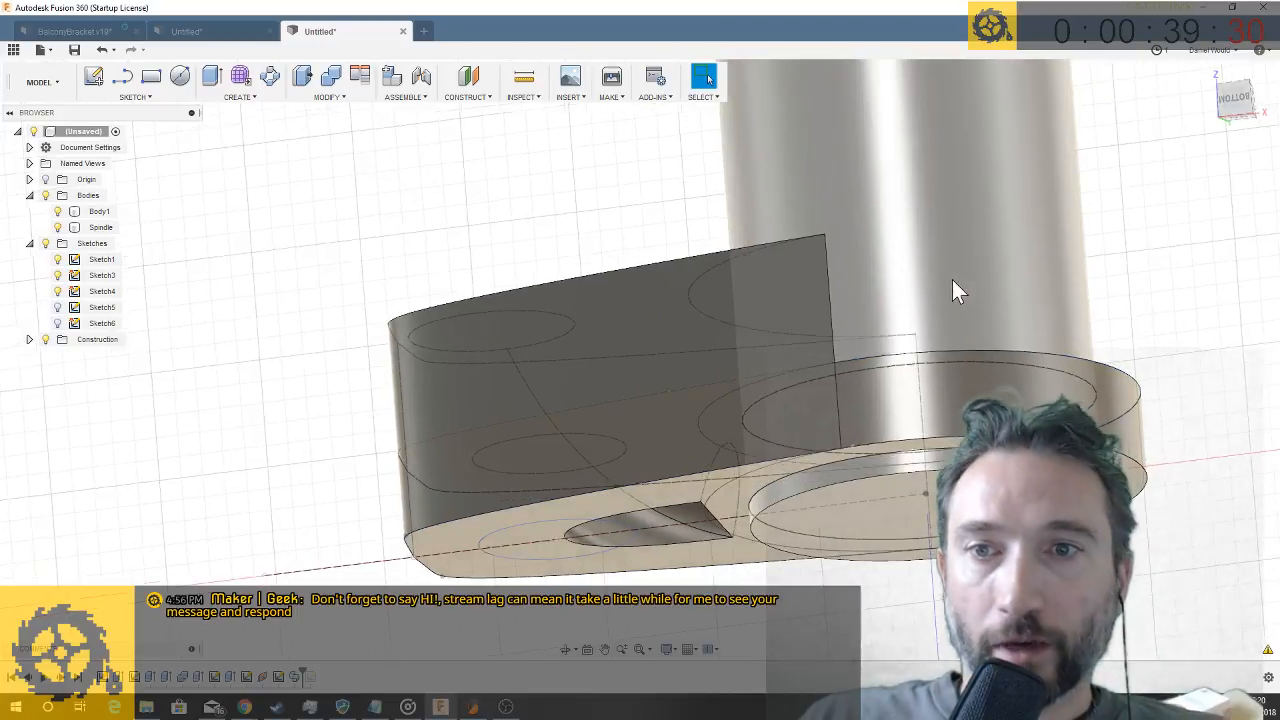
- Move the Spindle body 5 mm along Z
{"action": "right_click", "coordinate": [97, 240]}
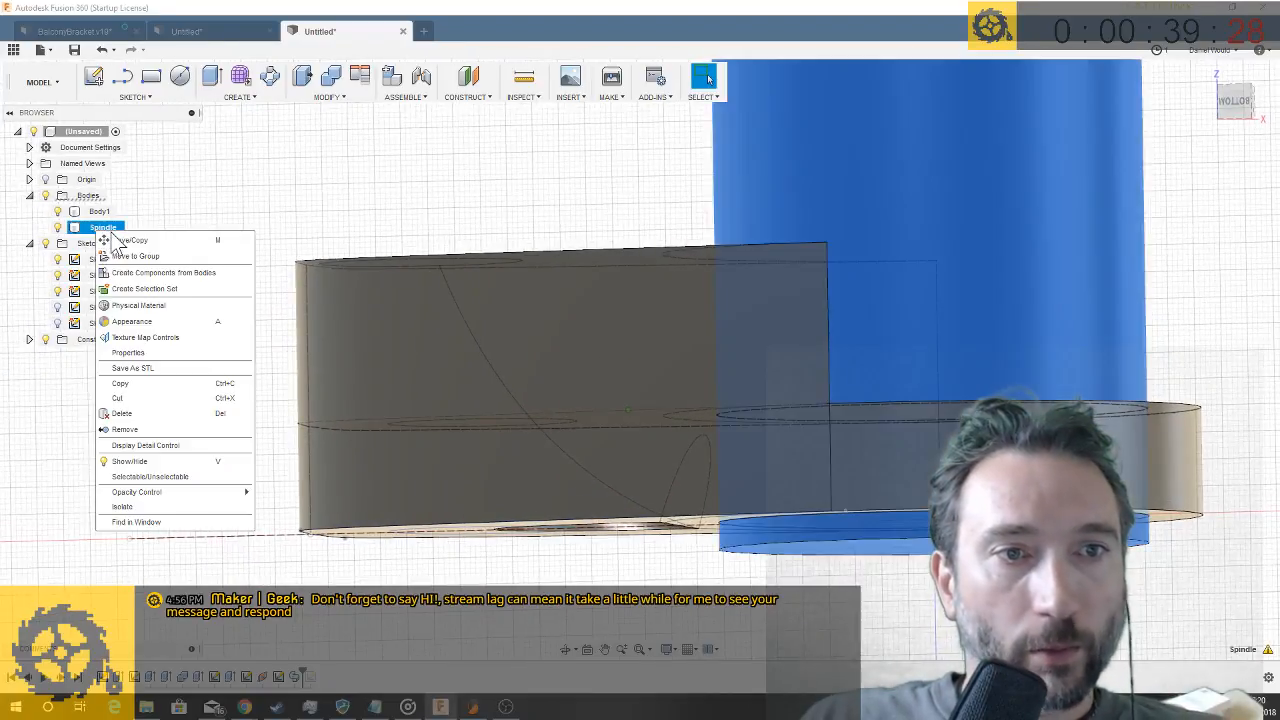
{"action": "left_click", "coordinate": [112, 246]}
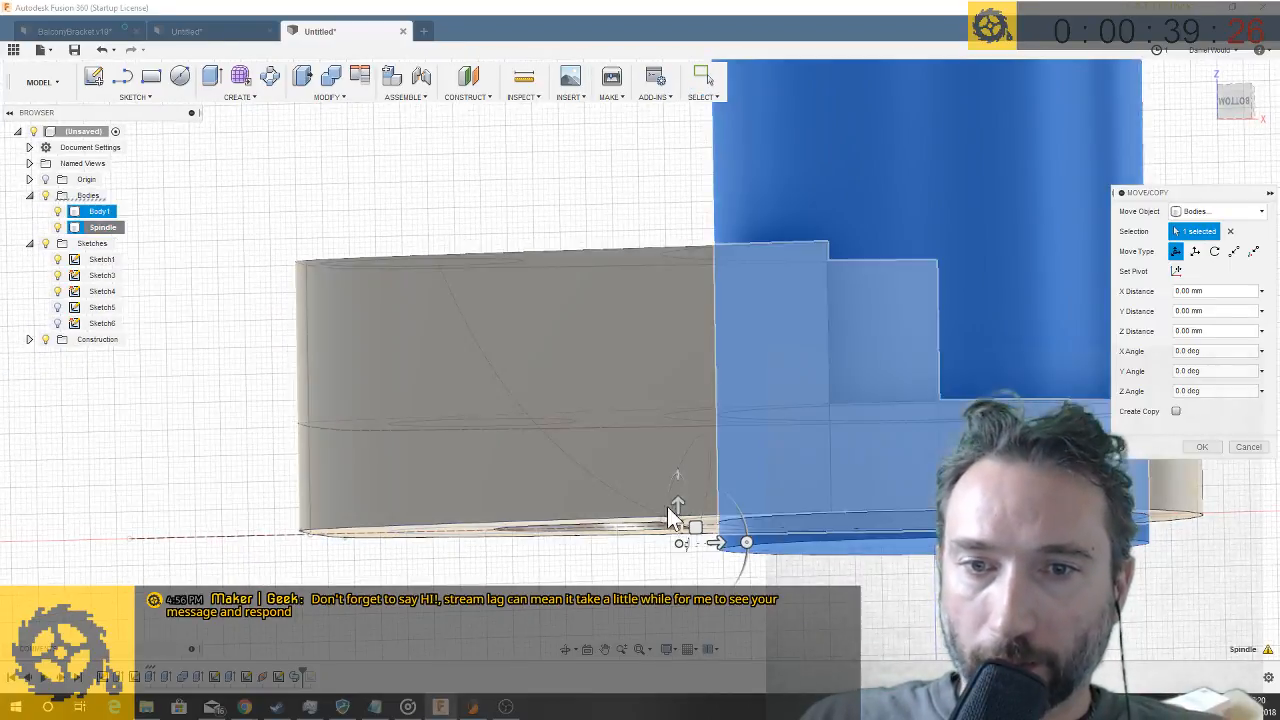
{"action": "left_click_drag", "start_coordinate": [677, 508], "coordinate": [677, 477]}
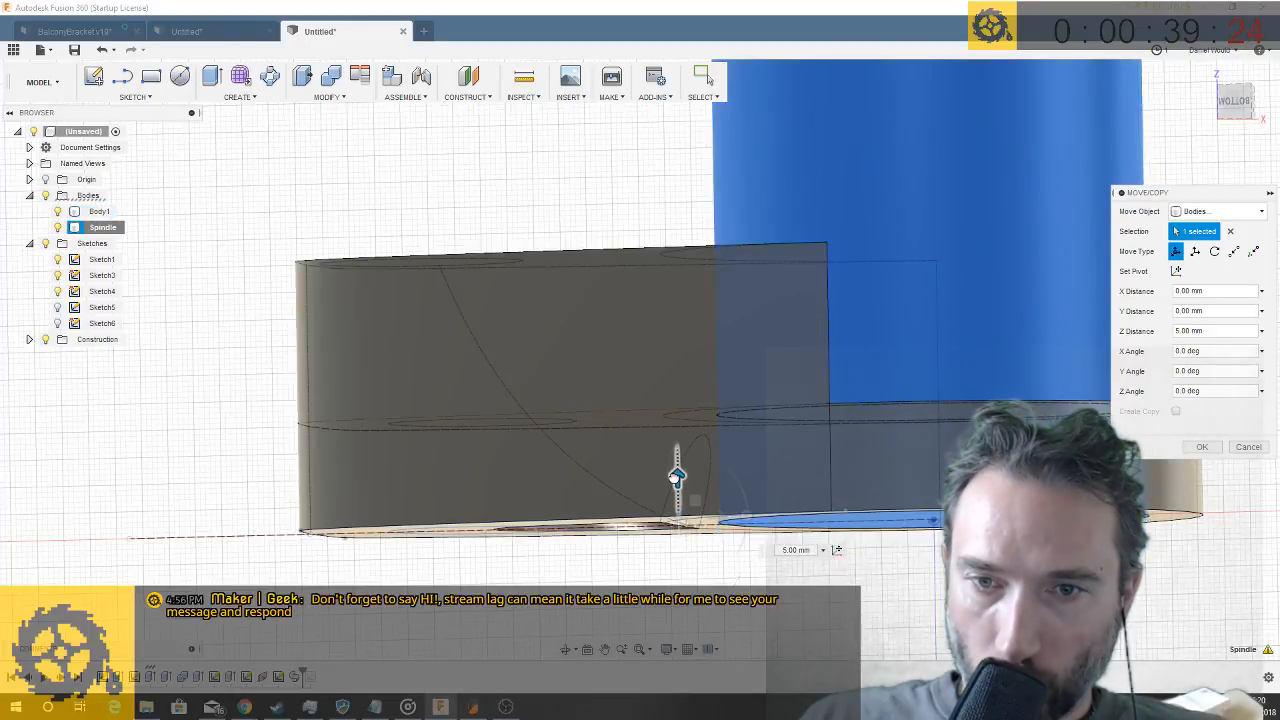
{"action": "left_click", "coordinate": [1202, 446]}
{"action": "middle_click_drag", "start_coordinate": [712, 611], "coordinate": [702, 607], "text": "shift"}
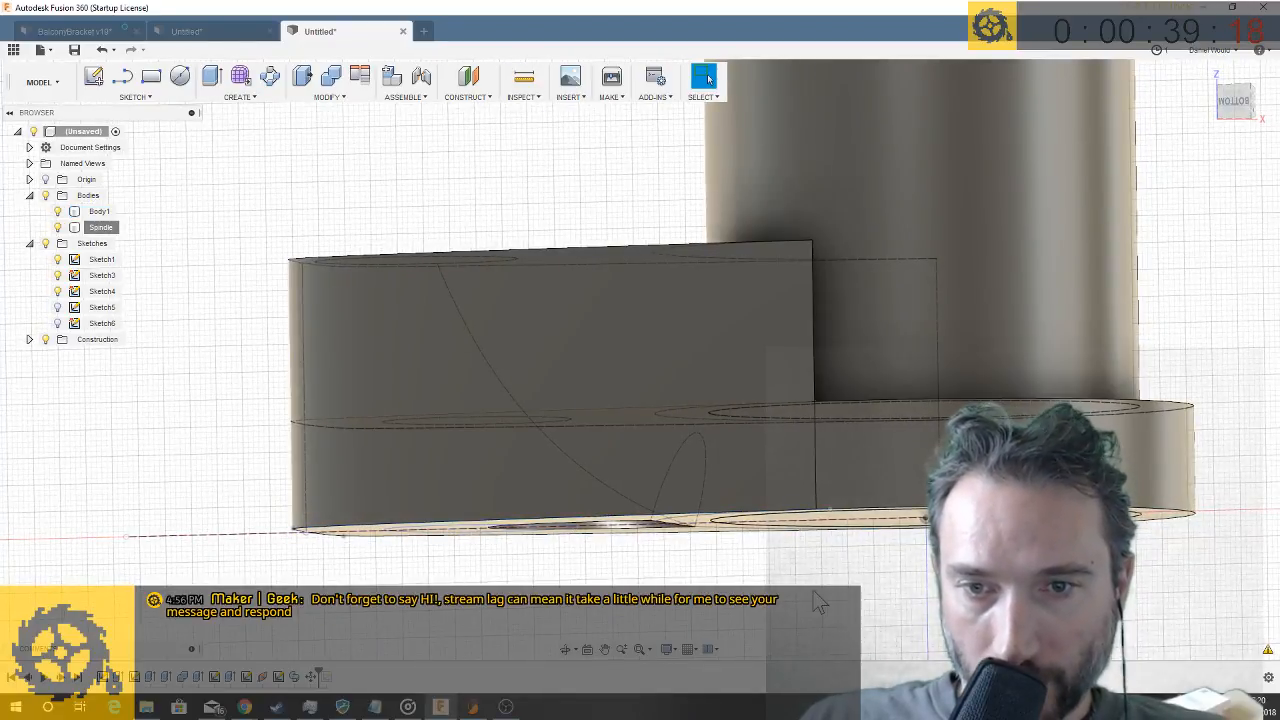
{"action": "middle_click_drag", "start_coordinate": [778, 607], "coordinate": [586, 432], "text": "shift"}
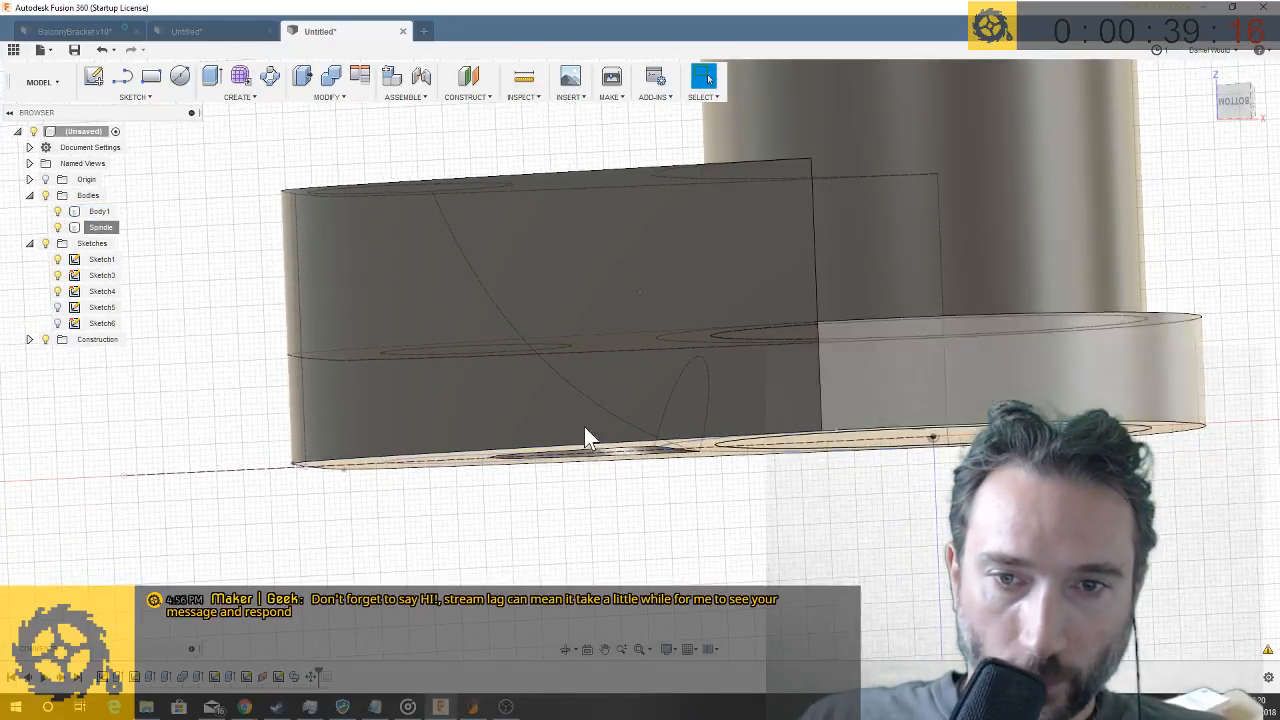
{"action": "middle_click_drag", "start_coordinate": [911, 483], "coordinate": [904, 484], "text": "shift"}
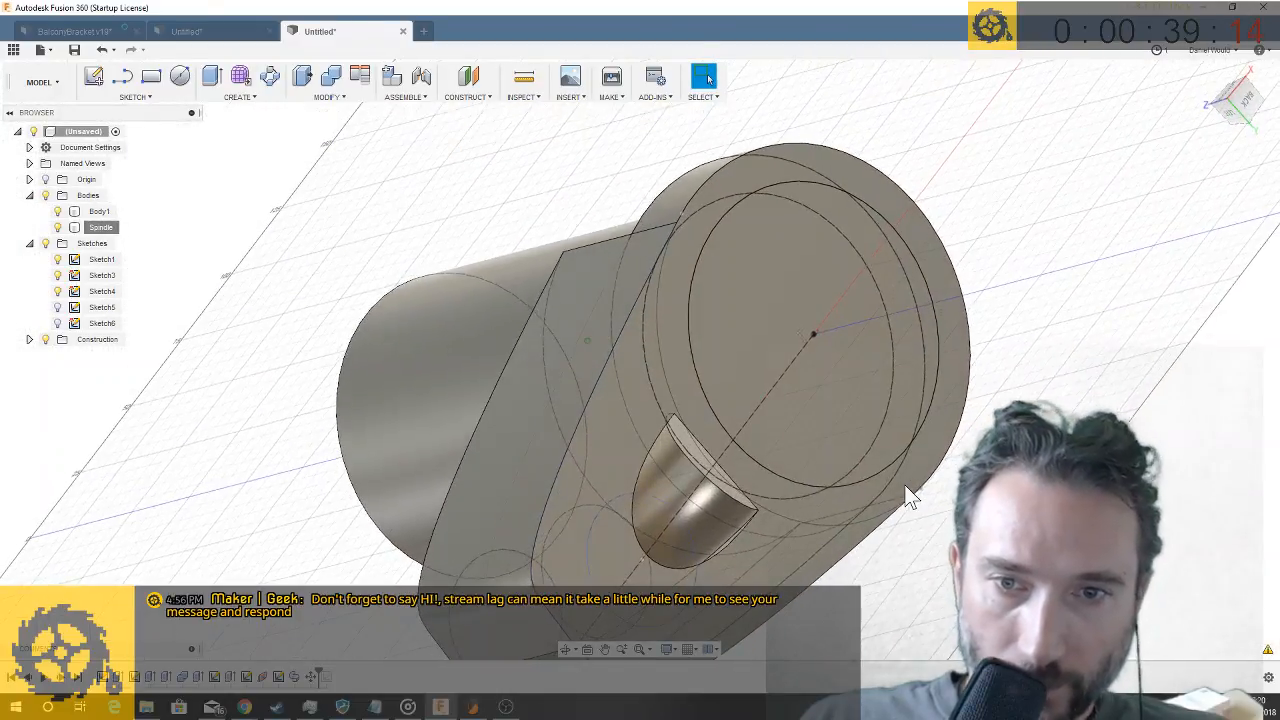
{"action": "middle_click_drag", "start_coordinate": [784, 483], "coordinate": [686, 475], "text": "shift"}
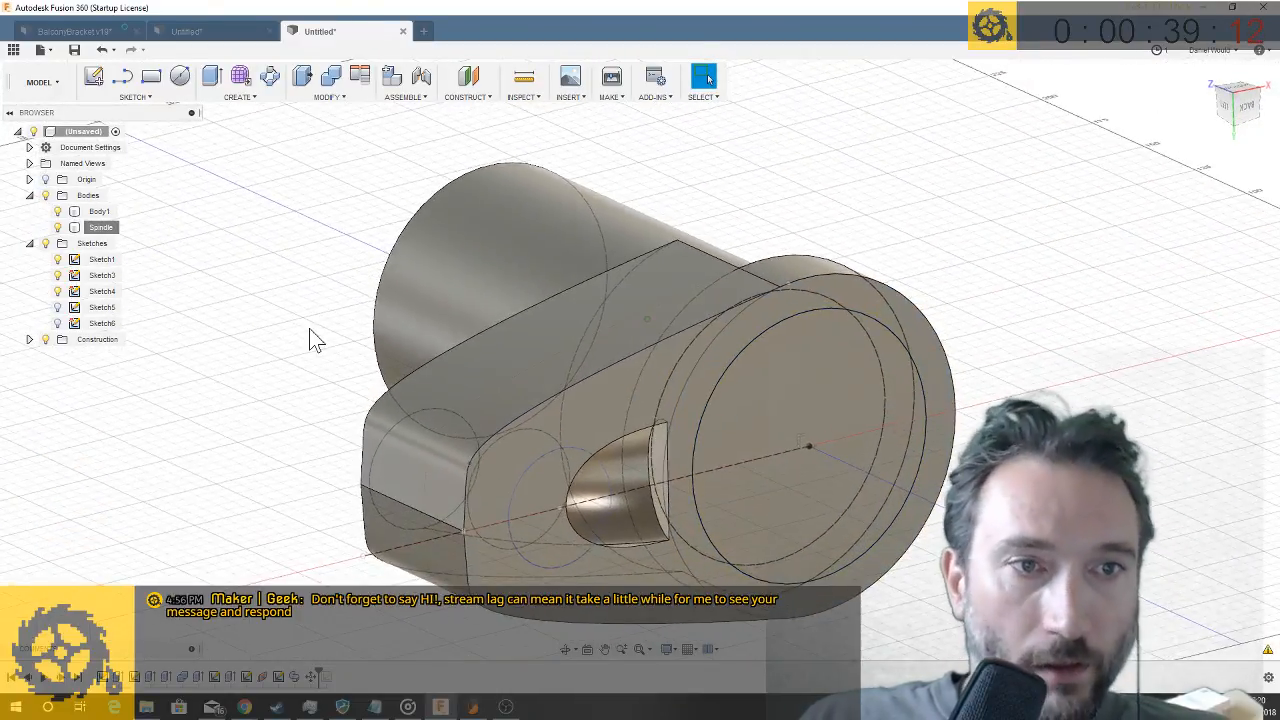
- Reopen the sweep cut feature to review its profile, path and distances
{"action": "middle_click_drag", "start_coordinate": [829, 516], "coordinate": [809, 572], "text": "shift"}
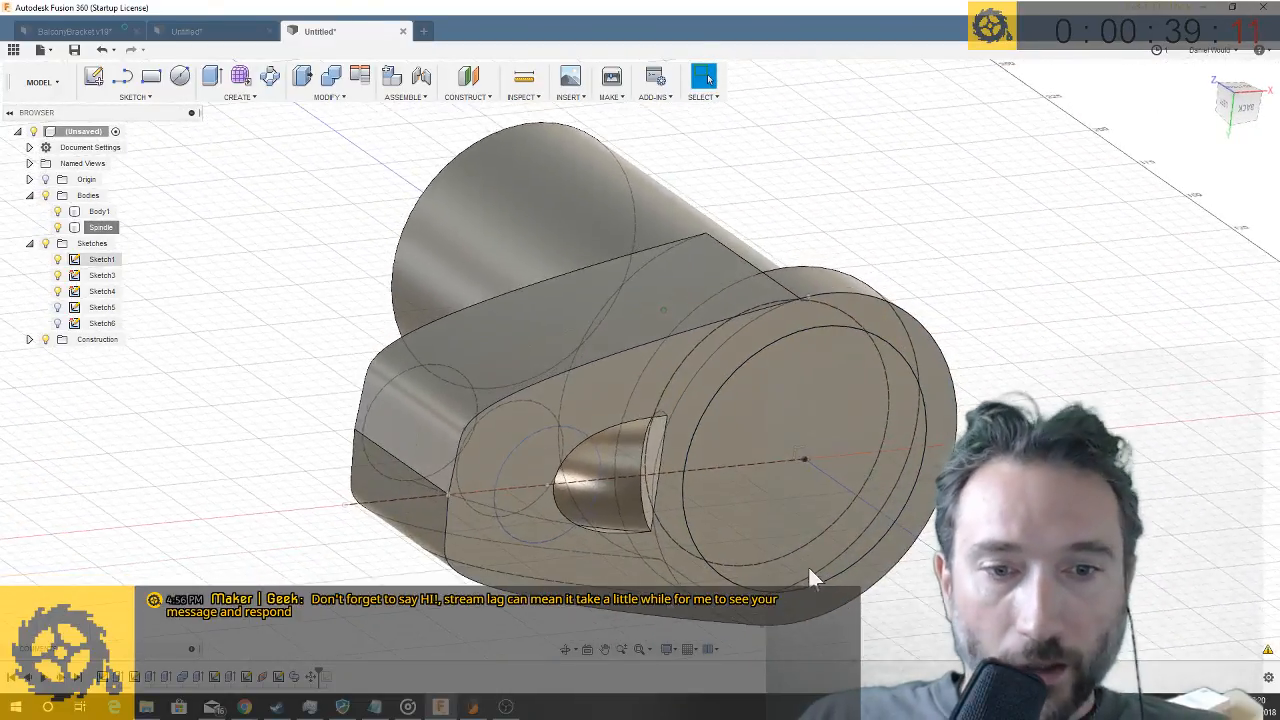
{"action": "right_click", "coordinate": [296, 679]}
{"action": "left_click", "coordinate": [330, 541]}
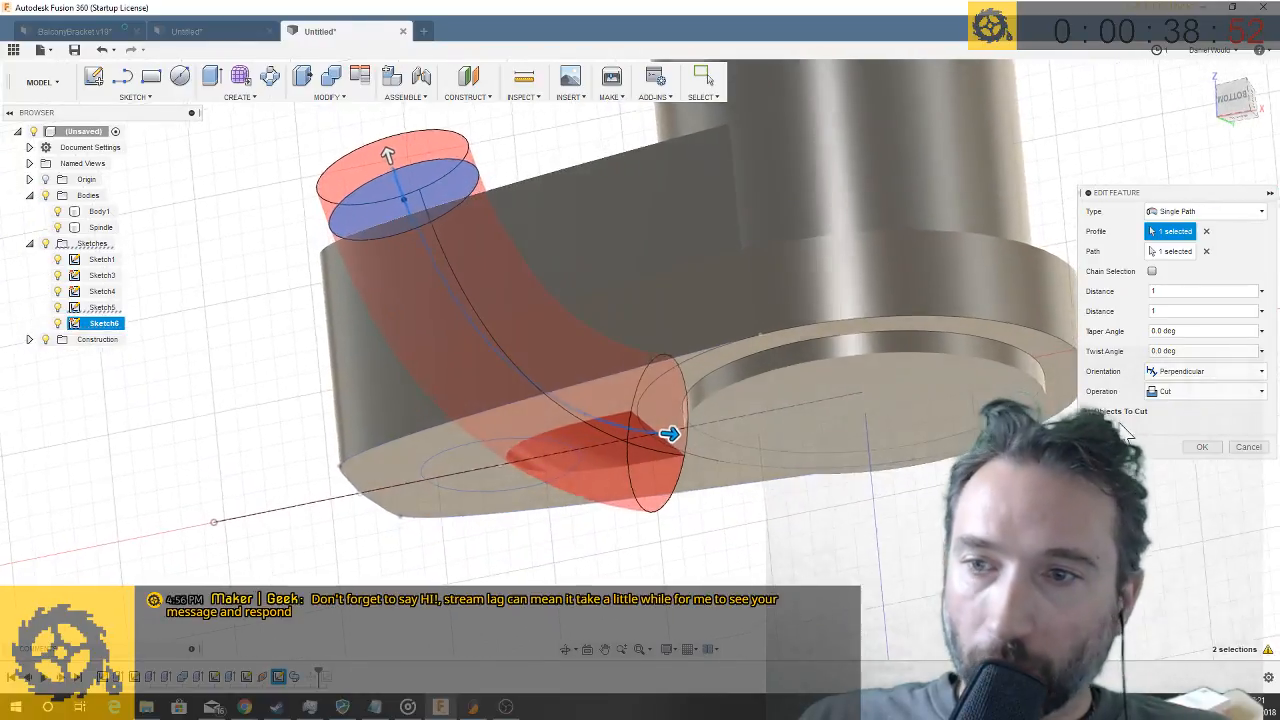
{"action": "left_click", "coordinate": [1203, 446]}
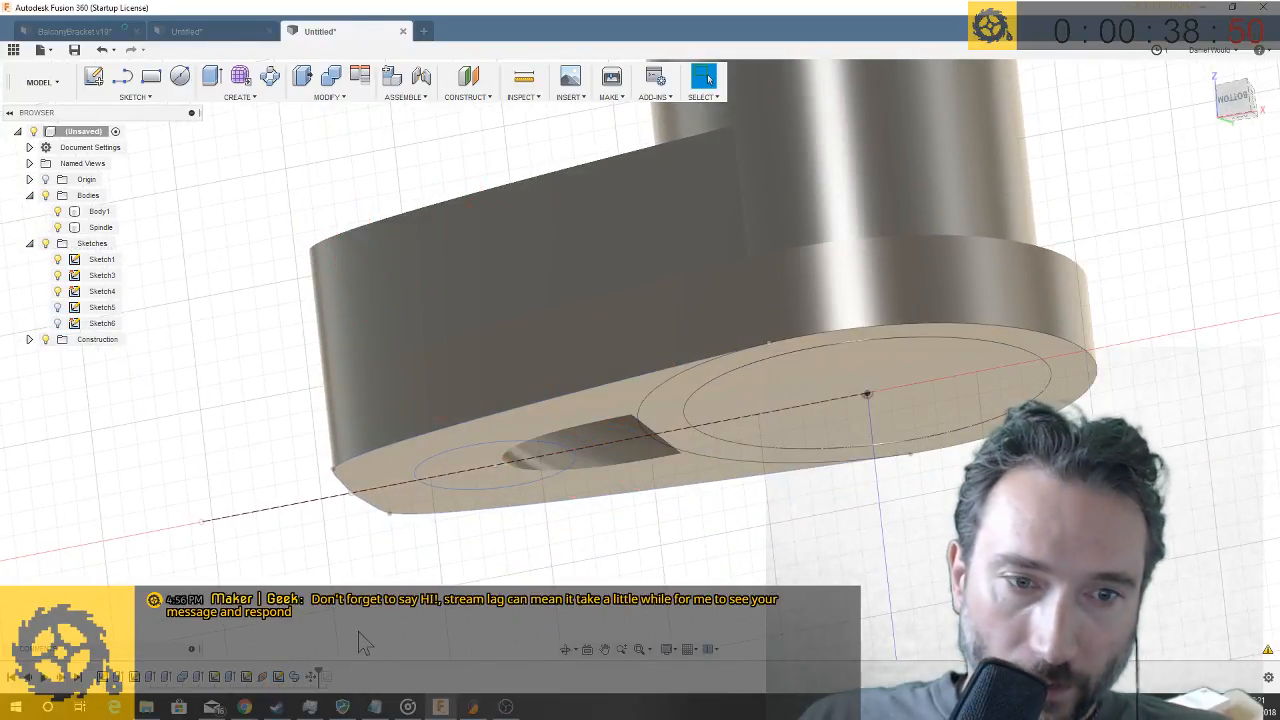
- Edit the spline path sketch and extend the path beyond its lower end with an additional spline segment, curving toward the ring
{"action": "right_click", "coordinate": [279, 678]}
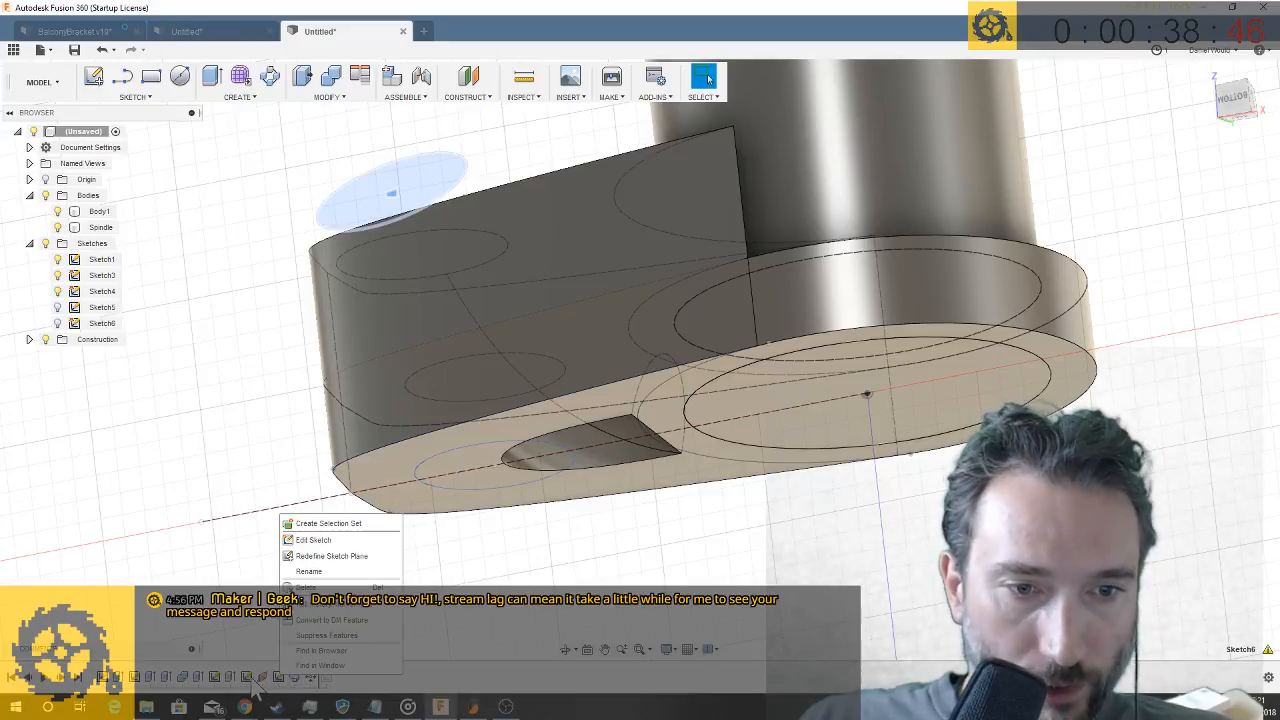
{"action": "right_click", "coordinate": [249, 679]}
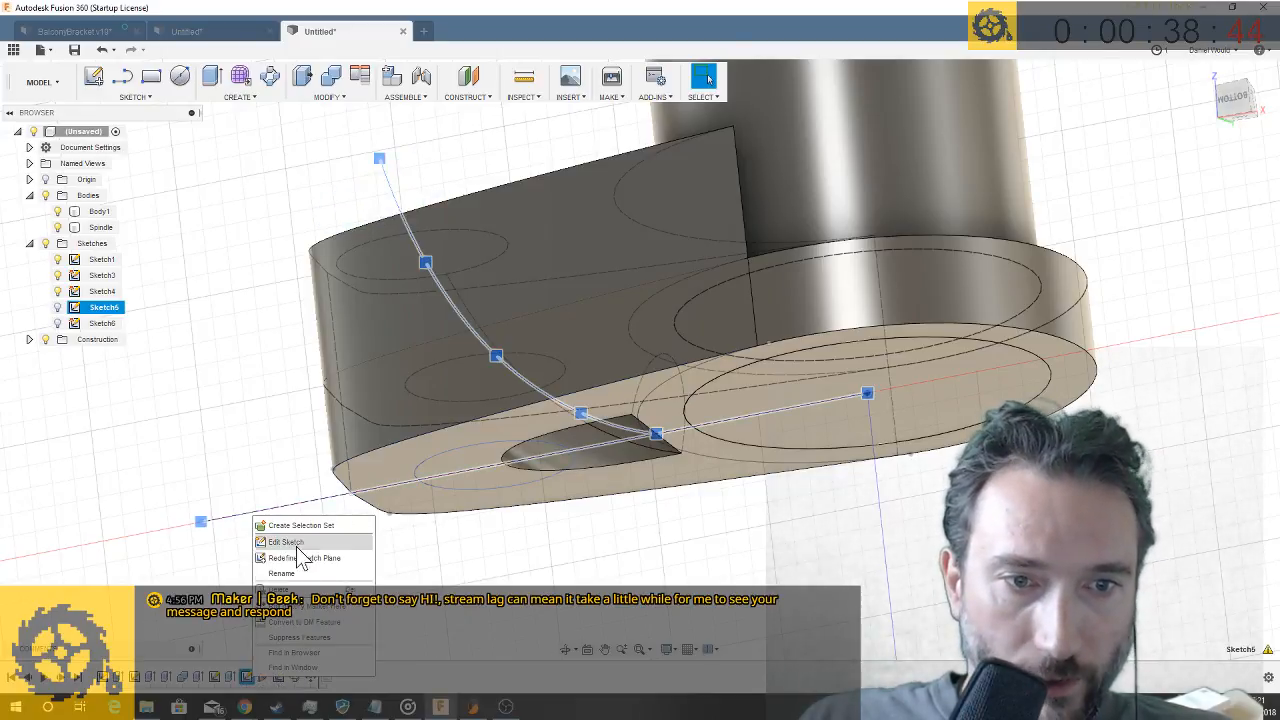
{"action": "left_click", "coordinate": [287, 542]}
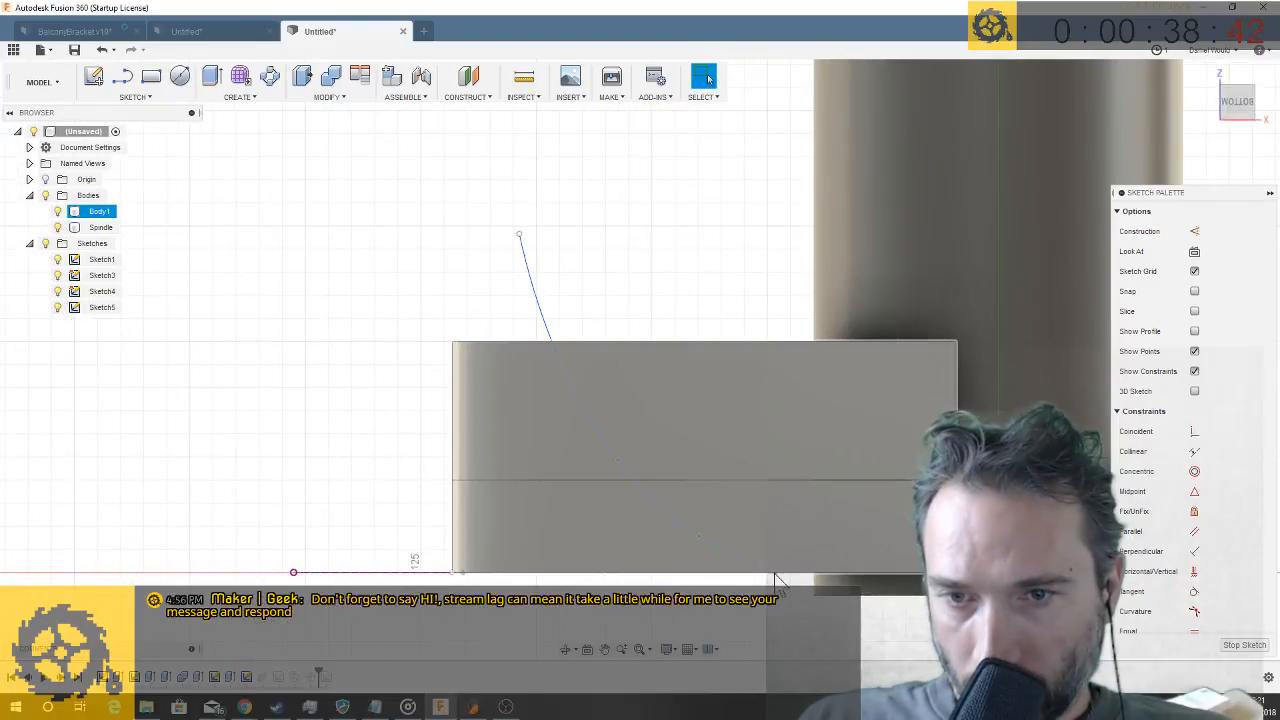
{"action": "left_click", "coordinate": [150, 98]}
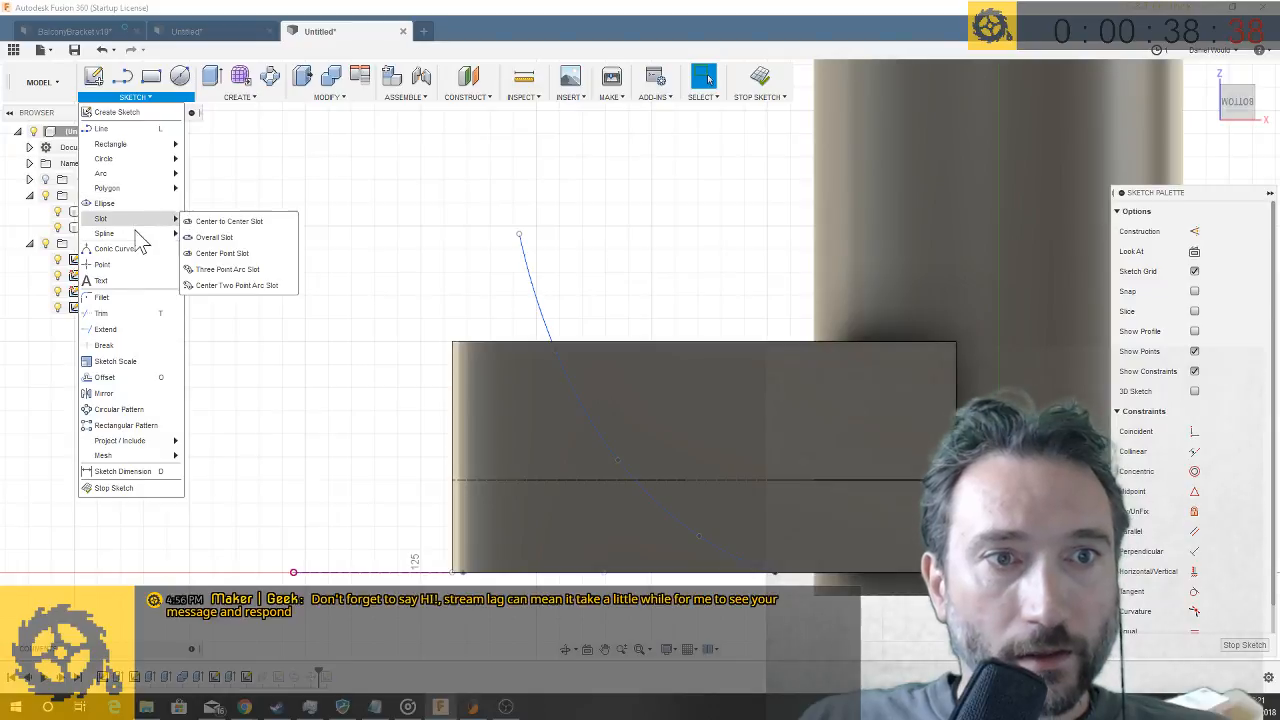
{"action": "left_click", "coordinate": [208, 237]}
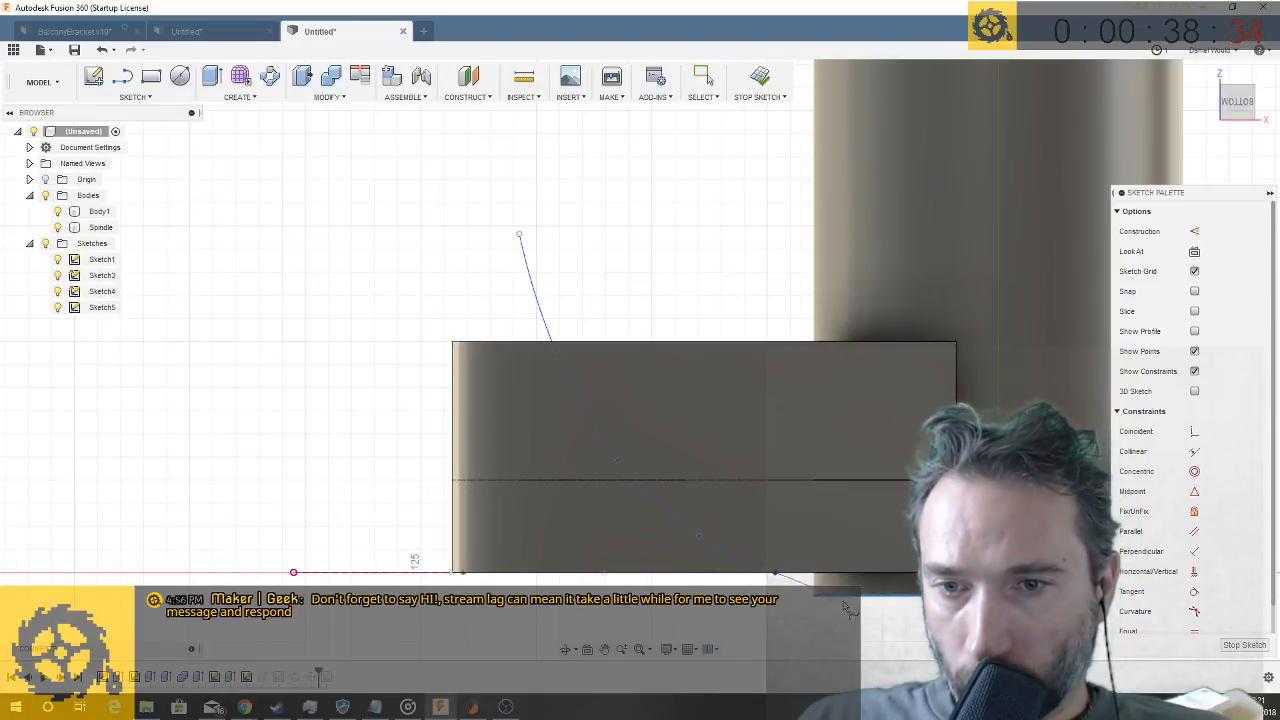
{"action": "double_click", "coordinate": [895, 620]}
{"action": "mouse_move", "coordinate": [803, 598]}
{"action": "middle_mouse_down", "text": "shift"}
{"action": "mouse_move", "coordinate": [817, 552]}
{"action": "mouse_move", "coordinate": [850, 522]}
{"action": "middle_mouse_up", "text": "shift"}
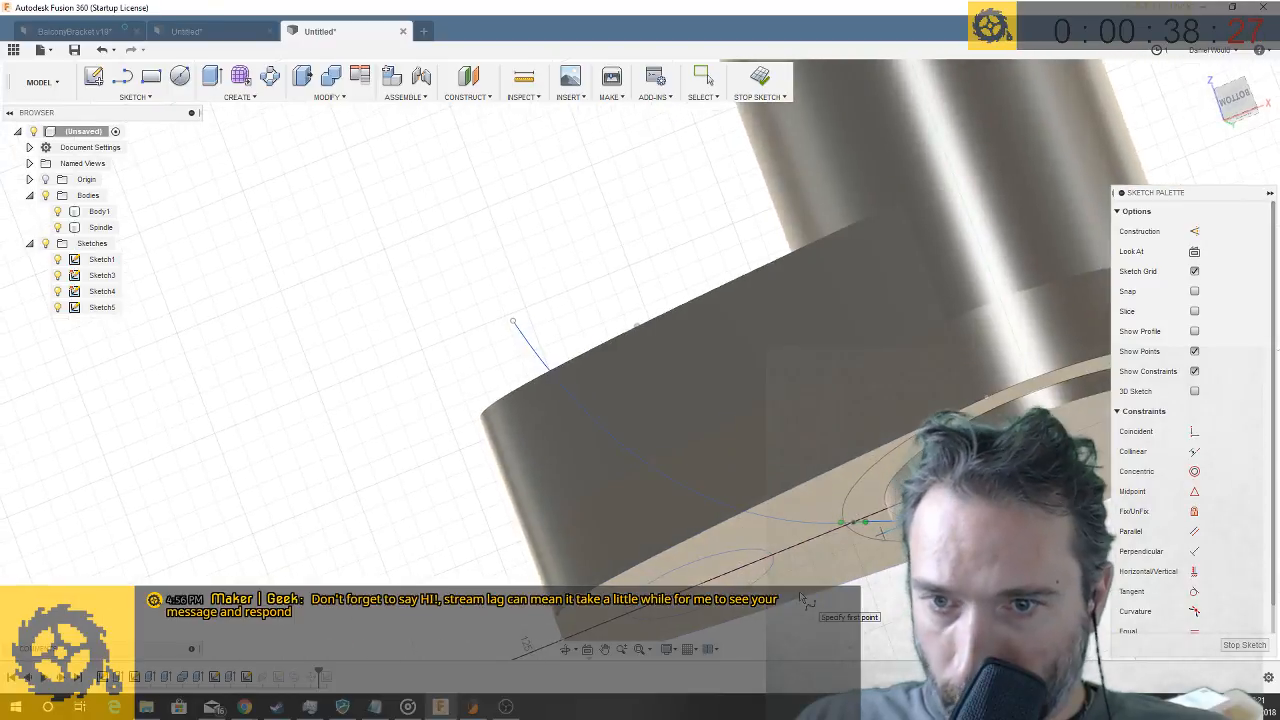
{"action": "left_click", "coordinate": [1252, 645]}
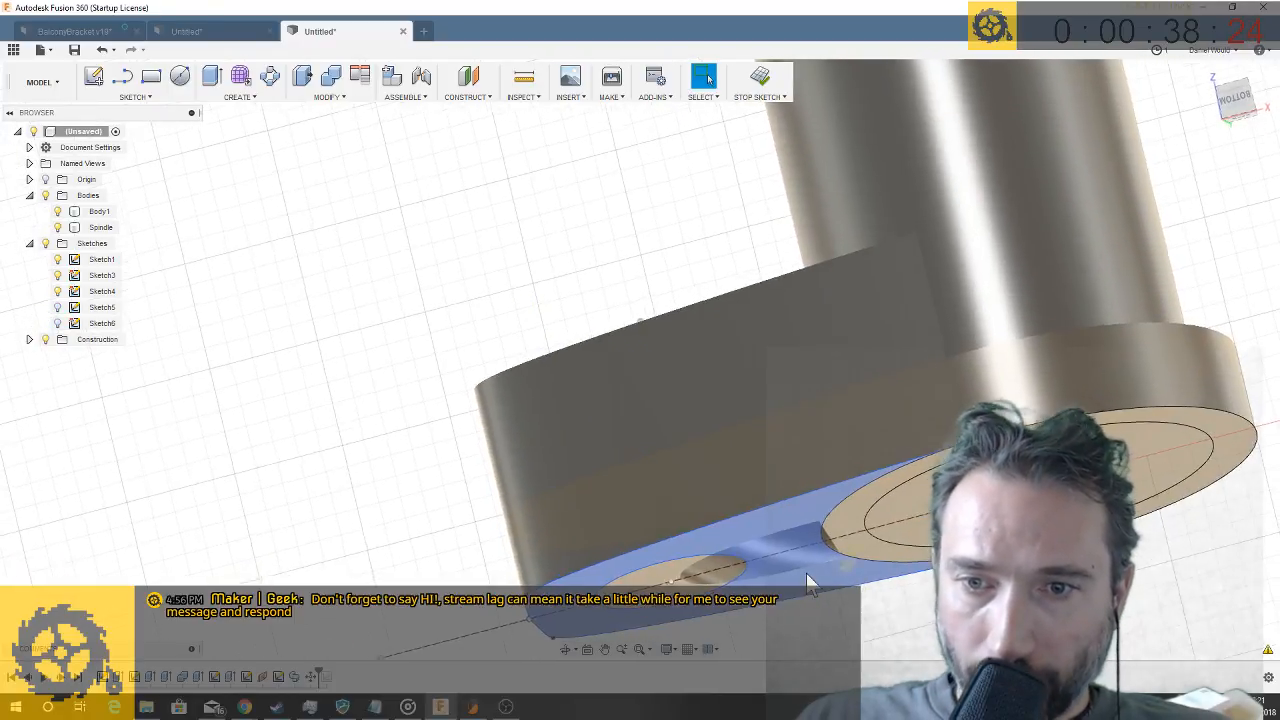
- Edit the sweep cut so the circle follows the extended spline path over its full length with both distances at 1
{"action": "right_click", "coordinate": [296, 678]}
{"action": "left_click", "coordinate": [338, 546]}
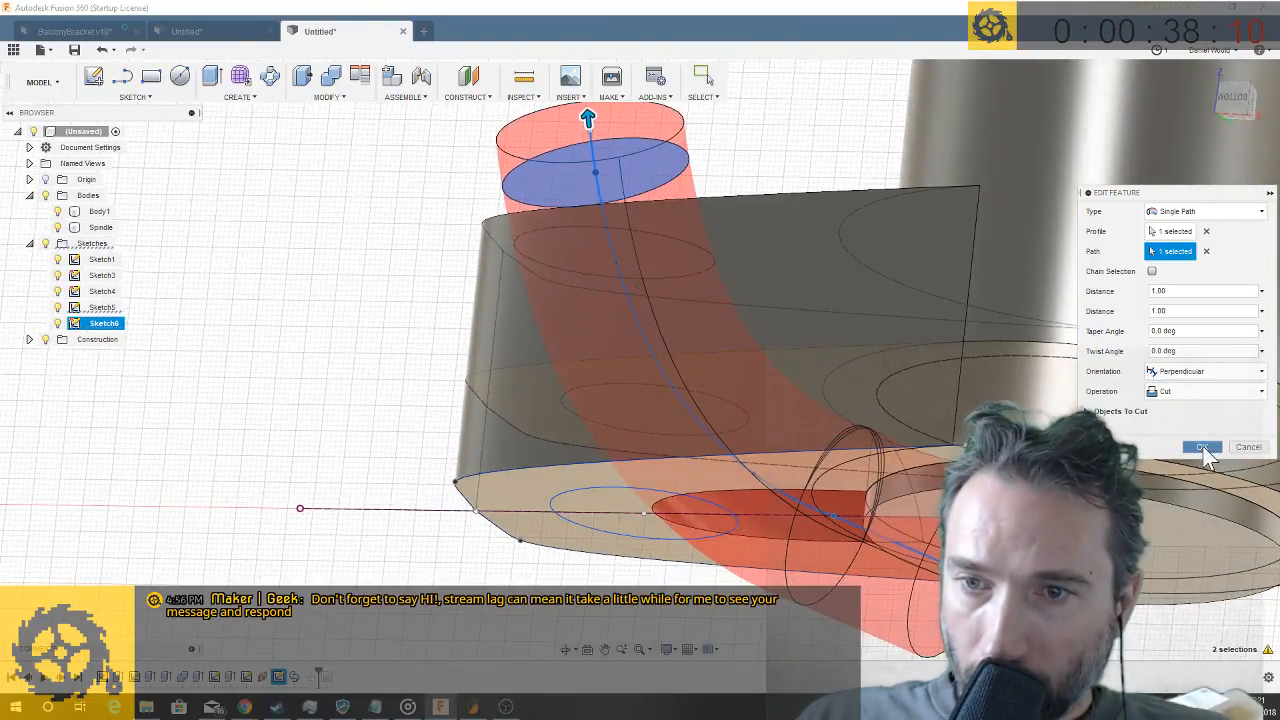
{"action": "left_click", "coordinate": [1203, 447]}
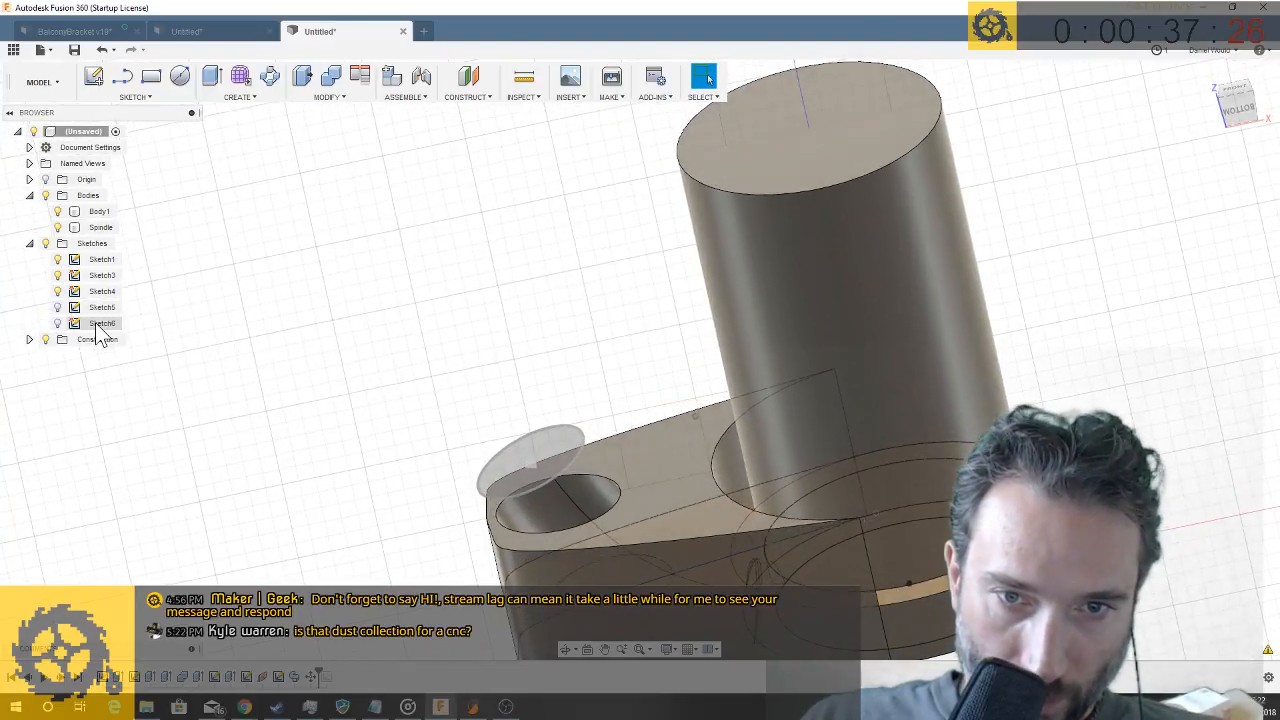
- Show the sweep profile sketch and add a 45 mm circle concentric with the 35 mm circle
{"action": "left_click", "coordinate": [58, 323]}
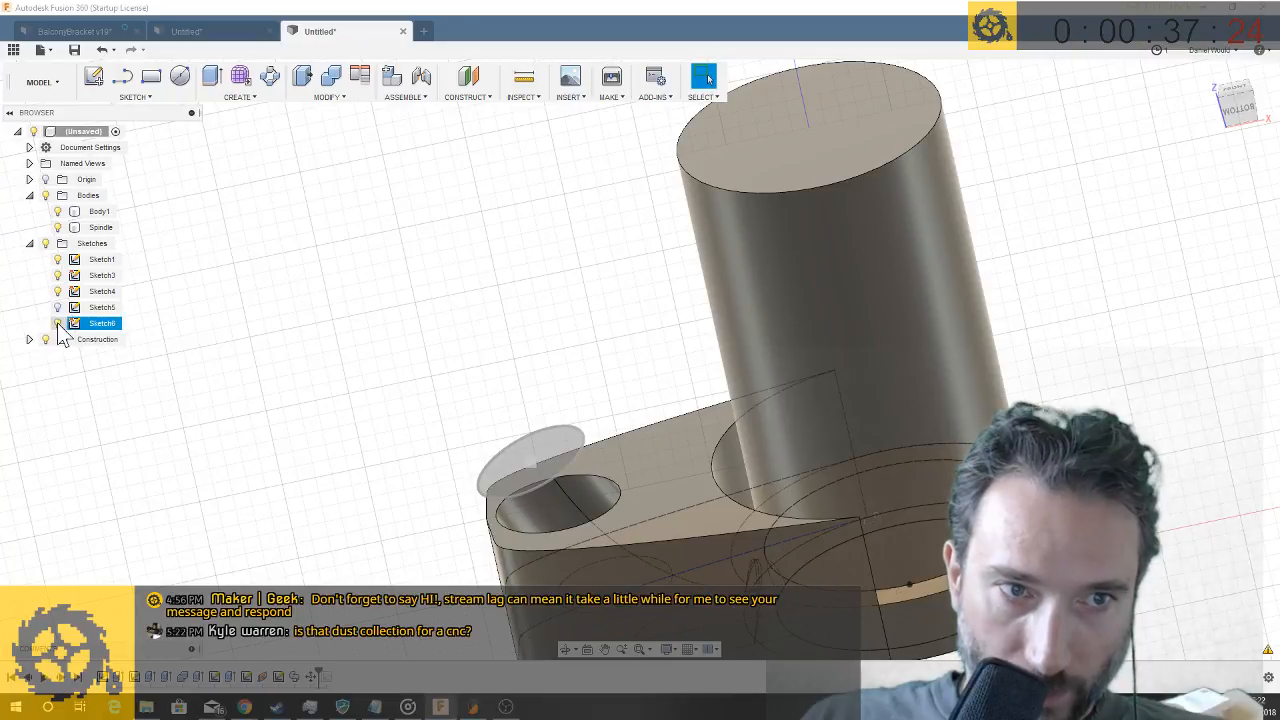
{"action": "right_click", "coordinate": [107, 324]}
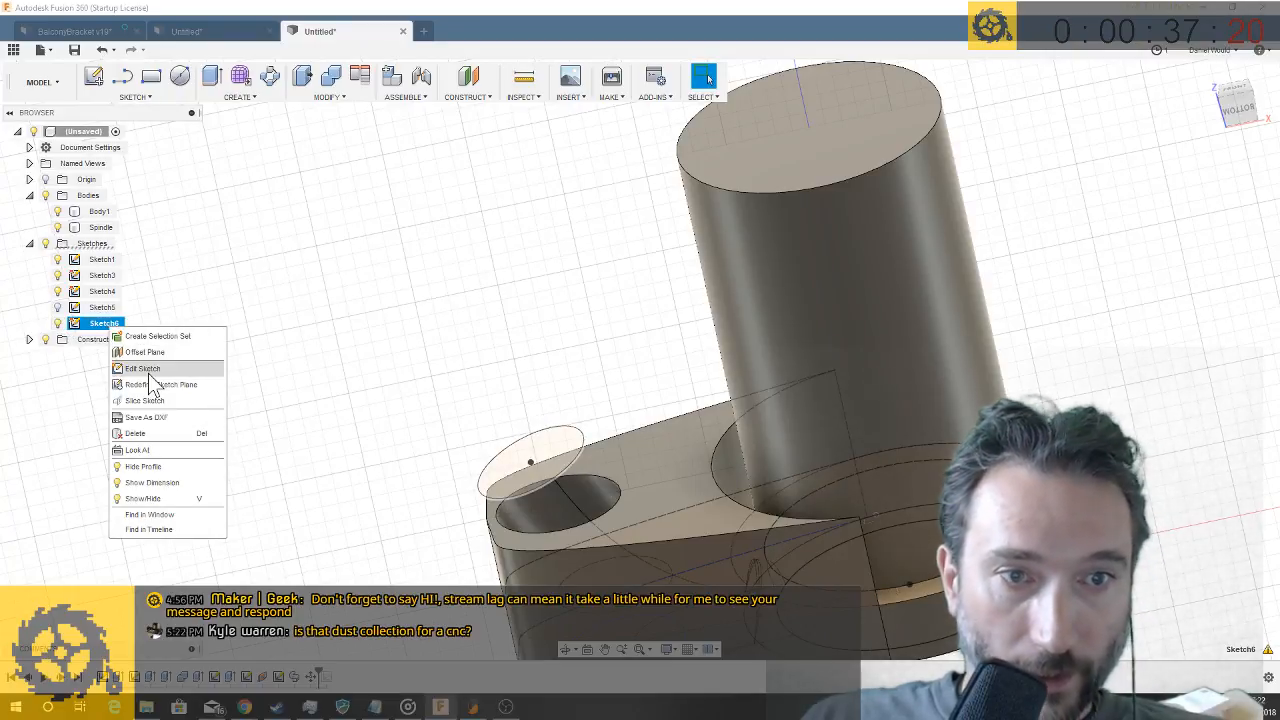
{"action": "left_click", "coordinate": [148, 372]}
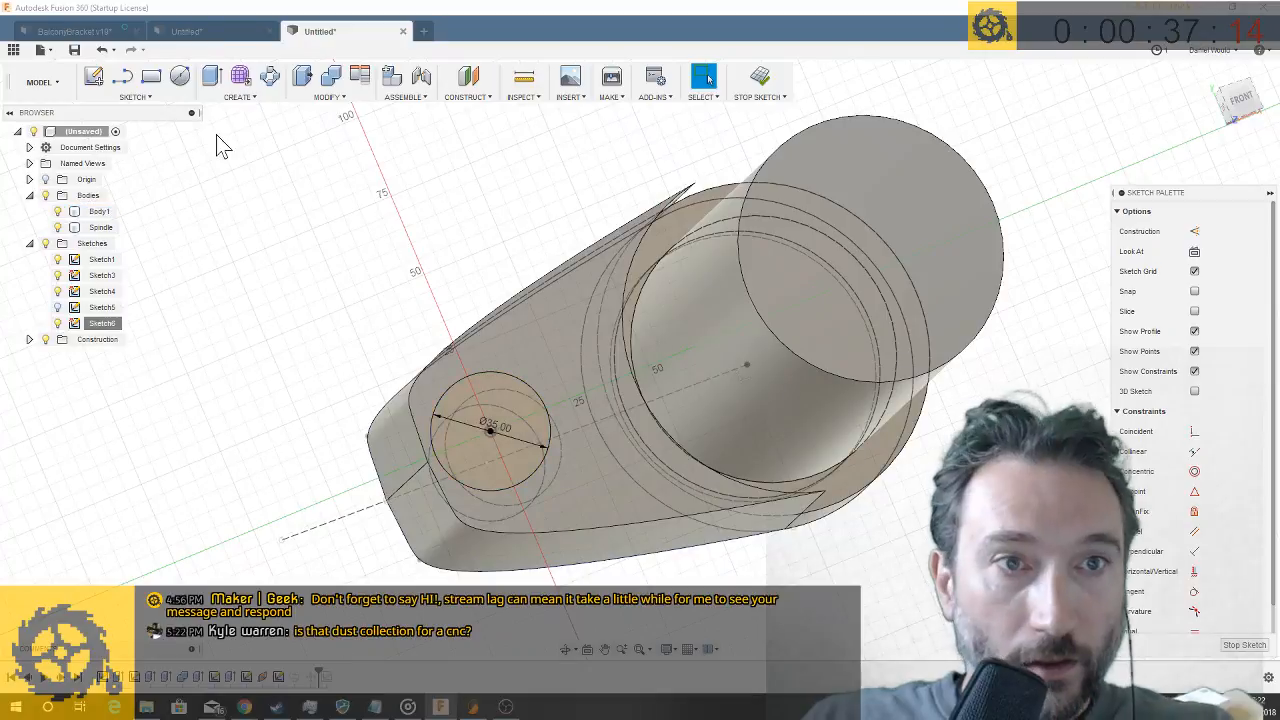
{"action": "key", "text": "c"}
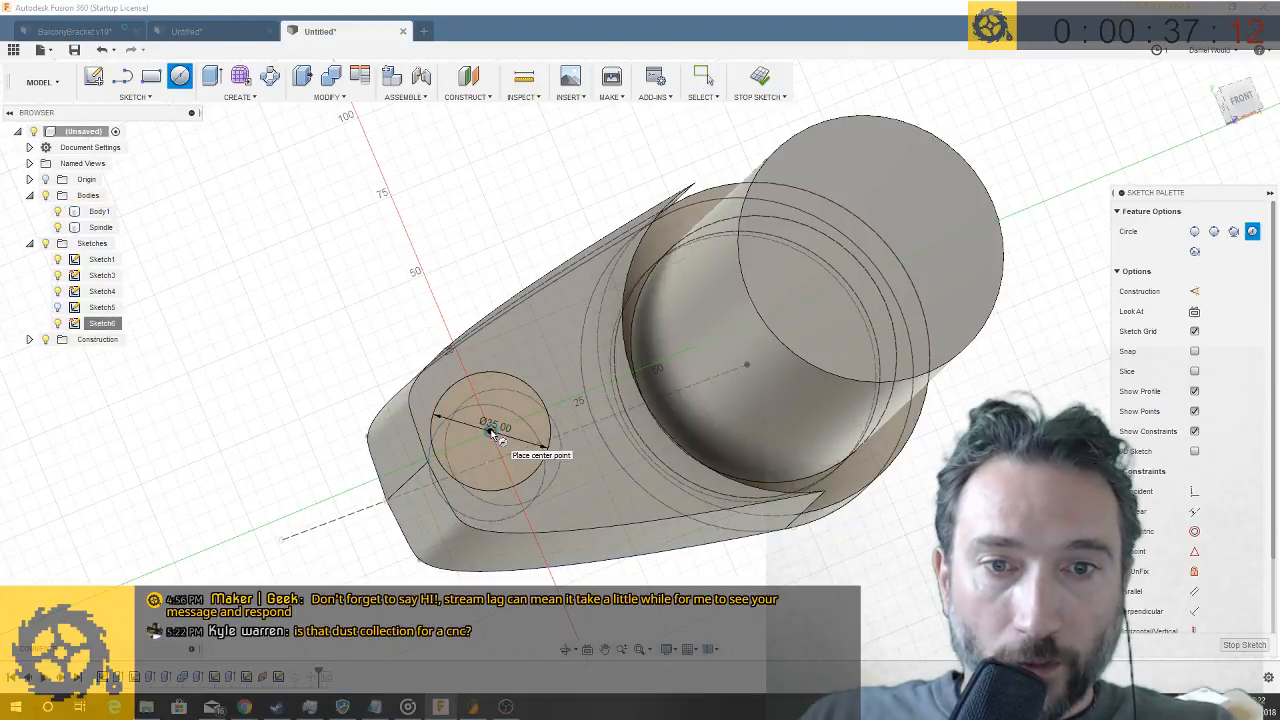
{"action": "left_click", "coordinate": [490, 430]}
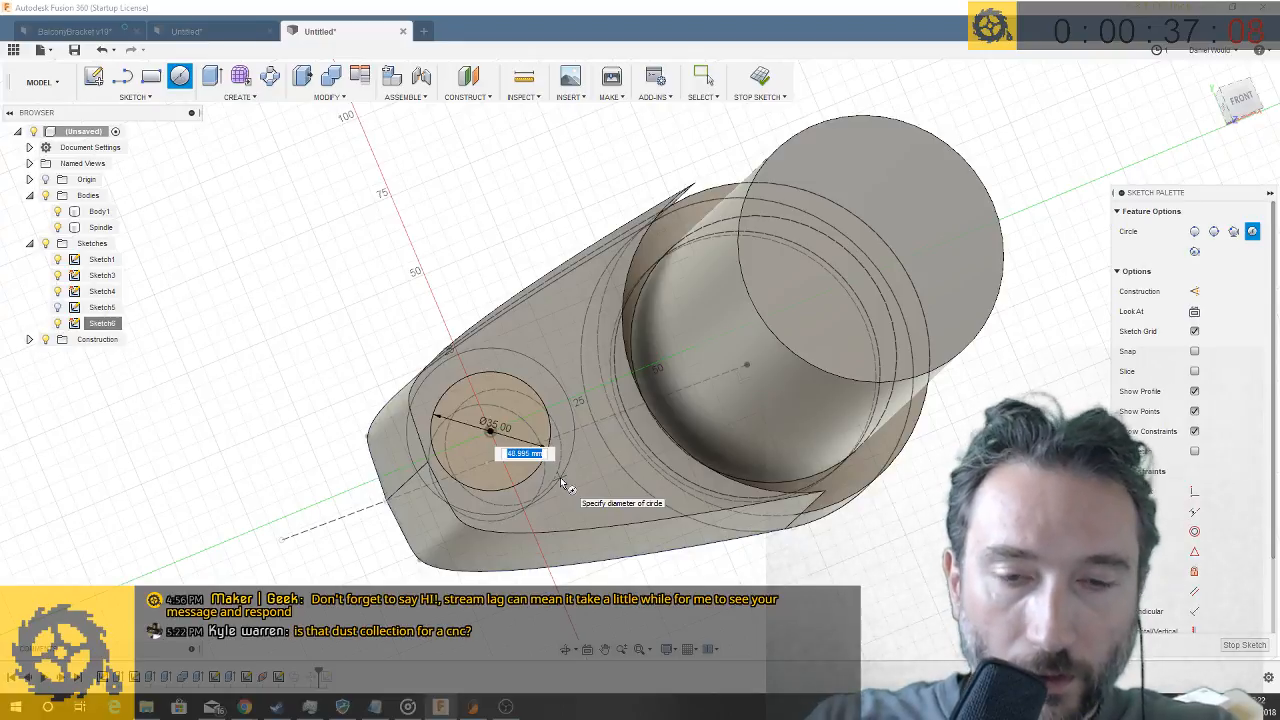
{"action": "type", "text": "45"}
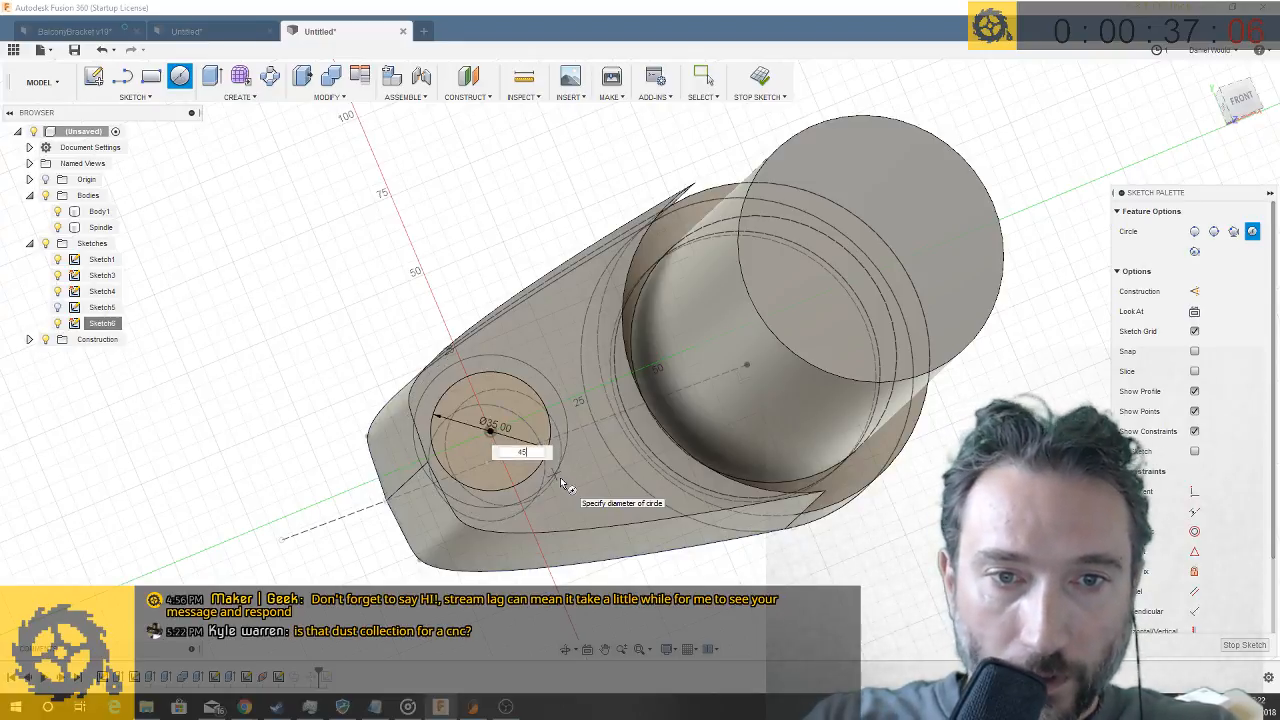
{"action": "key", "text": "Return"}
{"action": "key", "text": "Escape"}
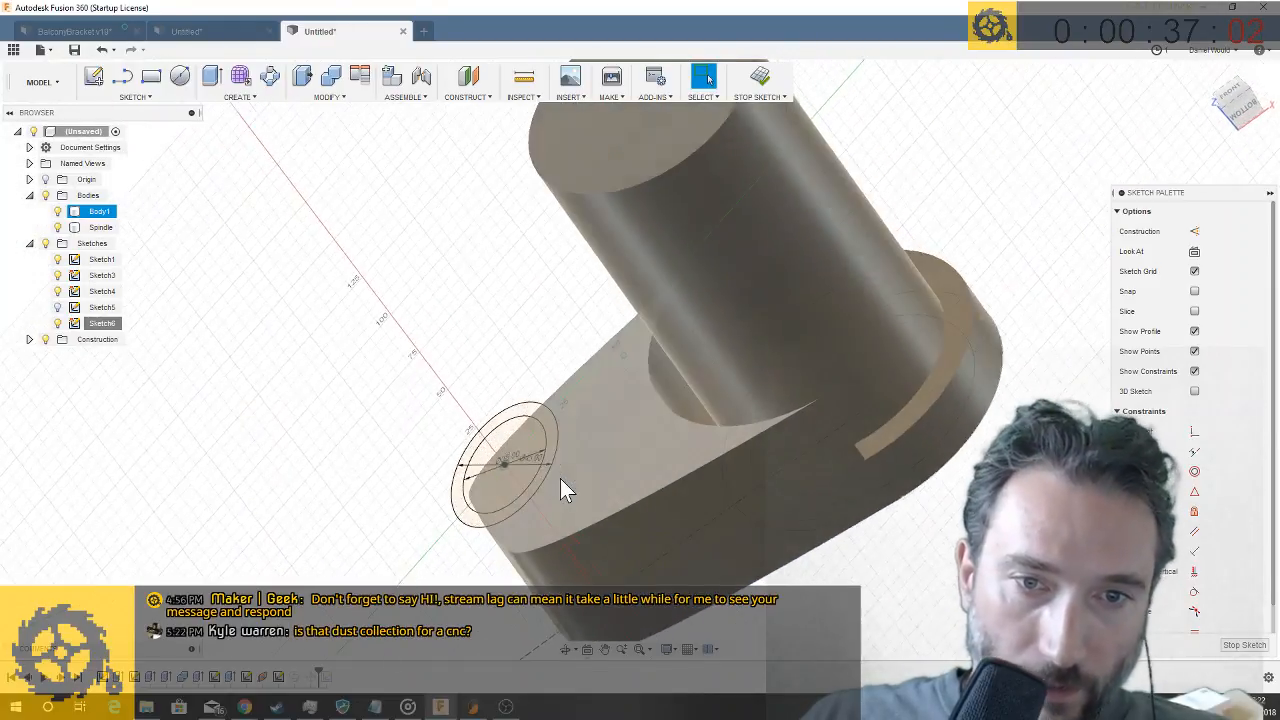
{"action": "key", "text": "q"}
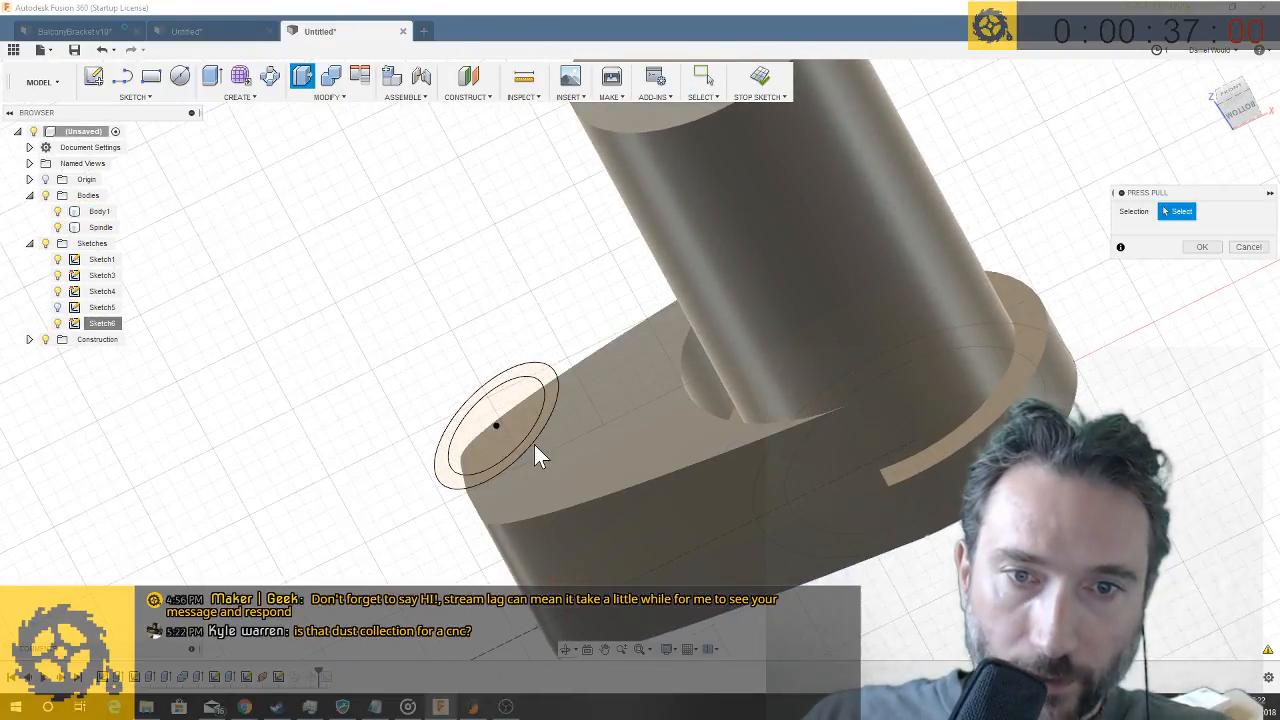
{"action": "left_click", "coordinate": [530, 446]}
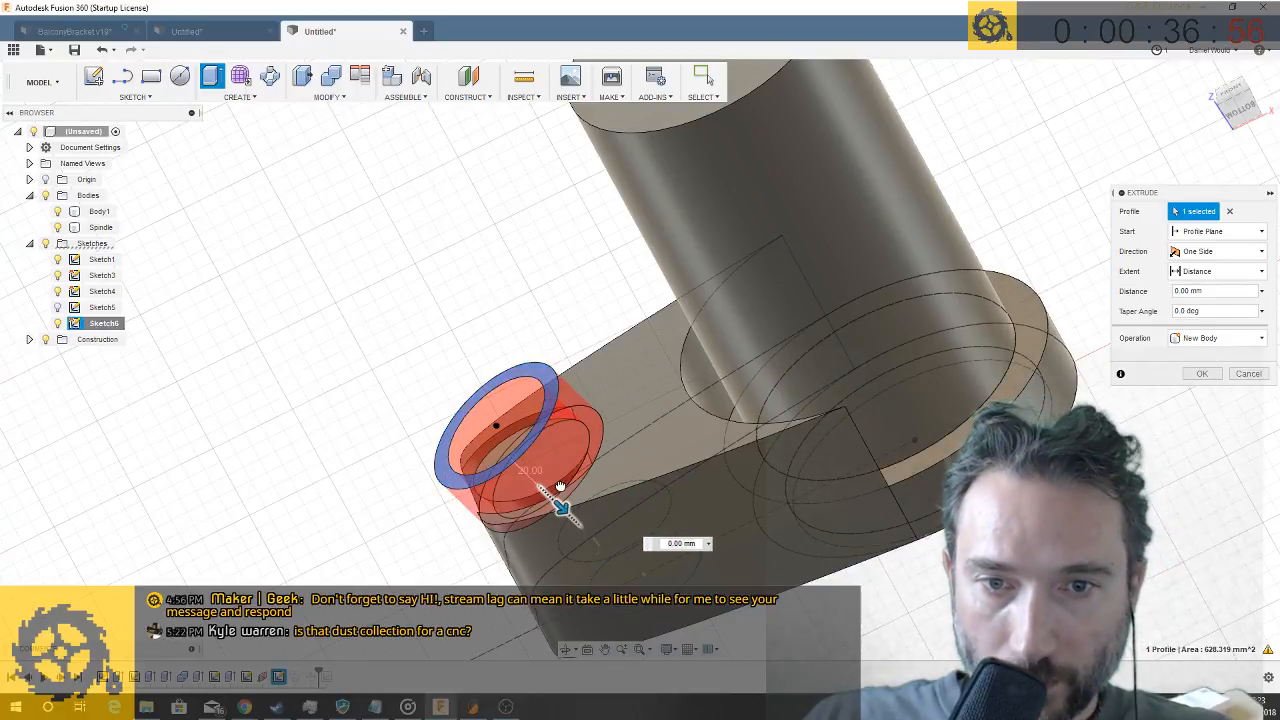
{"action": "left_click_drag", "start_coordinate": [560, 486], "coordinate": [562, 486]}
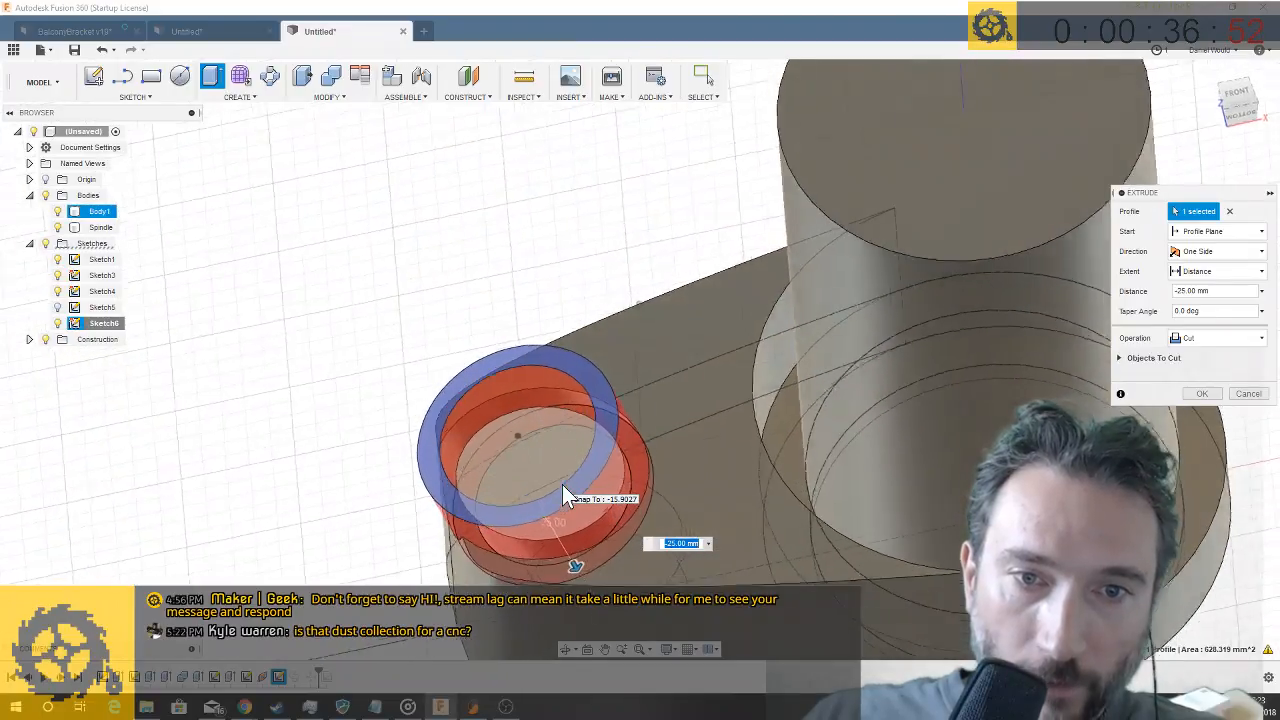
{"action": "left_click", "coordinate": [1184, 338]}
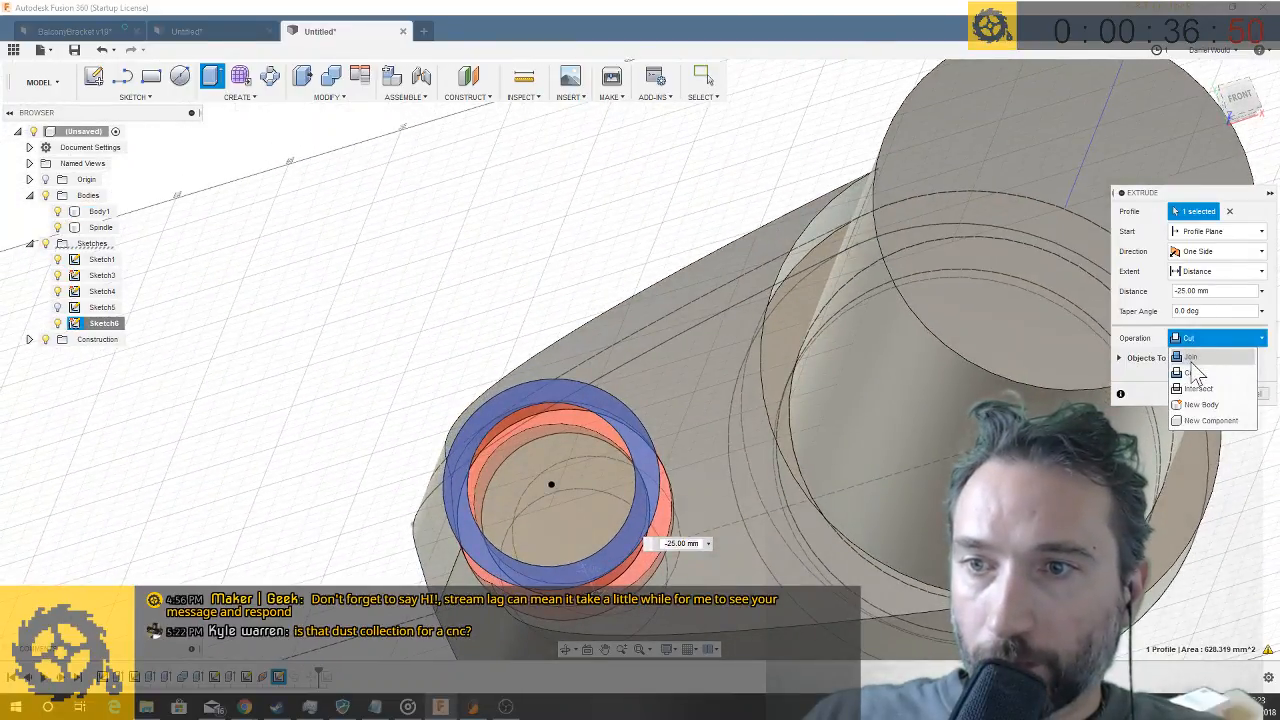
{"action": "left_click", "coordinate": [1190, 358]}
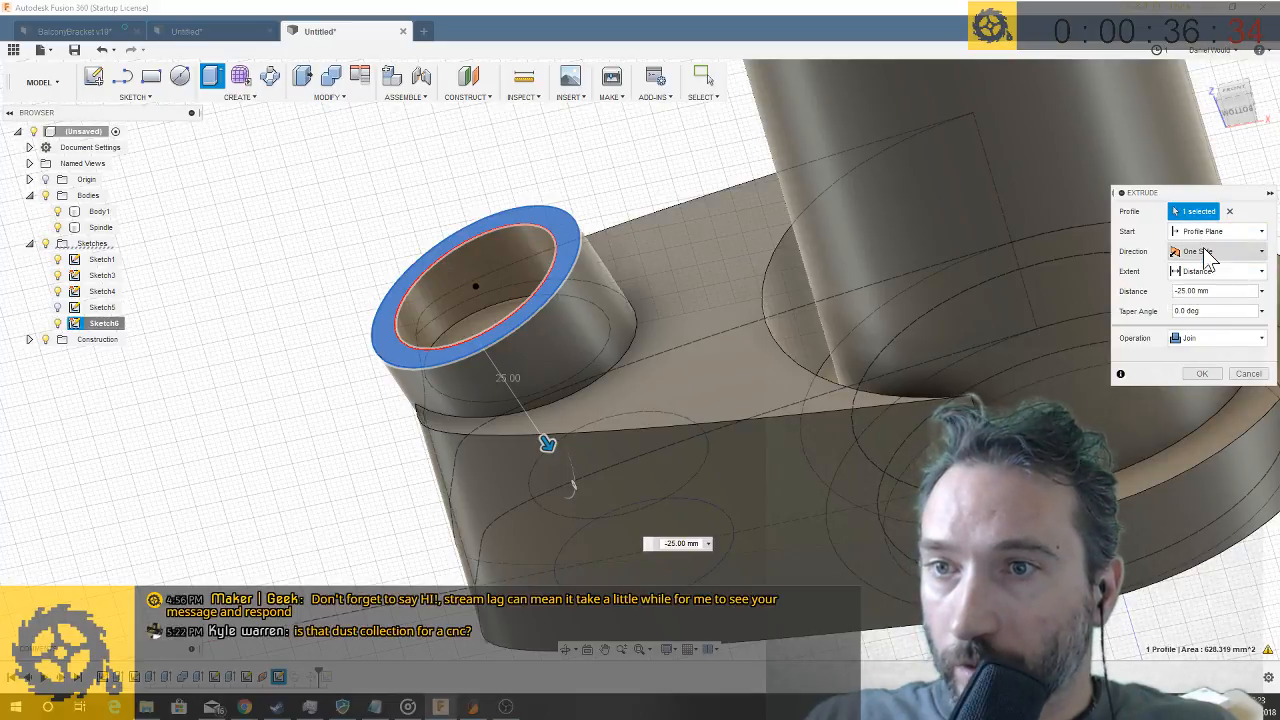
{"action": "left_click", "coordinate": [1262, 374]}
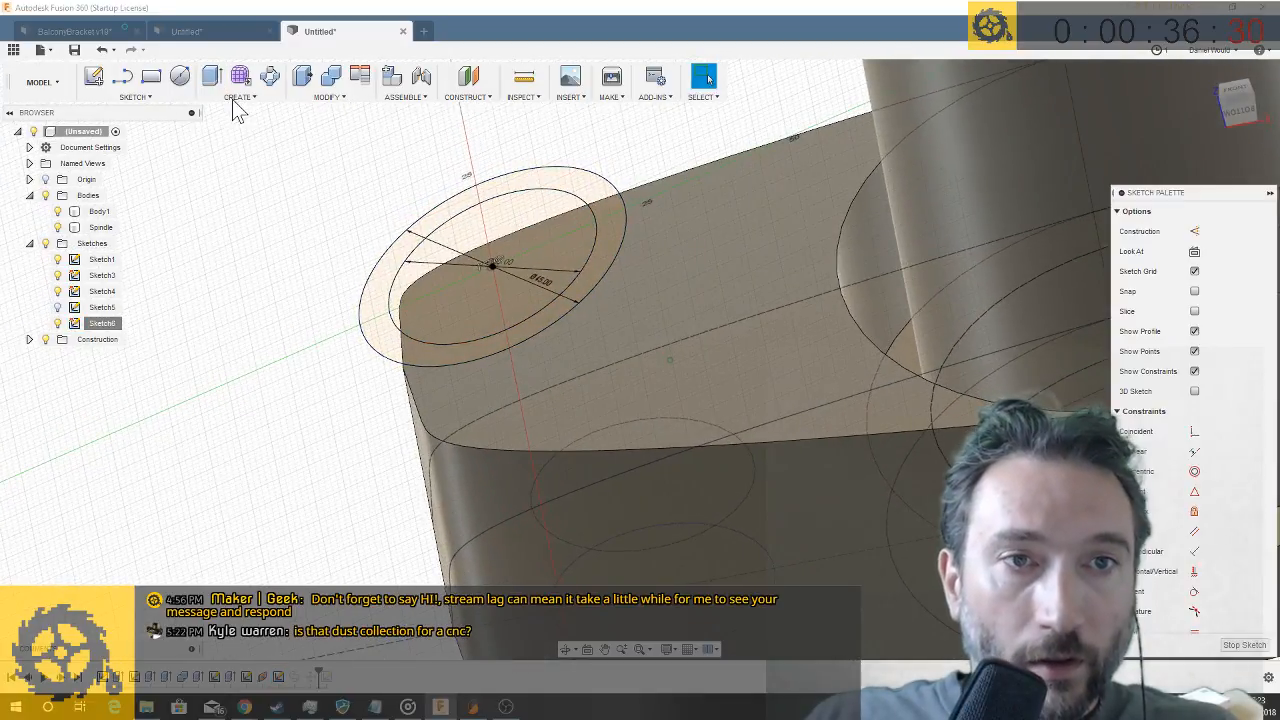
- Sweep the ring between the two circles along the spline with distances 1.00 and 0.357, perpendicular orientation and the Join operation
{"action": "left_click", "coordinate": [232, 97]}
{"action": "left_click", "coordinate": [248, 161]}
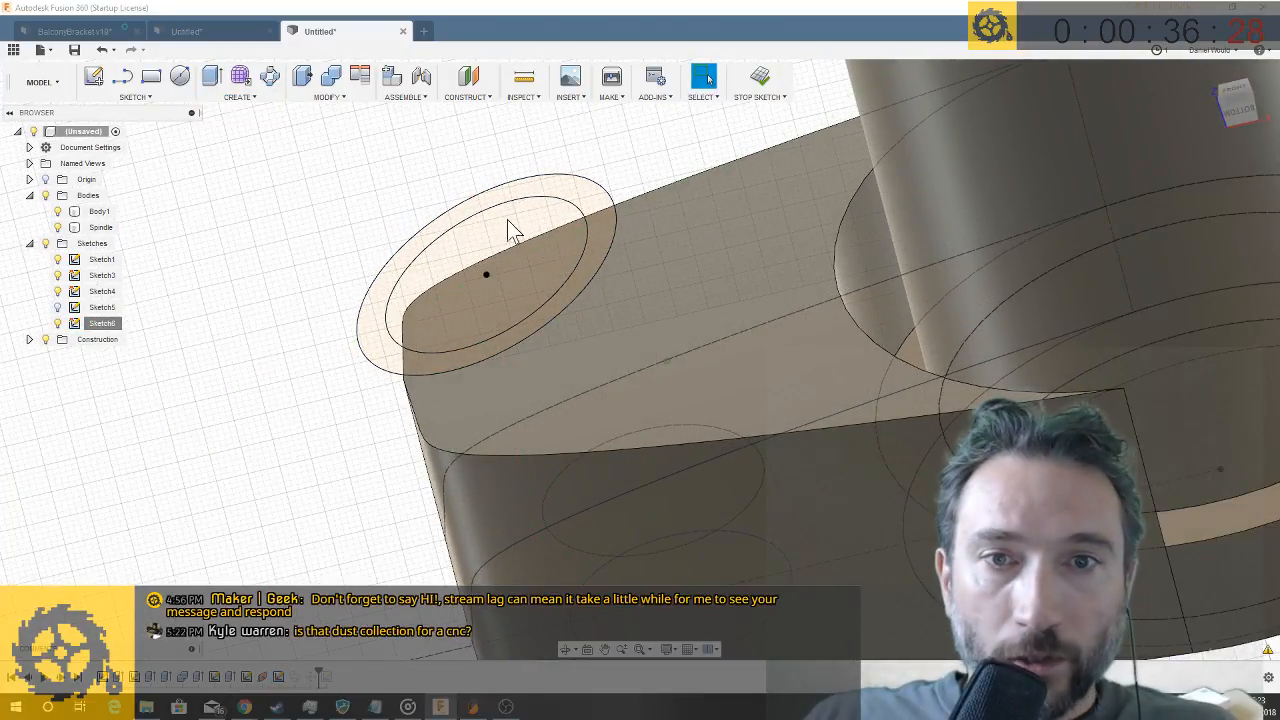
{"action": "left_click", "coordinate": [596, 263]}
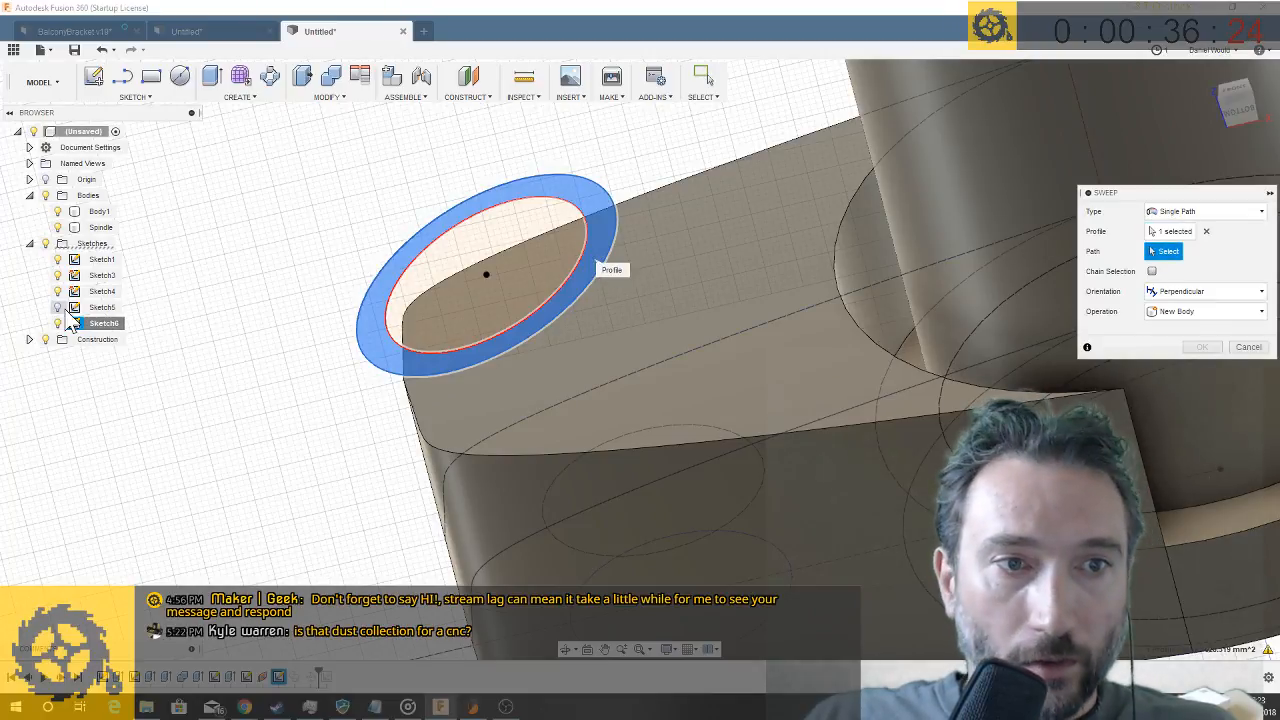
{"action": "left_click", "coordinate": [475, 257]}
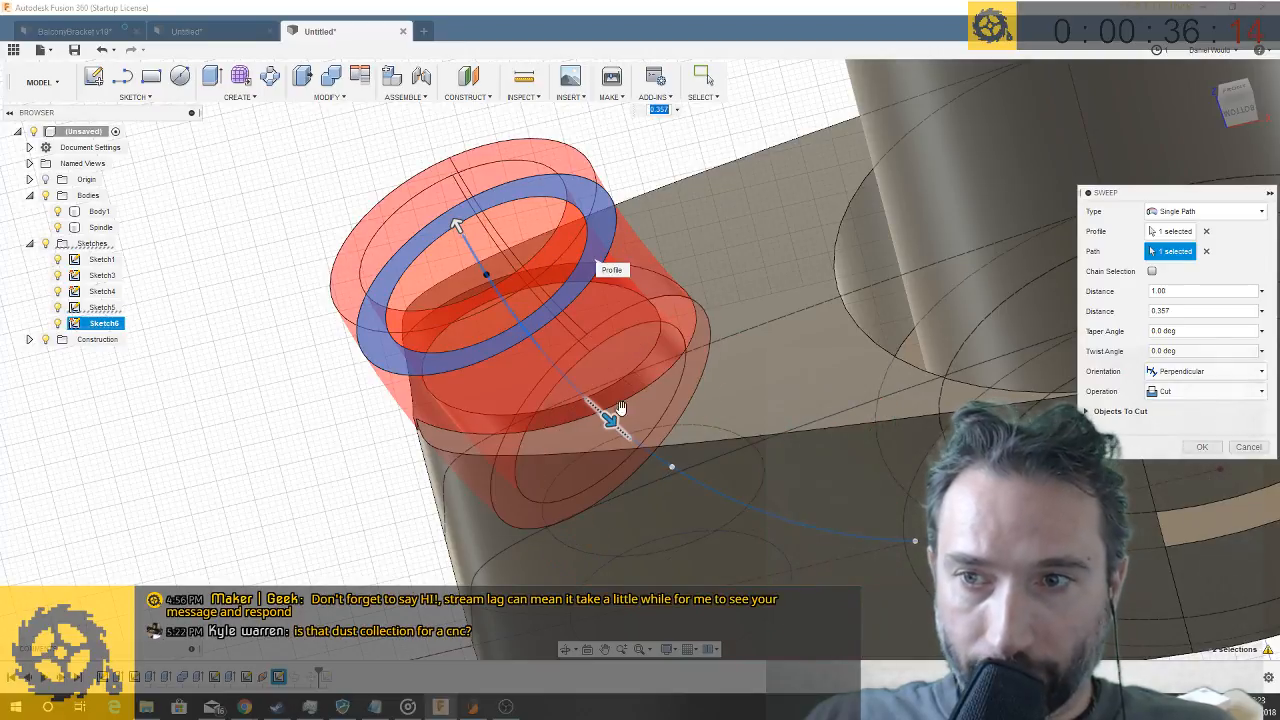
{"action": "left_click", "coordinate": [1183, 414]}
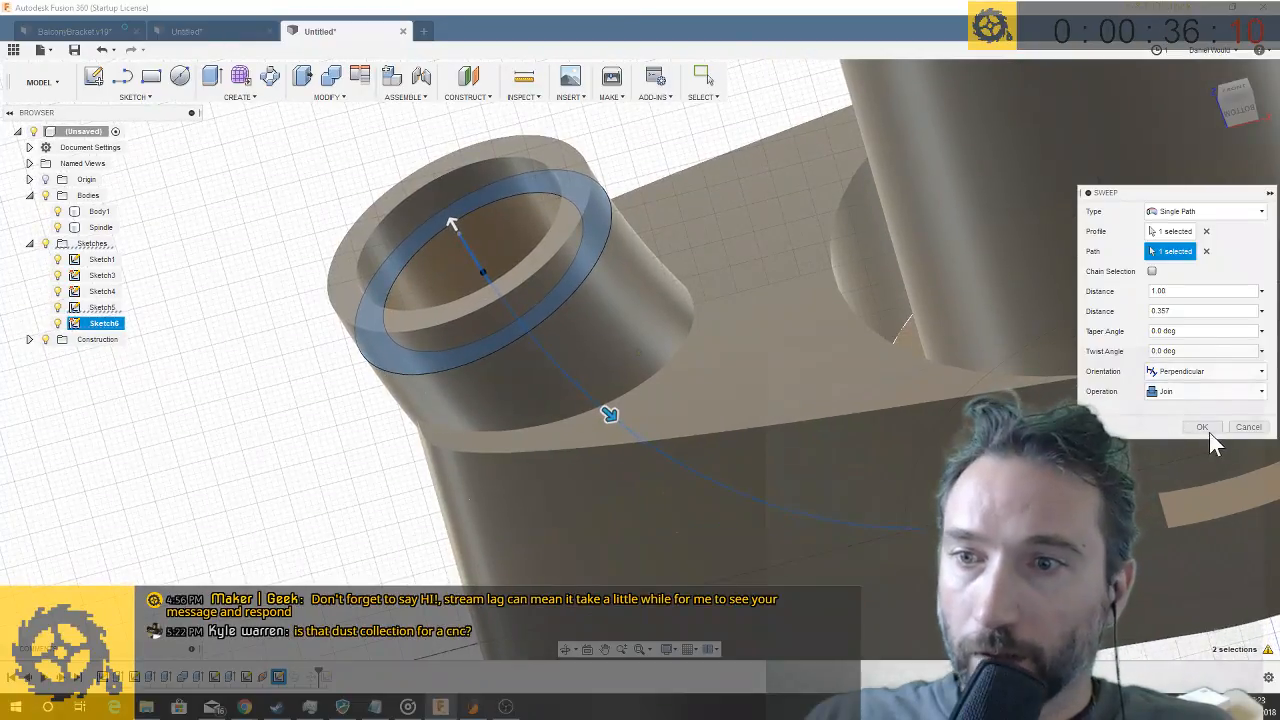
{"action": "left_click", "coordinate": [1202, 428]}
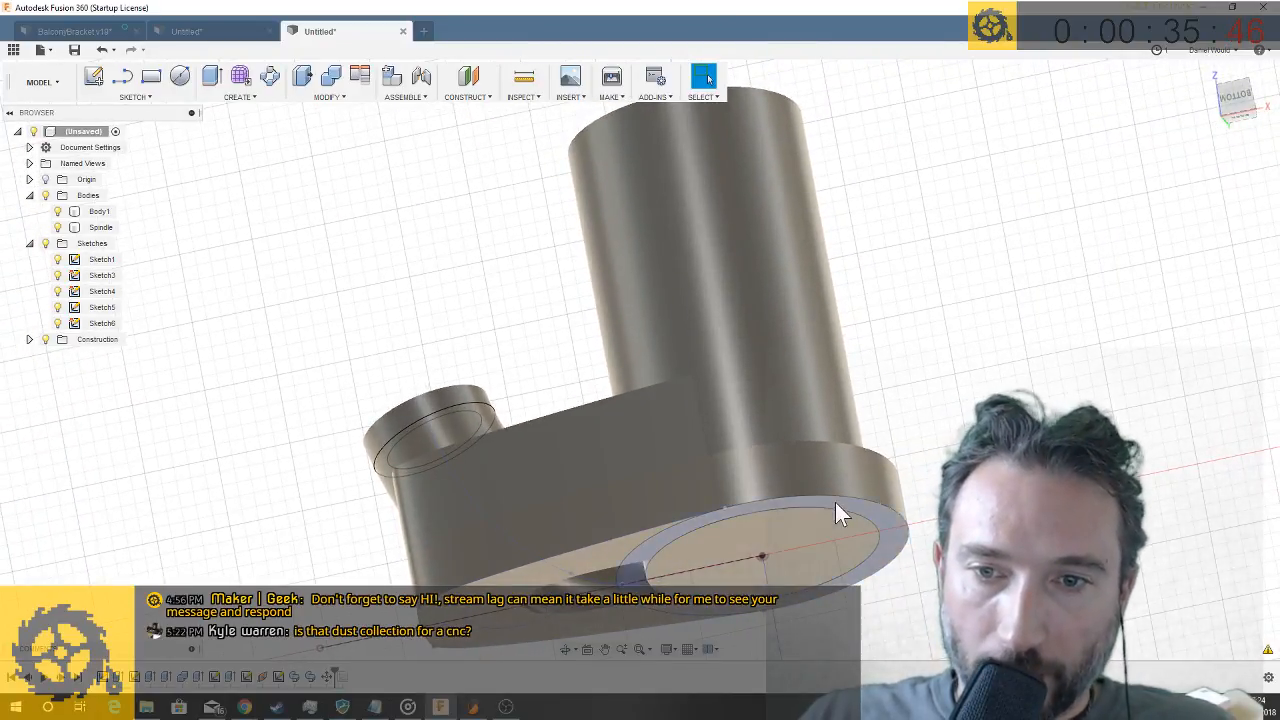
{"action": "left_click", "coordinate": [884, 526]}
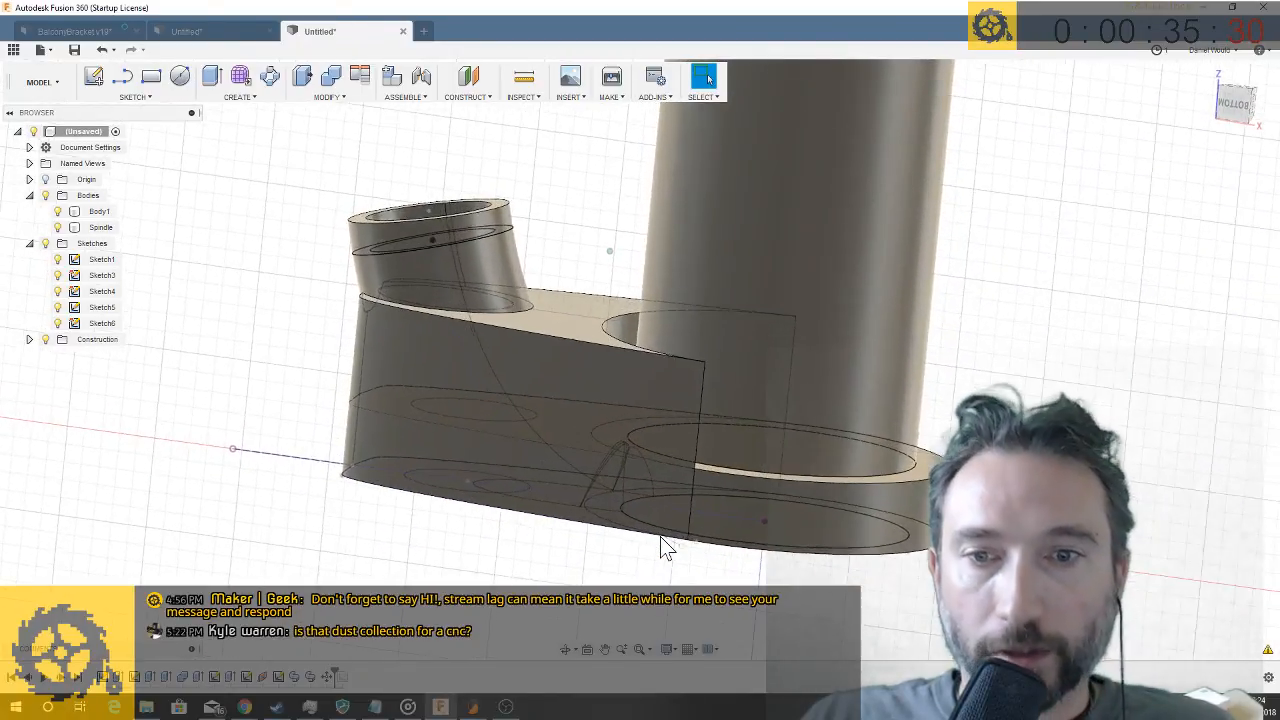
{"action": "left_click", "coordinate": [716, 398]}
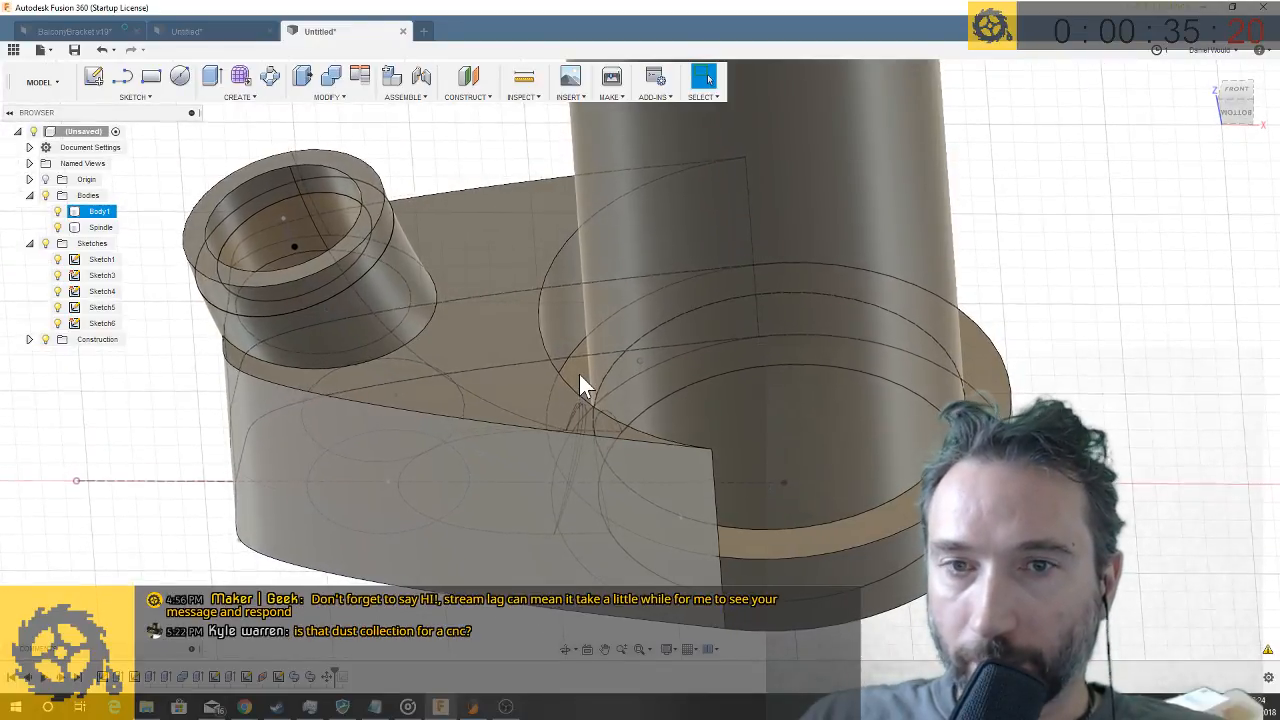
{"action": "left_click", "coordinate": [783, 333]}
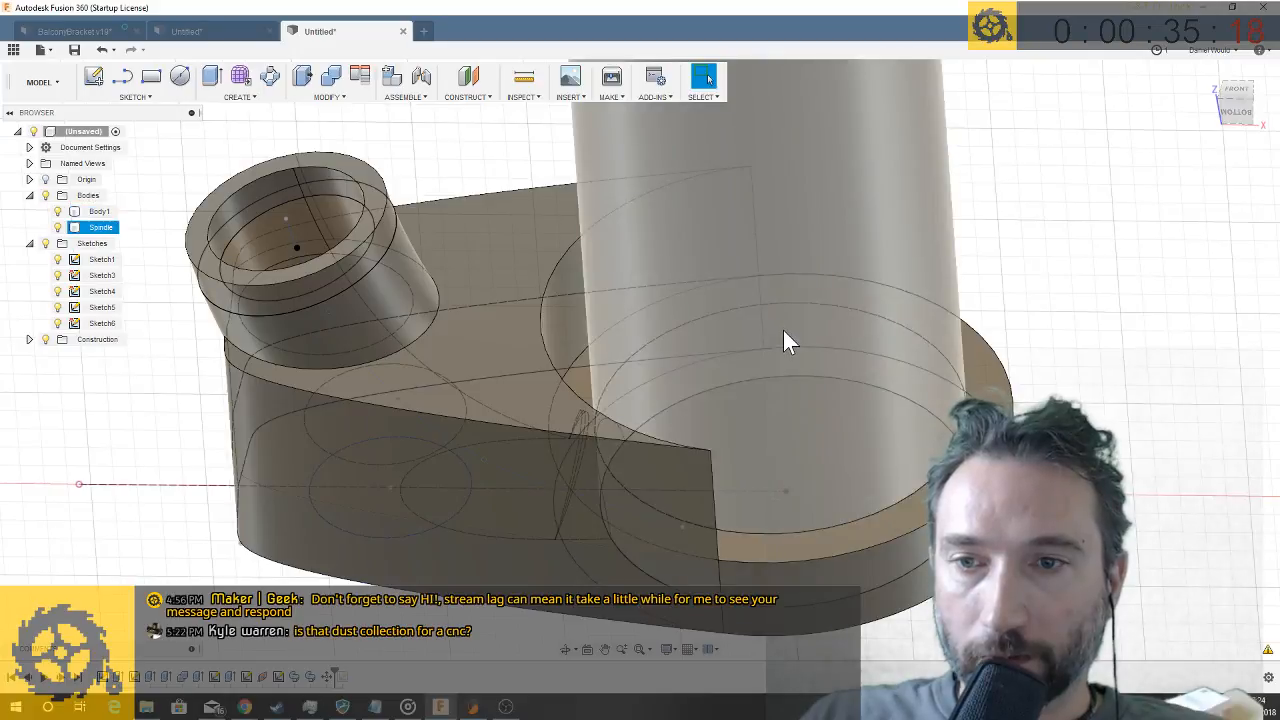
{"action": "key", "text": "Escape"}
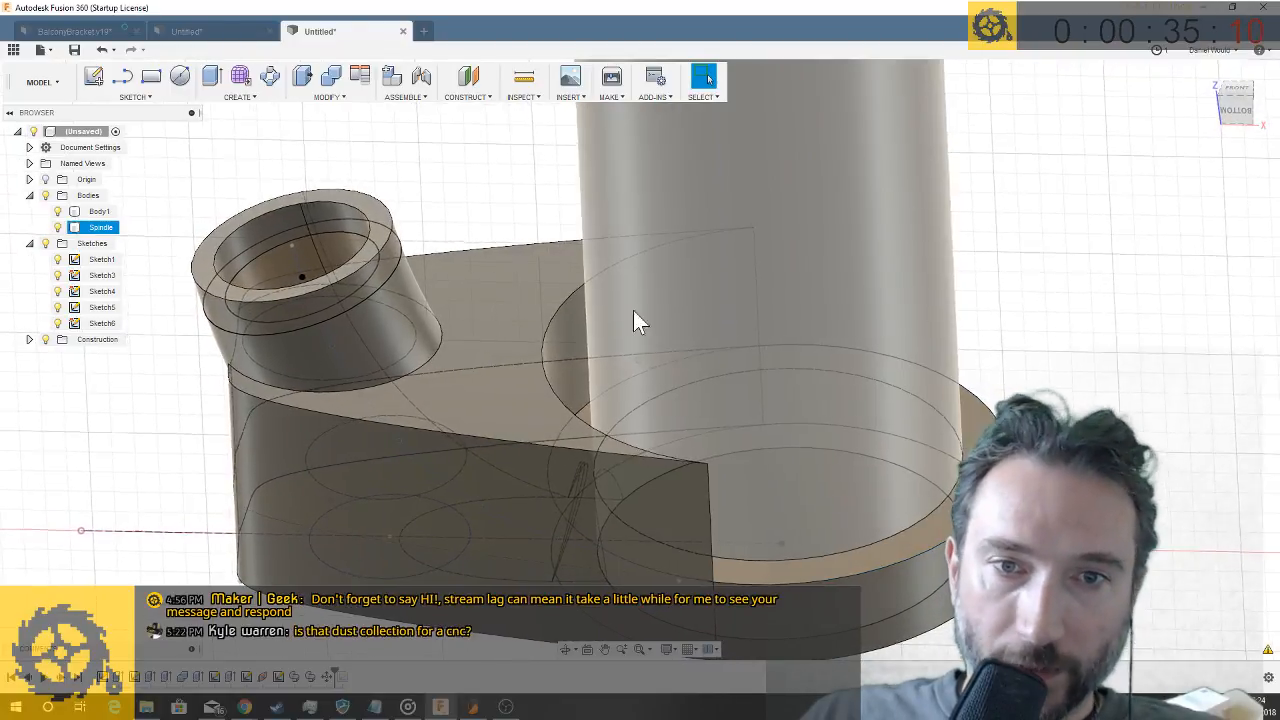
- Start a sketch on the arm face around the tube inlet and draw a center point arc from the arm's side edge to the centreline beside the ring
{"action": "left_click", "coordinate": [180, 80]}
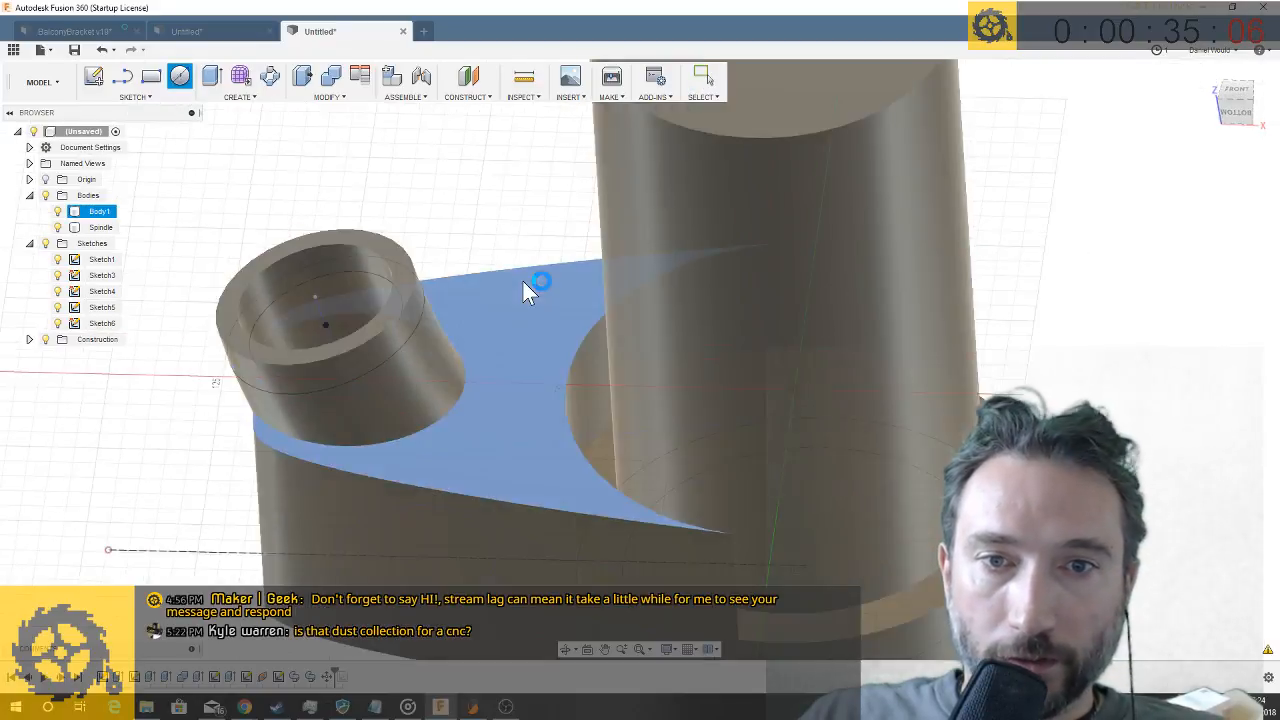
{"action": "left_click", "coordinate": [524, 284]}
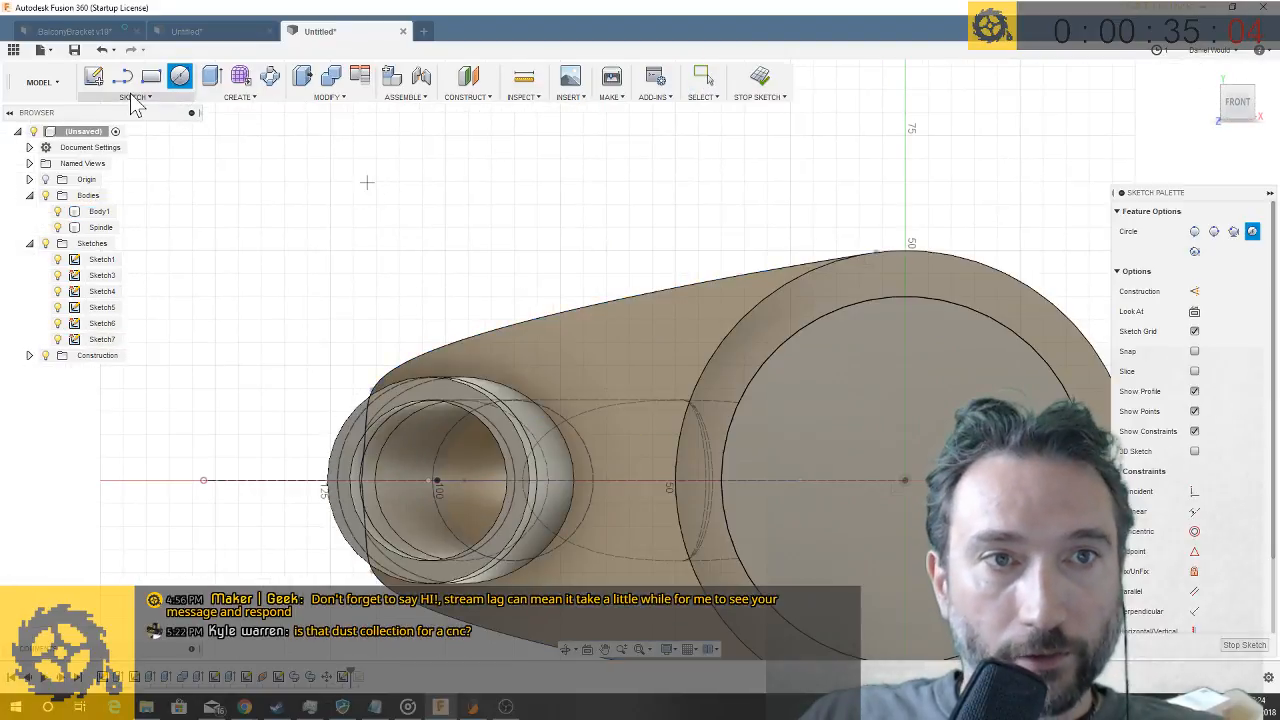
{"action": "left_click", "coordinate": [141, 99]}
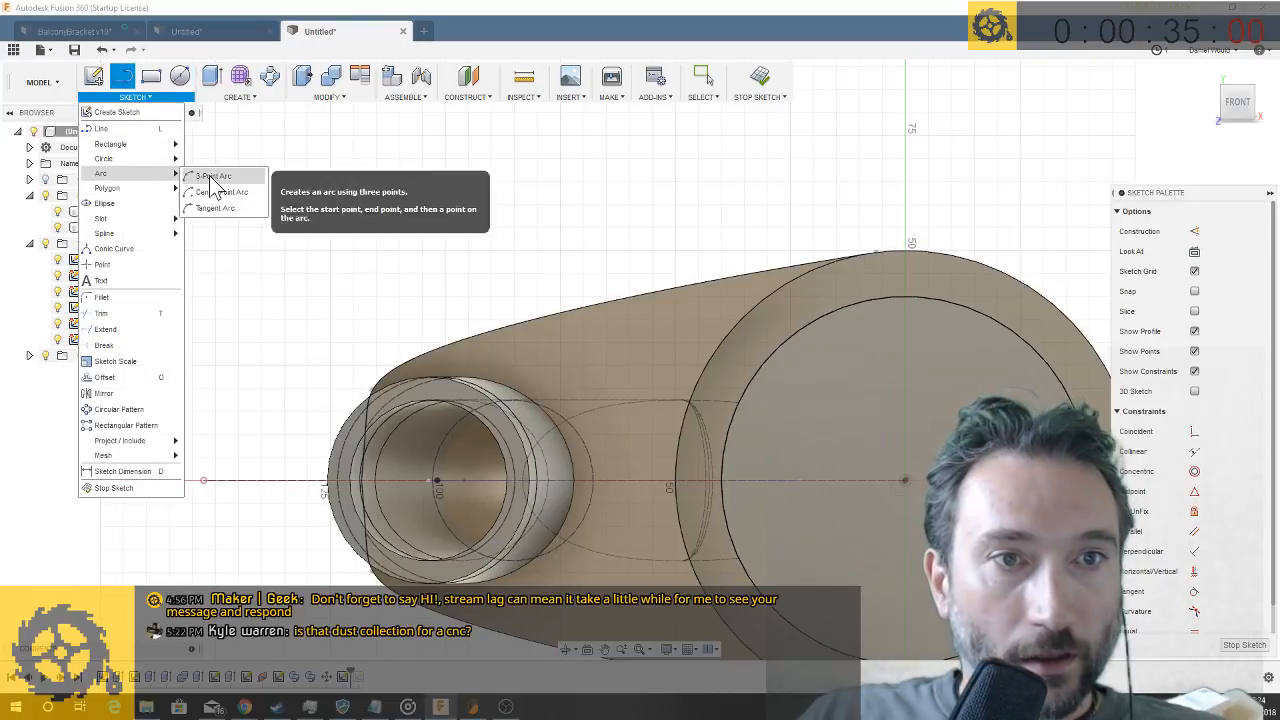
{"action": "left_click", "coordinate": [210, 178]}
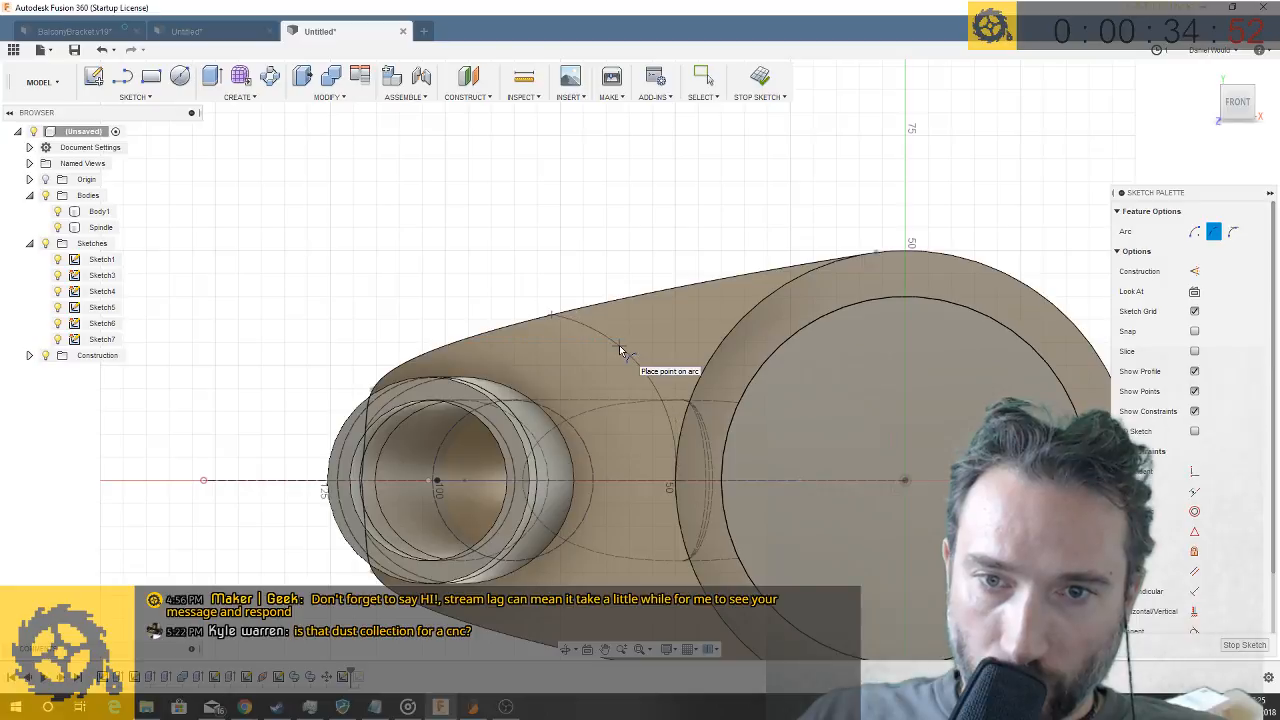
{"action": "left_click", "coordinate": [150, 97]}
{"action": "left_click", "coordinate": [150, 394]}
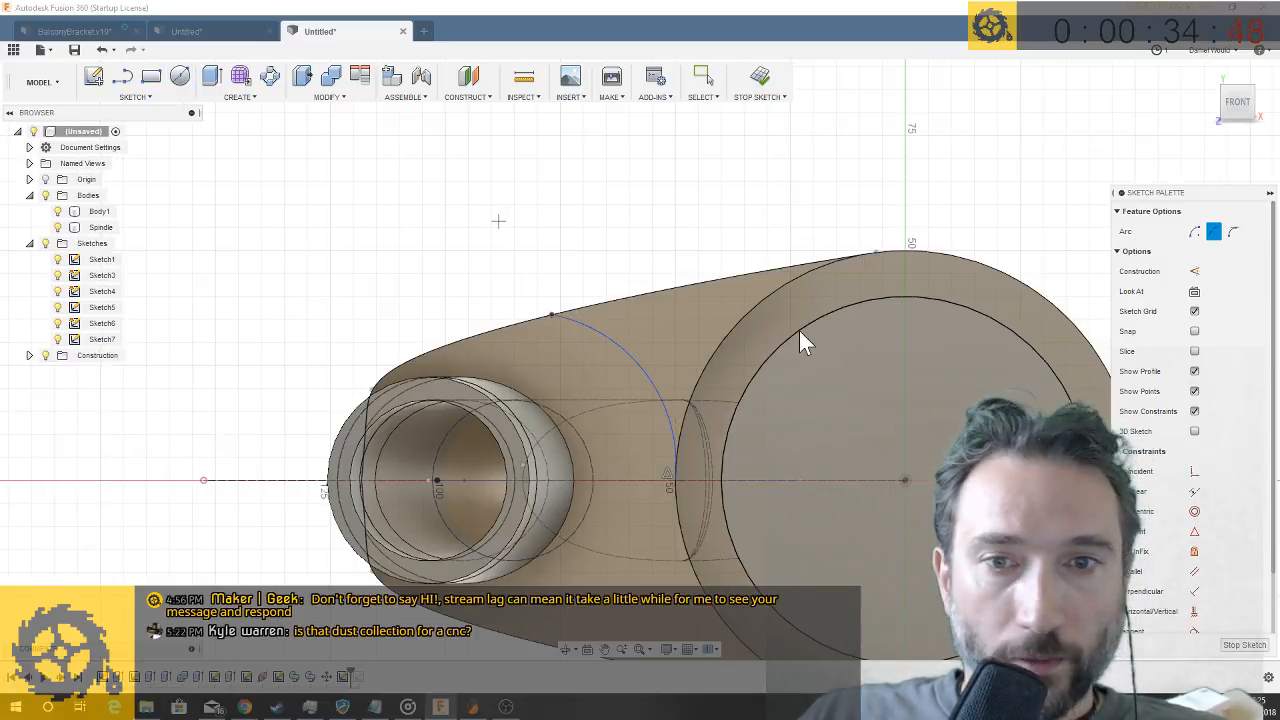
{"action": "left_click", "coordinate": [637, 364]}
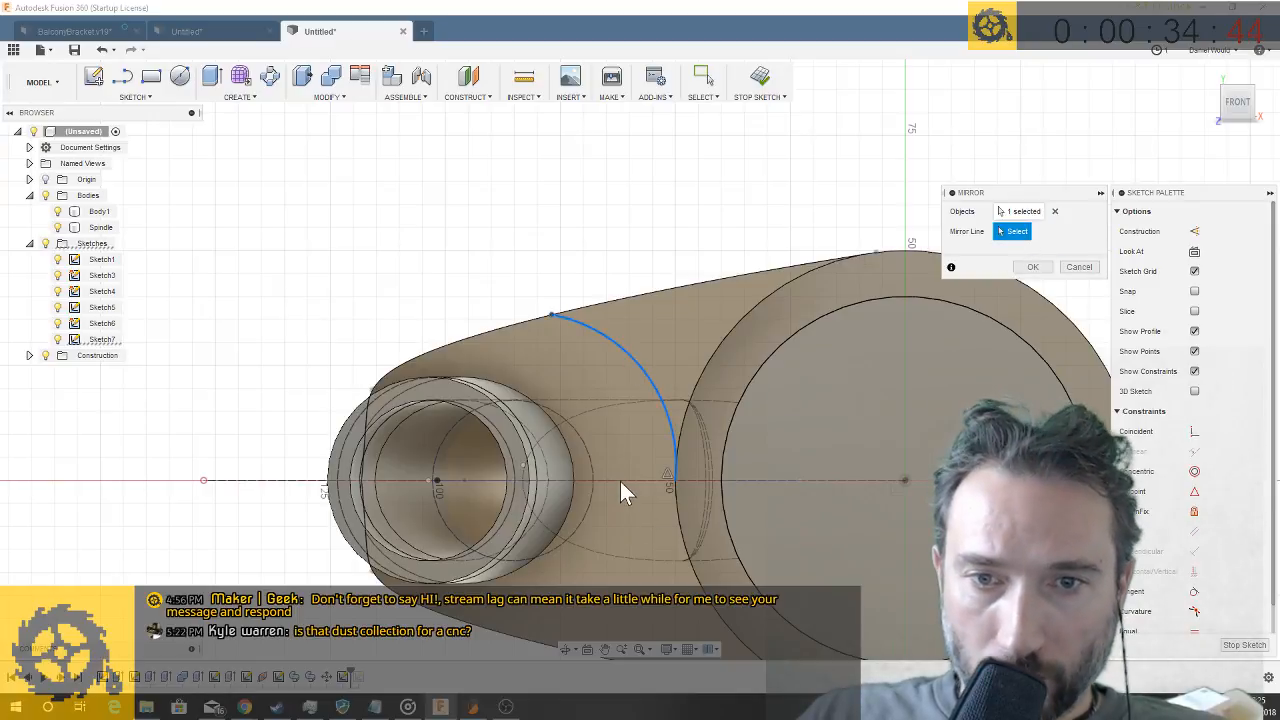
{"action": "middle_click_drag", "start_coordinate": [622, 478], "coordinate": [621, 498], "text": "shift"}
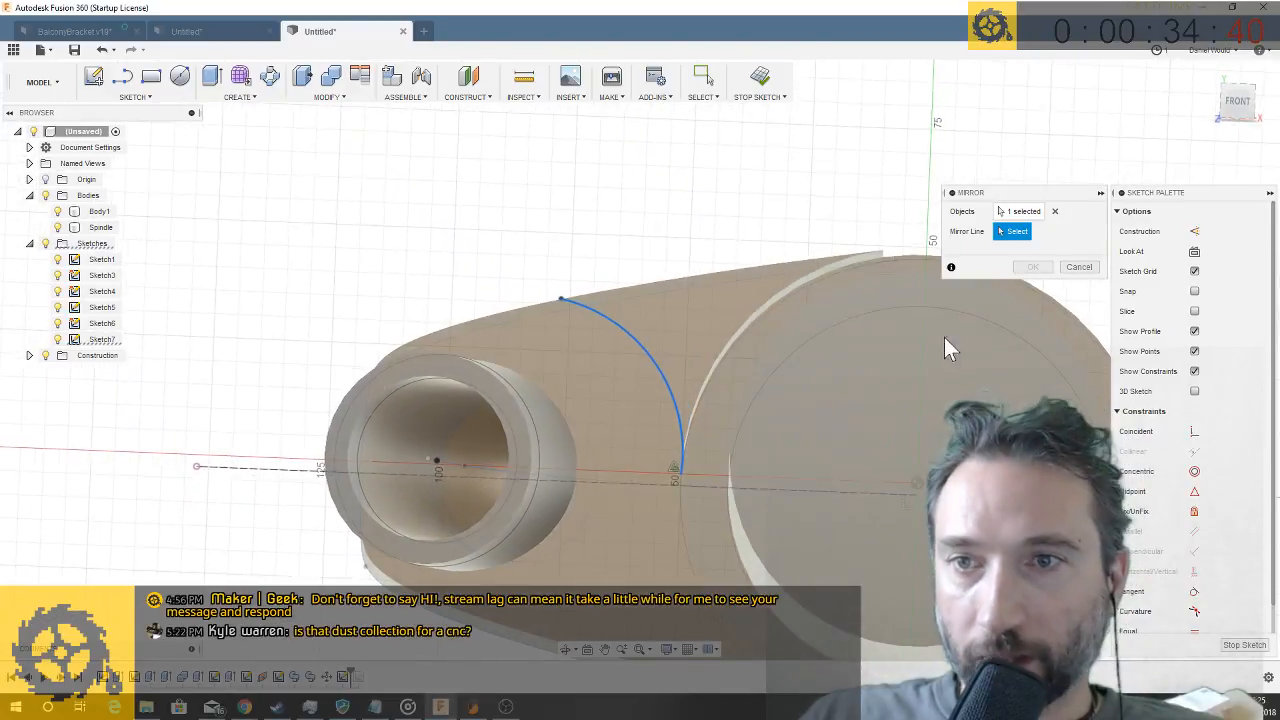
{"action": "left_click", "coordinate": [1079, 267]}
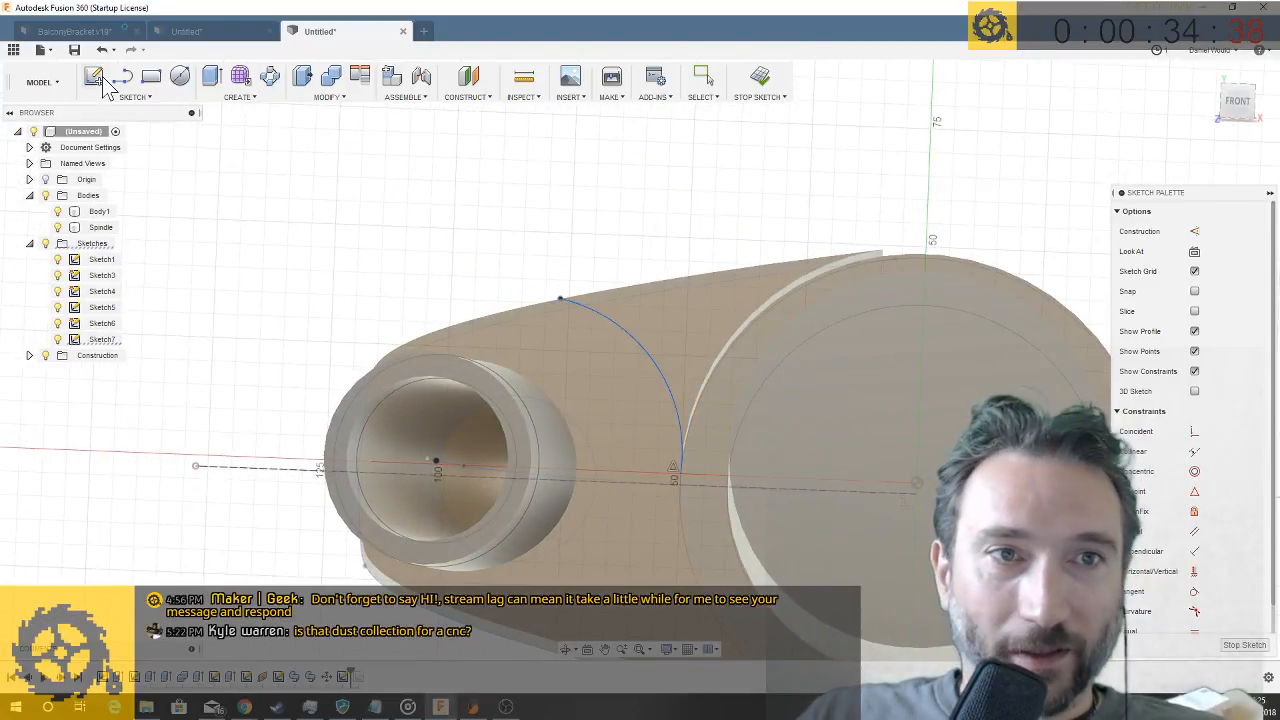
- Draw a construction line about 130 mm long from the ring's centre along the arm's centreline past the tube inlet
{"action": "left_click", "coordinate": [137, 97]}
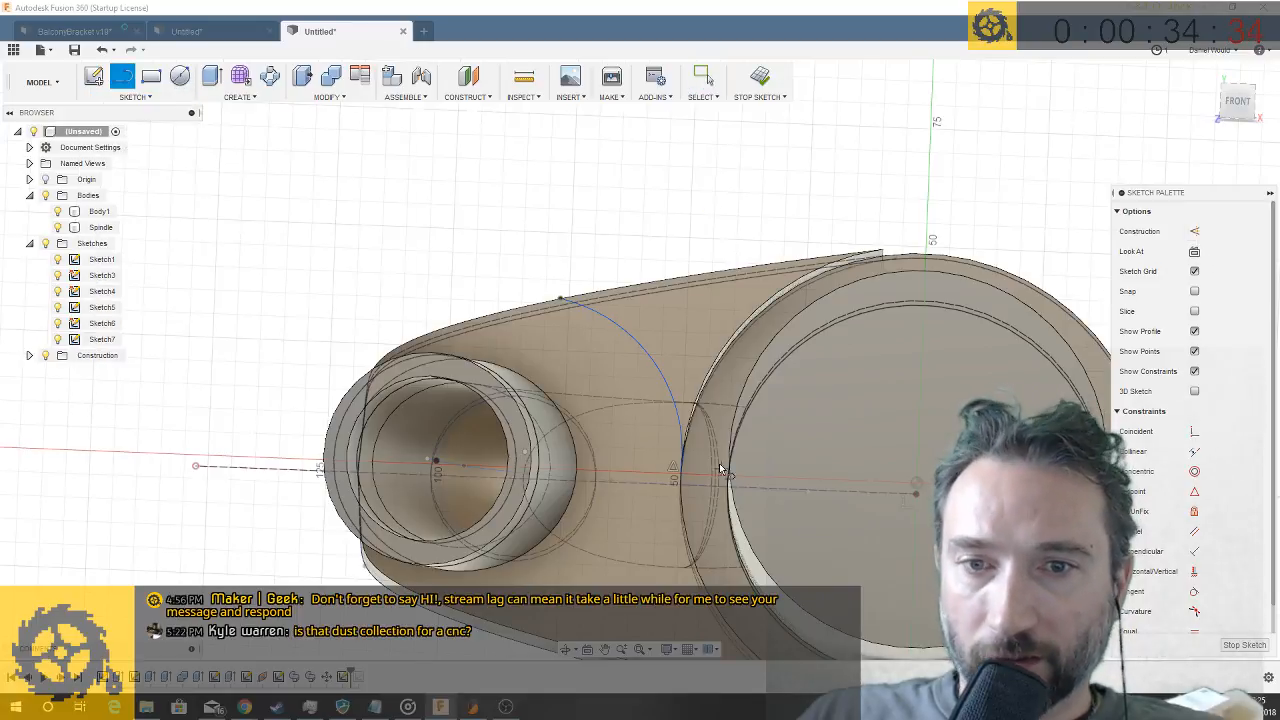
{"action": "key", "text": "x"}
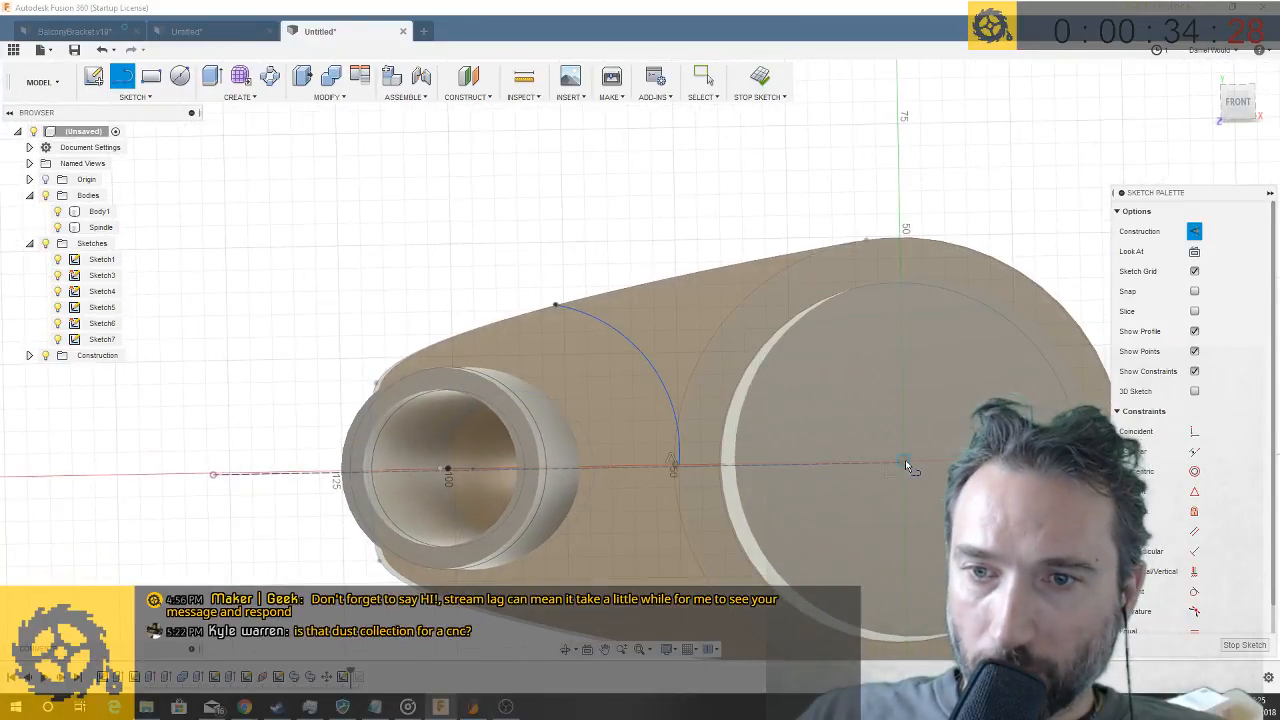
{"action": "left_click", "coordinate": [905, 463]}
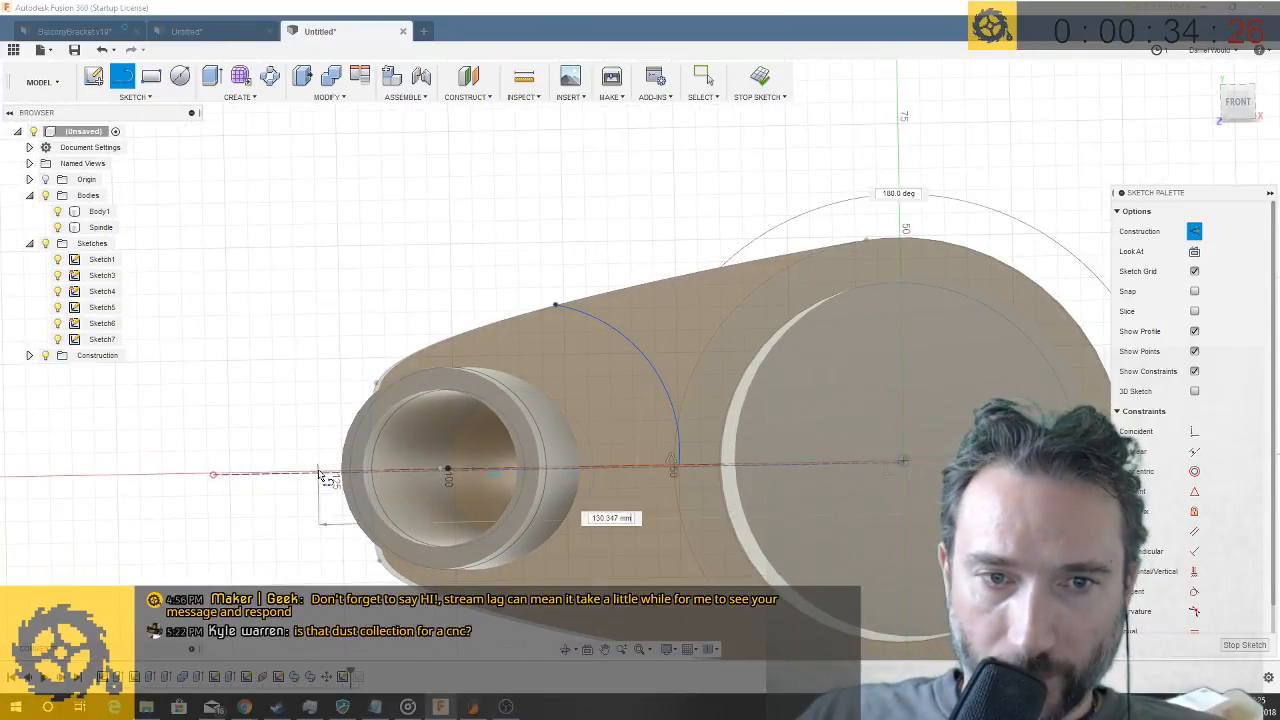
{"action": "left_click", "coordinate": [320, 474]}
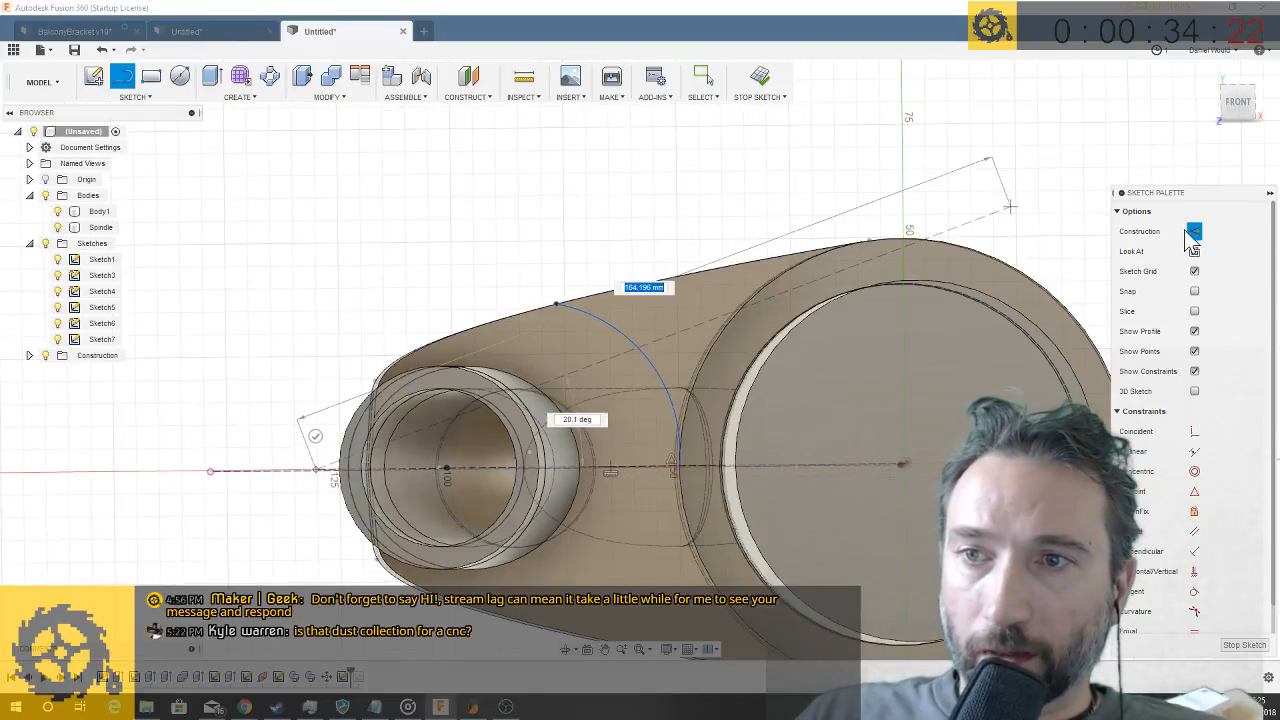
- Mirror the arc about the construction line to the other side of the arm
{"action": "left_click", "coordinate": [128, 97]}
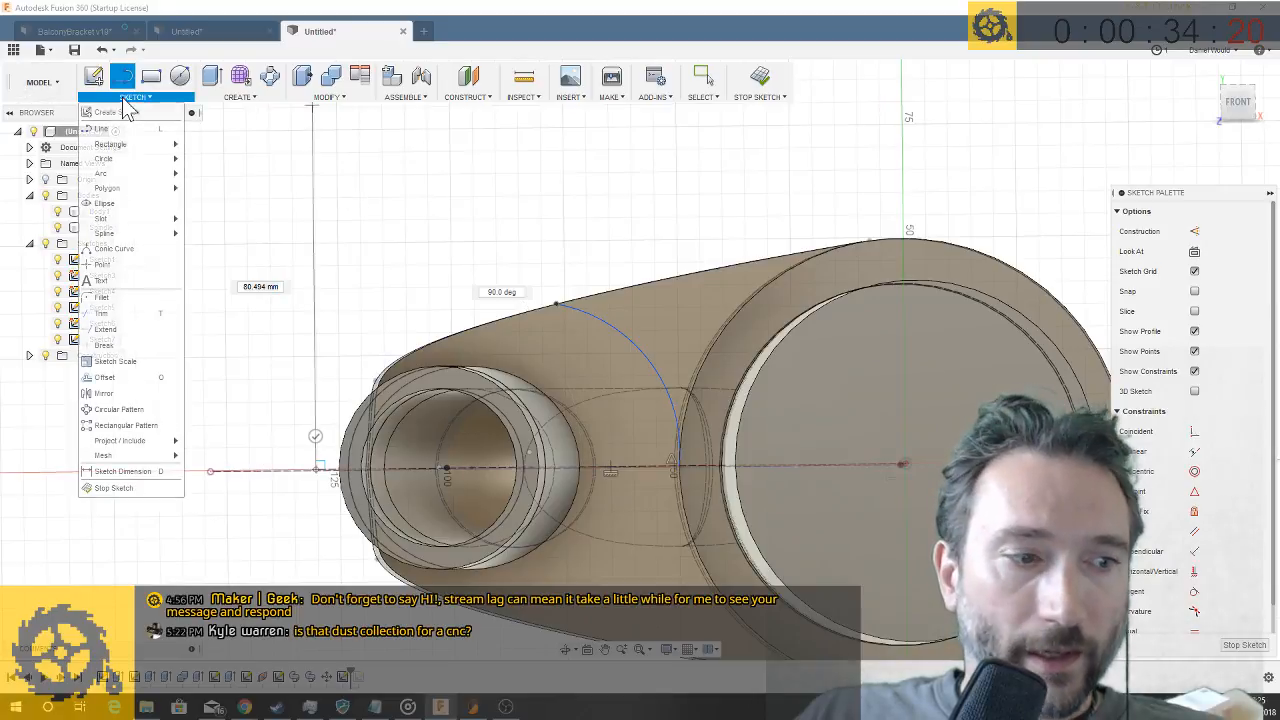
{"action": "left_click", "coordinate": [115, 393]}
{"action": "left_click", "coordinate": [641, 352]}
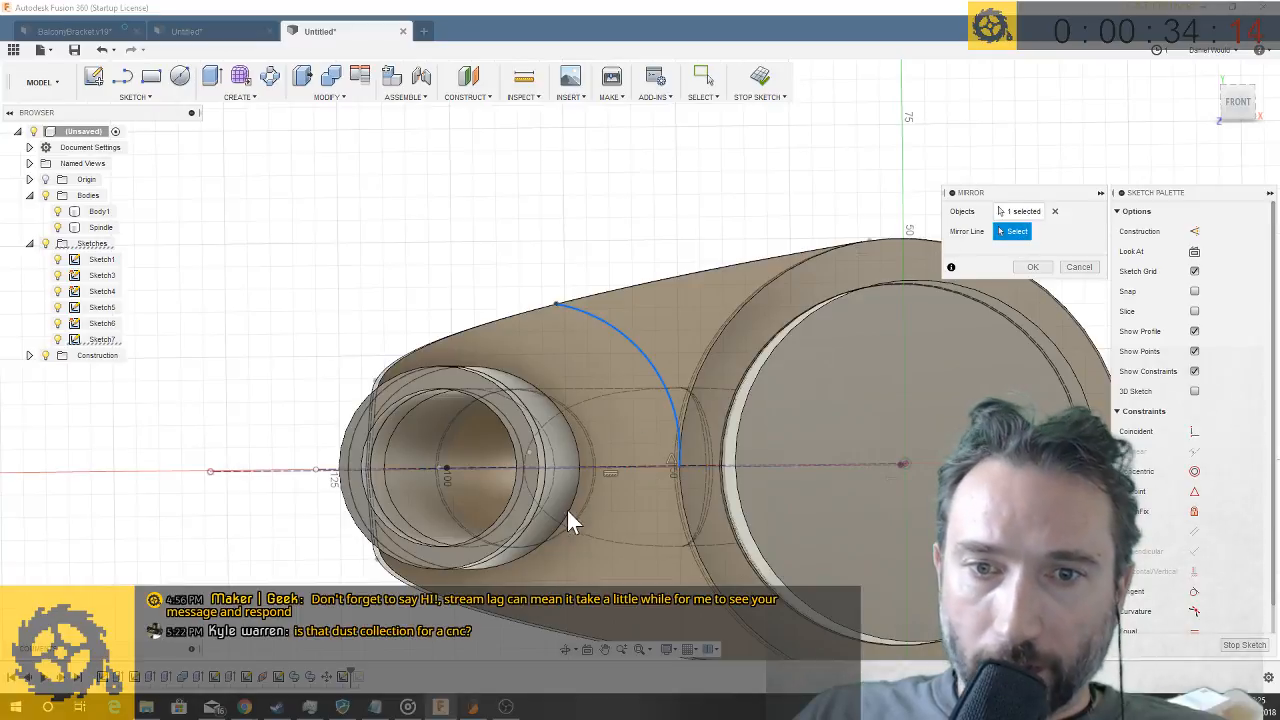
{"action": "left_click", "coordinate": [623, 468]}
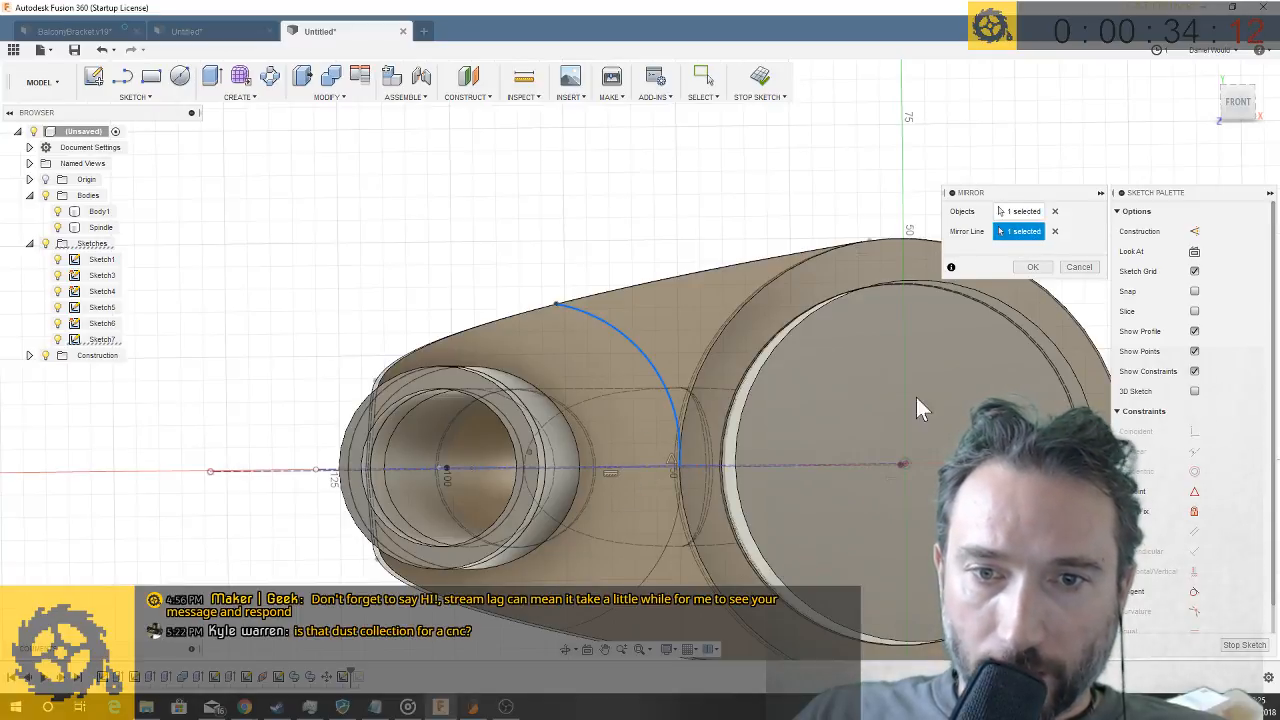
{"action": "left_click", "coordinate": [1070, 268]}
- Extrude the two face regions between the mirrored arcs and the spindle ring into the arm with the Cut operation
{"action": "key", "text": "q"}
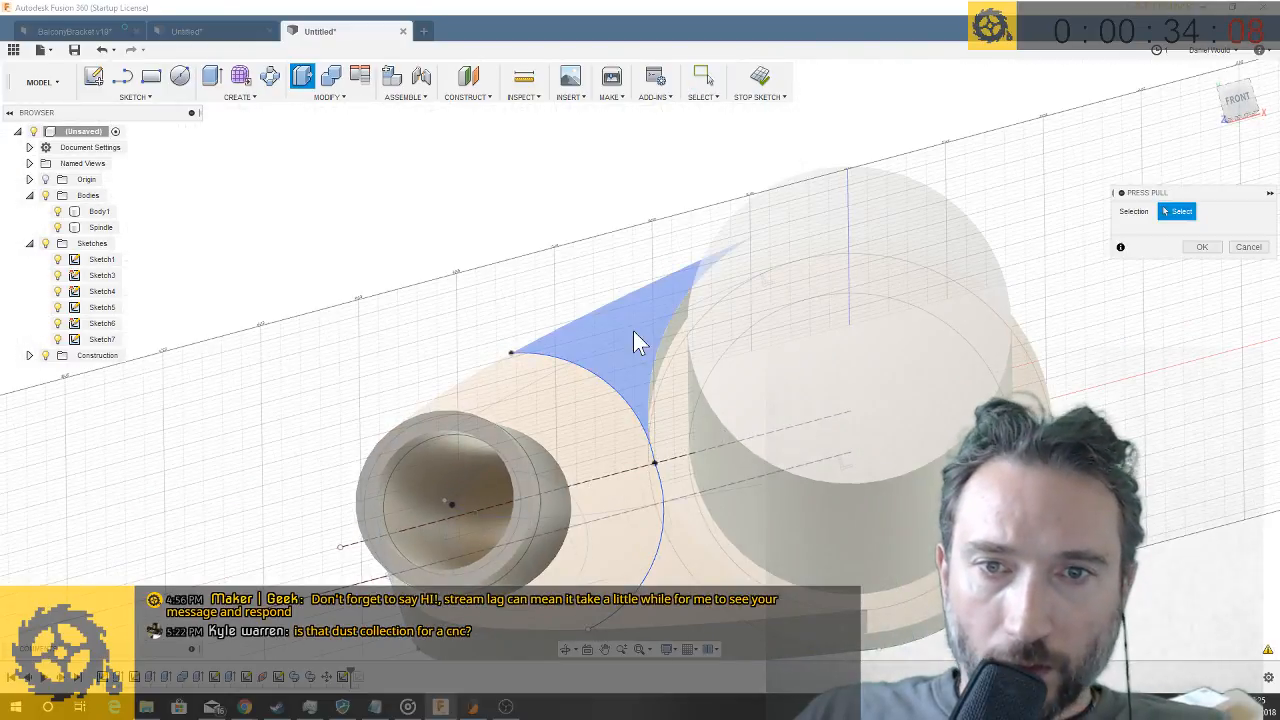
{"action": "left_click", "coordinate": [633, 330]}
{"action": "left_click", "coordinate": [681, 549]}
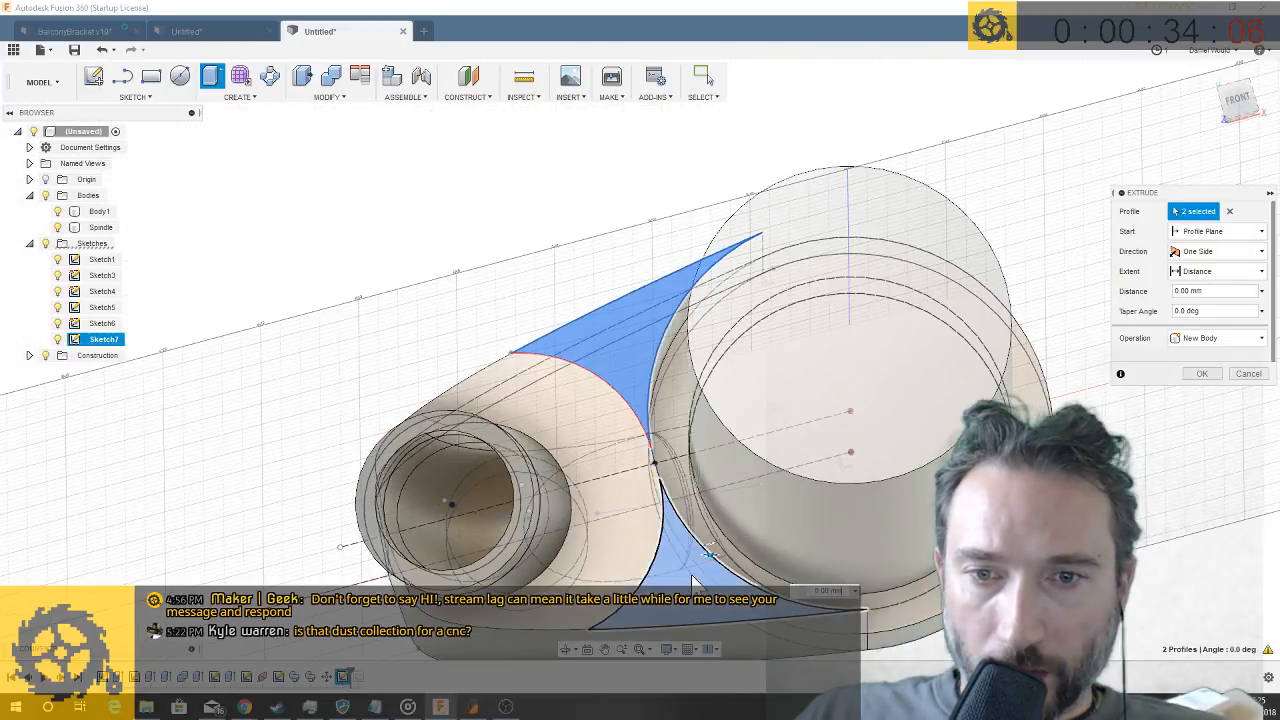
{"action": "middle_click_drag", "start_coordinate": [691, 575], "coordinate": [690, 470], "text": "shift"}
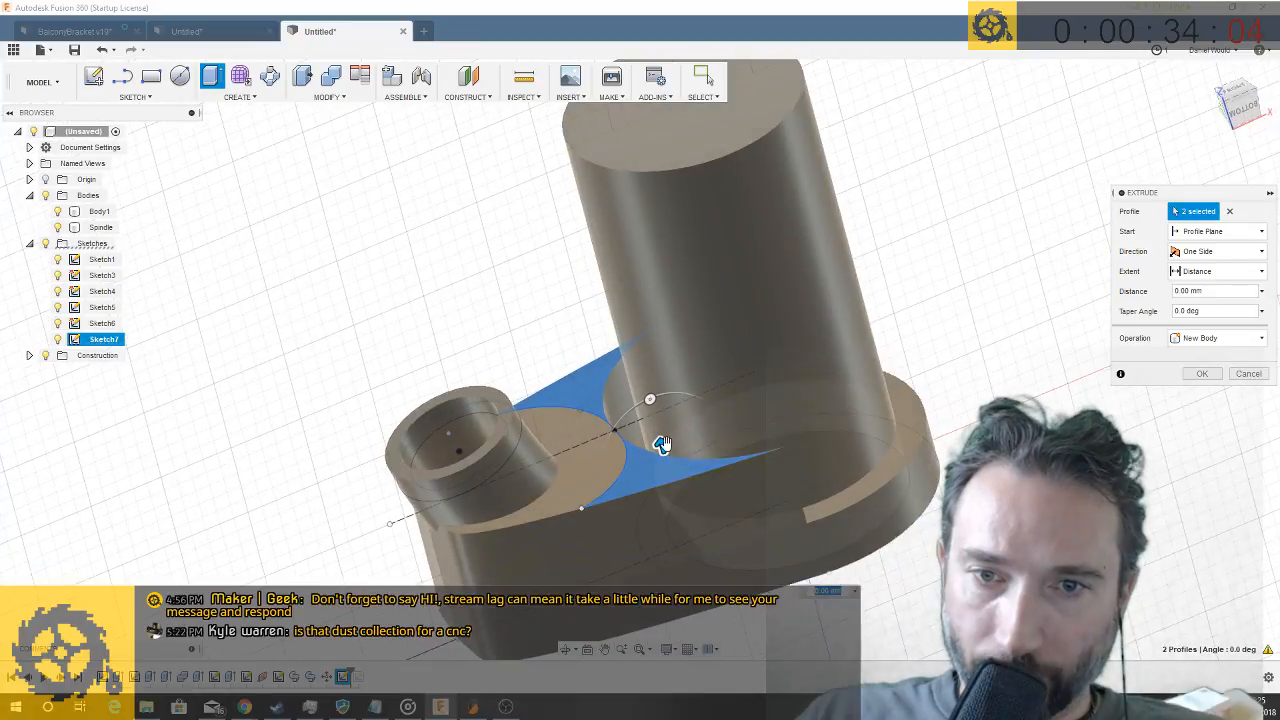
{"action": "left_click_drag", "start_coordinate": [660, 446], "coordinate": [681, 512]}
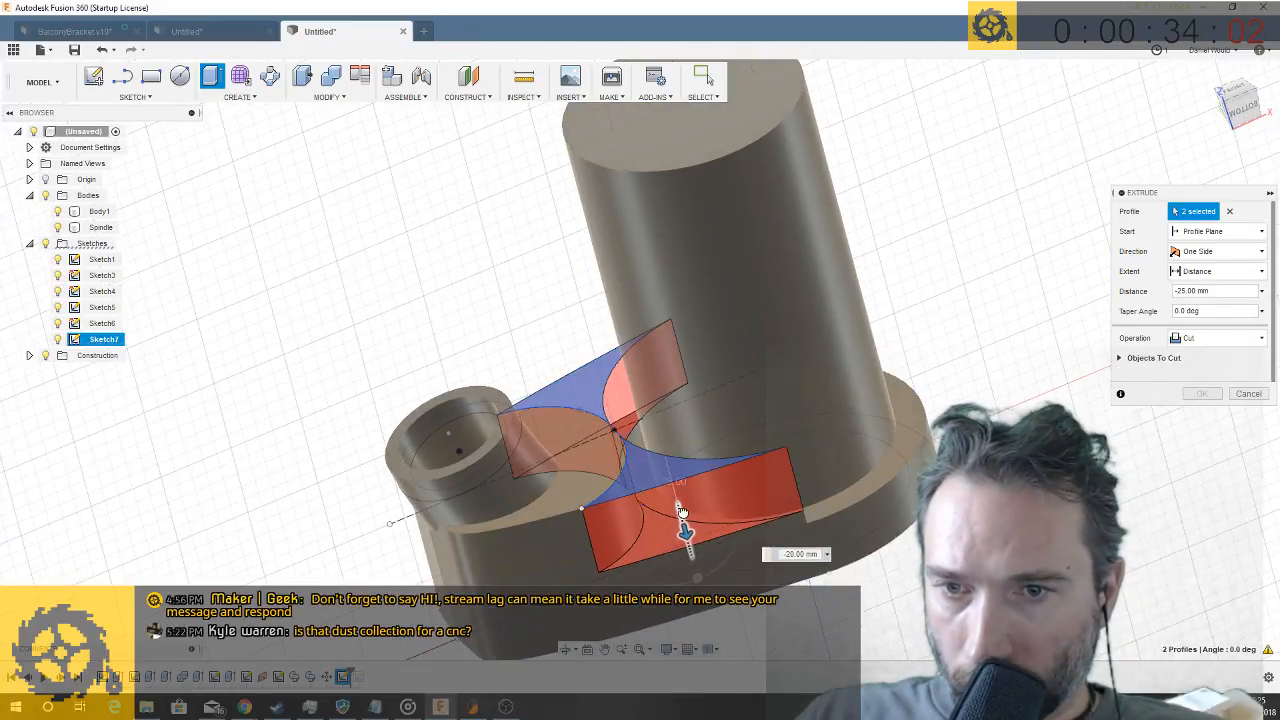
{"action": "middle_click_drag", "start_coordinate": [764, 537], "coordinate": [366, 389], "text": "shift"}
{"action": "scroll", "coordinate": [817, 565], "scroll_direction": "up", "scroll_amount": 5}
{"action": "key", "text": "Return"}
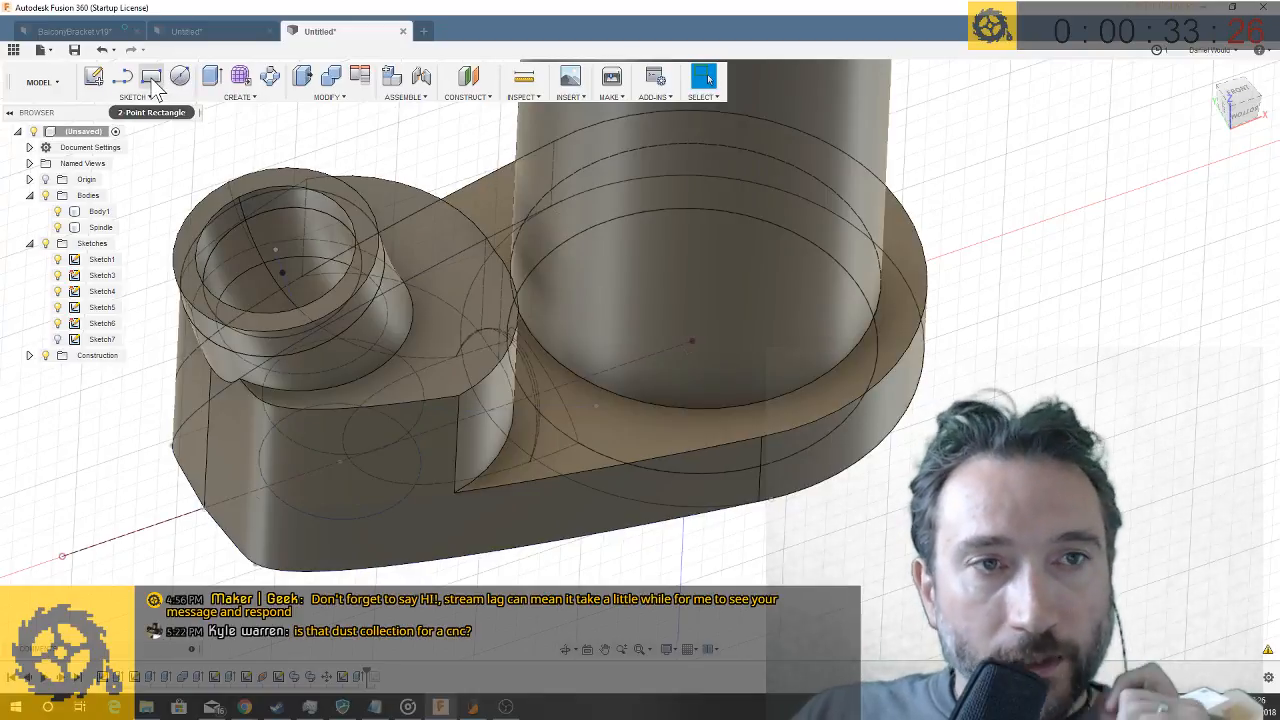
- Sketch two closely spaced parallel lines running diagonally from the spindle bore to the arm's outer edge to outline a narrow clamping slot
{"action": "left_click", "coordinate": [123, 77]}
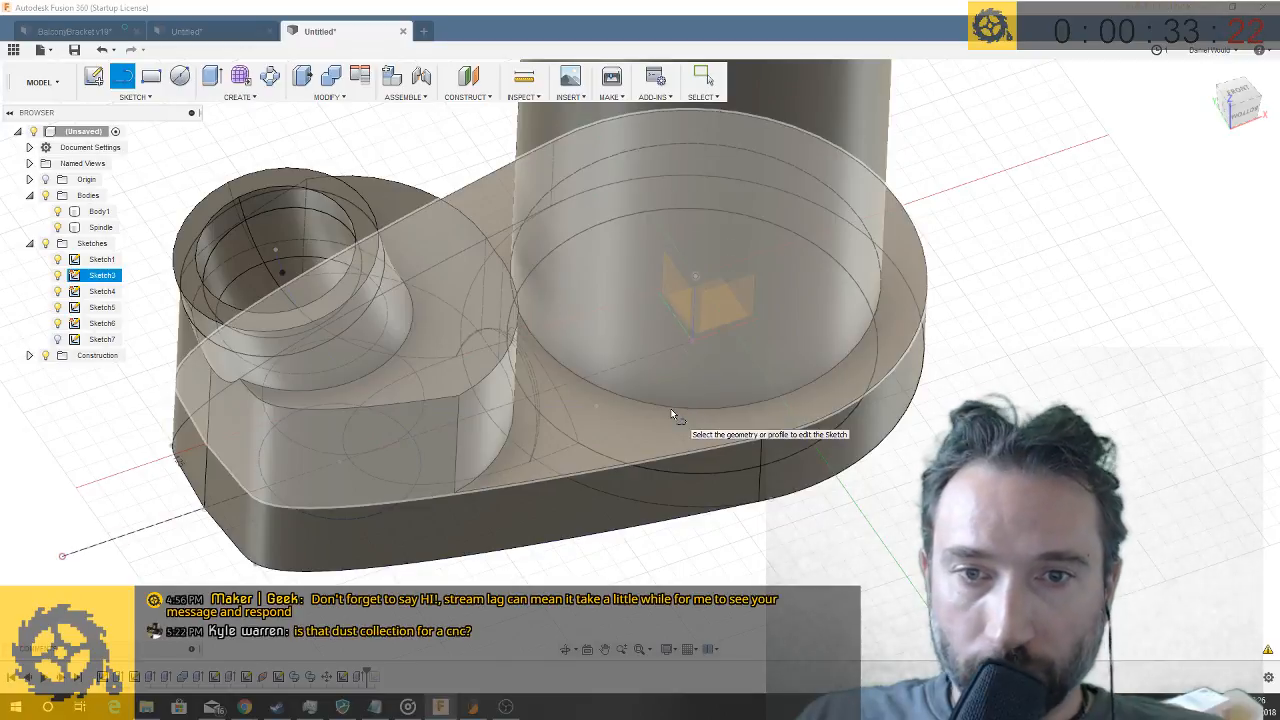
{"action": "left_click", "coordinate": [640, 416]}
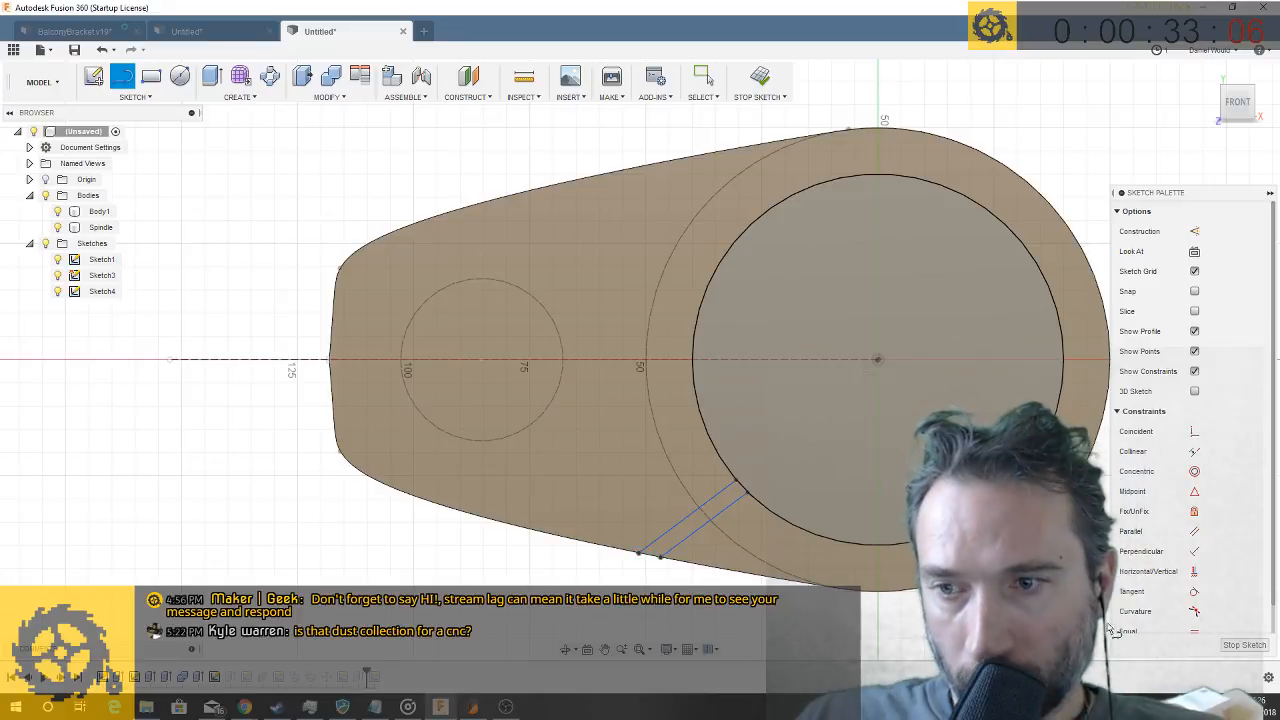
{"action": "left_click", "coordinate": [1245, 647]}
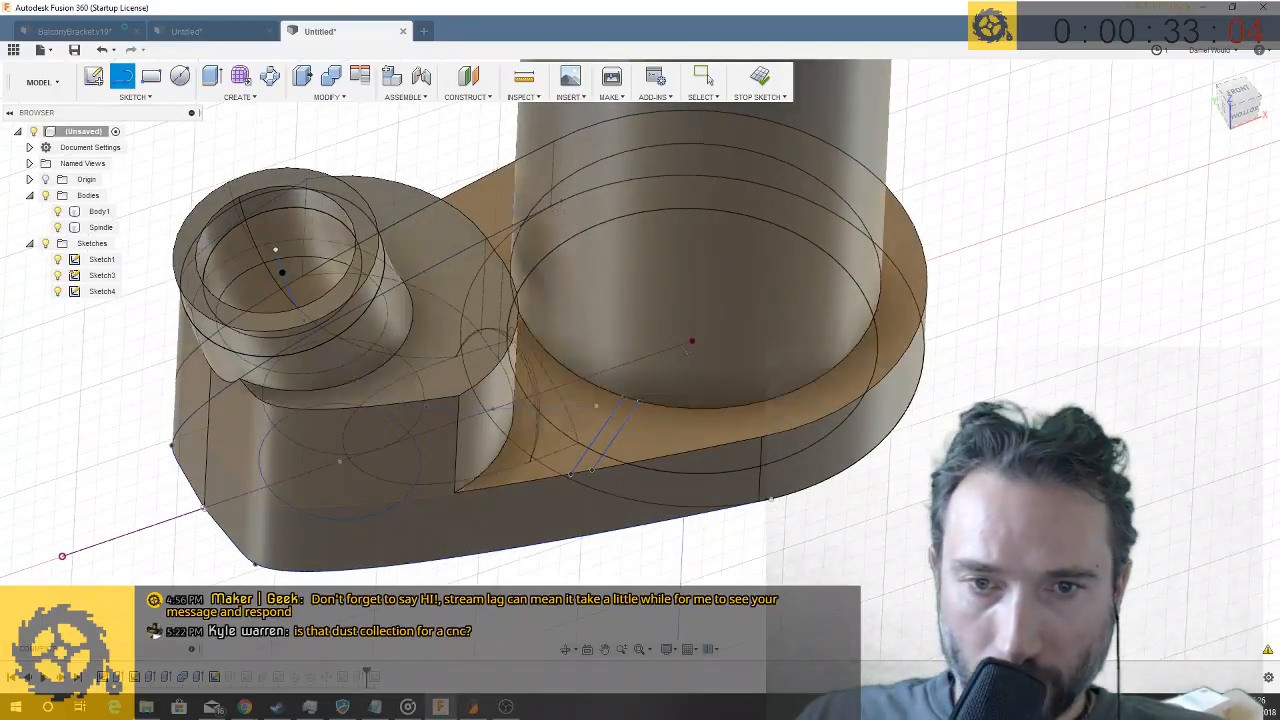
- Extrude only the narrow strip between the two parallel lines by -25 mm with the Cut operation to split the ring wall
{"action": "key", "text": "q"}
{"action": "left_click", "coordinate": [616, 424]}
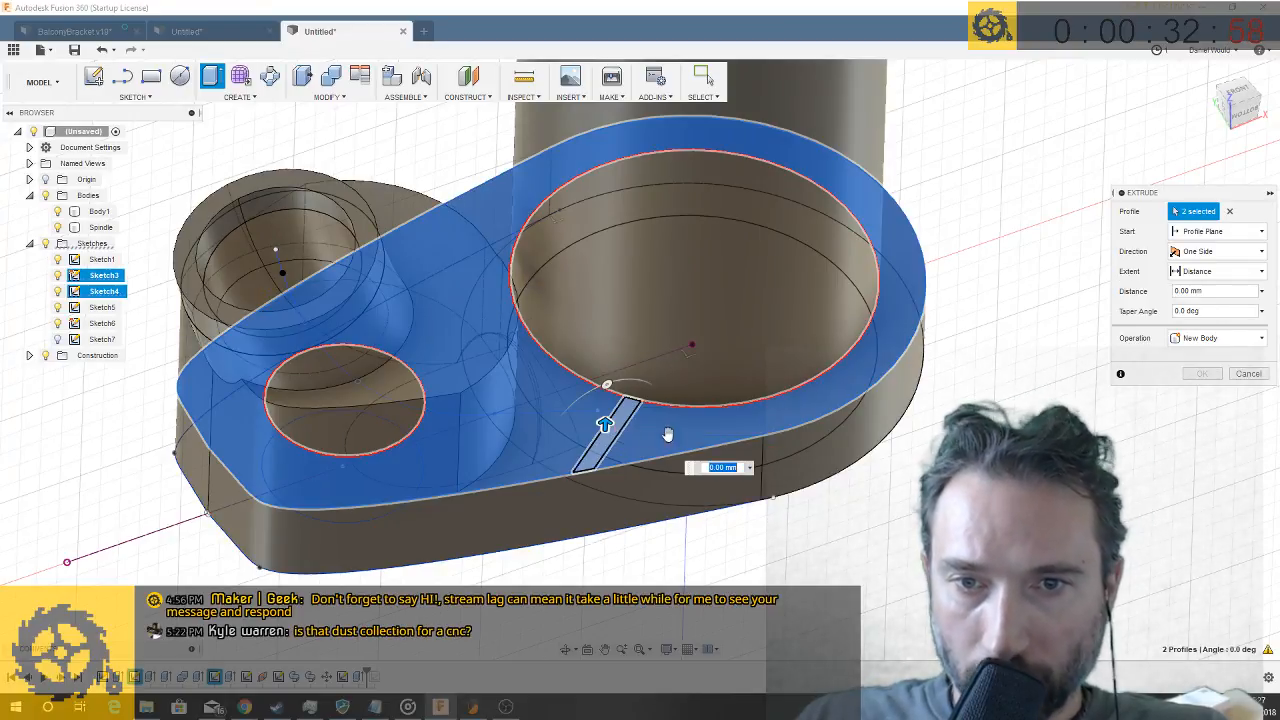
{"action": "left_click", "coordinate": [620, 434]}
{"action": "left_click", "coordinate": [628, 446]}
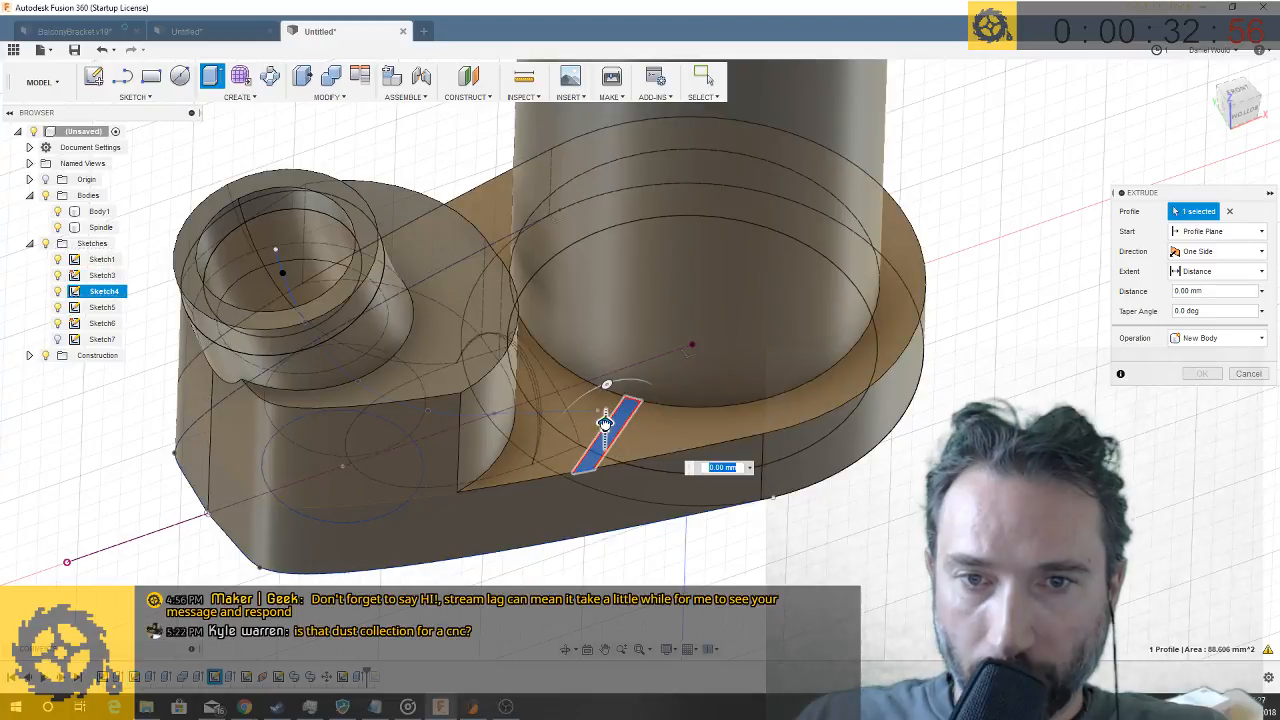
{"action": "left_click_drag", "start_coordinate": [601, 462], "coordinate": [589, 500]}
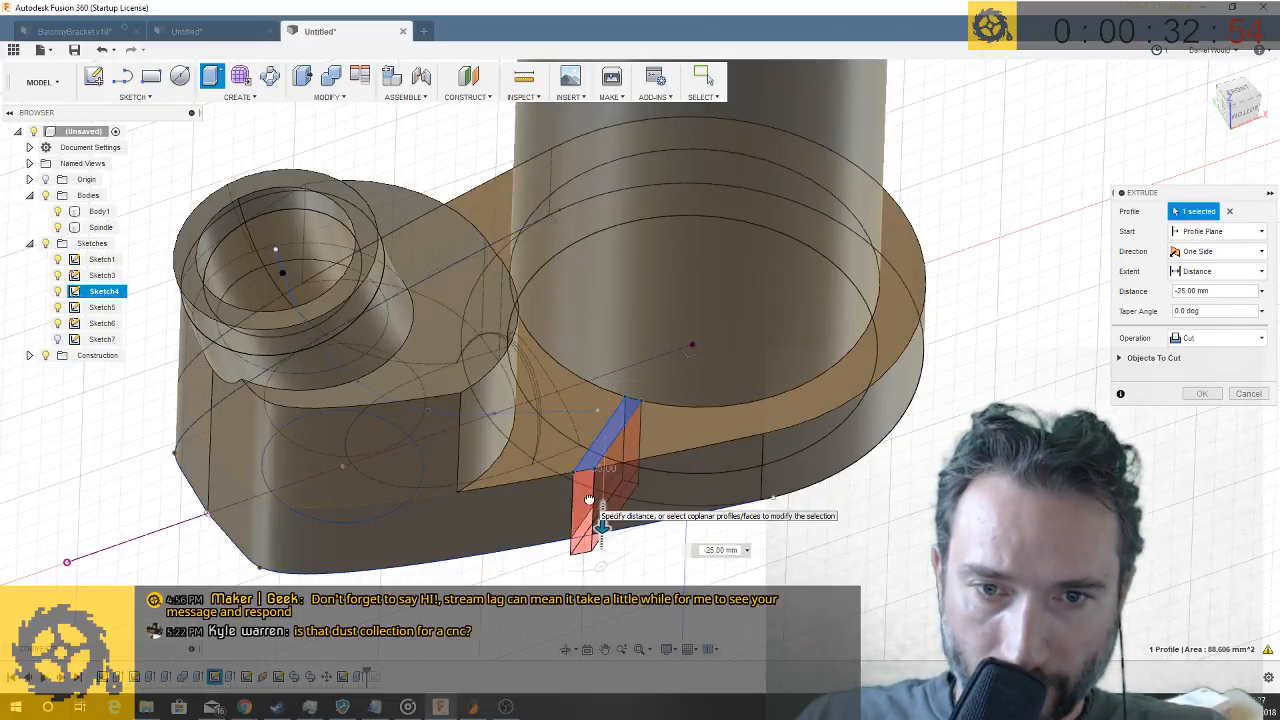
{"action": "key", "text": "Return"}
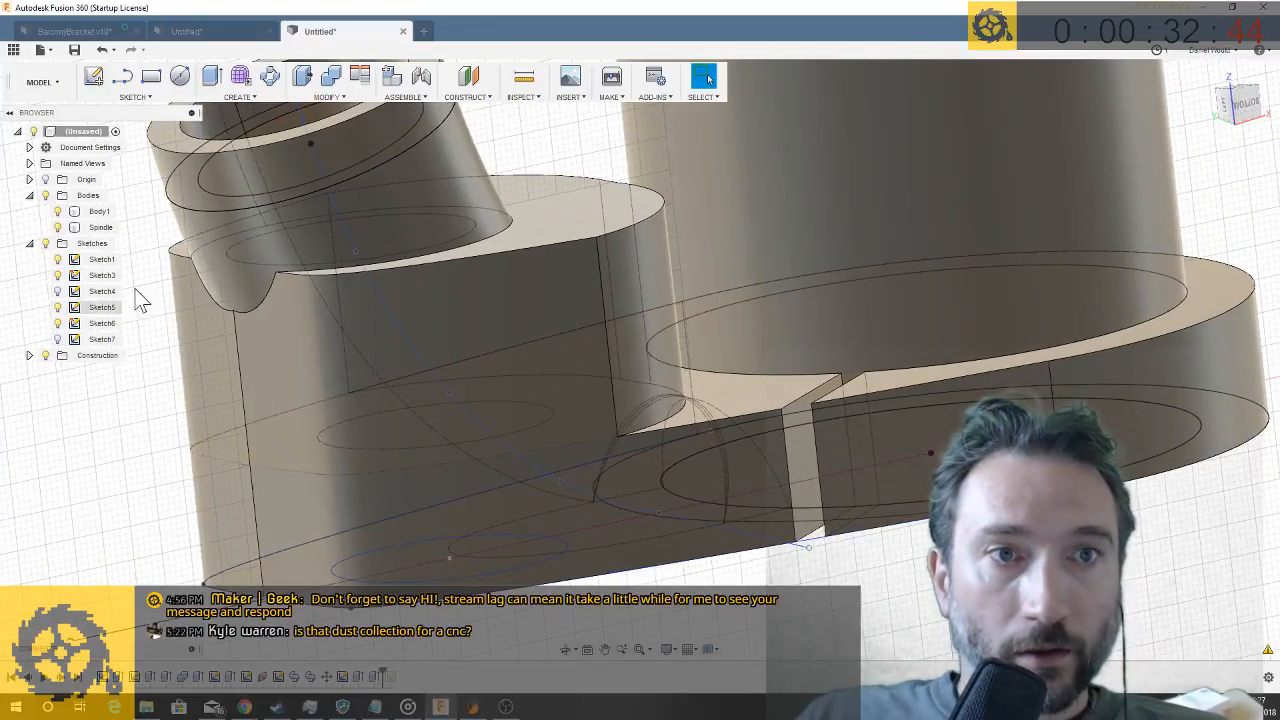
- Sketch a 5 mm diameter circle on the inner side face of the clamping slot
{"action": "left_click", "coordinate": [181, 80]}
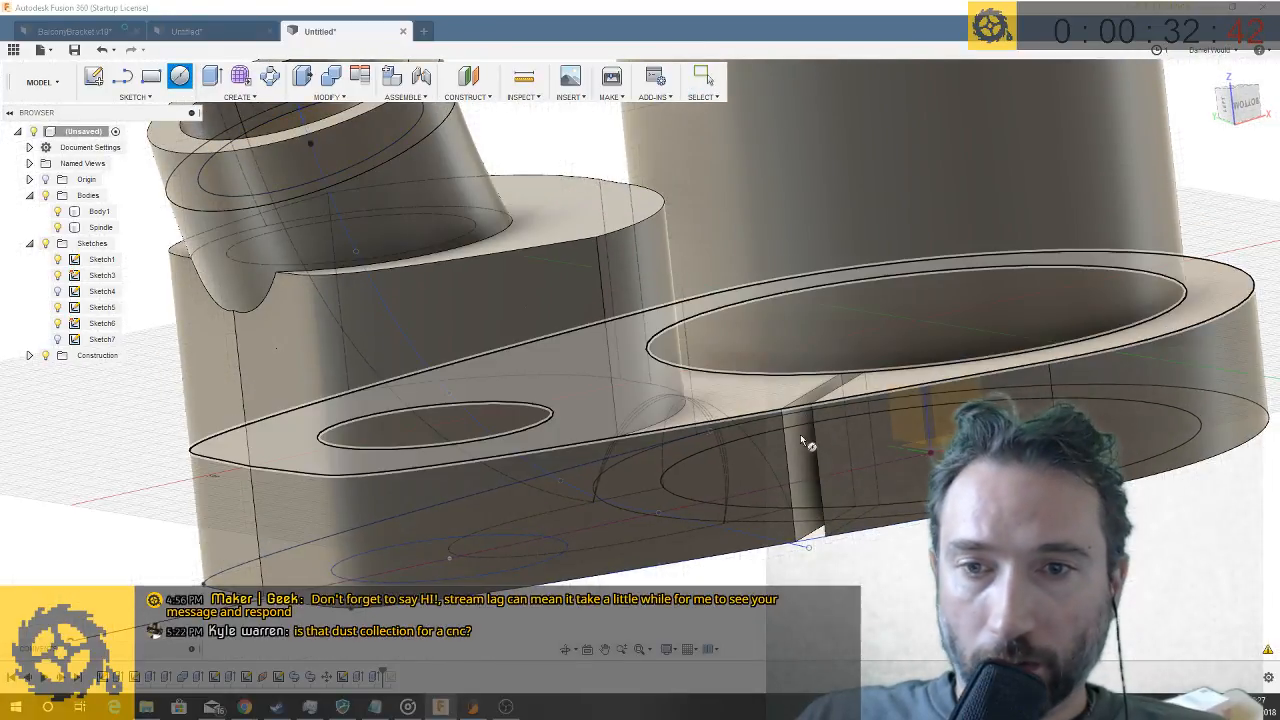
{"action": "left_click", "coordinate": [805, 459]}
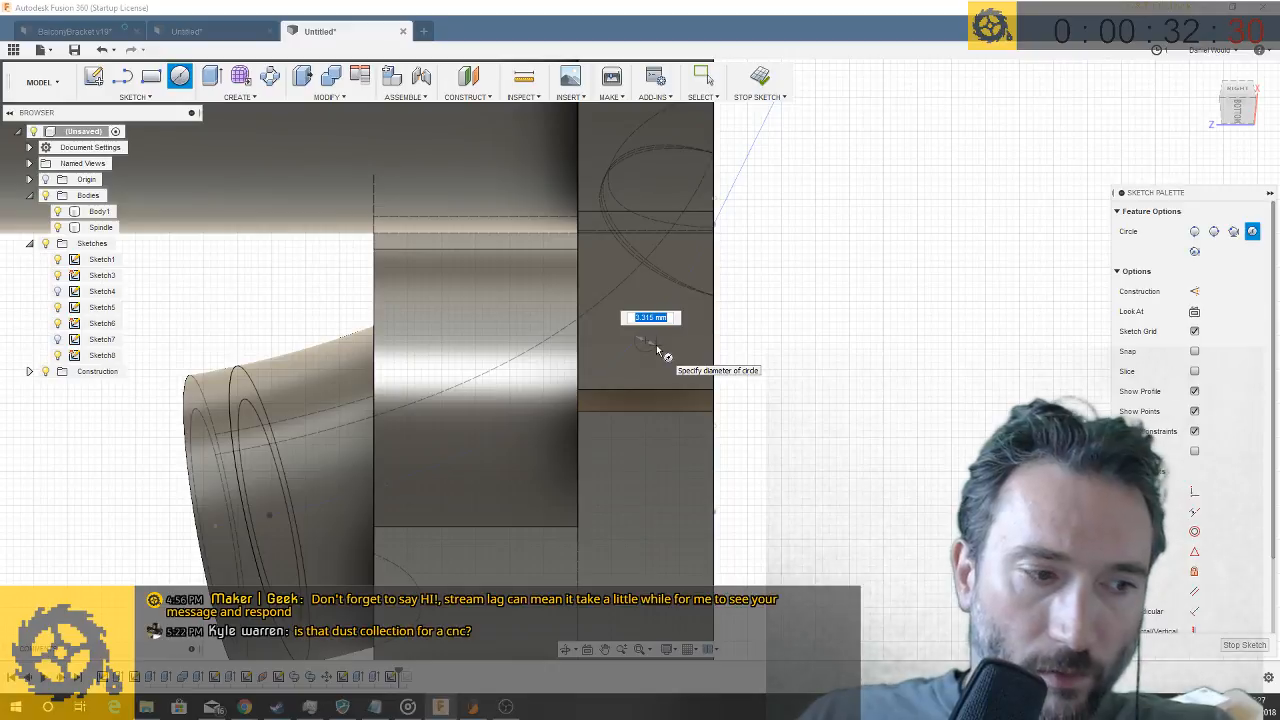
{"action": "type", "text": "3"}
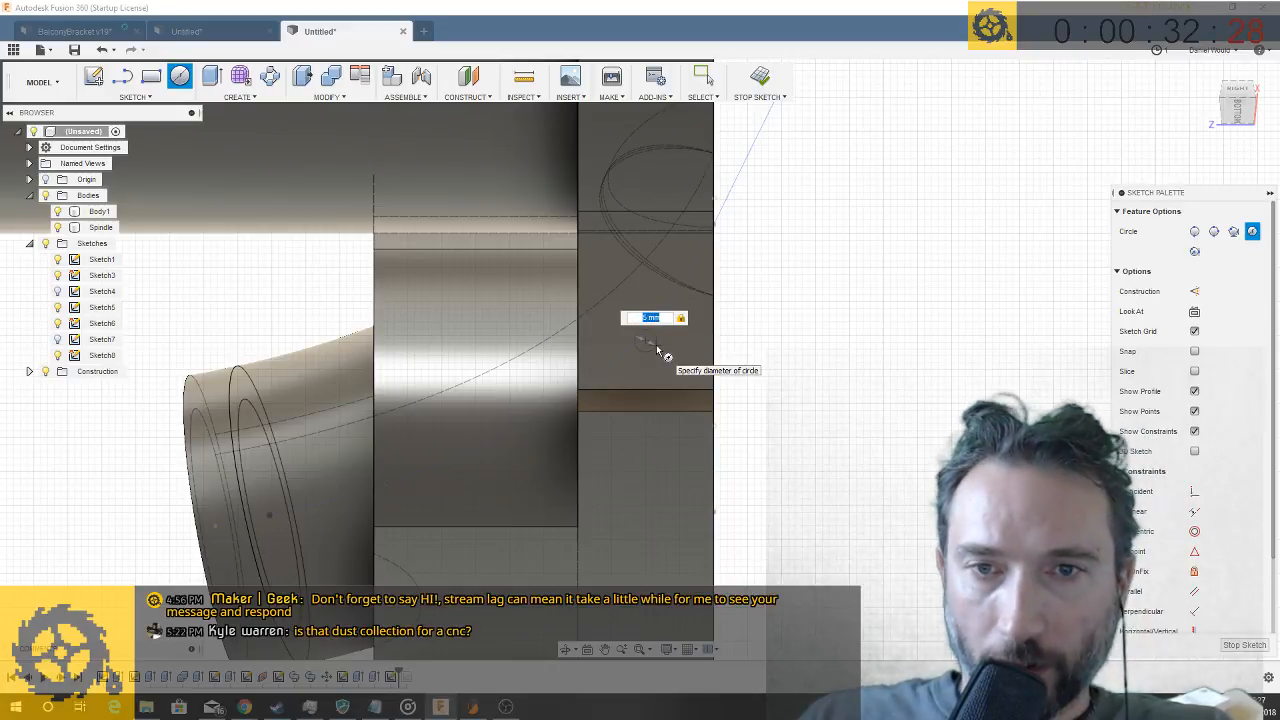
{"action": "key", "text": "Return"}
{"action": "key", "text": "Escape"}
- Extrude the circle on the slot face 44 mm through the ring side with the Cut operation
{"action": "middle_click_drag", "start_coordinate": [815, 360], "coordinate": [833, 360], "text": "shift"}
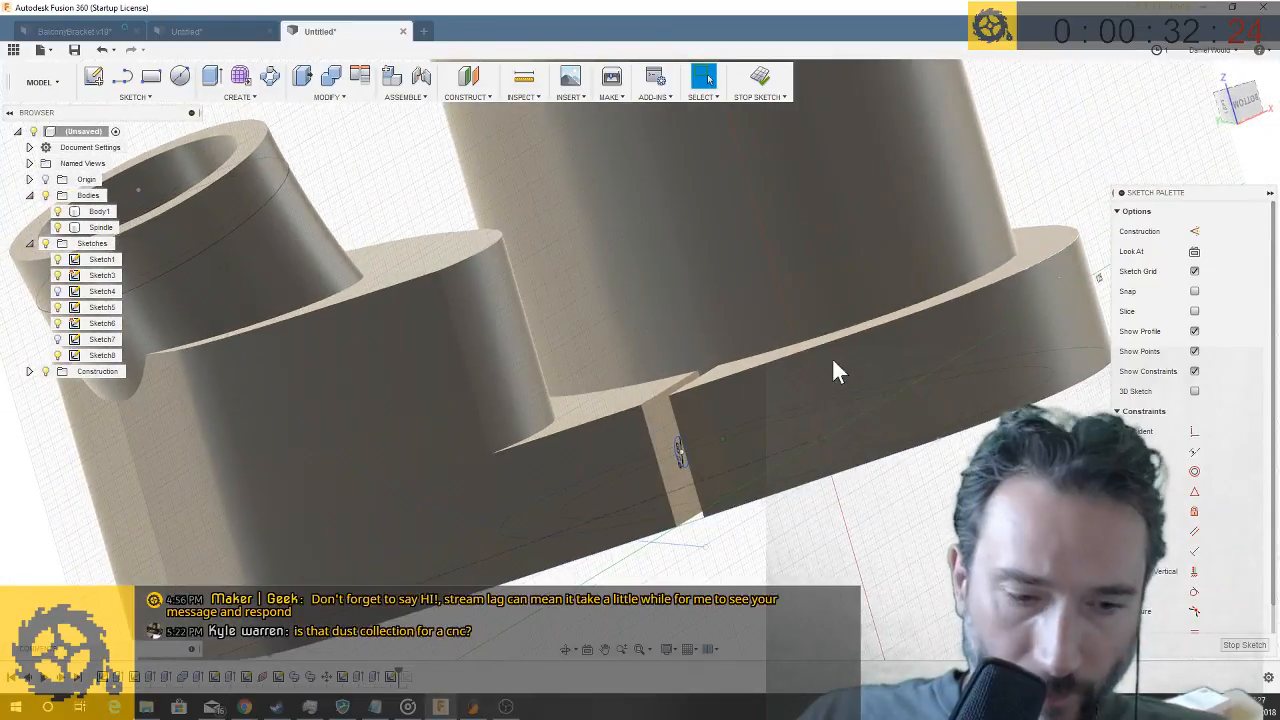
{"action": "key", "text": "q"}
{"action": "left_click", "coordinate": [677, 446]}
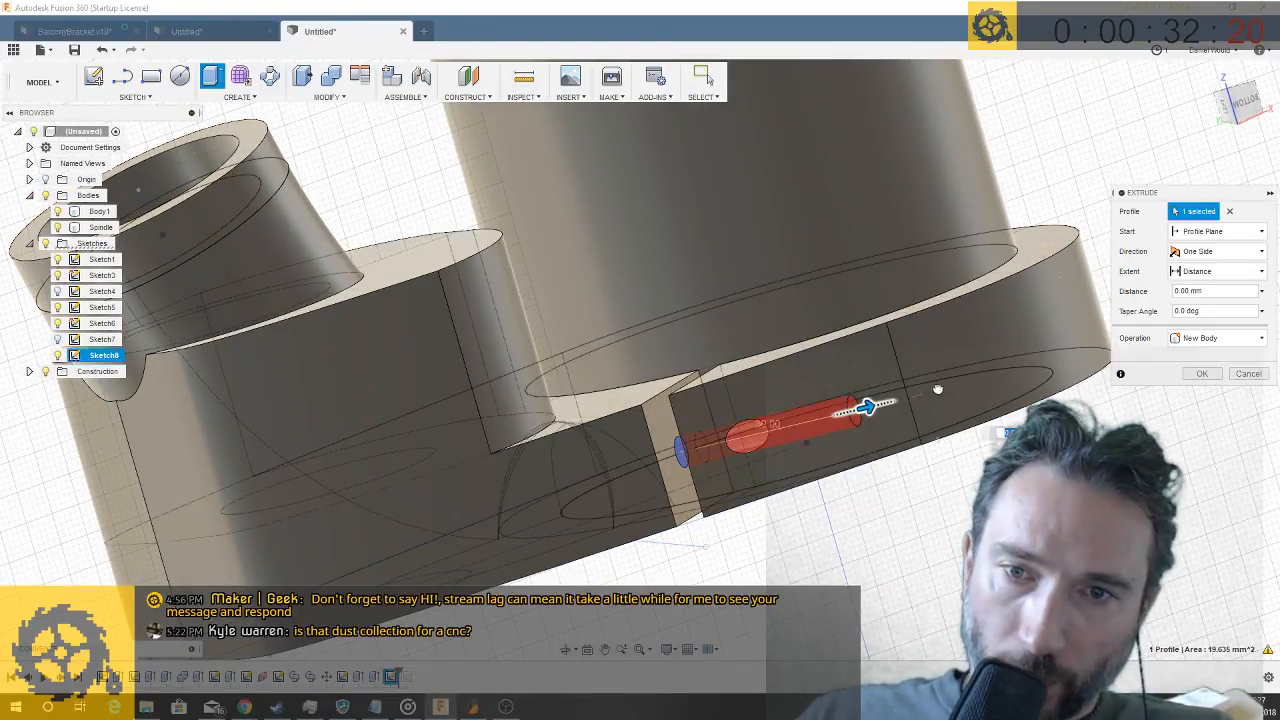
{"action": "left_click_drag", "start_coordinate": [947, 387], "coordinate": [947, 387]}
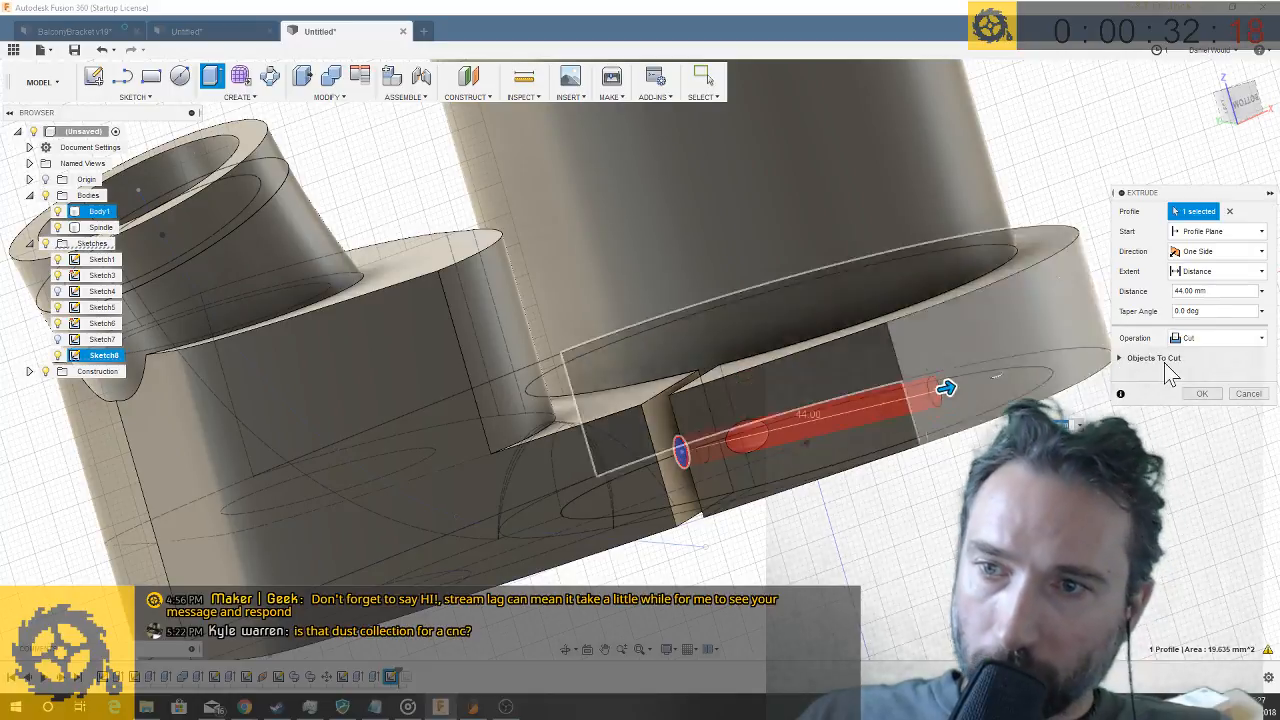
{"action": "left_click", "coordinate": [1197, 393]}
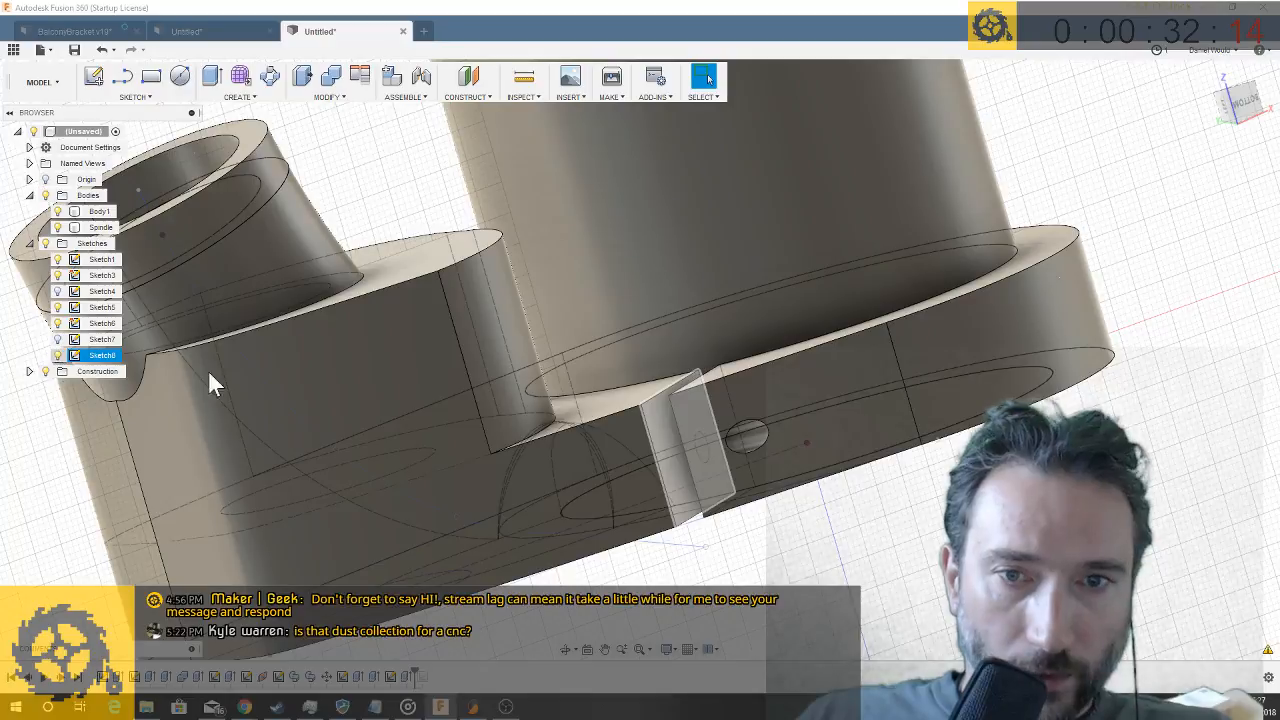
- Extrude the screw-hole circle across the clamping slot as a cut into the arm wall on the opposite side
{"action": "key", "text": "q"}
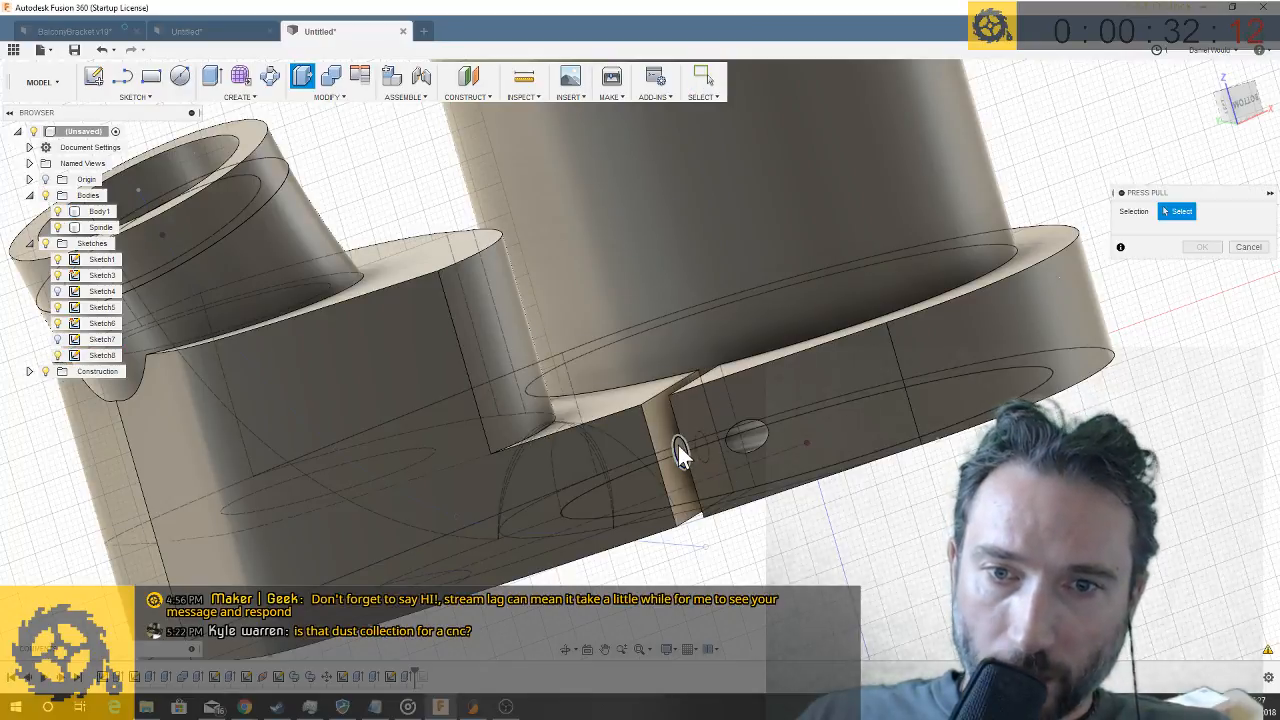
{"action": "left_click", "coordinate": [684, 449]}
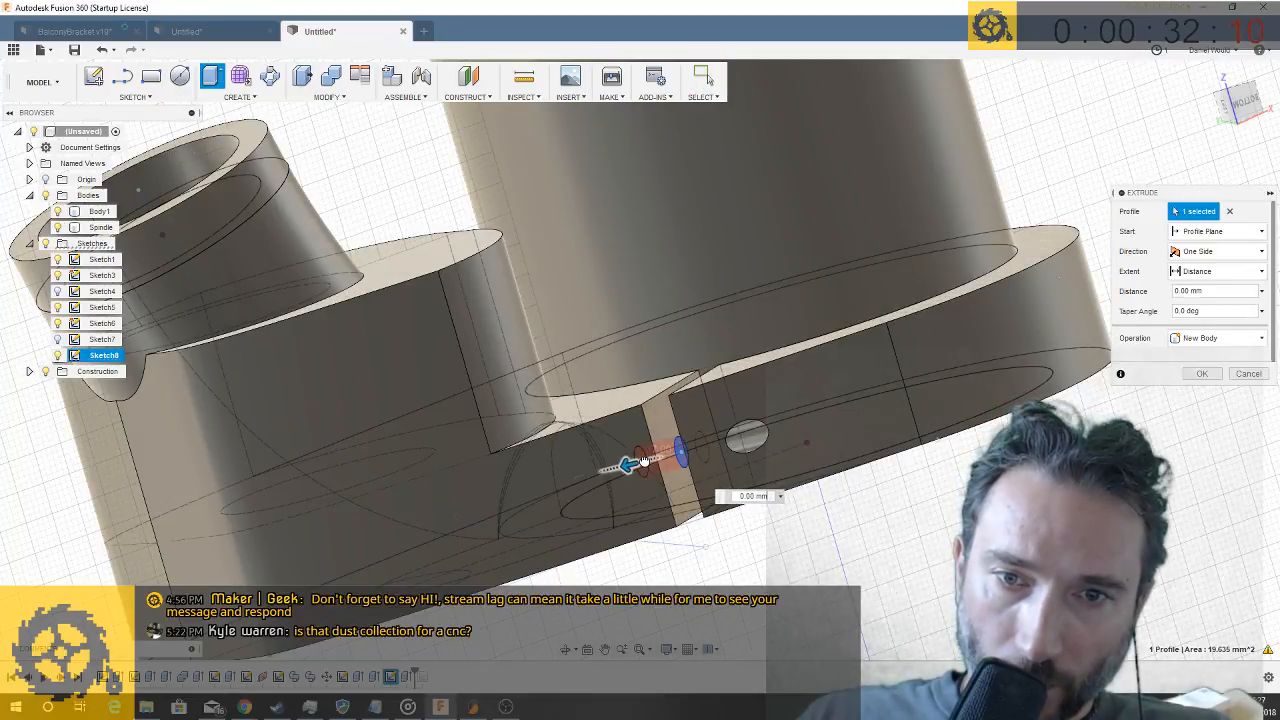
{"action": "key", "text": "Escape"}
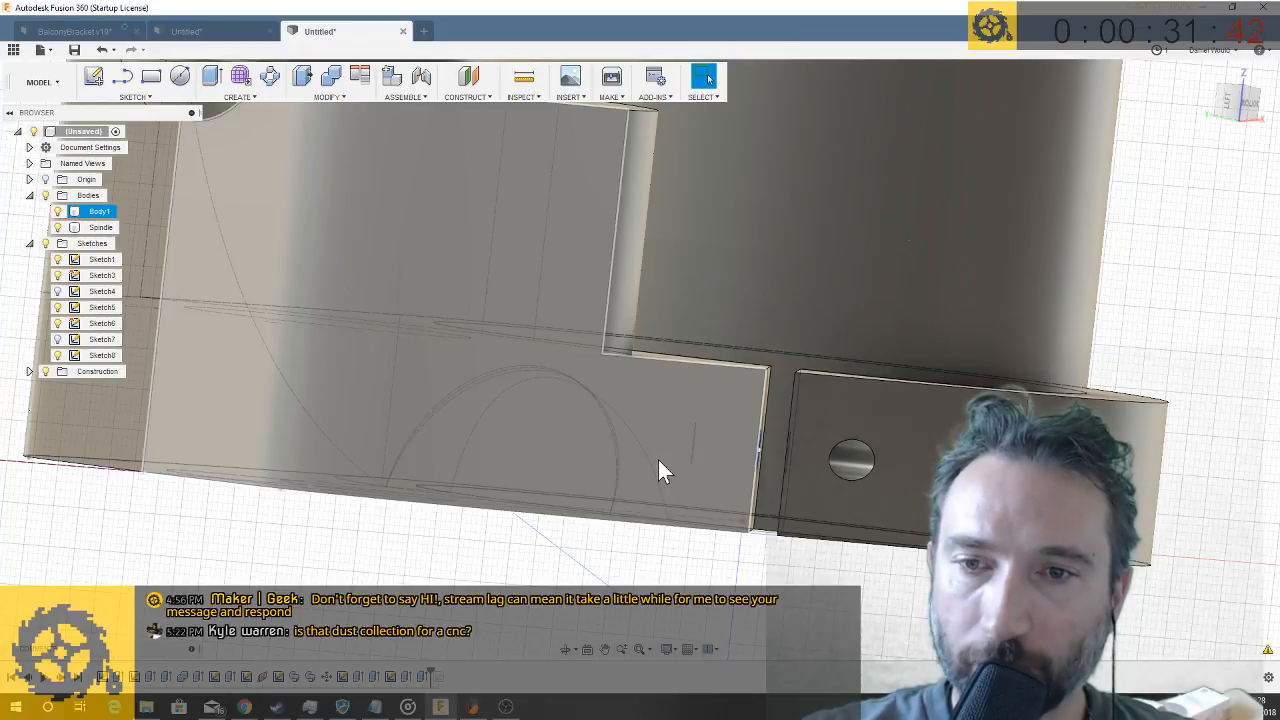
{"action": "middle_click_drag", "start_coordinate": [658, 462], "coordinate": [870, 380], "text": "shift"}
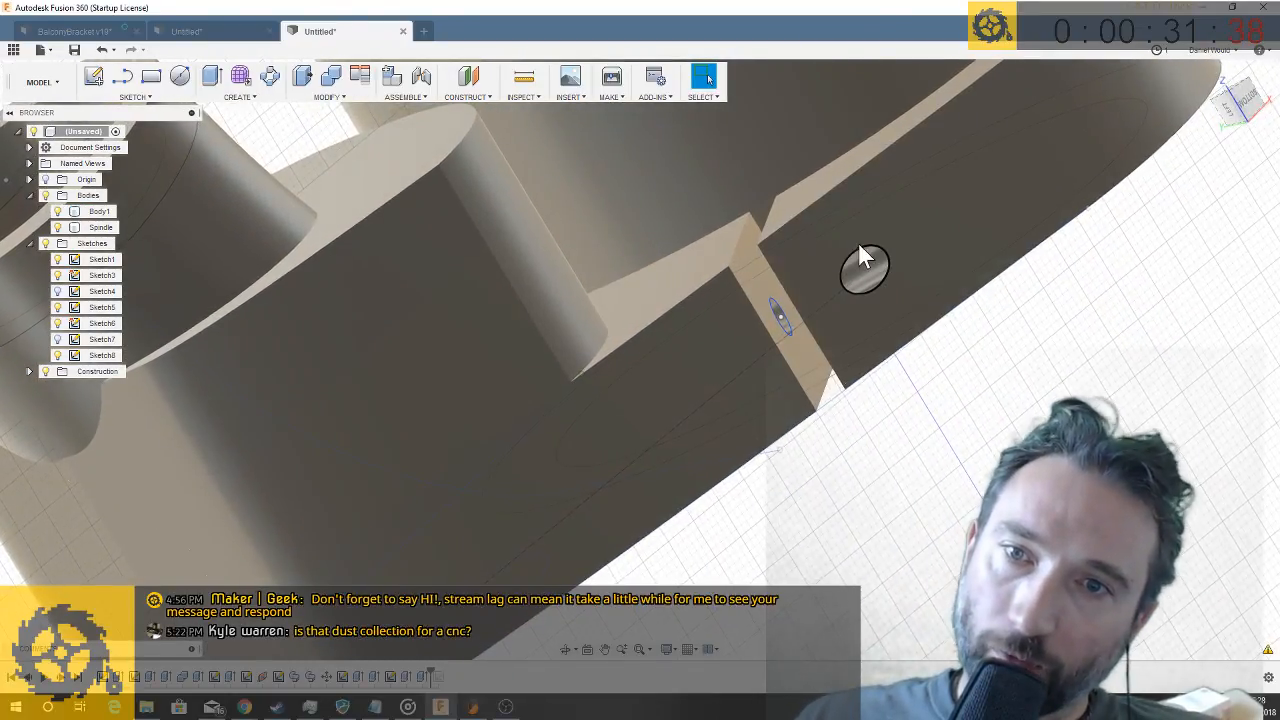
{"action": "scroll", "coordinate": [859, 275], "scroll_direction": "up", "scroll_amount": 2}
{"action": "middle_click_drag", "start_coordinate": [859, 275], "coordinate": [926, 331]}
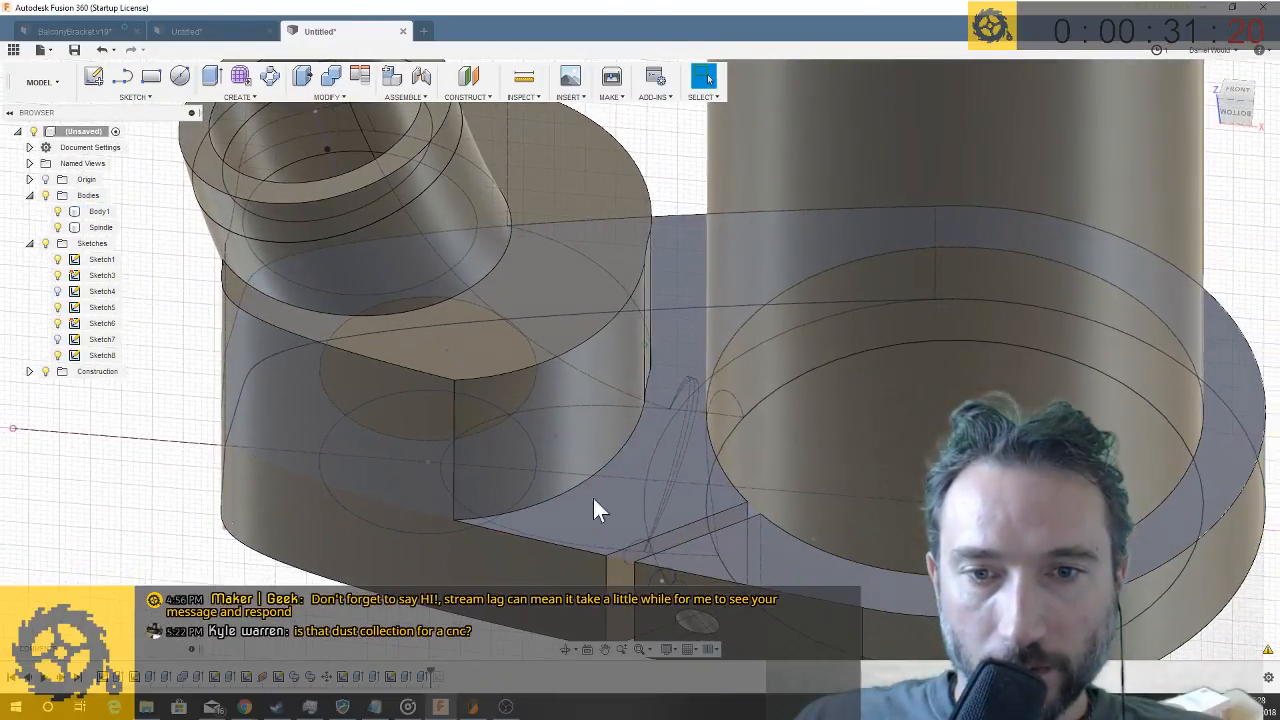
{"action": "left_click", "coordinate": [151, 76]}
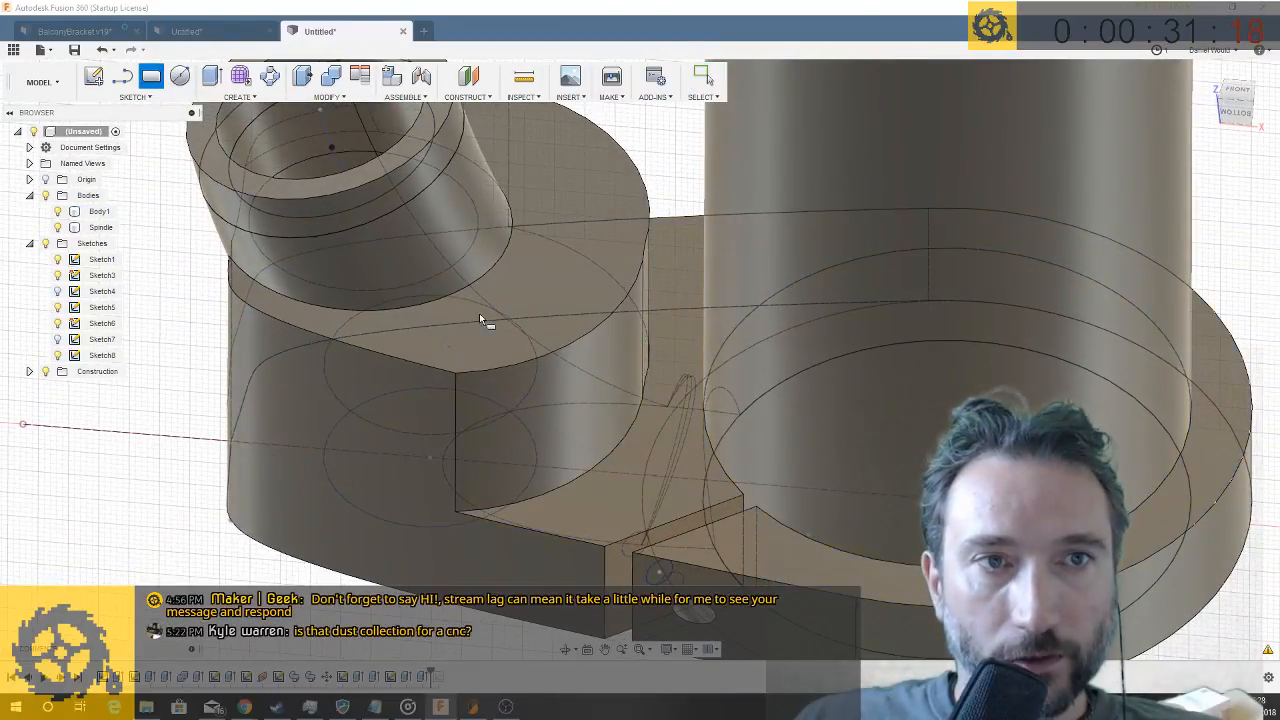
{"action": "left_click", "coordinate": [630, 504]}
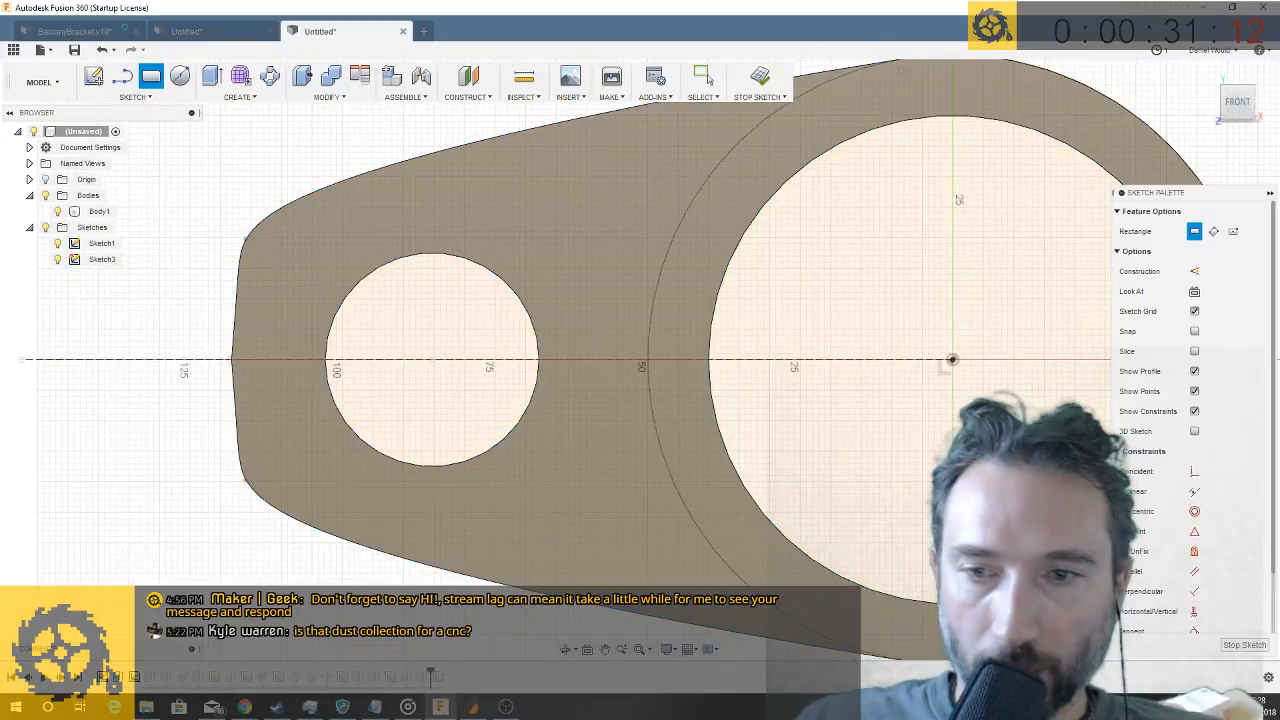
{"action": "left_click", "coordinate": [1244, 646]}
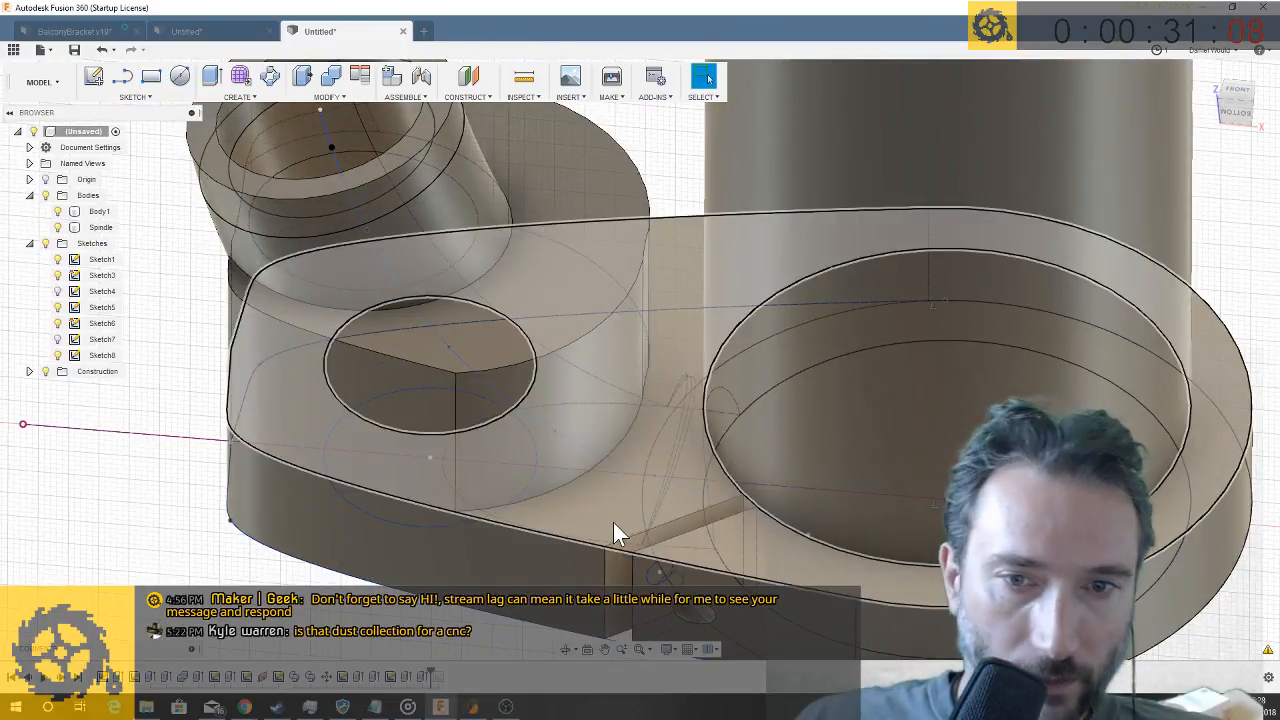
- Hide the existing sketches and start a rectangle sketch on the arm's stepped face beside the clamping slot
{"action": "left_click", "coordinate": [613, 522]}
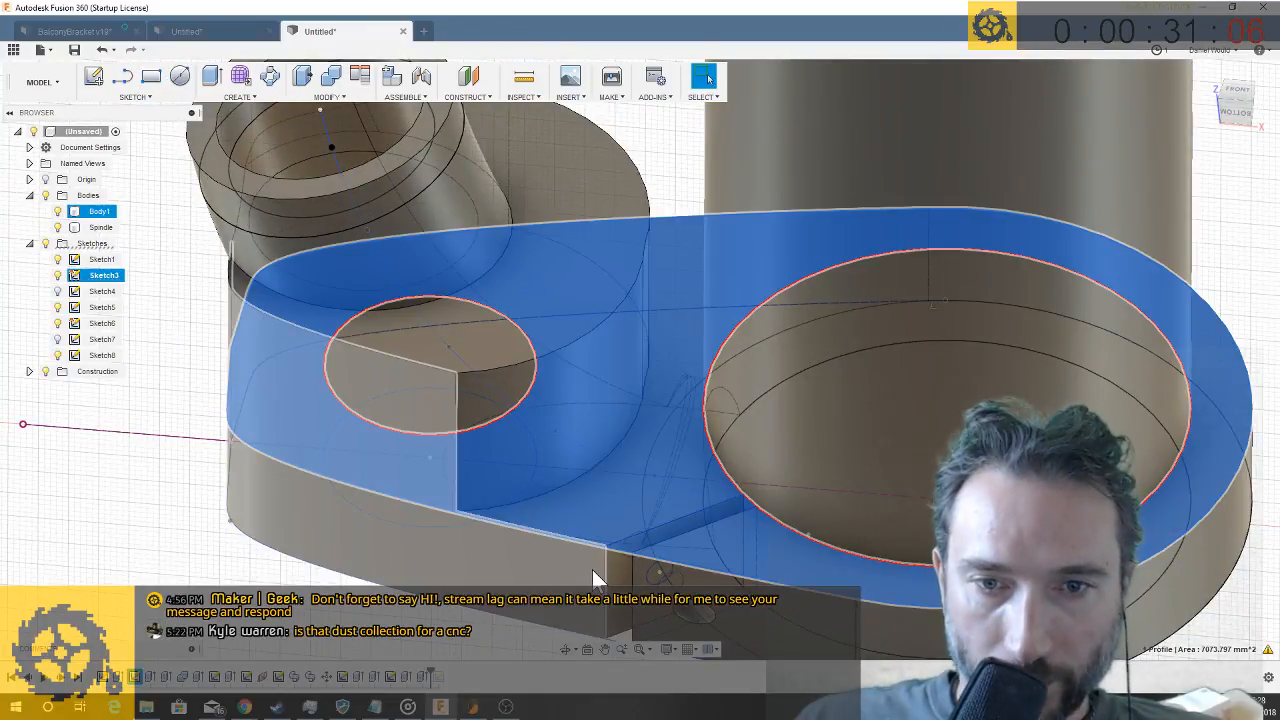
{"action": "left_click", "coordinate": [592, 569]}
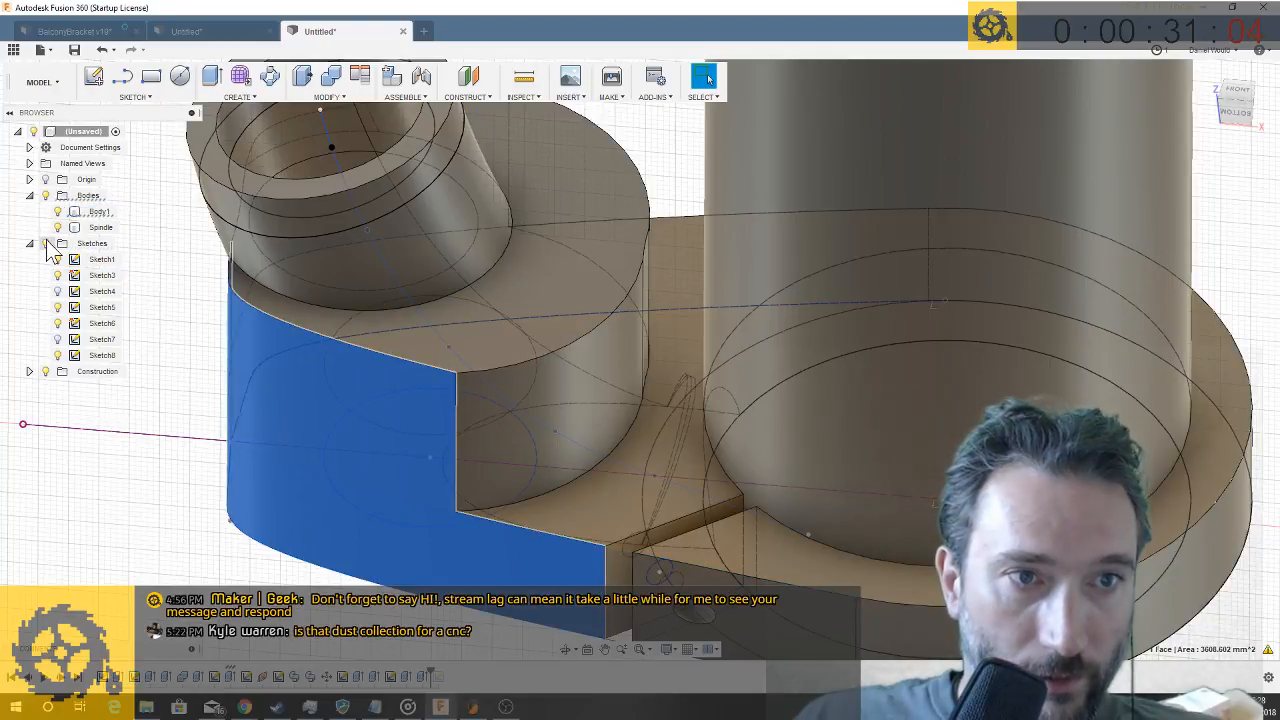
{"action": "left_click", "coordinate": [99, 211]}
{"action": "left_click", "coordinate": [631, 511]}
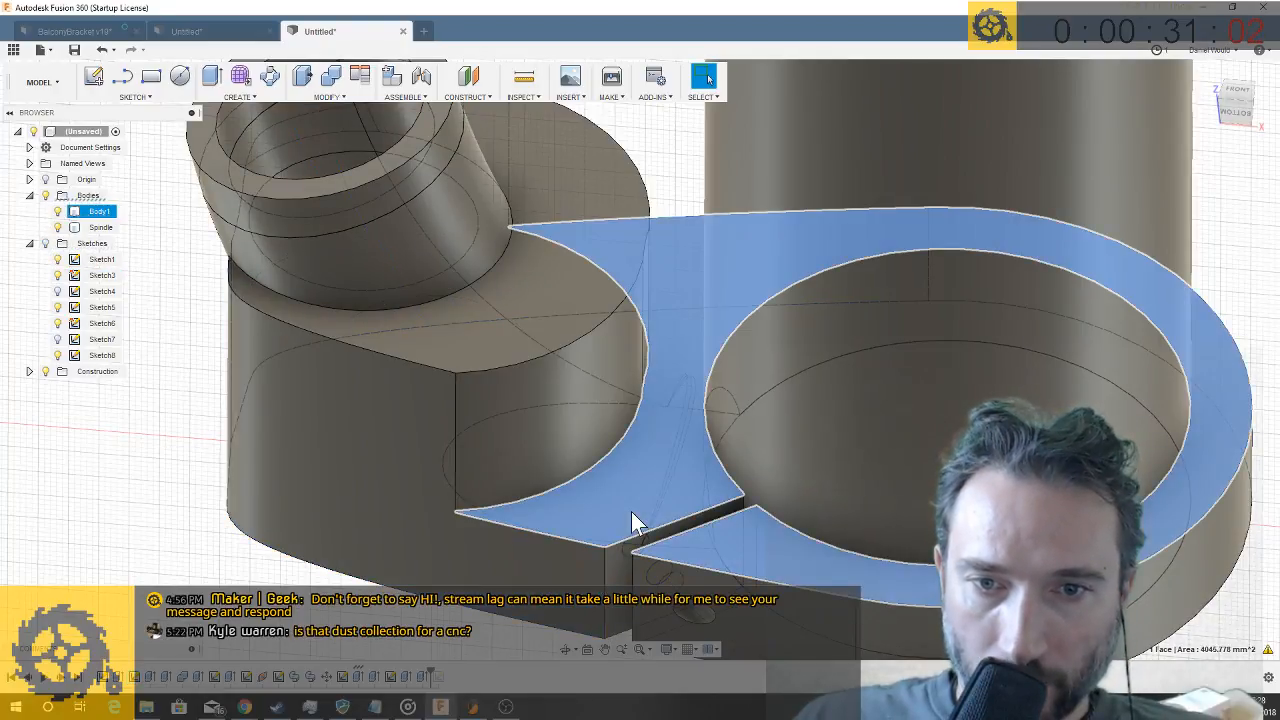
{"action": "right_click", "coordinate": [632, 512]}
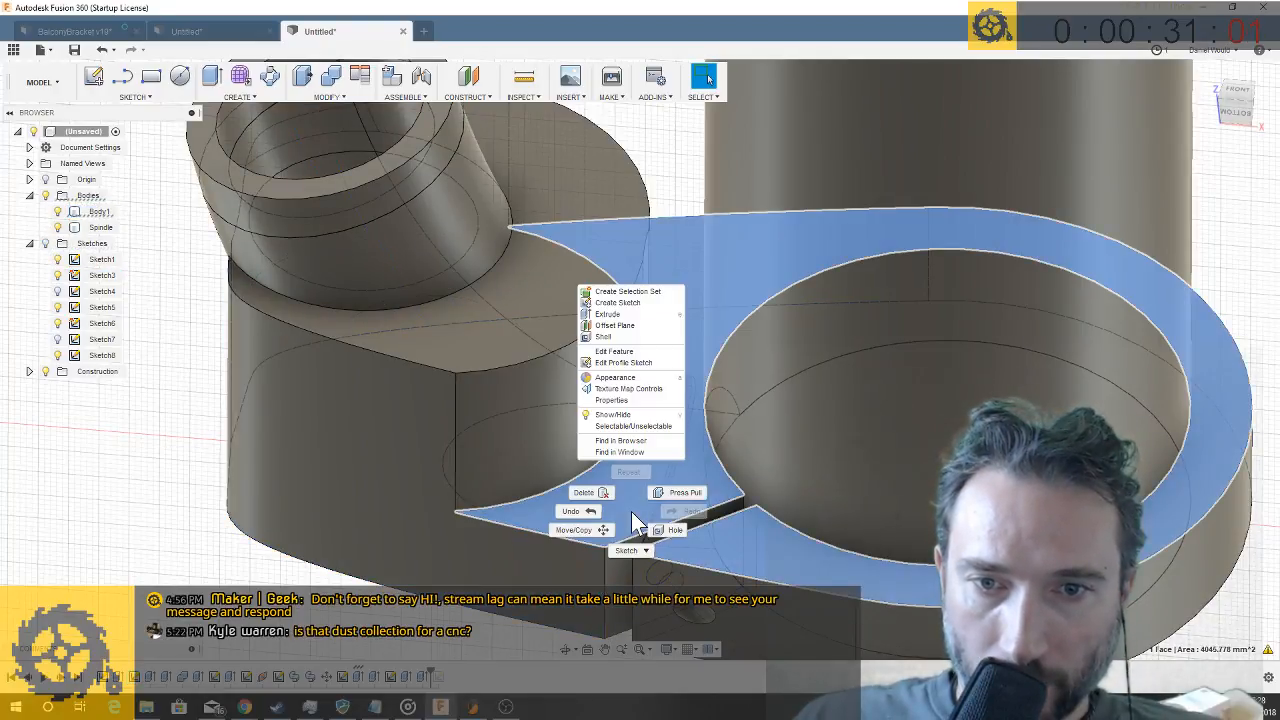
{"action": "left_click", "coordinate": [151, 77]}
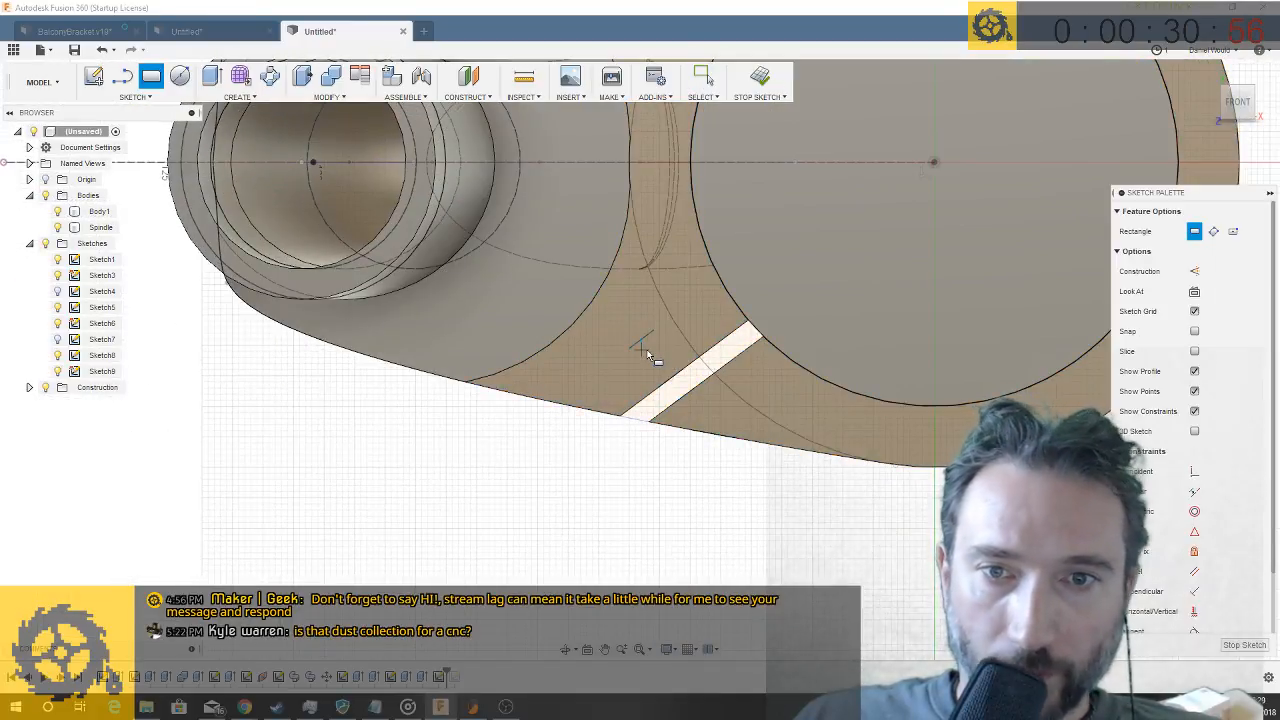
- Draw a small three-point rectangle over the hidden screw hole beside the clamping slot, aligned parallel to the slot
{"action": "scroll", "coordinate": [646, 356], "scroll_direction": "up", "scroll_amount": 2}
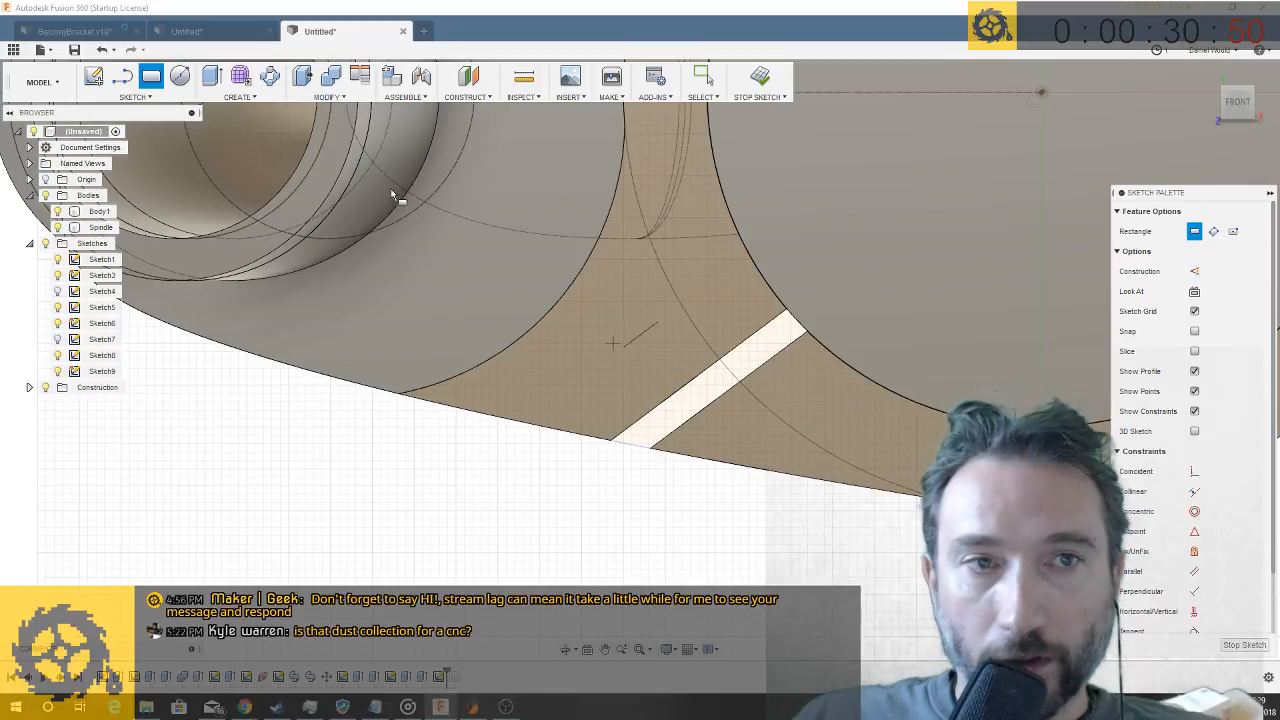
{"action": "left_click", "coordinate": [140, 97]}
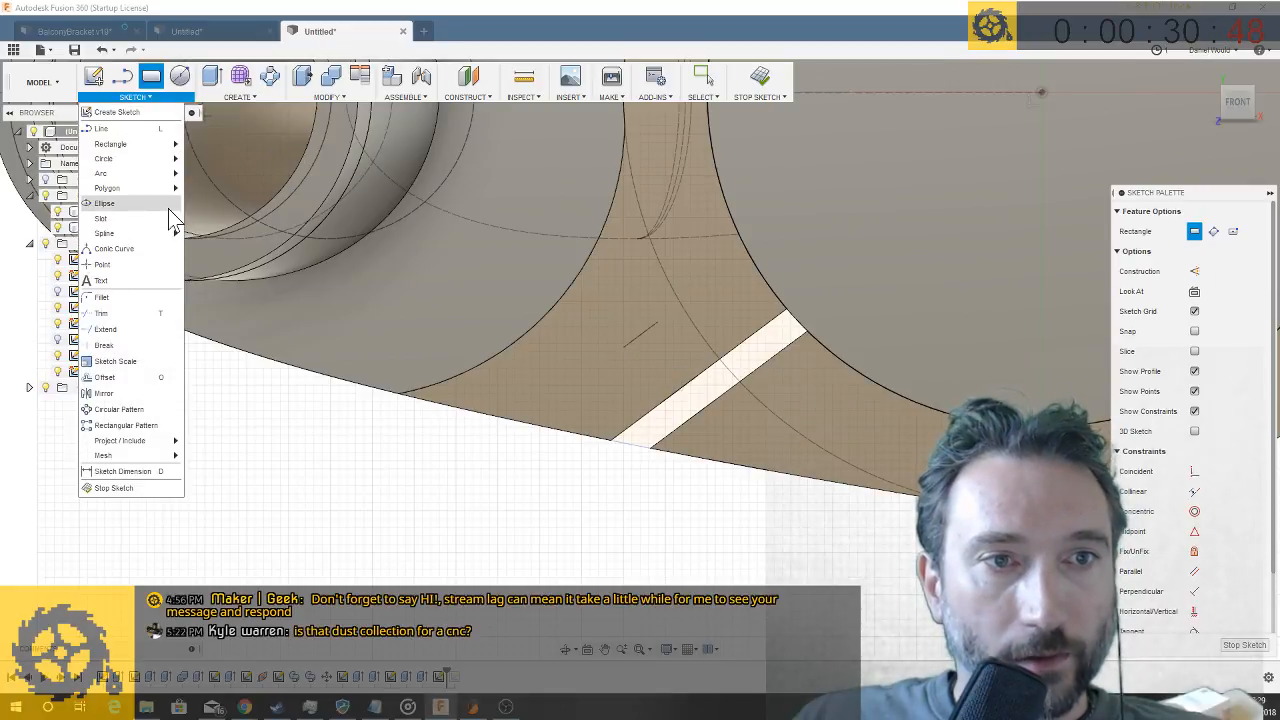
{"action": "mouse_move", "coordinate": [159, 222]}
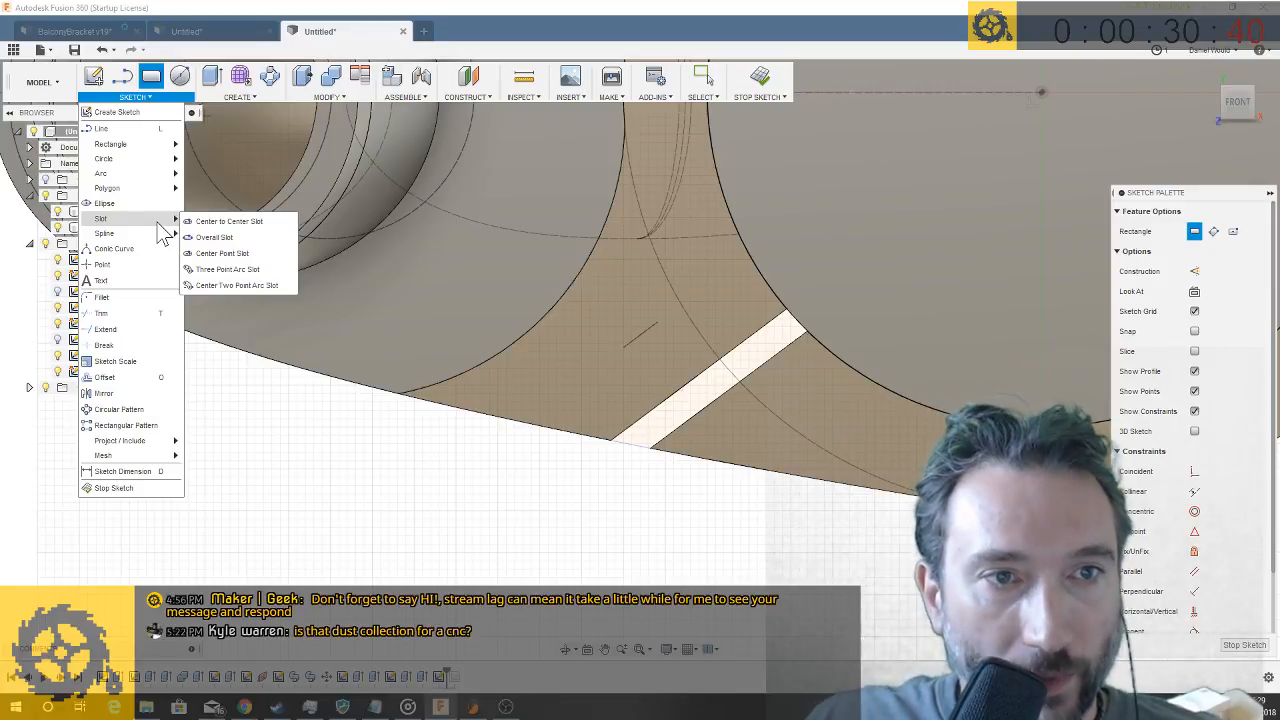
{"action": "mouse_move", "coordinate": [179, 151]}
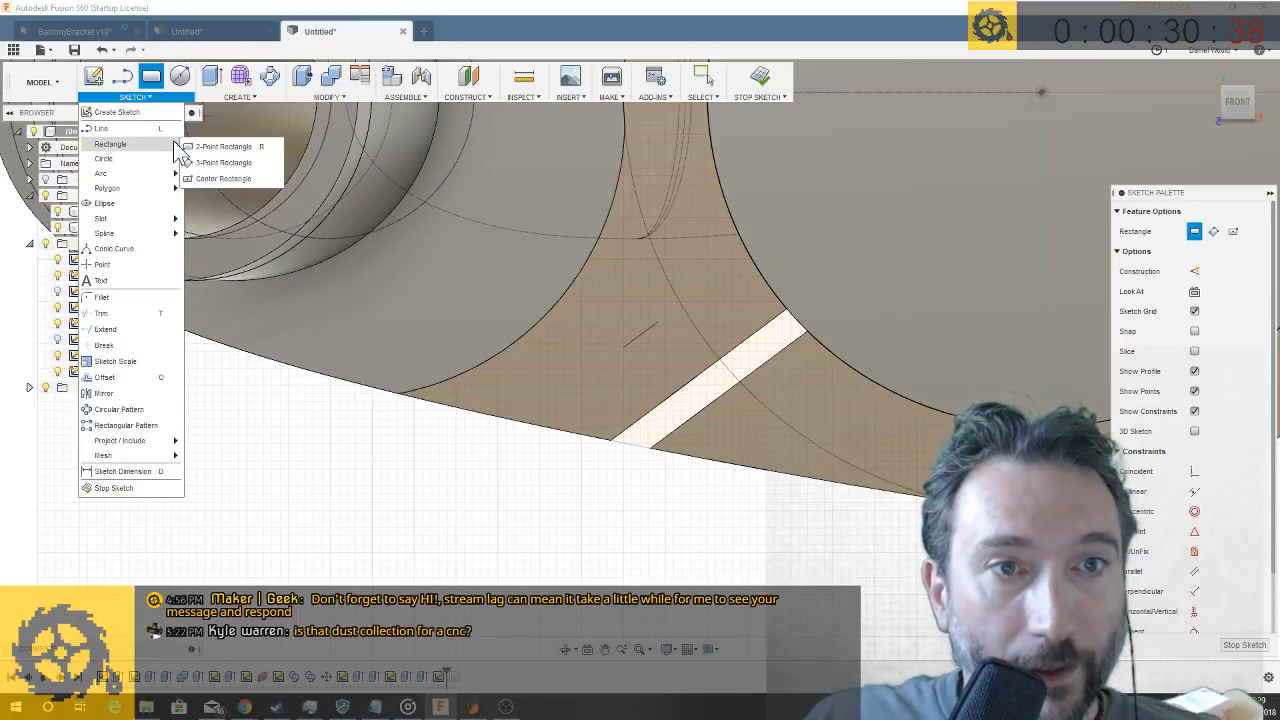
{"action": "left_click", "coordinate": [230, 163]}
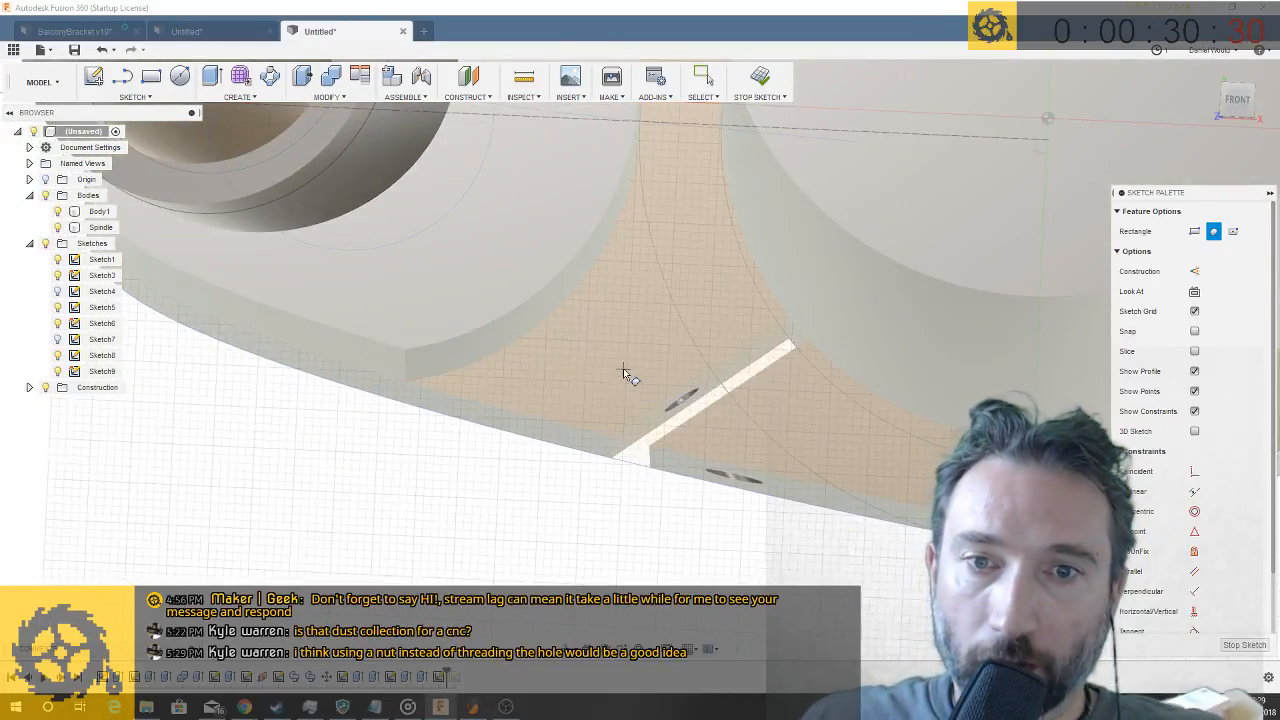
{"action": "left_click", "coordinate": [621, 368]}
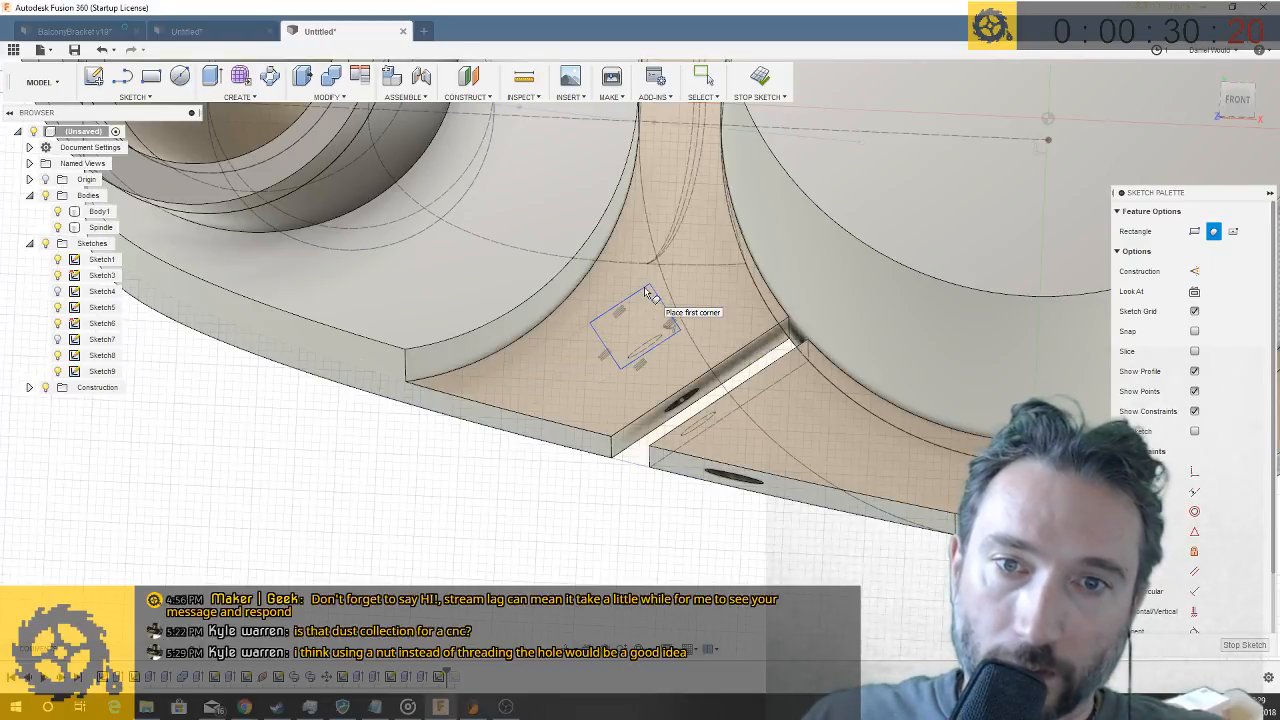
- Extrude the small rectangle by -14 mm with the Cut operation to form a nut pocket crossing the screw hole
{"action": "key", "text": "q"}
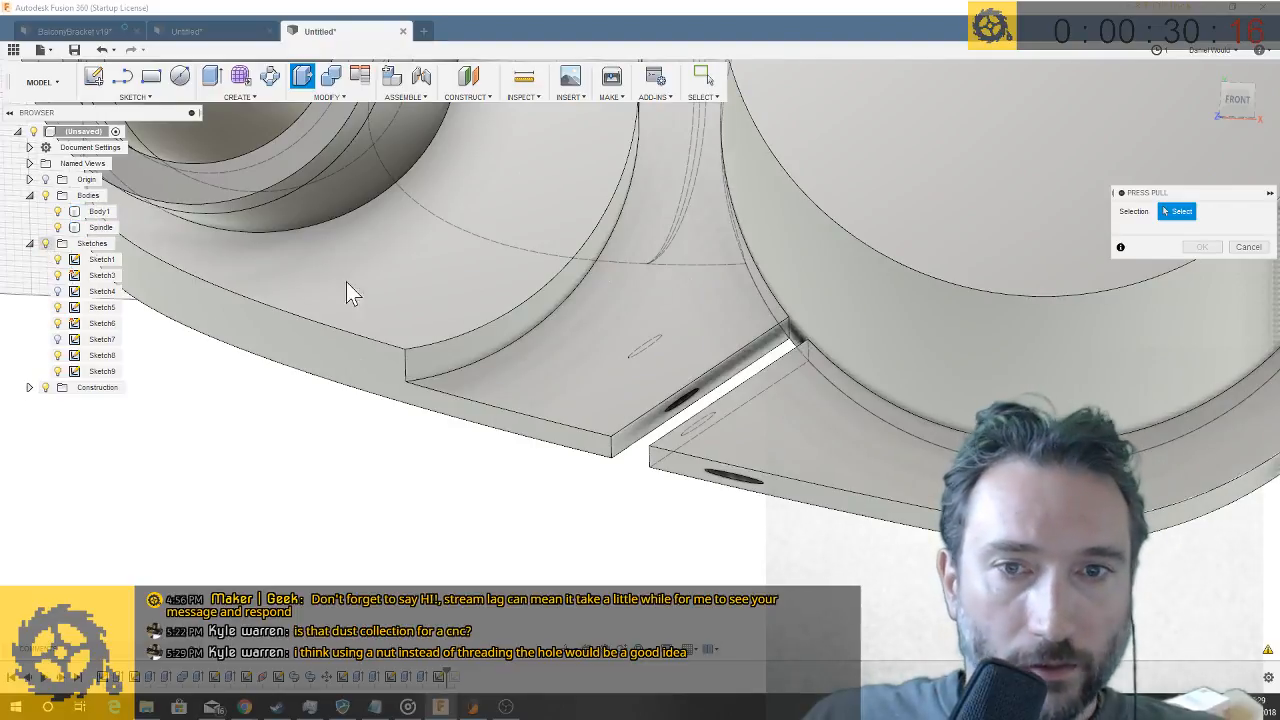
{"action": "left_click", "coordinate": [643, 335]}
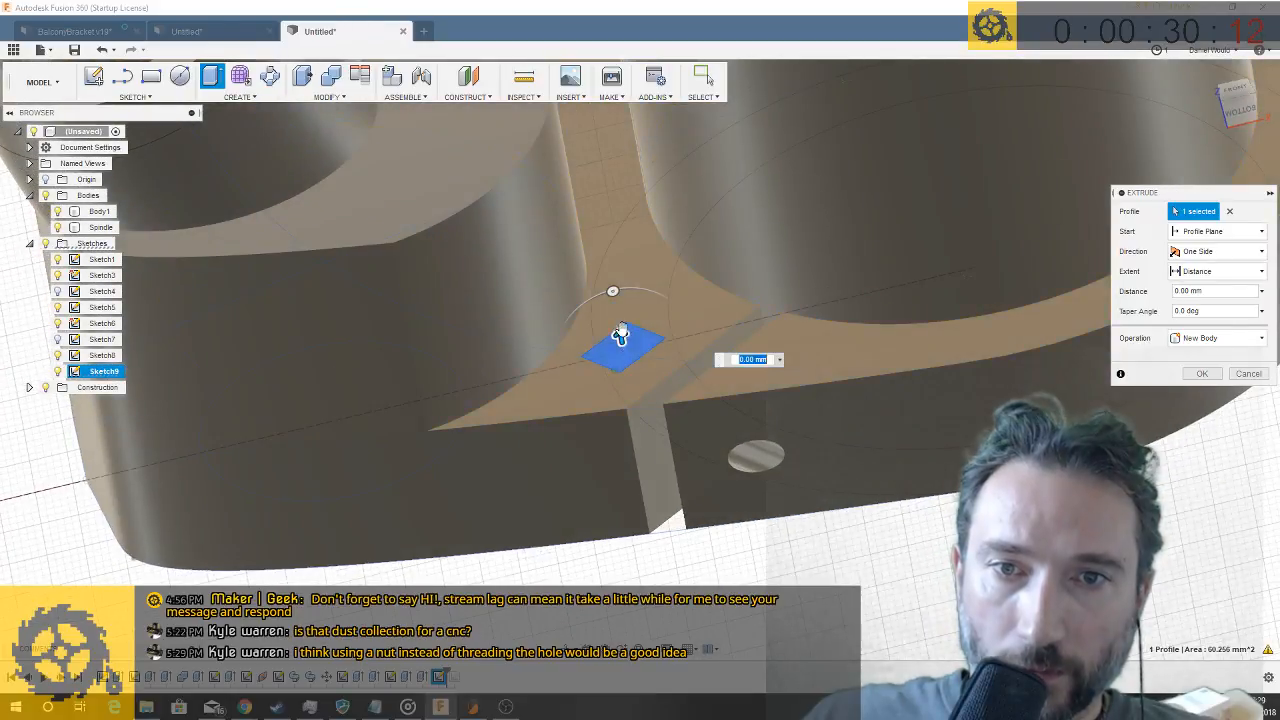
{"action": "left_click_drag", "start_coordinate": [620, 333], "coordinate": [637, 430]}
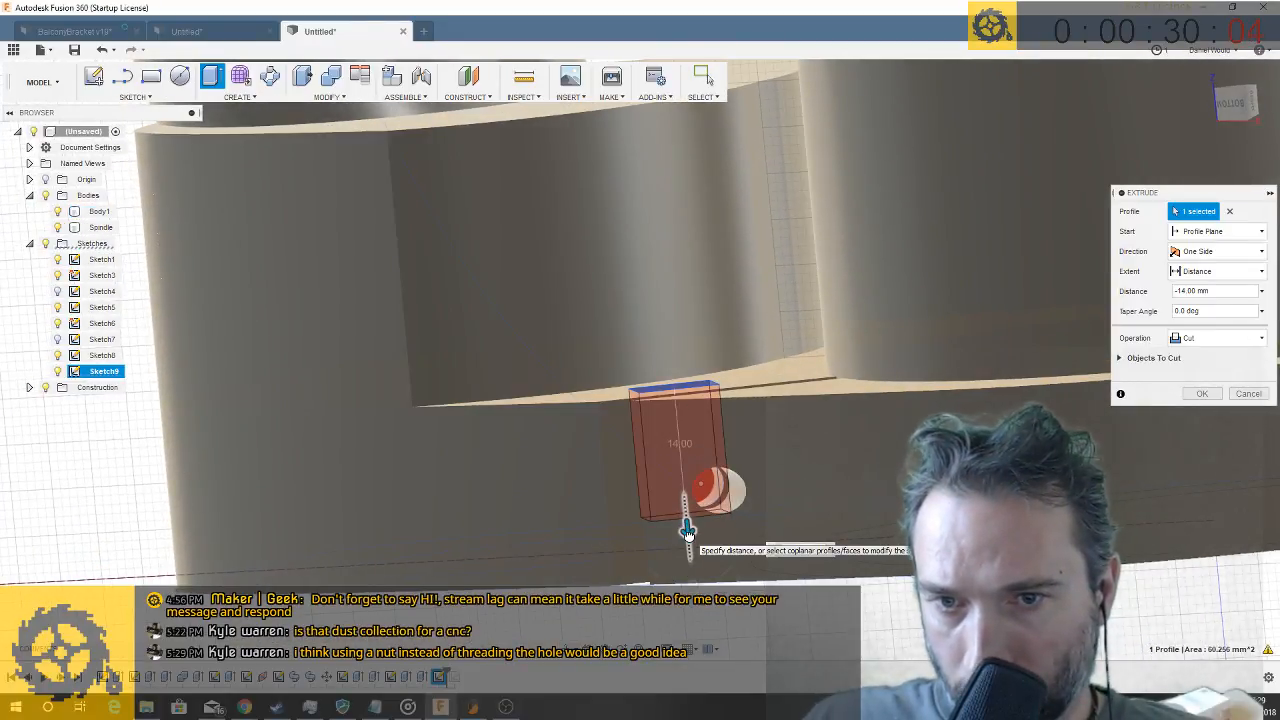
{"action": "key", "text": "Return"}
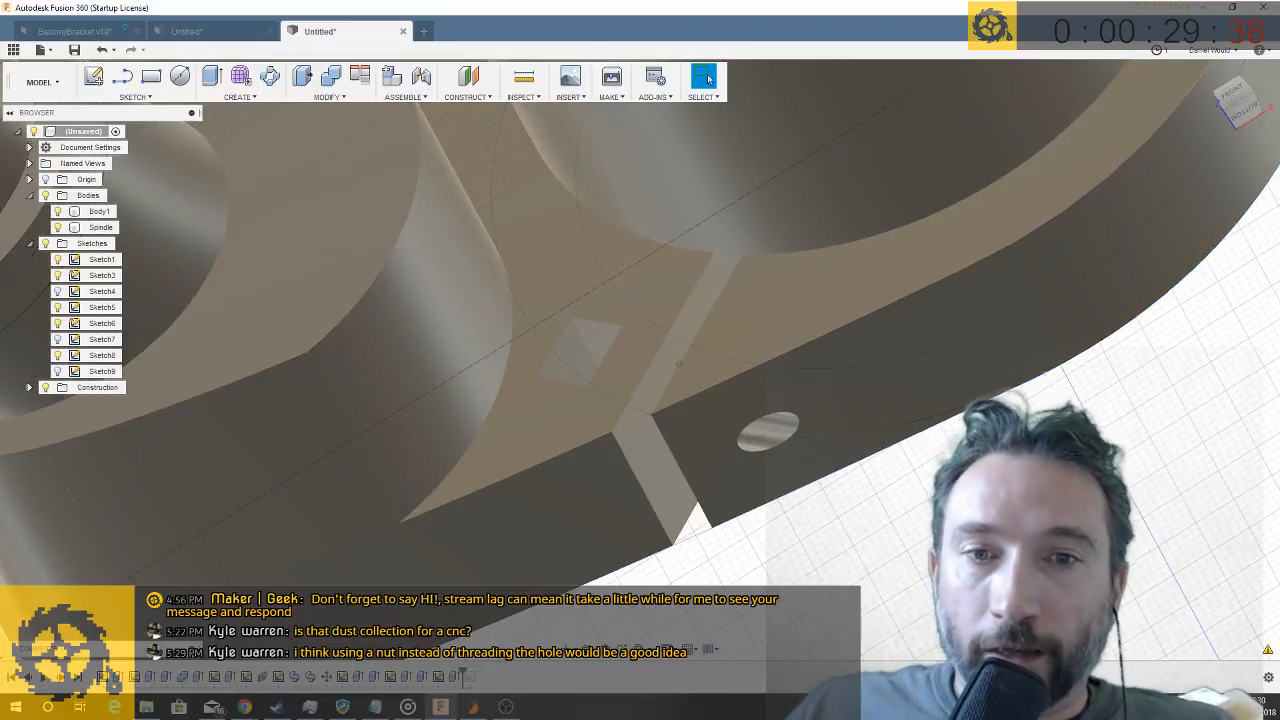
{"action": "middle_click_drag", "start_coordinate": [679, 379], "coordinate": [679, 367], "text": "shift"}
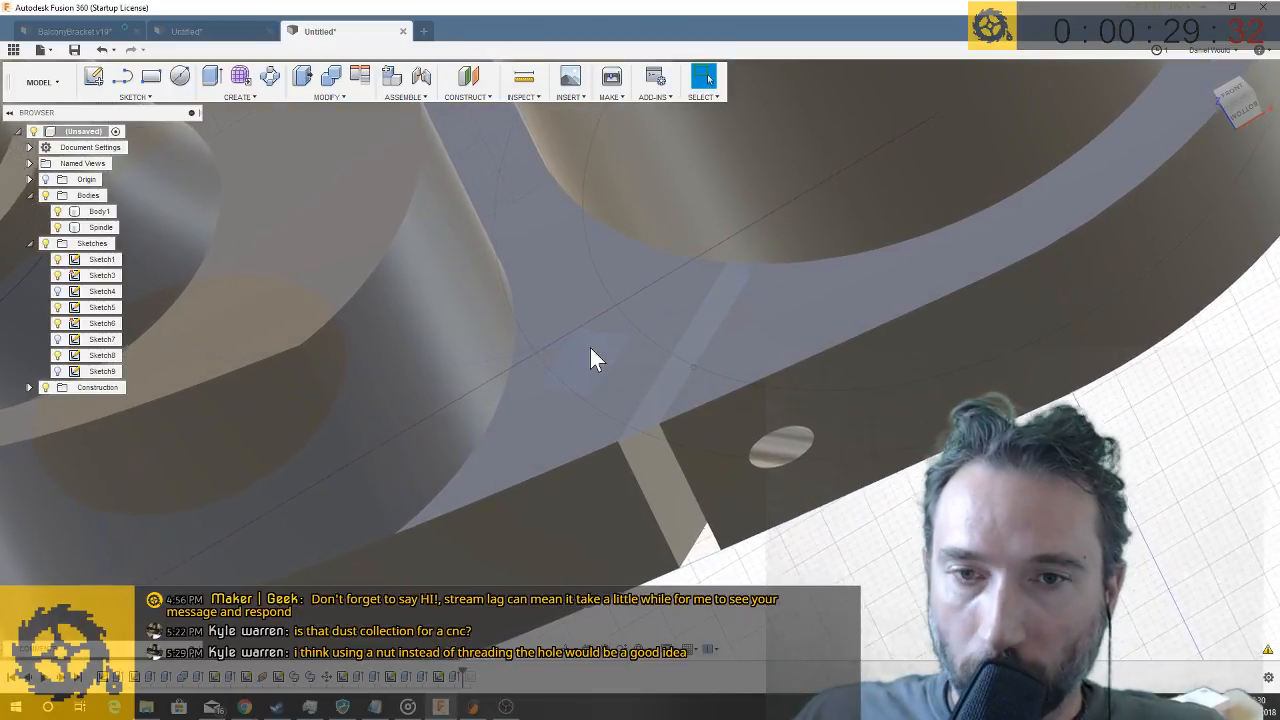
{"action": "middle_click_drag", "start_coordinate": [668, 440], "coordinate": [665, 366], "text": "shift"}
{"action": "left_click", "coordinate": [747, 393]}
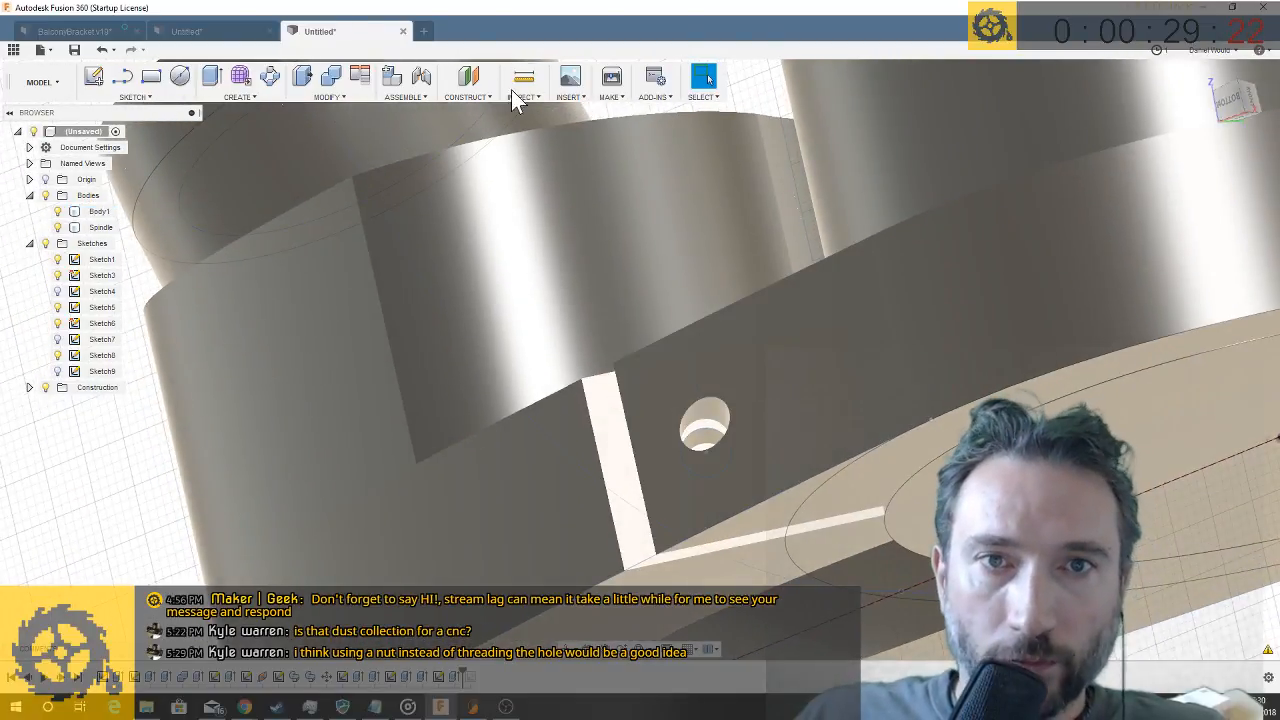
{"action": "left_click", "coordinate": [478, 97]}
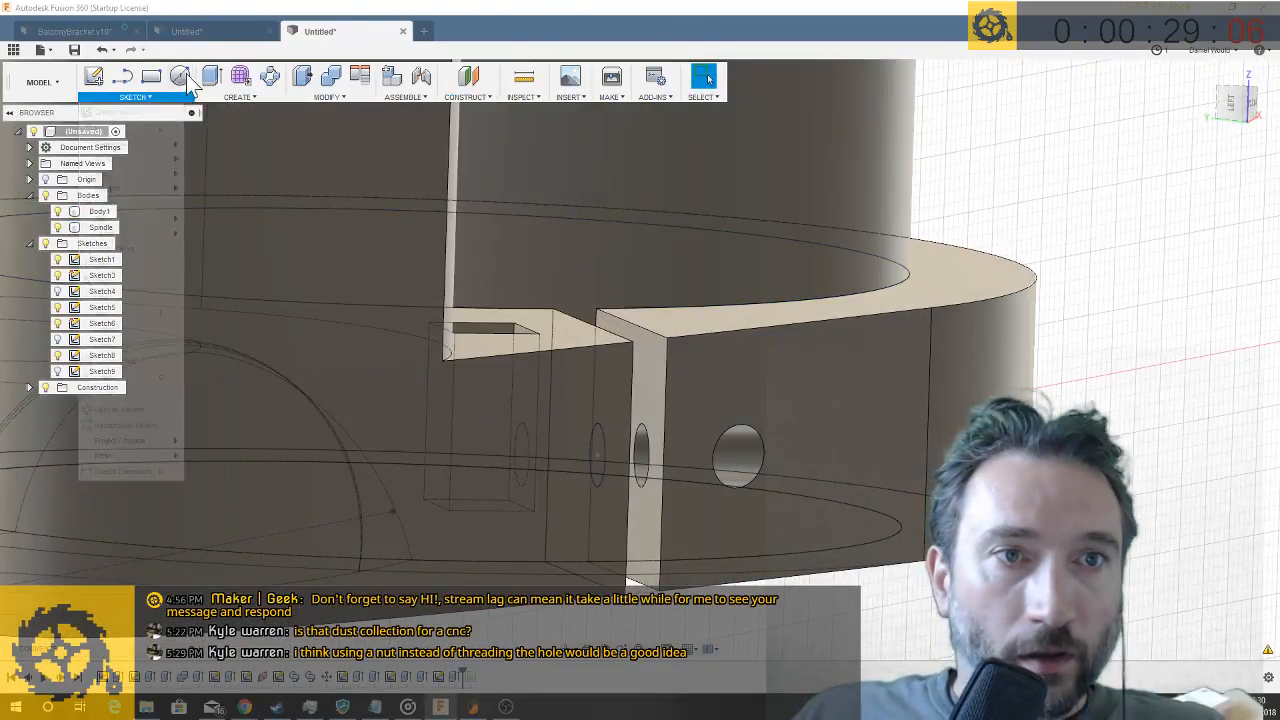
- Sketch a 10 mm diameter circle concentric with the screw hole on the ring-side face of the clamping slot
{"action": "left_click", "coordinate": [180, 76]}
{"action": "left_click", "coordinate": [657, 423]}
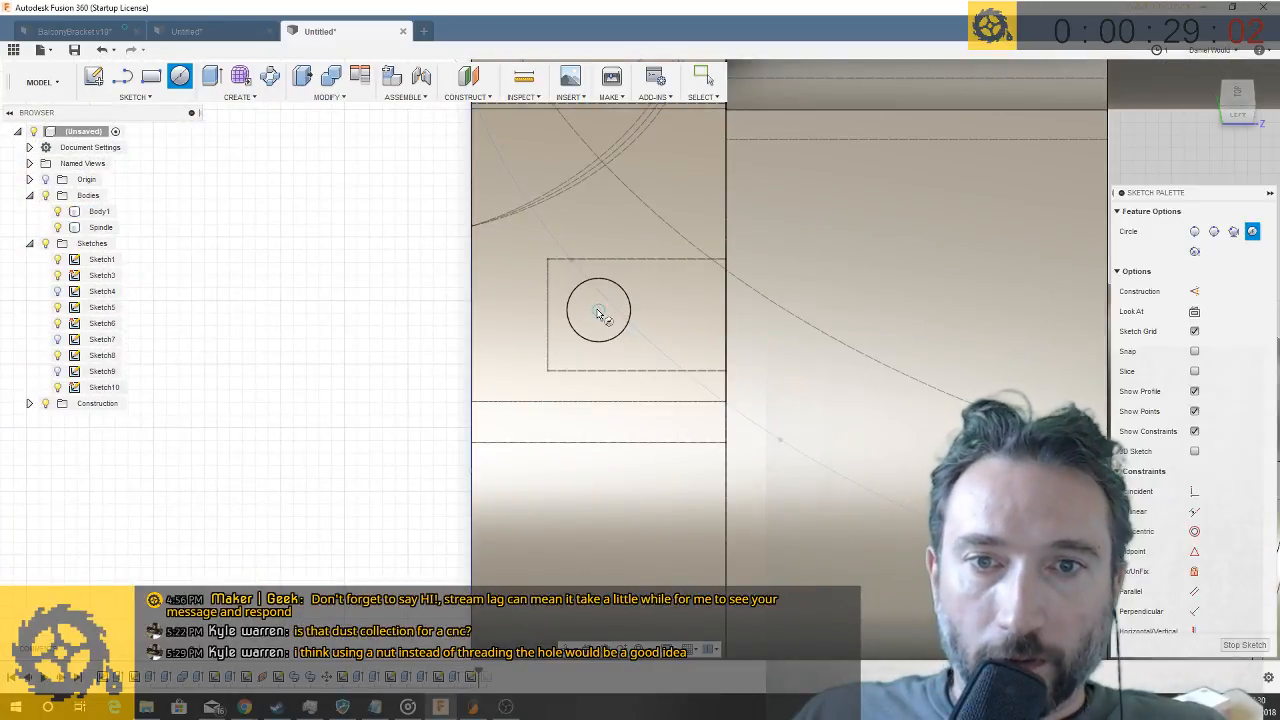
{"action": "left_click", "coordinate": [599, 310]}
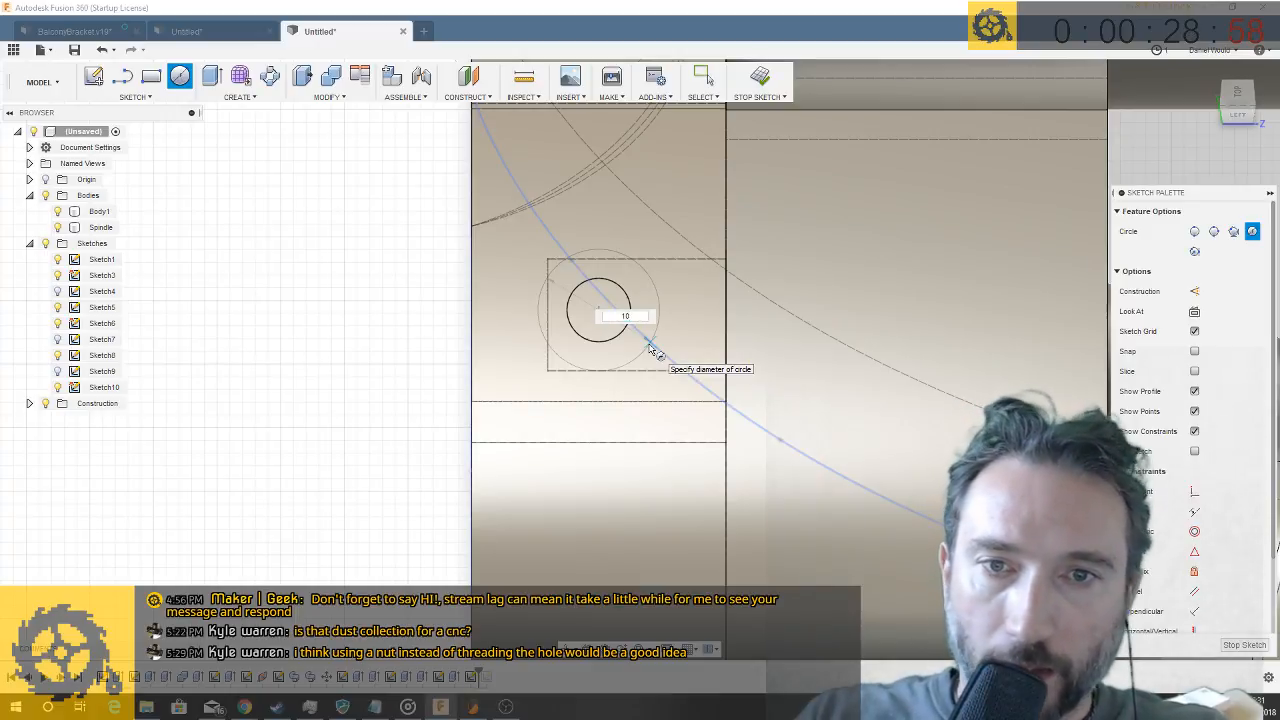
{"action": "key", "text": "Return"}
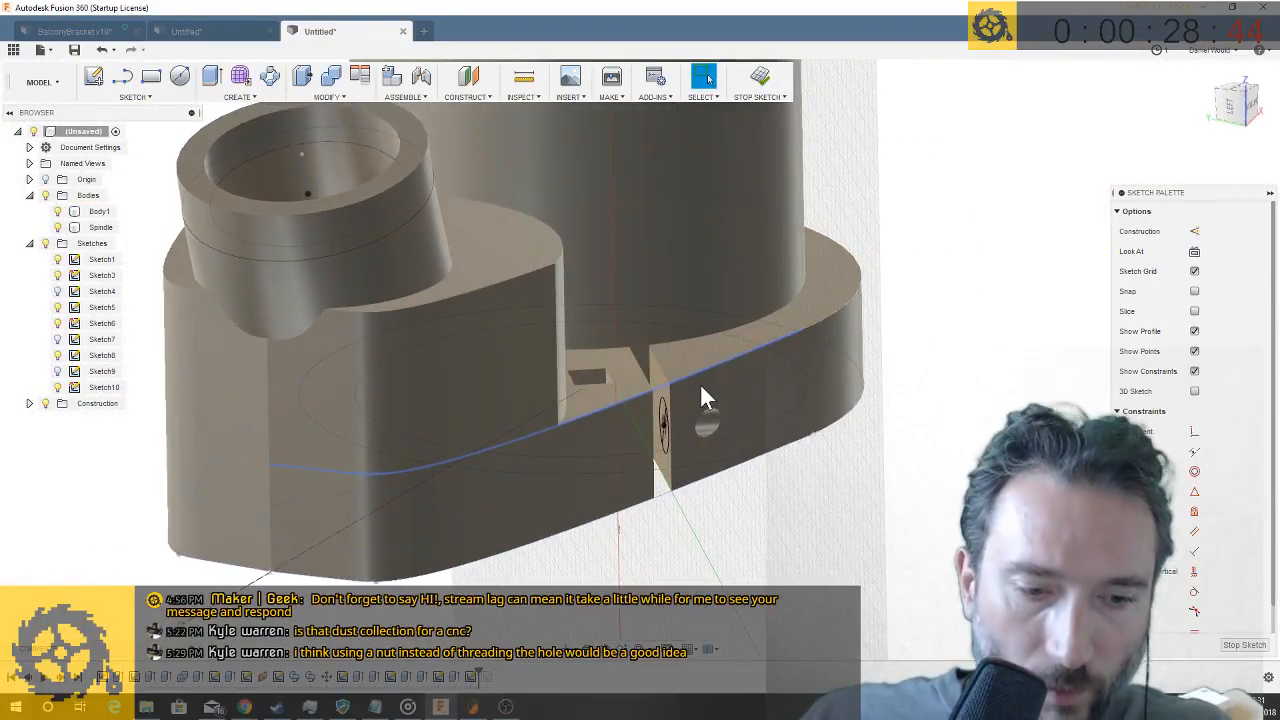
- Extrude the annular profile around the screw hole by -14 mm with the Join operation to form a boss protruding from the ring's outer side
{"action": "key", "text": "q"}
{"action": "left_click", "coordinate": [664, 418]}
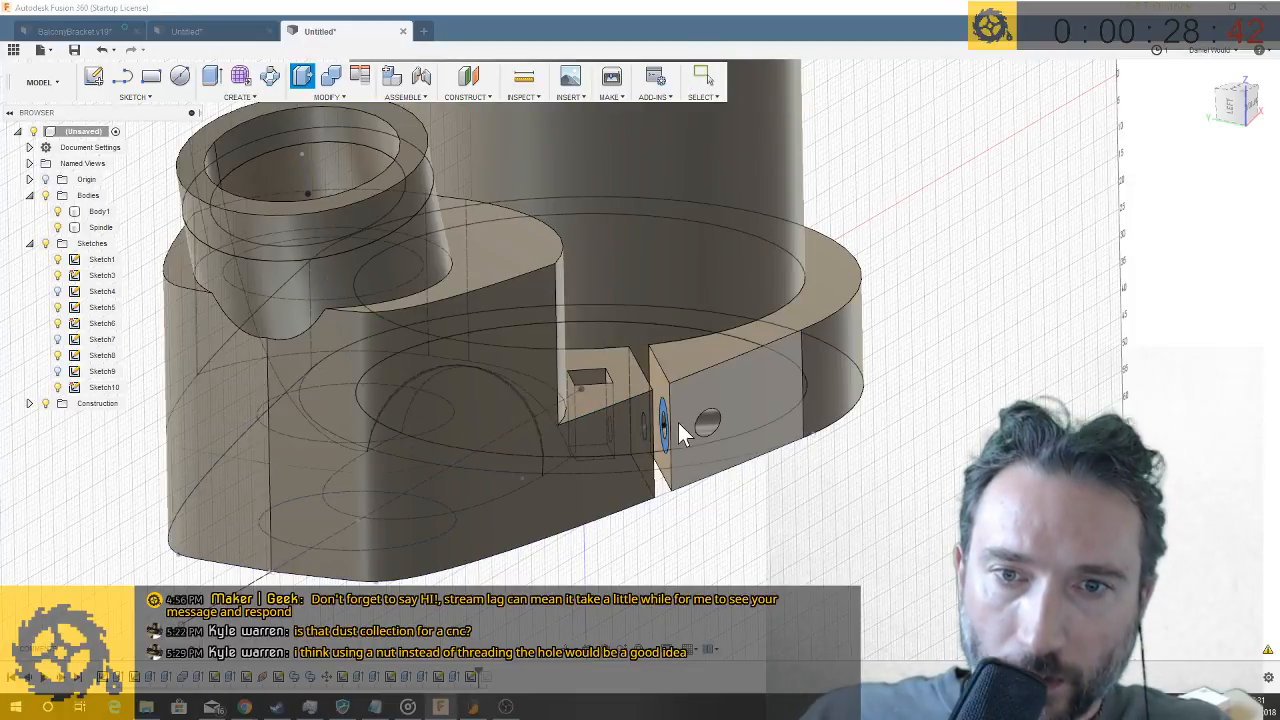
{"action": "left_click_drag", "start_coordinate": [651, 440], "coordinate": [713, 433]}
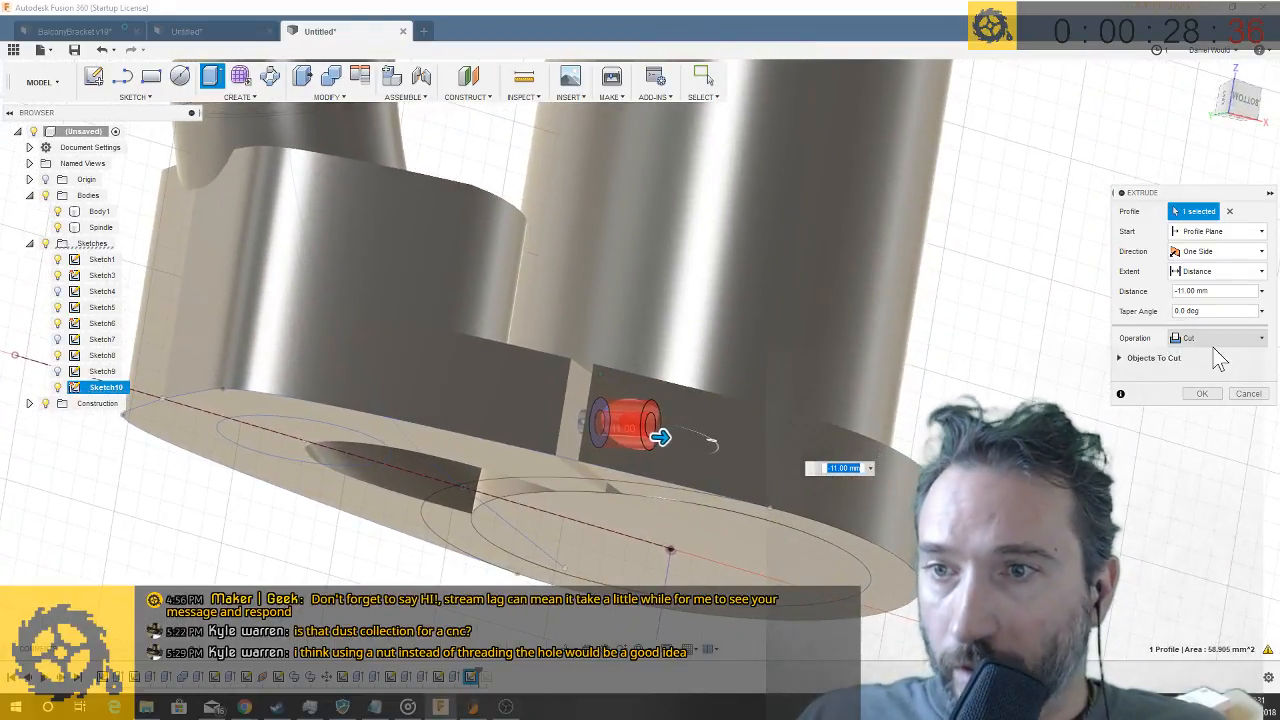
{"action": "left_click", "coordinate": [1215, 340]}
{"action": "left_click", "coordinate": [1205, 358]}
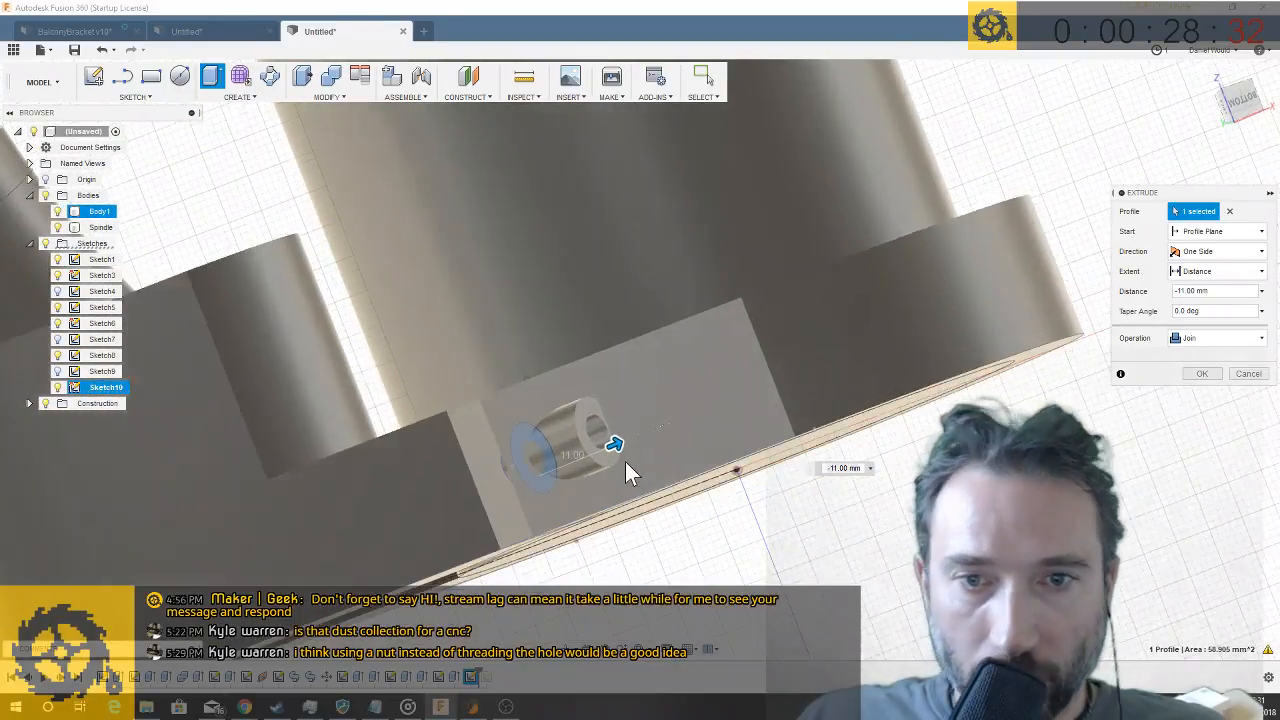
{"action": "left_click_drag", "start_coordinate": [616, 445], "coordinate": [637, 443]}
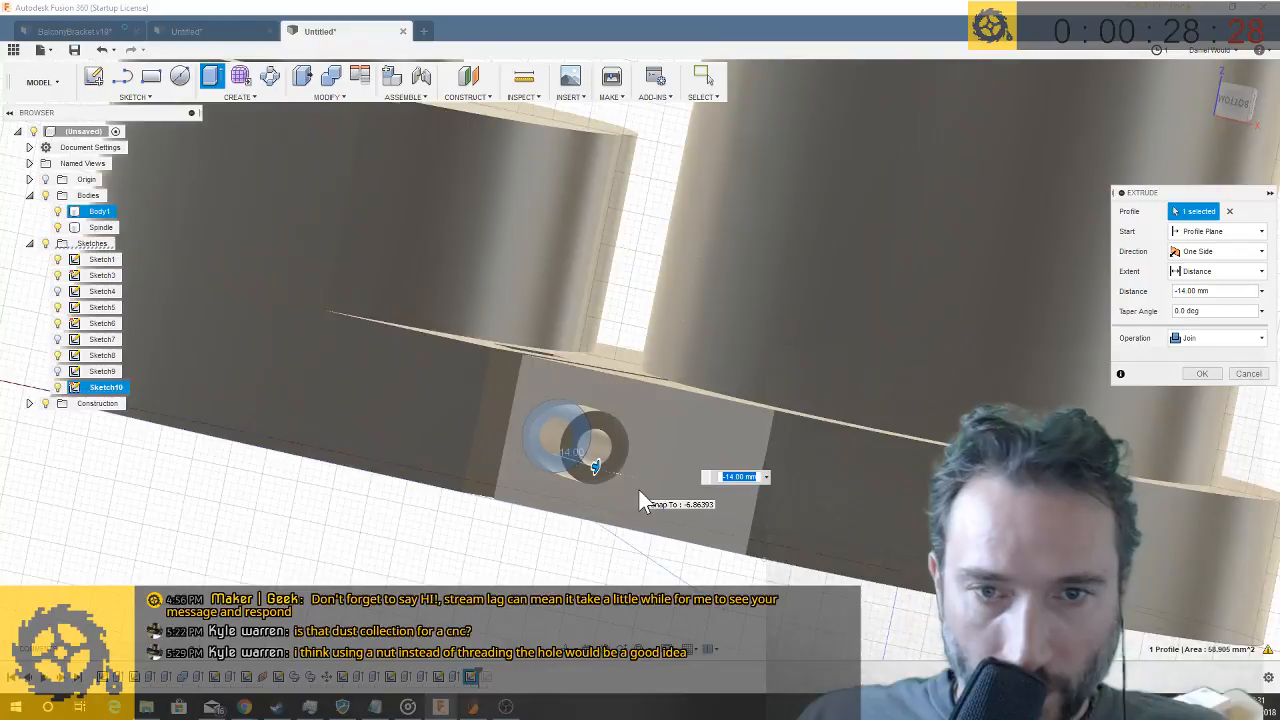
{"action": "key", "text": "Return"}
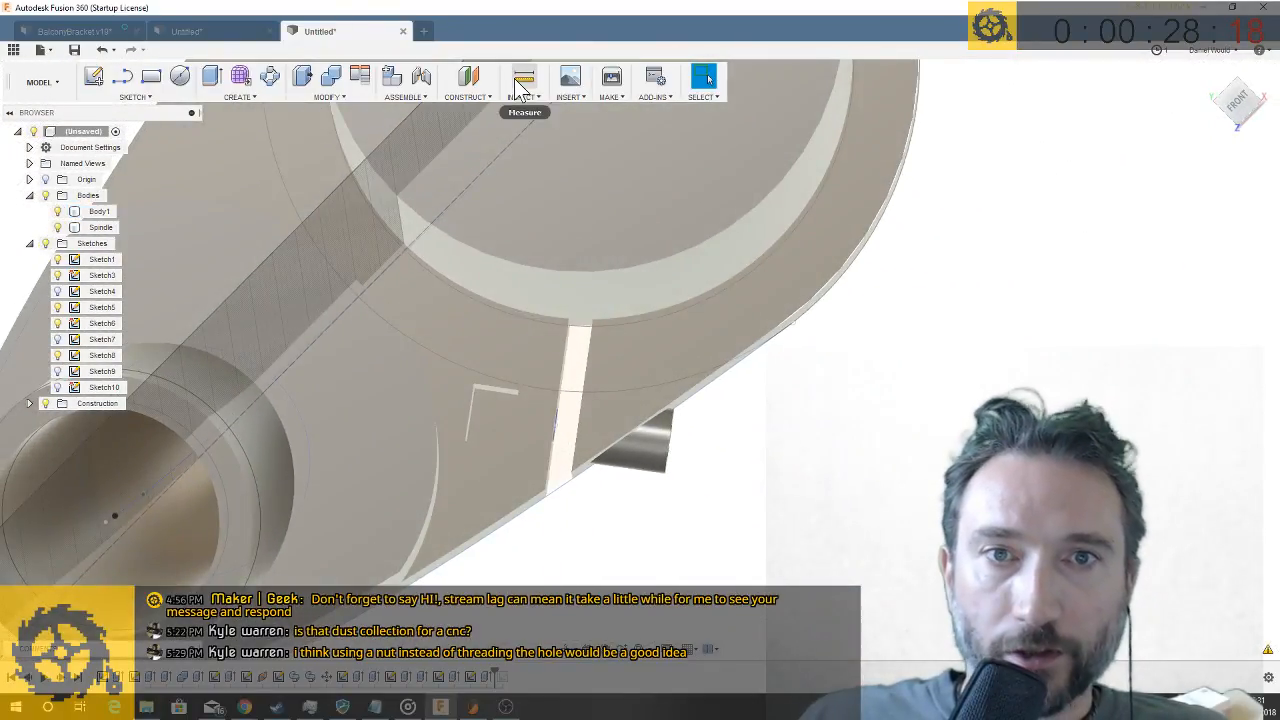
- Measure the distance from the screw boss's outer circular edge to the 5 mm screw-hole circle at the clamping slot
{"action": "left_click", "coordinate": [522, 80]}
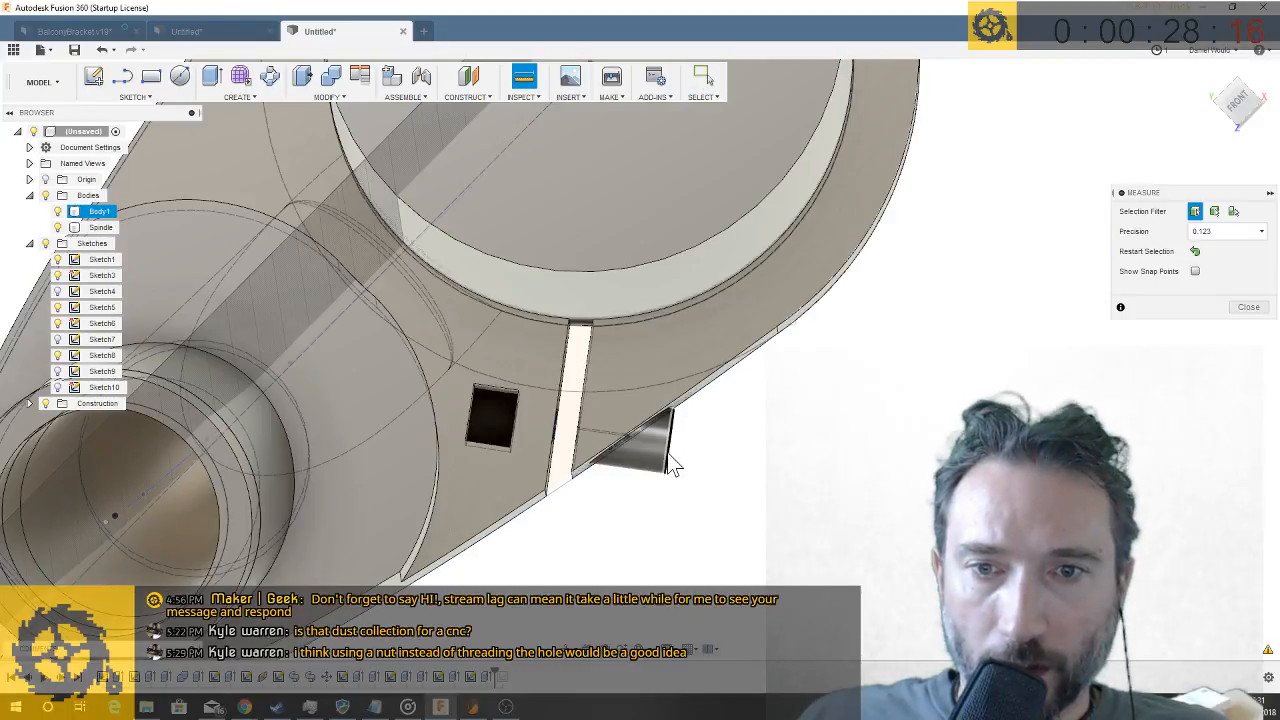
{"action": "left_click", "coordinate": [669, 460]}
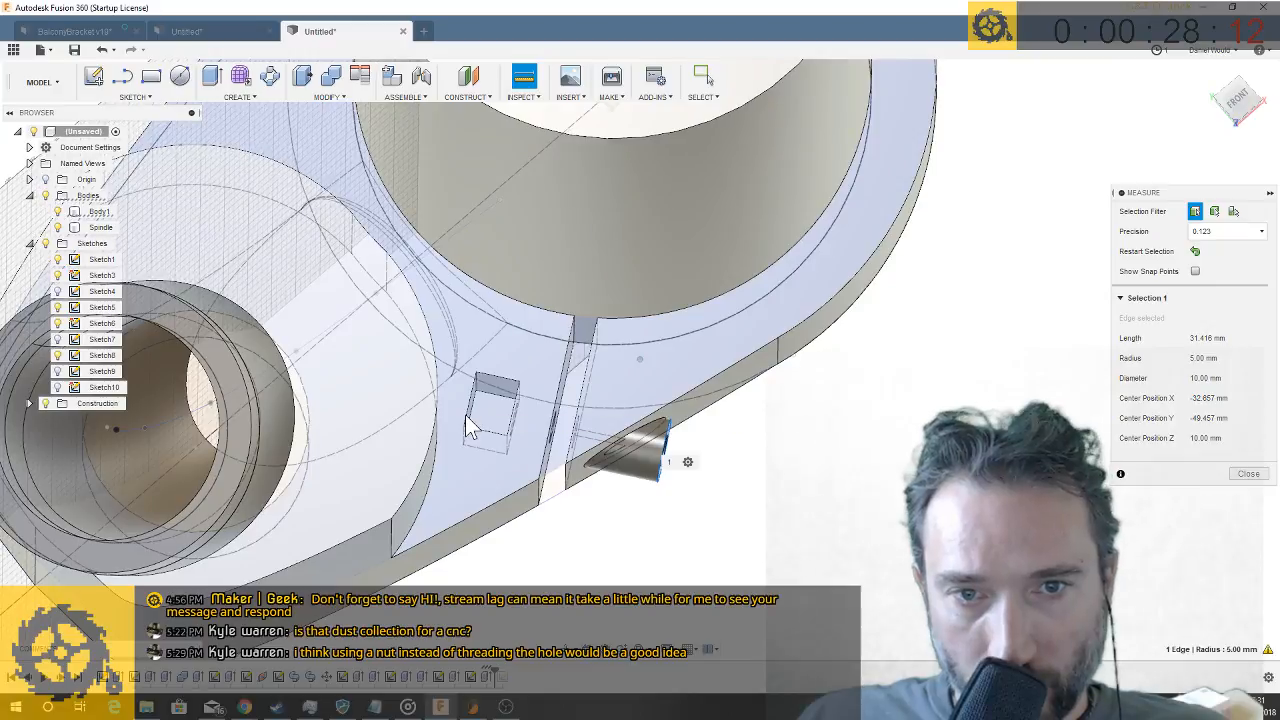
{"action": "scroll", "coordinate": [468, 423], "scroll_direction": "up", "scroll_amount": 5}
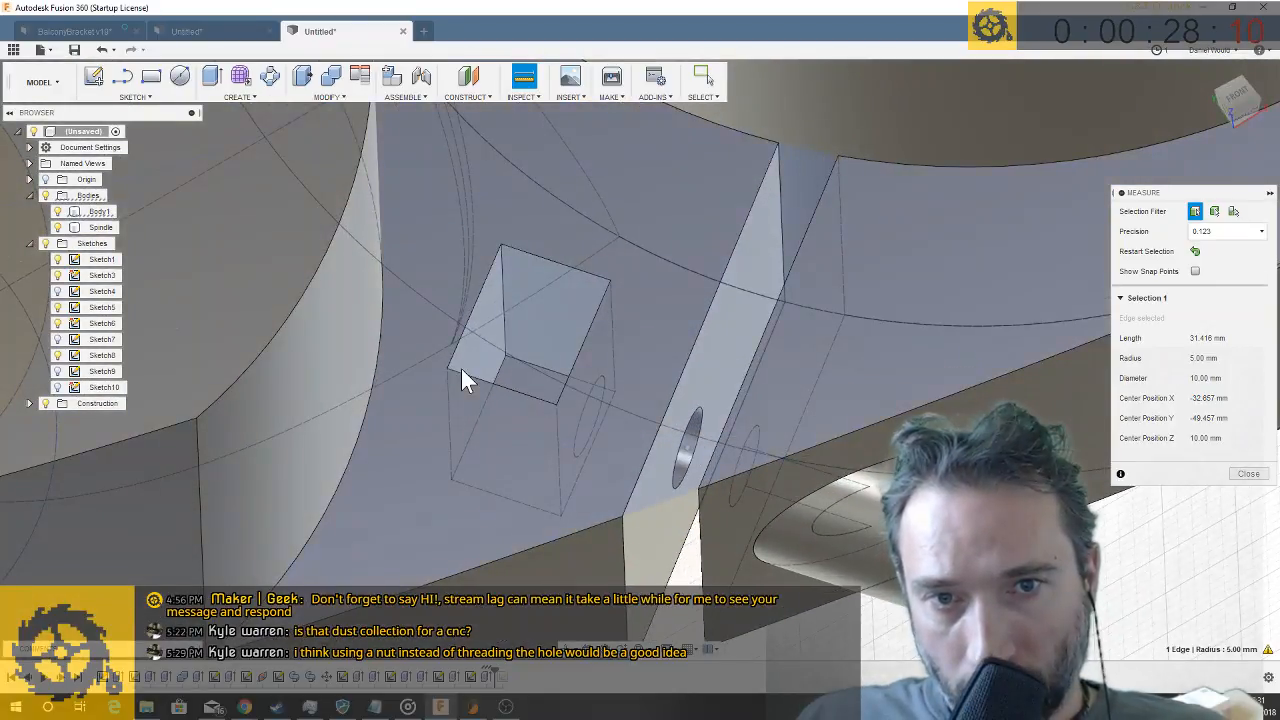
{"action": "middle_click_drag", "start_coordinate": [686, 443], "coordinate": [670, 458], "text": "shift"}
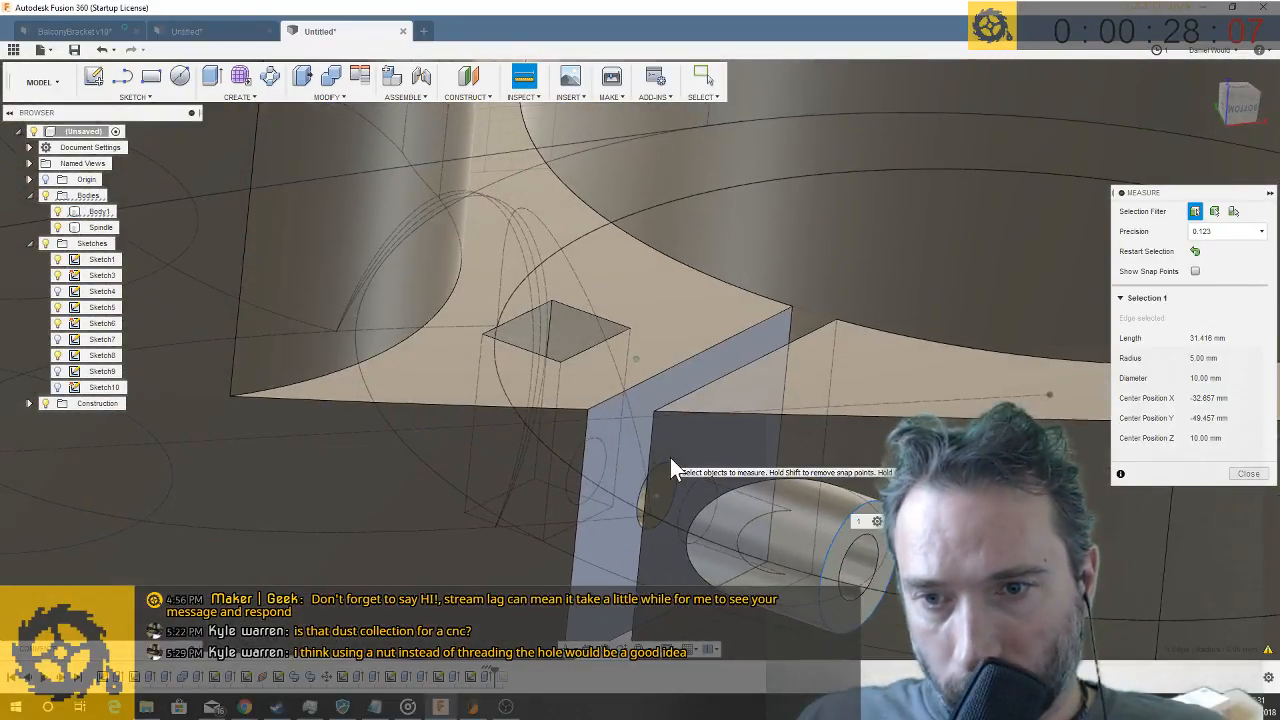
{"action": "left_click", "coordinate": [639, 504]}
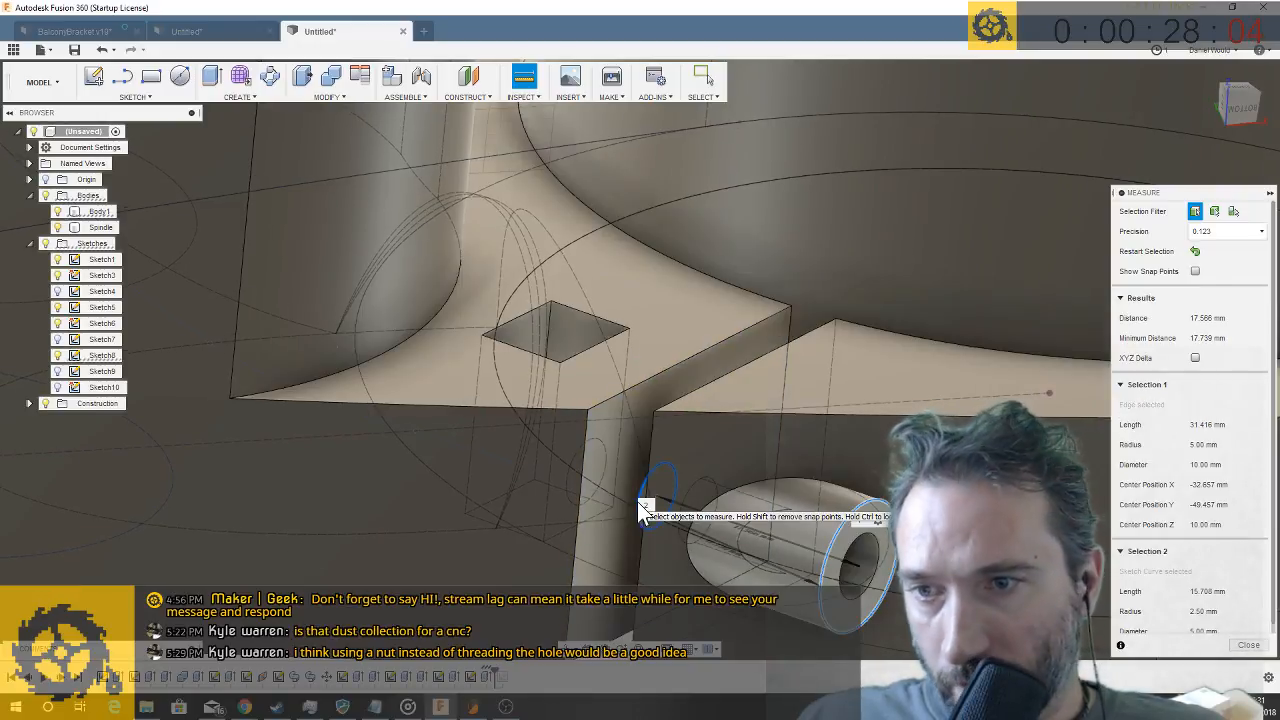
{"action": "middle_click_drag", "start_coordinate": [637, 501], "coordinate": [667, 501], "text": "shift"}
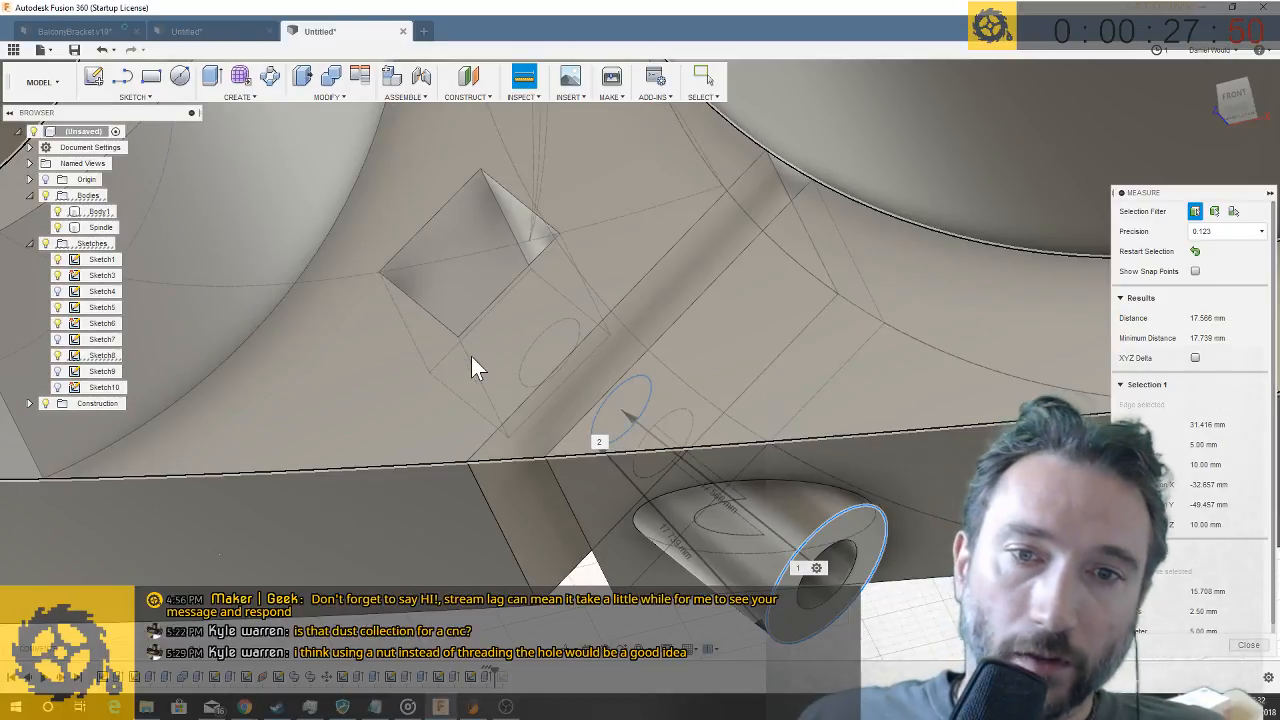
{"action": "middle_click_drag", "start_coordinate": [471, 356], "coordinate": [1210, 640], "text": "shift"}
{"action": "left_click", "coordinate": [1248, 645]}
{"action": "scroll", "coordinate": [531, 512], "scroll_direction": "down", "scroll_amount": 6}
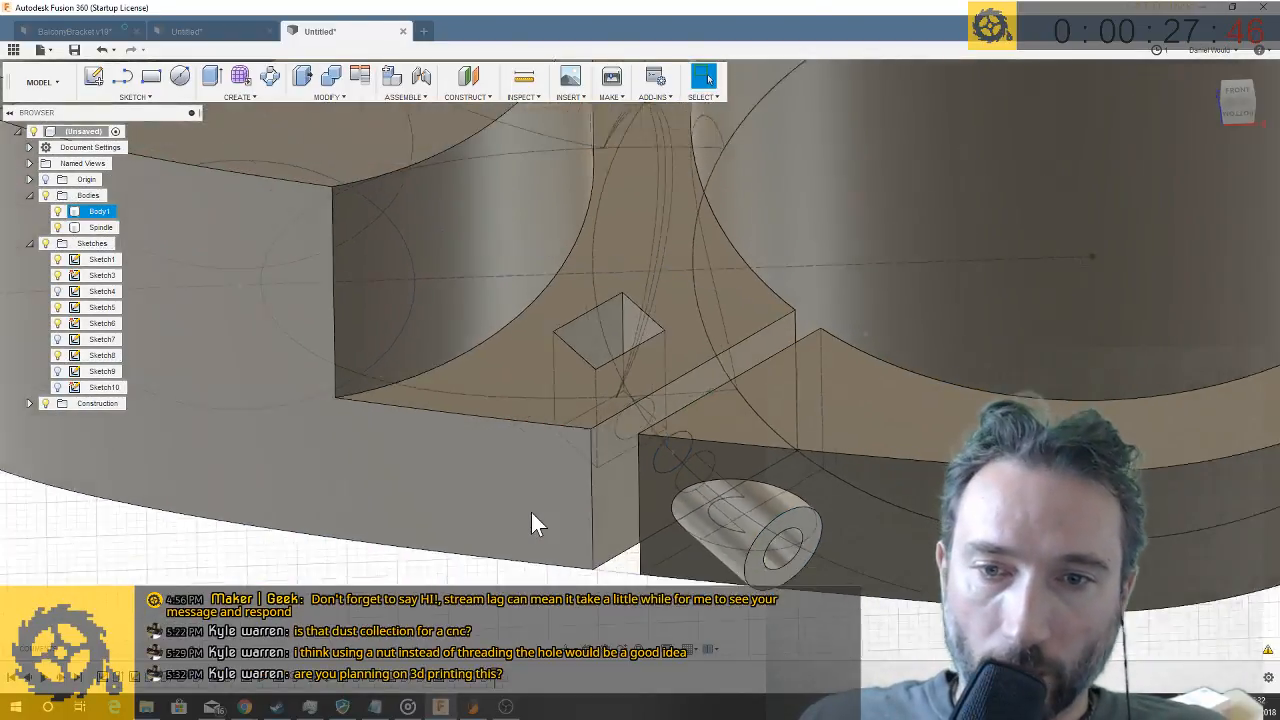
{"action": "middle_click_drag", "start_coordinate": [532, 515], "coordinate": [717, 518], "text": "shift"}
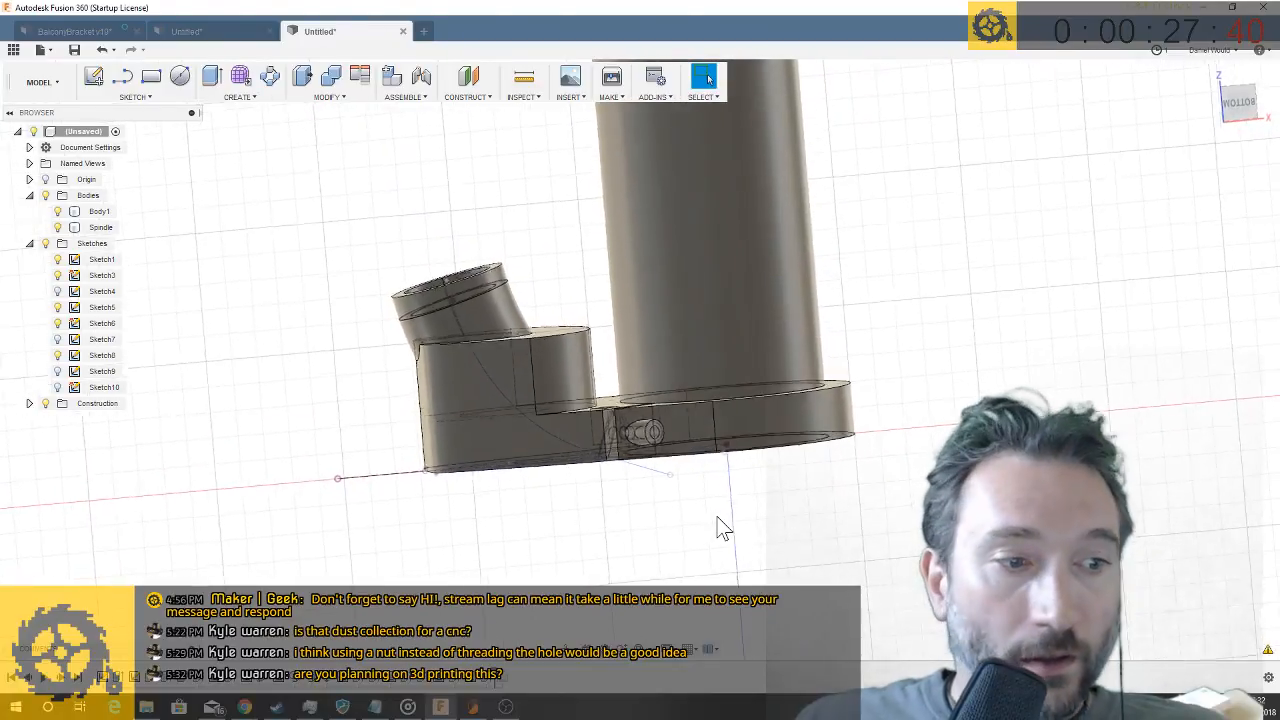
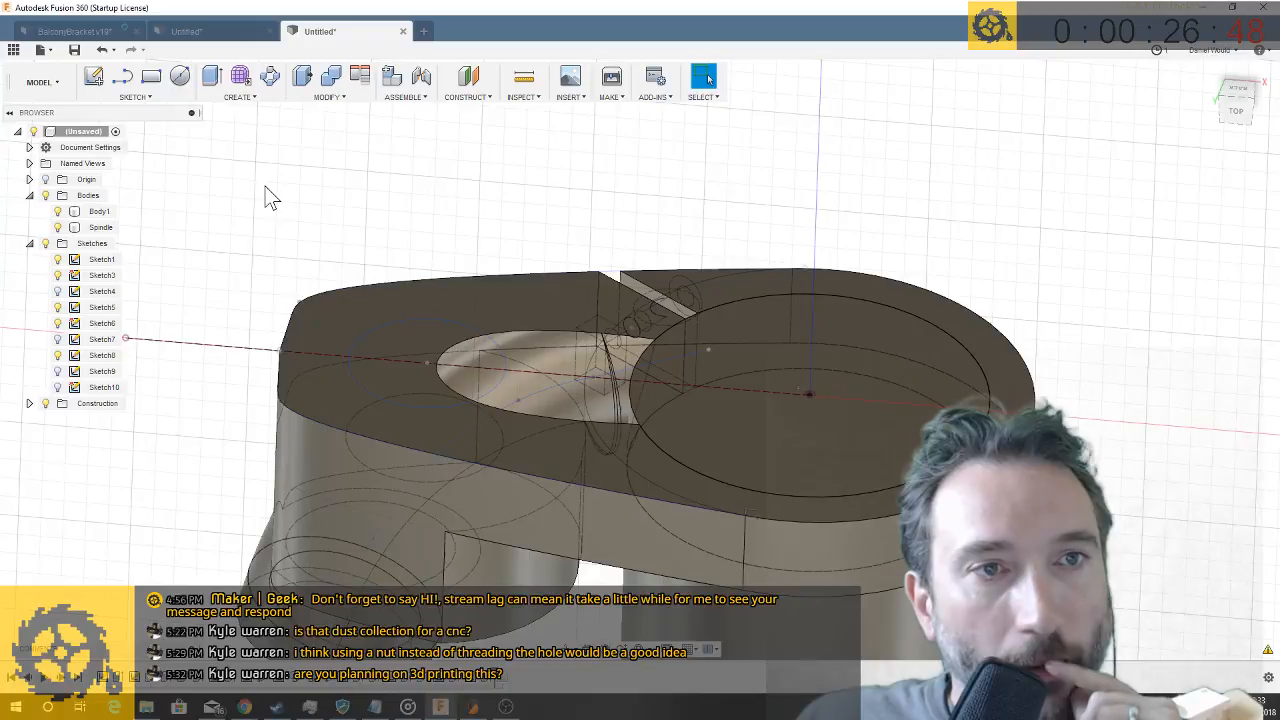
- Draw a 5 mm diameter circle in the arm's base outline sketch, near the upper corner of its narrow end
{"action": "left_click", "coordinate": [178, 79]}
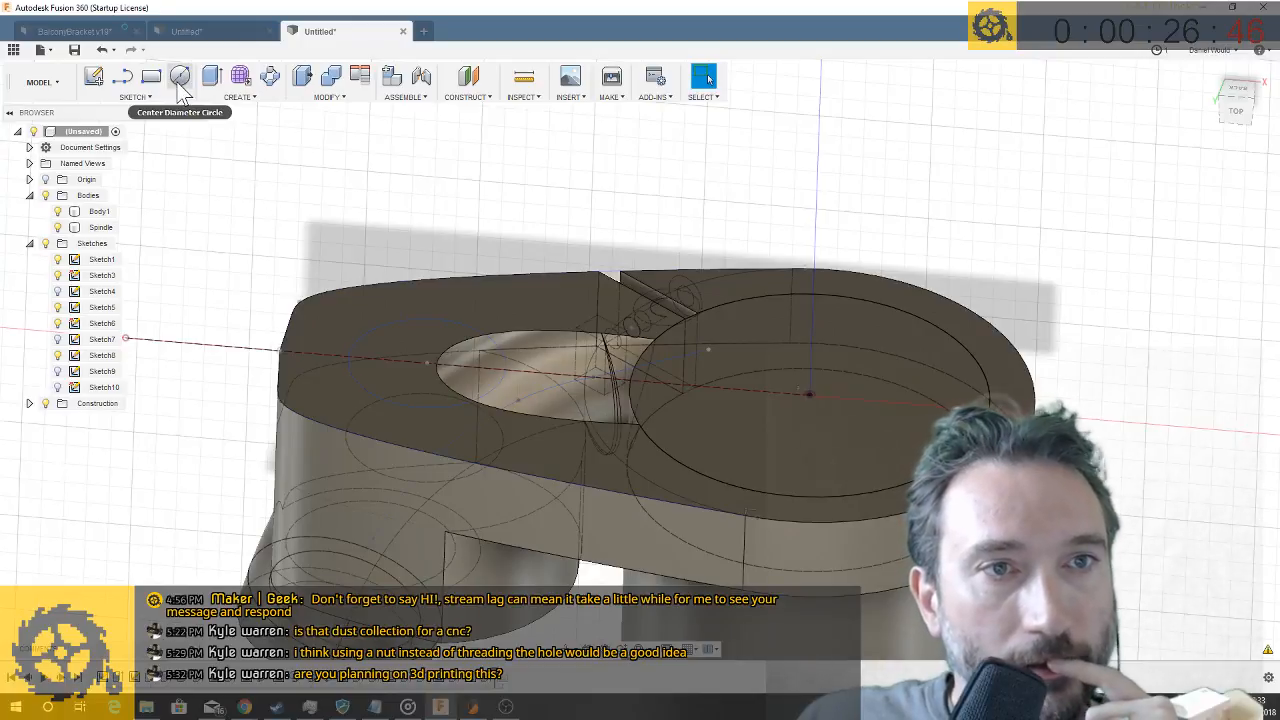
{"action": "left_click", "coordinate": [319, 308]}
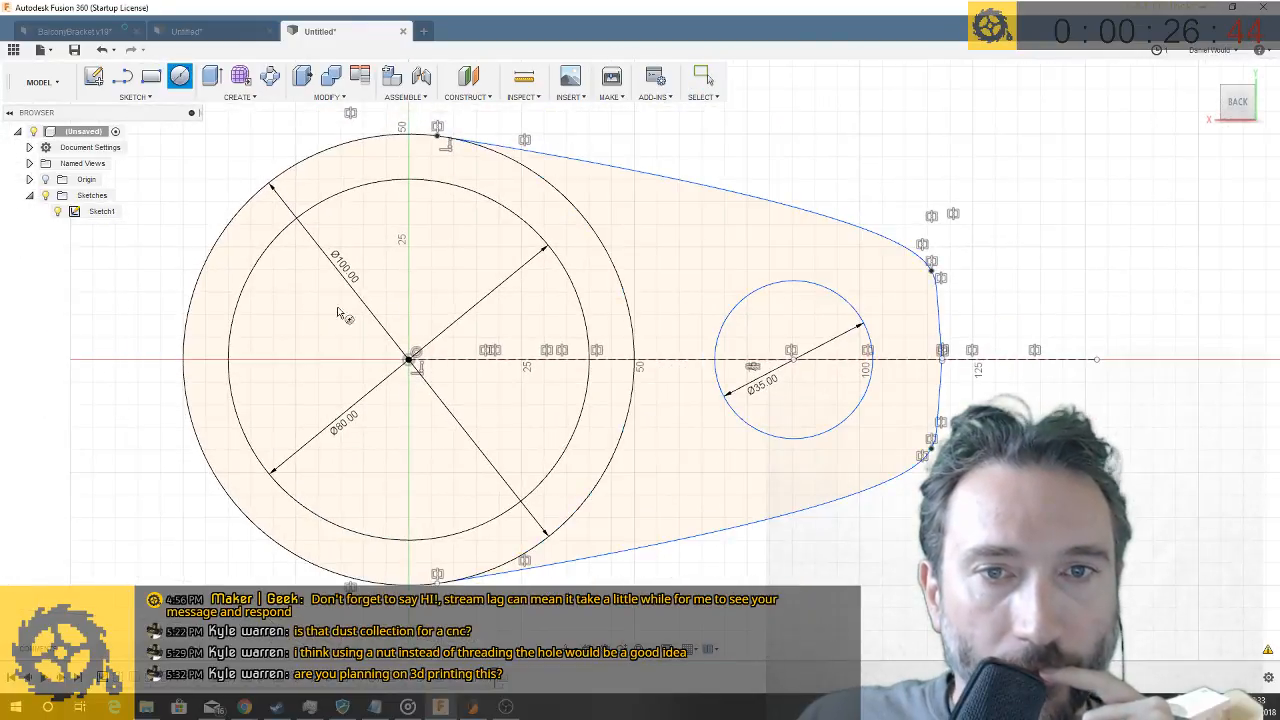
{"action": "left_click", "coordinate": [895, 284]}
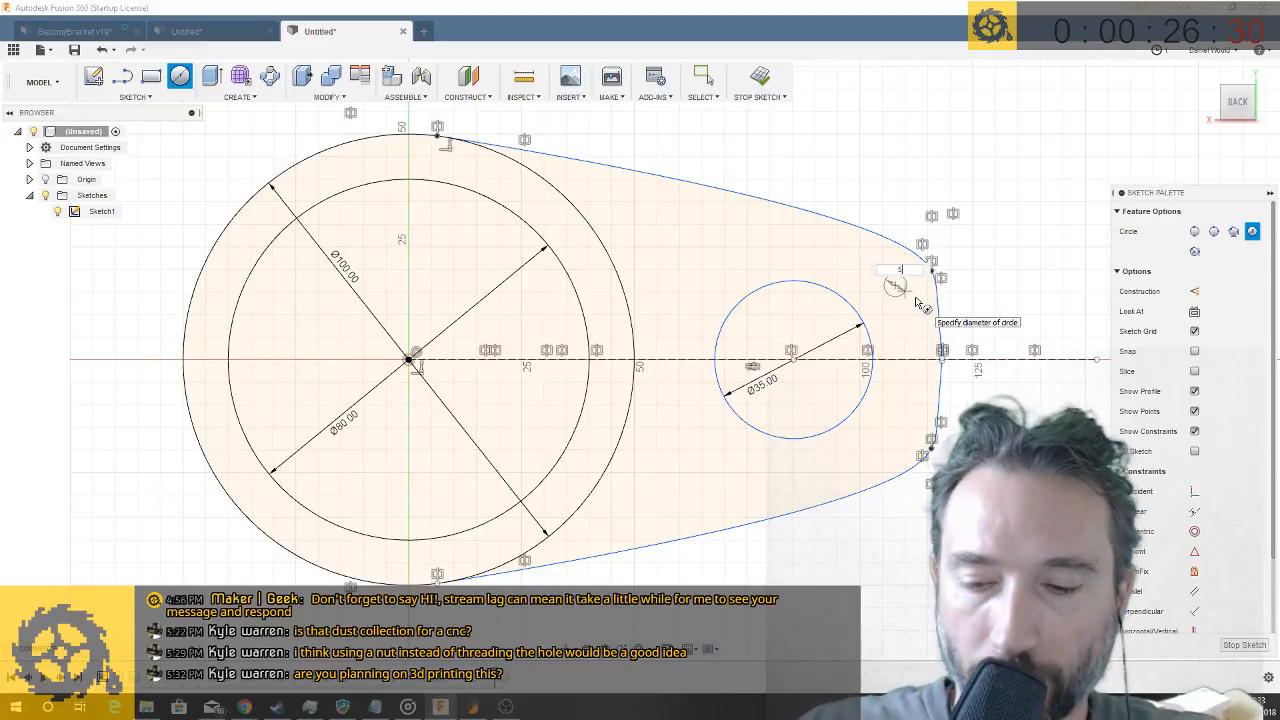
{"action": "key", "text": "Return"}
{"action": "key", "text": "Escape"}
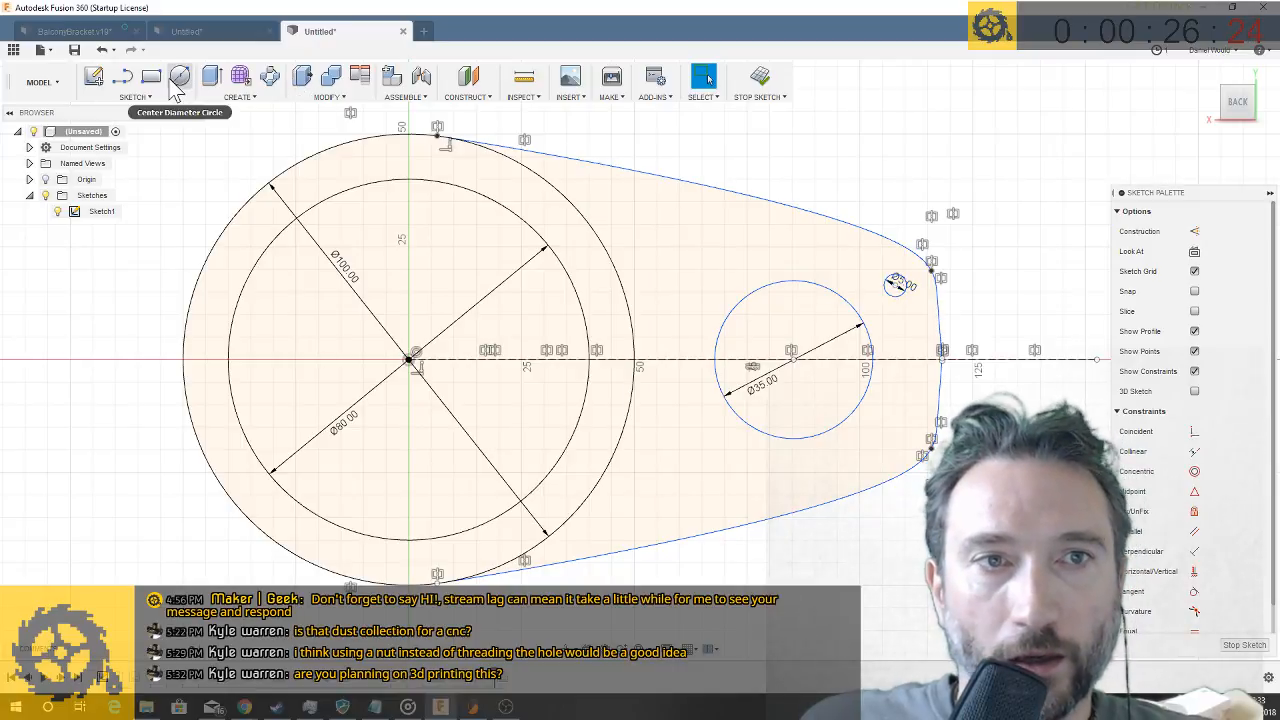
- Draw a second 5 mm circle between the 35 mm circle and the arm's upper tapered edge
{"action": "left_click", "coordinate": [145, 99]}
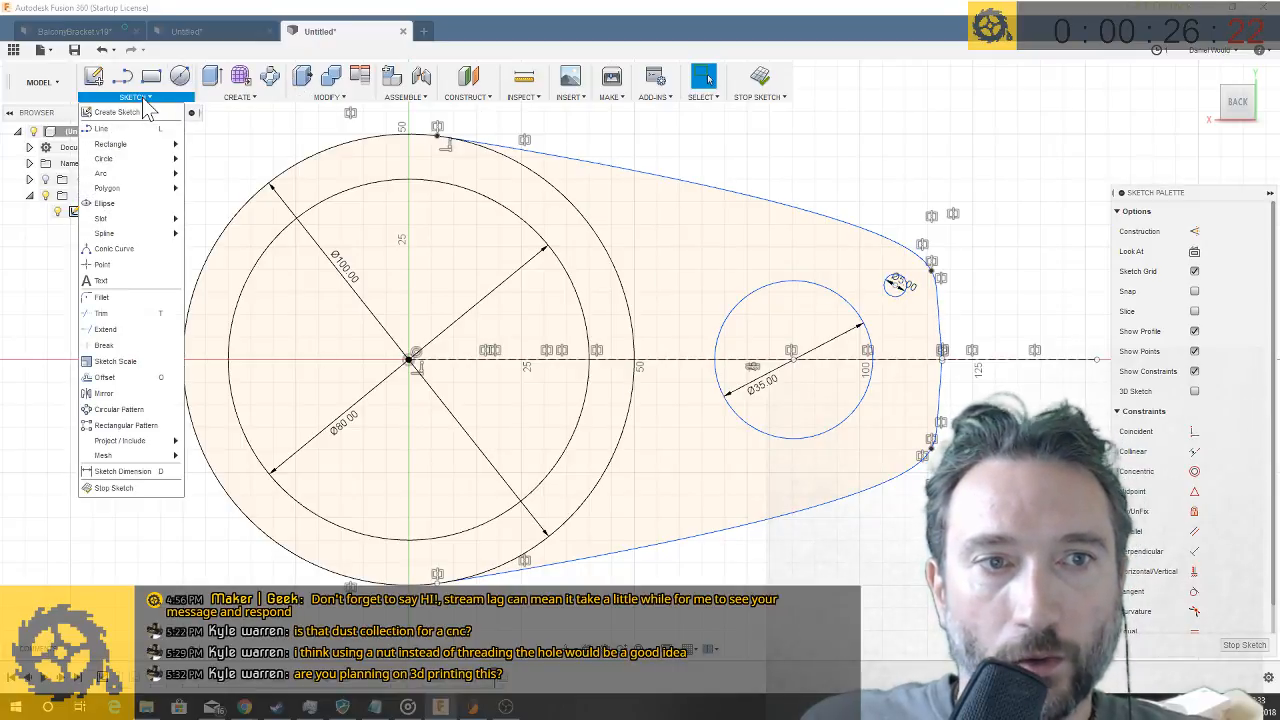
{"action": "left_click", "coordinate": [240, 97]}
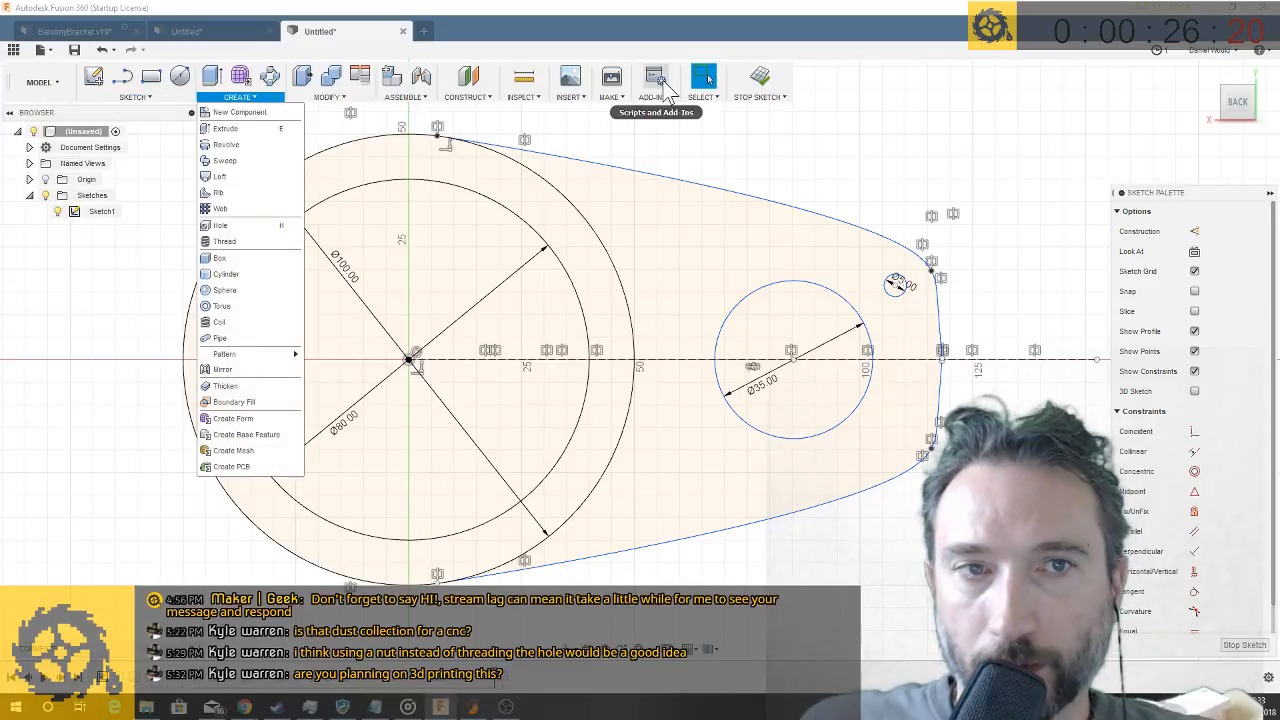
{"action": "mouse_move", "coordinate": [132, 101]}
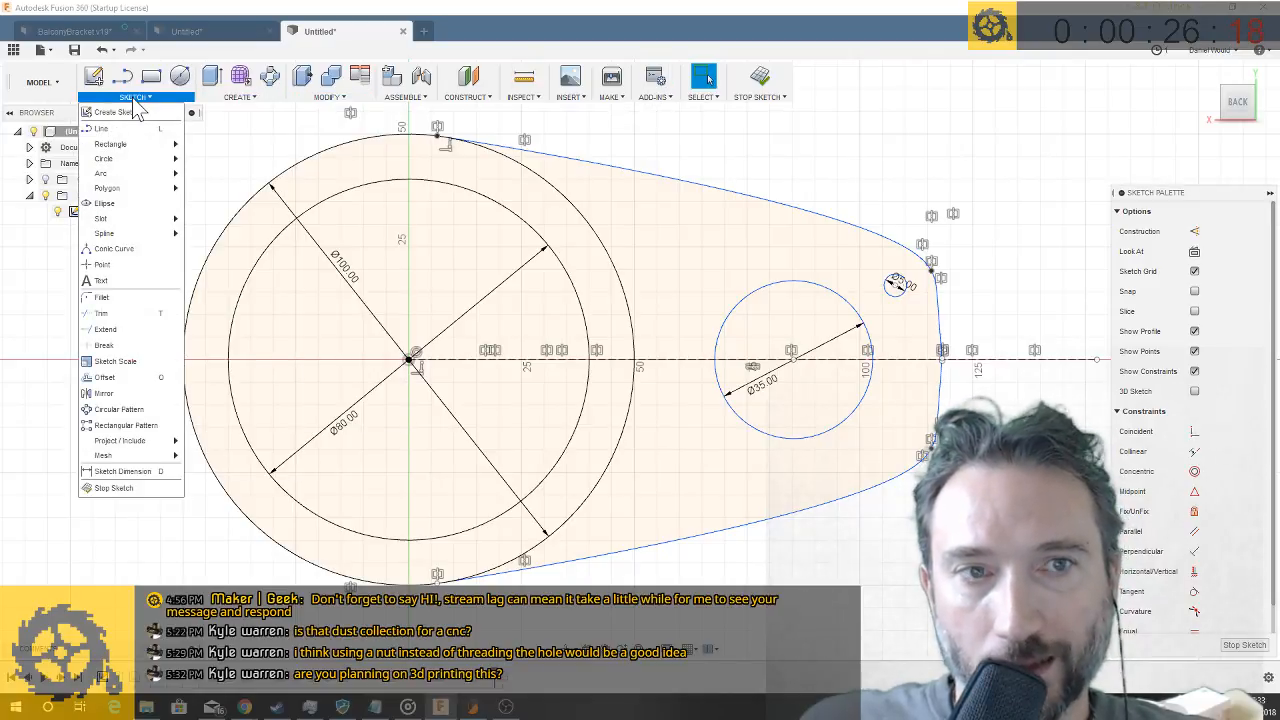
{"action": "mouse_move", "coordinate": [132, 157]}
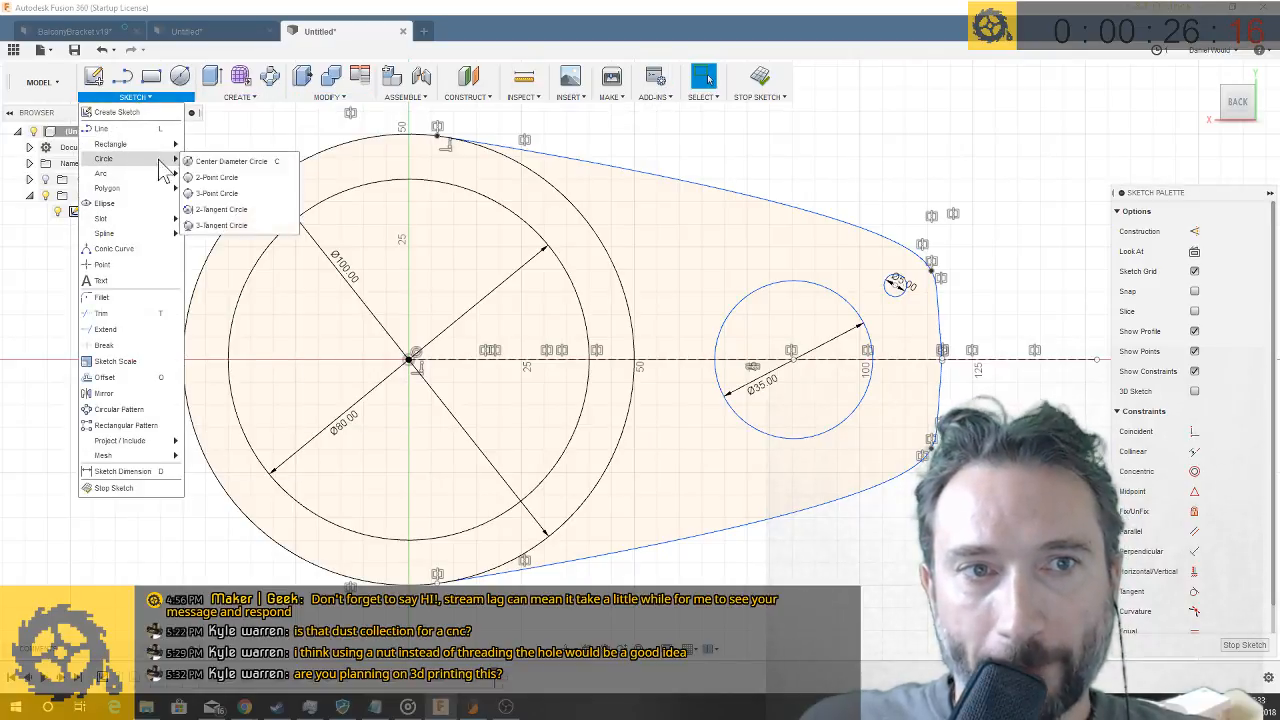
{"action": "left_click", "coordinate": [229, 165]}
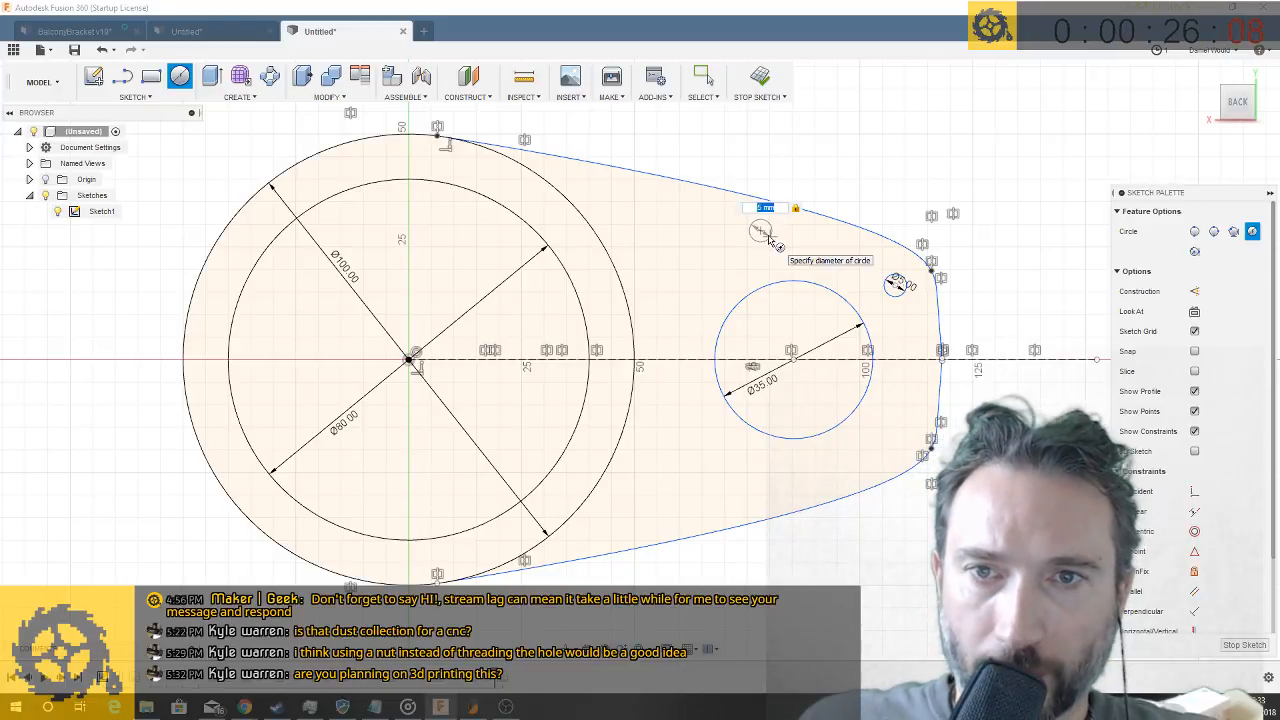
{"action": "left_click", "coordinate": [768, 238]}
{"action": "key", "text": "Escape"}
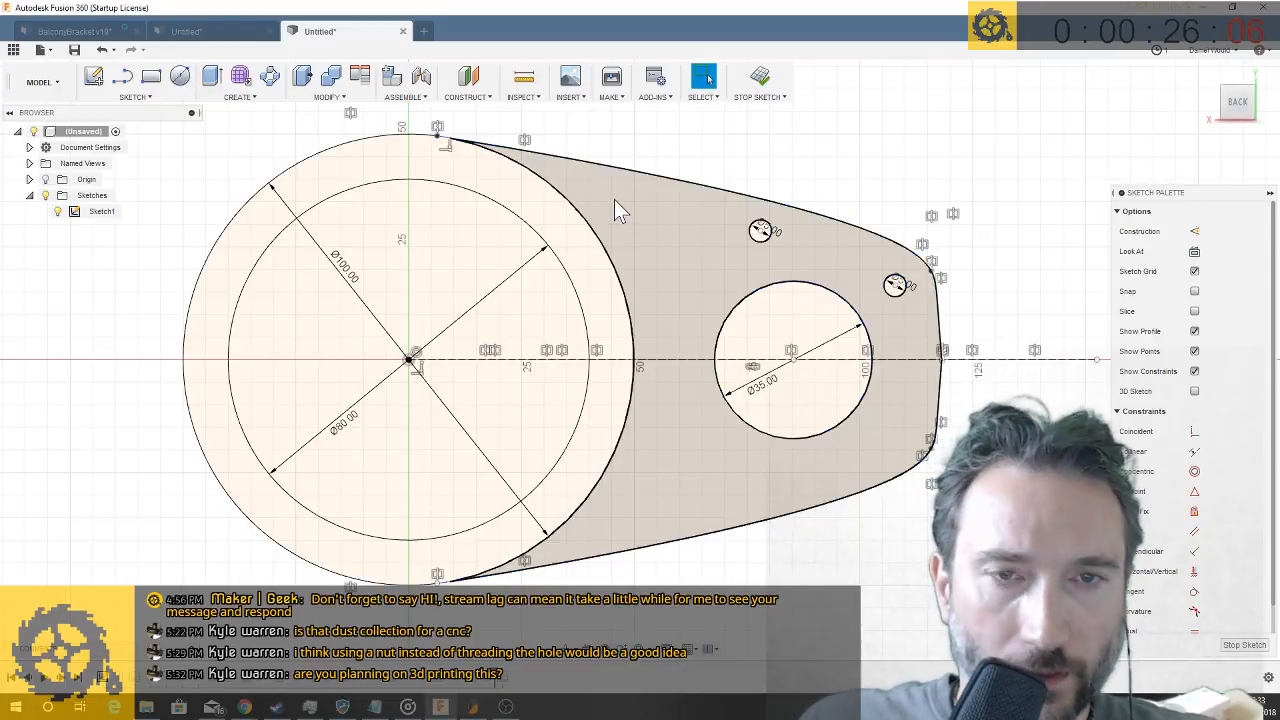
- Draw a third 5 mm circle on the 100 mm circle's upper edge, just inside the arm's tapered side
{"action": "left_click", "coordinate": [622, 198]}
{"action": "right_click", "coordinate": [624, 197]}
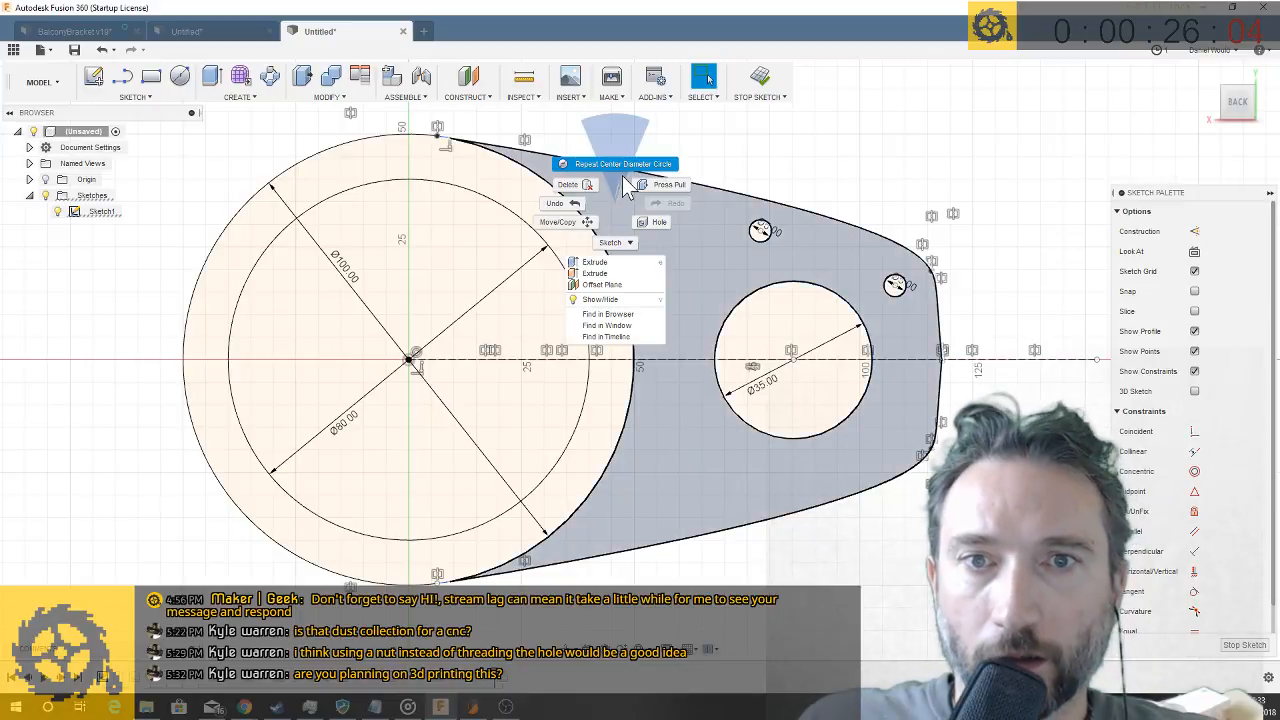
{"action": "left_click", "coordinate": [612, 168]}
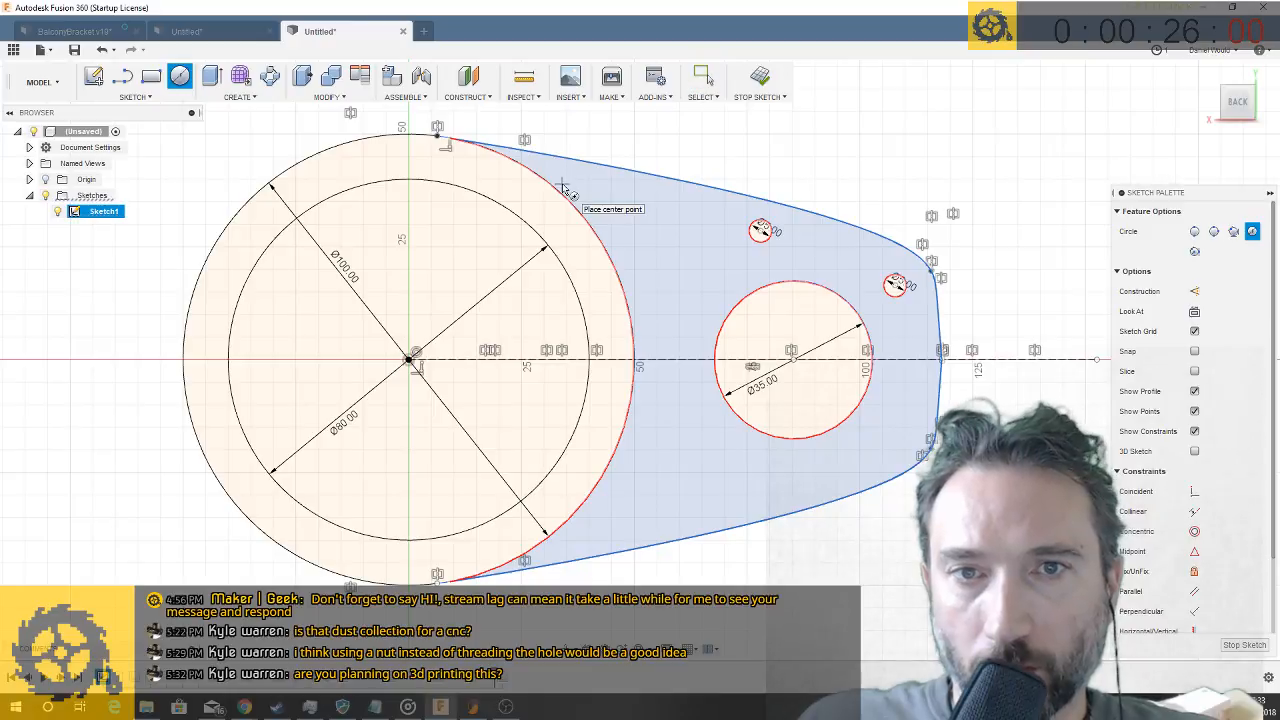
{"action": "left_click", "coordinate": [563, 183]}
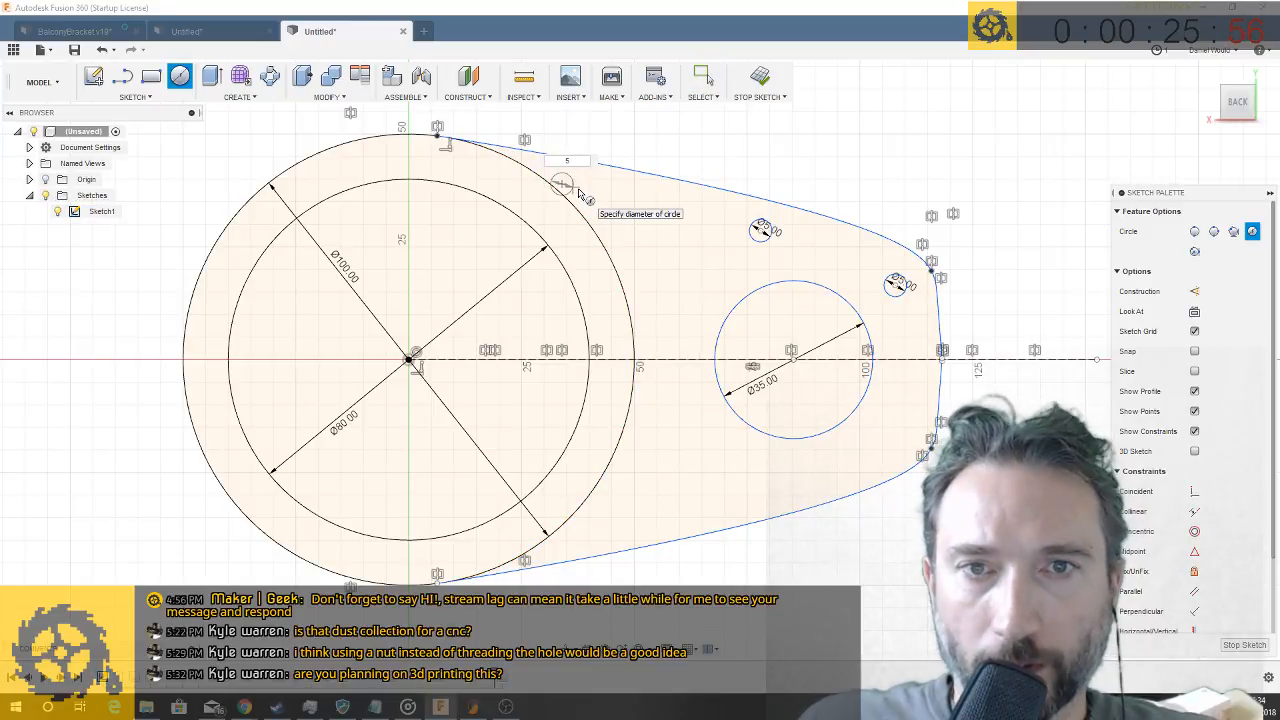
{"action": "key", "text": "Escape"}
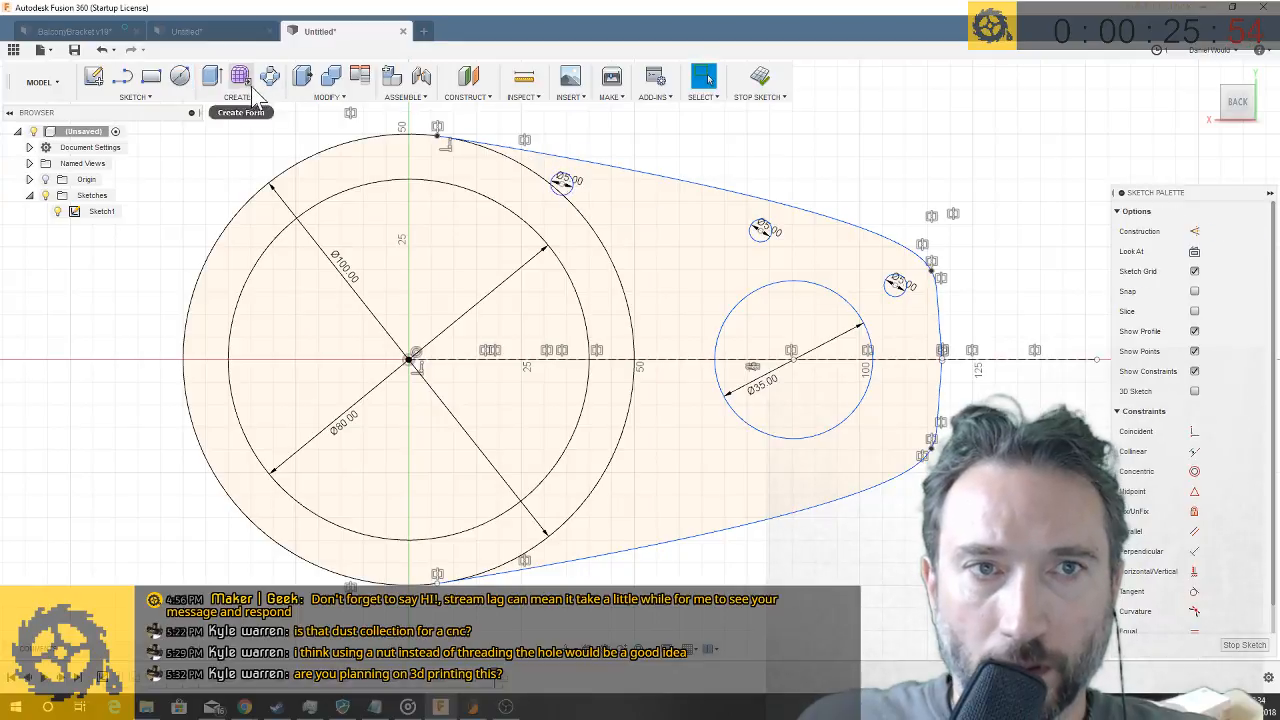
- Draw two more 5 mm circles on the upper half of the ring, between the 80 mm and 100 mm circles
{"action": "left_click", "coordinate": [179, 84]}
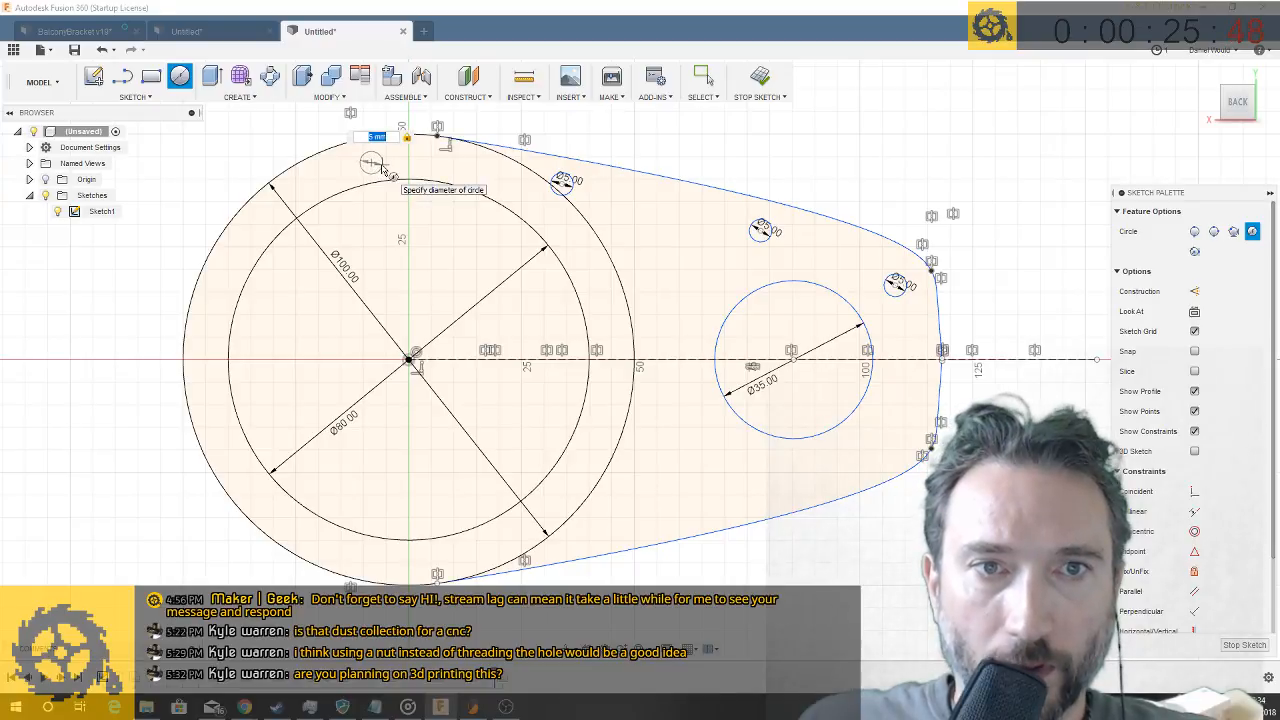
{"action": "key", "text": "Return"}
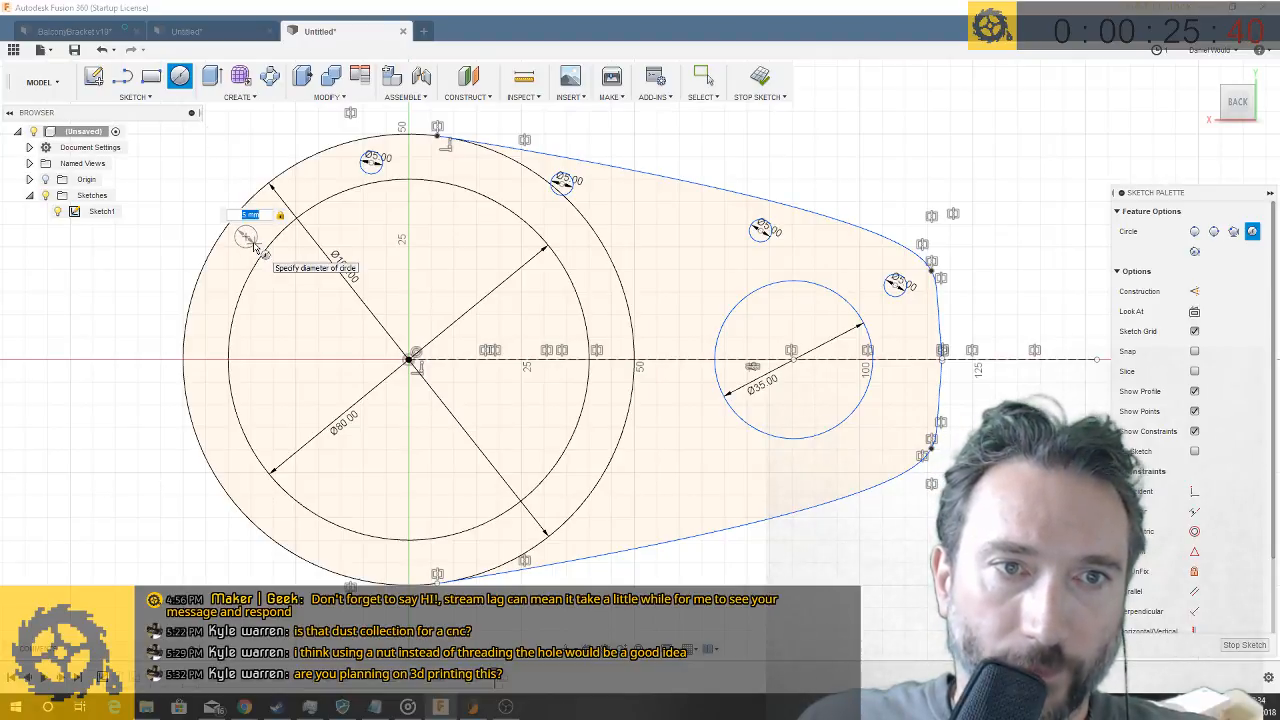
{"action": "key", "text": "Return"}
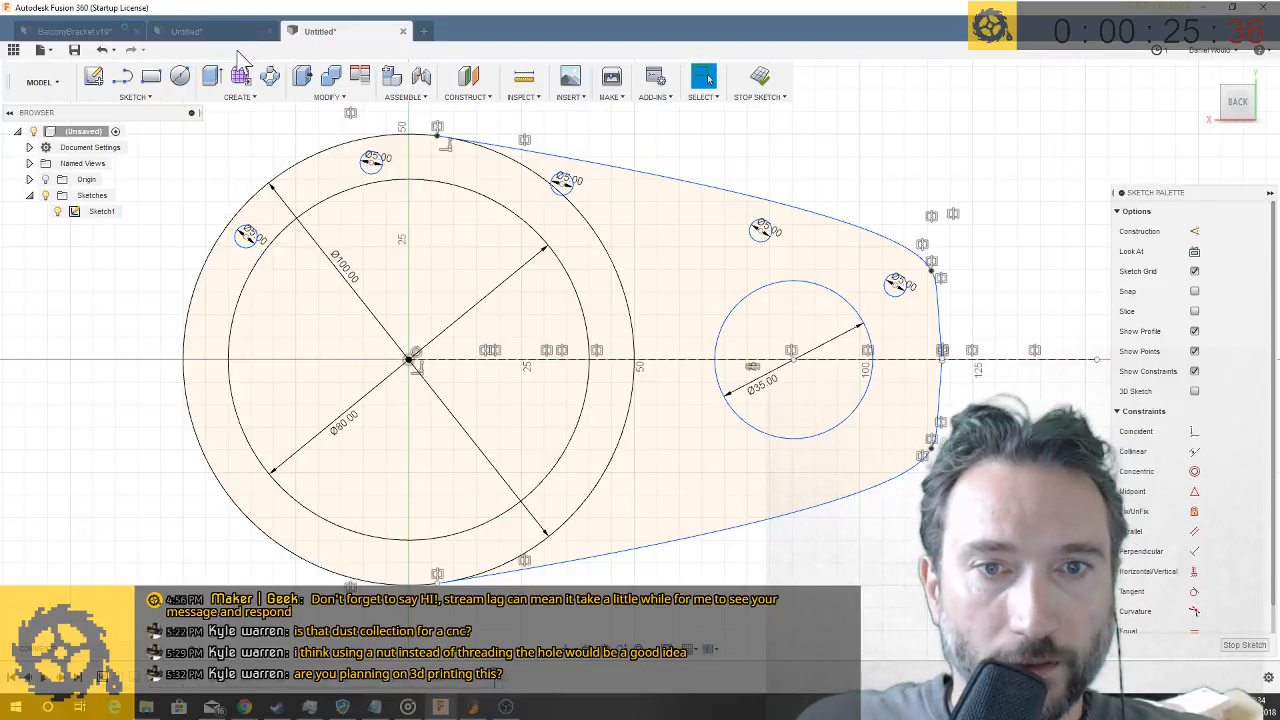
- Mirror the five 5 mm circles about the arm's horizontal construction centreline
{"action": "left_click", "coordinate": [142, 95]}
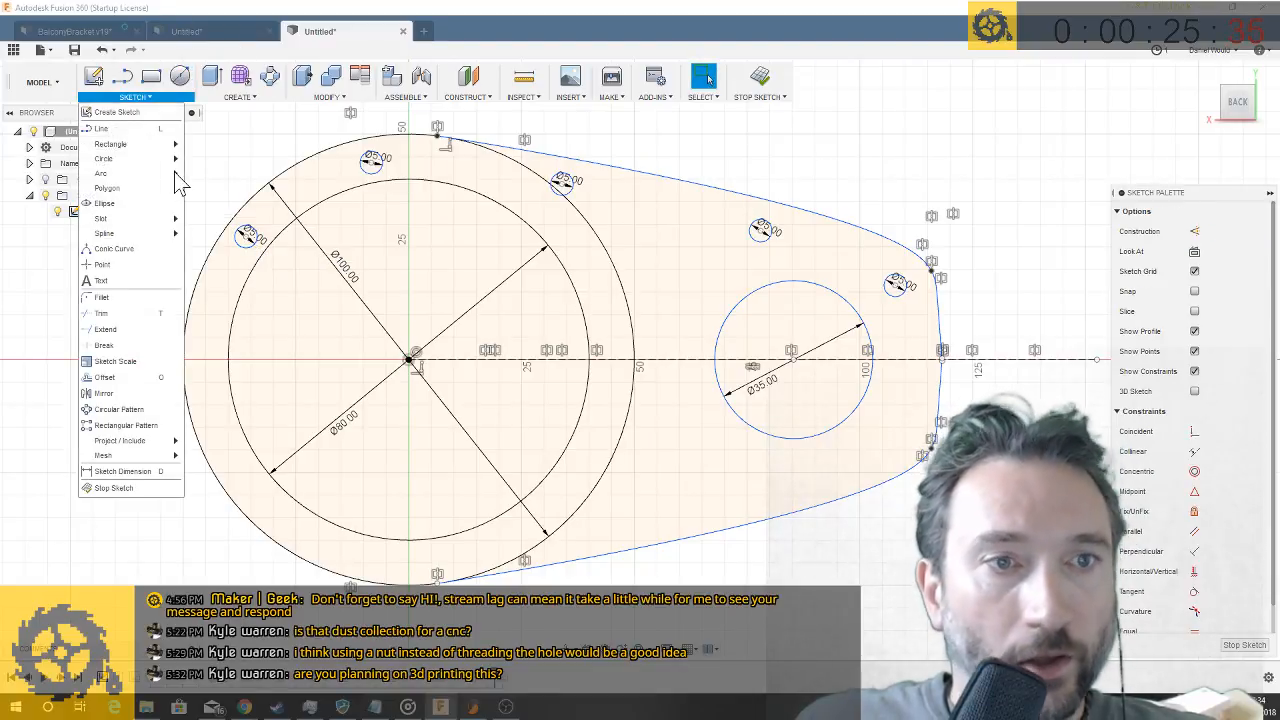
{"action": "left_click", "coordinate": [105, 393]}
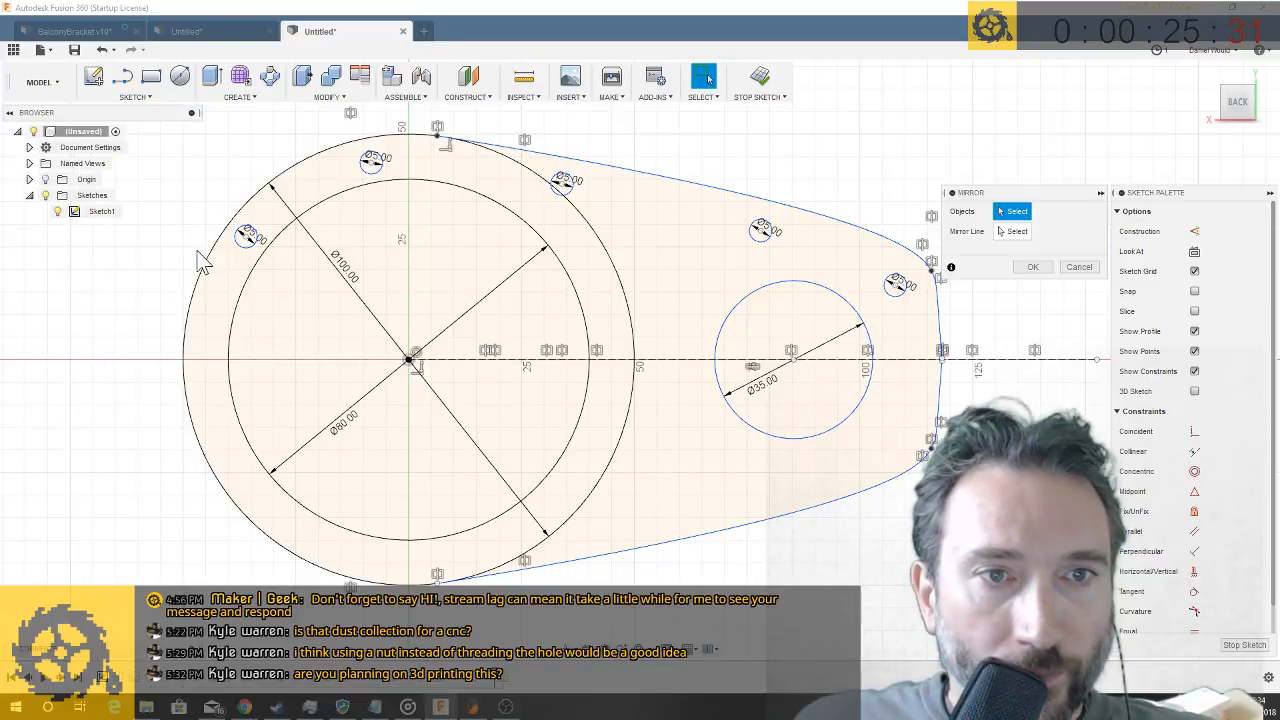
{"action": "left_click", "coordinate": [368, 170]}
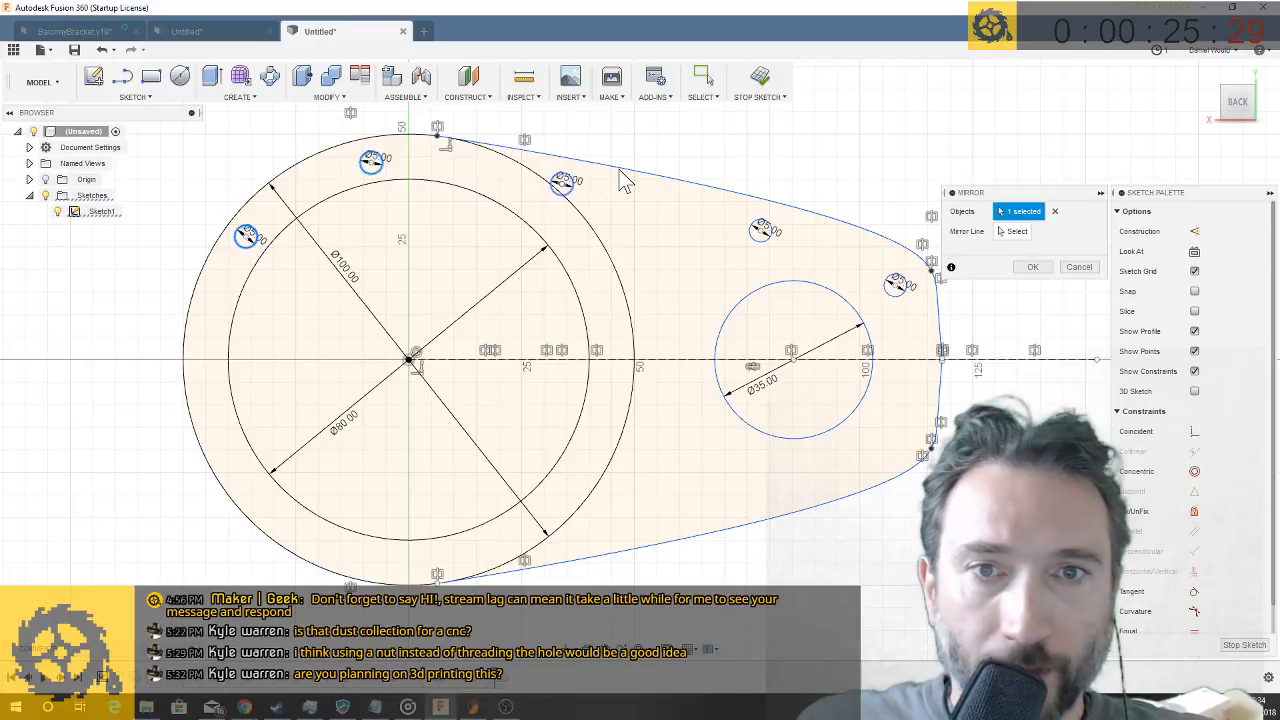
{"action": "left_click", "coordinate": [564, 186]}
{"action": "left_click", "coordinate": [897, 288]}
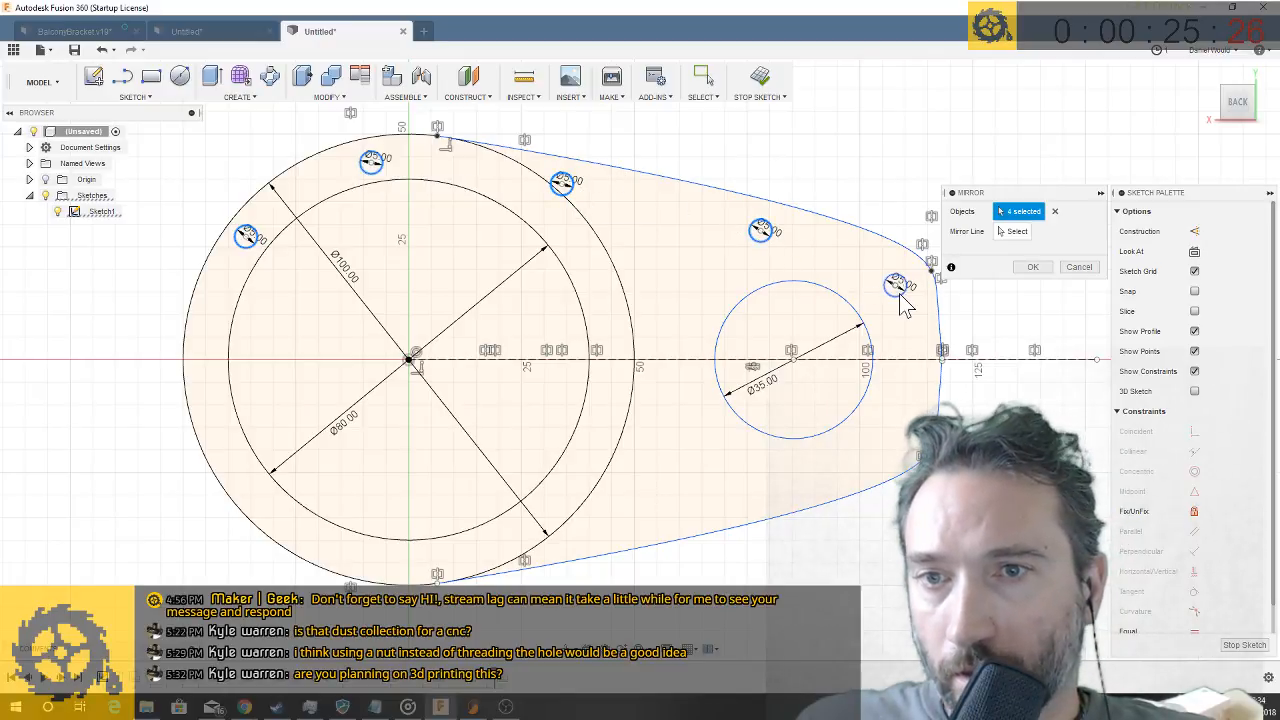
{"action": "left_click", "coordinate": [1017, 231]}
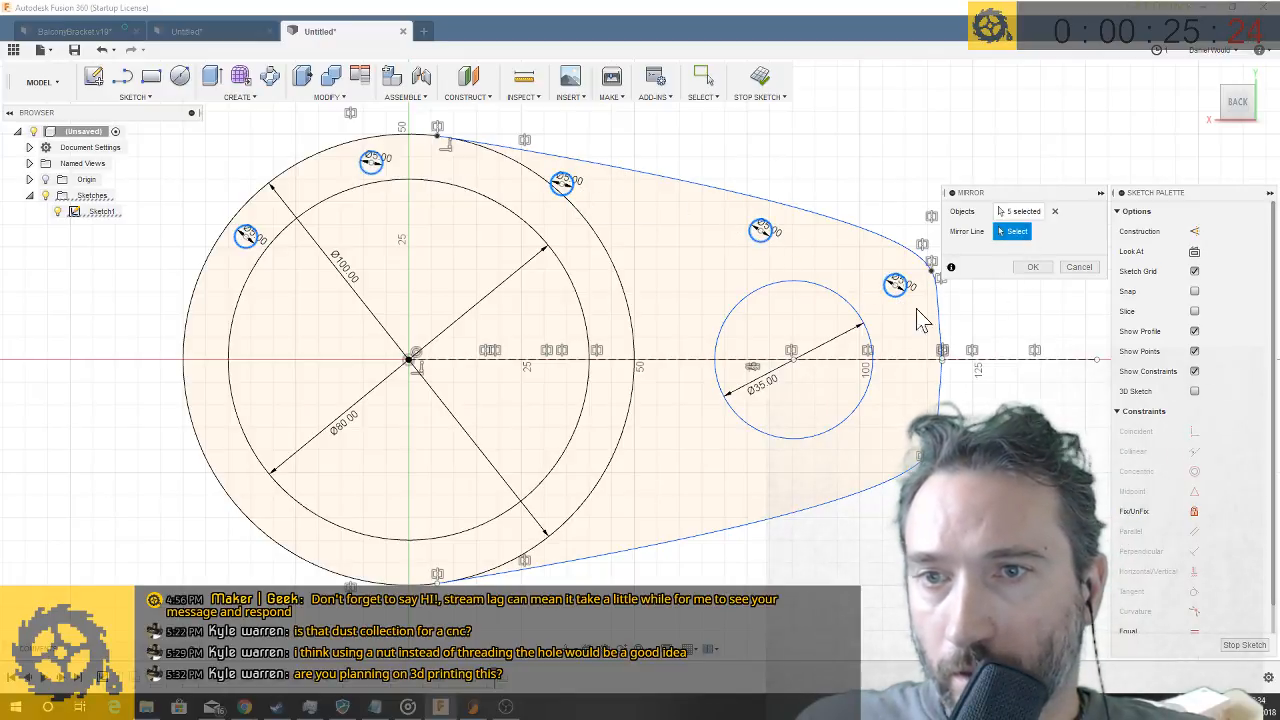
{"action": "left_click", "coordinate": [659, 359]}
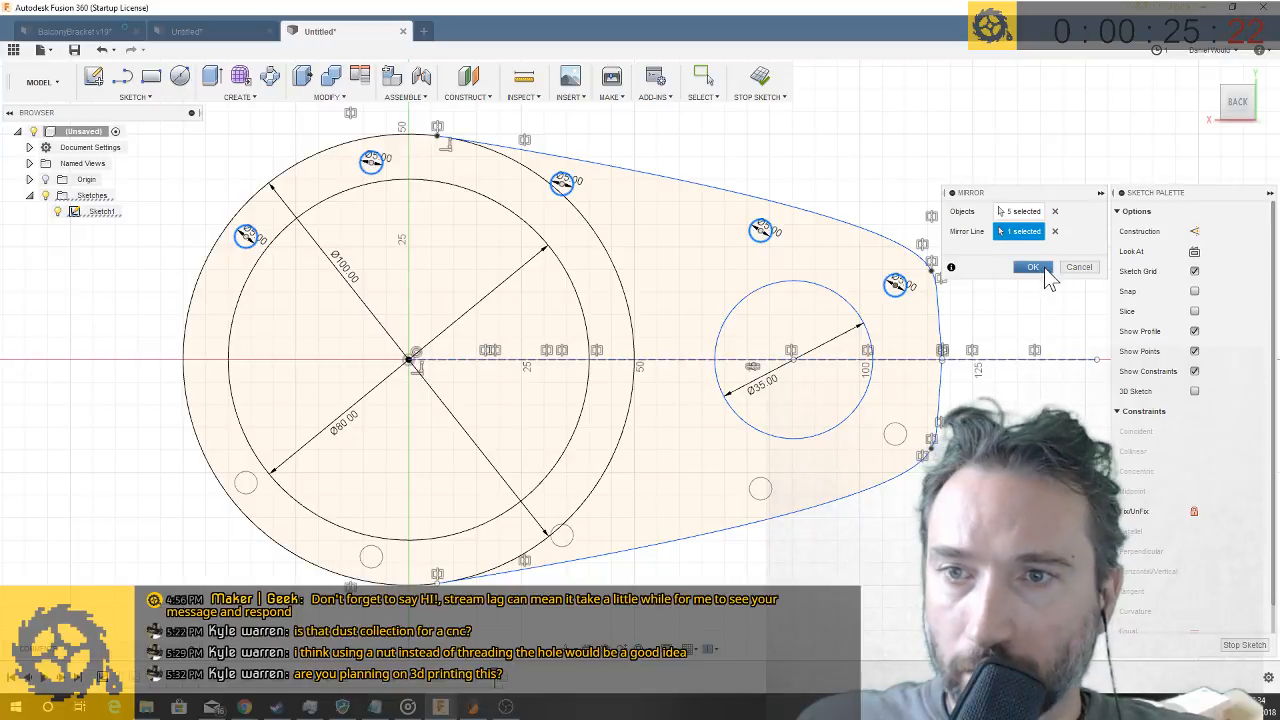
{"action": "left_click", "coordinate": [1031, 267]}
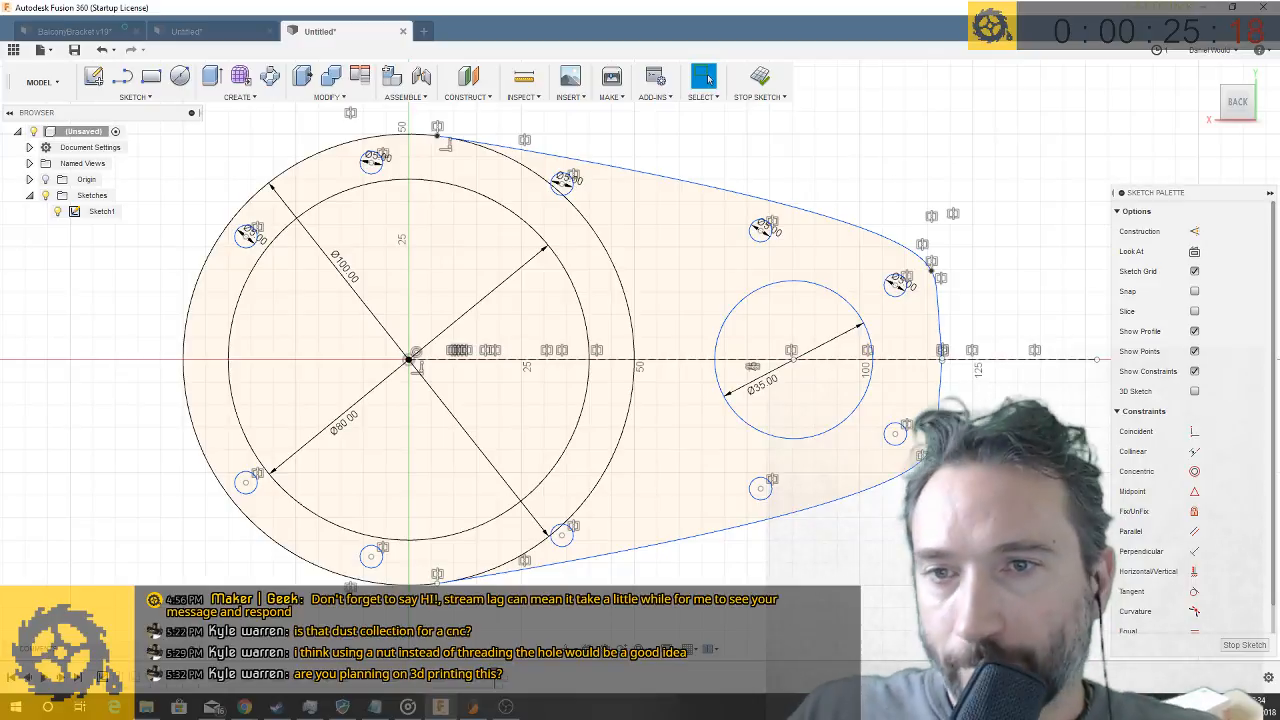
{"action": "mouse_move", "coordinate": [920, 540]}
{"action": "middle_mouse_down", "text": "shift"}
{"action": "mouse_move", "coordinate": [929, 622]}
{"action": "mouse_move", "coordinate": [934, 562]}
{"action": "middle_mouse_up", "text": "shift"}
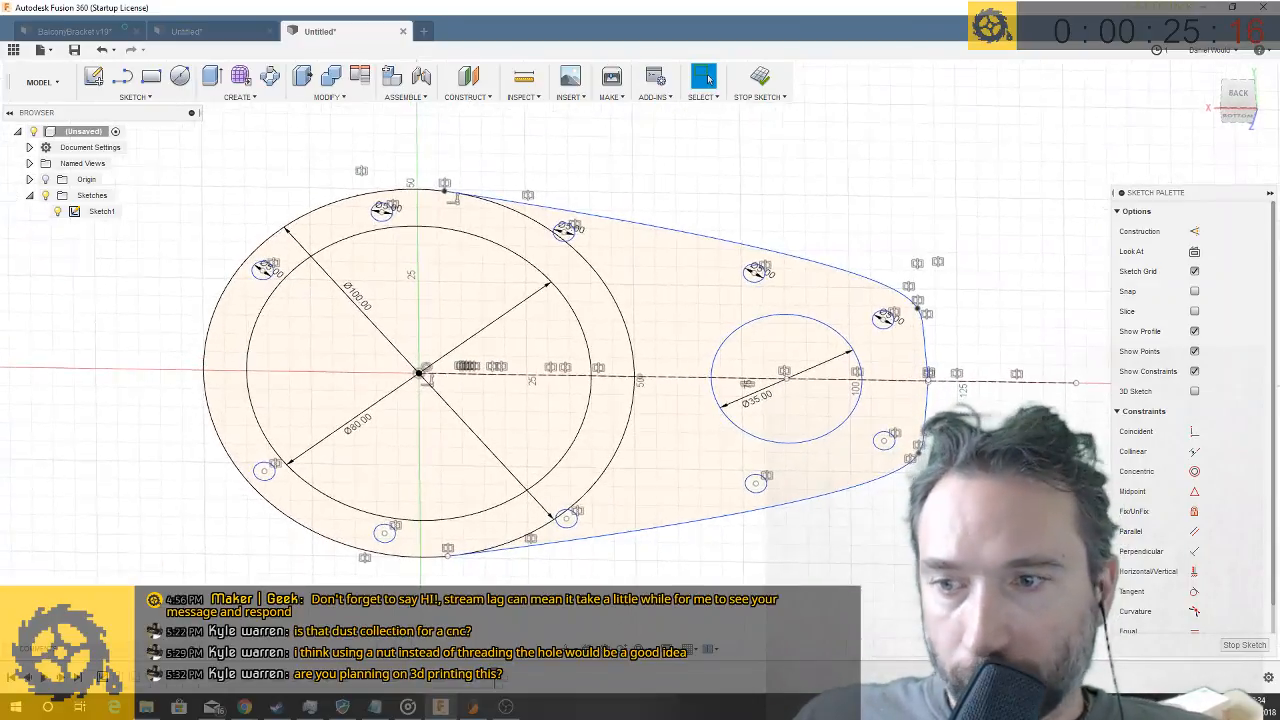
{"action": "key", "text": "q"}
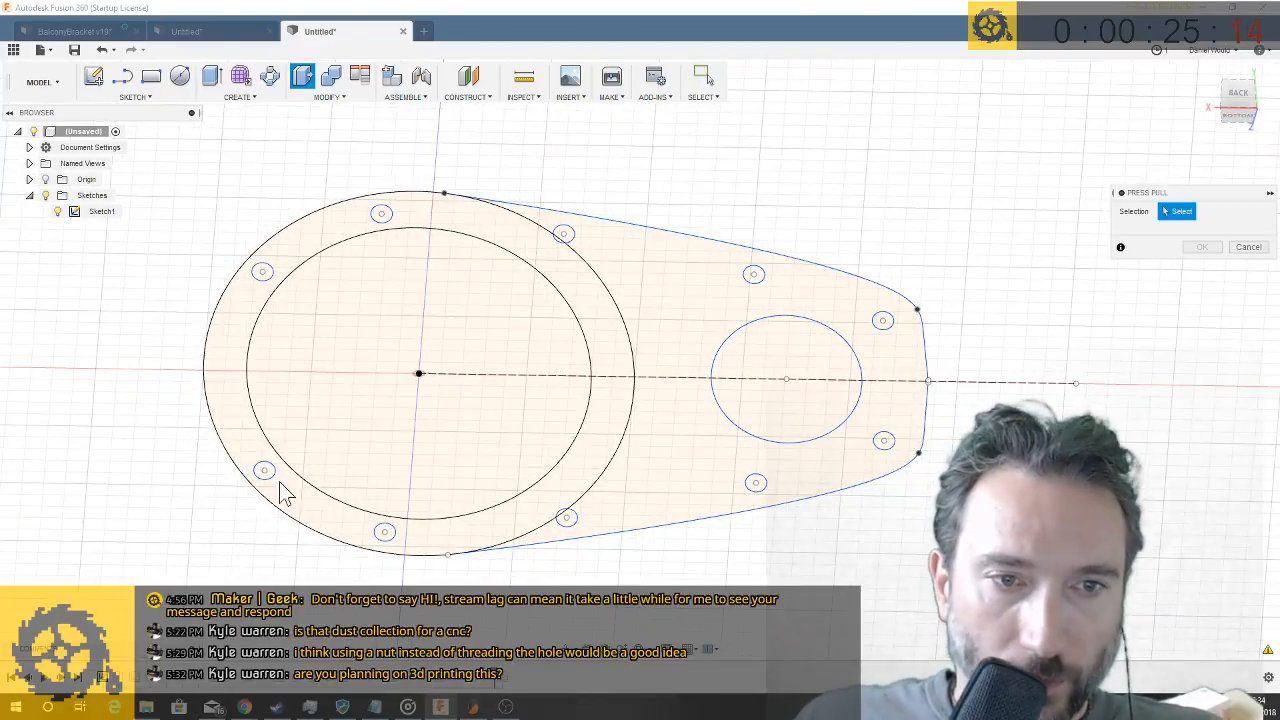
{"action": "left_click", "coordinate": [384, 532]}
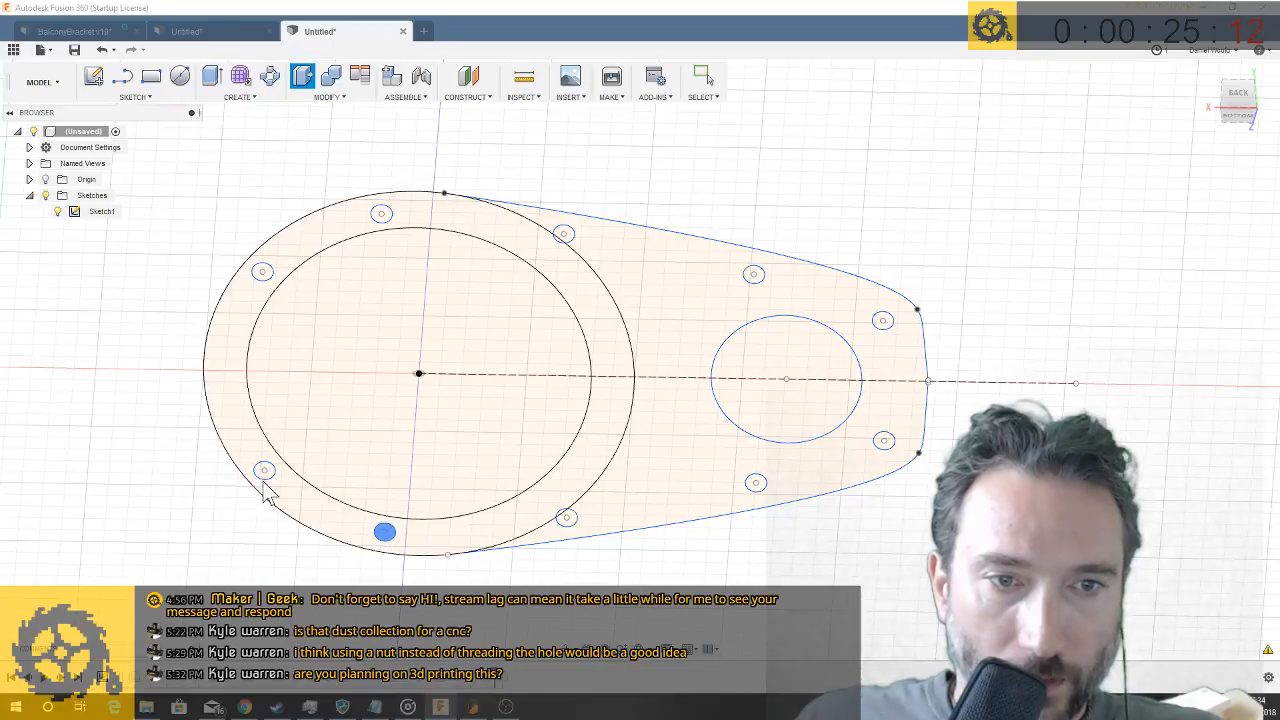
{"action": "left_click", "coordinate": [263, 471]}
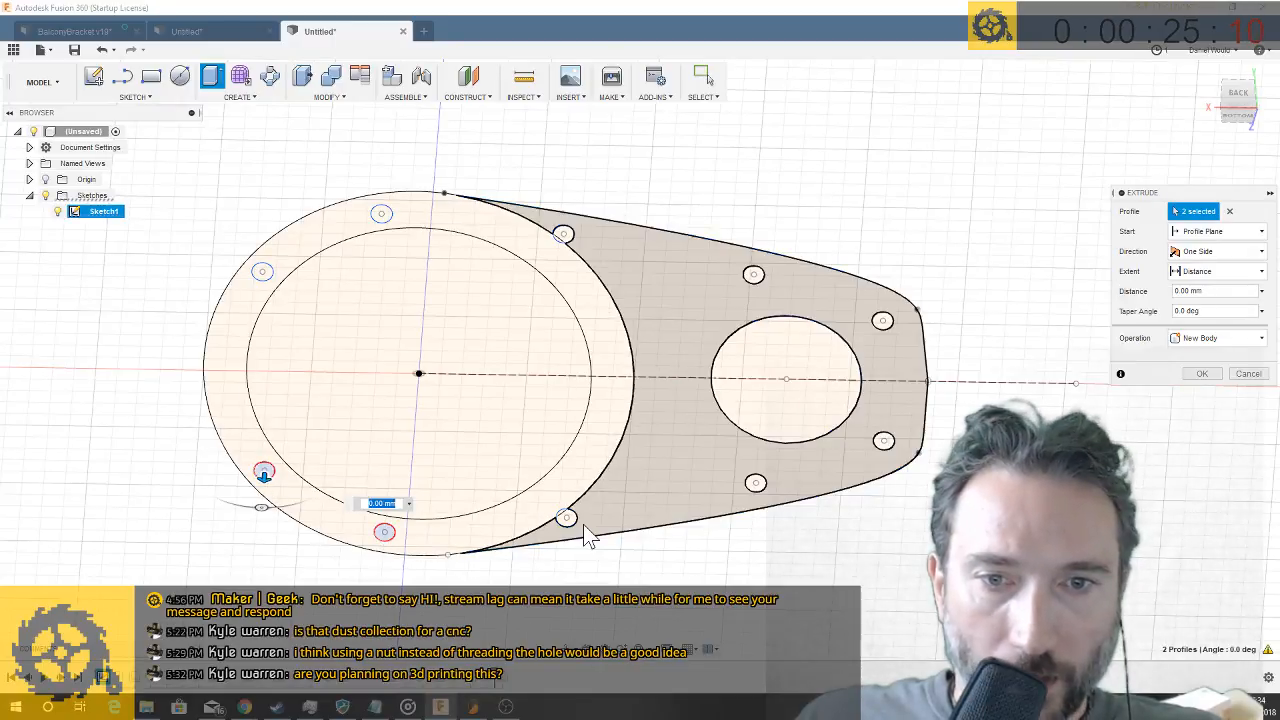
{"action": "left_click", "coordinate": [1248, 374]}
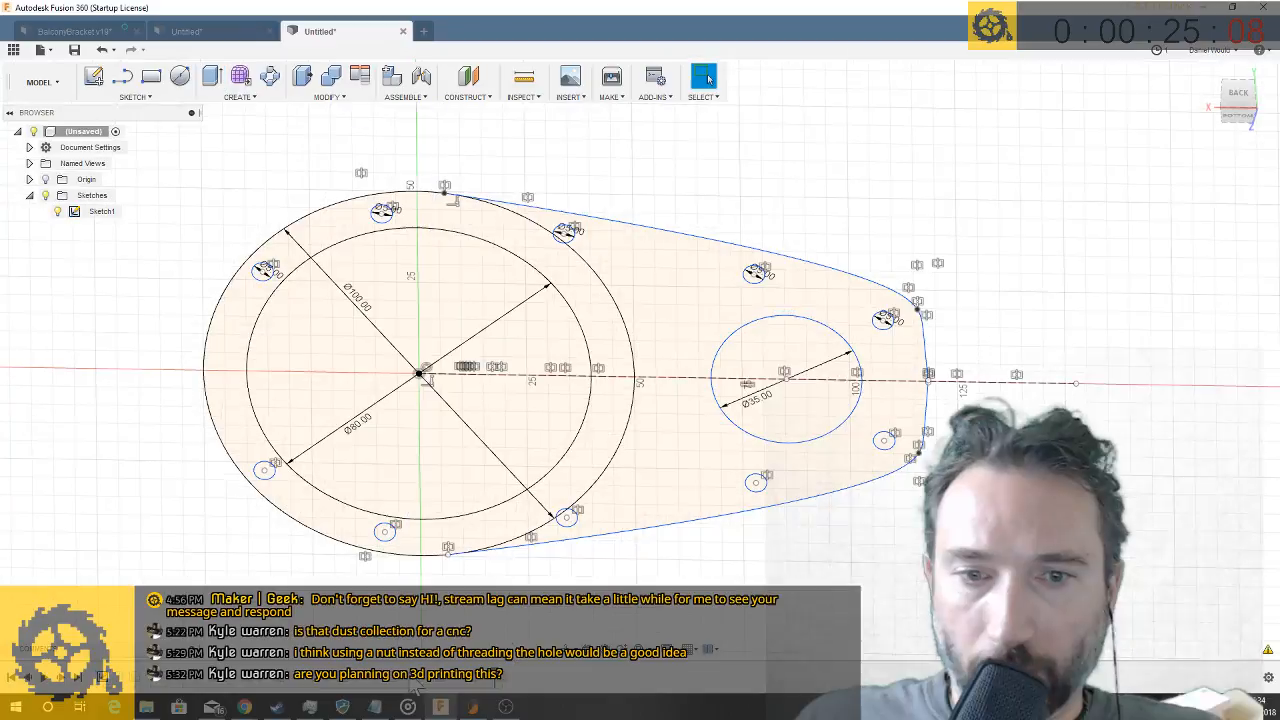
- Finish the sketch and extrude-cut all ten 5 mm perimeter circles 5 mm deep into the arm's flat face
{"action": "left_click", "coordinate": [1232, 647]}
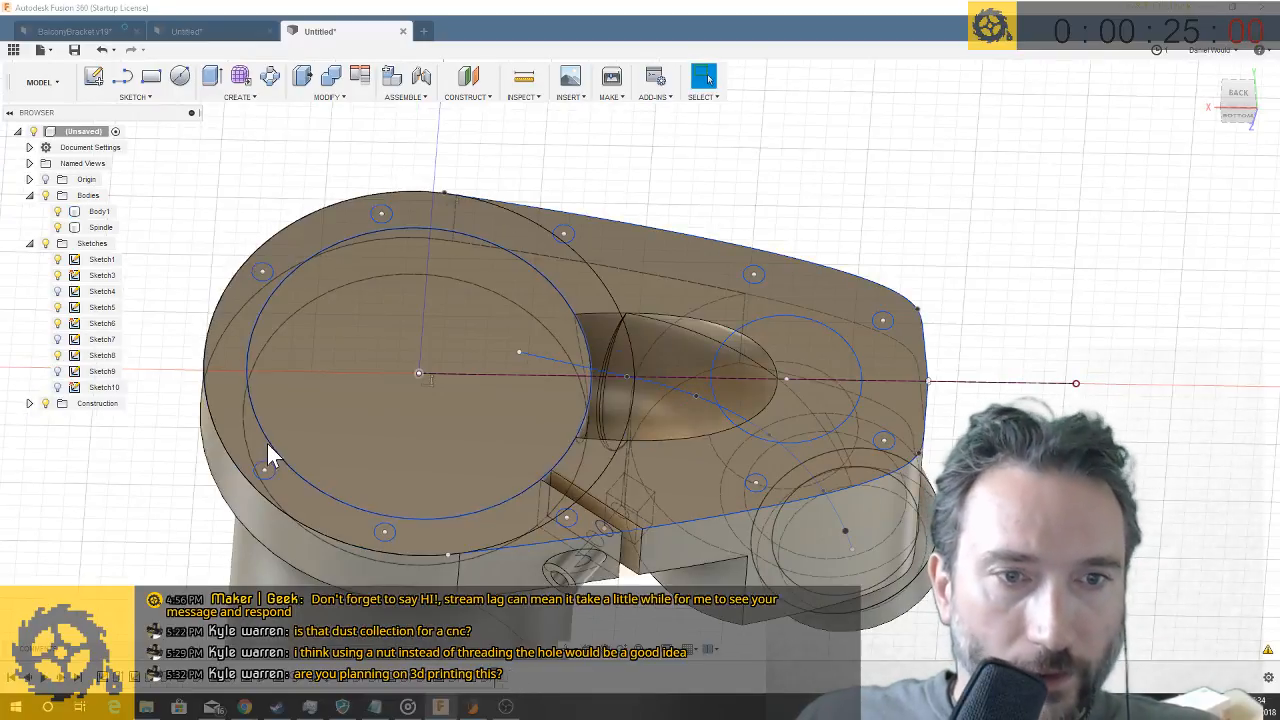
{"action": "key", "text": "q"}
{"action": "left_click", "coordinate": [390, 534]}
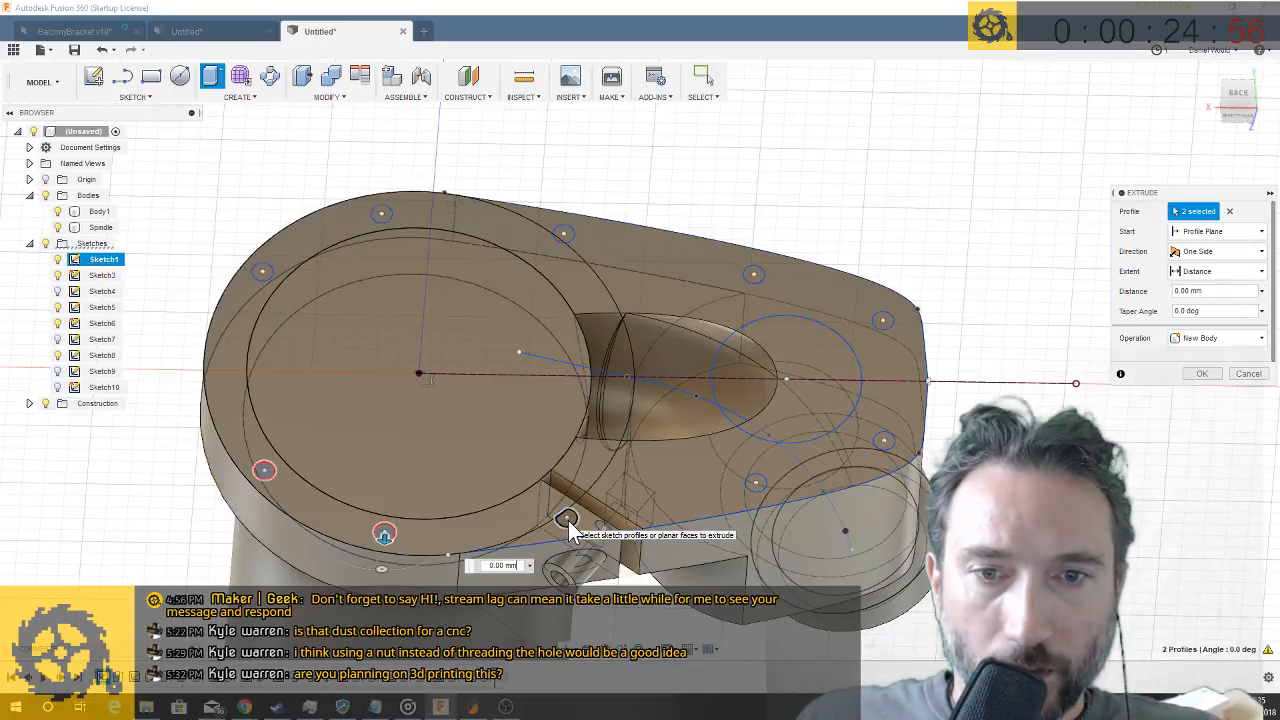
{"action": "left_click", "coordinate": [755, 485]}
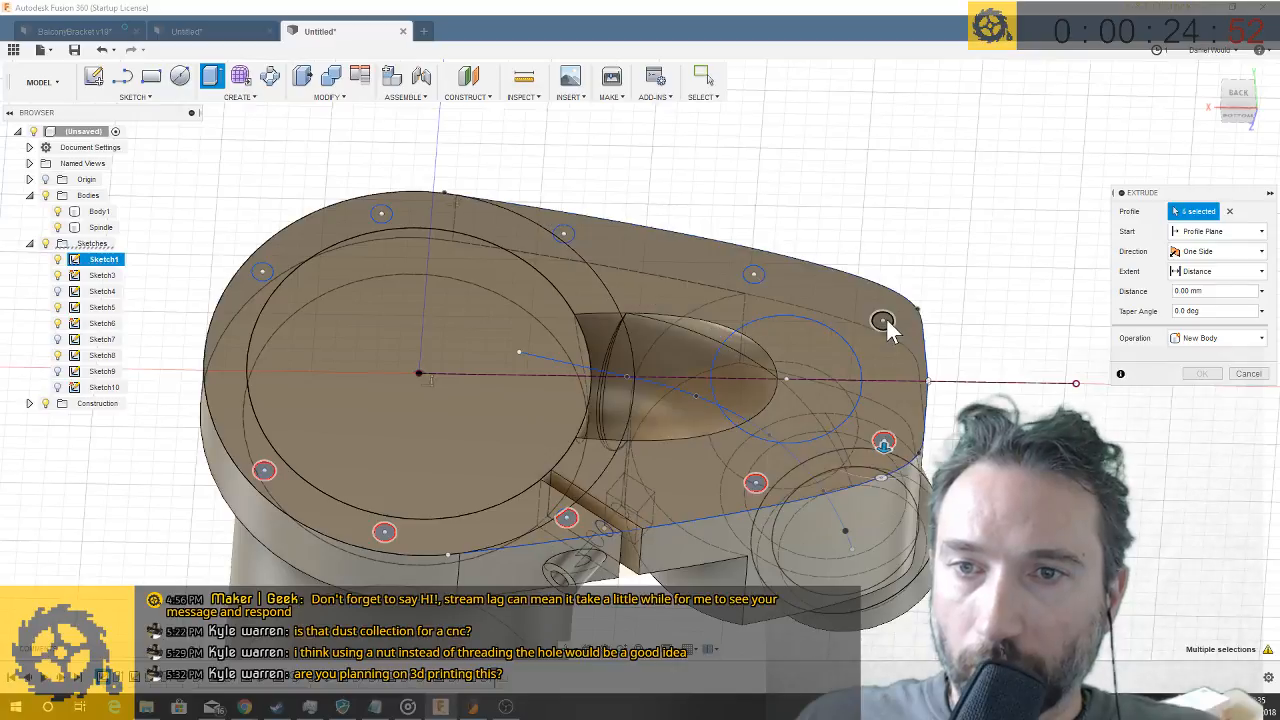
{"action": "left_click", "coordinate": [754, 276]}
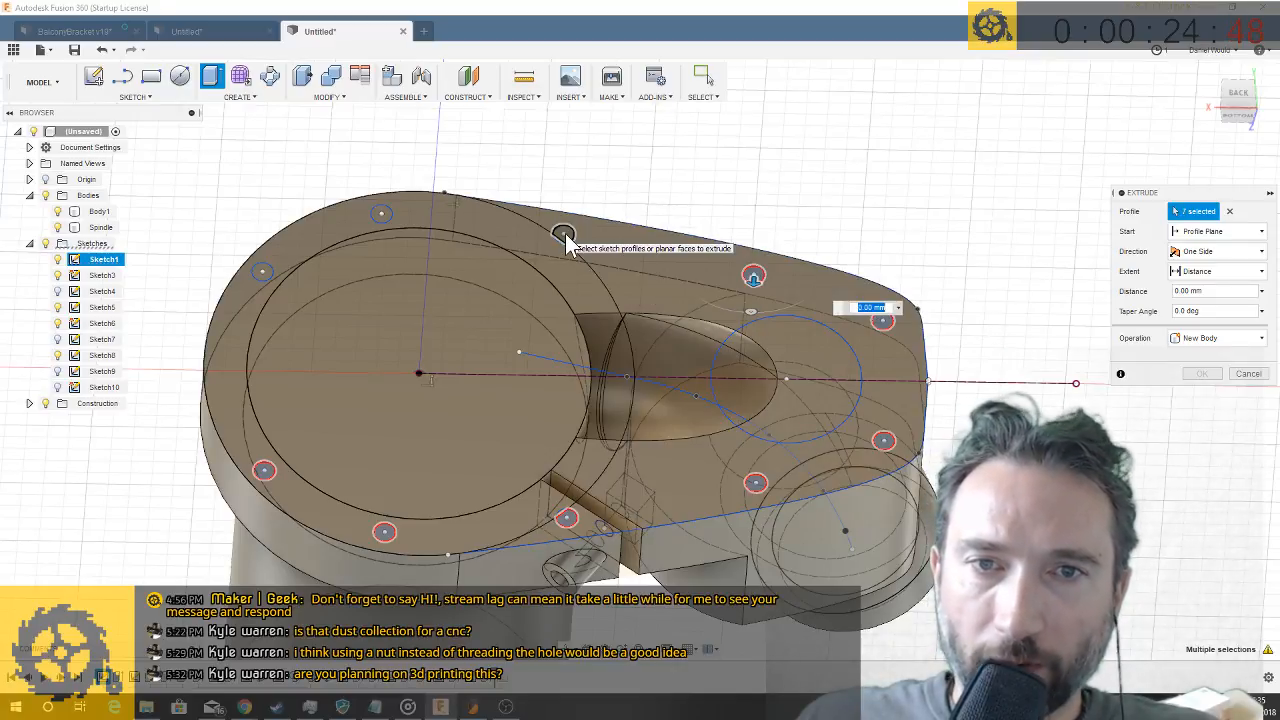
{"action": "left_click", "coordinate": [566, 237]}
{"action": "left_click", "coordinate": [382, 211]}
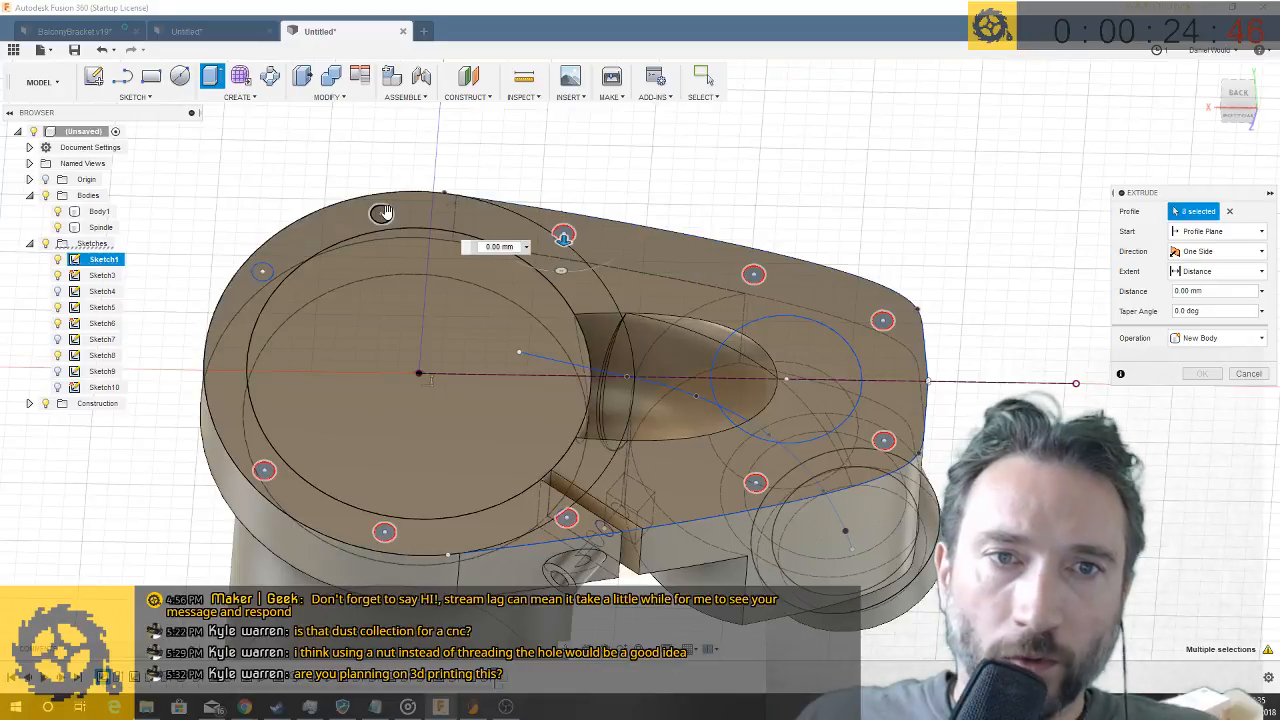
{"action": "left_click", "coordinate": [262, 272]}
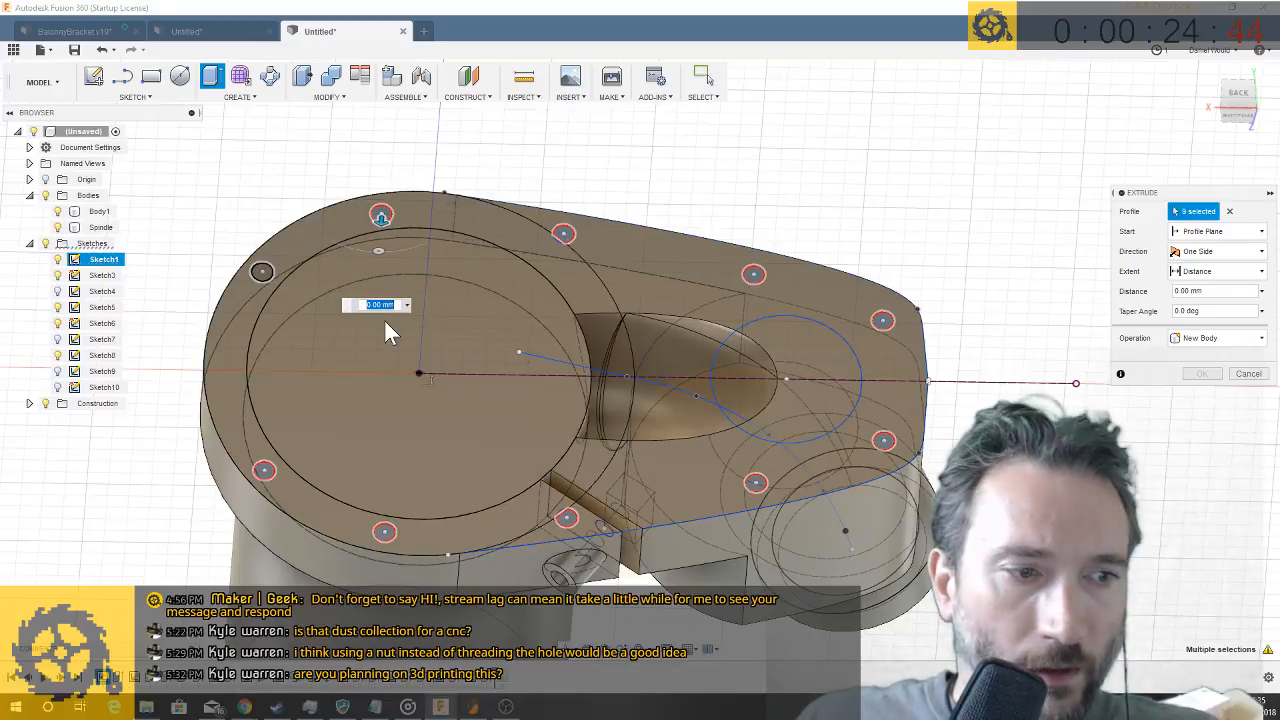
{"action": "left_click", "coordinate": [568, 469]}
{"action": "scroll", "coordinate": [568, 469], "scroll_direction": "up", "scroll_amount": 5}
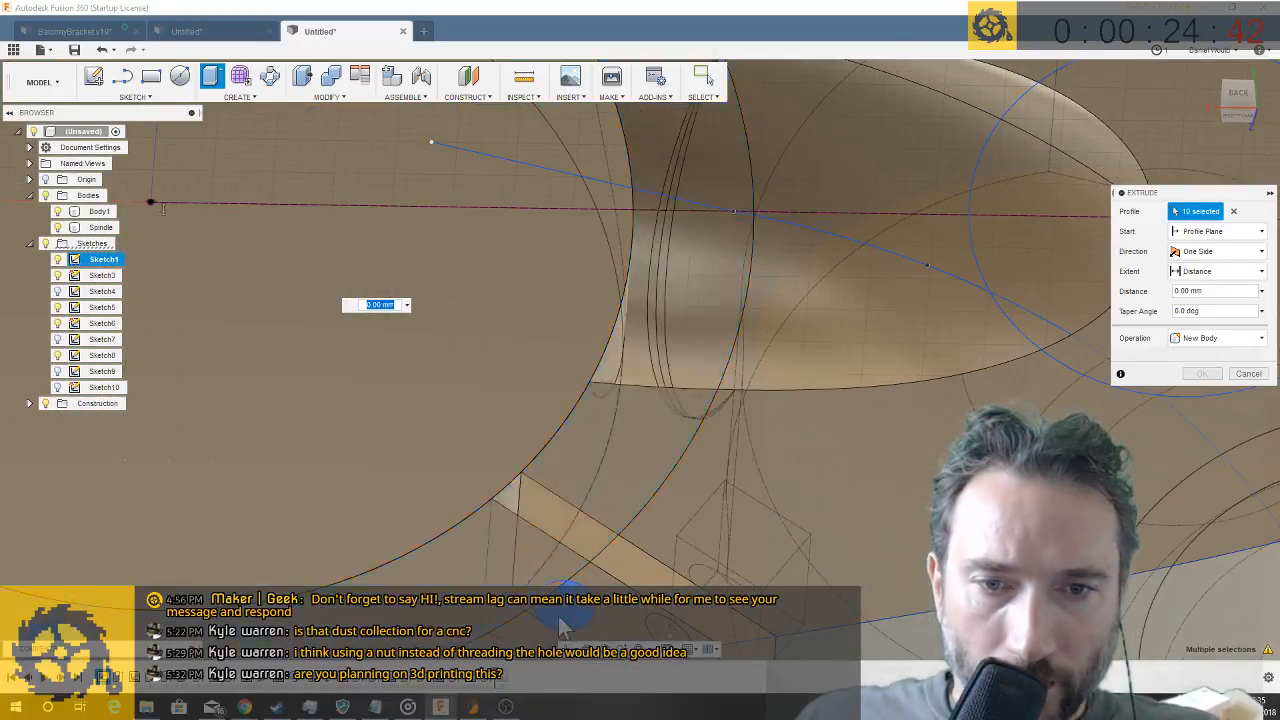
{"action": "left_click", "coordinate": [557, 584]}
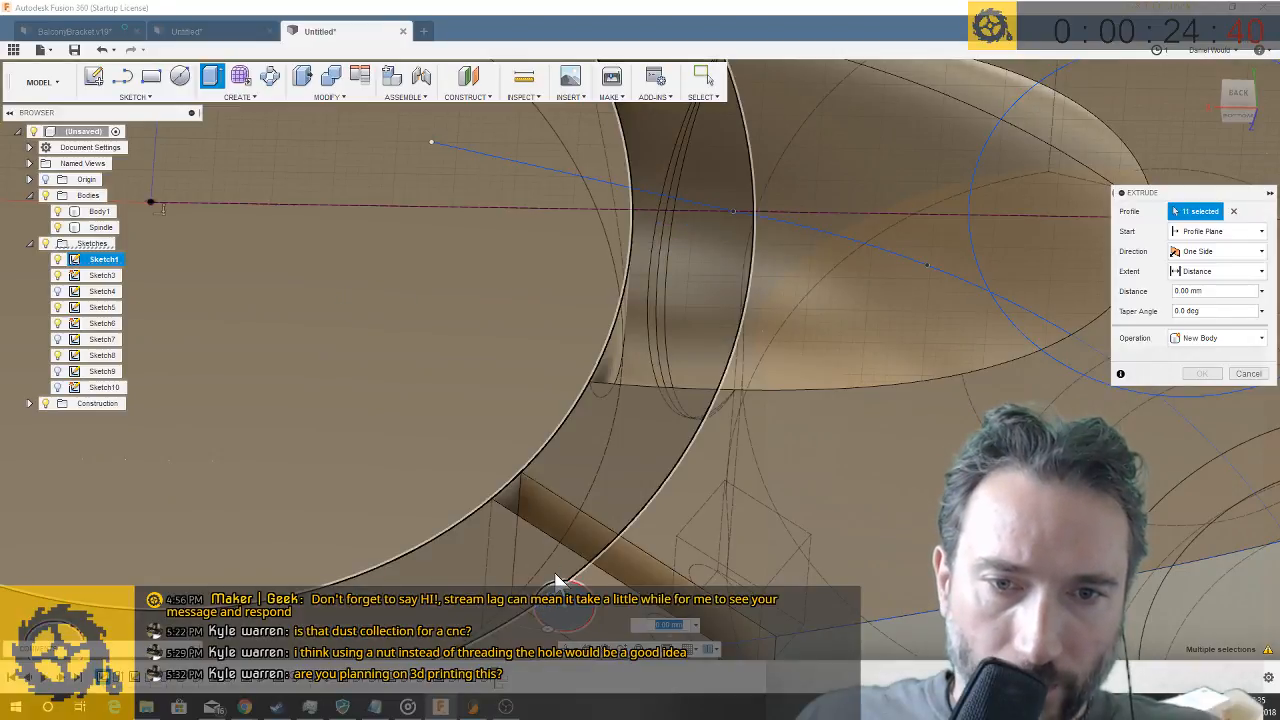
{"action": "scroll", "coordinate": [616, 356], "scroll_direction": "down", "scroll_amount": 8}
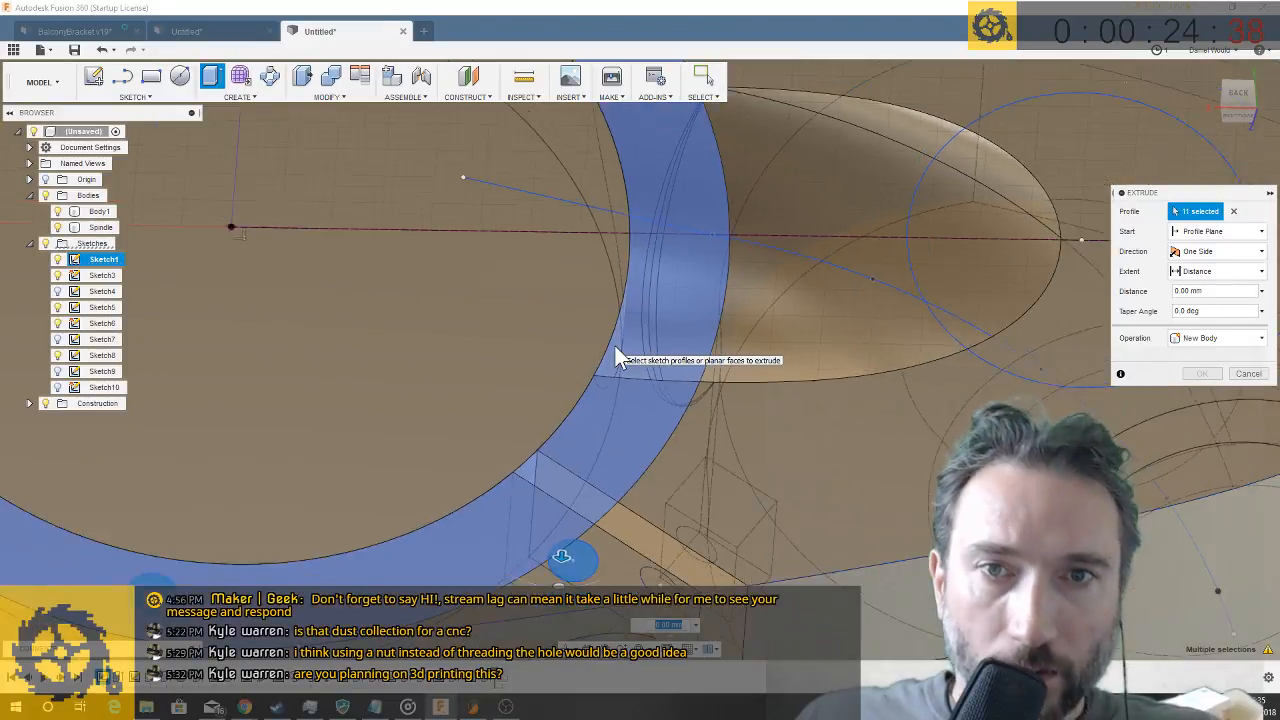
{"action": "scroll", "coordinate": [576, 140], "scroll_direction": "up", "scroll_amount": 10}
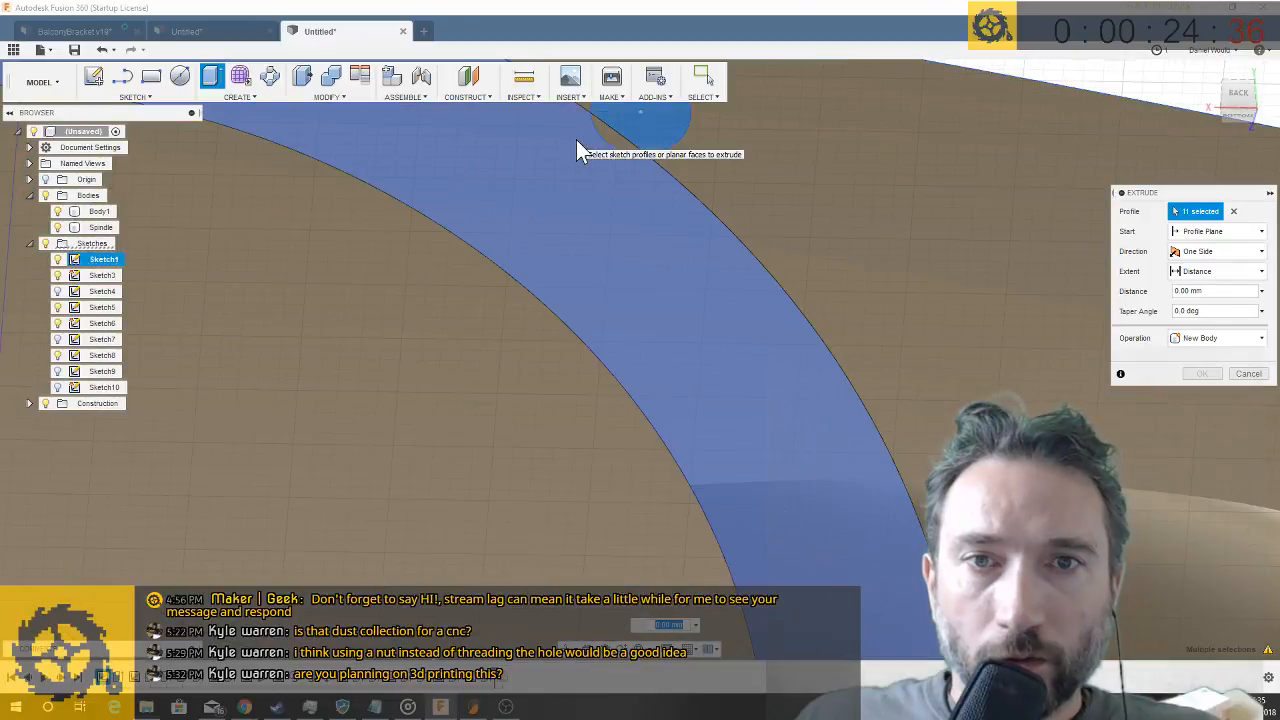
{"action": "left_click", "coordinate": [623, 142]}
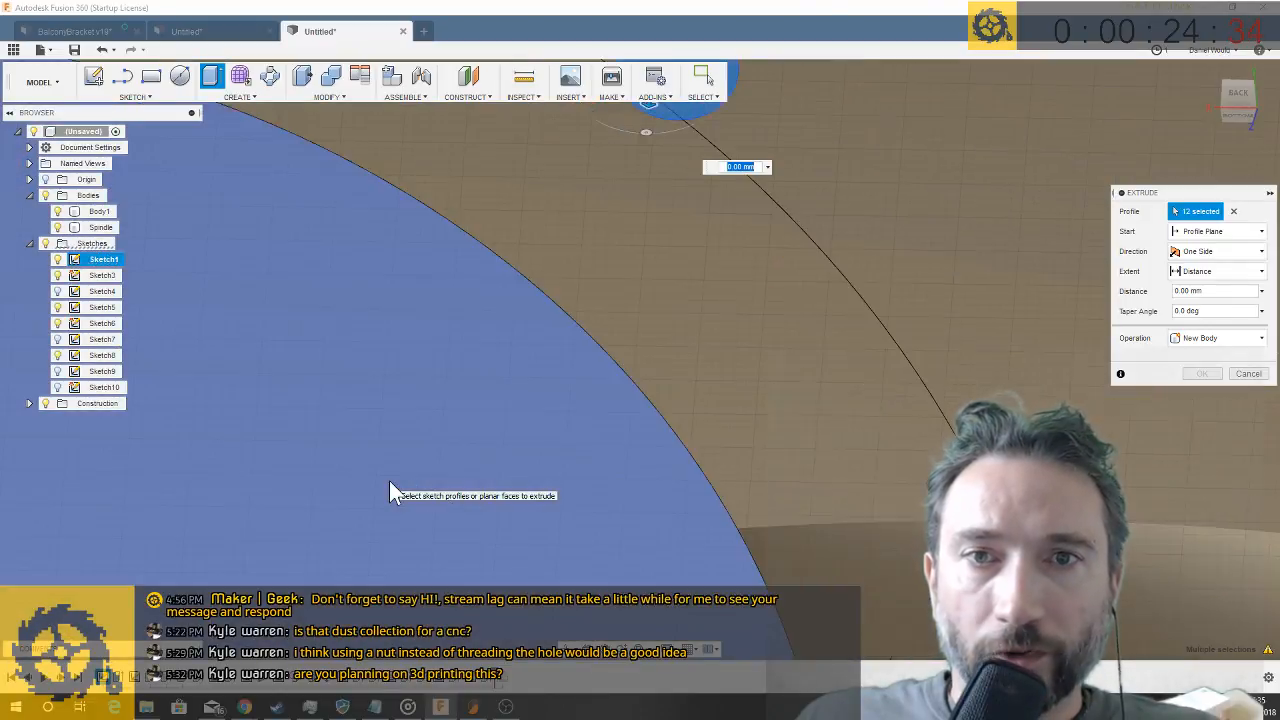
{"action": "scroll", "coordinate": [818, 300], "scroll_direction": "down", "scroll_amount": 10}
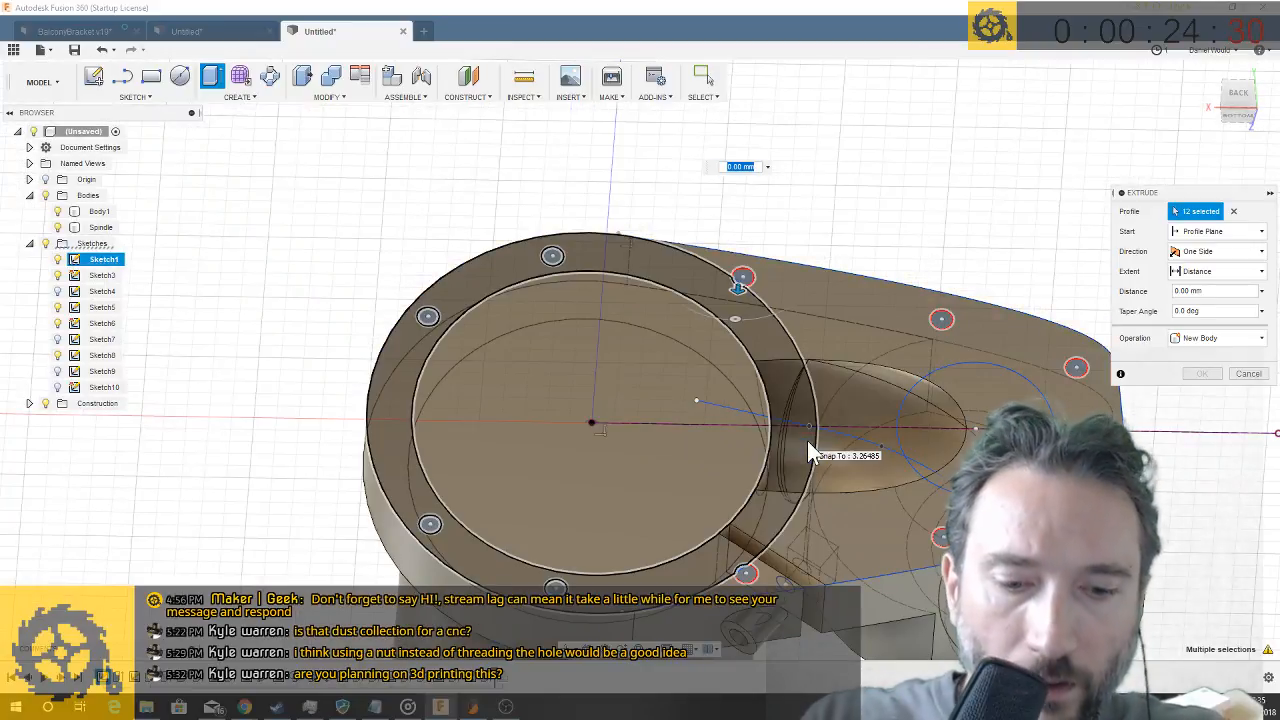
{"action": "type", "text": "5"}
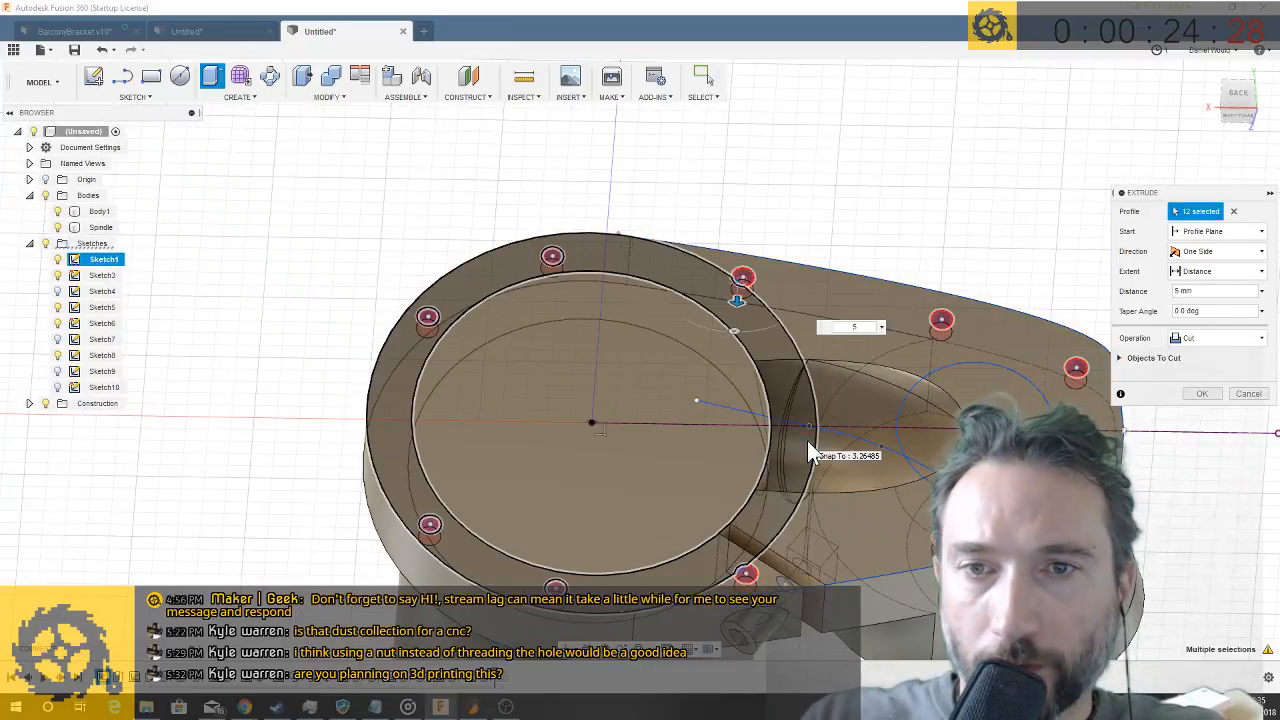
{"action": "key", "text": "Return"}
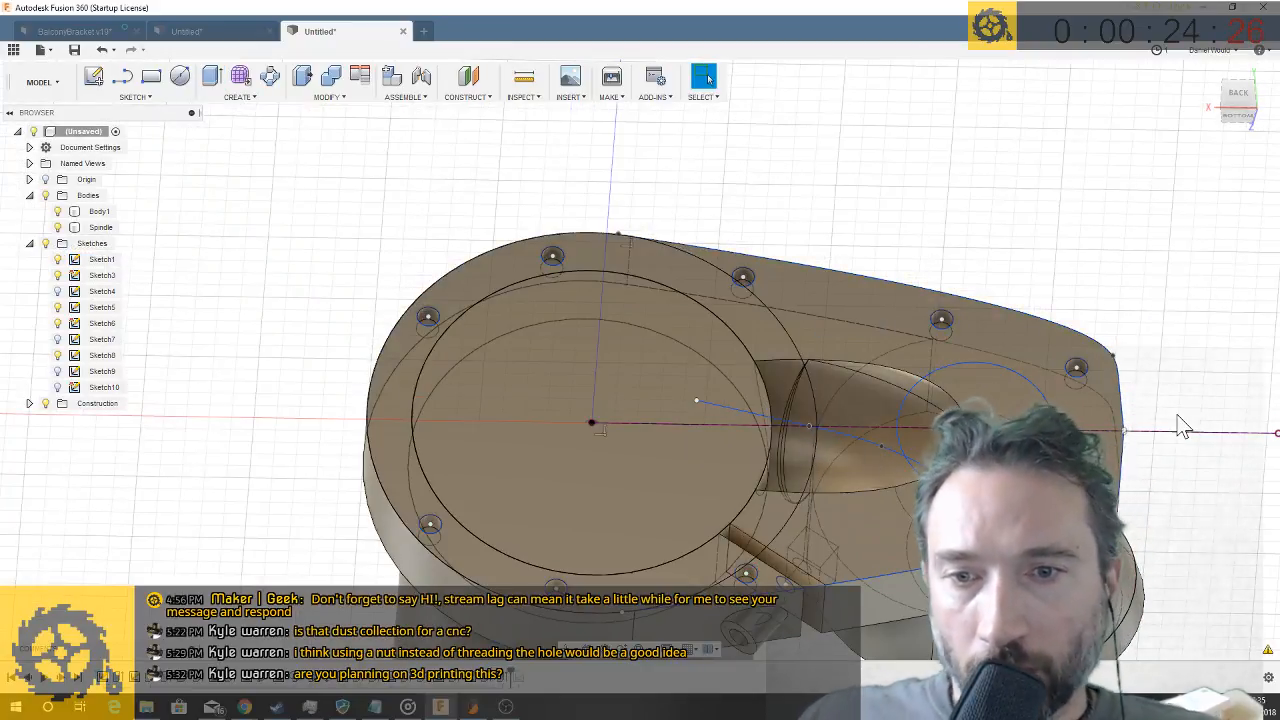
- Hide the Spindle body so only the dust-collection arm is shown
{"action": "middle_click_drag", "start_coordinate": [990, 430], "coordinate": [828, 476], "text": "shift"}
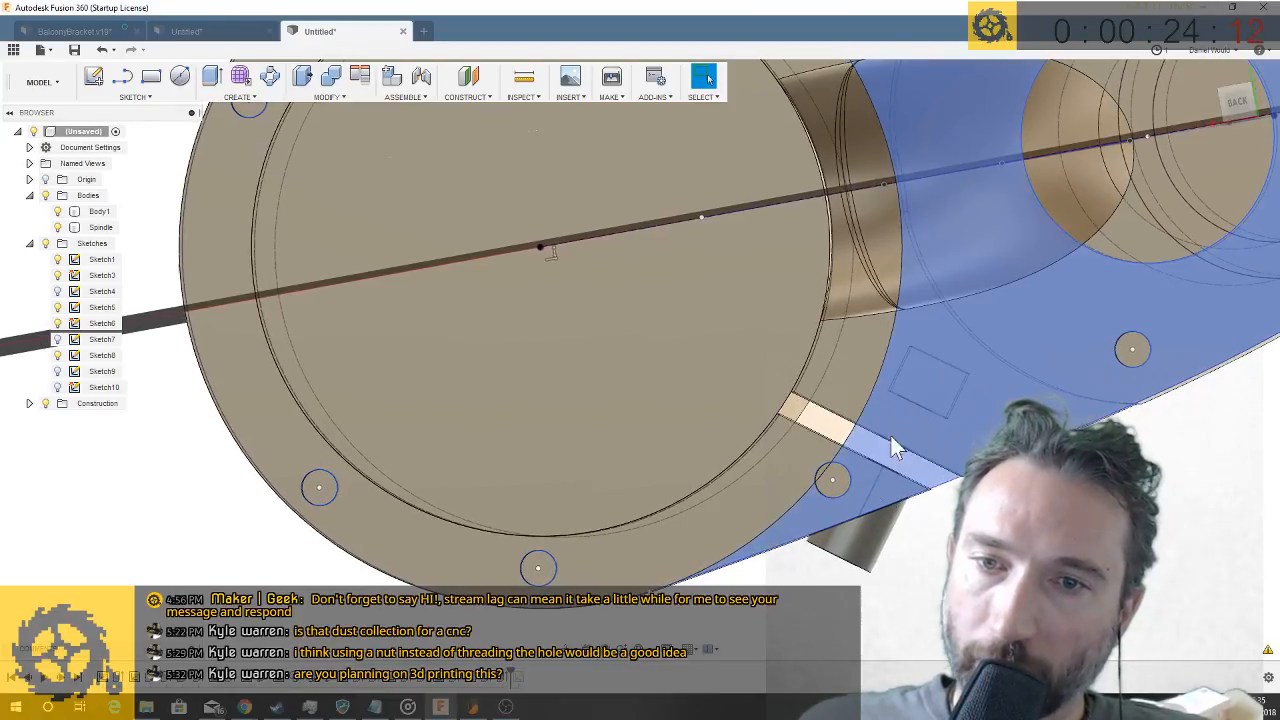
{"action": "scroll", "coordinate": [793, 444], "scroll_direction": "down", "scroll_amount": 3}
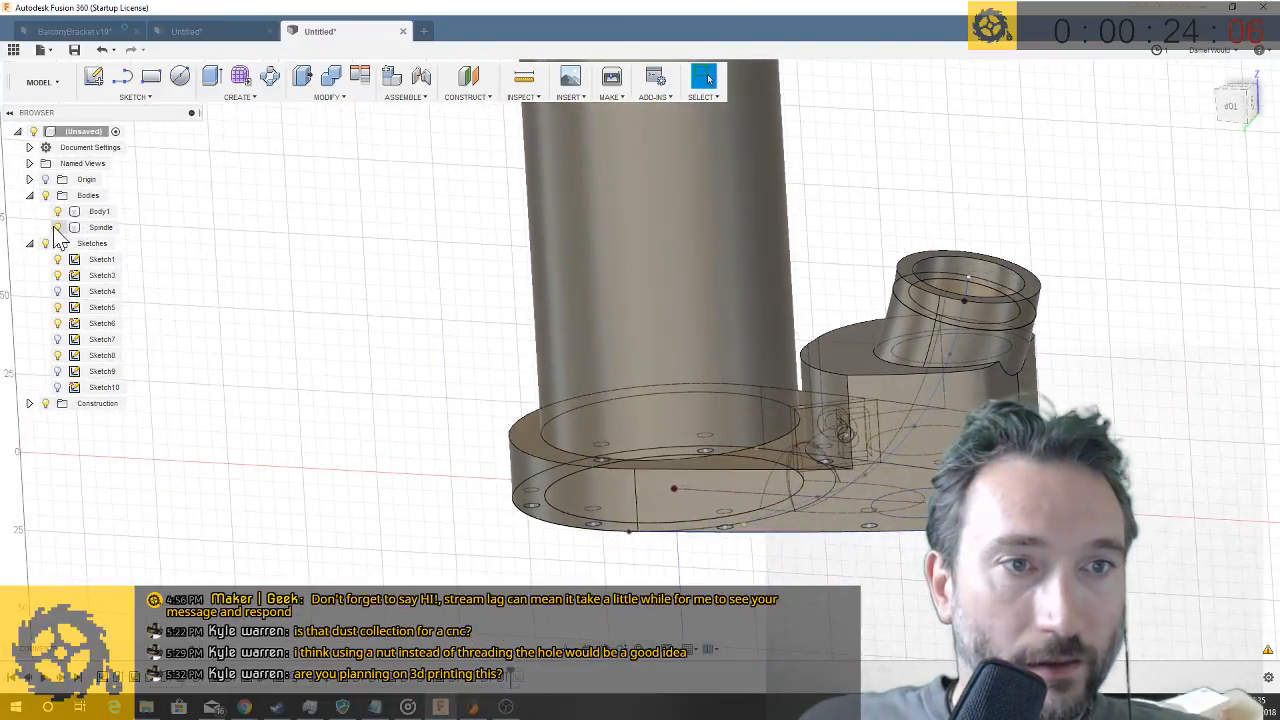
{"action": "left_click", "coordinate": [57, 227]}
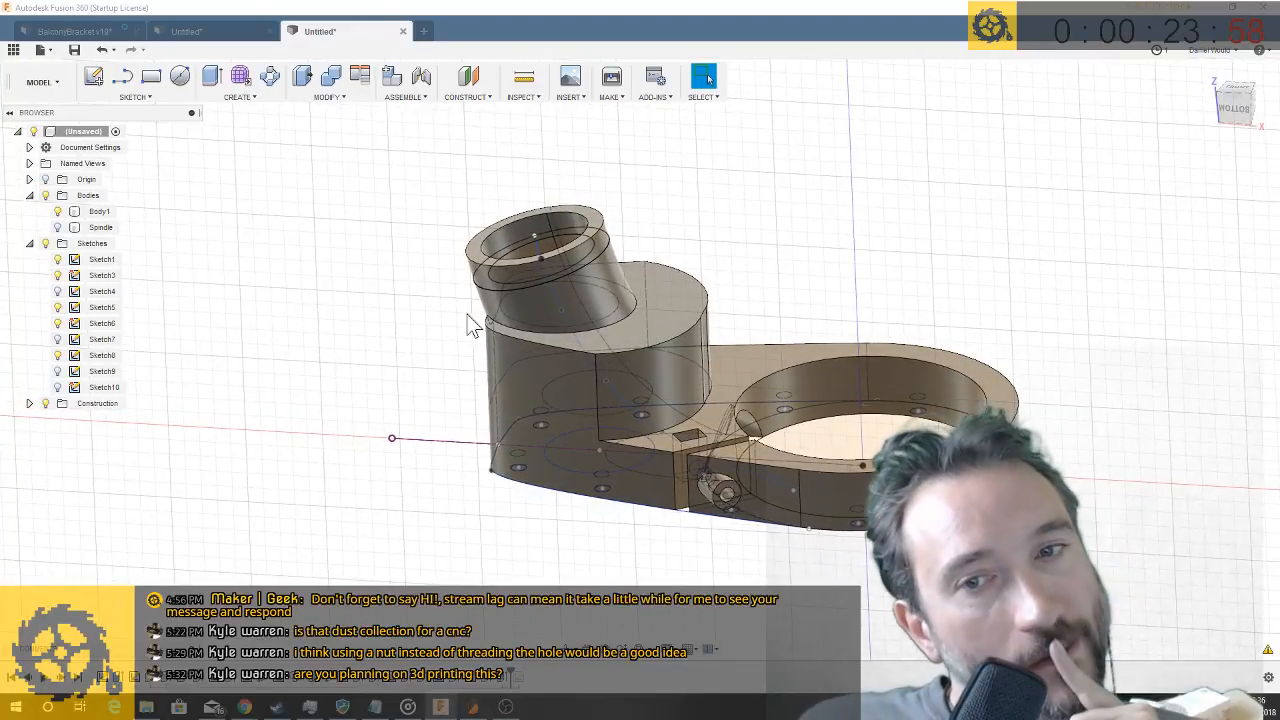
{"action": "left_click", "coordinate": [572, 262]}
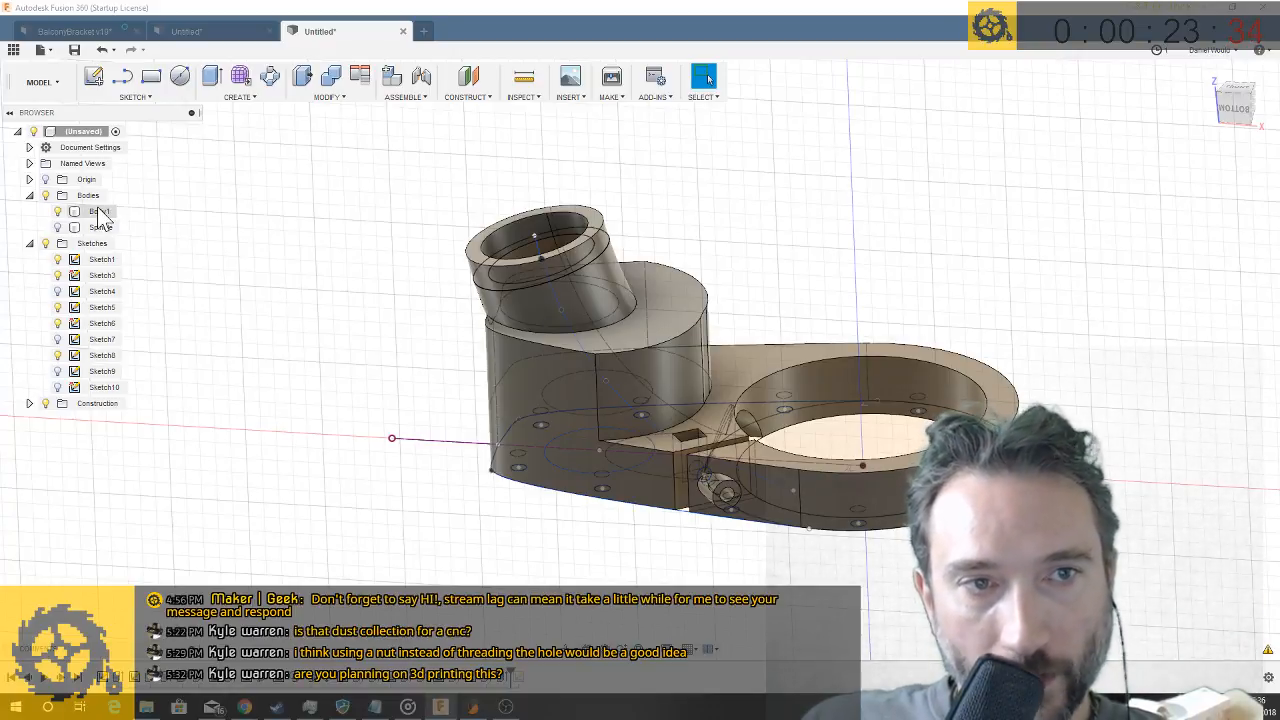
{"action": "scroll", "coordinate": [340, 335], "scroll_direction": "down", "scroll_amount": 5}
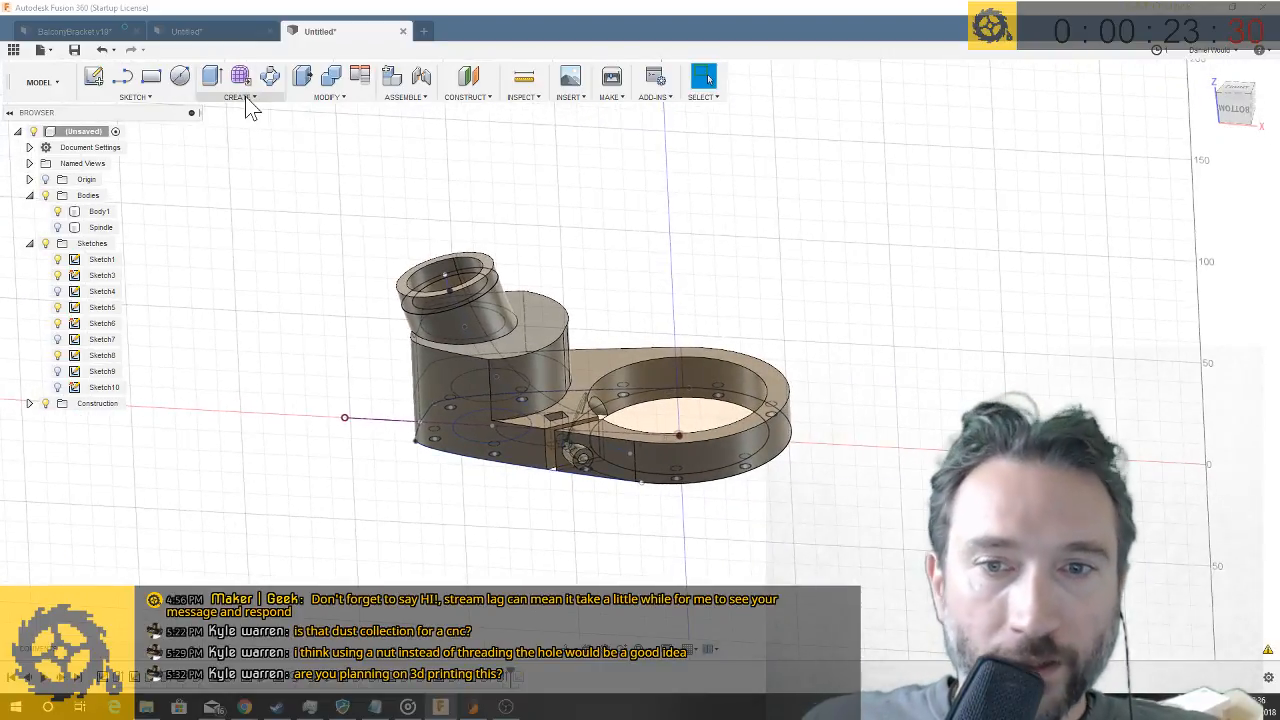
{"action": "right_click", "coordinate": [105, 212]}
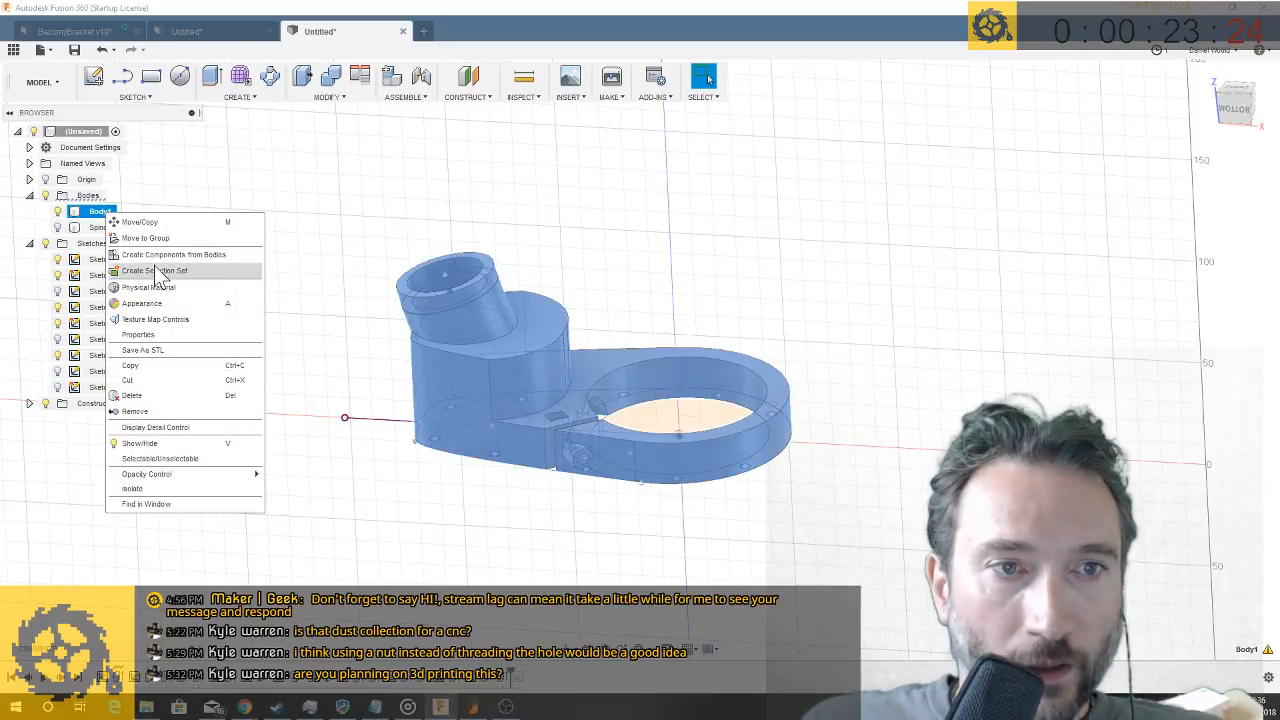
{"action": "left_click", "coordinate": [140, 222]}
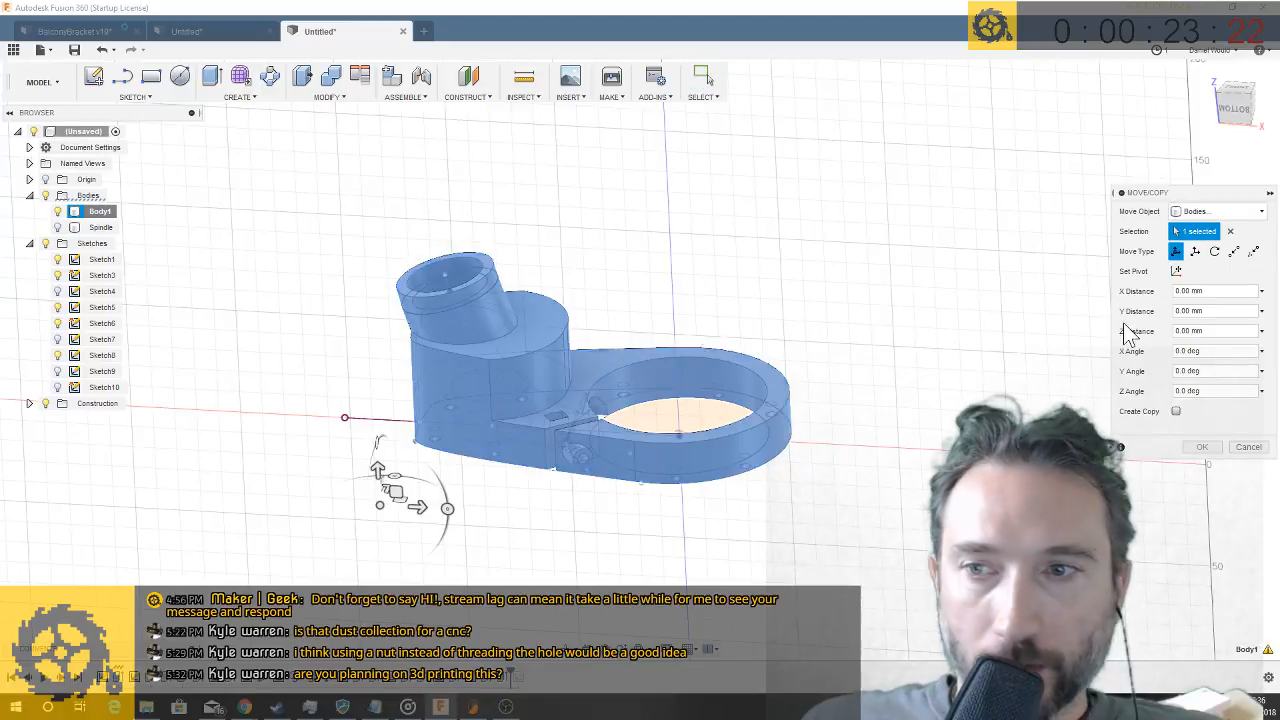
{"action": "left_click", "coordinate": [1176, 412]}
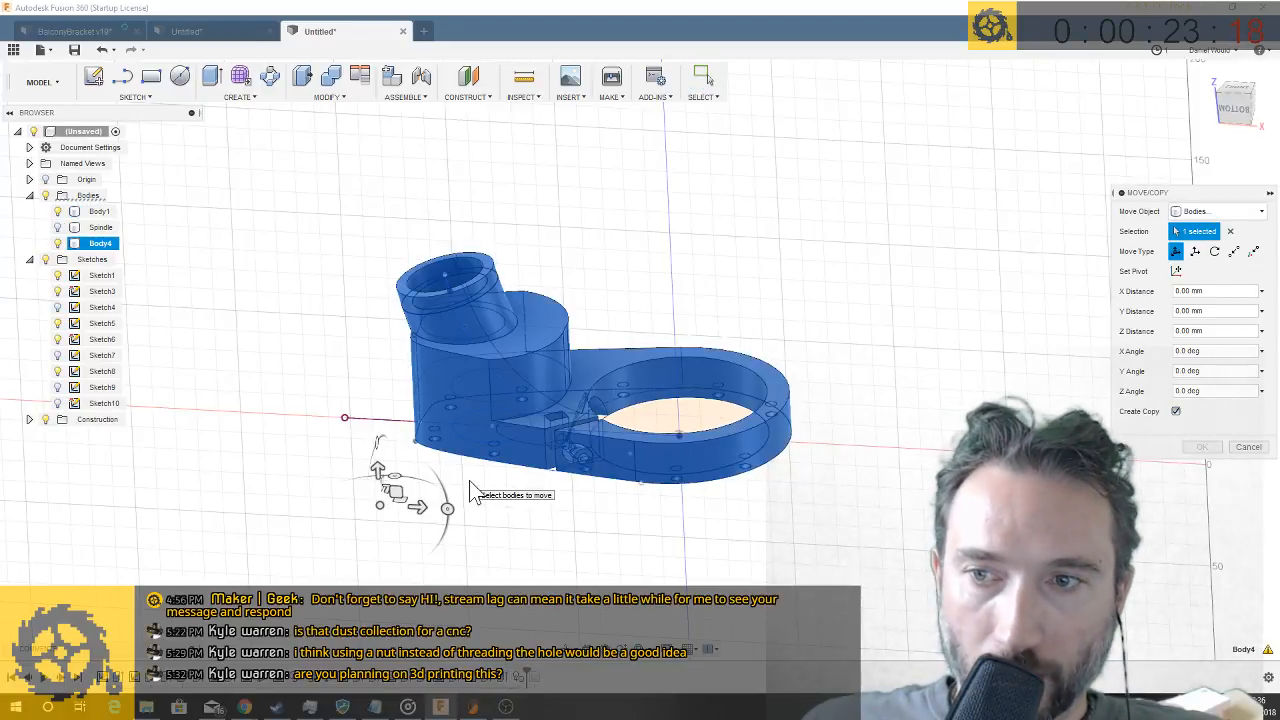
{"action": "left_click", "coordinate": [1250, 448]}
- Mirror the arm body Body1 about the vertical origin plane through the ring's centre, perpendicular to the arm's length
{"action": "left_click", "coordinate": [250, 100]}
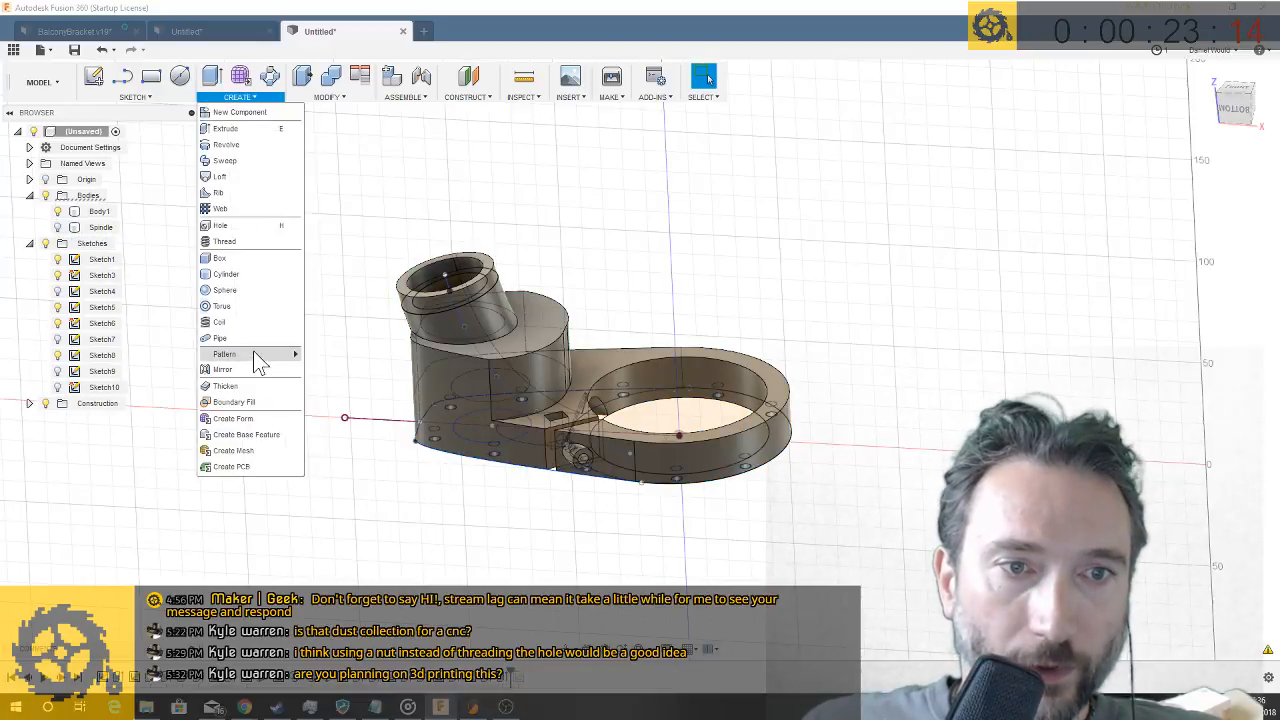
{"action": "left_click", "coordinate": [250, 374]}
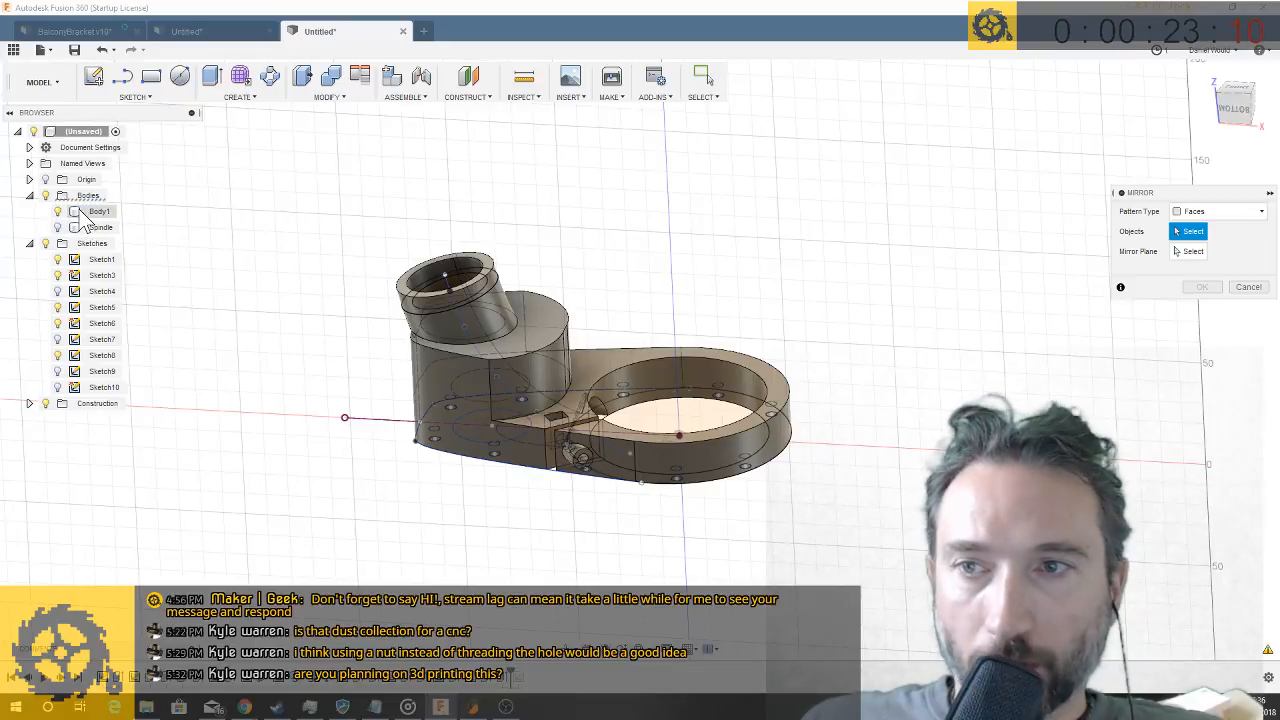
{"action": "left_click", "coordinate": [1258, 213]}
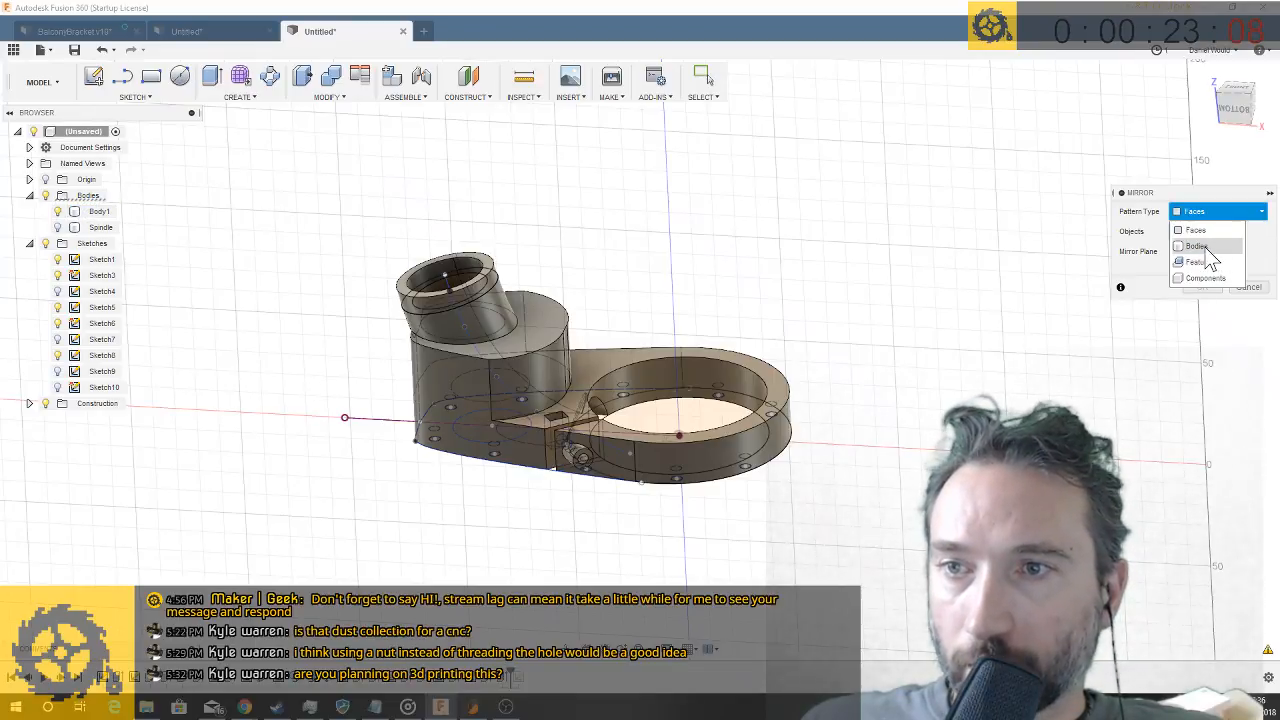
{"action": "left_click", "coordinate": [1197, 246]}
{"action": "left_click", "coordinate": [99, 211]}
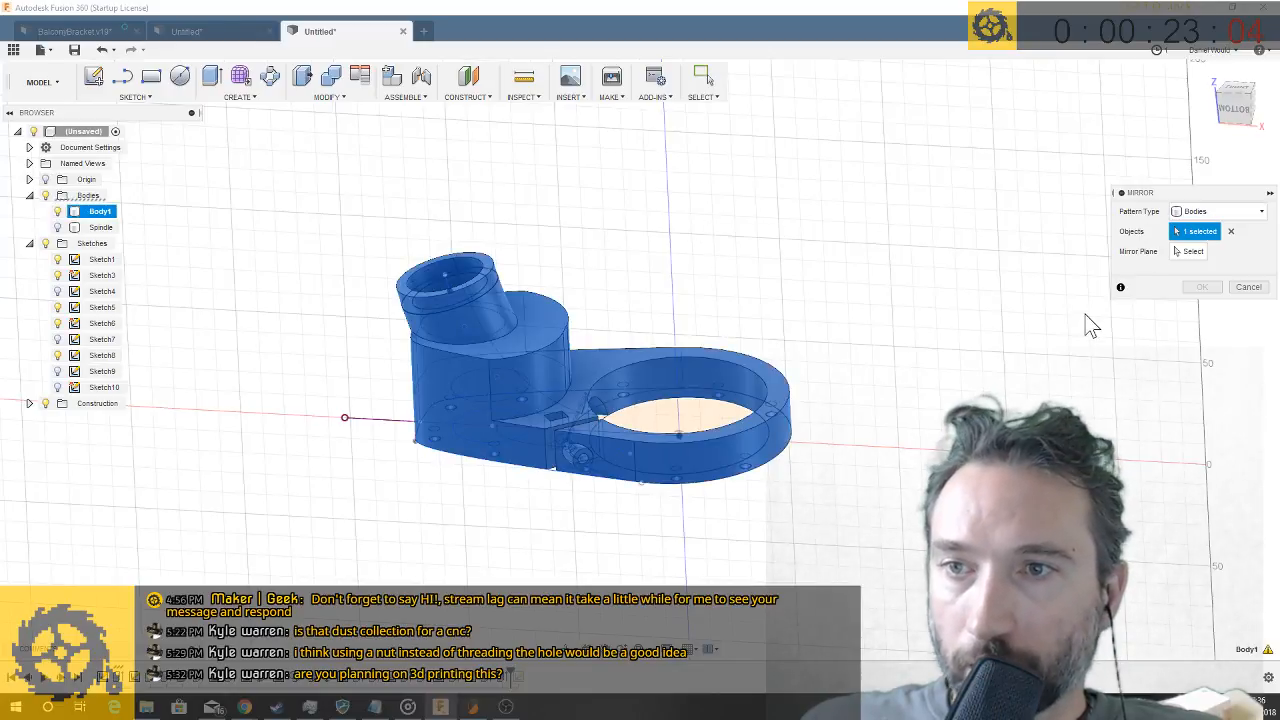
{"action": "left_click", "coordinate": [1194, 256]}
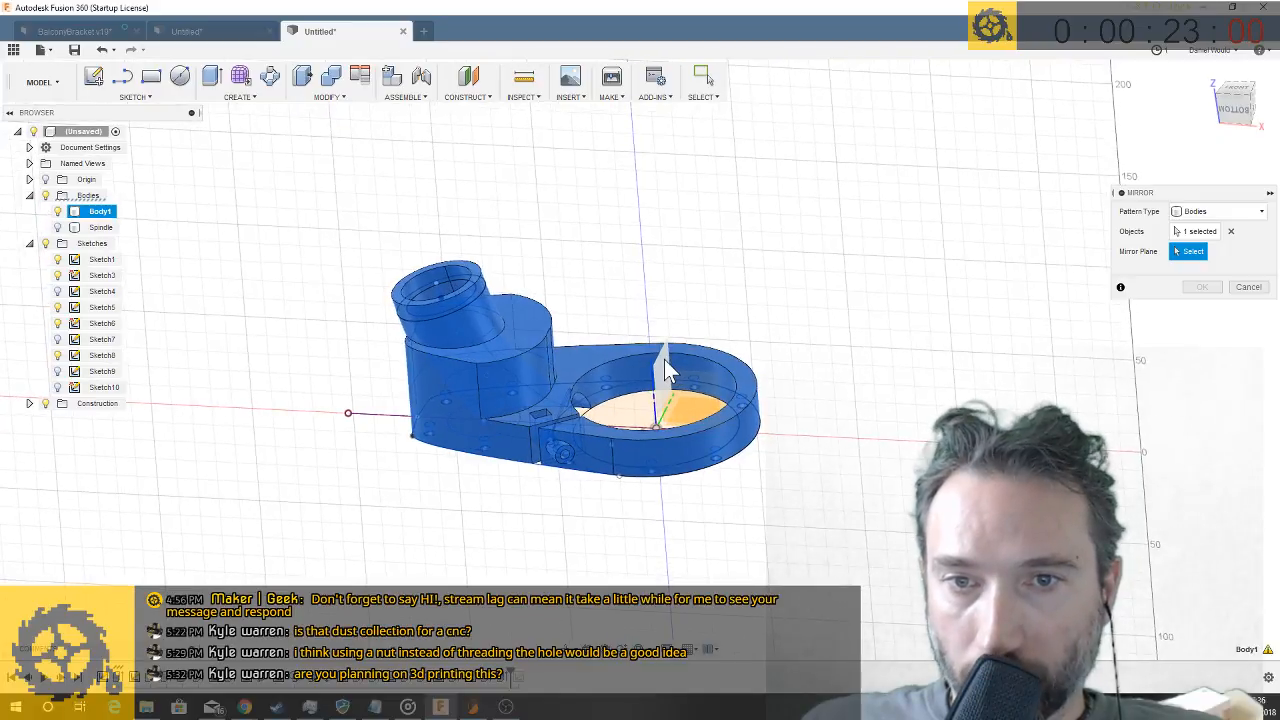
{"action": "left_click", "coordinate": [664, 359]}
{"action": "left_click", "coordinate": [1203, 287]}
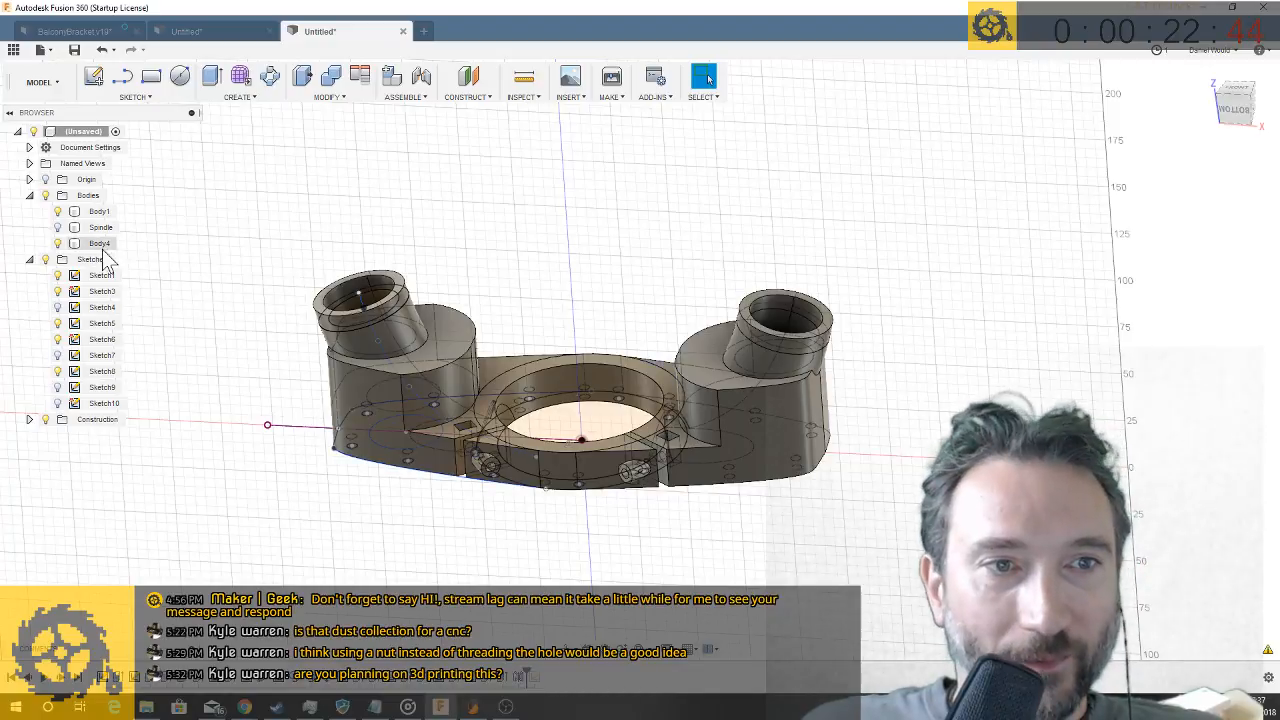
- Hide the original arm body, Body1, and examine the mirrored copy from the side and from its holed face
{"action": "left_click", "coordinate": [59, 243]}
{"action": "left_click", "coordinate": [59, 243]}
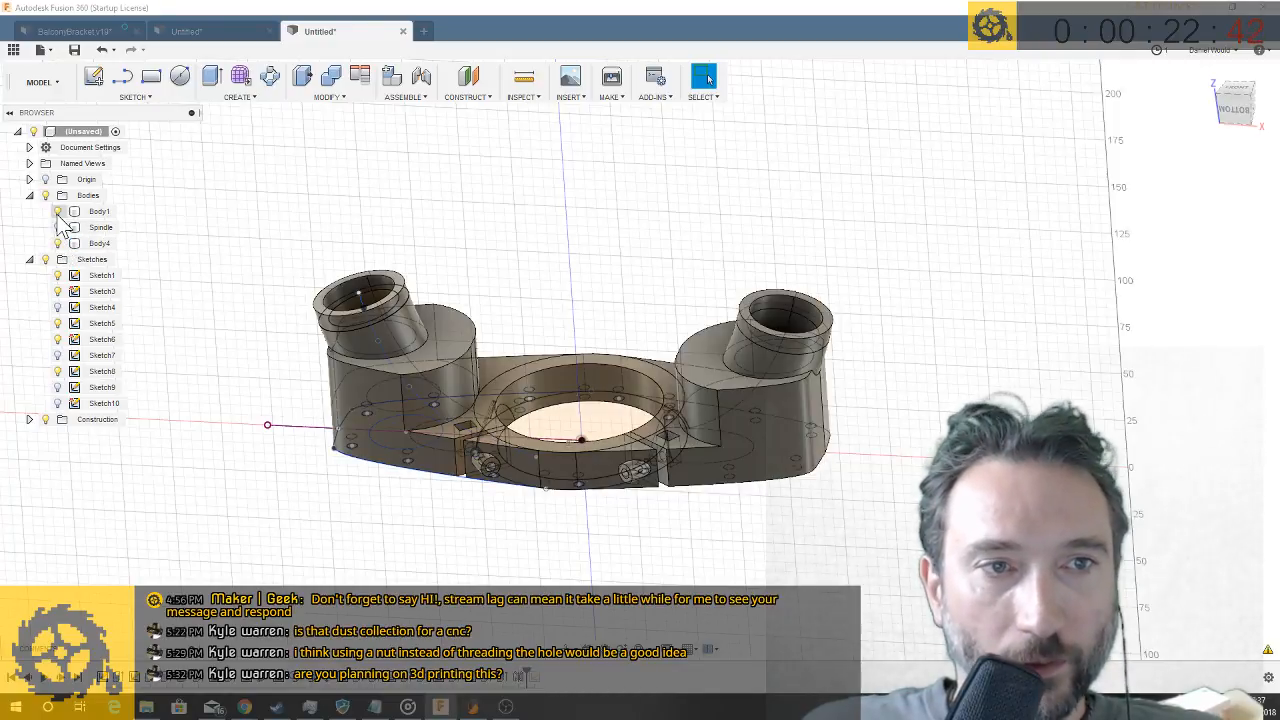
{"action": "left_click", "coordinate": [58, 212]}
{"action": "scroll", "coordinate": [505, 515], "scroll_direction": "up", "scroll_amount": 3}
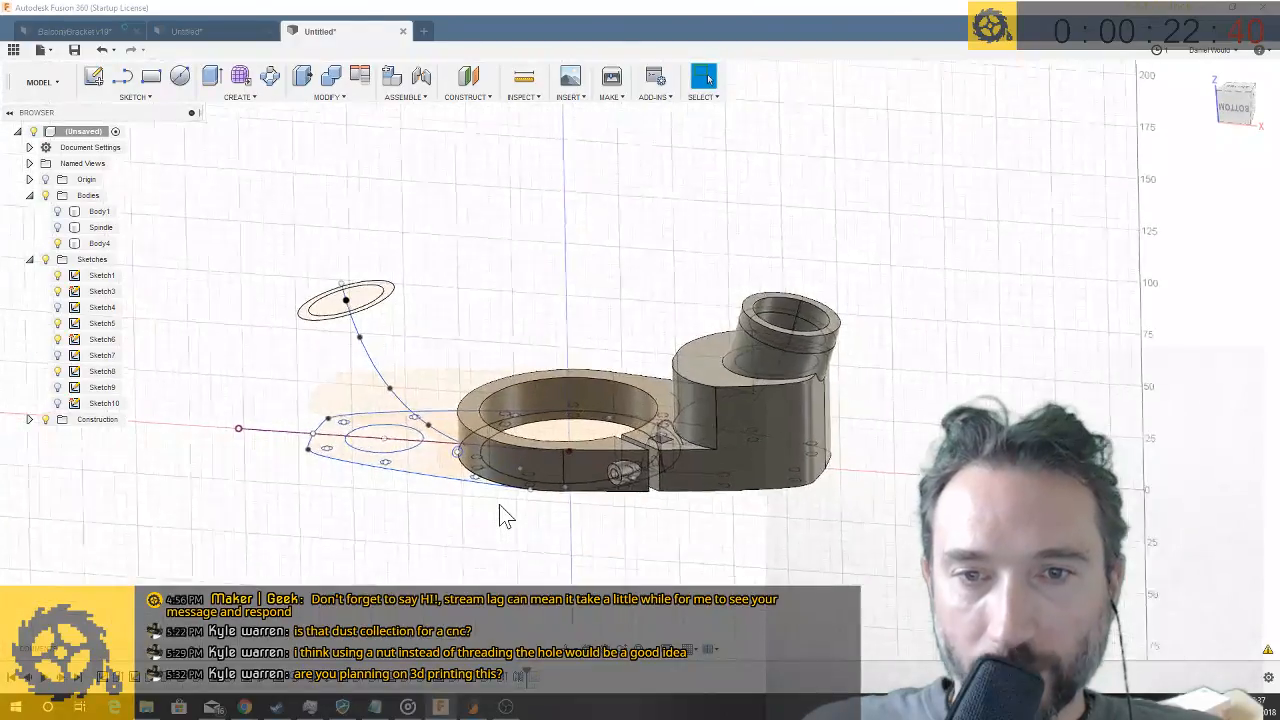
{"action": "scroll", "coordinate": [503, 515], "scroll_direction": "up", "scroll_amount": 2}
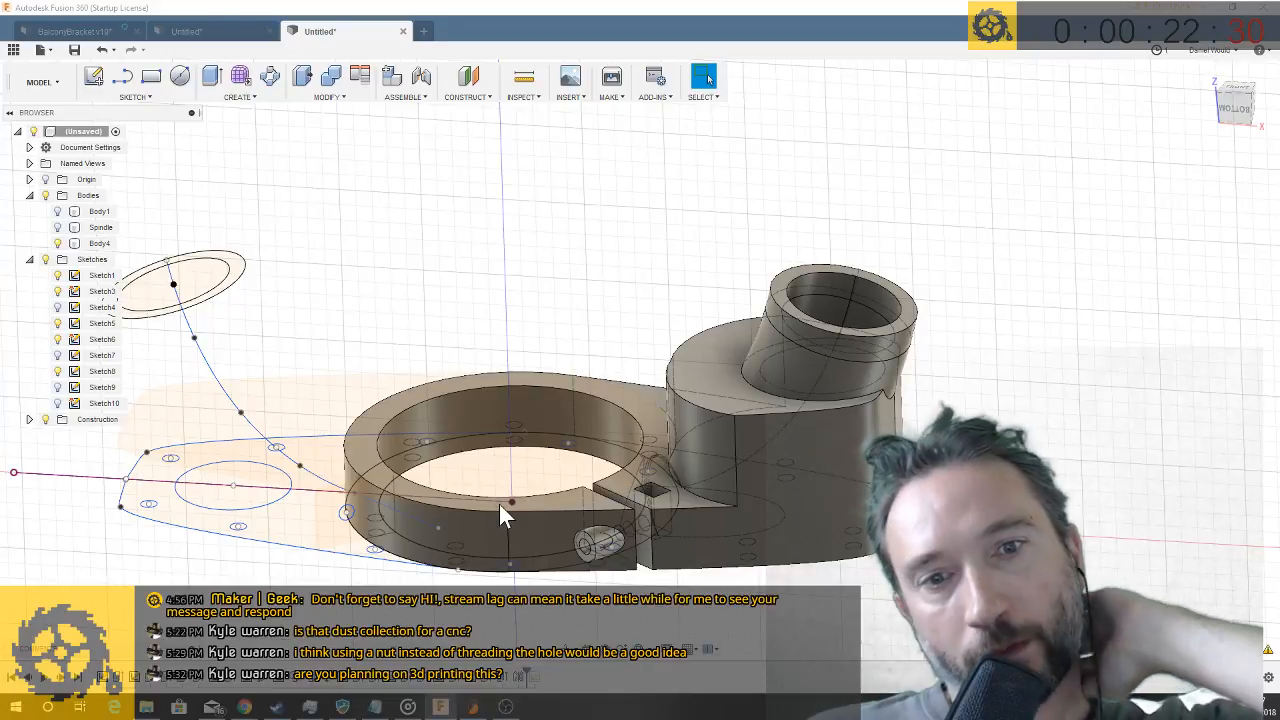
{"action": "middle_click_drag", "start_coordinate": [543, 435], "coordinate": [575, 358], "text": "shift"}
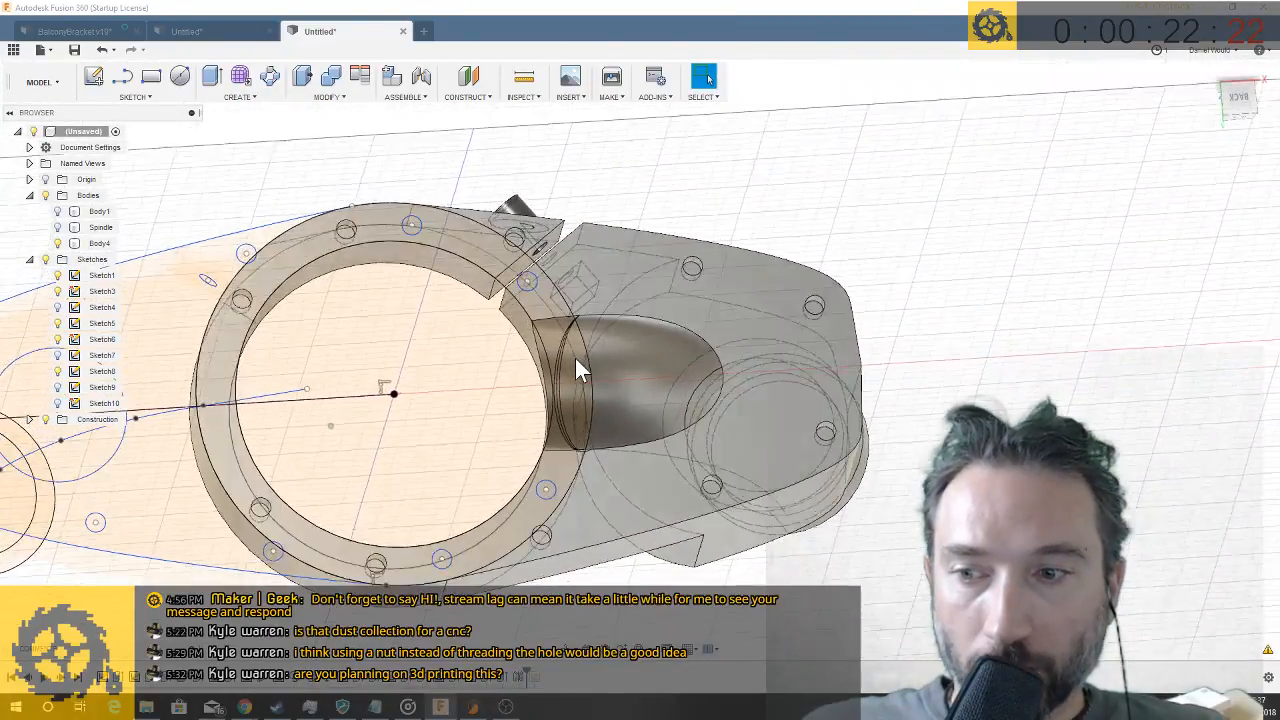
- Save the arm design under the name Untitled and switch to the other open Untitled document
{"action": "key", "text": "ctrl+s"}
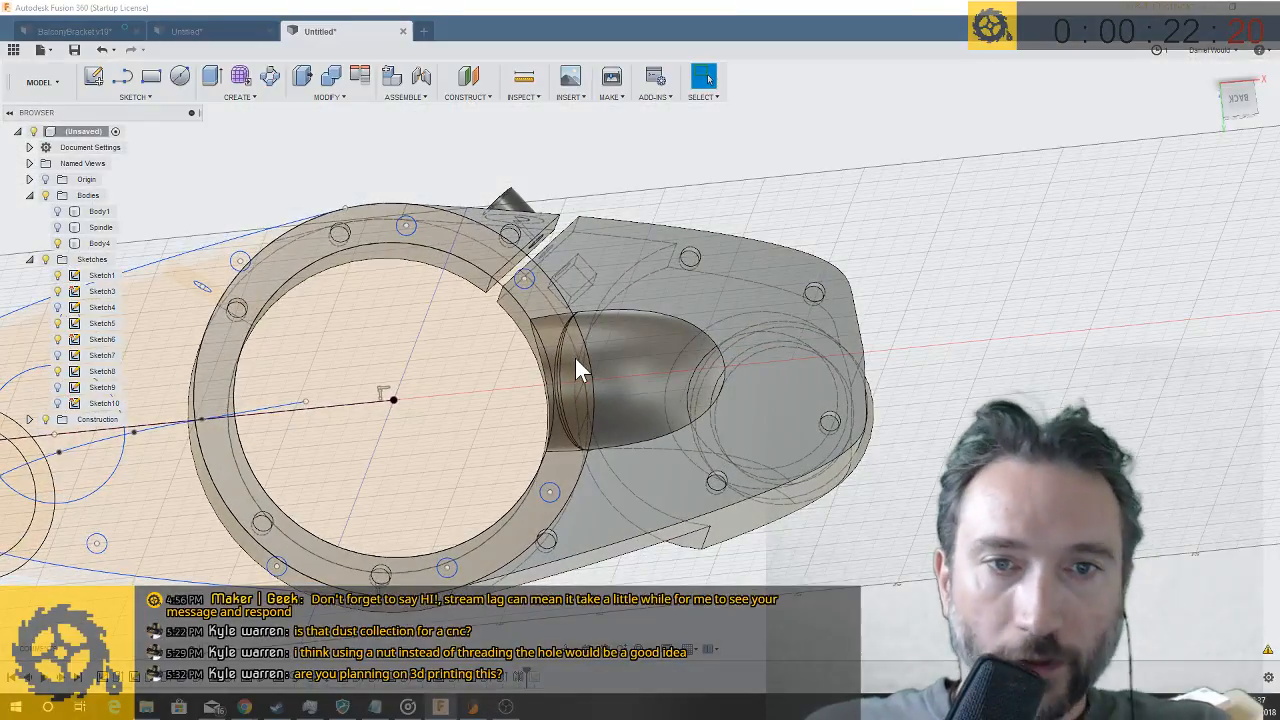
{"action": "key", "text": "Escape"}
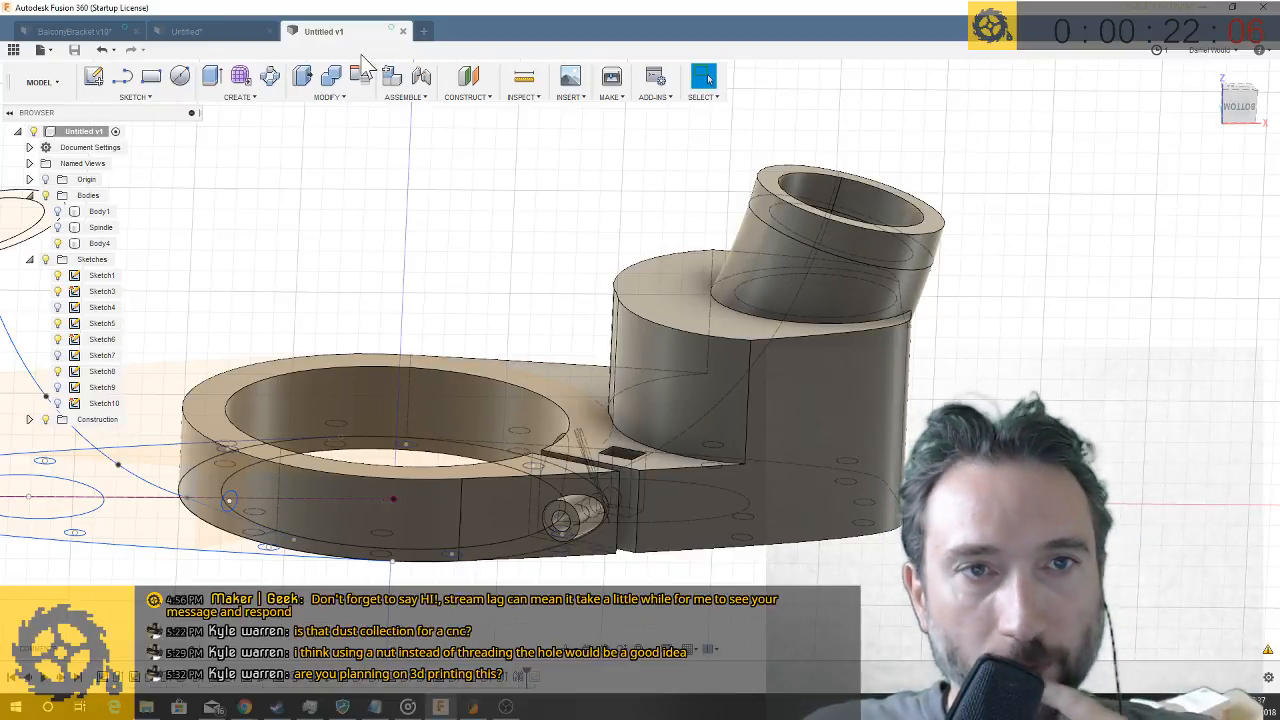
{"action": "left_click", "coordinate": [215, 33]}
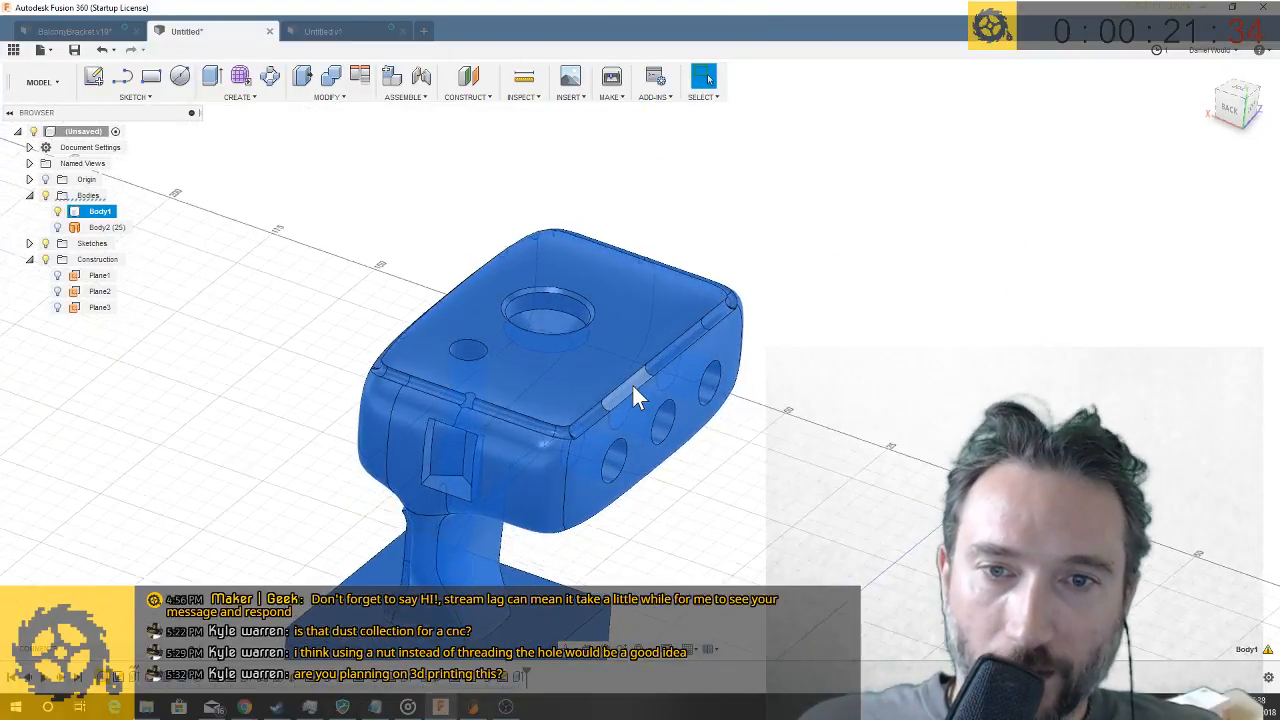
{"action": "middle_click_drag", "start_coordinate": [637, 397], "coordinate": [509, 290], "text": "shift"}
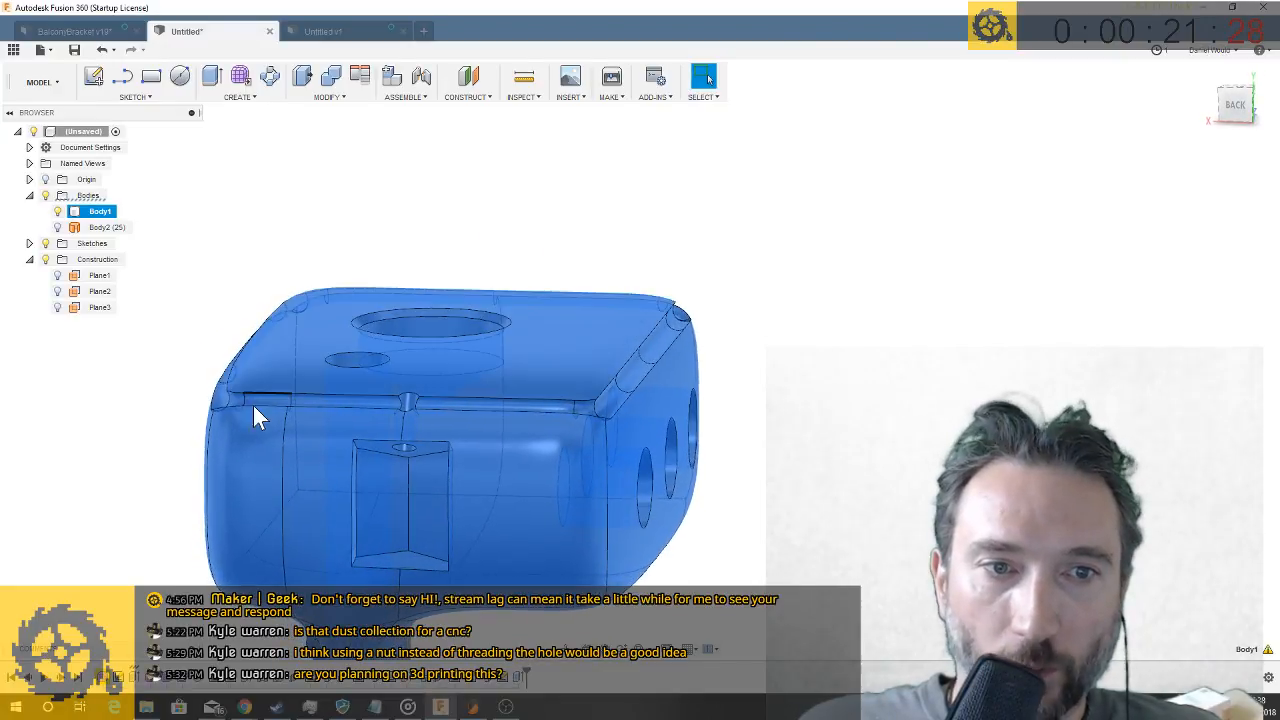
{"action": "middle_click_drag", "start_coordinate": [577, 466], "coordinate": [583, 497], "text": "shift"}
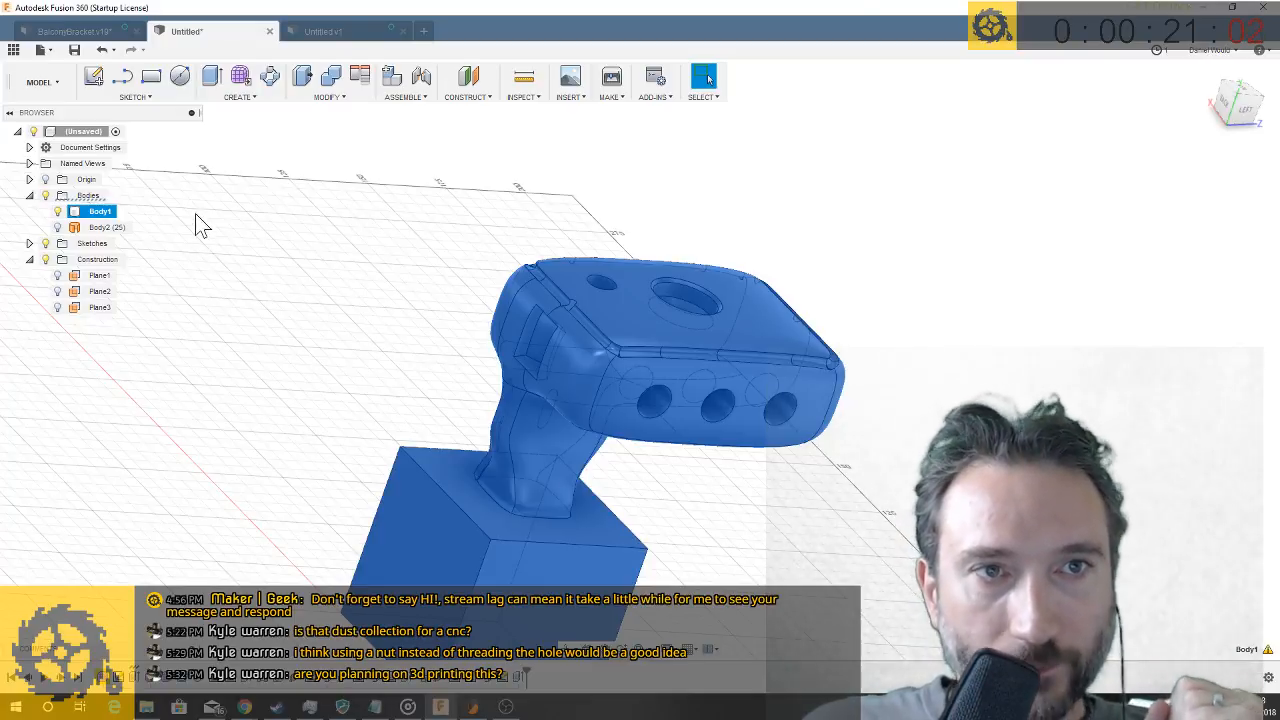
{"action": "left_click", "coordinate": [14, 50]}
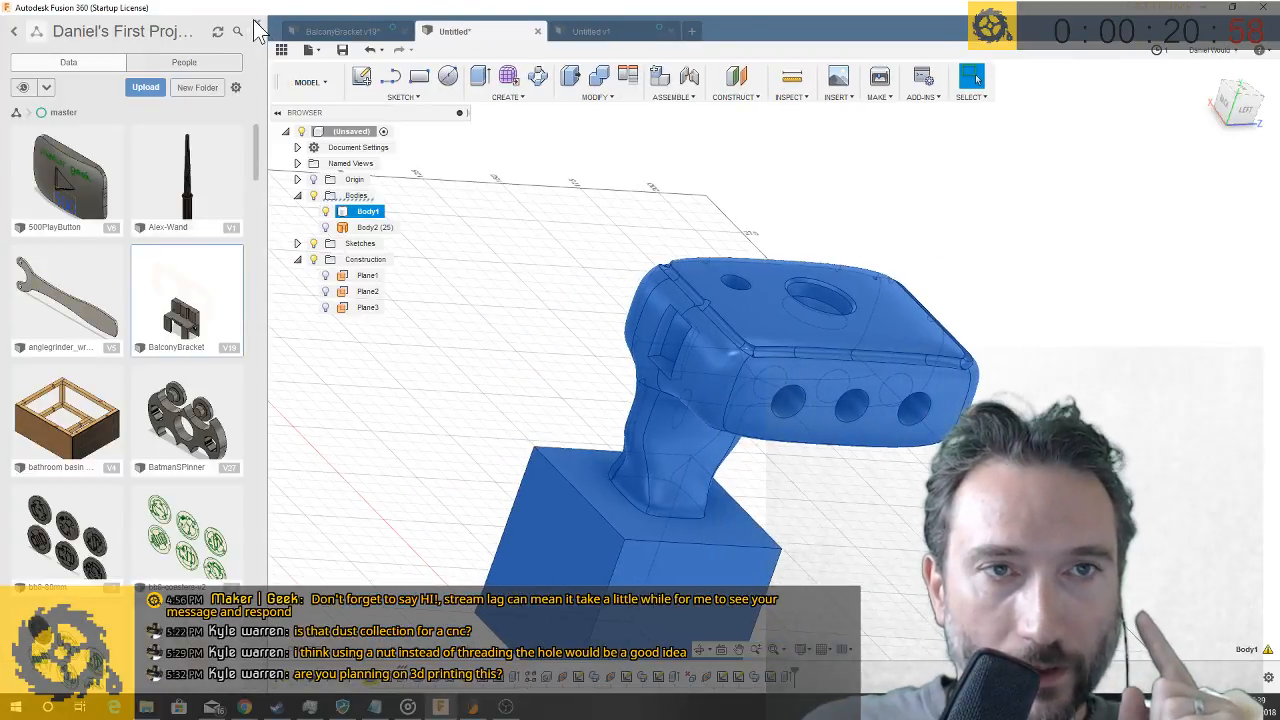
{"action": "left_click", "coordinate": [254, 30]}
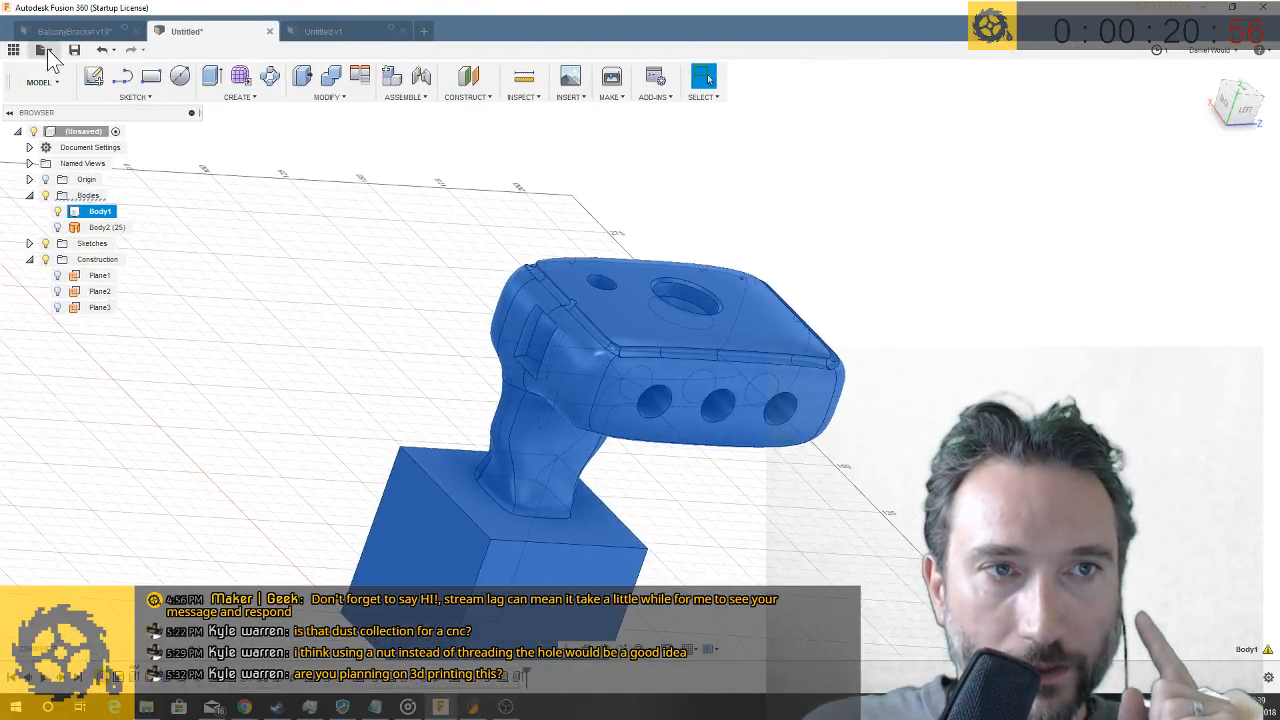
- Create a new design and sketch a 50 mm by 20 mm rectangle from the origin on the horizontal plane
{"action": "left_click", "coordinate": [45, 49]}
{"action": "left_click", "coordinate": [62, 69]}
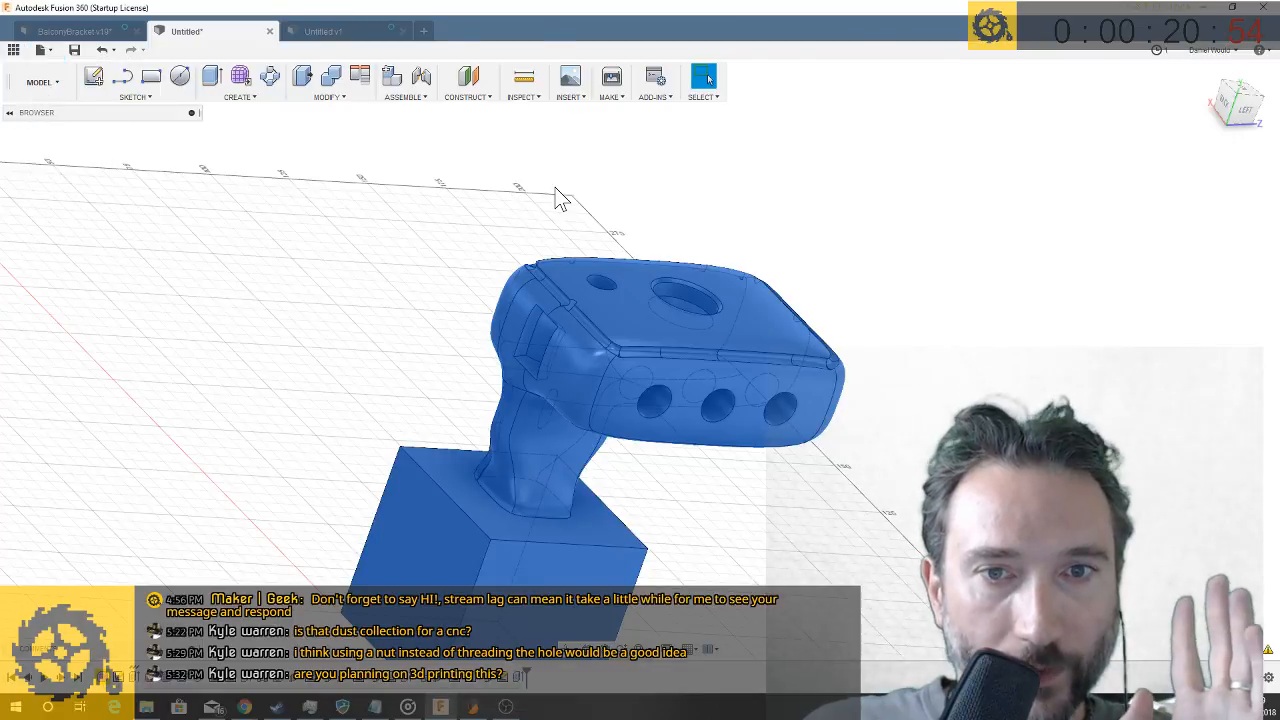
{"action": "left_click", "coordinate": [160, 78]}
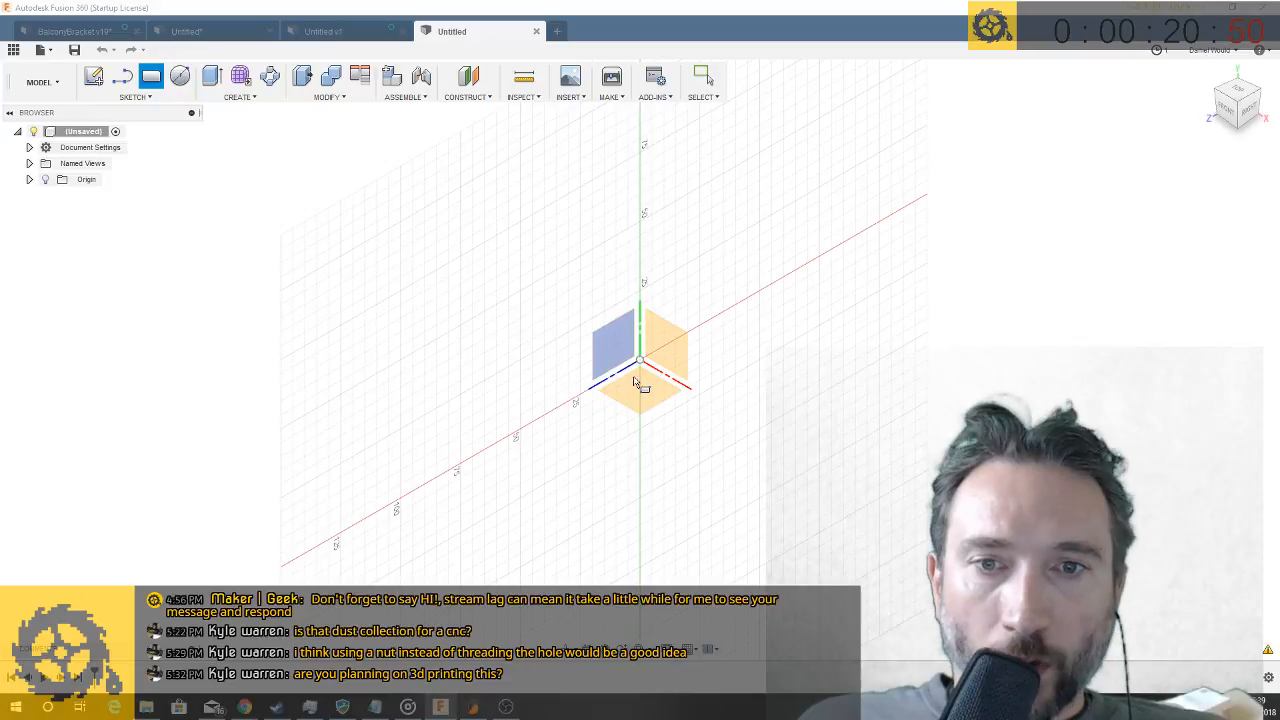
{"action": "left_click", "coordinate": [643, 389]}
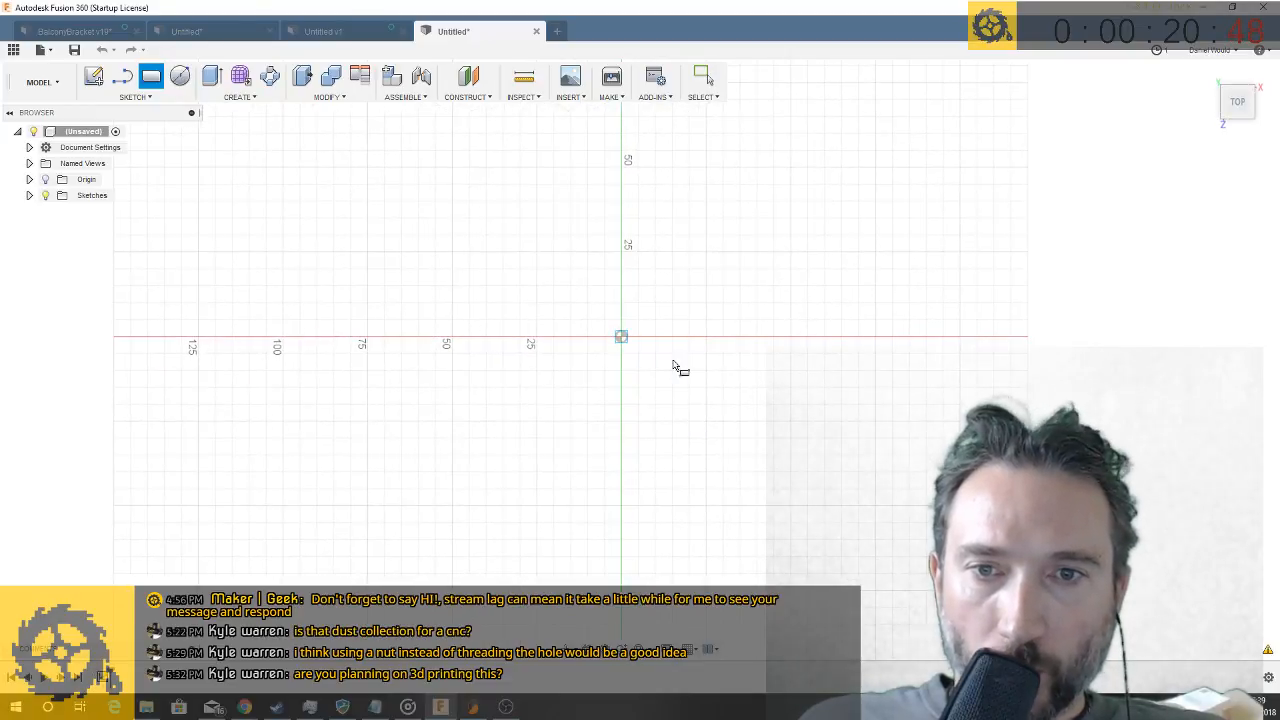
{"action": "left_click", "coordinate": [621, 336]}
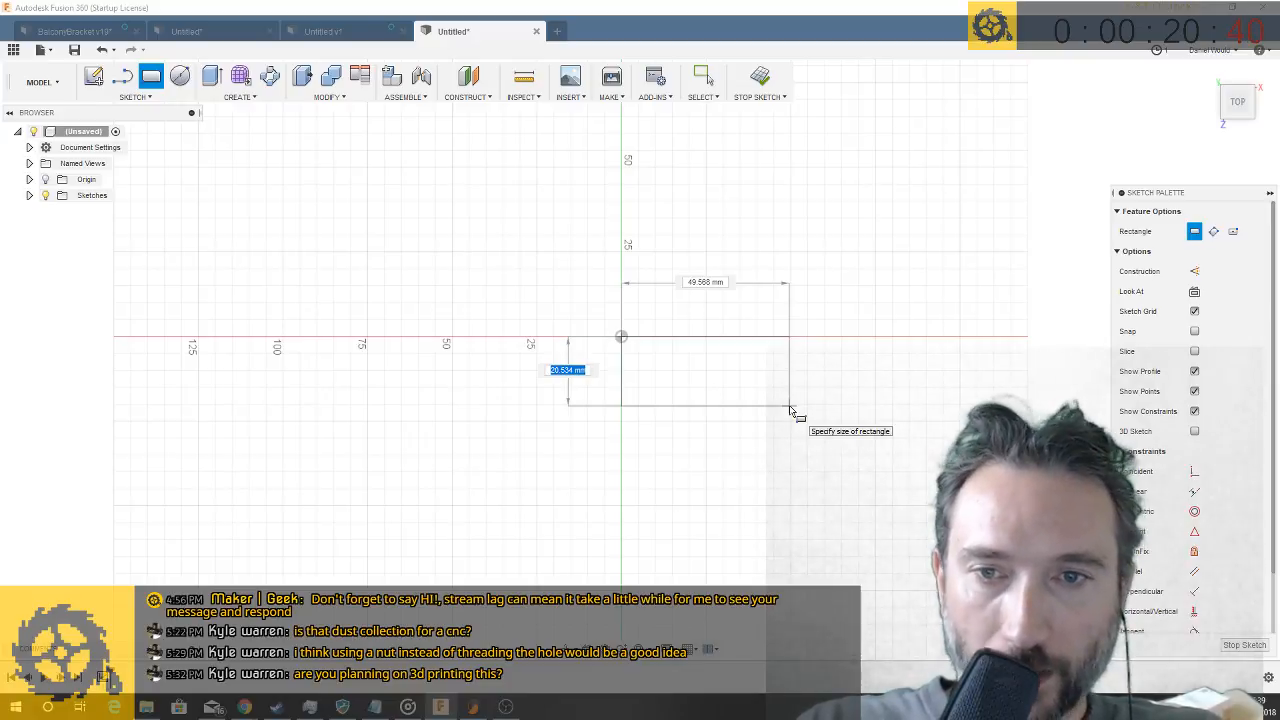
{"action": "key", "text": "Tab"}
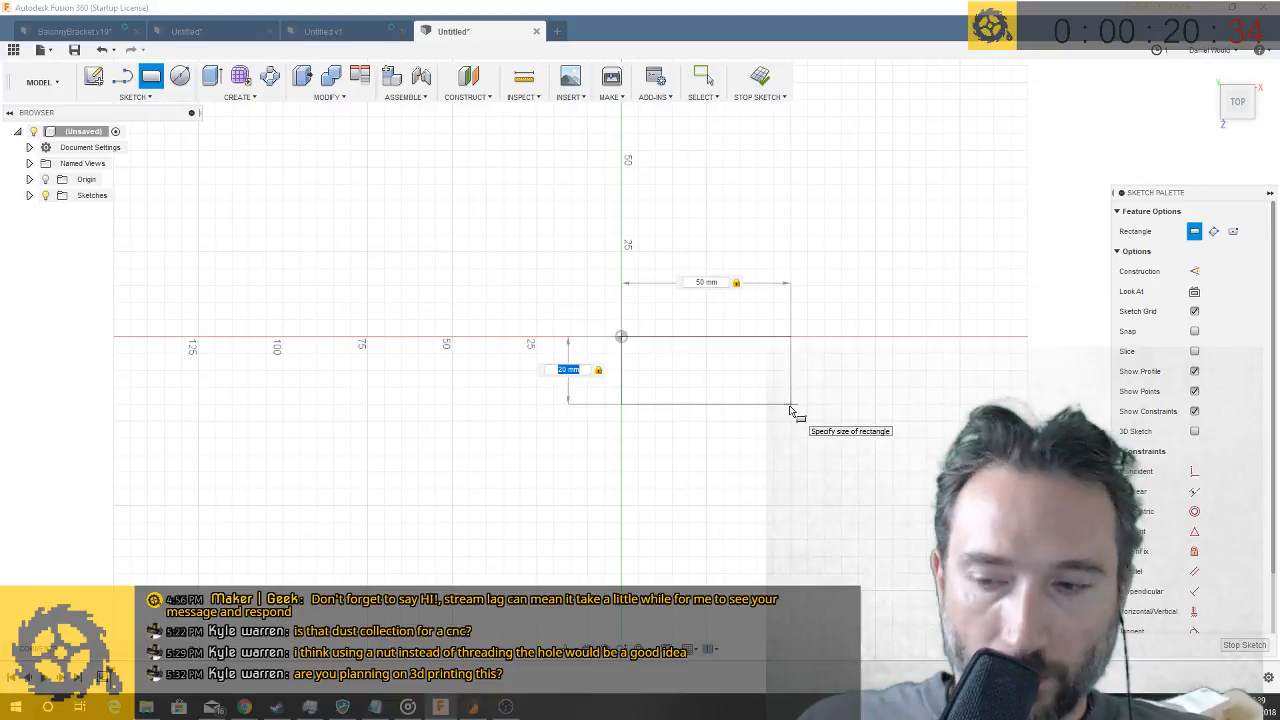
{"action": "key", "text": "Return"}
- Extrude the rectangle profile with Press Pull into a thin solid block
{"action": "key", "text": "q"}
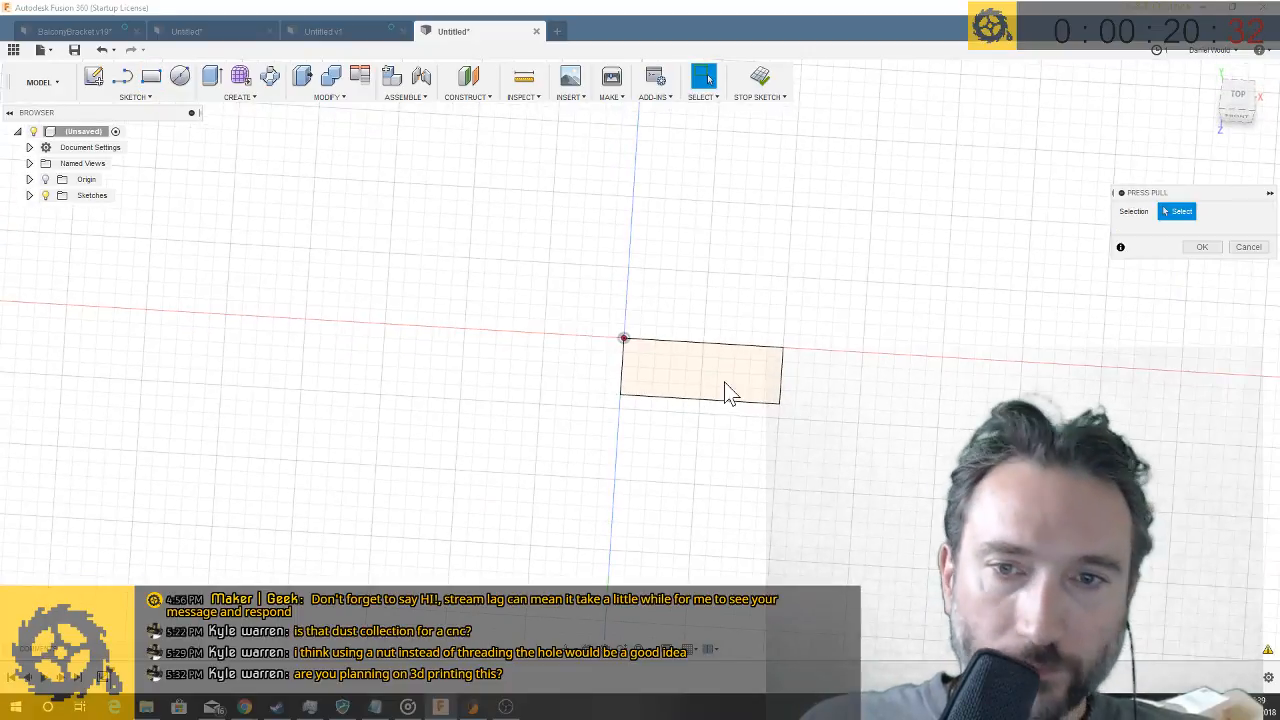
{"action": "left_click", "coordinate": [720, 376]}
{"action": "left_click_drag", "start_coordinate": [700, 358], "coordinate": [705, 350]}
{"action": "key", "text": "Return"}
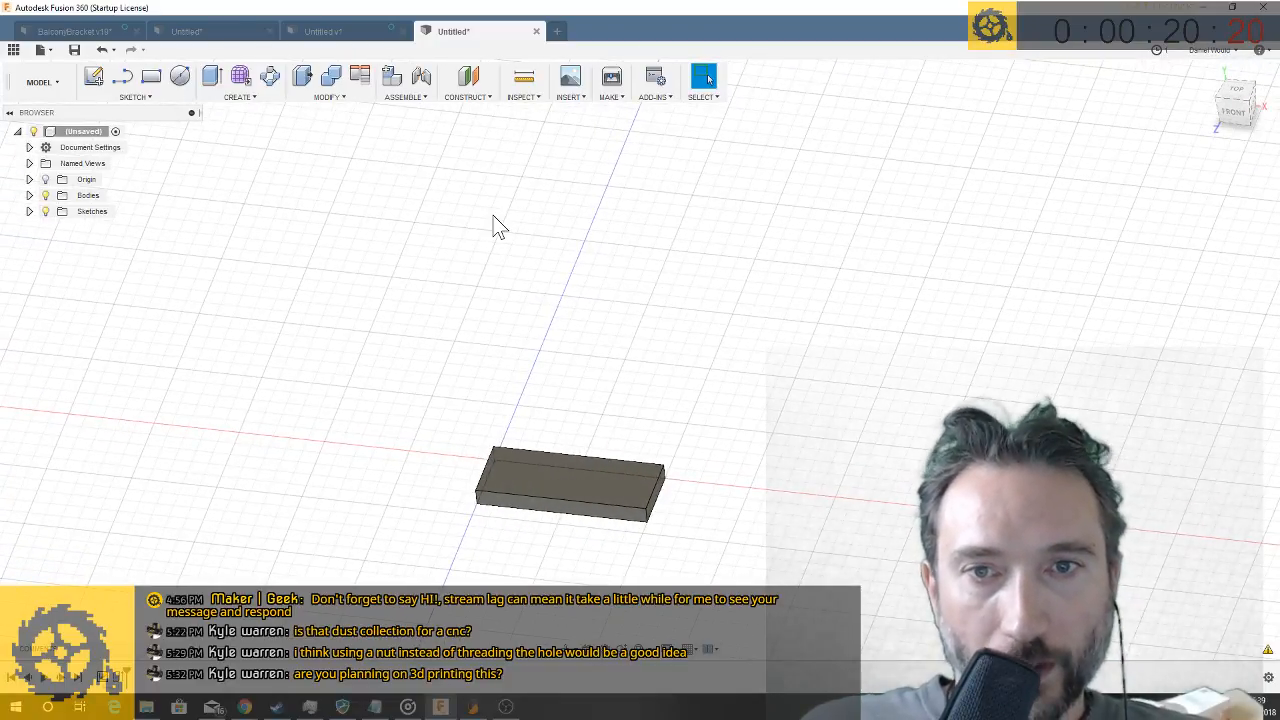
- Enter the sculpt environment and create a form box on the front plane, about 141 mm long, 70 mm wide and 180 mm high
{"action": "left_click", "coordinate": [240, 77]}
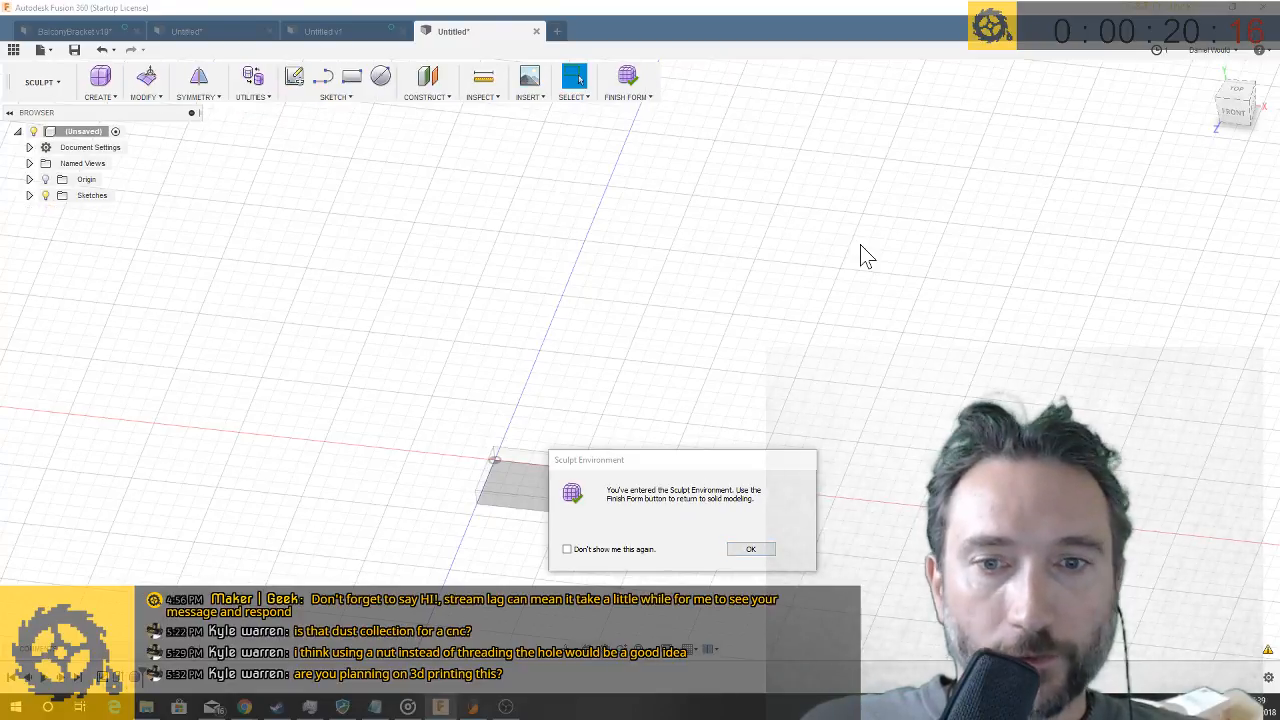
{"action": "left_click", "coordinate": [765, 549]}
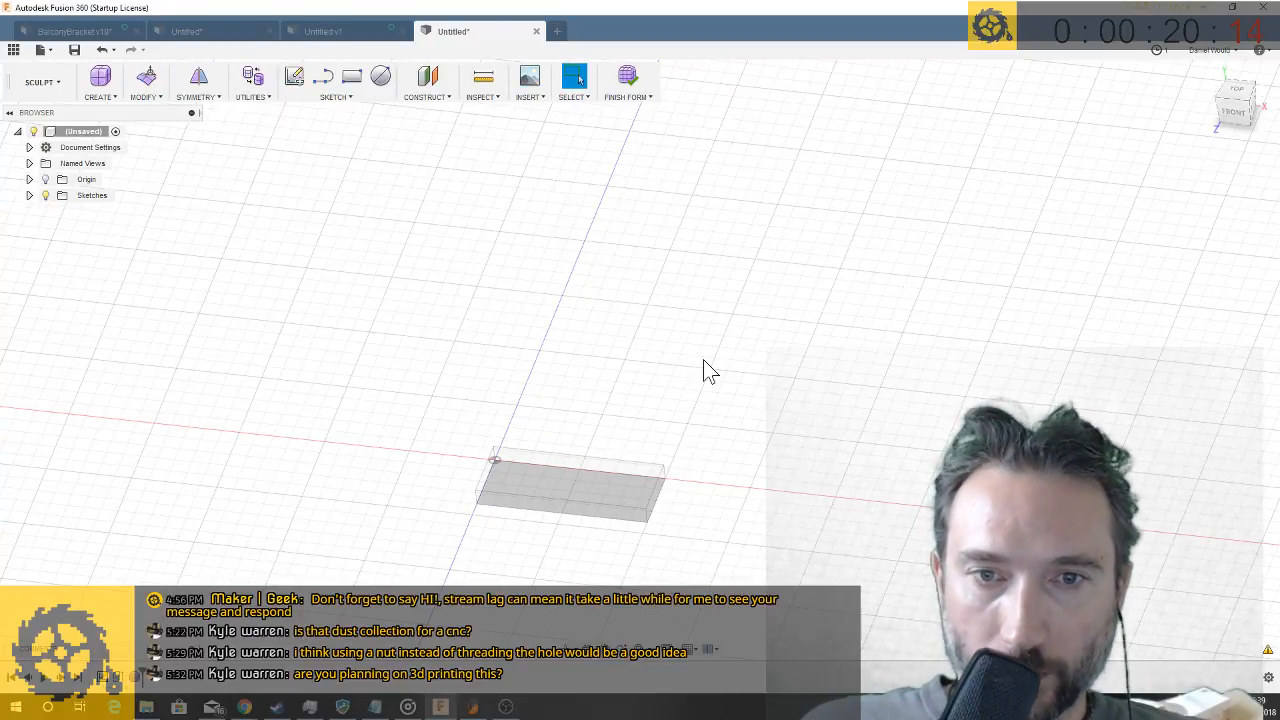
{"action": "left_click", "coordinate": [112, 99]}
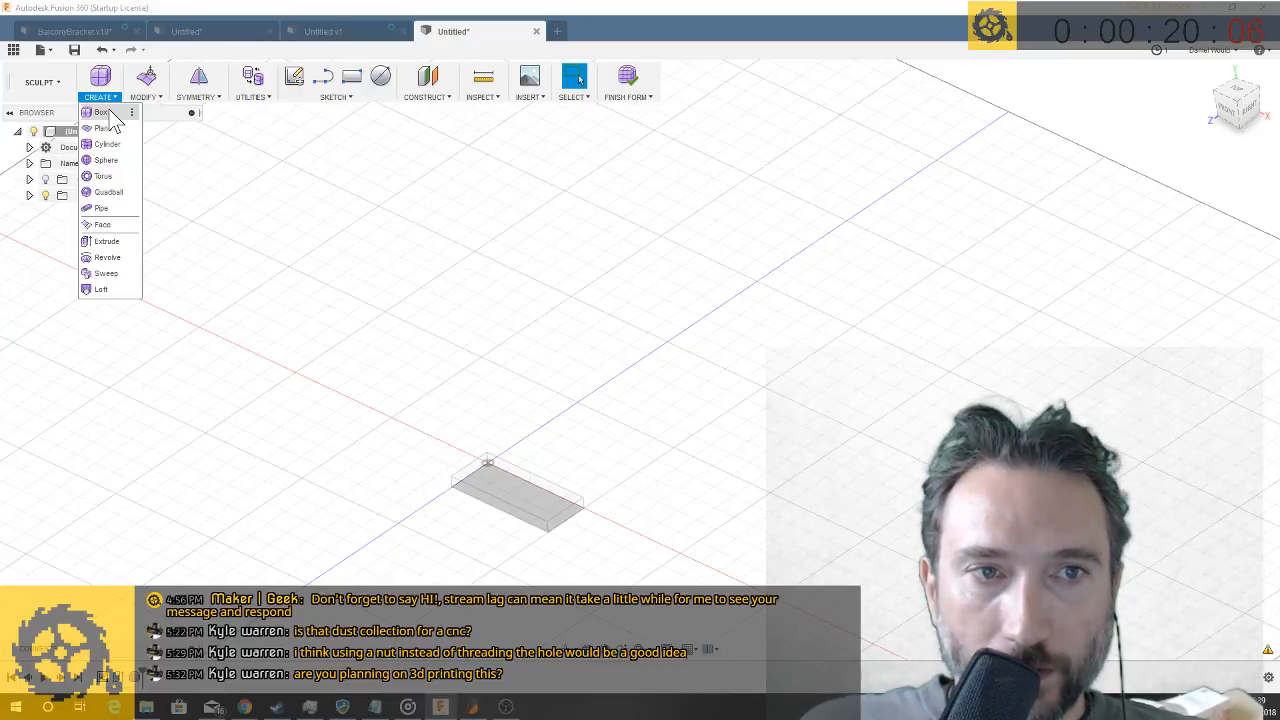
{"action": "left_click", "coordinate": [101, 112]}
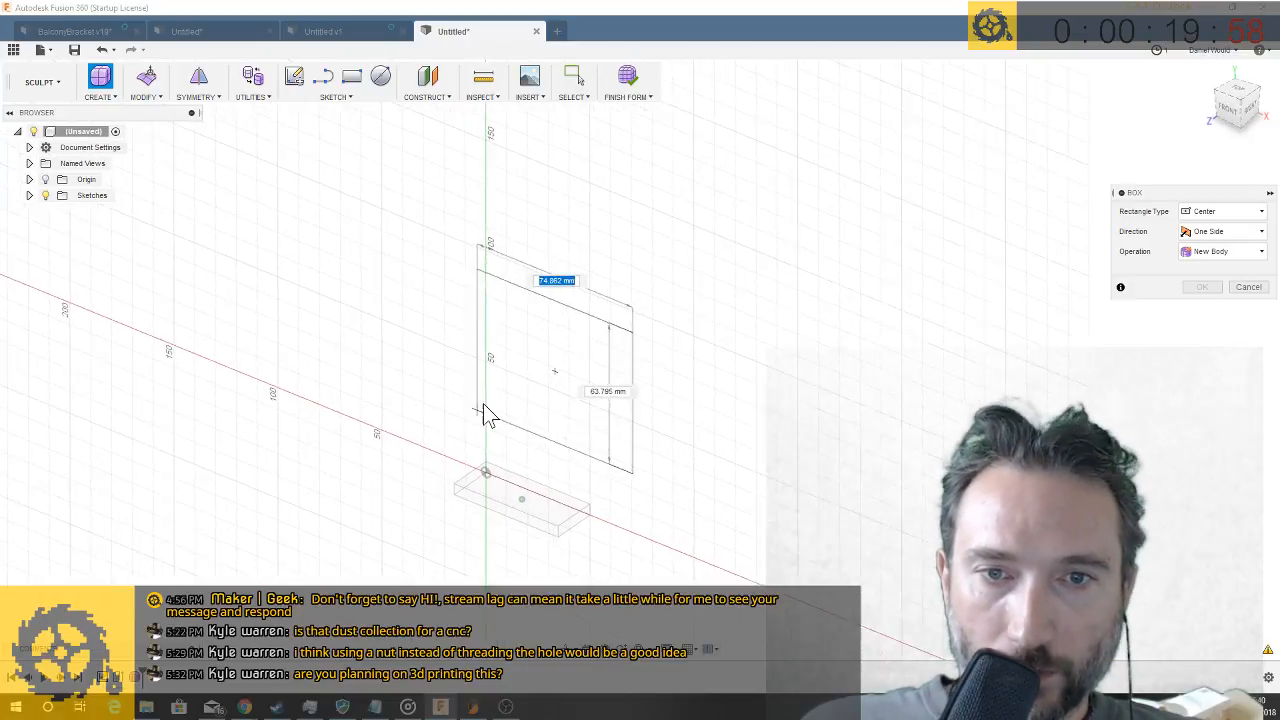
{"action": "left_click", "coordinate": [409, 420]}
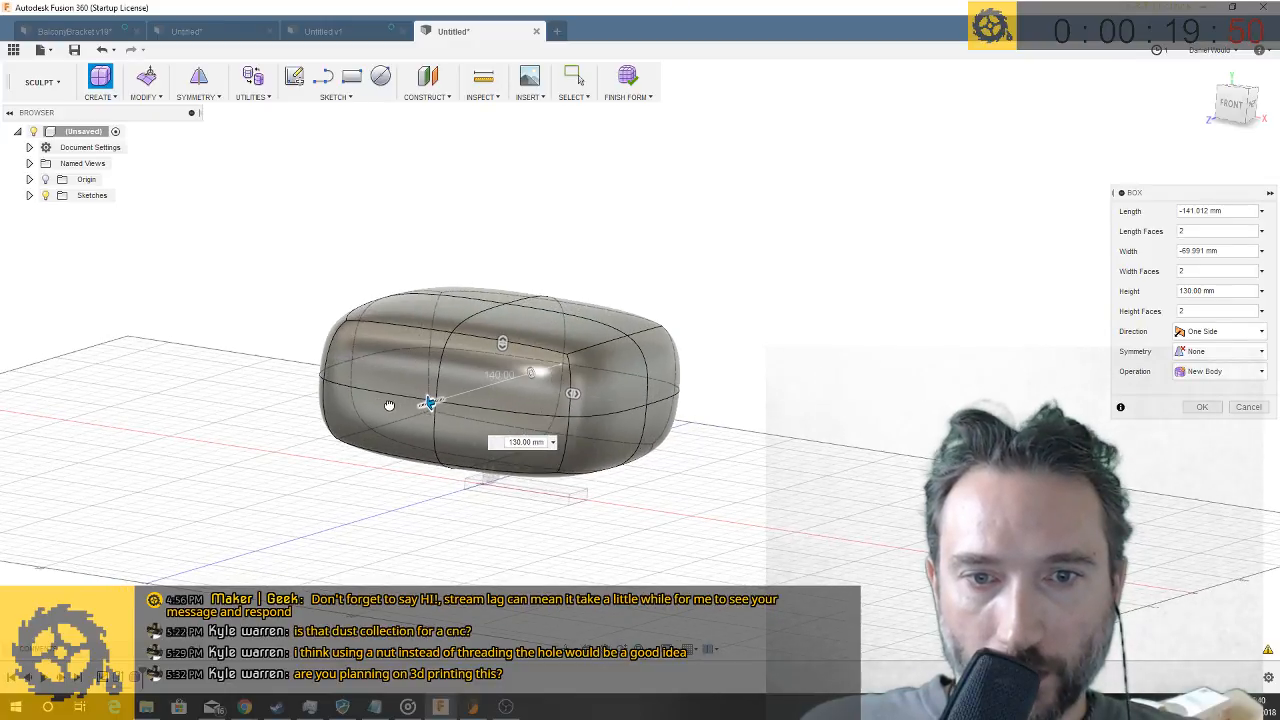
{"action": "left_click_drag", "start_coordinate": [389, 405], "coordinate": [397, 404]}
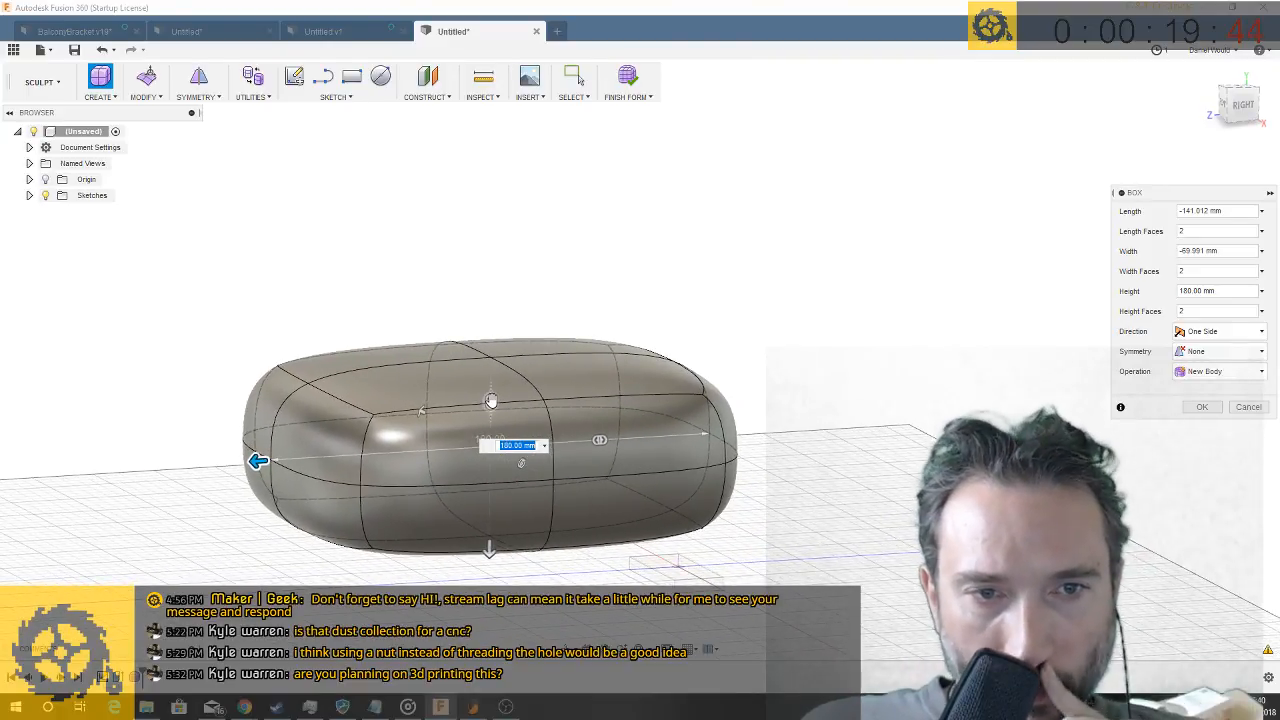
- Divide the form box into four faces along both its width and its height, and finish the box
{"action": "key", "text": "Tab"}
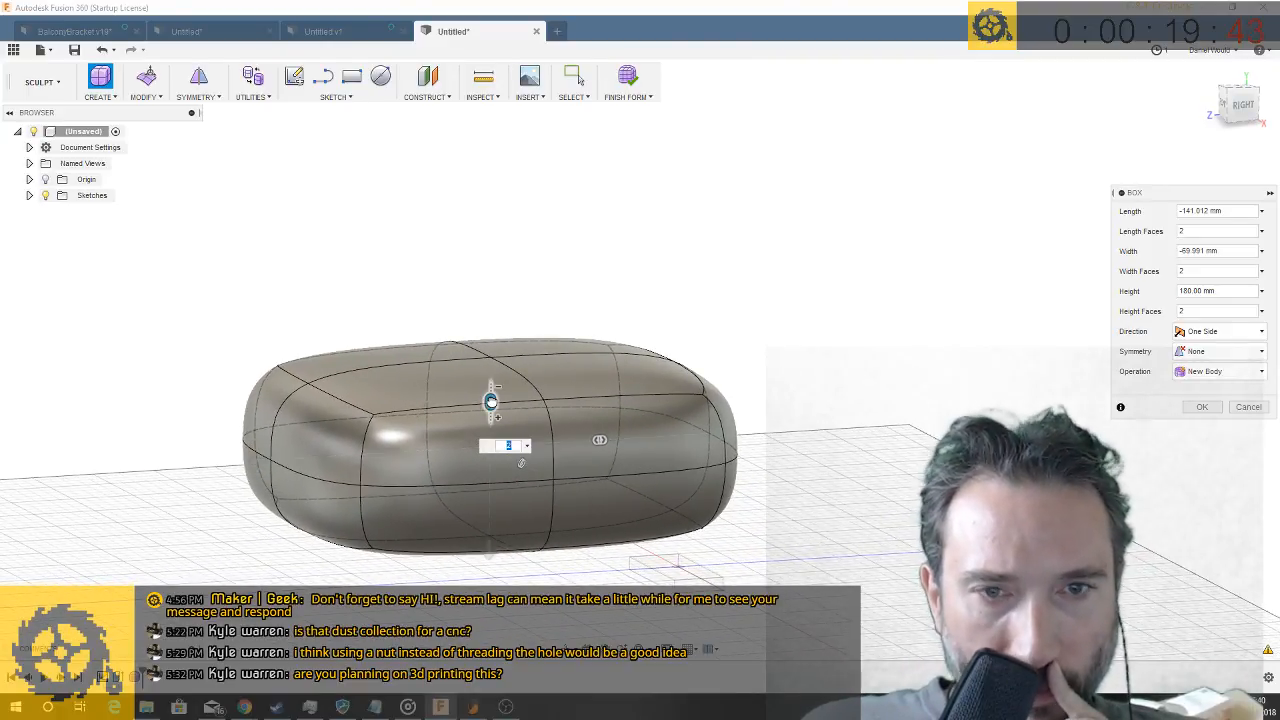
{"action": "left_click", "coordinate": [491, 394]}
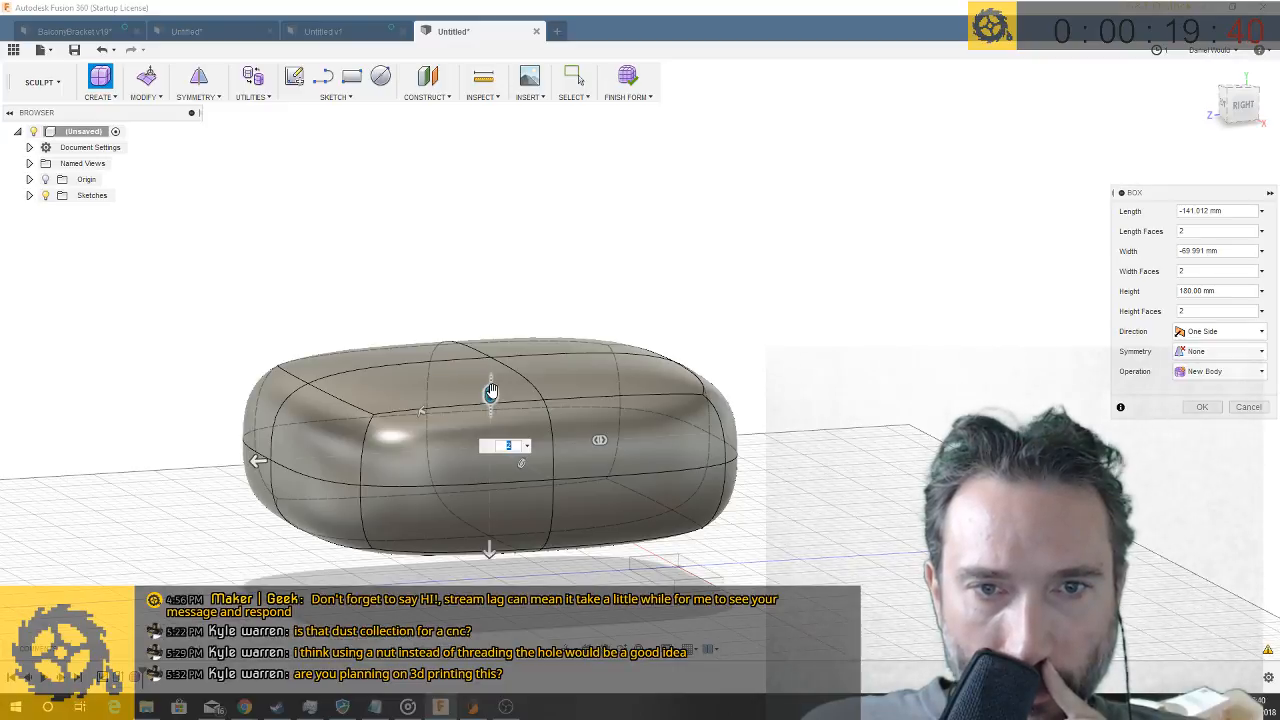
{"action": "mouse_move", "coordinate": [491, 391]}
{"action": "left_mouse_down"}
{"action": "mouse_move", "coordinate": [494, 357]}
{"action": "mouse_move", "coordinate": [490, 400]}
{"action": "left_mouse_up"}
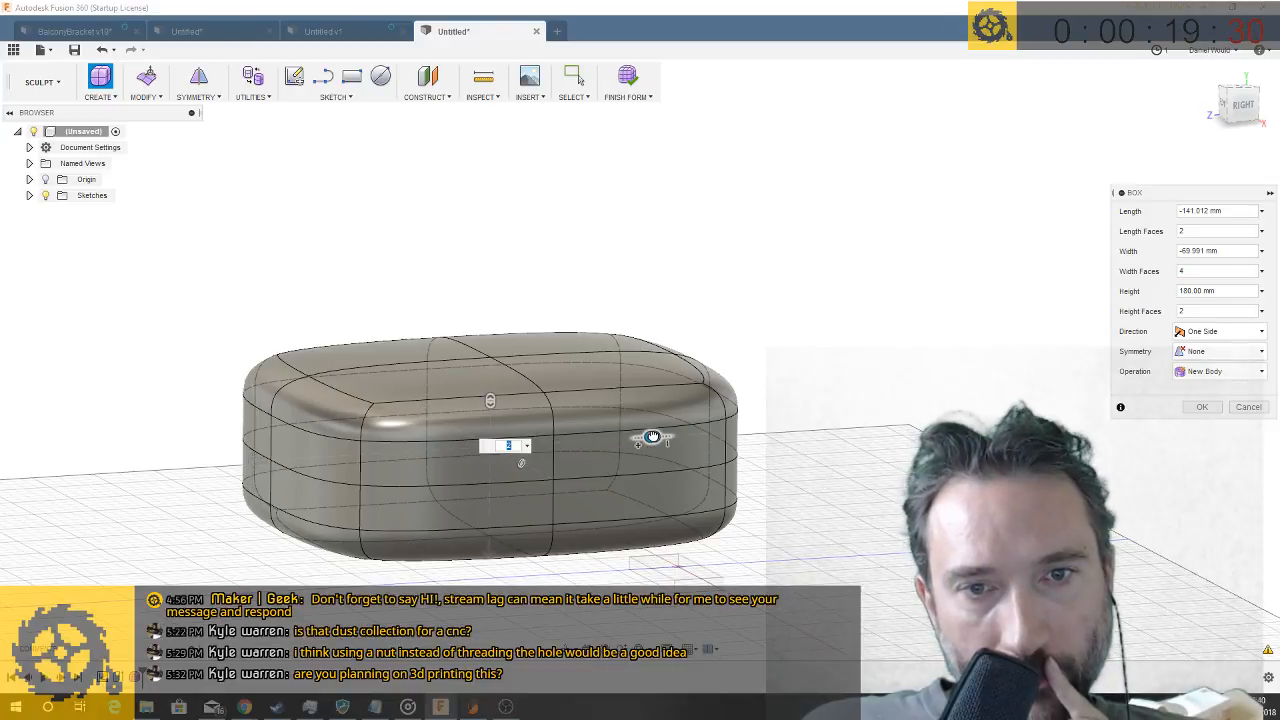
{"action": "left_click_drag", "start_coordinate": [652, 437], "coordinate": [541, 445]}
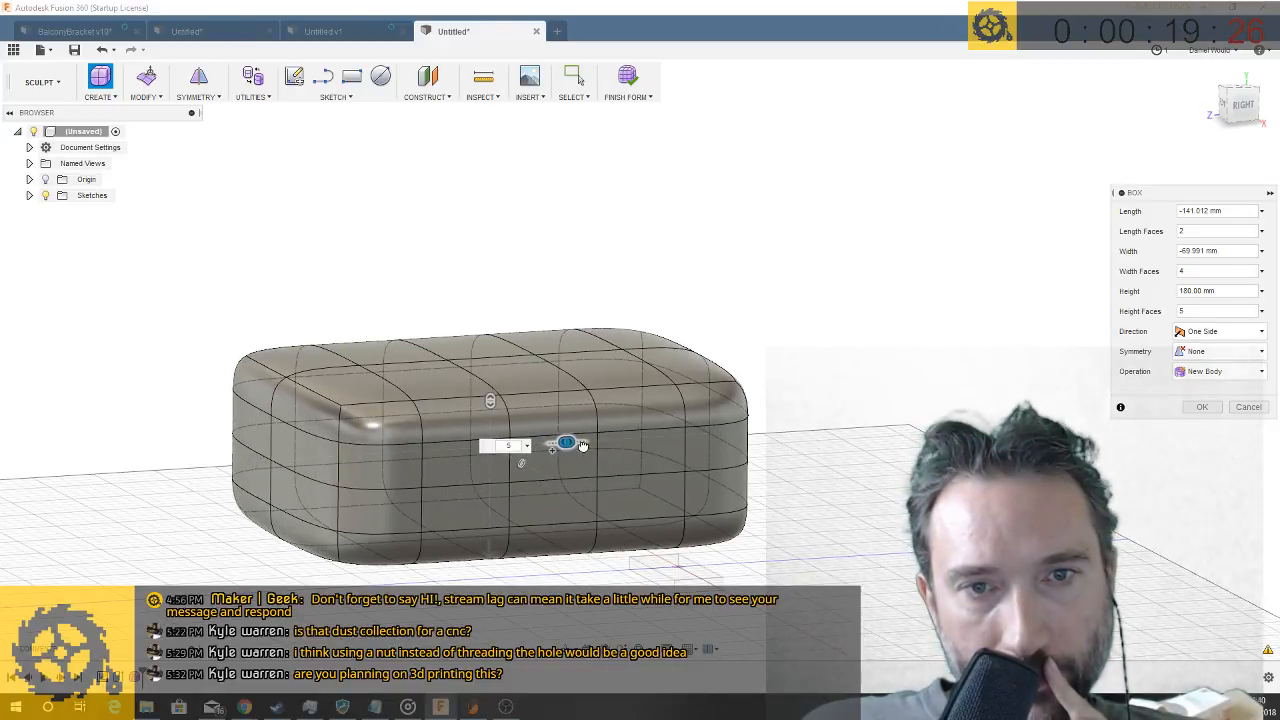
{"action": "left_click_drag", "start_coordinate": [583, 444], "coordinate": [583, 442]}
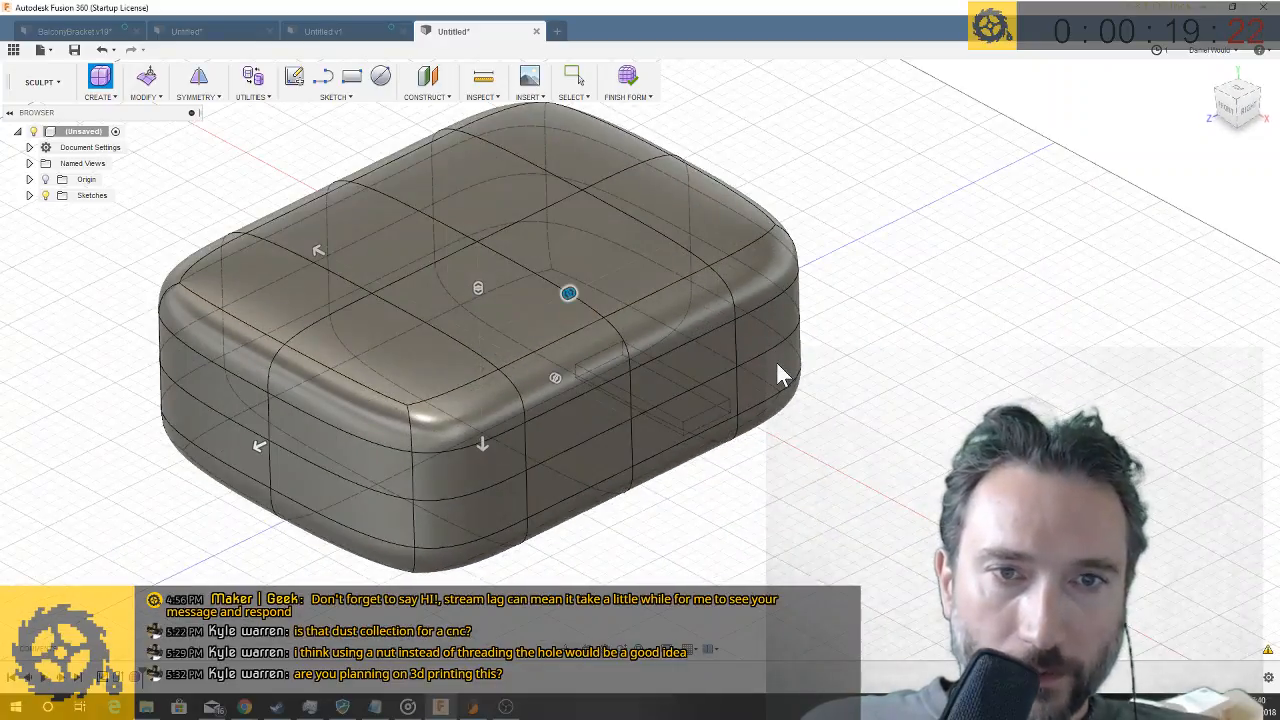
{"action": "key", "text": "Return"}
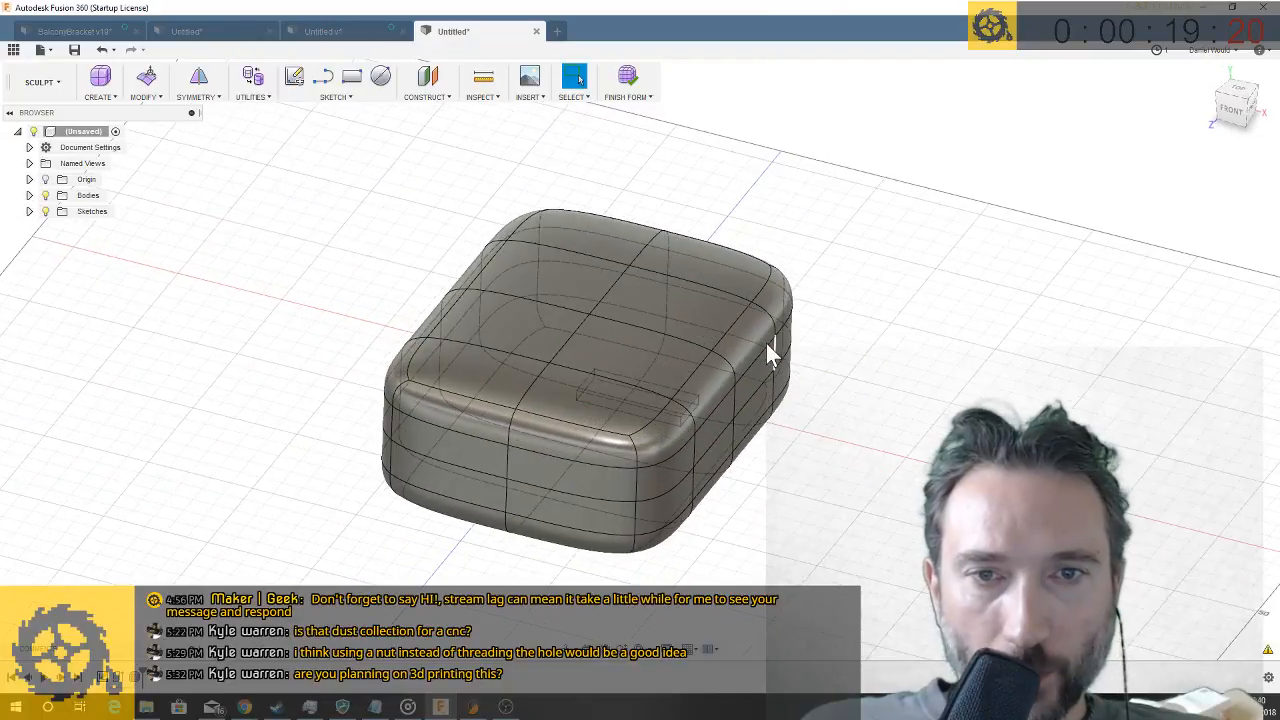
- Delete the four middle faces on the upper surface of the form box to make an opening
{"action": "left_click", "coordinate": [550, 284]}
{"action": "left_click", "coordinate": [648, 300]}
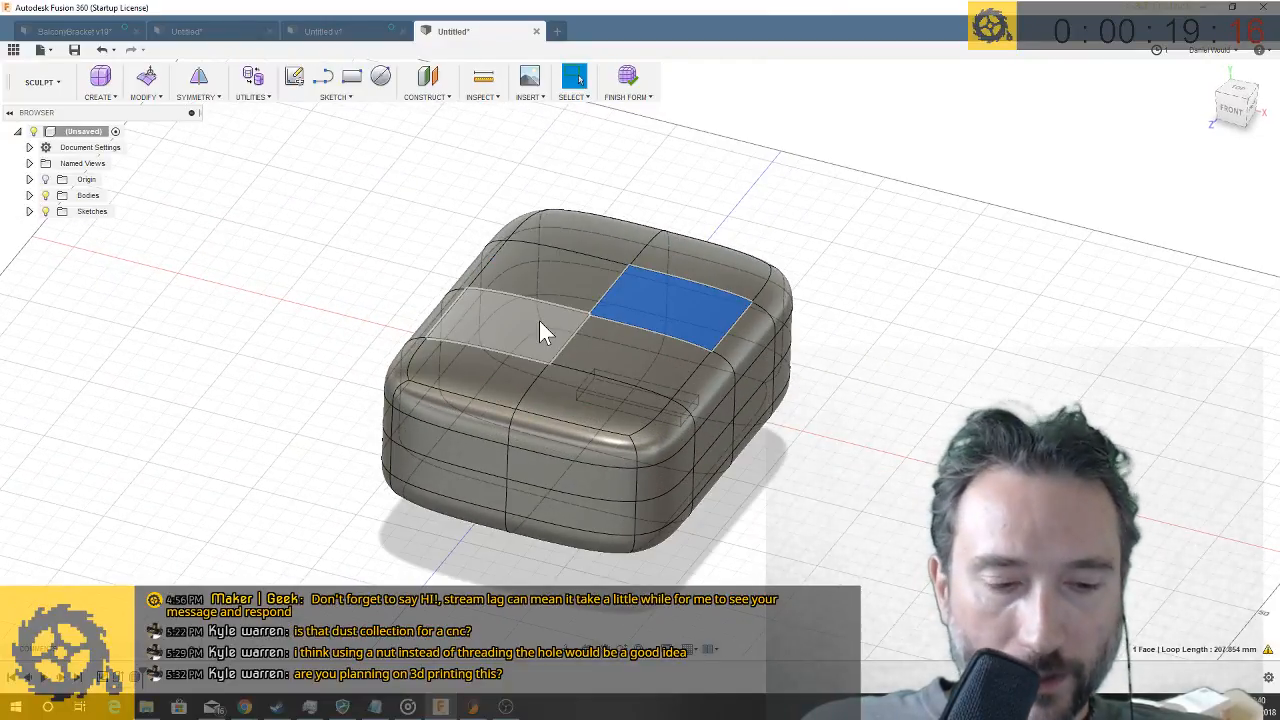
{"action": "left_click", "coordinate": [540, 322], "text": "shift"}
{"action": "left_click", "coordinate": [554, 282], "text": "shift"}
{"action": "left_click", "coordinate": [596, 352], "text": "shift"}
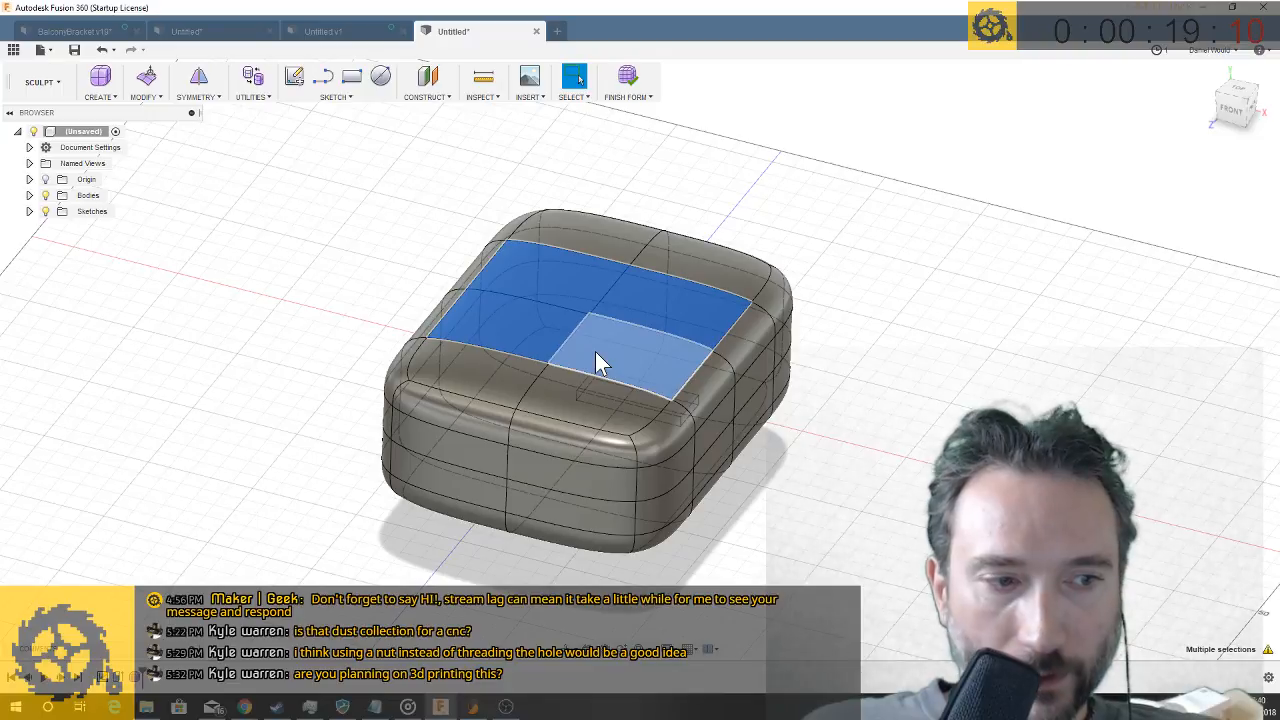
{"action": "key", "text": "Delete"}
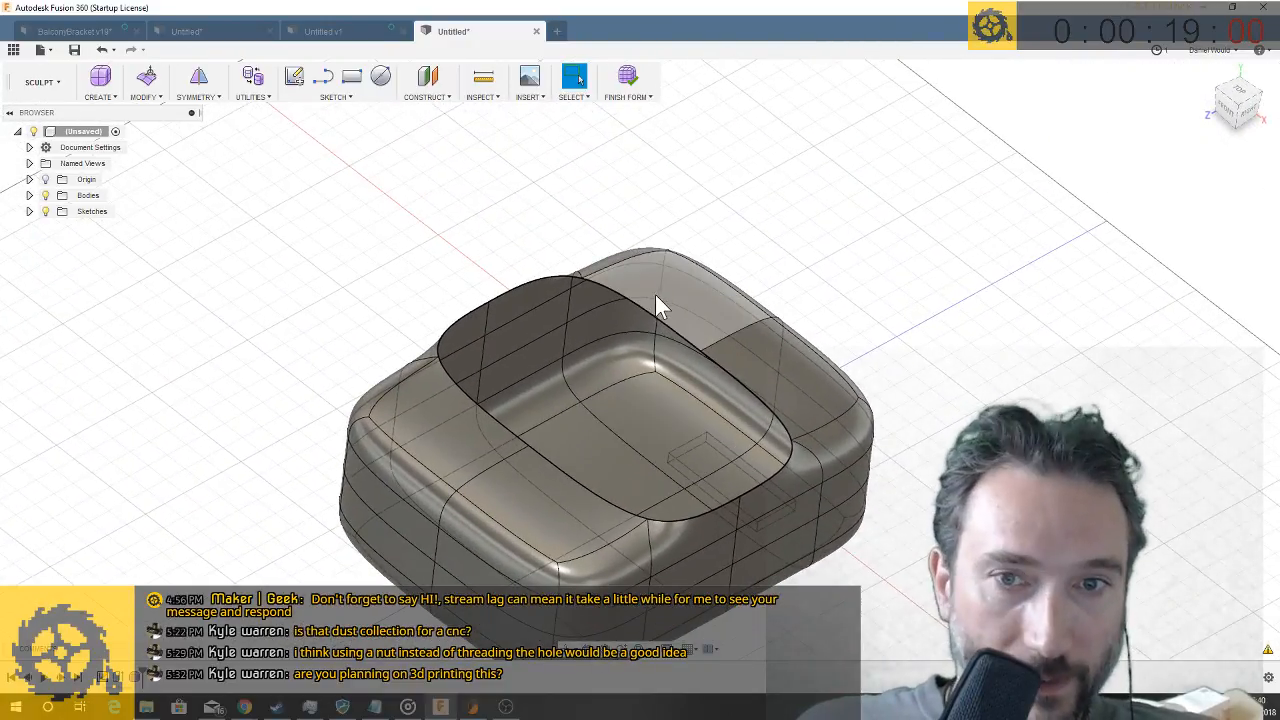
- Extend the opening's edge loop upward in stages with Edit Form to 70 mm, forming a neck with new rows of faces
{"action": "double_click", "coordinate": [650, 316]}
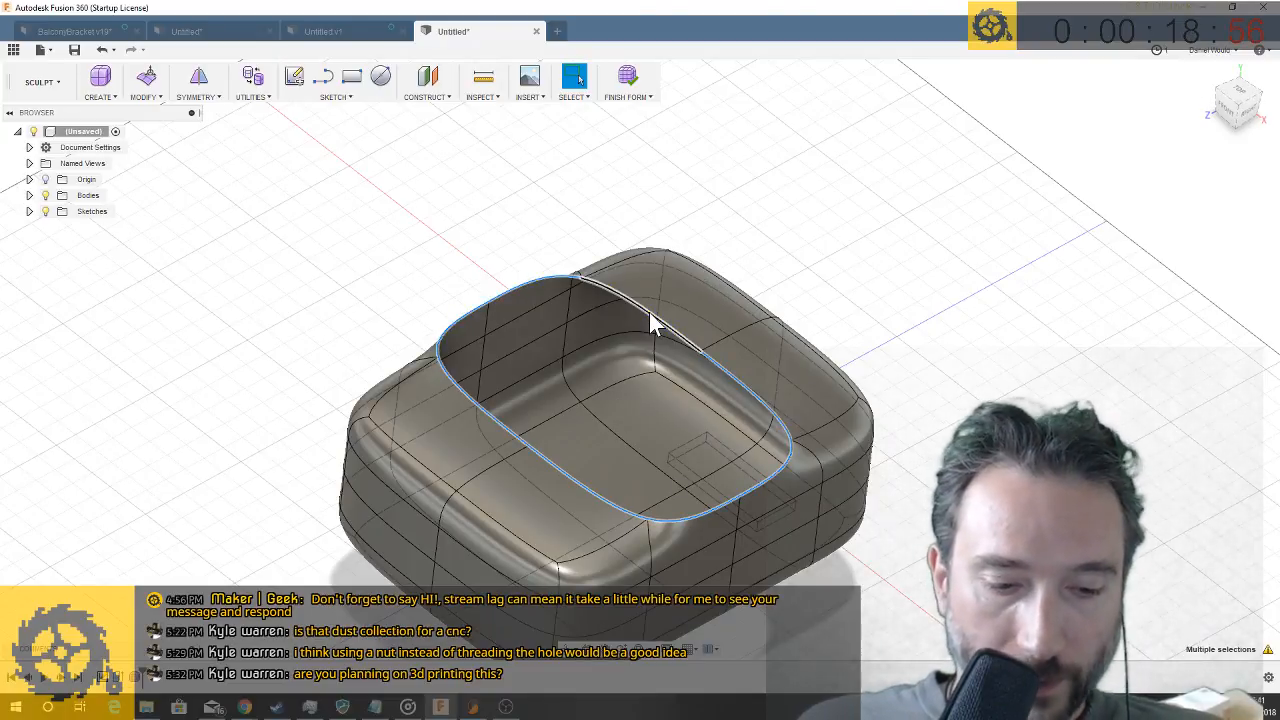
{"action": "right_click", "coordinate": [649, 312]}
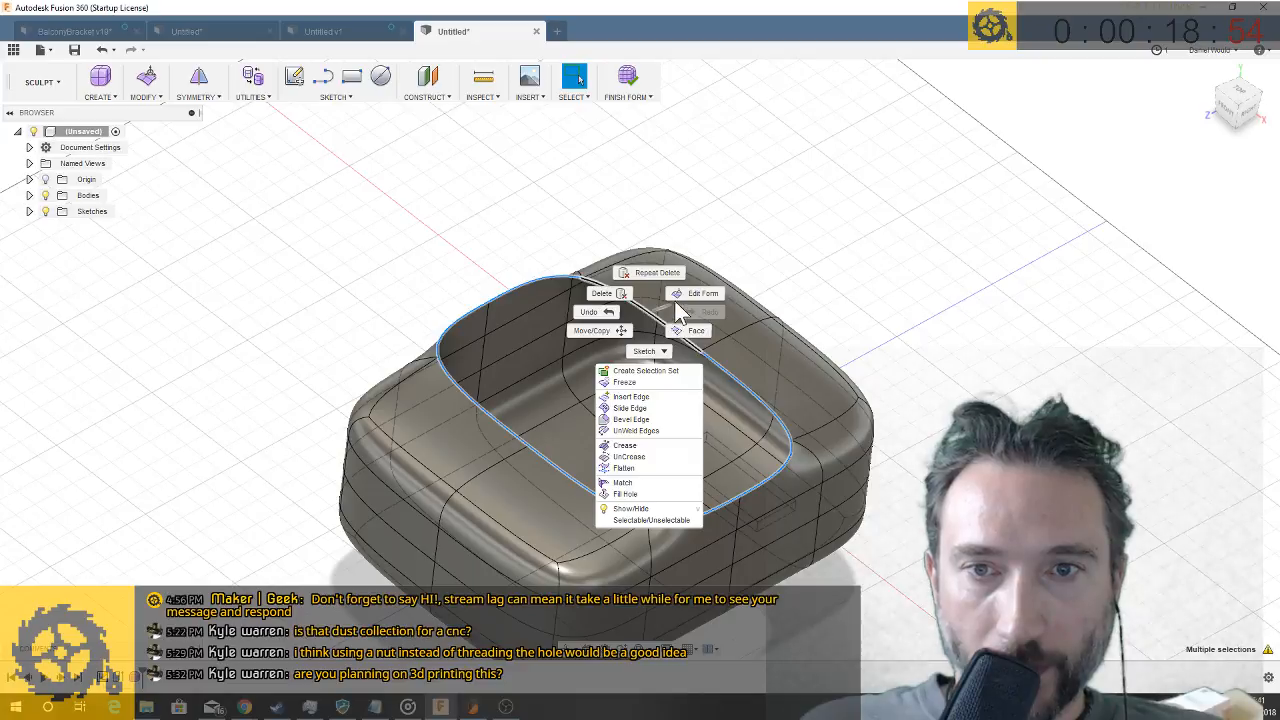
{"action": "key", "text": "Escape"}
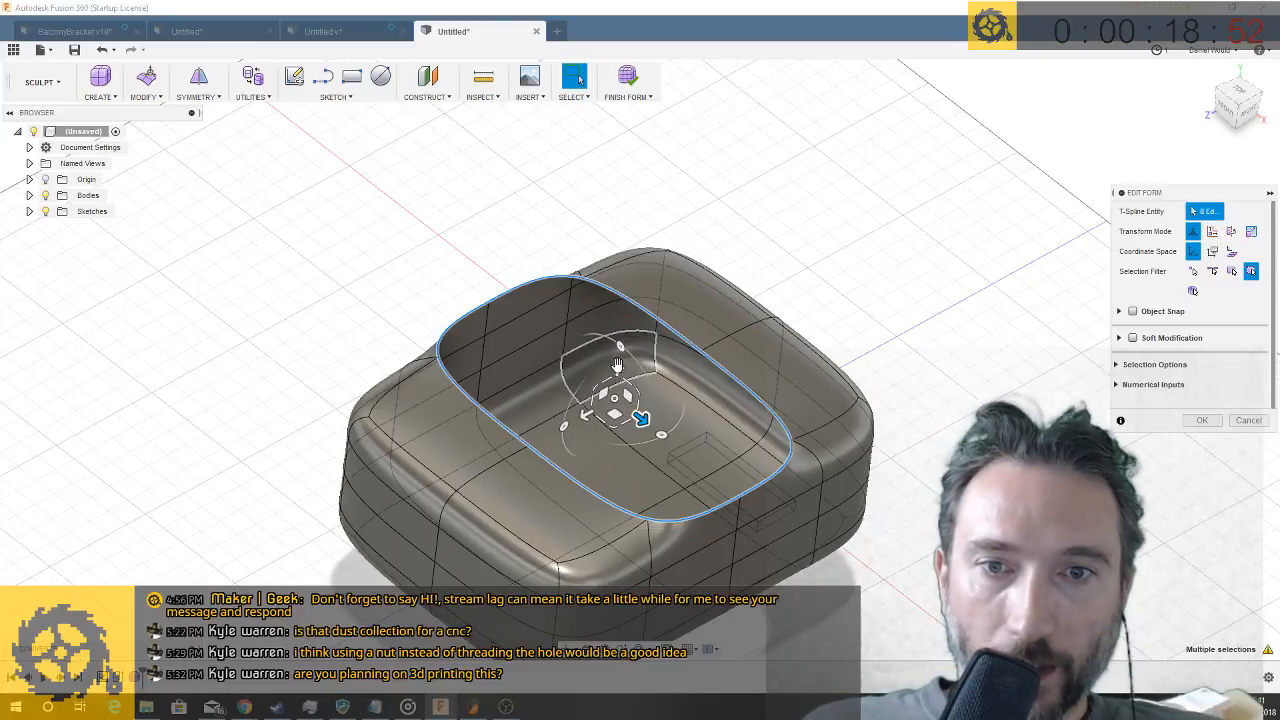
{"action": "mouse_move", "coordinate": [618, 362]}
{"action": "left_mouse_down"}
{"action": "mouse_move", "coordinate": [626, 297]}
{"action": "mouse_move", "coordinate": [619, 345]}
{"action": "left_mouse_up"}
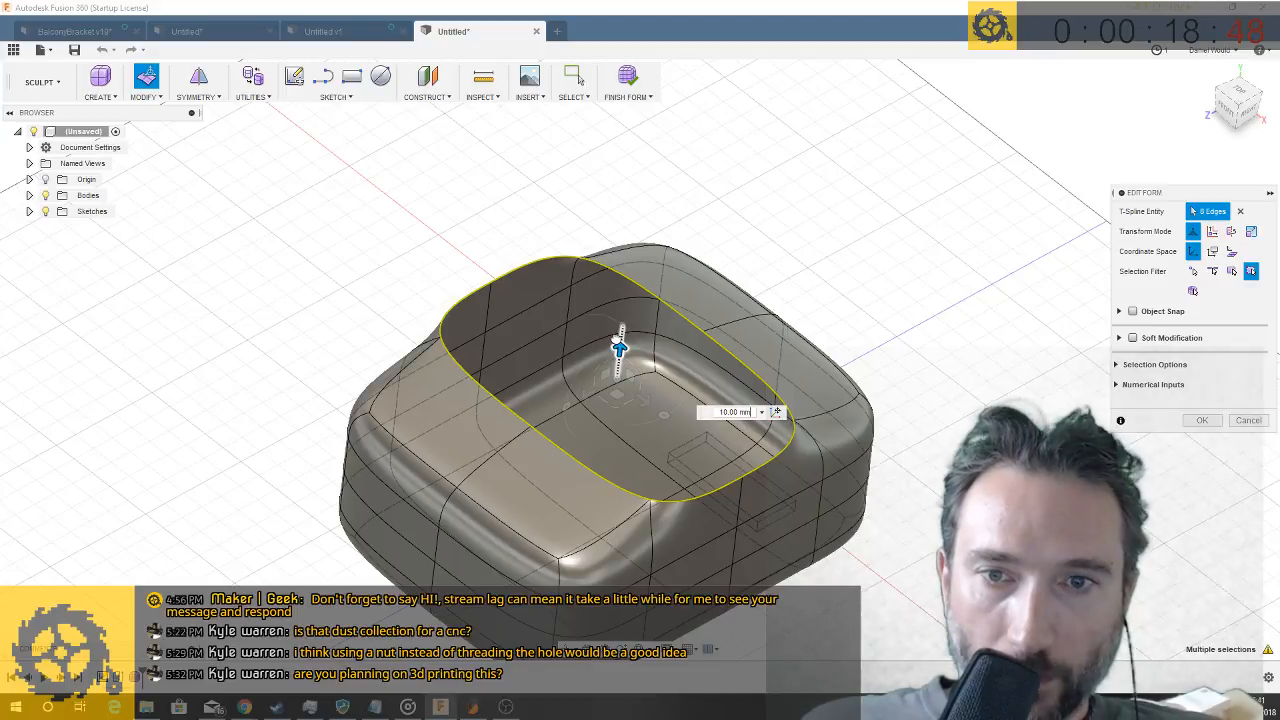
{"action": "left_click_drag", "start_coordinate": [619, 348], "coordinate": [624, 310]}
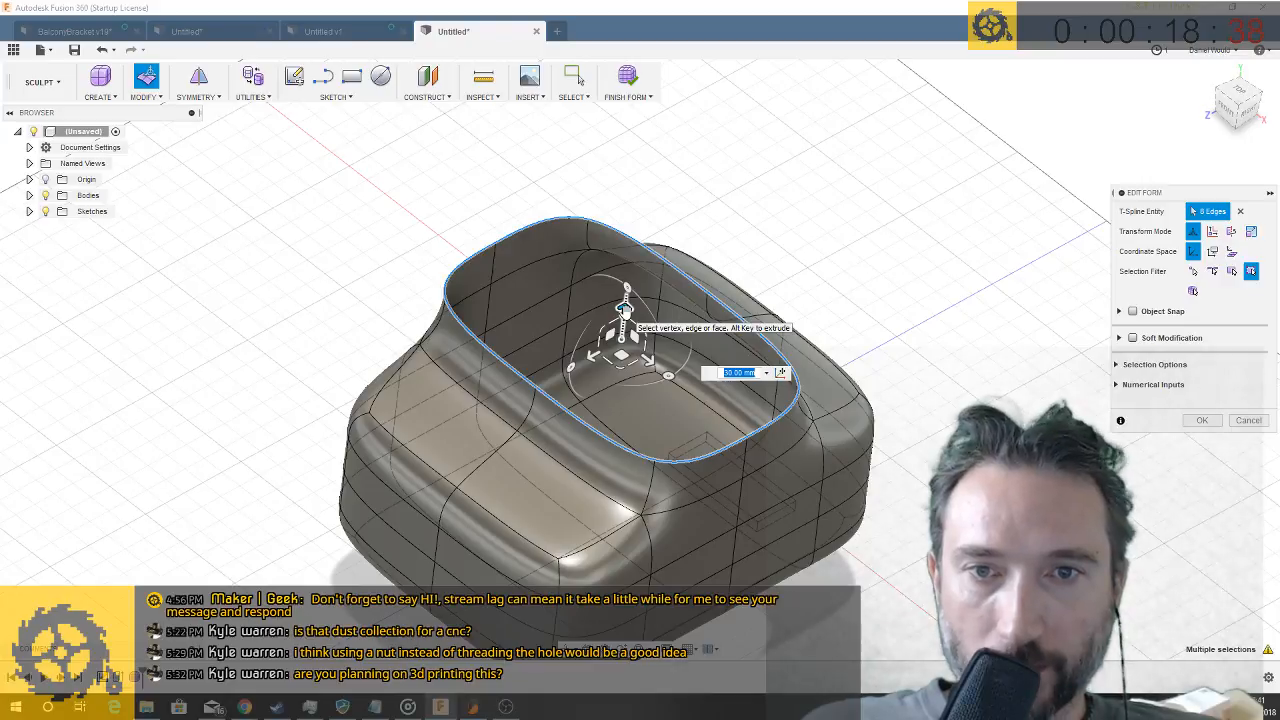
{"action": "left_click_drag", "start_coordinate": [624, 310], "coordinate": [632, 230]}
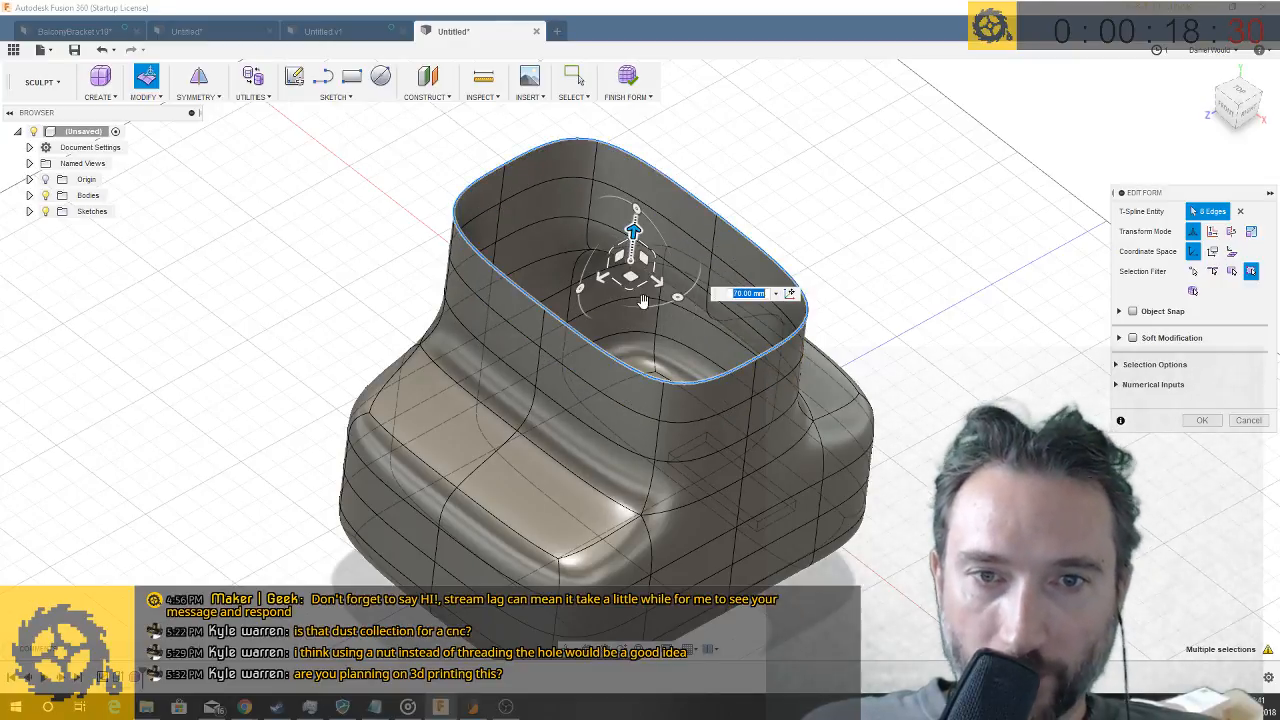
{"action": "middle_click_drag", "start_coordinate": [657, 398], "coordinate": [514, 281], "text": "shift"}
{"action": "middle_click_drag", "start_coordinate": [458, 396], "coordinate": [664, 320], "text": "shift"}
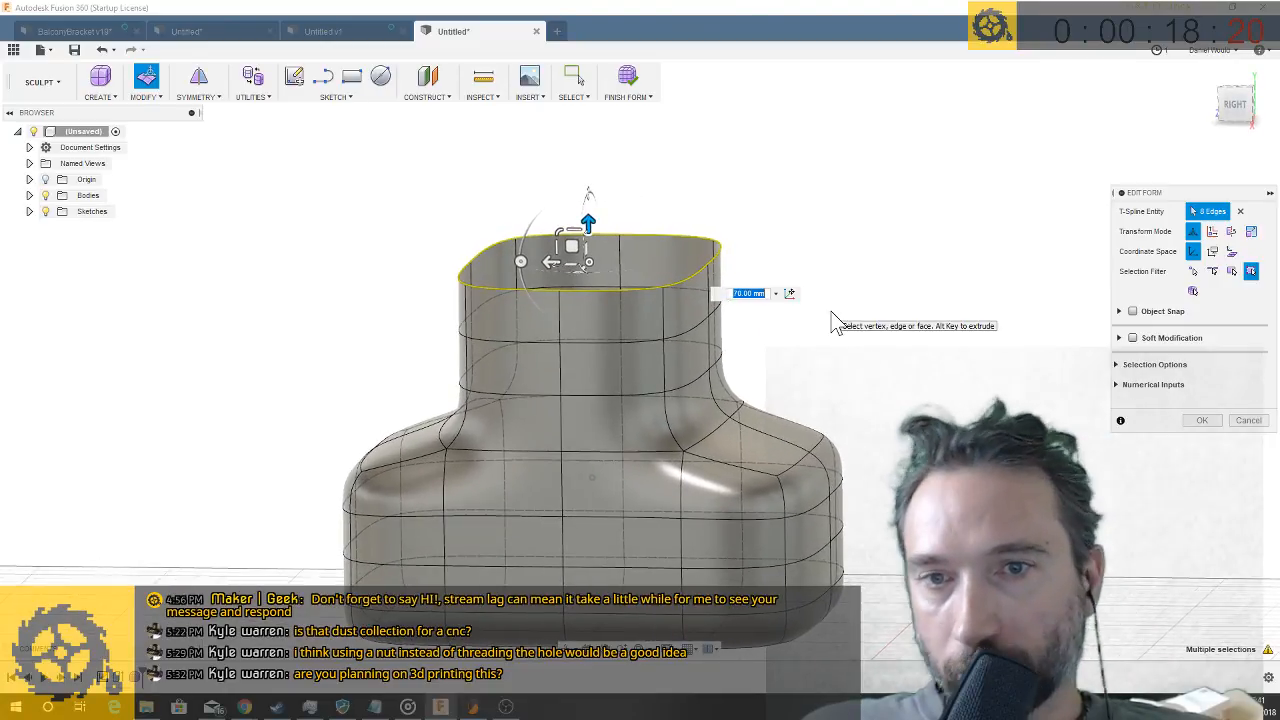
{"action": "key", "text": "Escape"}
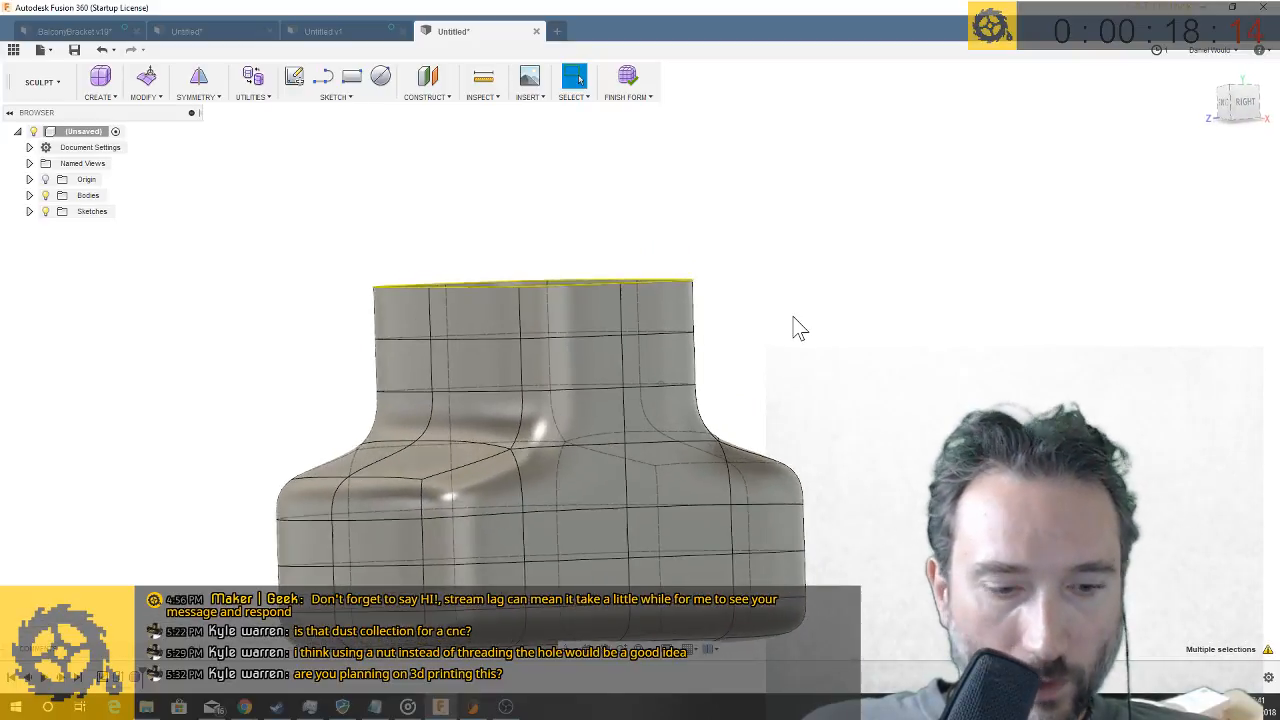
- Delete two adjacent faces on the narrow side of the neck to make an oblong side opening
{"action": "left_click", "coordinate": [654, 362]}
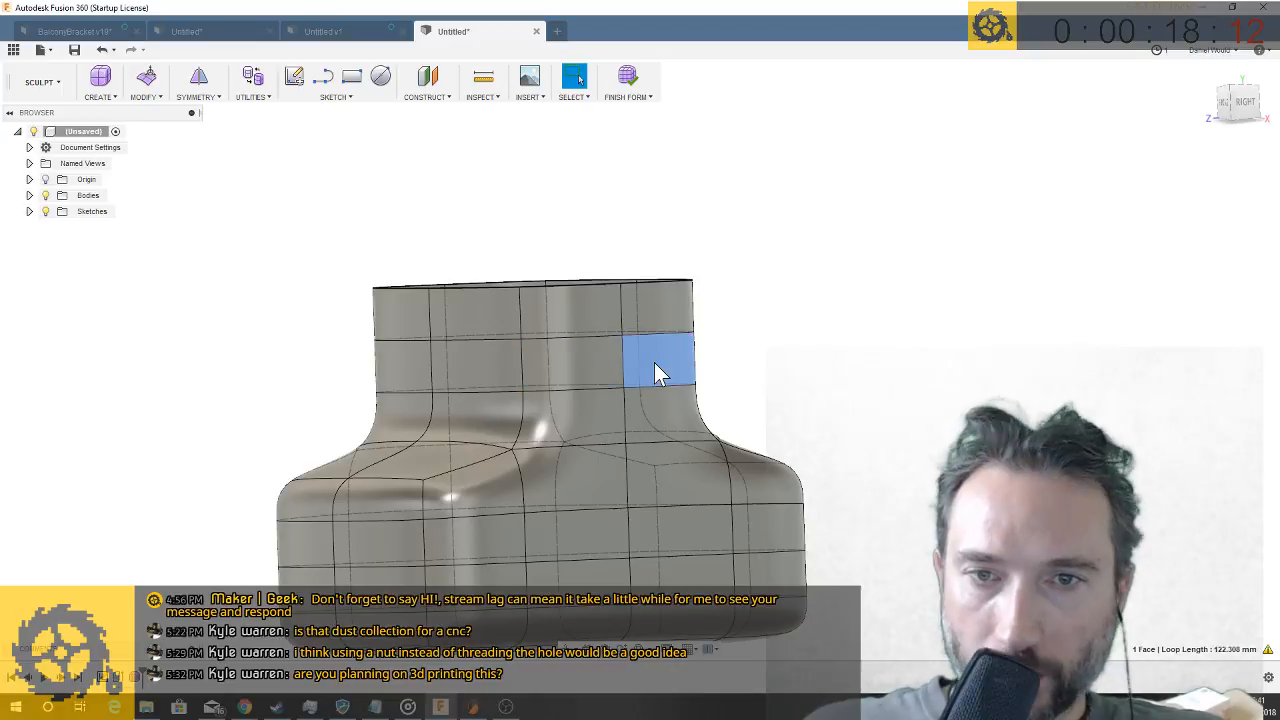
{"action": "left_click", "coordinate": [611, 363], "text": "shift"}
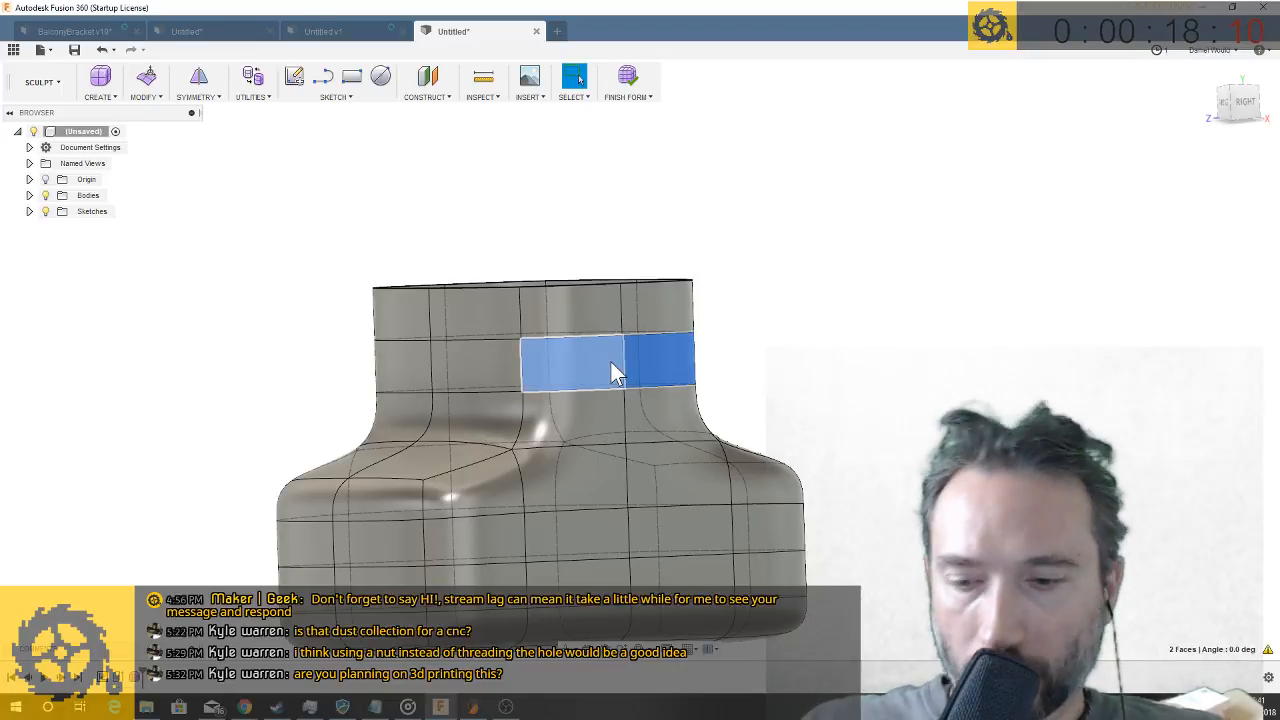
{"action": "key", "text": "Delete"}
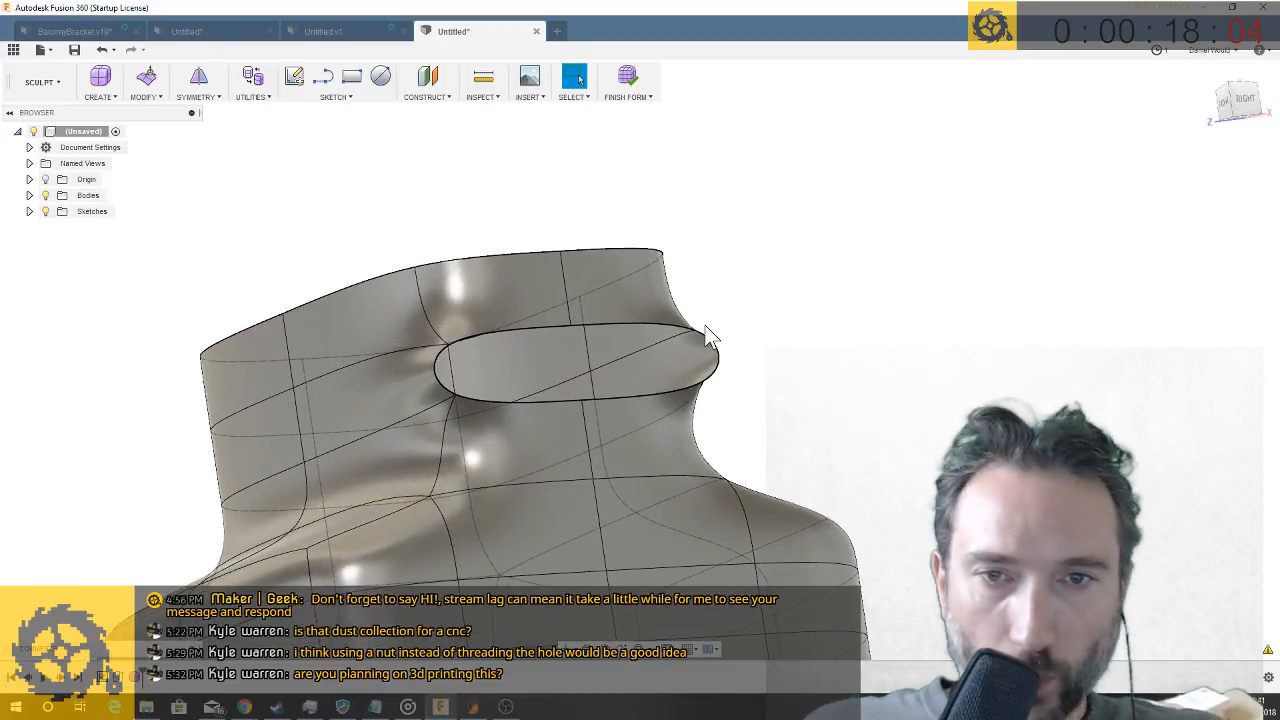
- Extend the neck's side opening outward with Edit Form, pulling its edge loop out in stages to 25 mm
{"action": "double_click", "coordinate": [647, 328]}
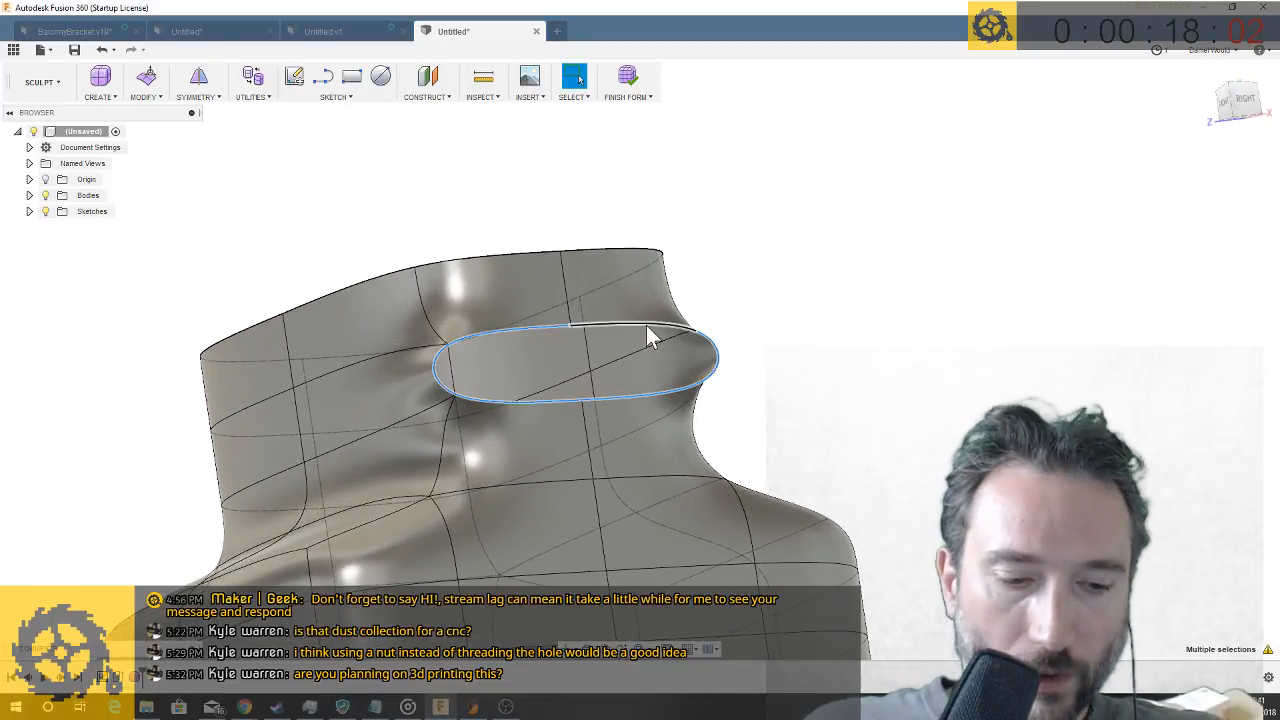
{"action": "right_click", "coordinate": [646, 325]}
{"action": "left_click", "coordinate": [698, 322]}
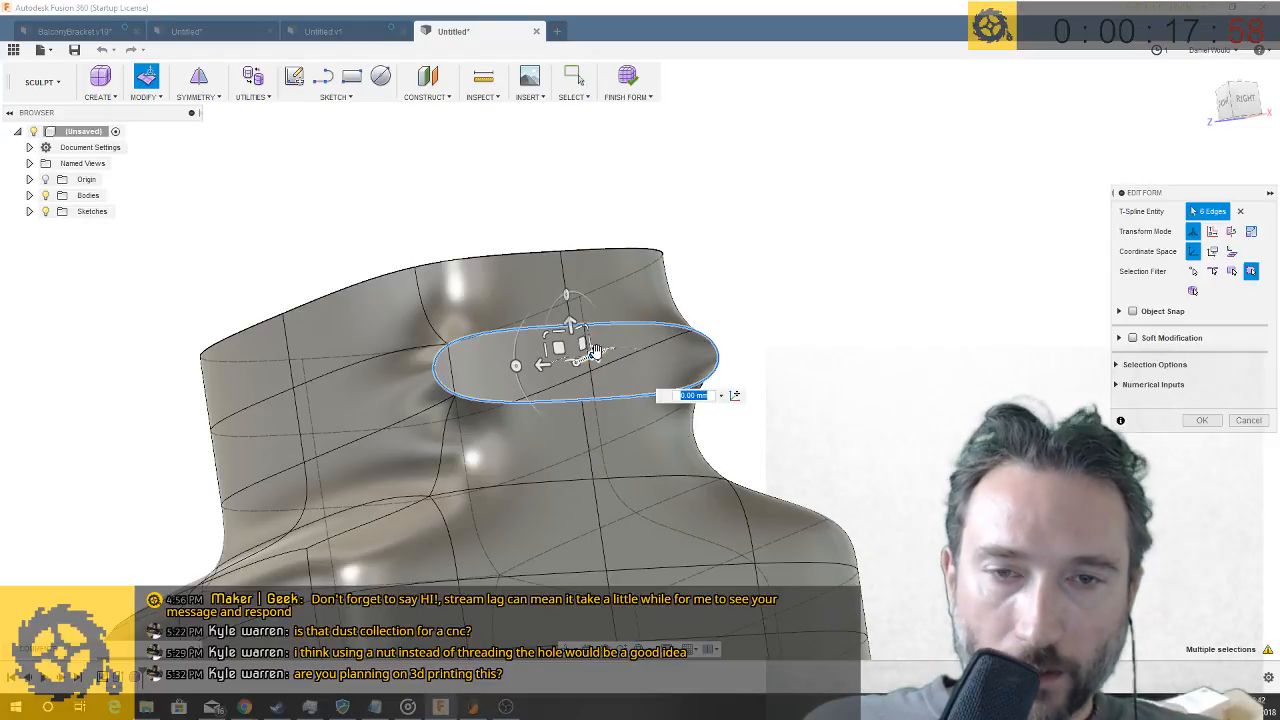
{"action": "middle_click_drag", "start_coordinate": [594, 350], "coordinate": [688, 358], "text": "shift"}
{"action": "left_click_drag", "start_coordinate": [697, 361], "coordinate": [786, 361]}
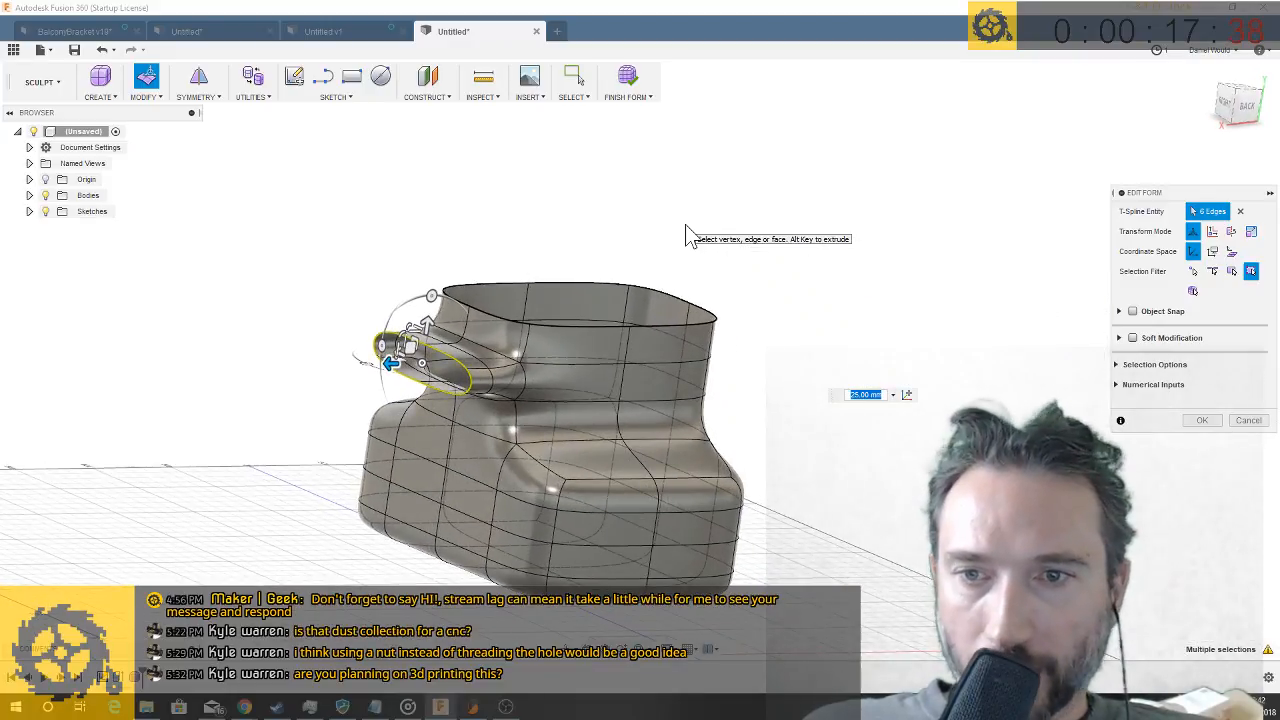
{"action": "key", "text": "Return"}
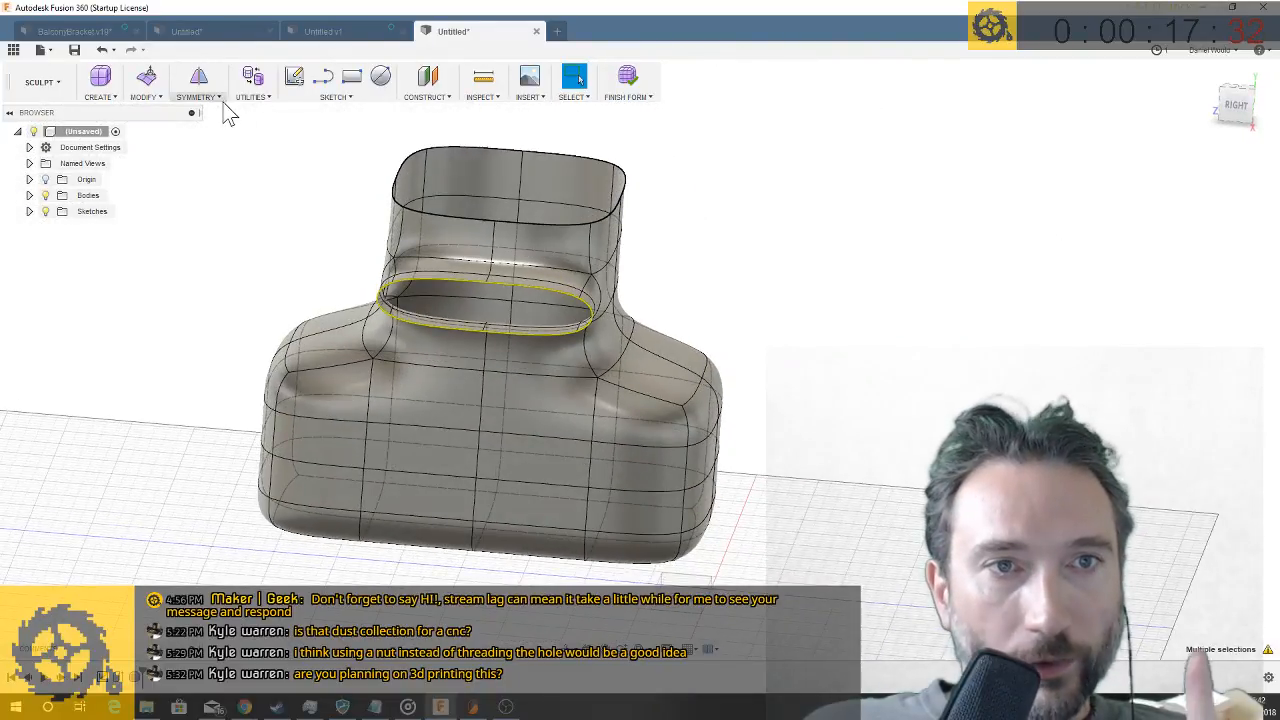
- Try to apply internal mirror symmetry between the two adjacent neck faces above the side opening
{"action": "left_click", "coordinate": [197, 95]}
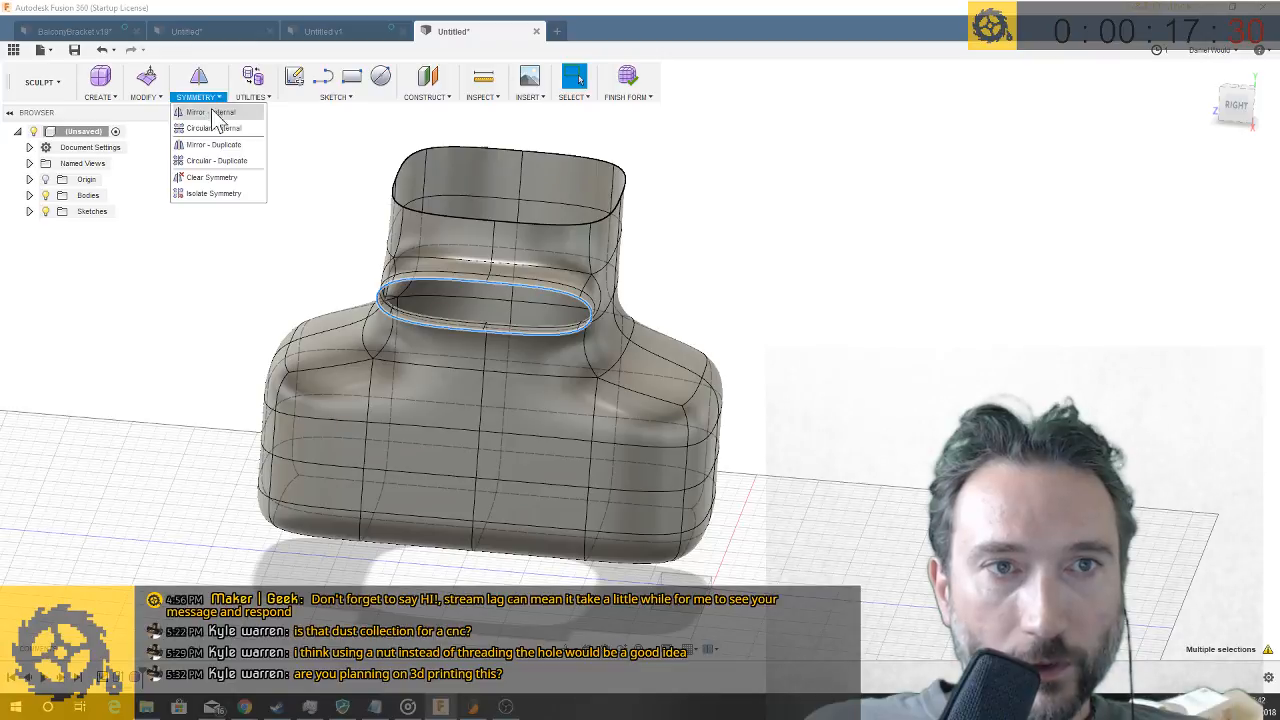
{"action": "left_click", "coordinate": [478, 250]}
{"action": "left_click", "coordinate": [529, 256]}
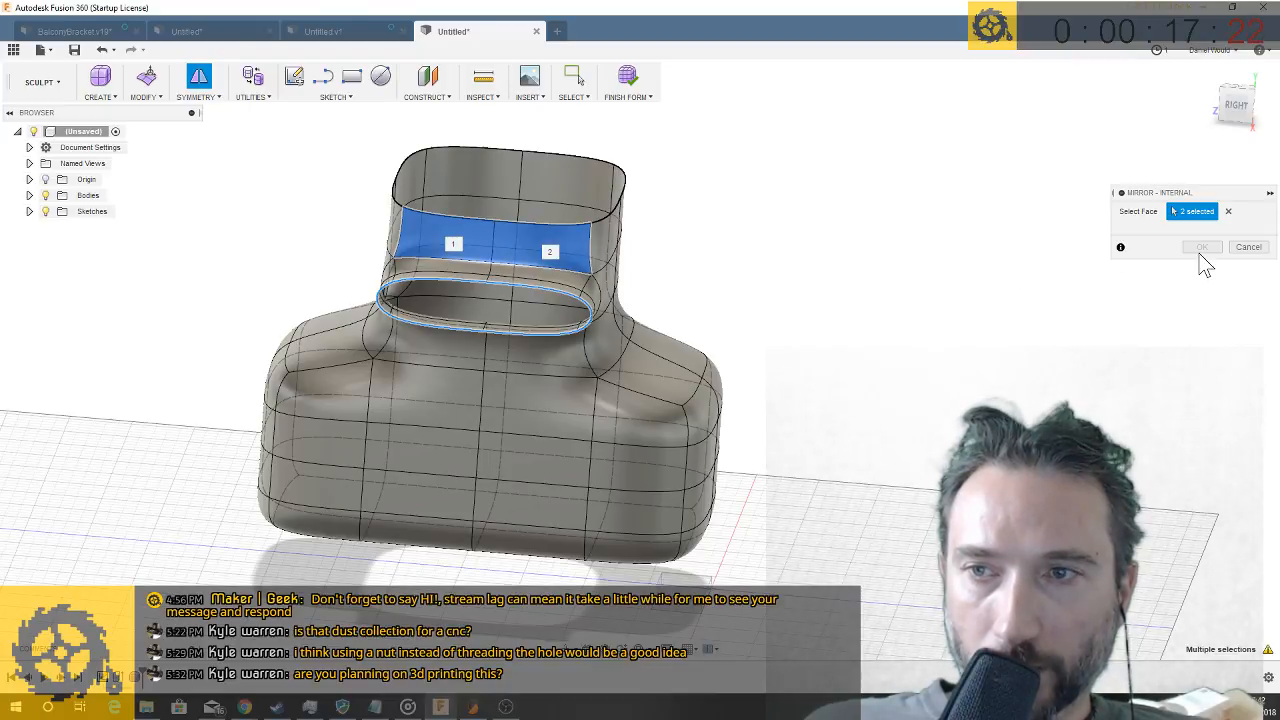
{"action": "left_click_drag", "start_coordinate": [1179, 196], "coordinate": [928, 219]}
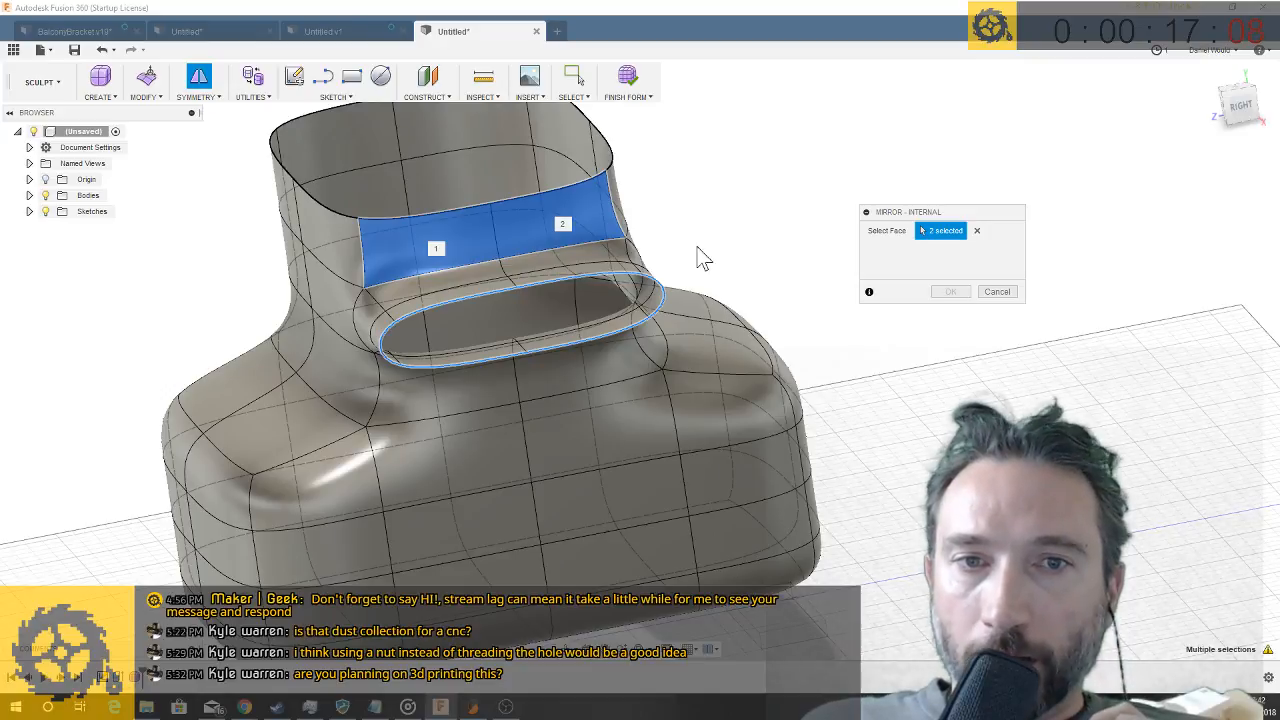
{"action": "left_click", "coordinate": [472, 236]}
{"action": "left_click", "coordinate": [524, 226]}
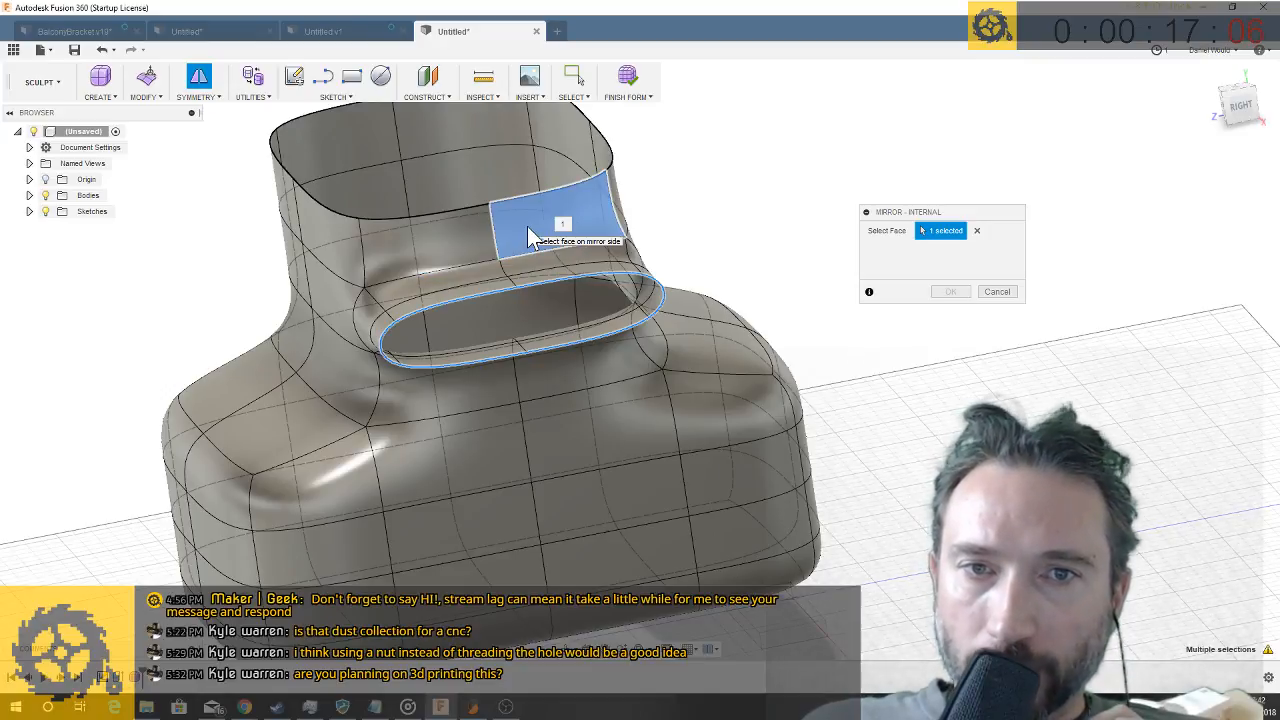
{"action": "left_click", "coordinate": [468, 242]}
{"action": "left_click", "coordinate": [535, 222]}
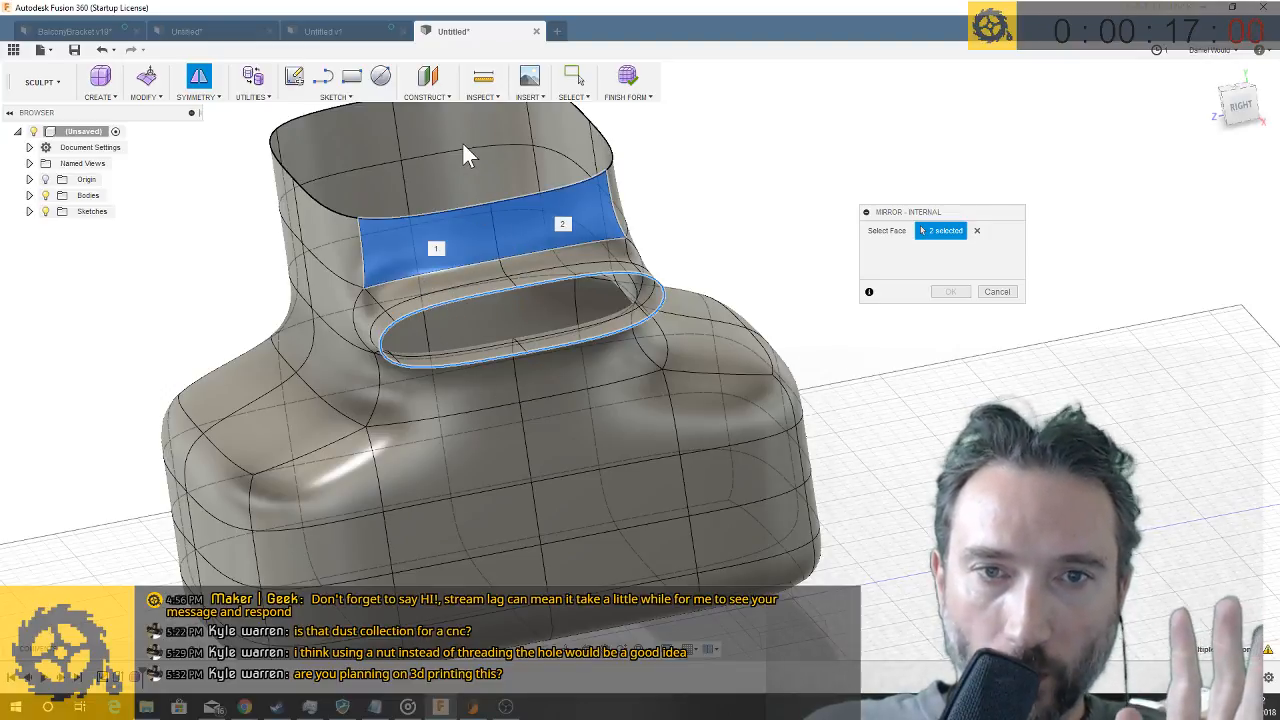
{"action": "left_click", "coordinate": [997, 292]}
- Try moving a single vertex on the side spout's rim outward with Edit Form, and return it to its starting position
{"action": "scroll", "coordinate": [610, 325], "scroll_direction": "up", "scroll_amount": 3}
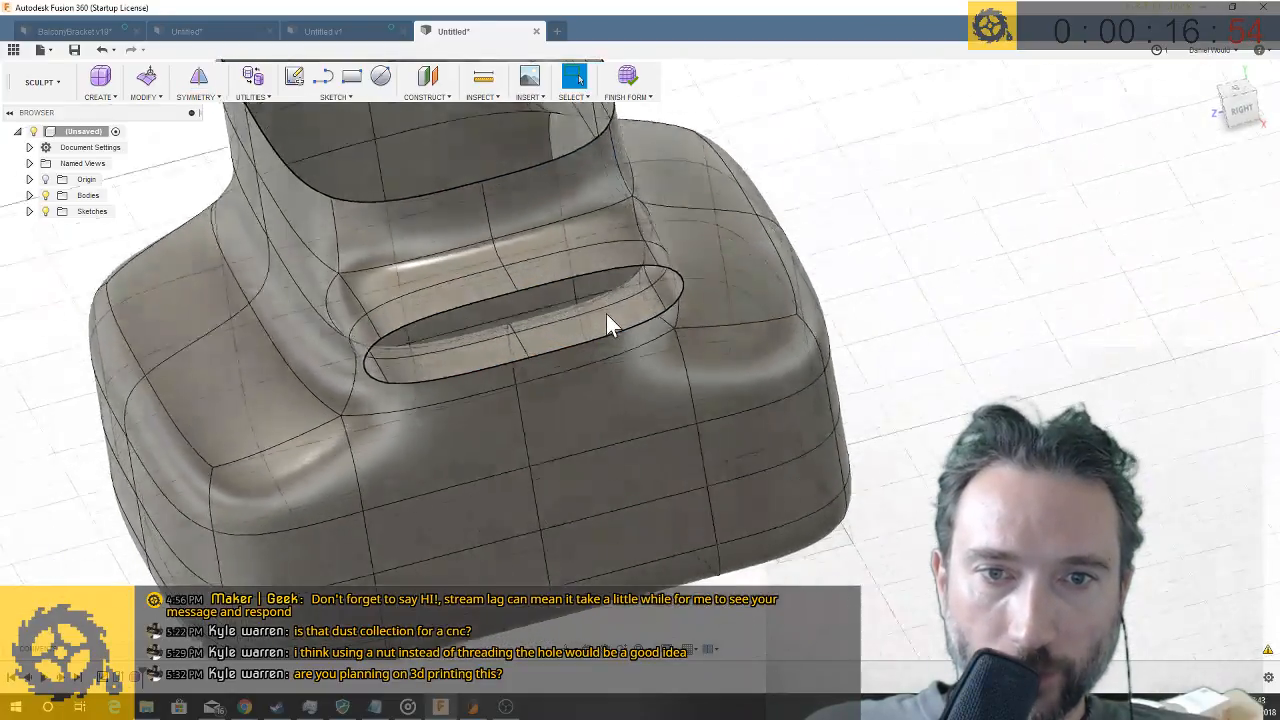
{"action": "scroll", "coordinate": [609, 310], "scroll_direction": "down", "scroll_amount": 3}
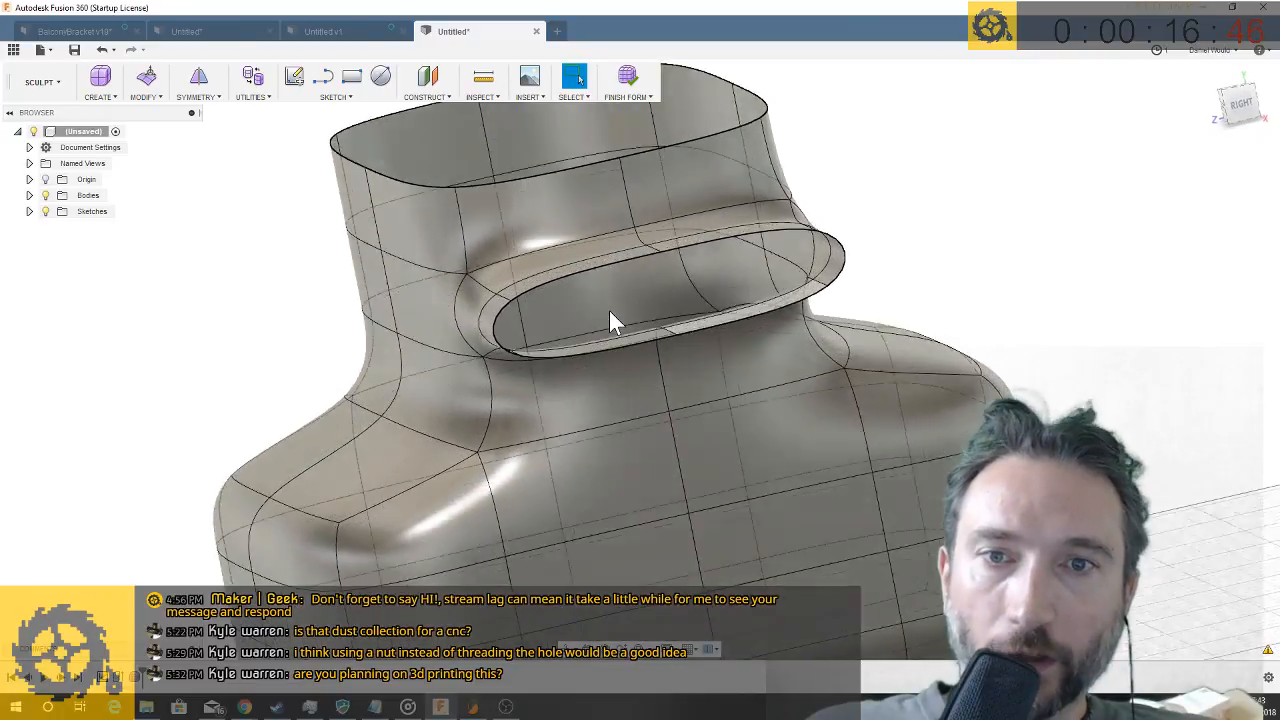
{"action": "right_click", "coordinate": [537, 313]}
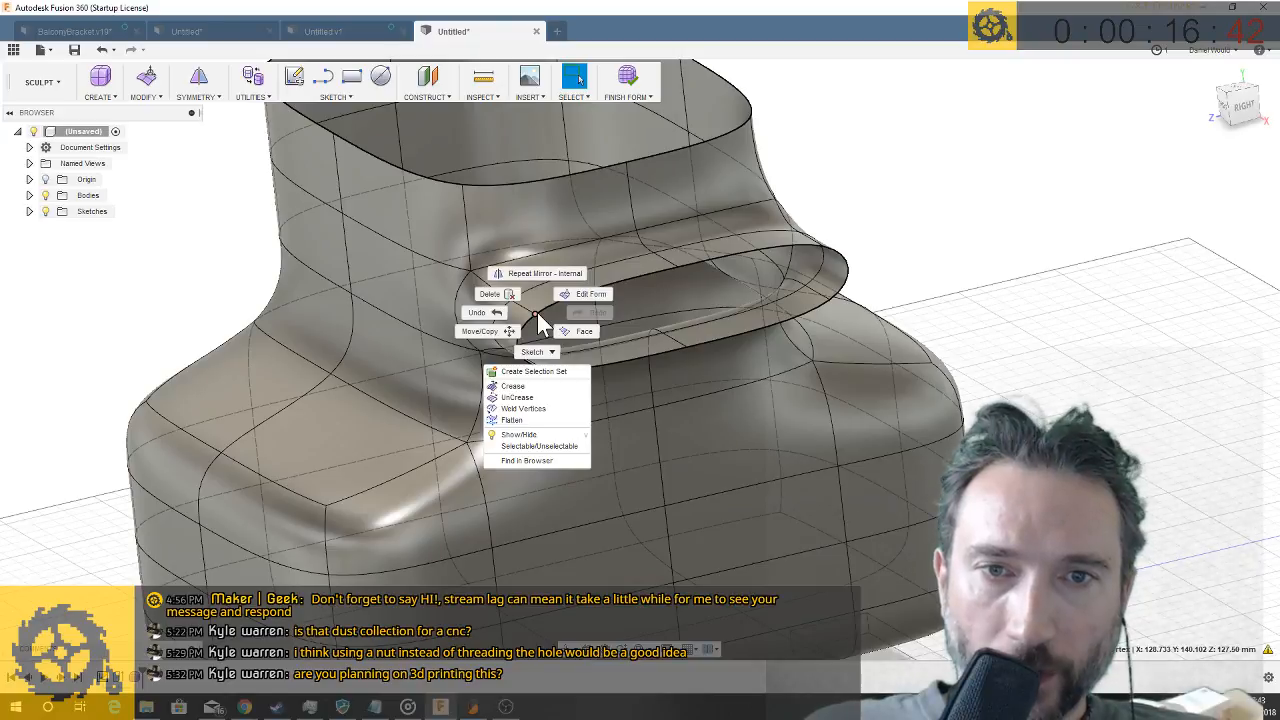
{"action": "left_click", "coordinate": [573, 296]}
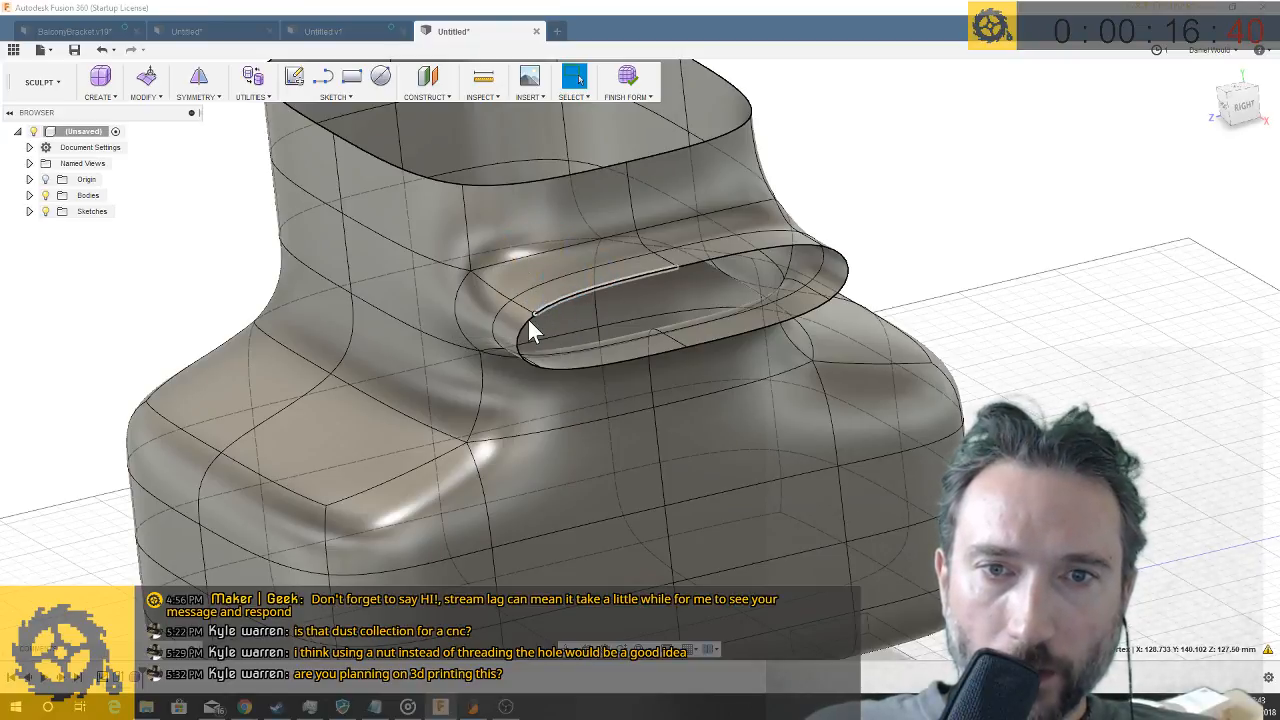
{"action": "left_click_drag", "start_coordinate": [549, 320], "coordinate": [706, 358]}
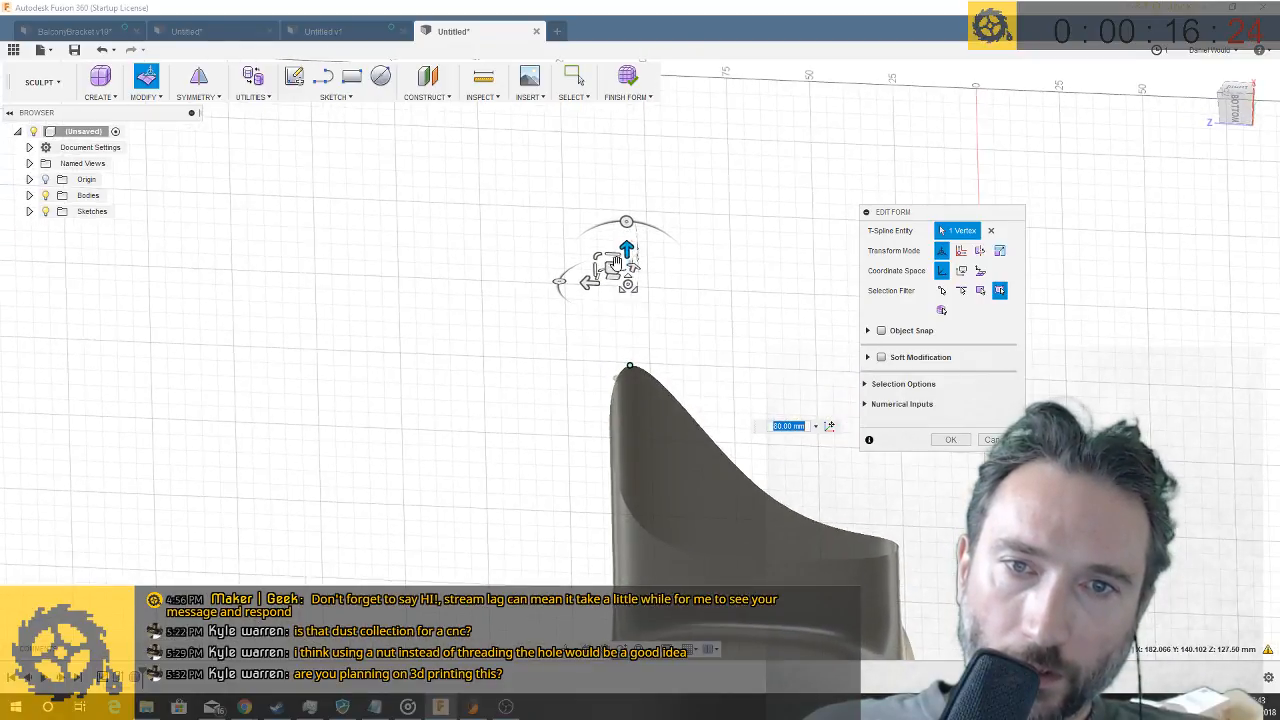
{"action": "left_click_drag", "start_coordinate": [626, 251], "coordinate": [636, 480]}
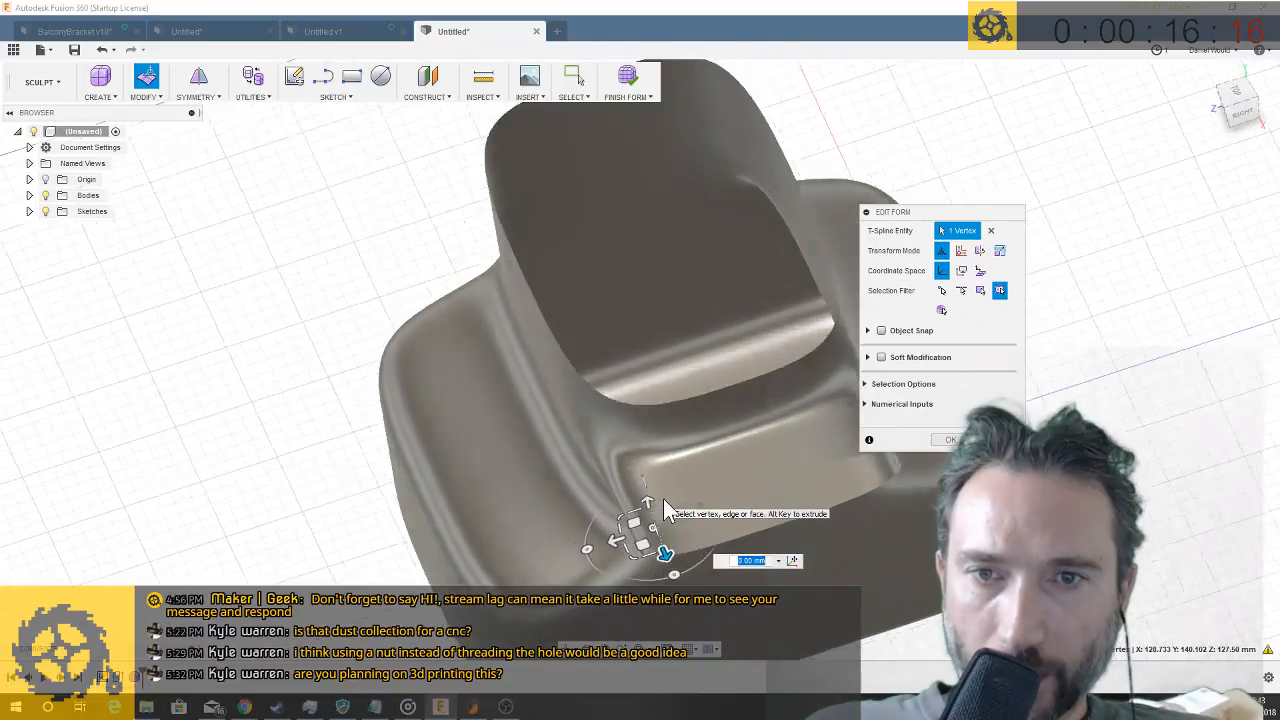
{"action": "left_click", "coordinate": [949, 440]}
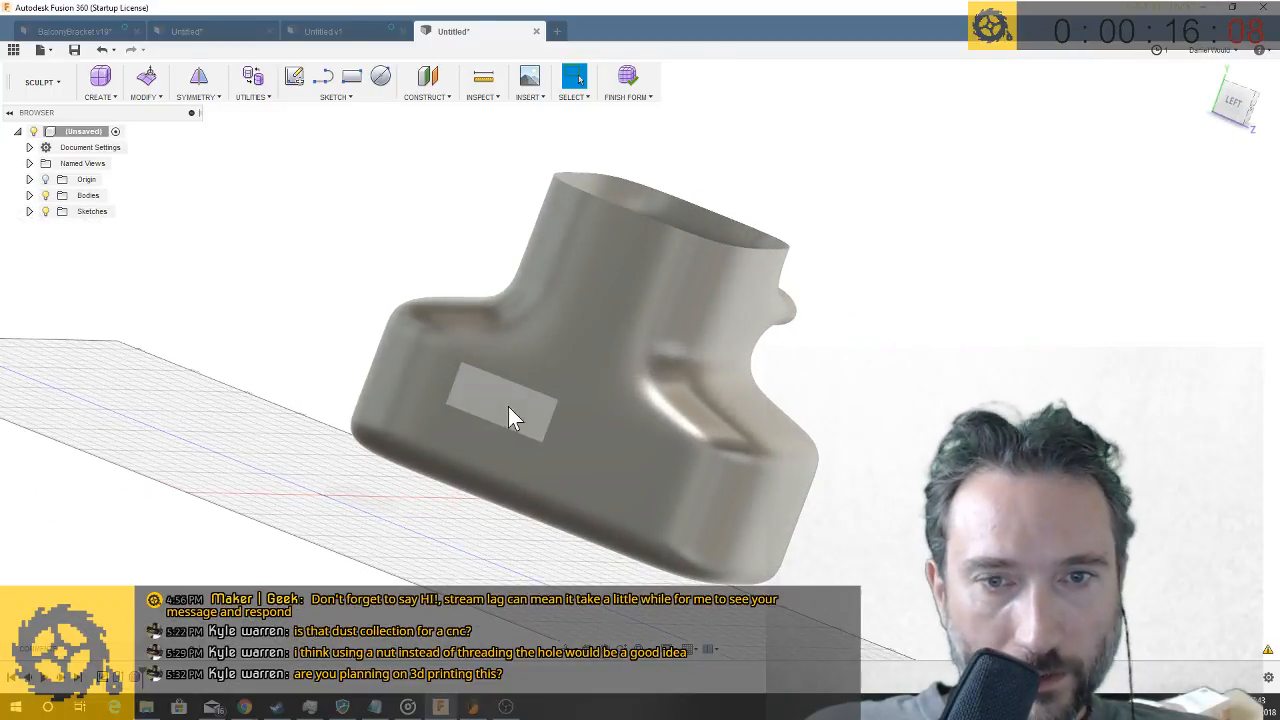
- Delete four middle faces on the lower body, on the side opposite the spout, to make another opening
{"action": "left_click", "coordinate": [509, 407]}
{"action": "left_click", "coordinate": [568, 425], "text": "ctrl"}
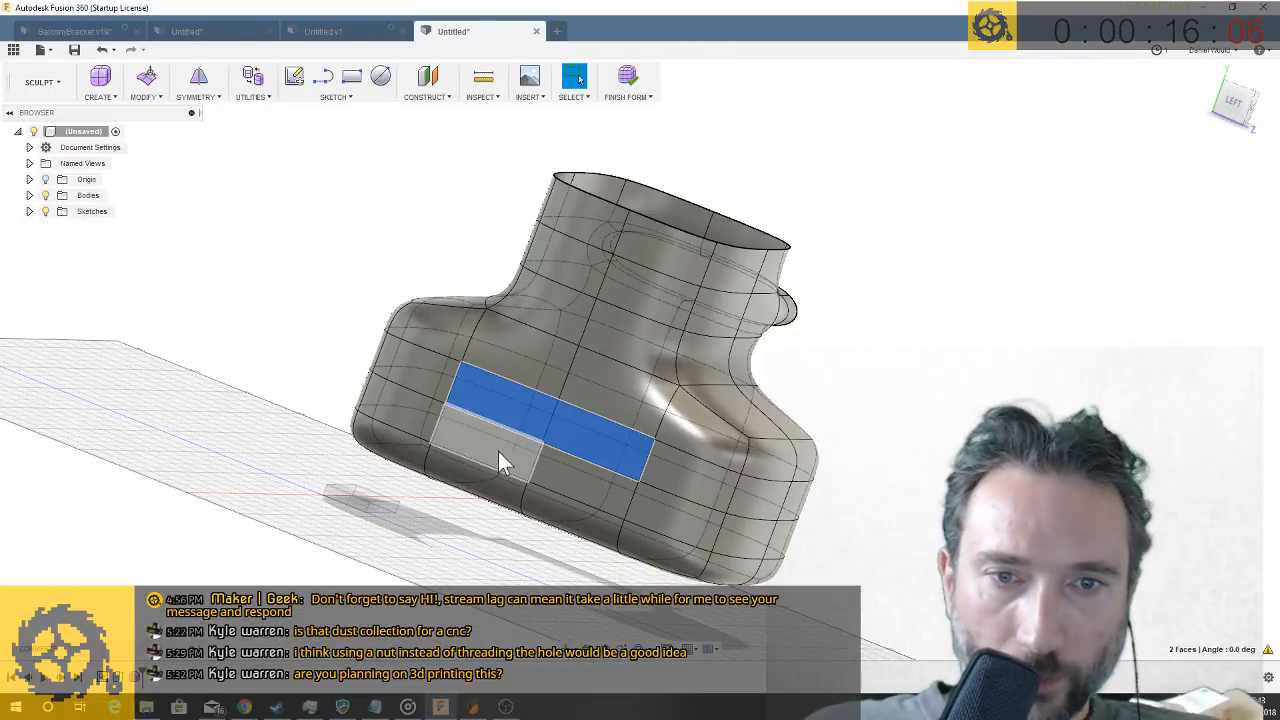
{"action": "left_click", "coordinate": [498, 452], "text": "ctrl"}
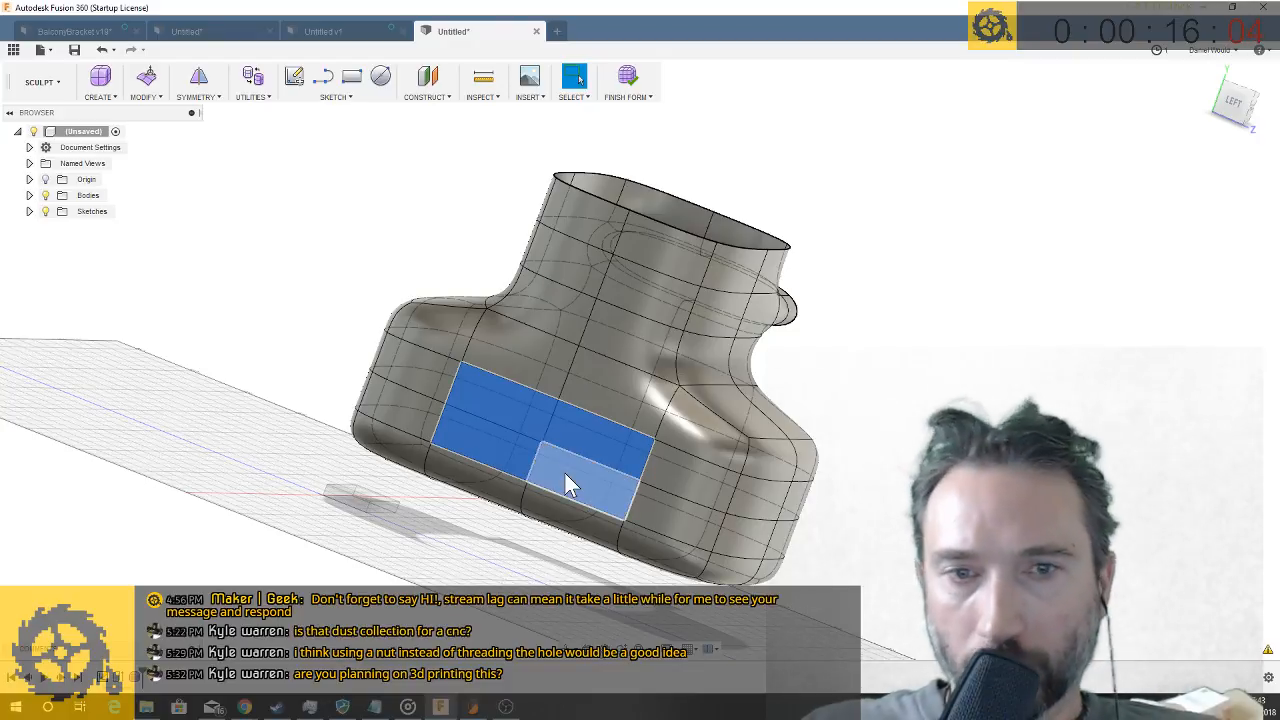
{"action": "key", "text": "Delete"}
- Extend the lower side opening's edge loop inward in stages with Edit Form to 70 mm, forming a duct inside the body
{"action": "middle_click_drag", "start_coordinate": [564, 472], "coordinate": [417, 471], "text": "shift"}
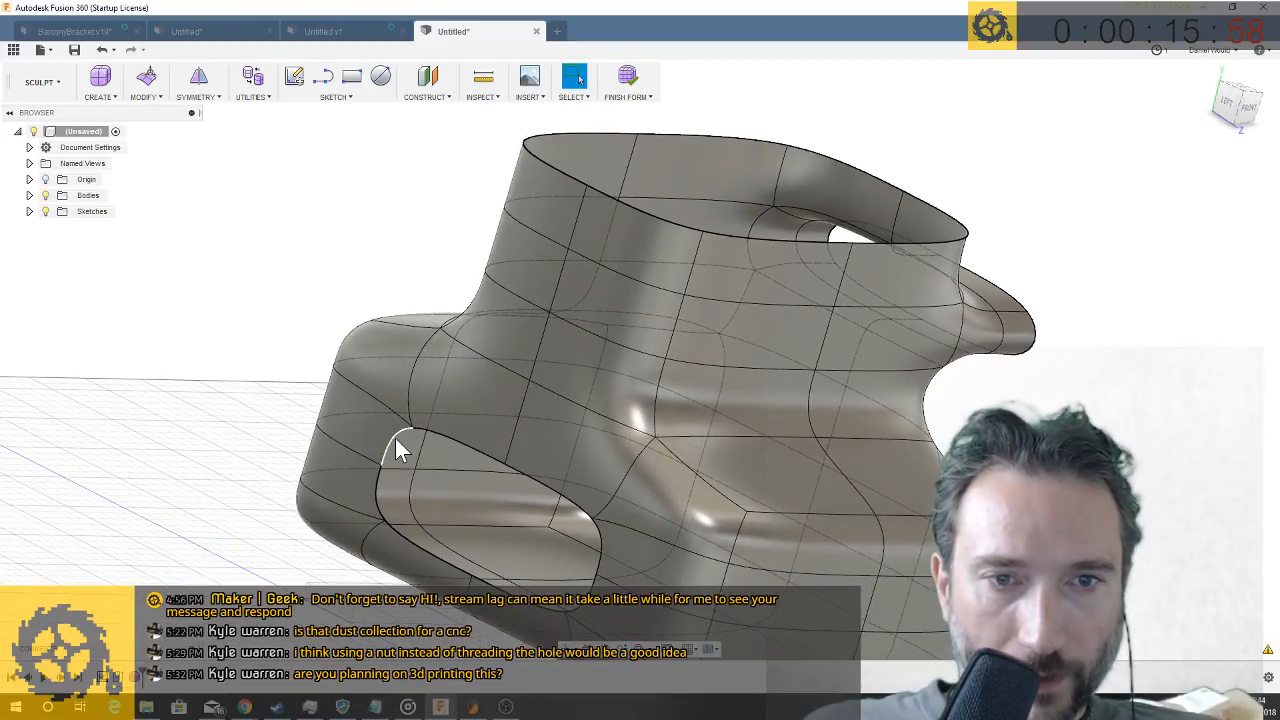
{"action": "double_click", "coordinate": [395, 438]}
{"action": "right_click", "coordinate": [398, 450]}
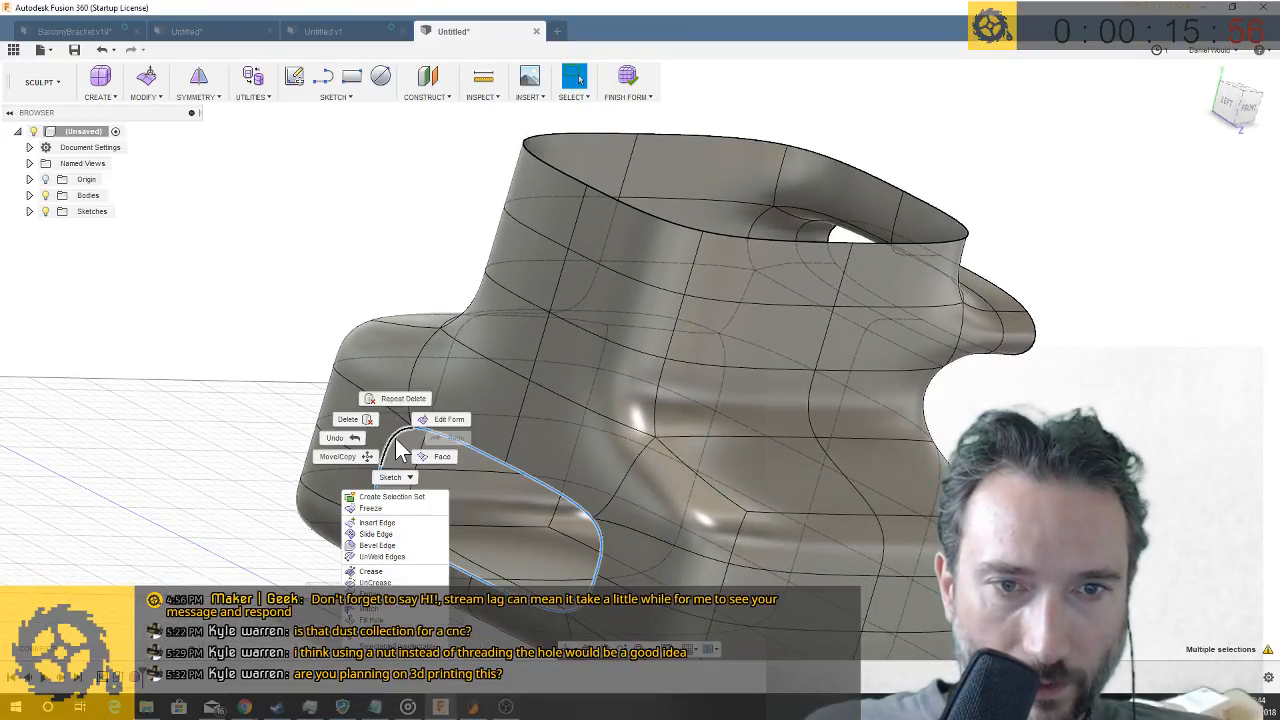
{"action": "left_click", "coordinate": [460, 425]}
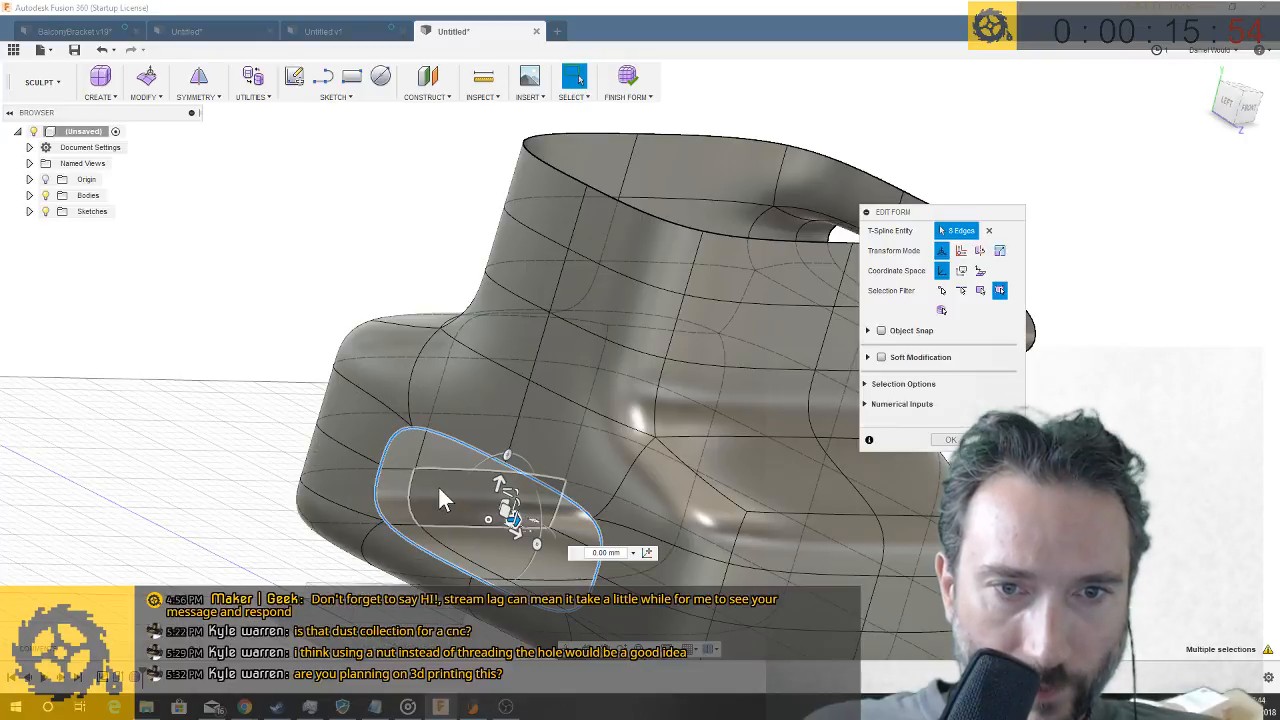
{"action": "middle_click_drag", "start_coordinate": [515, 515], "coordinate": [540, 532], "text": "shift"}
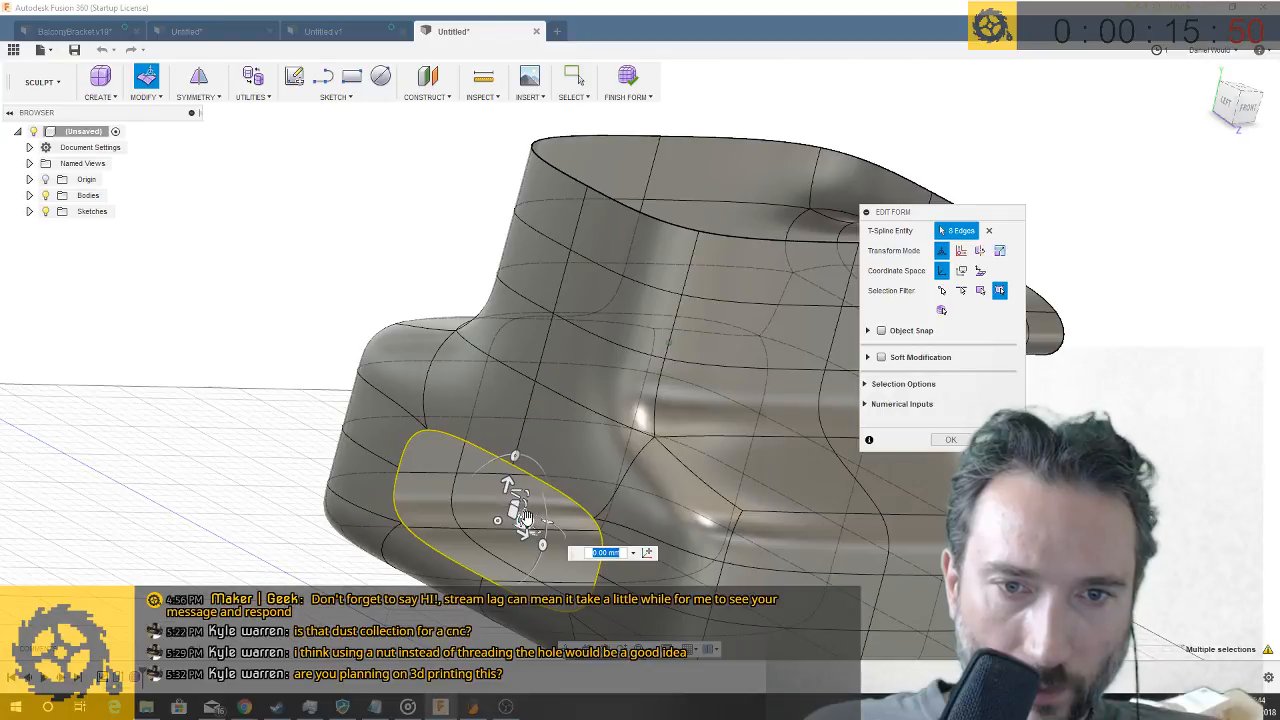
{"action": "left_click_drag", "start_coordinate": [559, 515], "coordinate": [528, 520]}
{"action": "middle_click_drag", "start_coordinate": [528, 520], "coordinate": [560, 505], "text": "shift"}
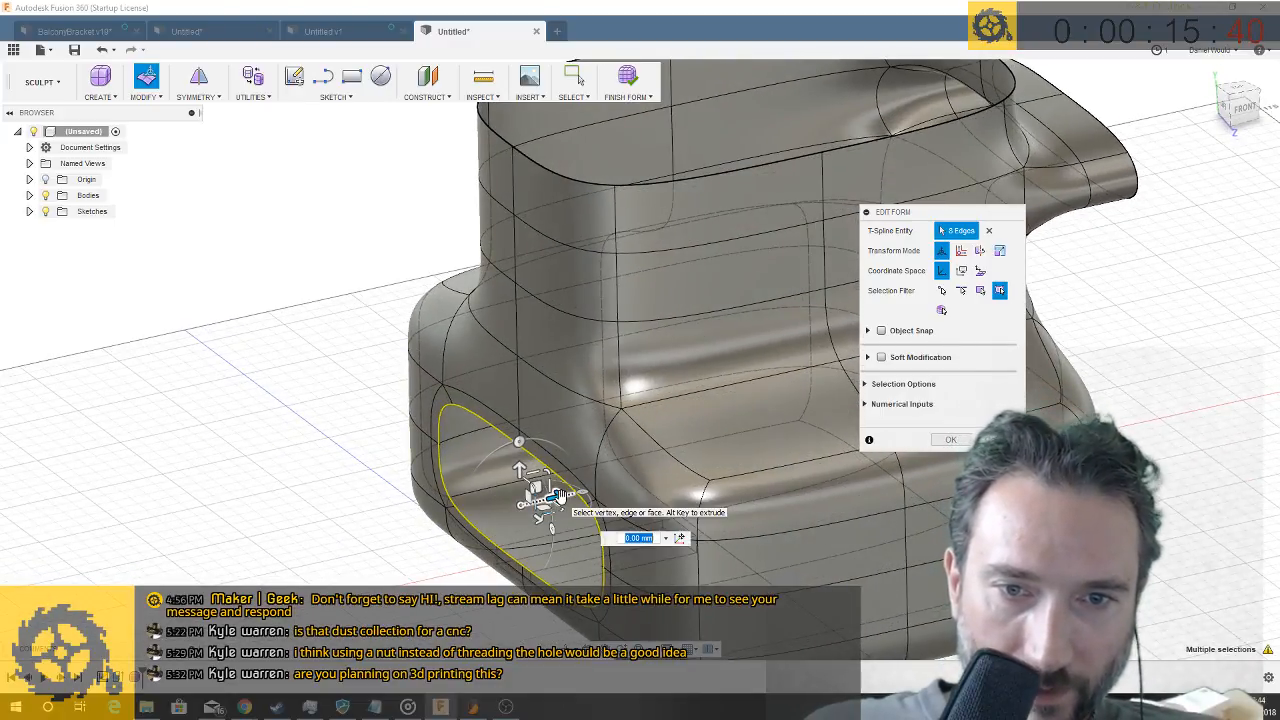
{"action": "left_click_drag", "start_coordinate": [560, 494], "coordinate": [634, 480]}
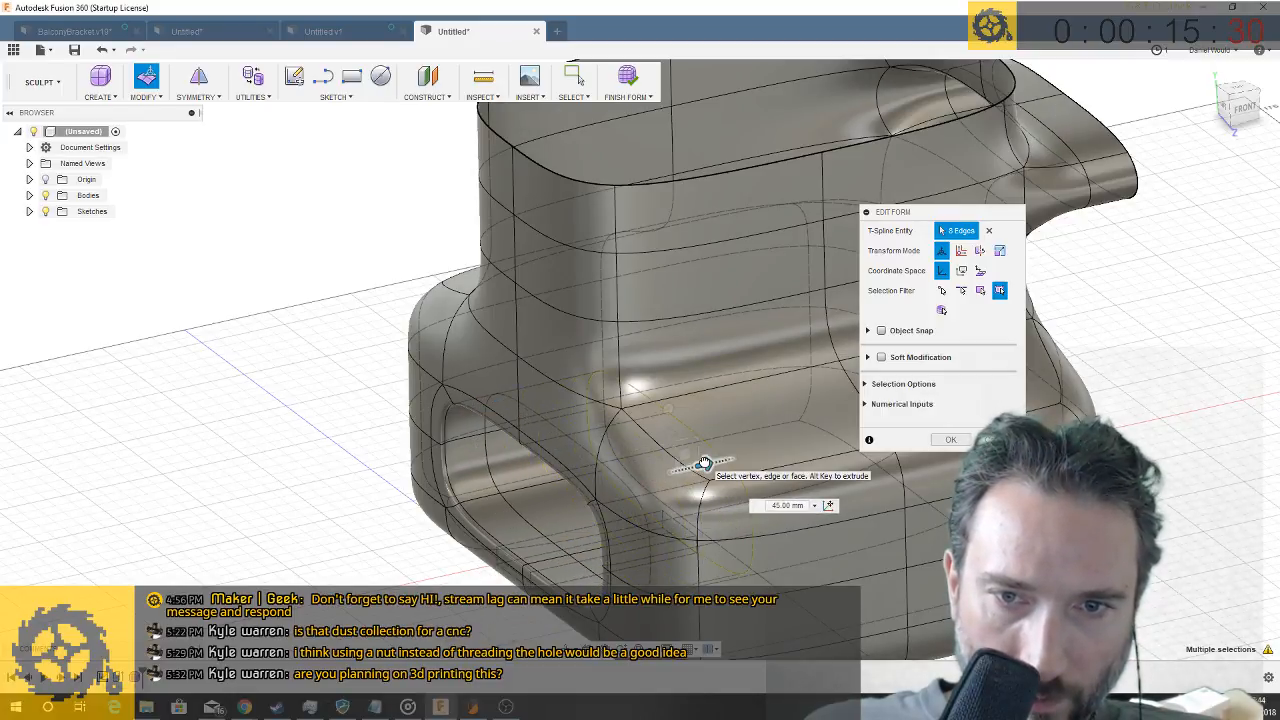
{"action": "left_click_drag", "start_coordinate": [704, 460], "coordinate": [704, 460]}
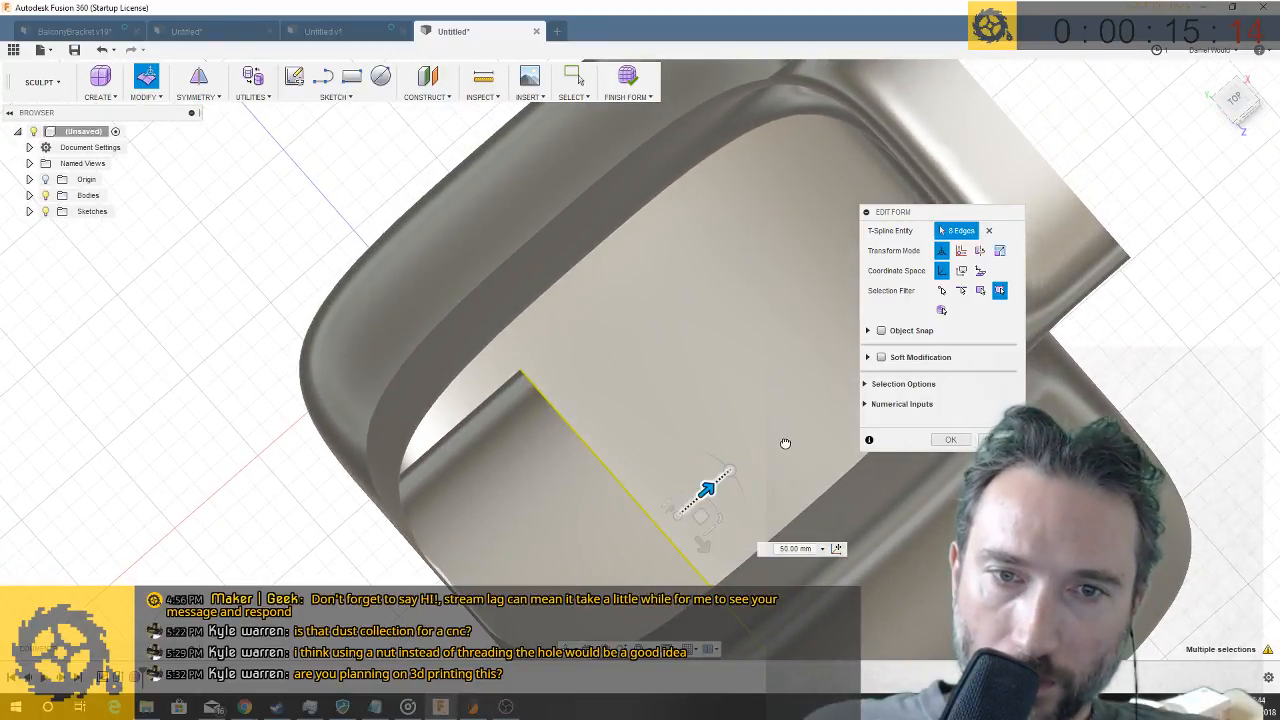
{"action": "left_click_drag", "start_coordinate": [785, 443], "coordinate": [785, 443]}
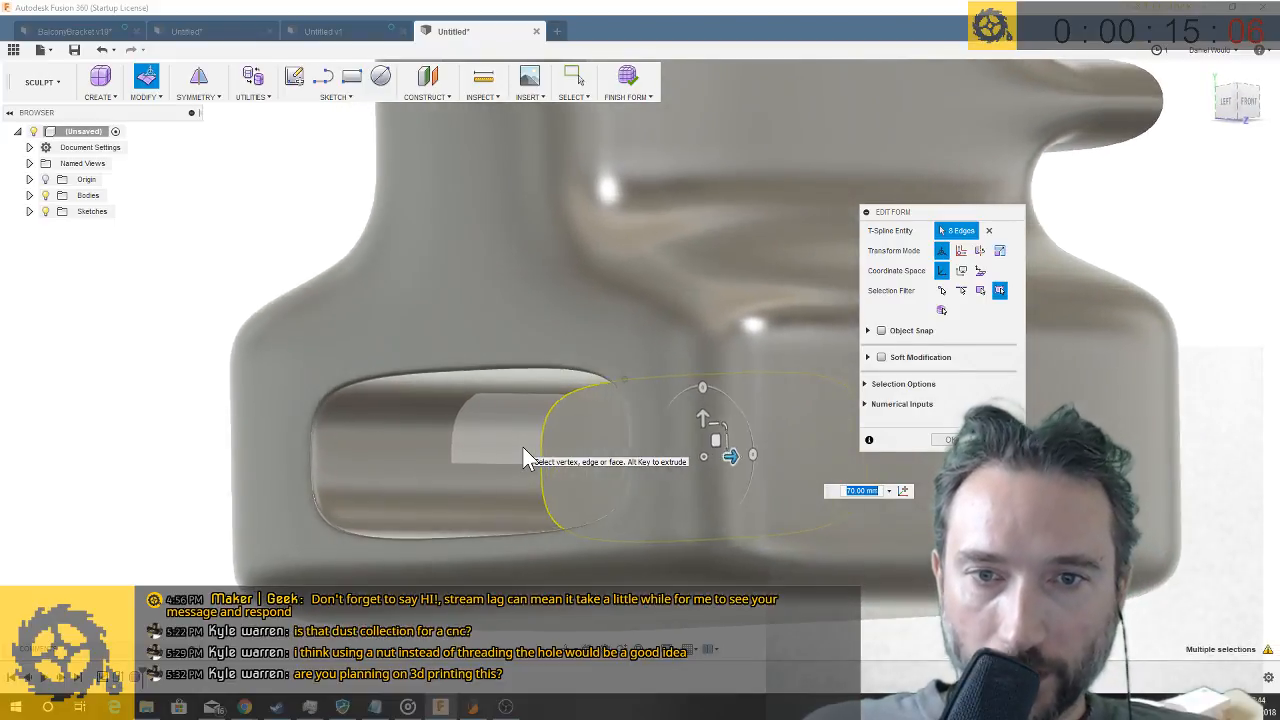
{"action": "key", "text": "Return"}
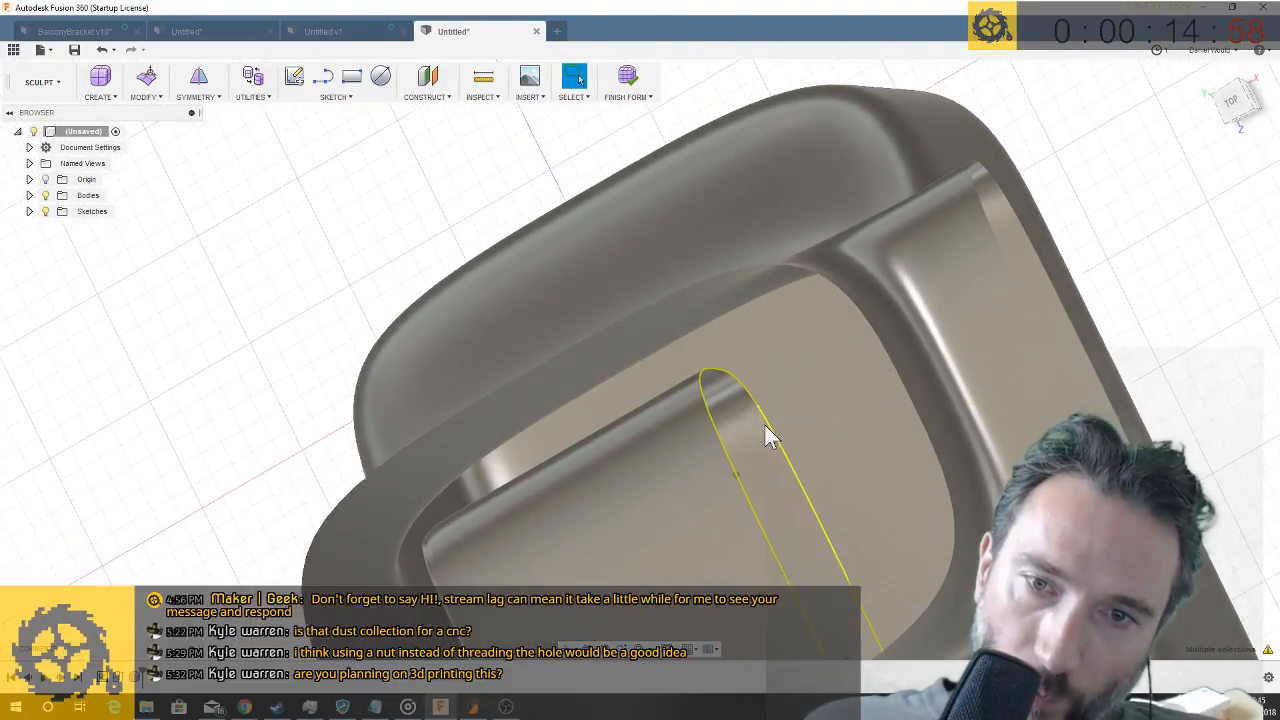
- Bend the duct's inner end upward into the neck with Edit Form, rotating its edge loop 60° and 45° and extending it 50 mm
{"action": "right_click", "coordinate": [778, 445]}
{"action": "left_click", "coordinate": [816, 416]}
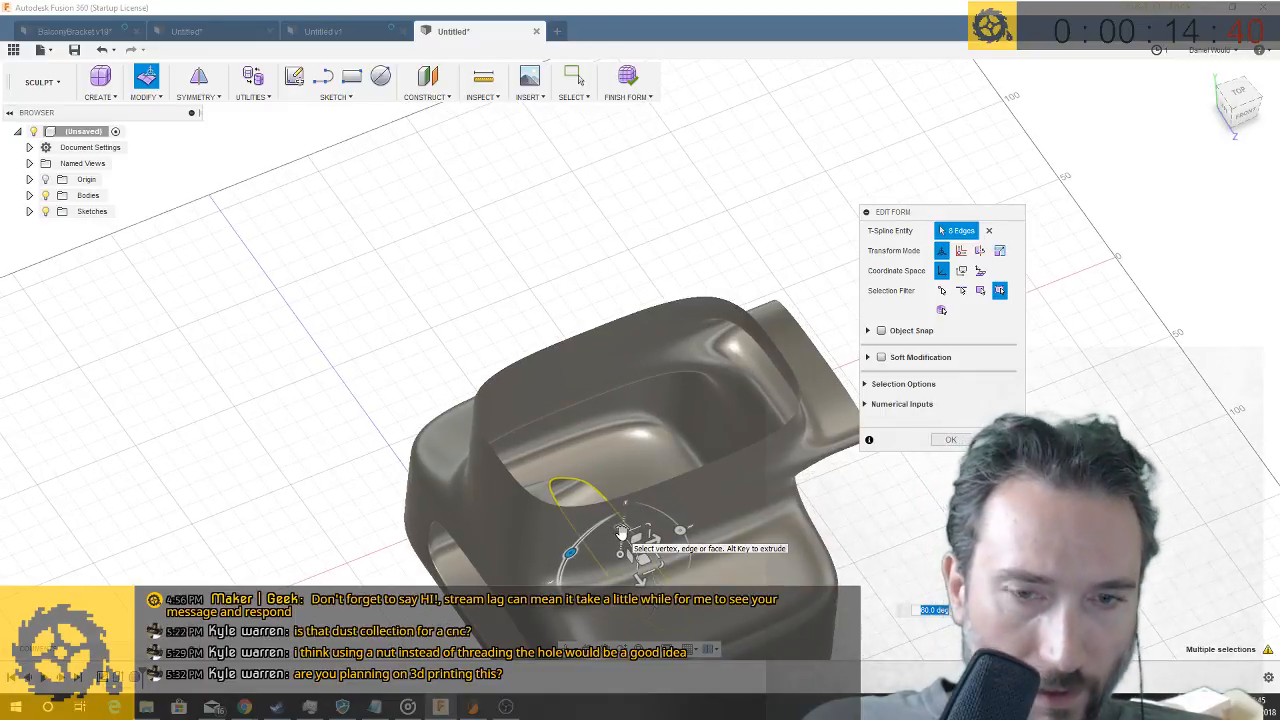
{"action": "left_click_drag", "start_coordinate": [621, 532], "coordinate": [634, 462]}
{"action": "middle_click_drag", "start_coordinate": [635, 459], "coordinate": [698, 493], "text": "shift"}
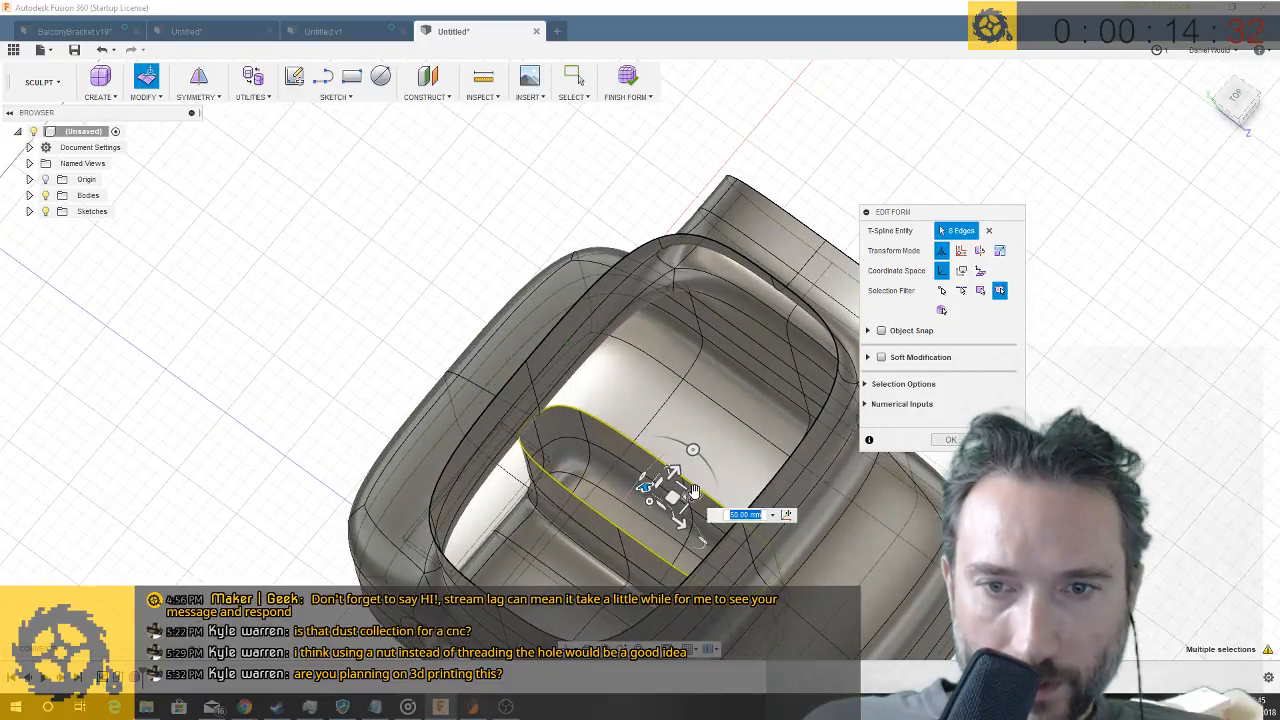
{"action": "left_click_drag", "start_coordinate": [691, 496], "coordinate": [630, 427]}
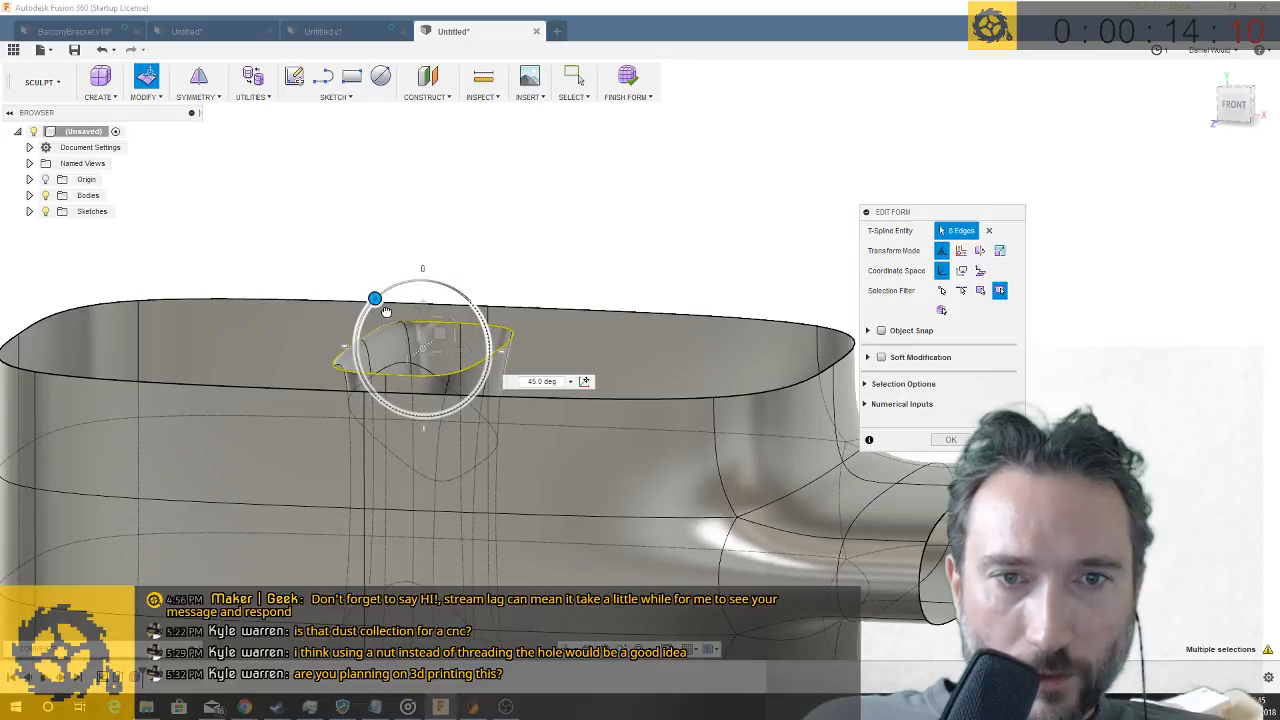
{"action": "key", "text": "Return"}
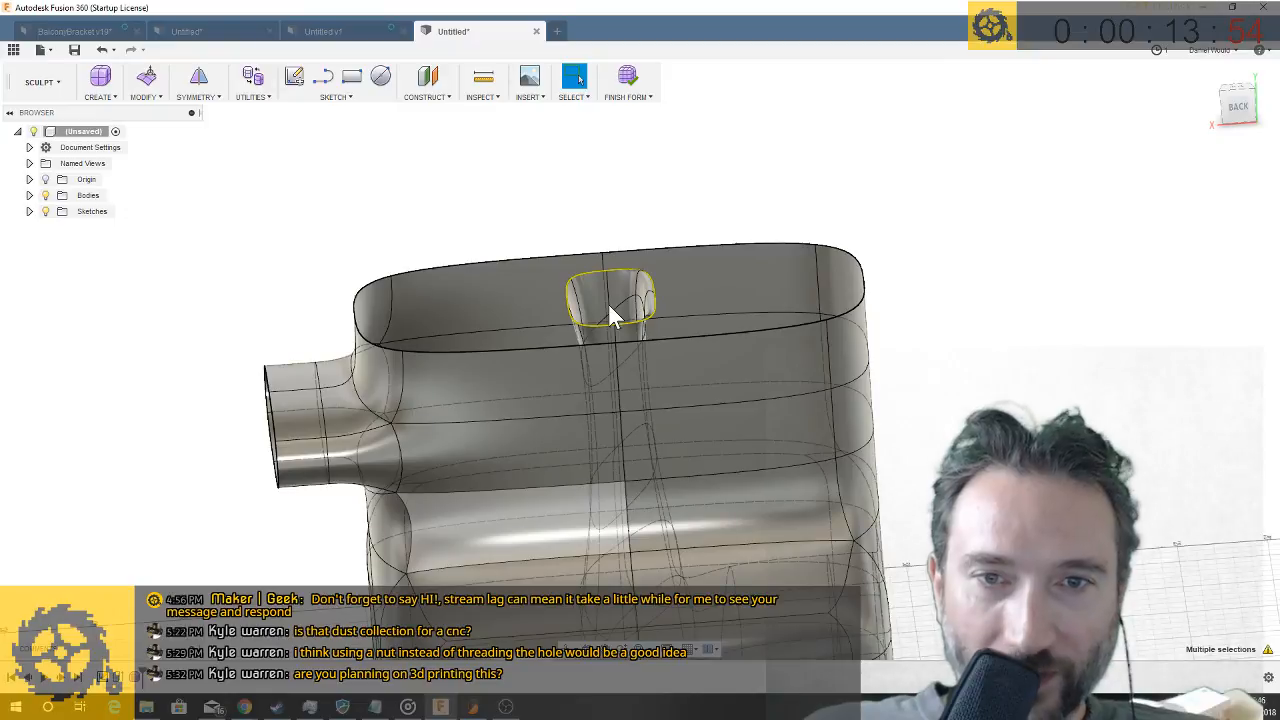
{"action": "left_click", "coordinate": [607, 298]}
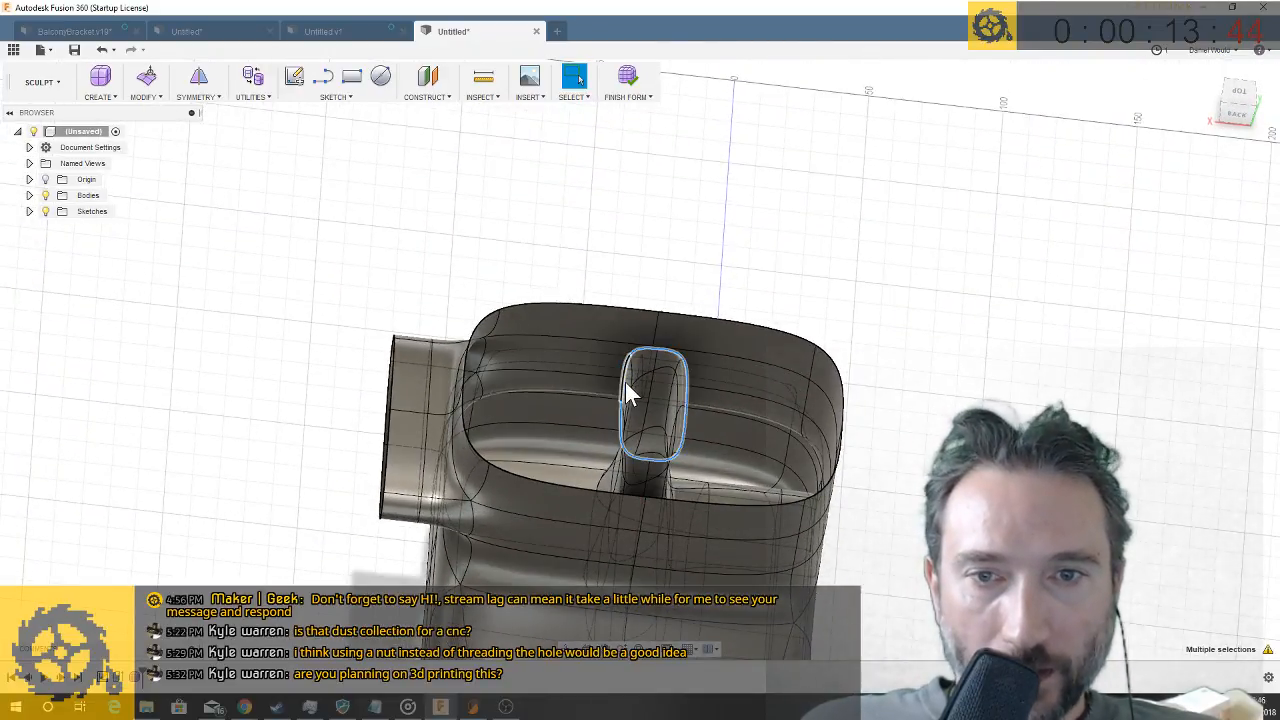
{"action": "double_click", "coordinate": [467, 360], "text": "shift"}
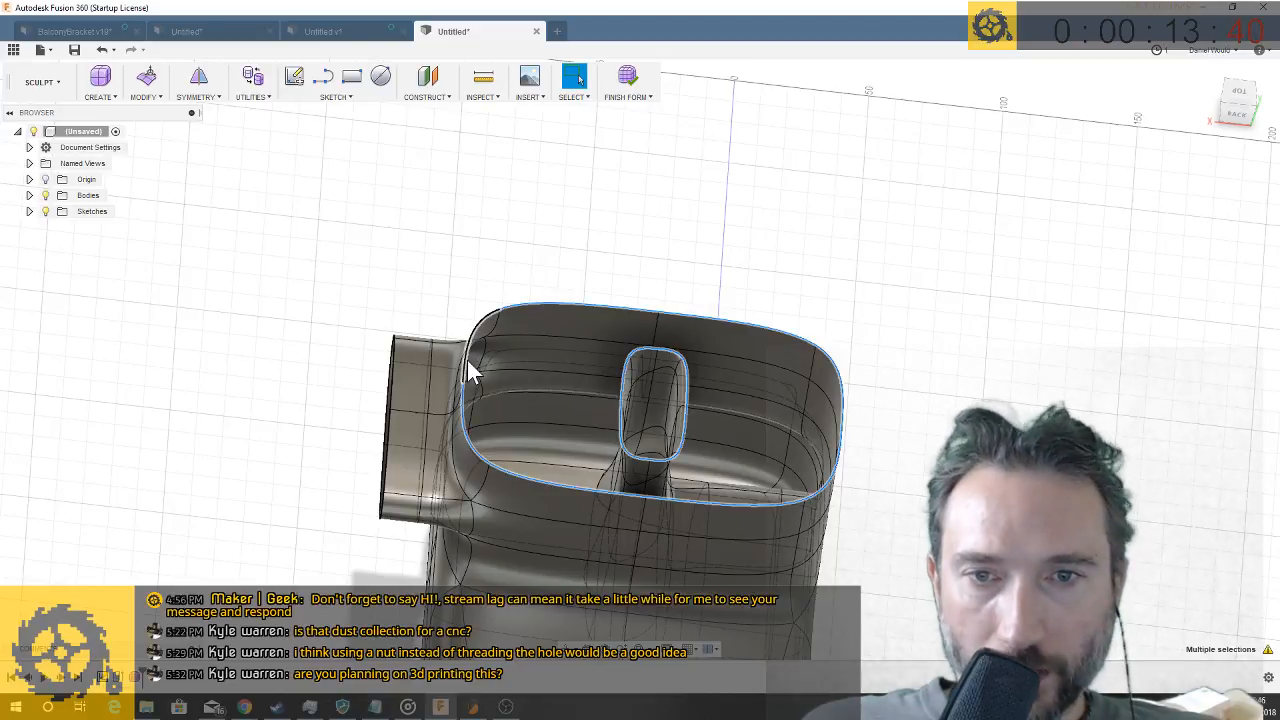
{"action": "left_click", "coordinate": [145, 97]}
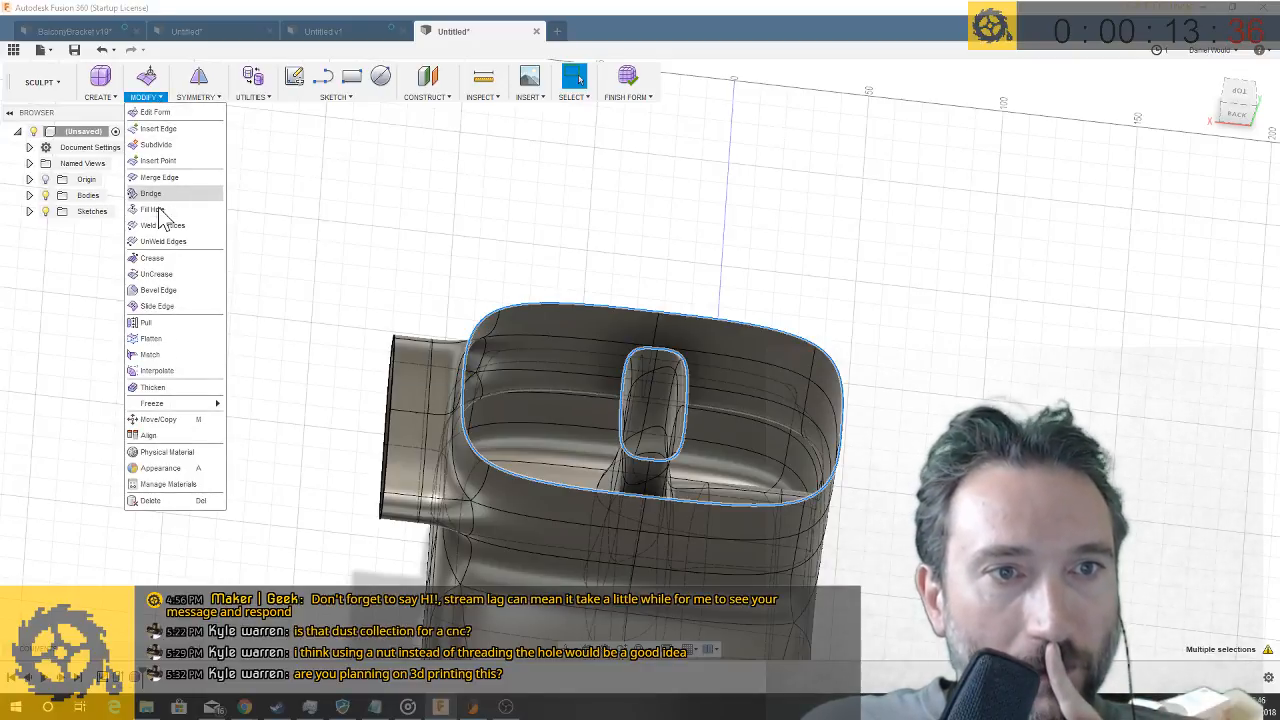
{"action": "left_click", "coordinate": [158, 209]}
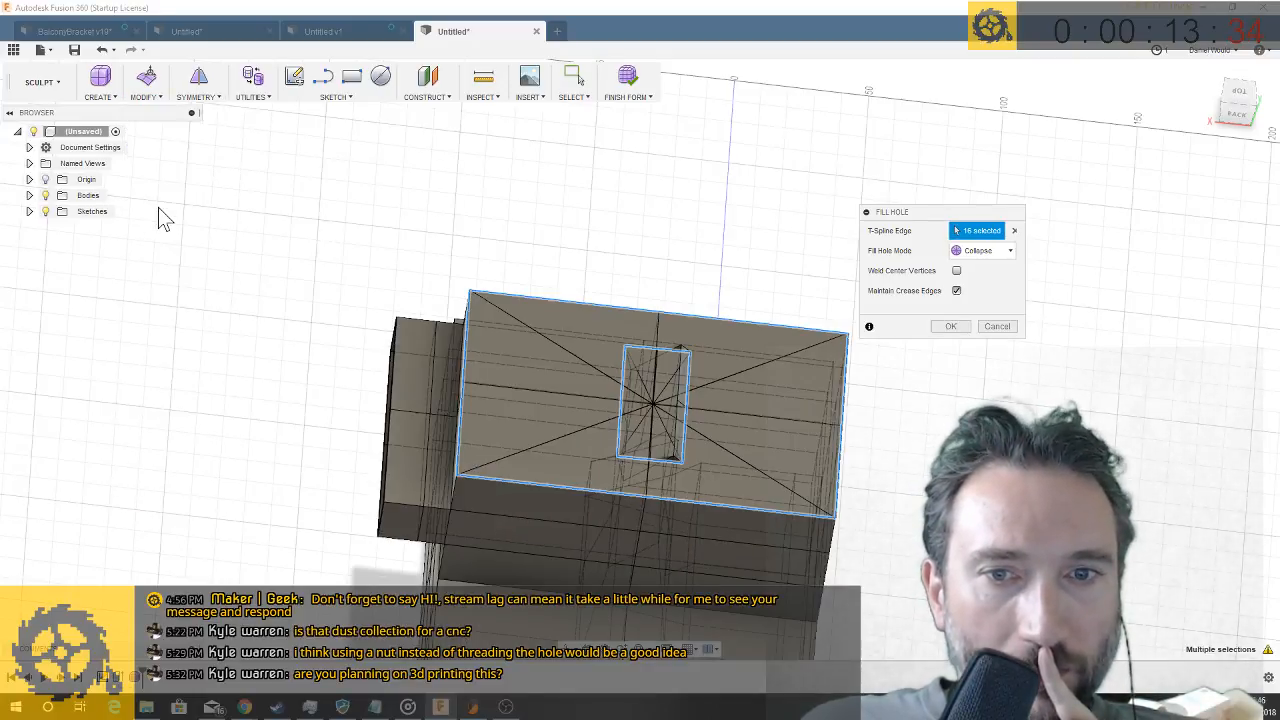
{"action": "left_click", "coordinate": [1000, 327]}
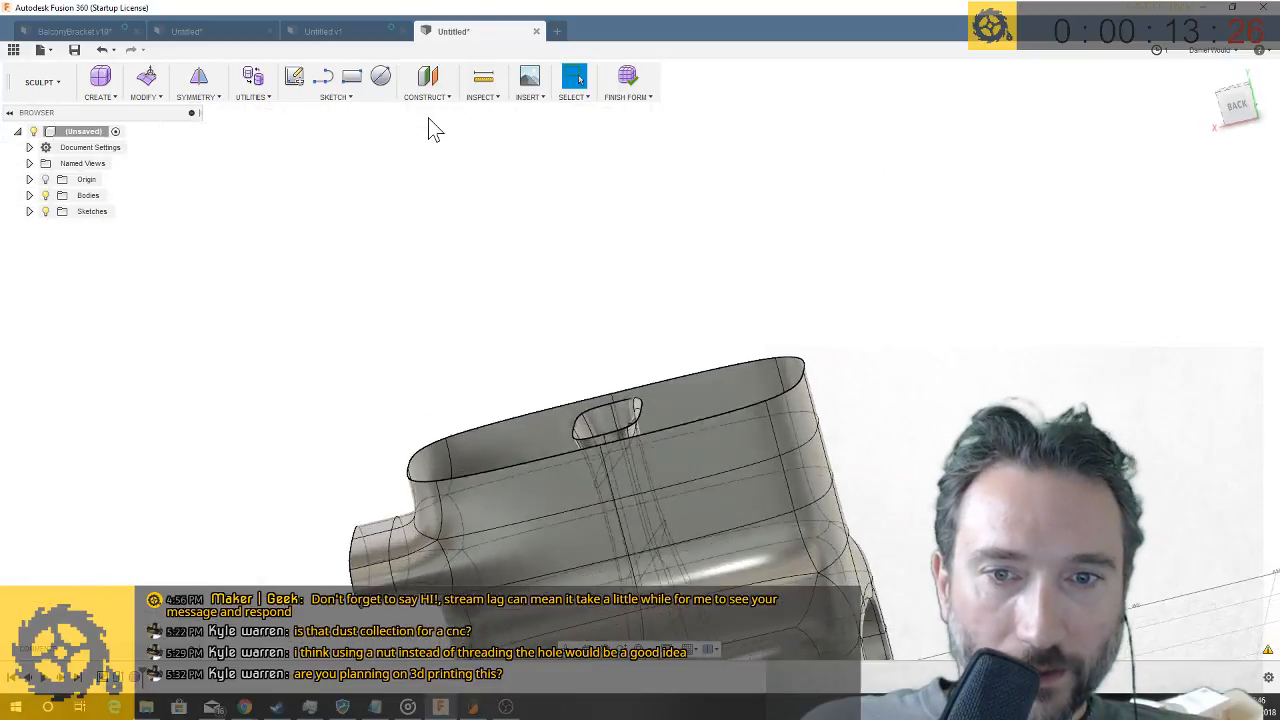
- Bridge the neck's outer rim loop to the upper edge loop of the internal duct to close the gap between them
{"action": "left_click", "coordinate": [140, 97]}
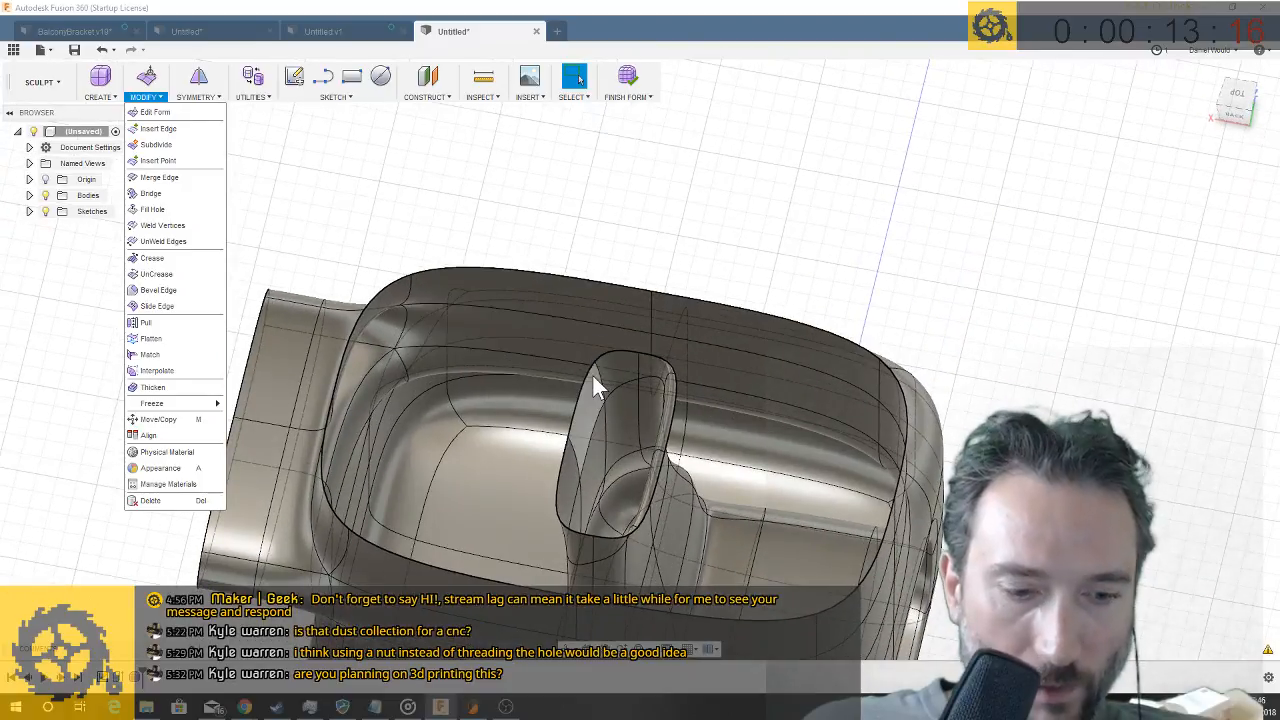
{"action": "left_click", "coordinate": [585, 380]}
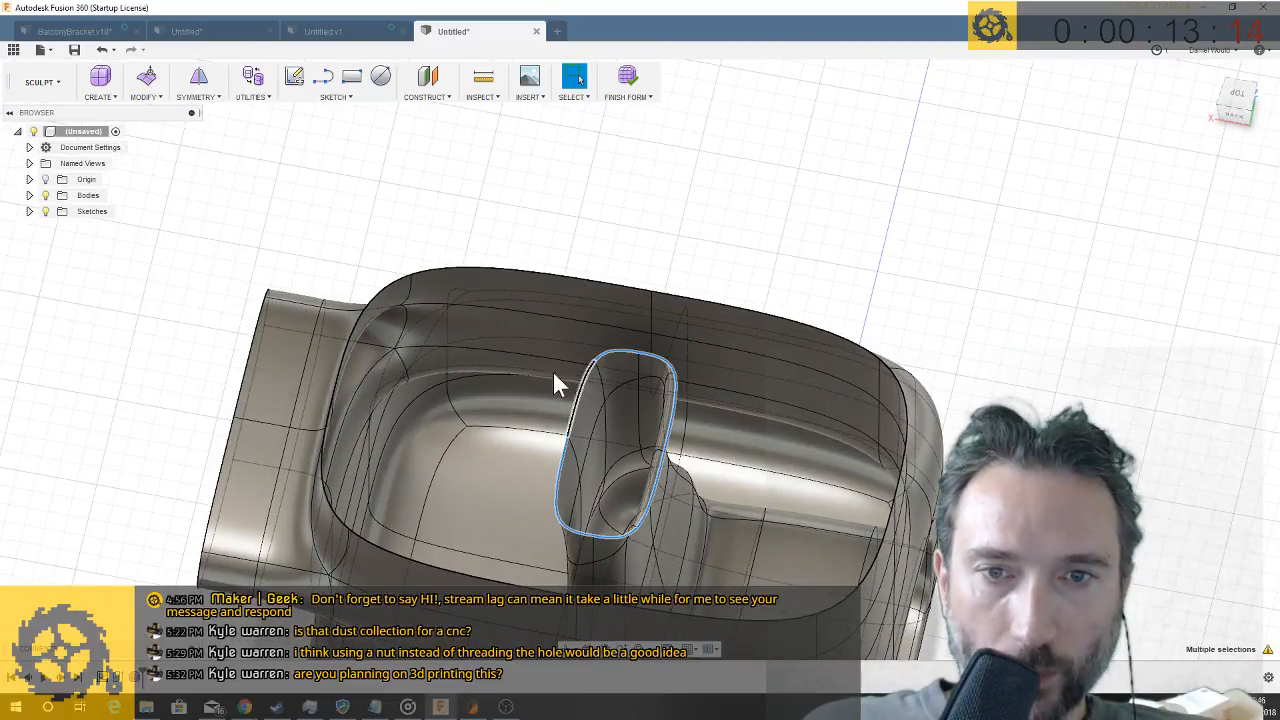
{"action": "left_click", "coordinate": [160, 97]}
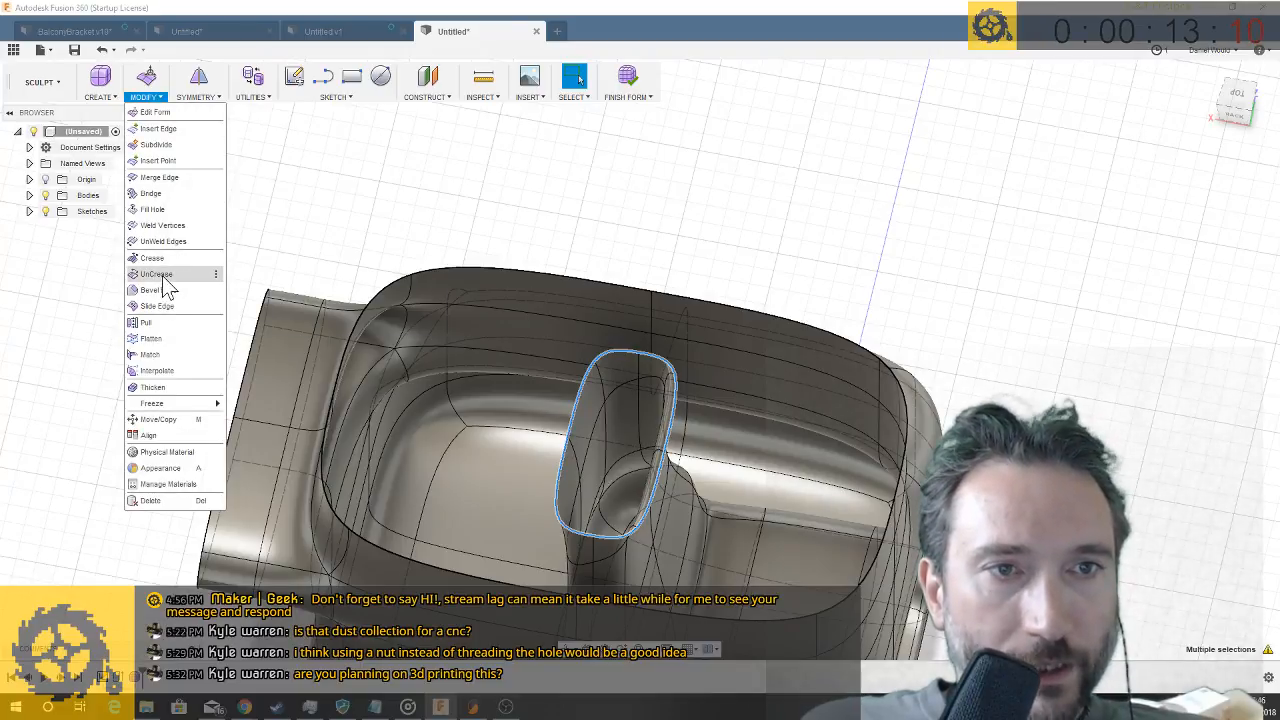
{"action": "left_click", "coordinate": [152, 195]}
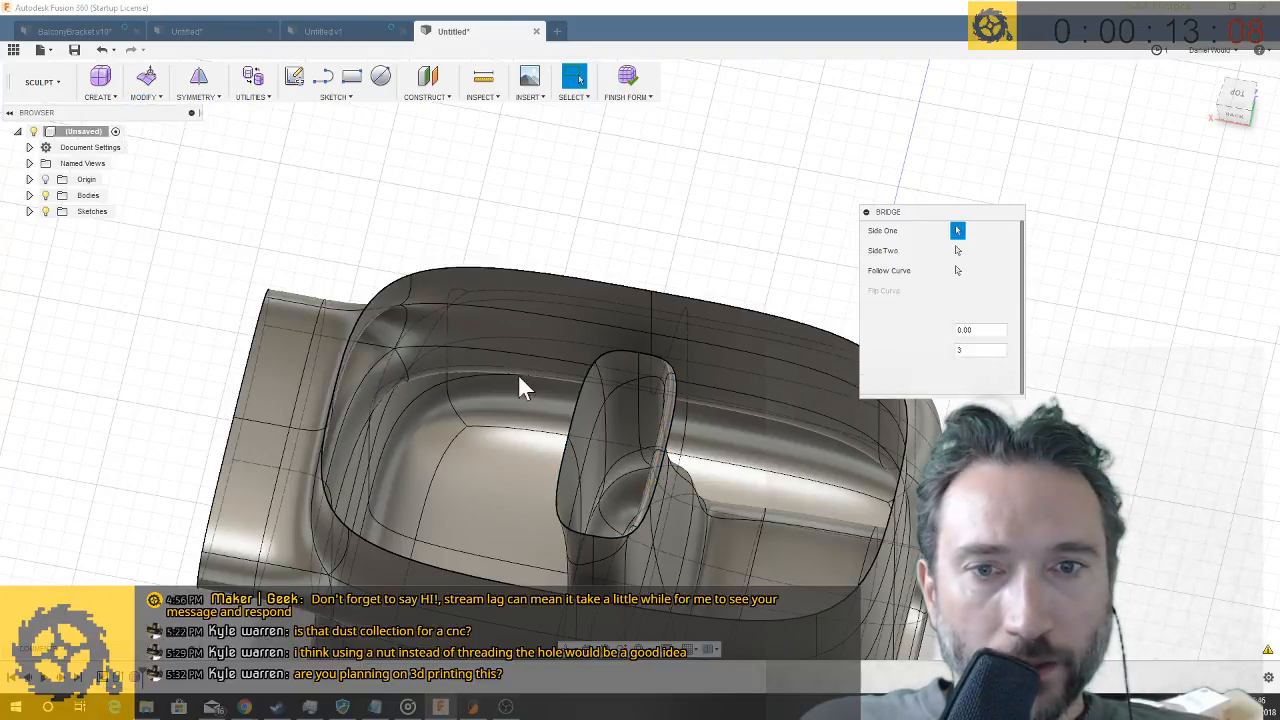
{"action": "double_click", "coordinate": [352, 332]}
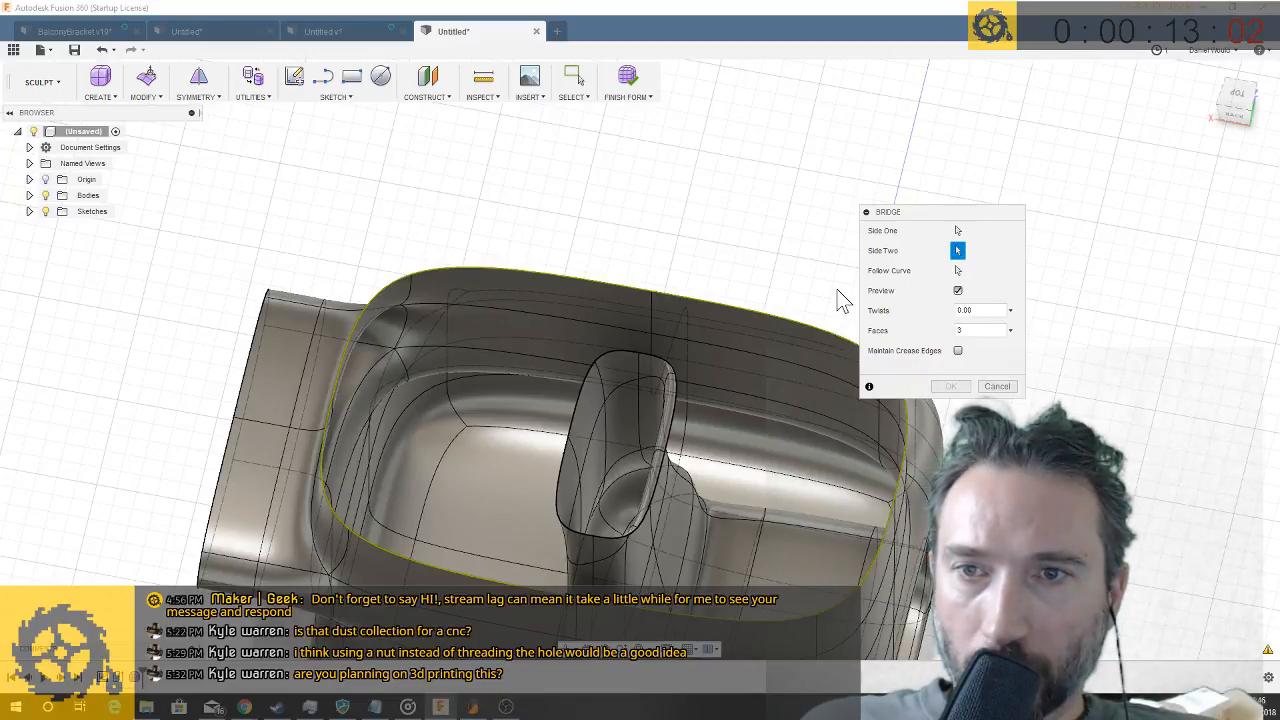
{"action": "double_click", "coordinate": [587, 387]}
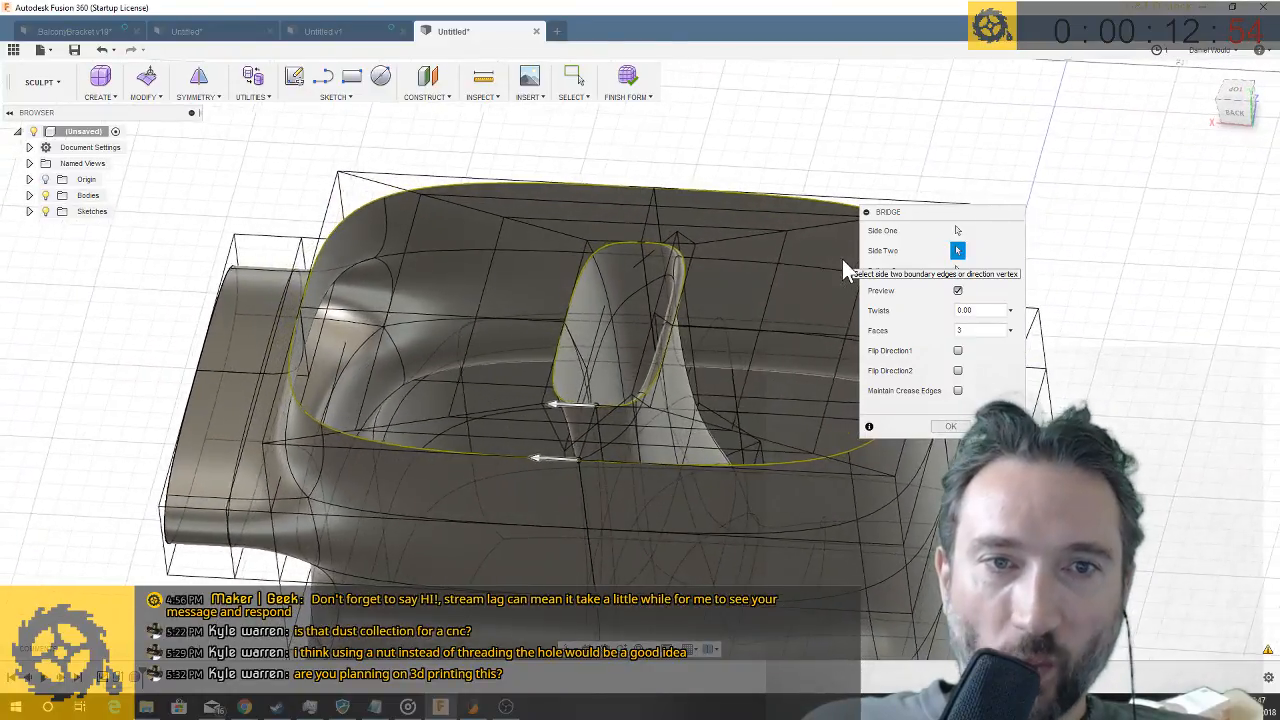
{"action": "left_click", "coordinate": [949, 427]}
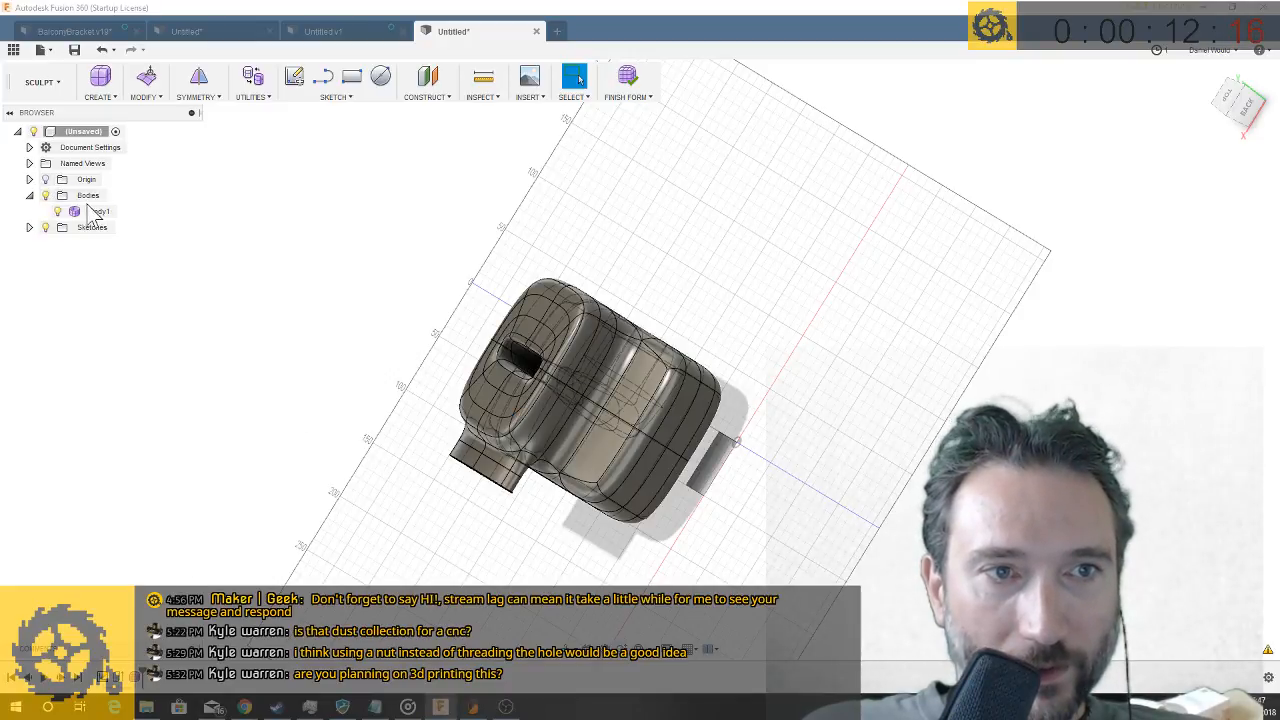
- Reposition the whole body with Move/Copy so the side spout points down above the small rectangular block, including a 5° turn about Y
{"action": "left_click", "coordinate": [96, 213]}
{"action": "right_click", "coordinate": [104, 214]}
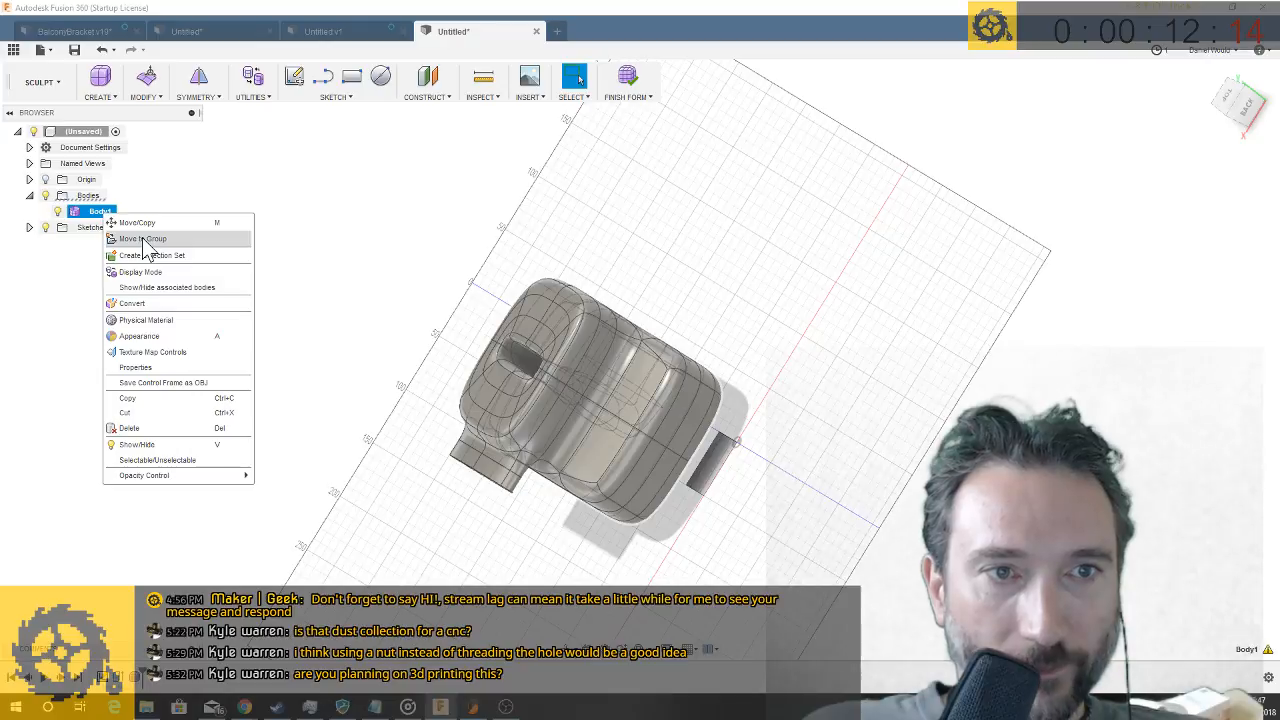
{"action": "left_click", "coordinate": [143, 224]}
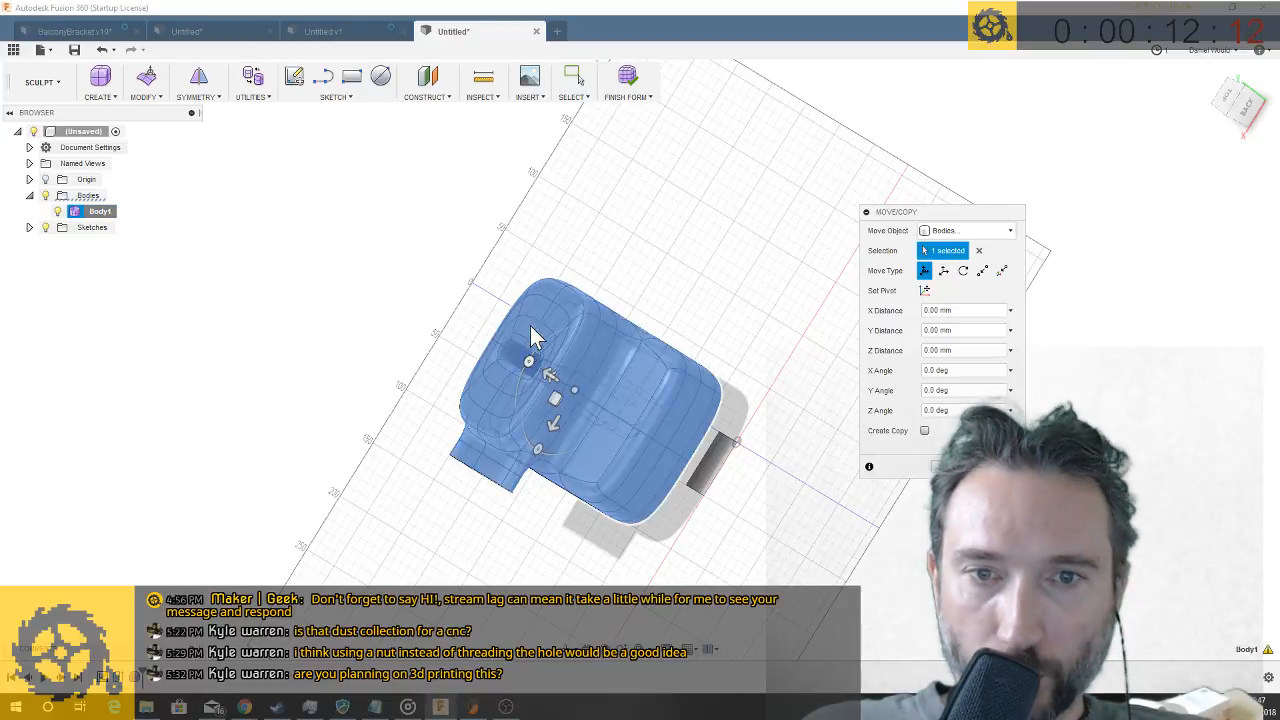
{"action": "left_click_drag", "start_coordinate": [527, 360], "coordinate": [535, 447]}
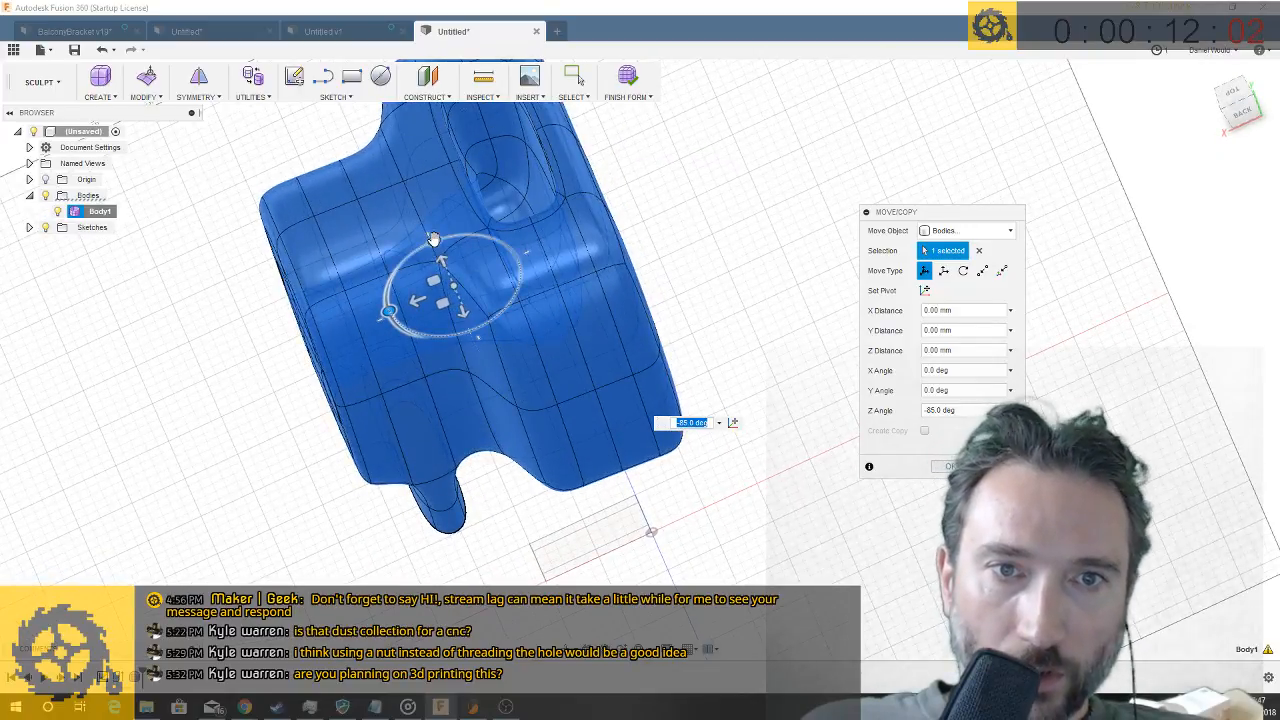
{"action": "left_click_drag", "start_coordinate": [399, 254], "coordinate": [410, 306]}
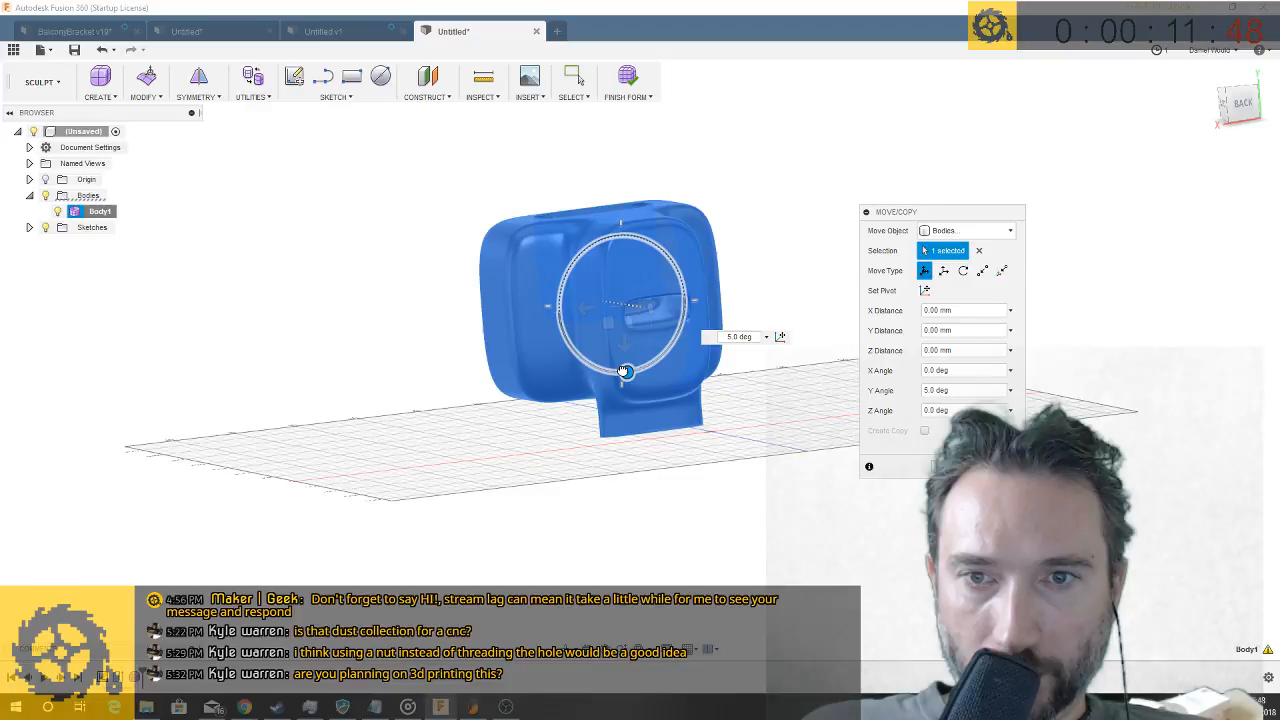
{"action": "left_click_drag", "start_coordinate": [623, 370], "coordinate": [620, 375]}
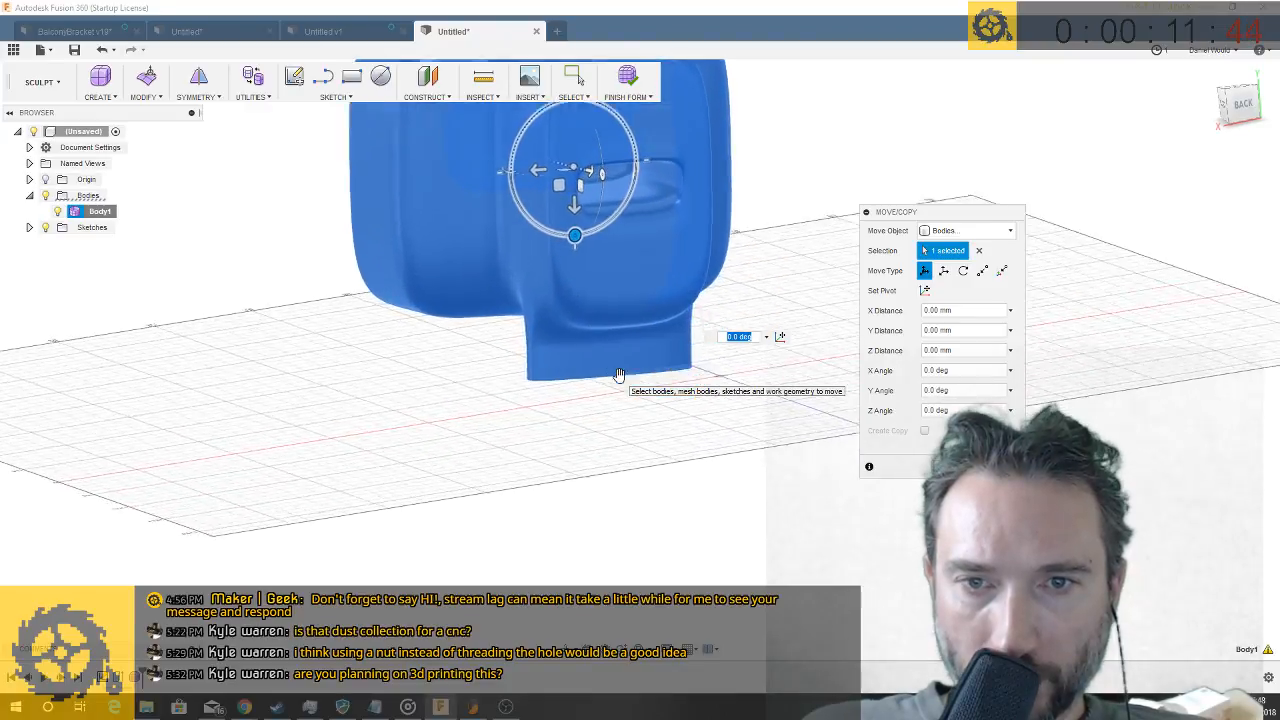
{"action": "left_click_drag", "start_coordinate": [567, 233], "coordinate": [566, 210]}
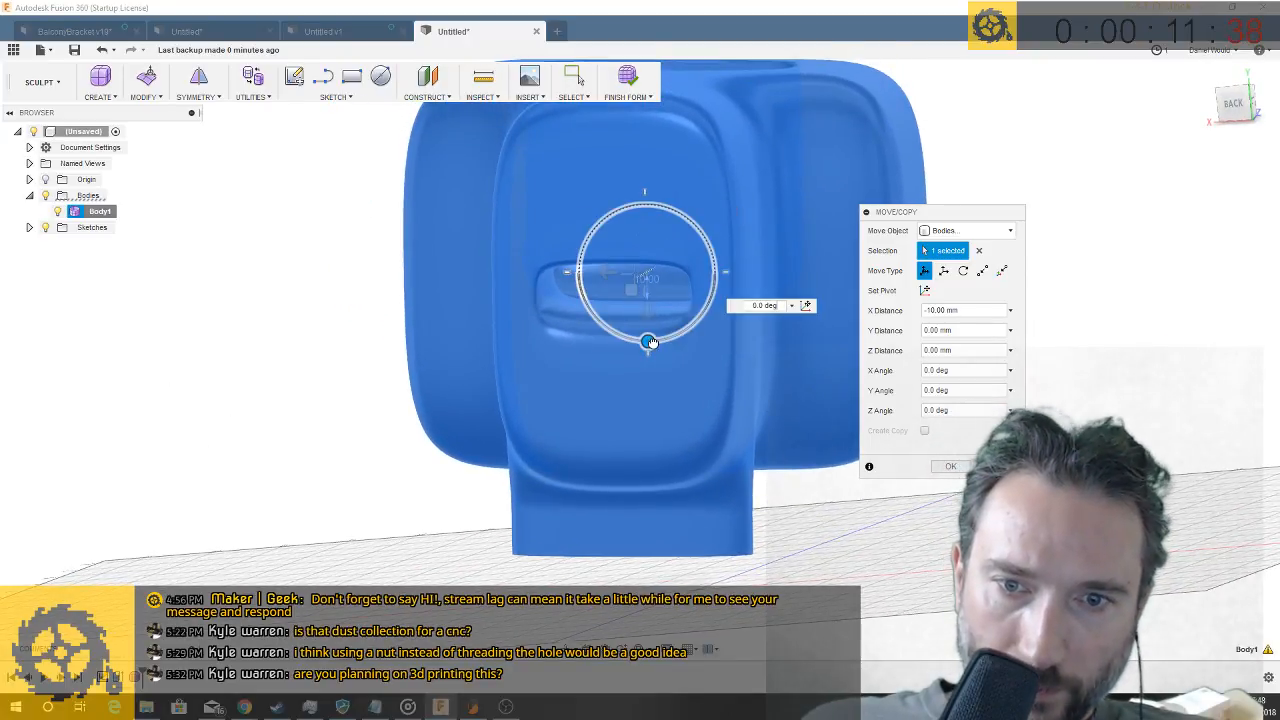
{"action": "left_click_drag", "start_coordinate": [649, 342], "coordinate": [652, 344]}
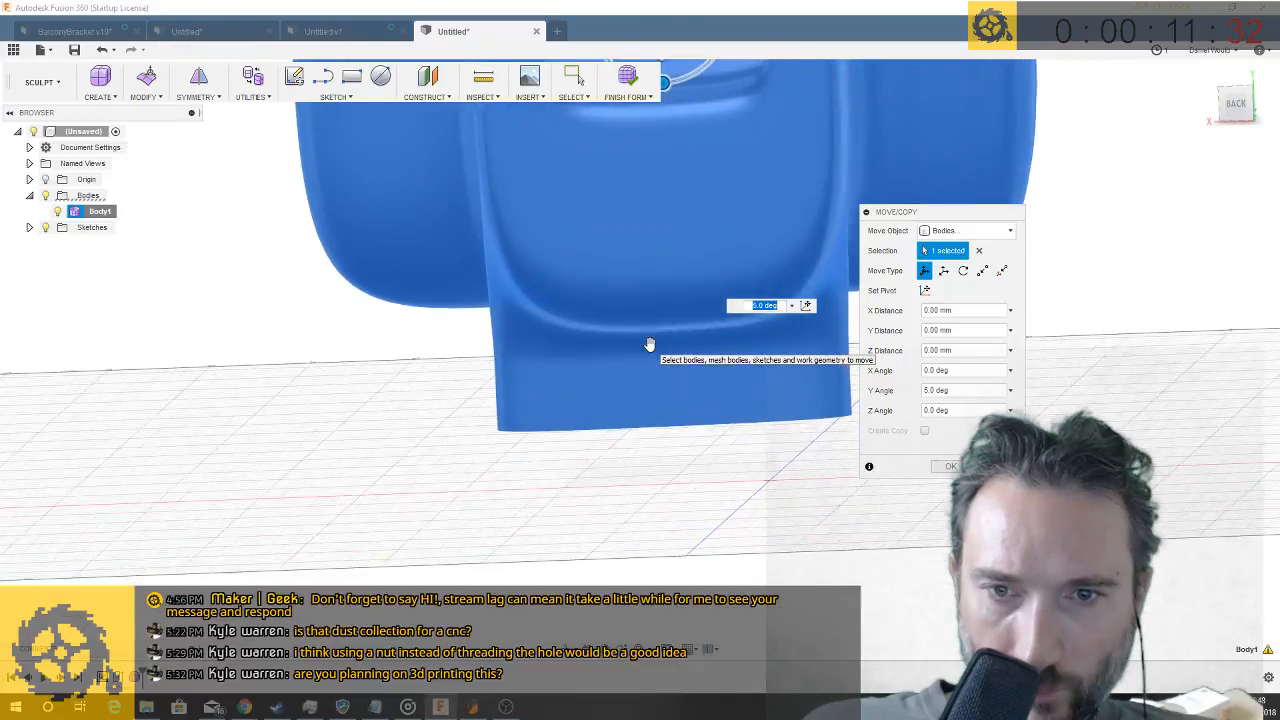
{"action": "key", "text": "Return"}
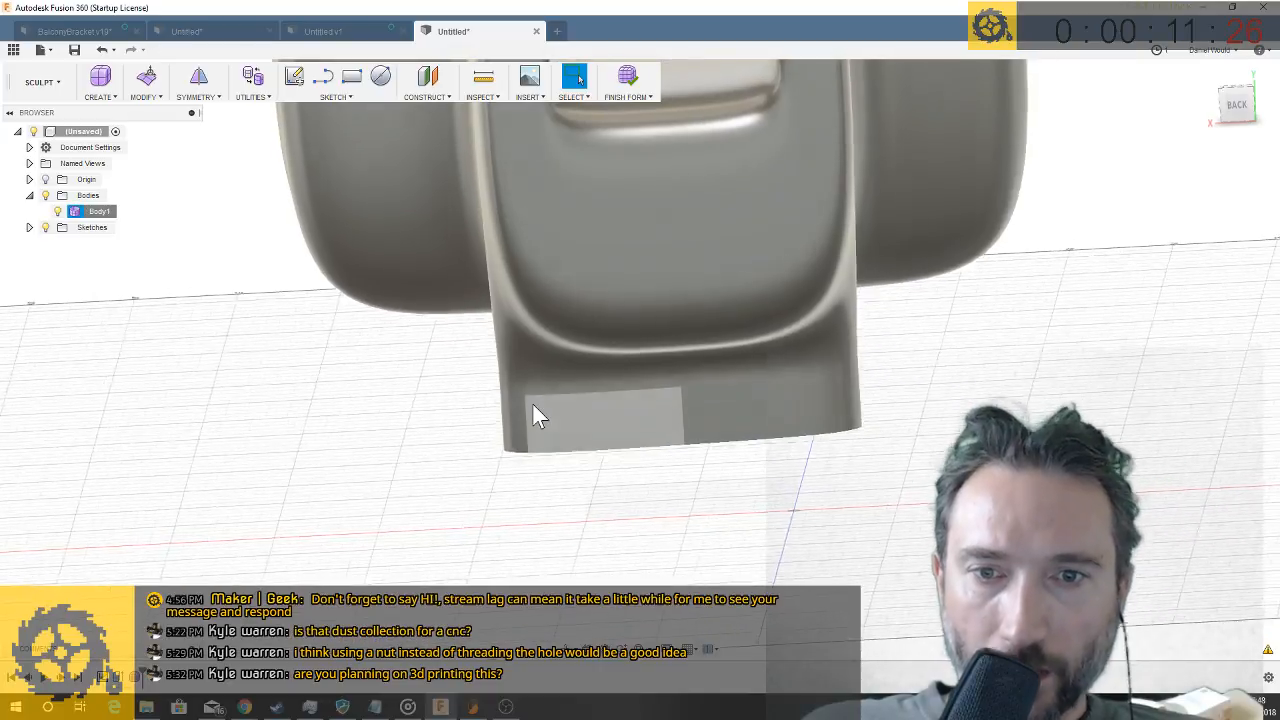
- Convert the small block's top BRep face to a new T-Spline body with uniform spacing and 4 by 4 faces
{"action": "left_click", "coordinate": [145, 97]}
{"action": "mouse_move", "coordinate": [262, 100]}
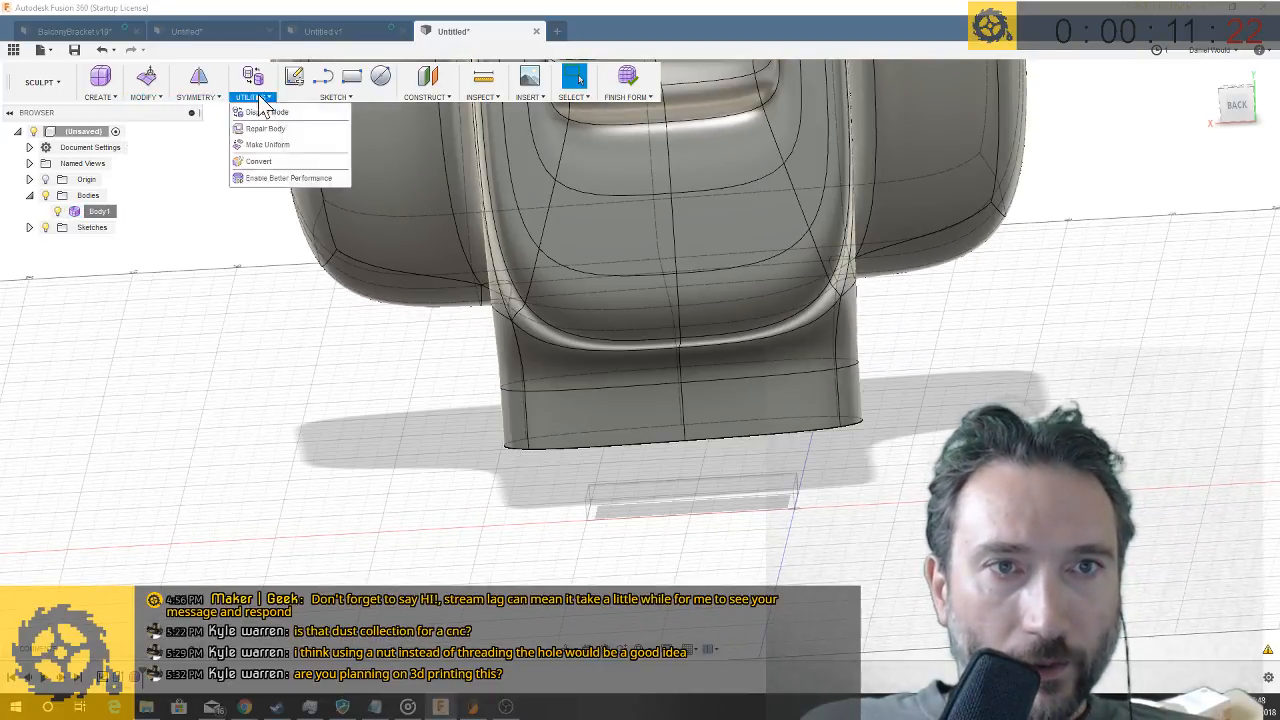
{"action": "left_click", "coordinate": [260, 161]}
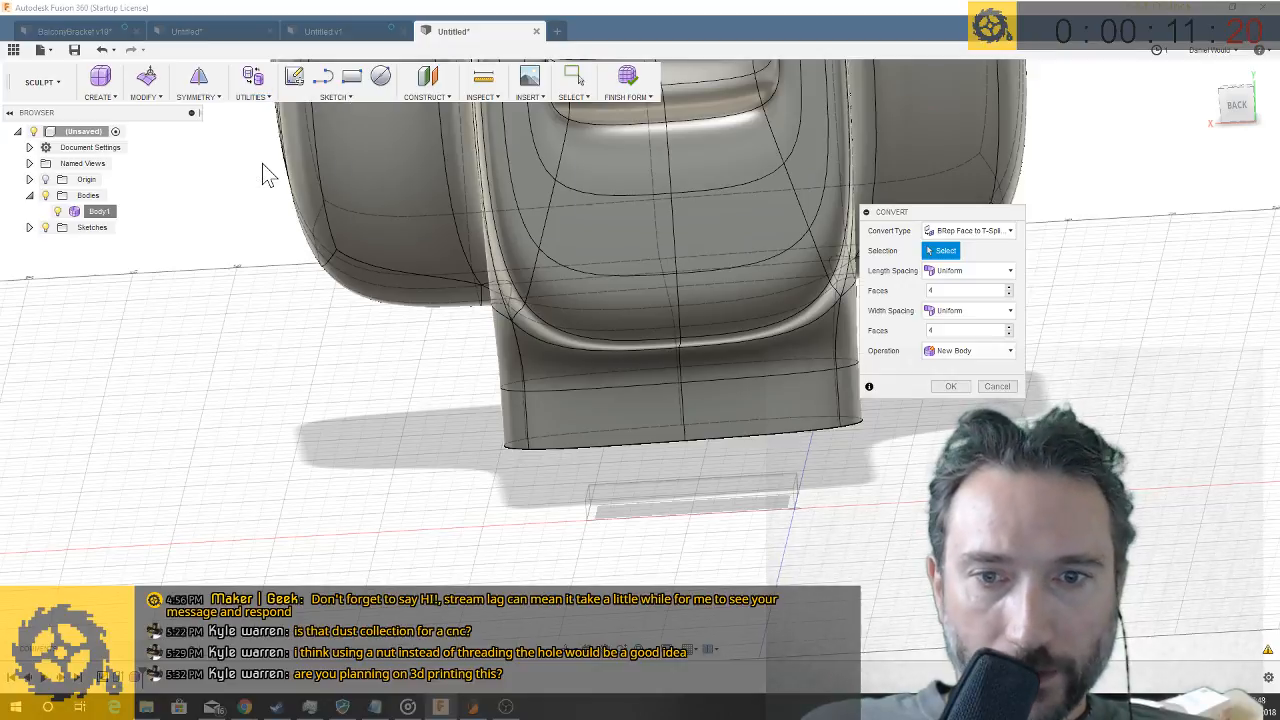
{"action": "left_click", "coordinate": [966, 231]}
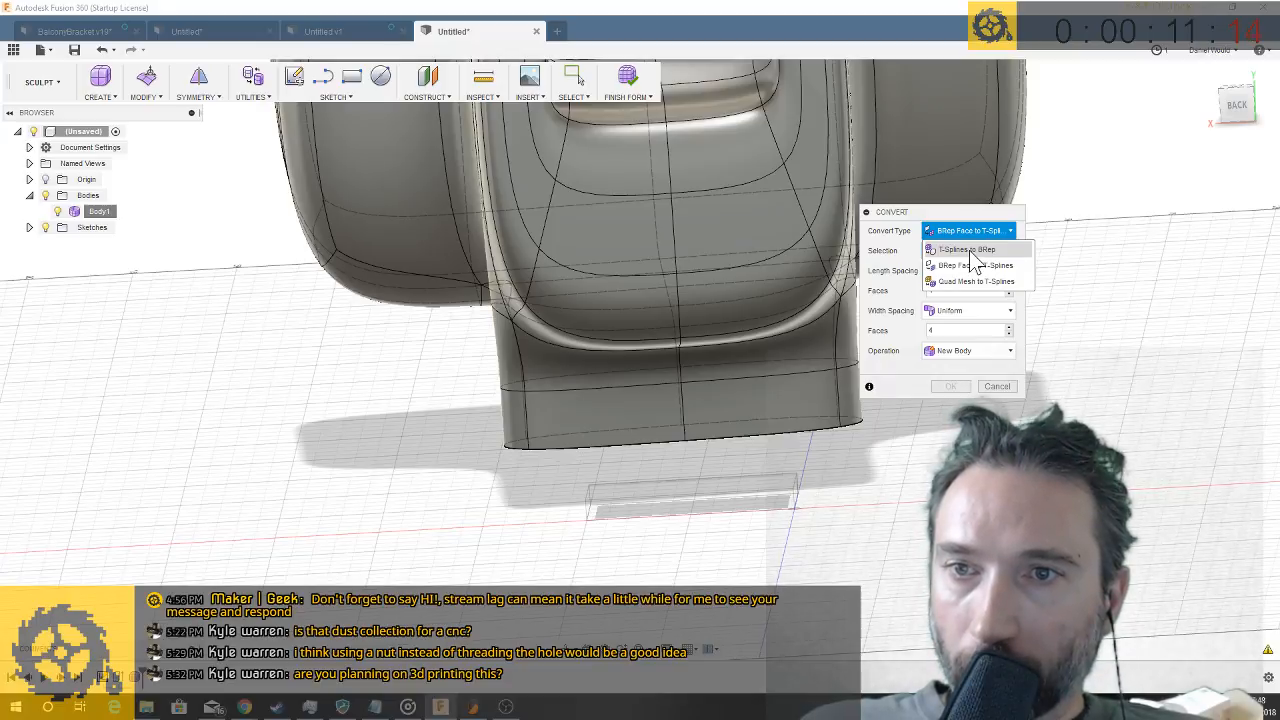
{"action": "left_click", "coordinate": [735, 490]}
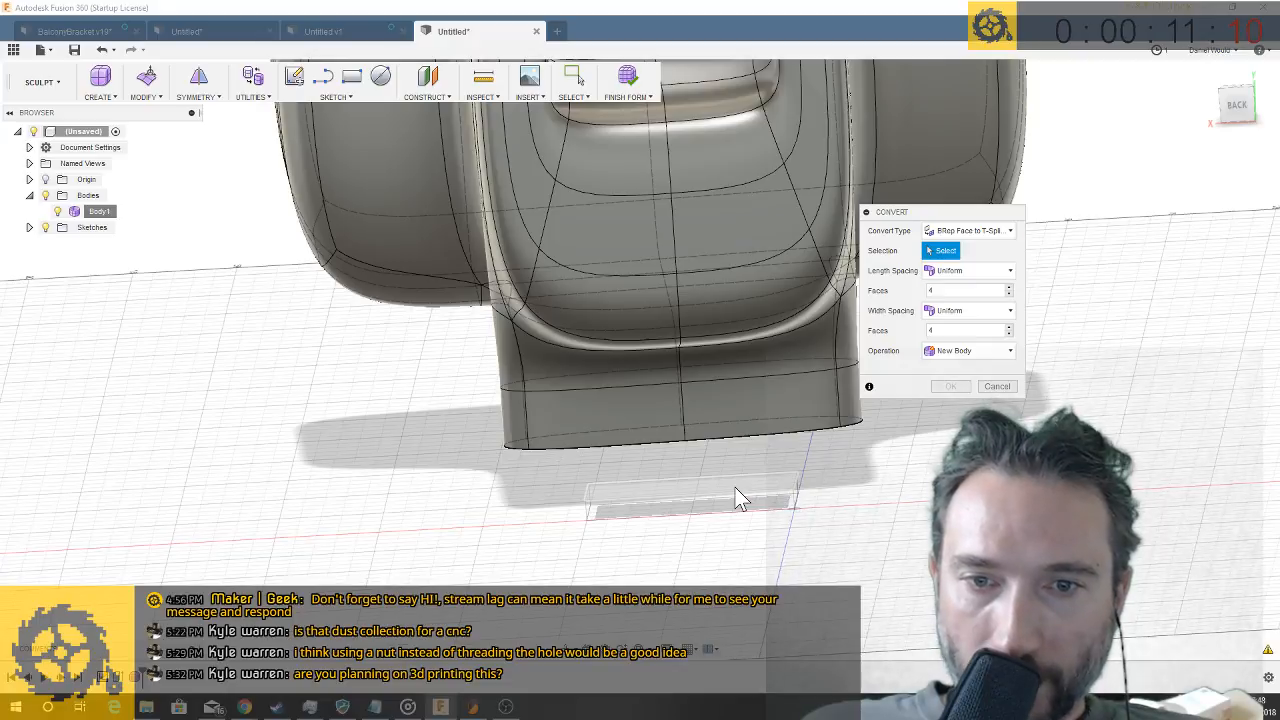
{"action": "left_click", "coordinate": [735, 490]}
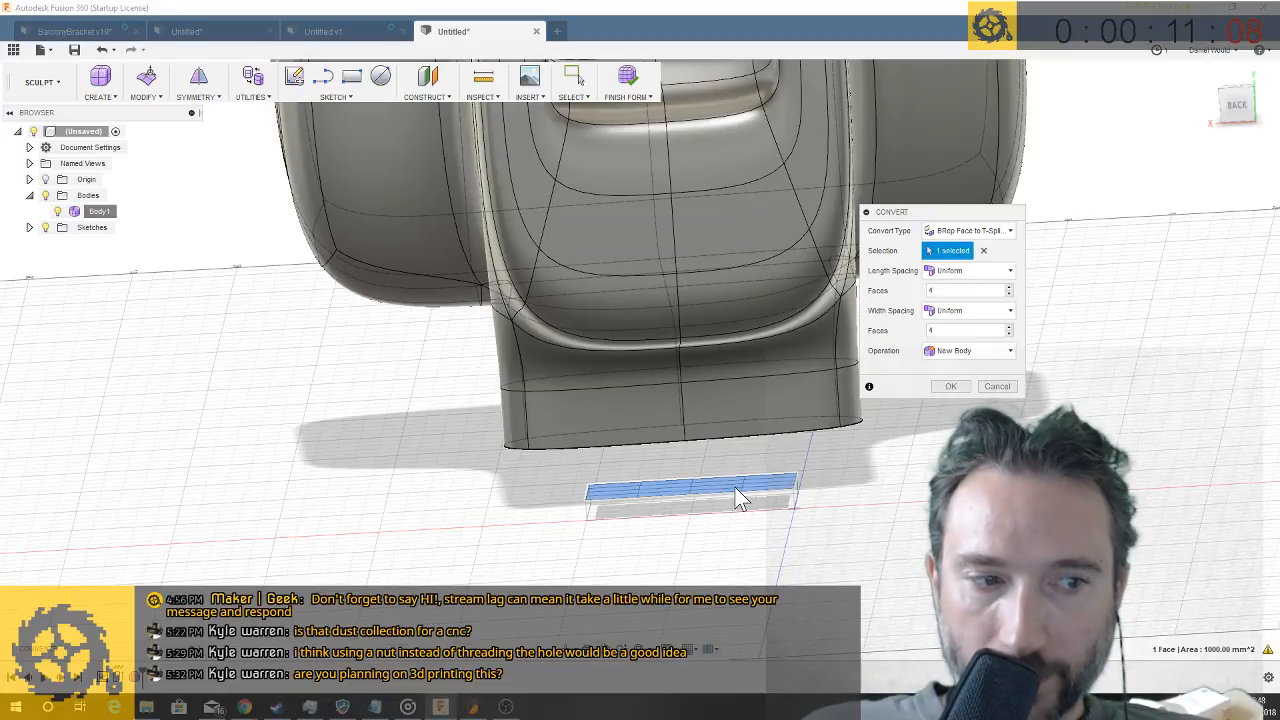
{"action": "left_click", "coordinate": [952, 386]}
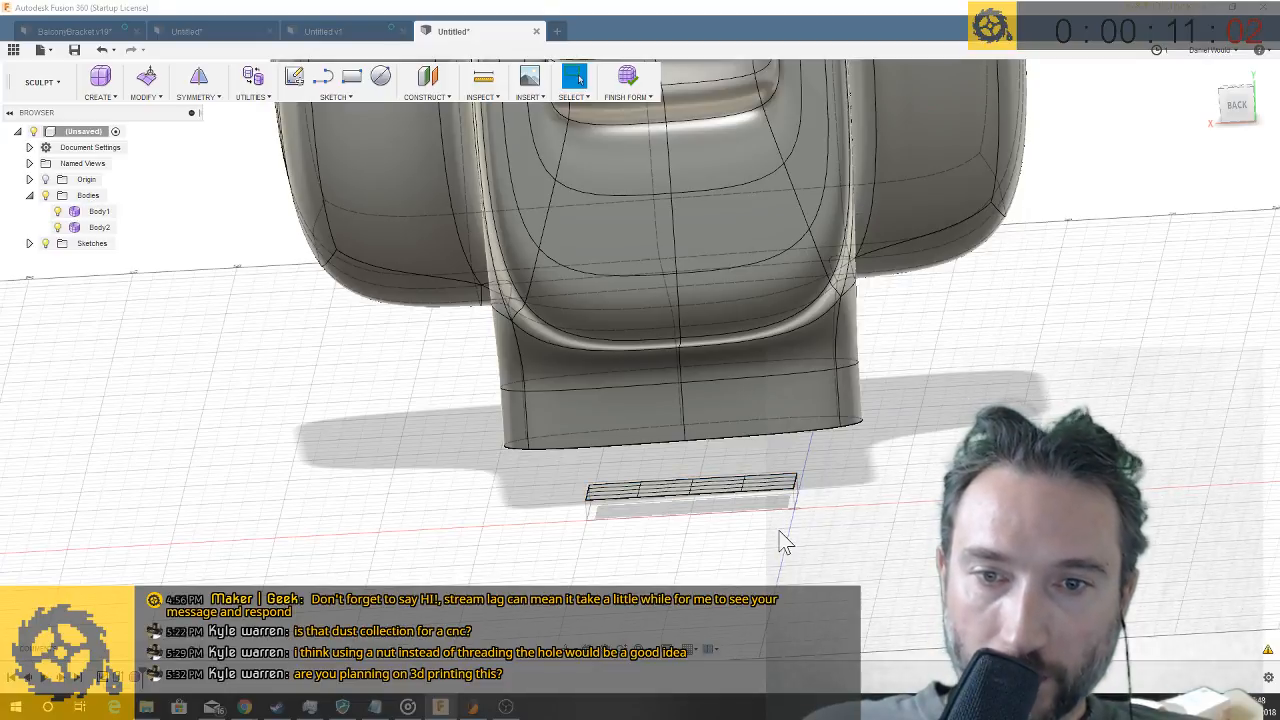
- Try deleting three middle faces of the converted T-Spline strip, and undo the deletion
{"action": "scroll", "coordinate": [701, 521], "scroll_direction": "up", "scroll_amount": 5}
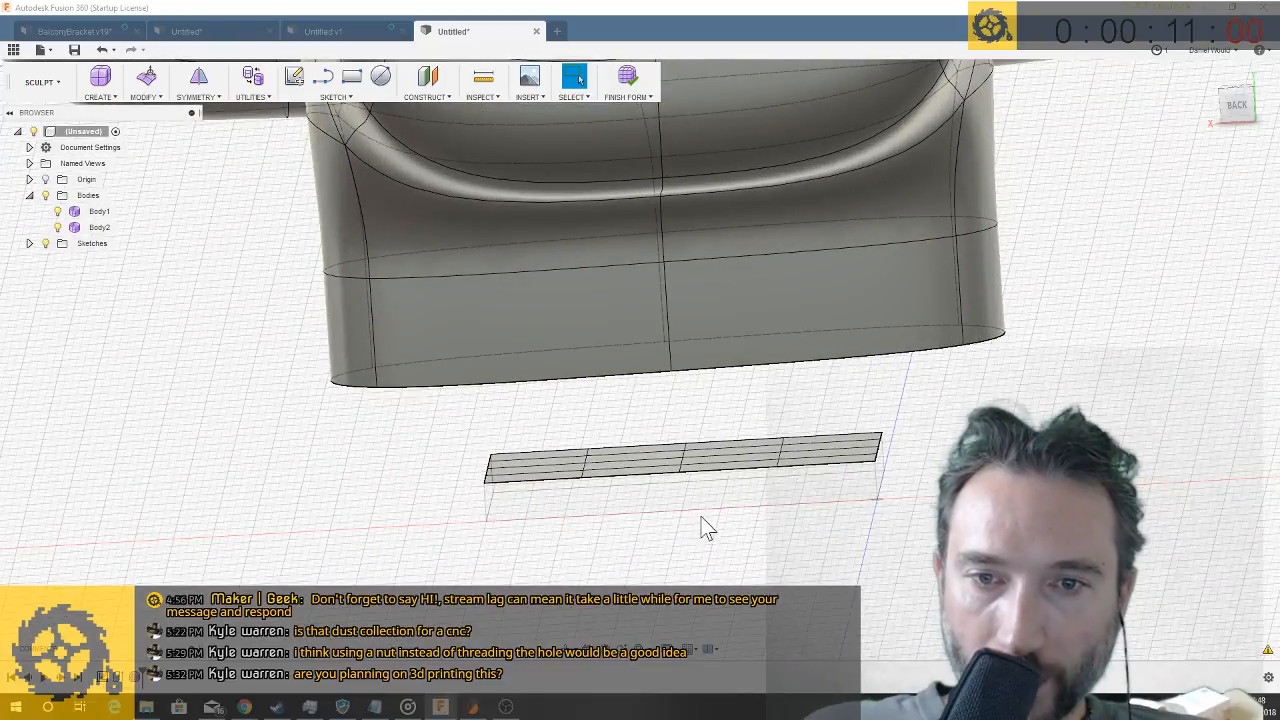
{"action": "left_click", "coordinate": [679, 458]}
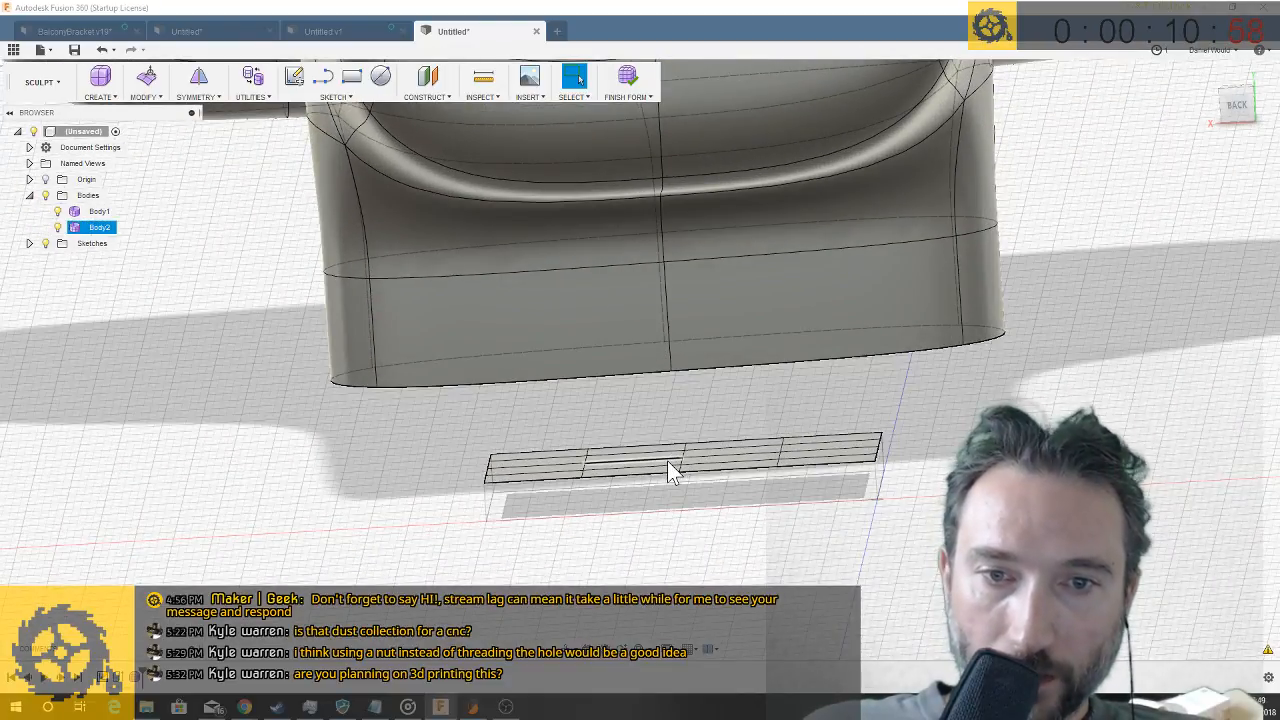
{"action": "scroll", "coordinate": [667, 460], "scroll_direction": "up", "scroll_amount": 2}
{"action": "scroll", "coordinate": [659, 450], "scroll_direction": "up", "scroll_amount": 2}
{"action": "left_click", "coordinate": [655, 454]}
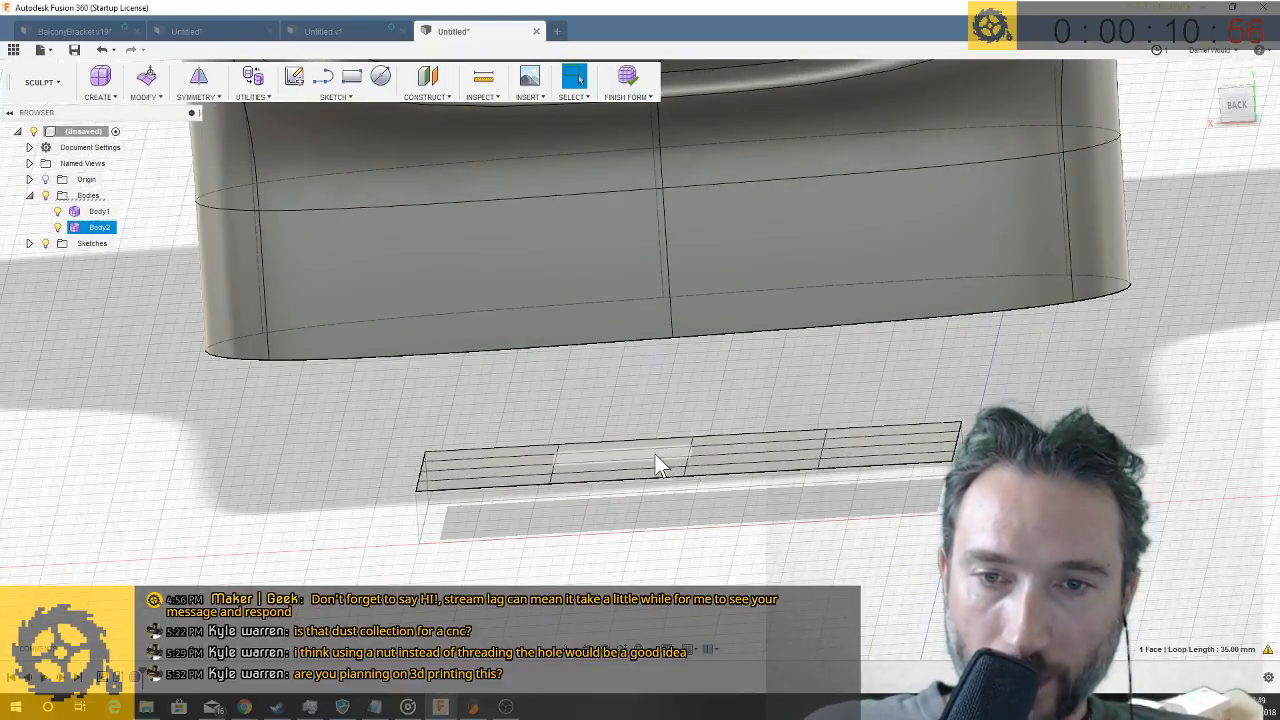
{"action": "left_click", "coordinate": [734, 450], "text": "shift"}
{"action": "left_click", "coordinate": [651, 464], "text": "shift"}
{"action": "scroll", "coordinate": [719, 462], "scroll_direction": "up", "scroll_amount": 2}
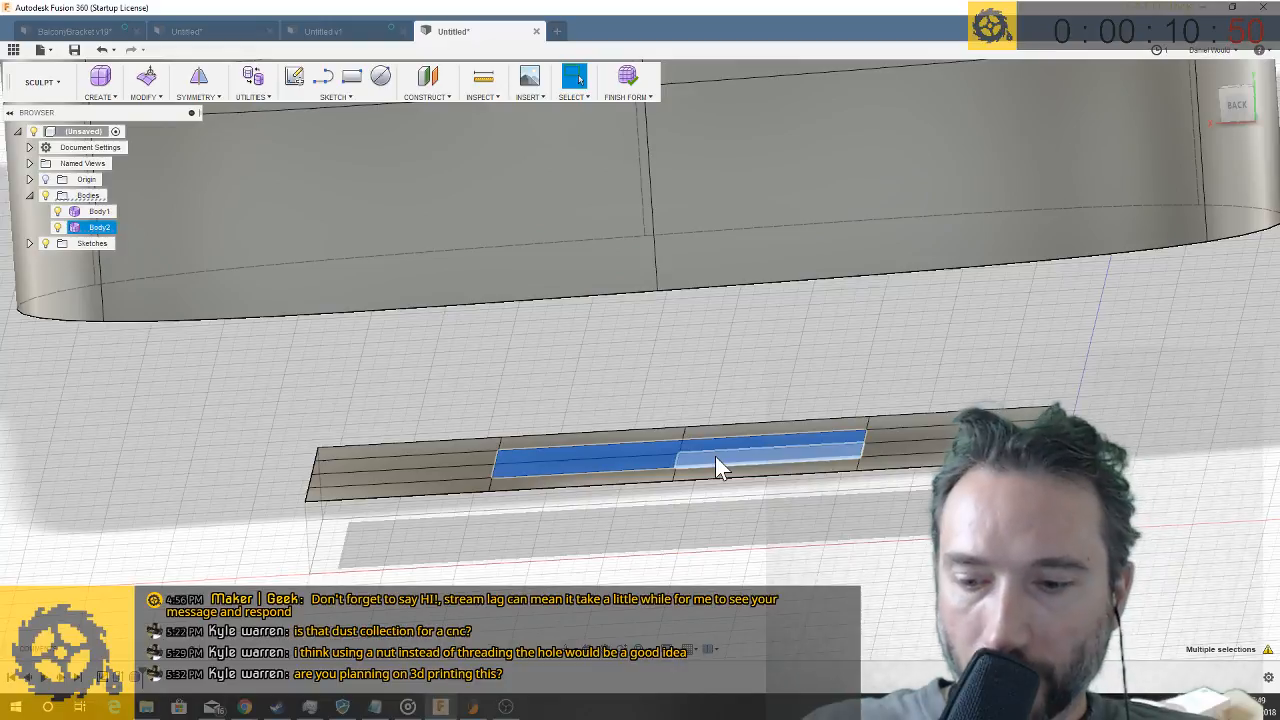
{"action": "key", "text": "Delete"}
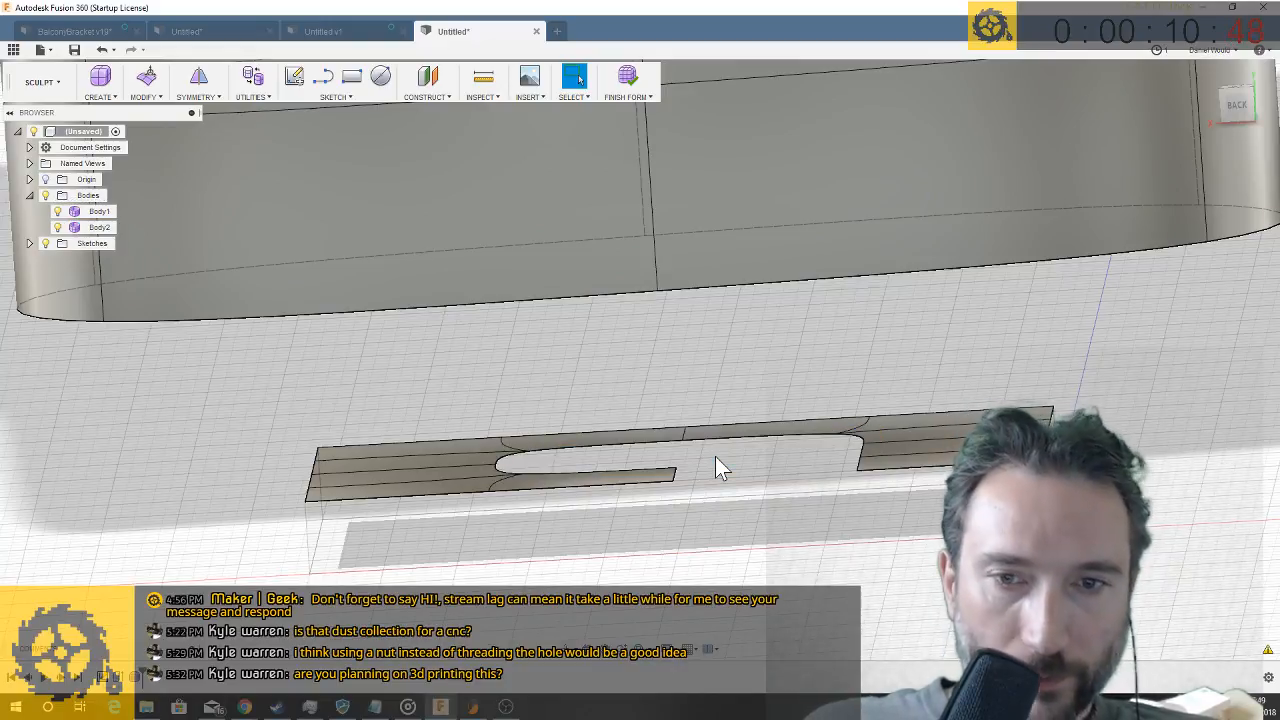
{"action": "key", "text": "ctrl+z"}
- Delete the four middle faces of the converted T-Spline strip to make a central opening
{"action": "left_click", "coordinate": [706, 460]}
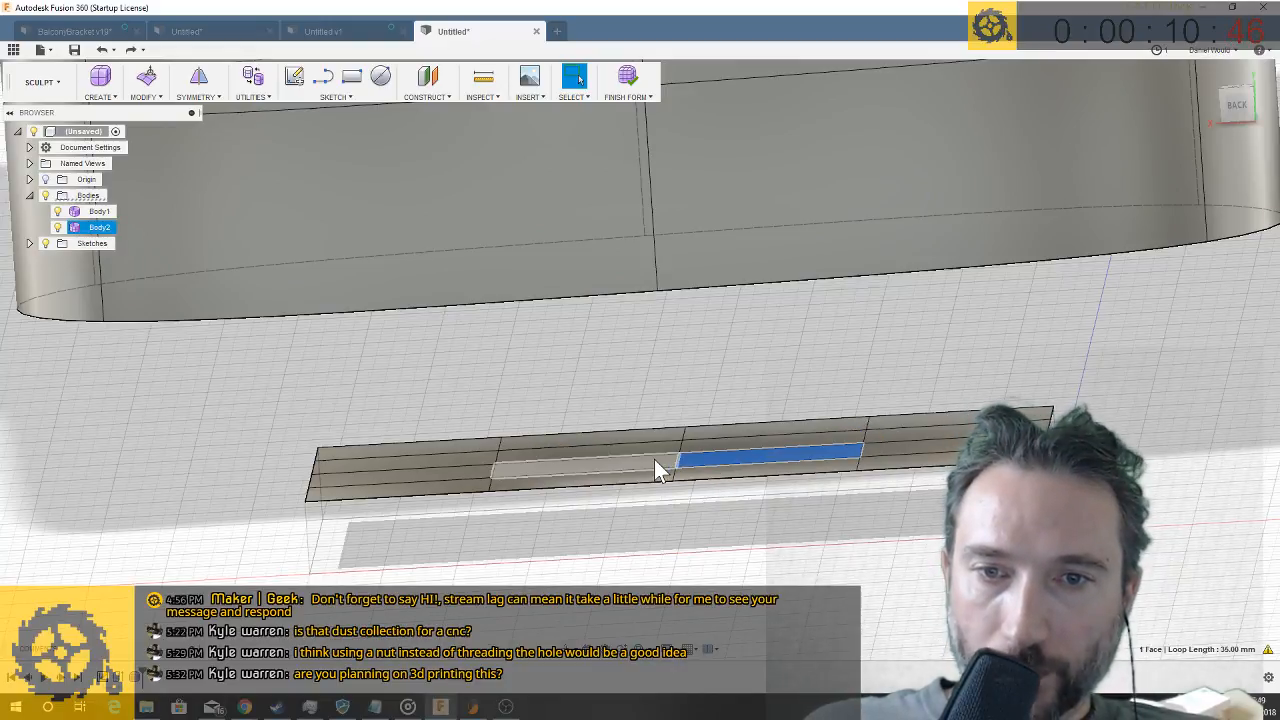
{"action": "left_click", "coordinate": [654, 459], "text": "shift"}
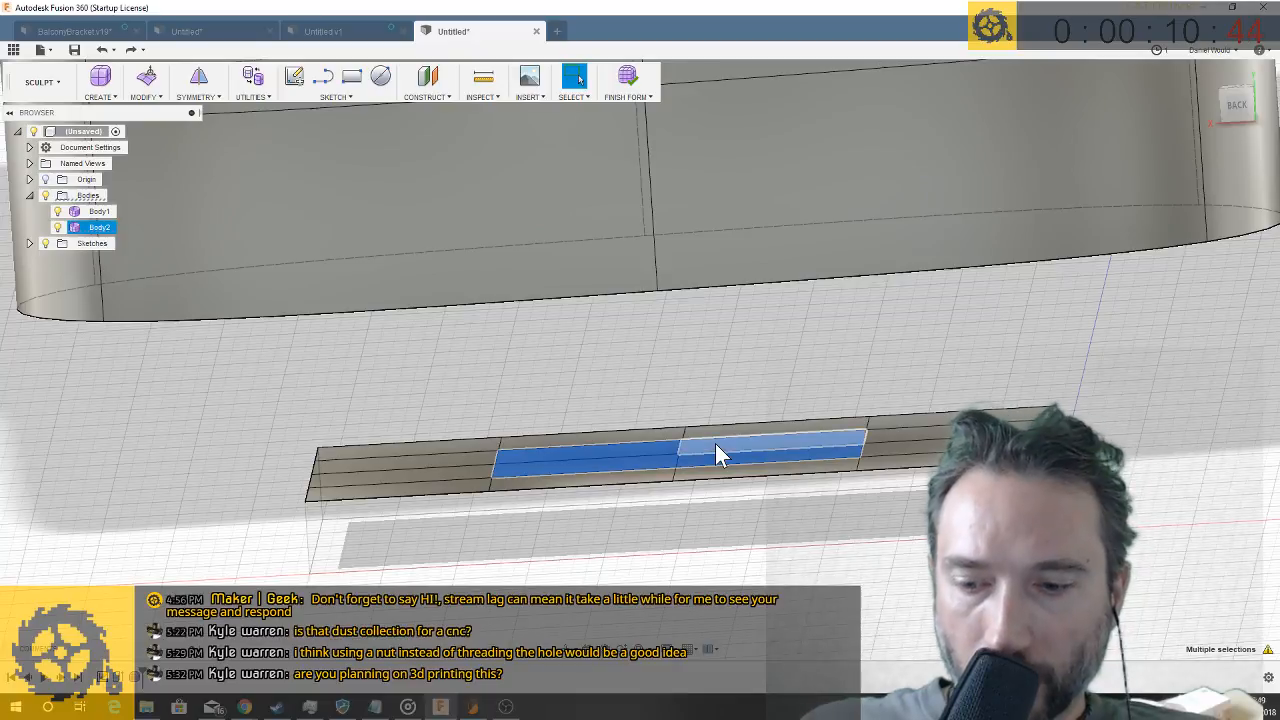
{"action": "key", "text": "Delete"}
- Raise the edge loop of the strip's central opening 1 mm, and extrude it up to 4 mm to form a short collar
{"action": "double_click", "coordinate": [700, 441]}
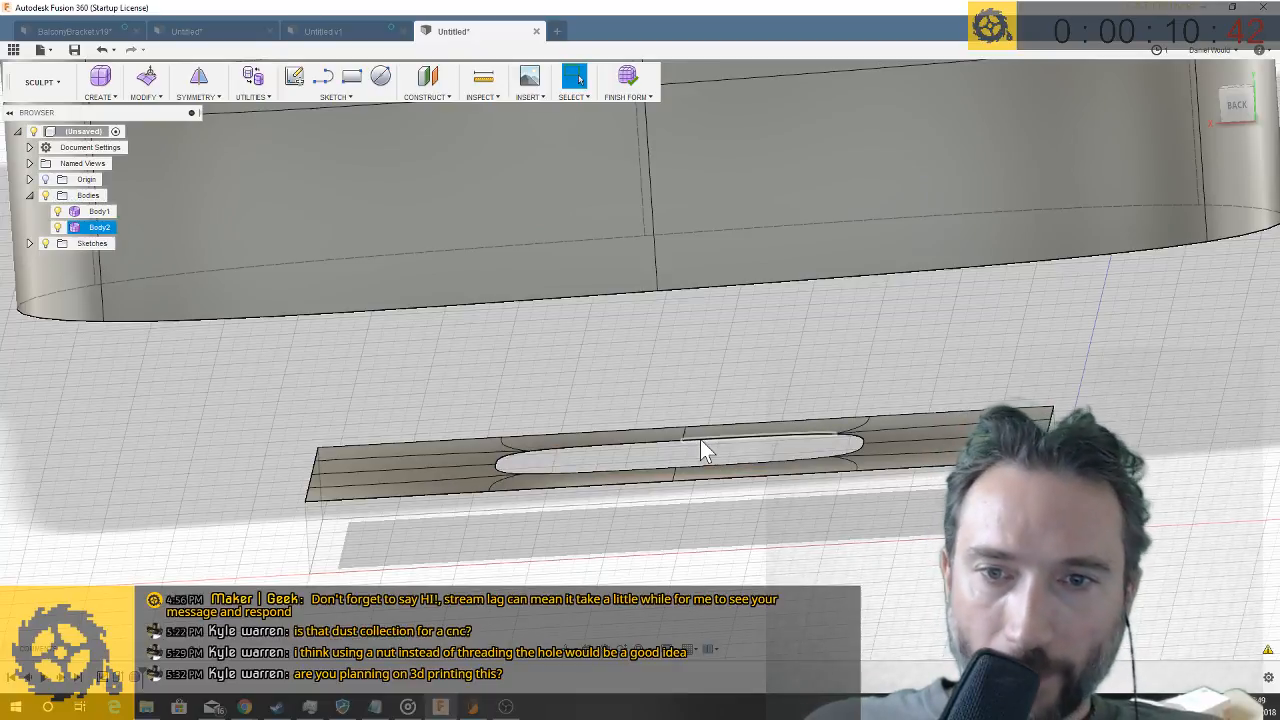
{"action": "right_click", "coordinate": [700, 440]}
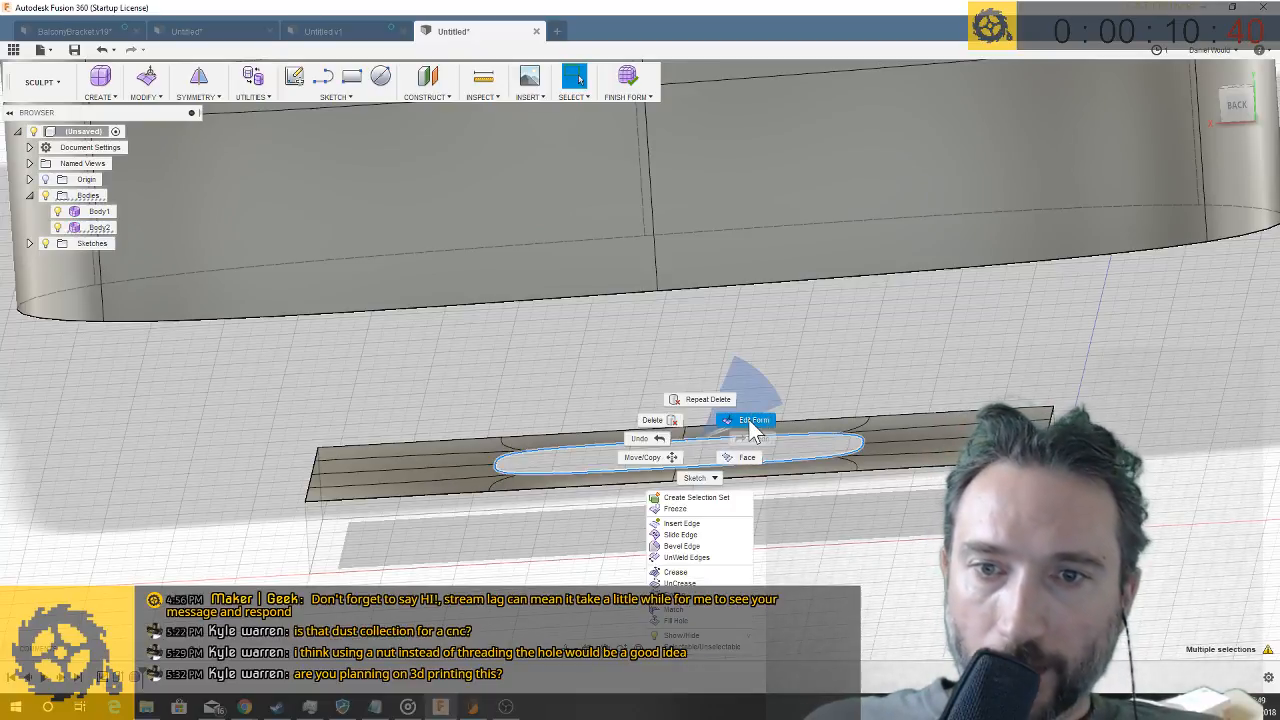
{"action": "left_click", "coordinate": [752, 421]}
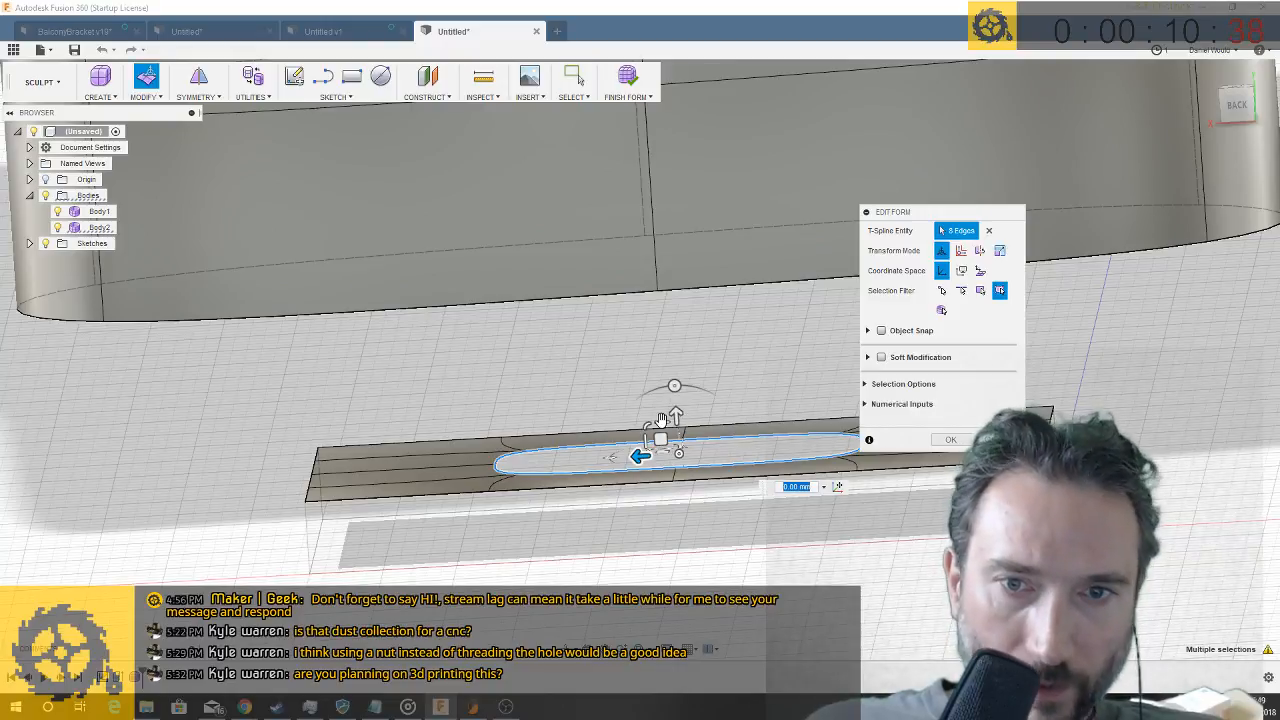
{"action": "left_click_drag", "start_coordinate": [676, 414], "coordinate": [675, 401]}
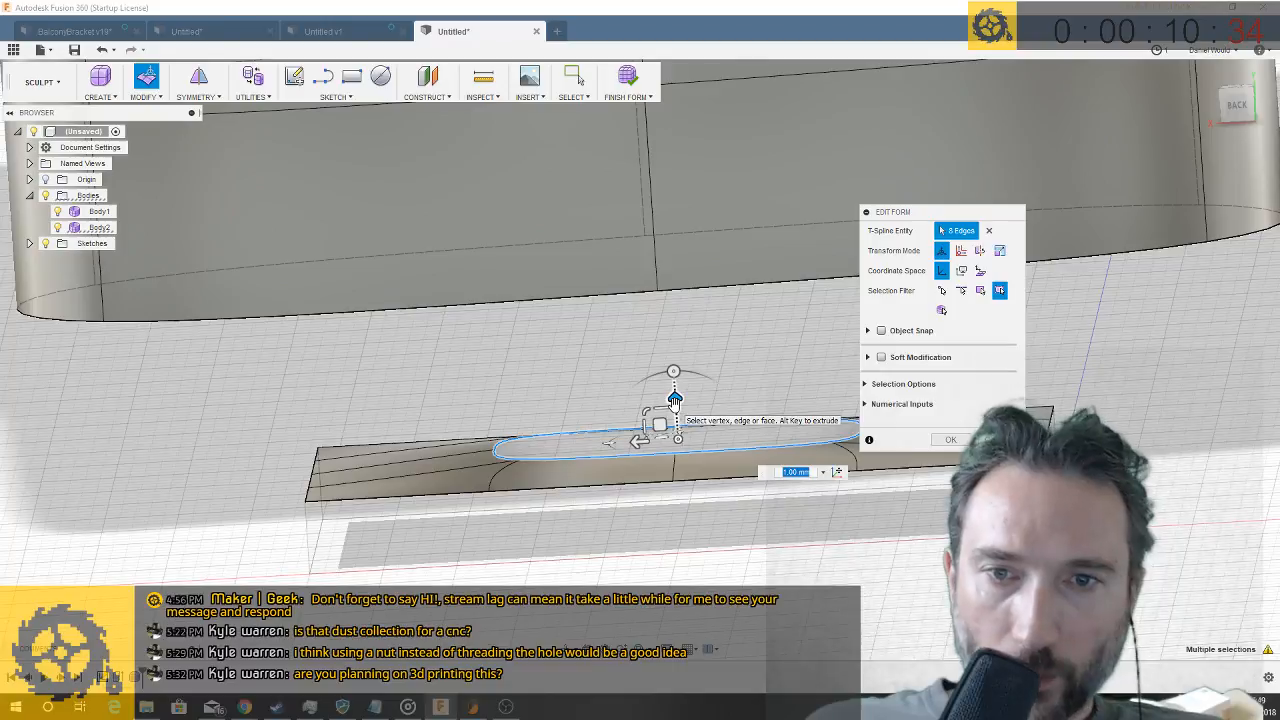
{"action": "left_click_drag", "start_coordinate": [675, 400], "coordinate": [675, 398]}
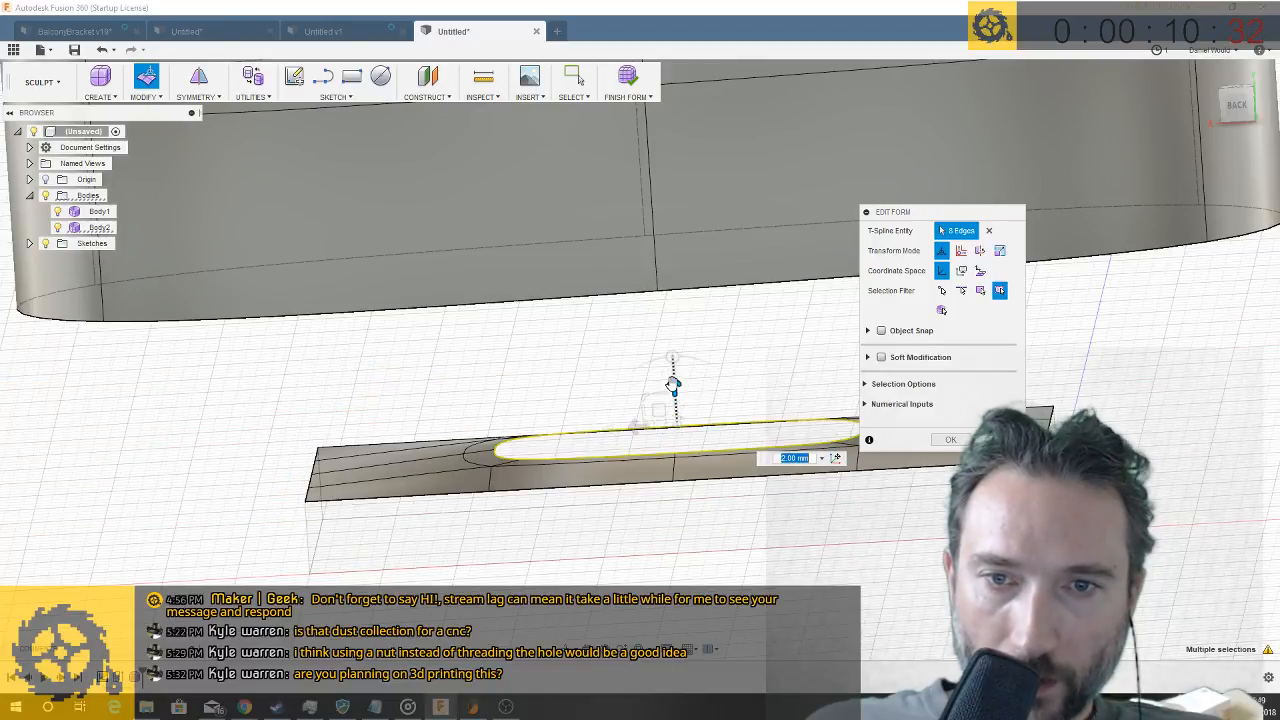
{"action": "left_click_drag", "start_coordinate": [675, 380], "coordinate": [674, 362]}
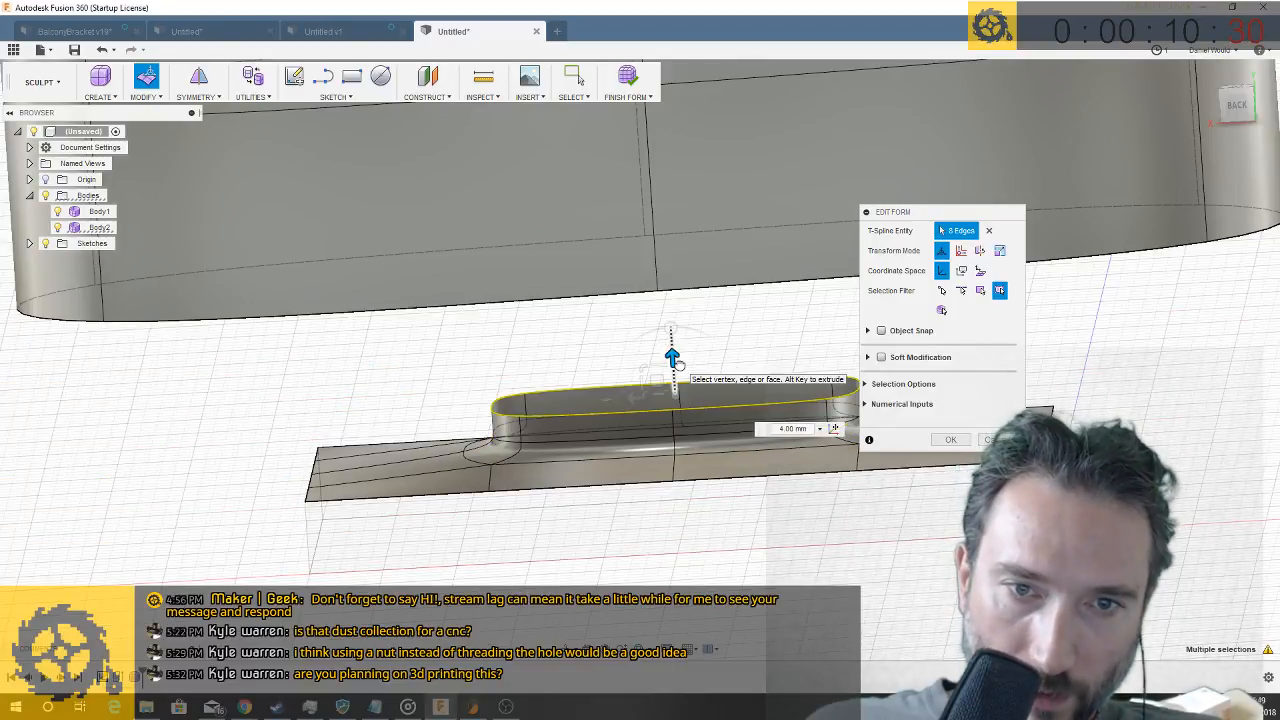
{"action": "key", "text": "Return"}
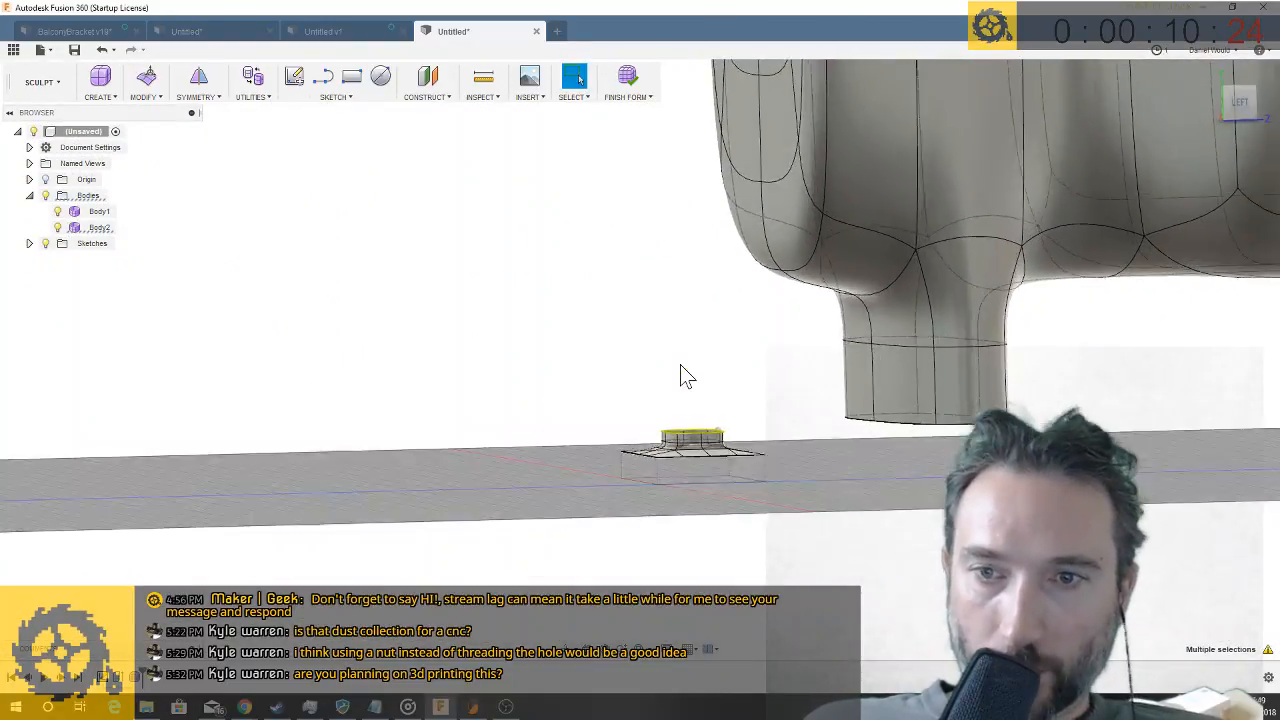
- Move the large spouted body -40 mm along Z so its spout sits over the collar
{"action": "right_click", "coordinate": [100, 214]}
{"action": "left_click", "coordinate": [118, 226]}
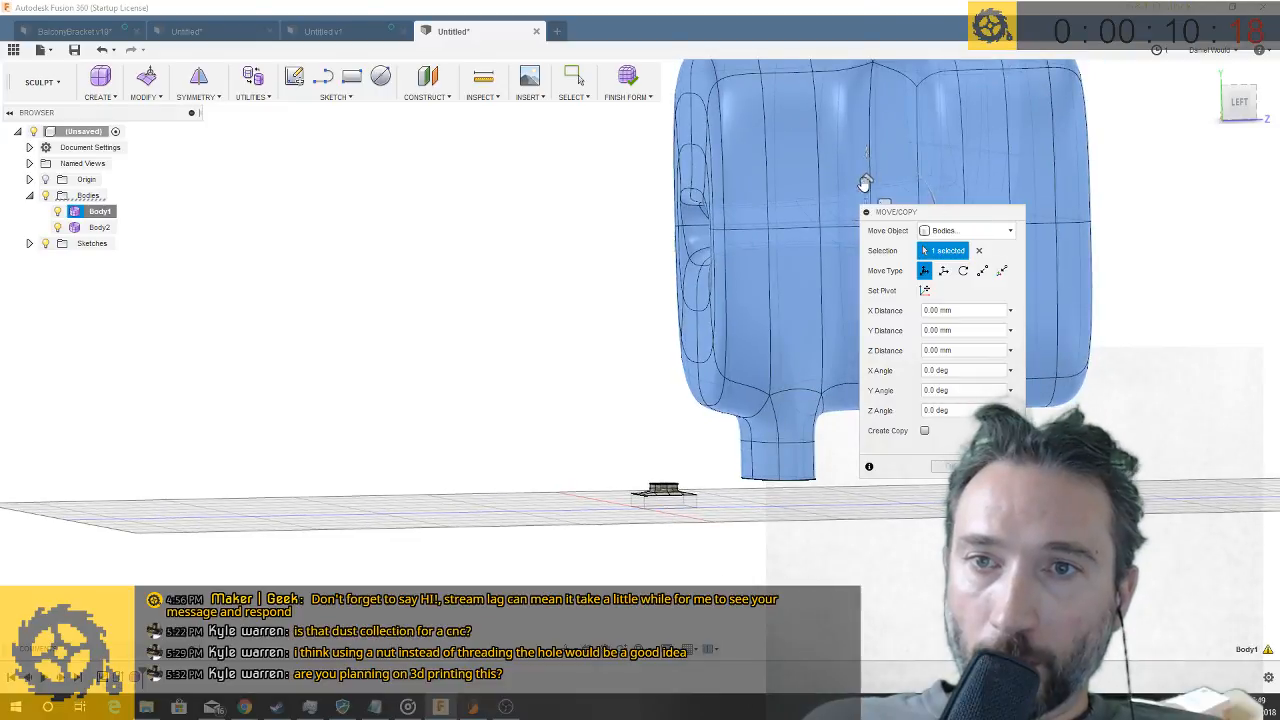
{"action": "left_click_drag", "start_coordinate": [865, 184], "coordinate": [811, 180]}
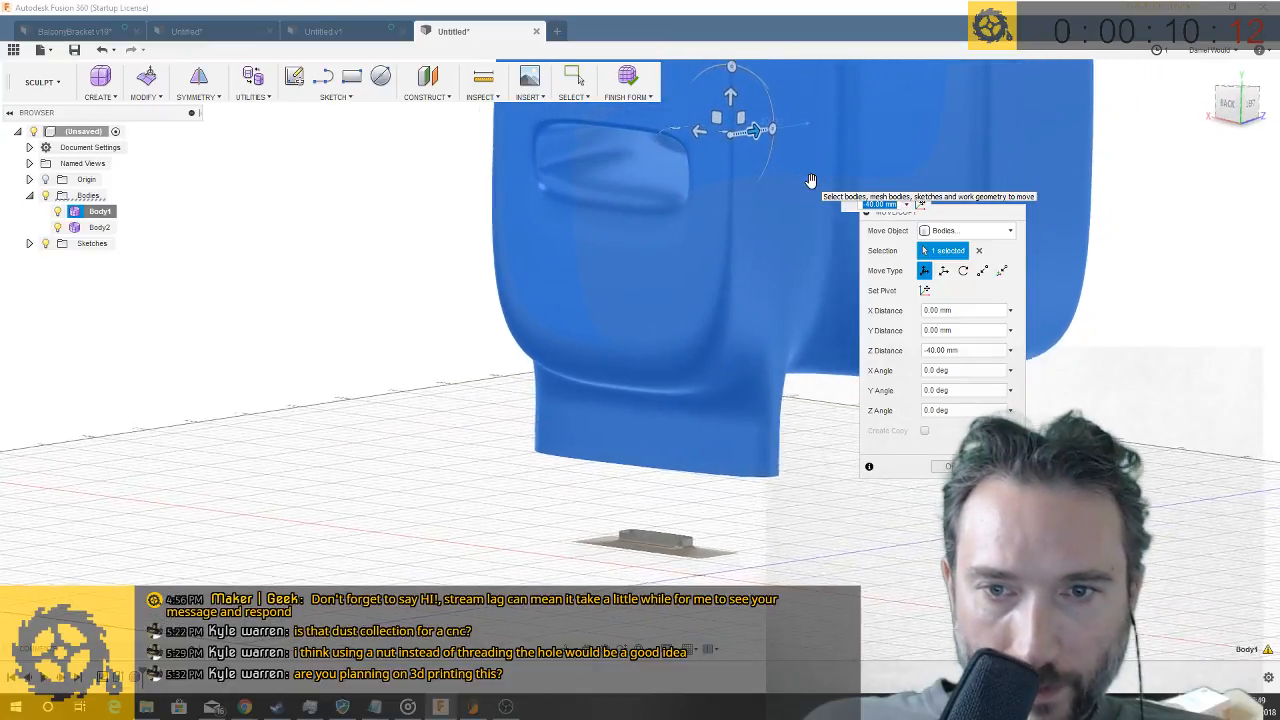
{"action": "key", "text": "Return"}
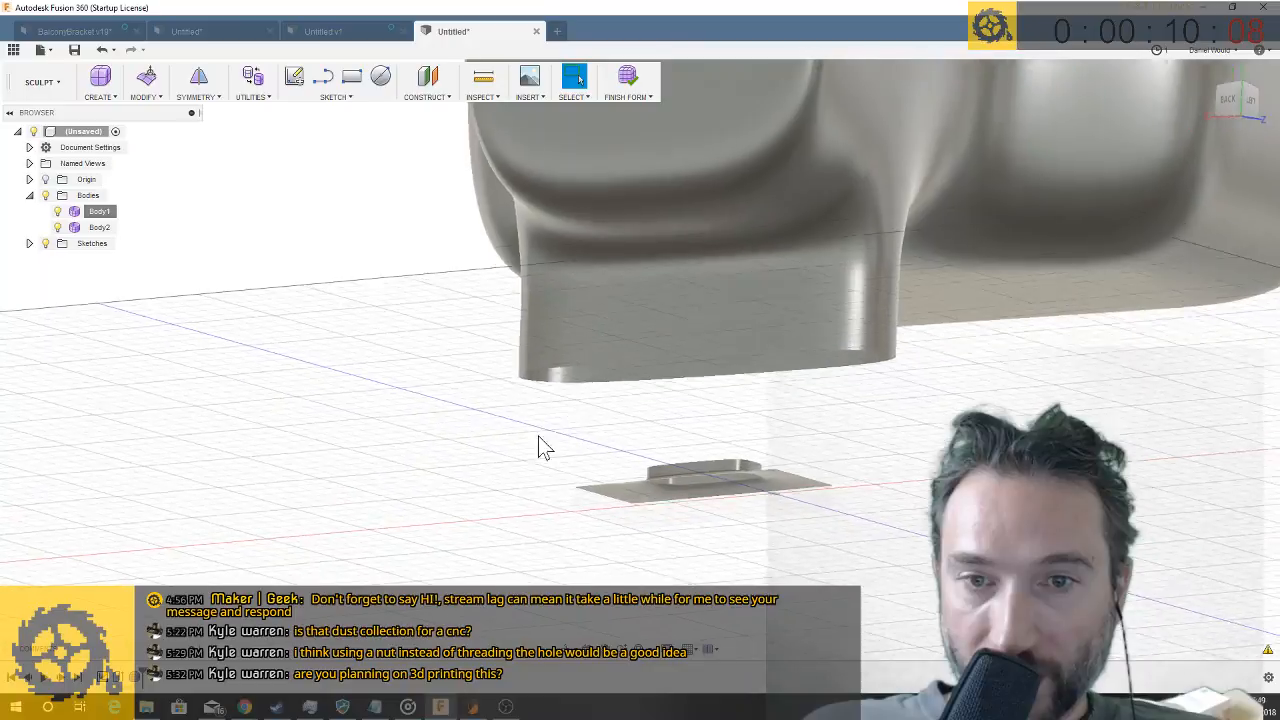
{"action": "left_click", "coordinate": [157, 97]}
{"action": "left_click", "coordinate": [163, 206]}
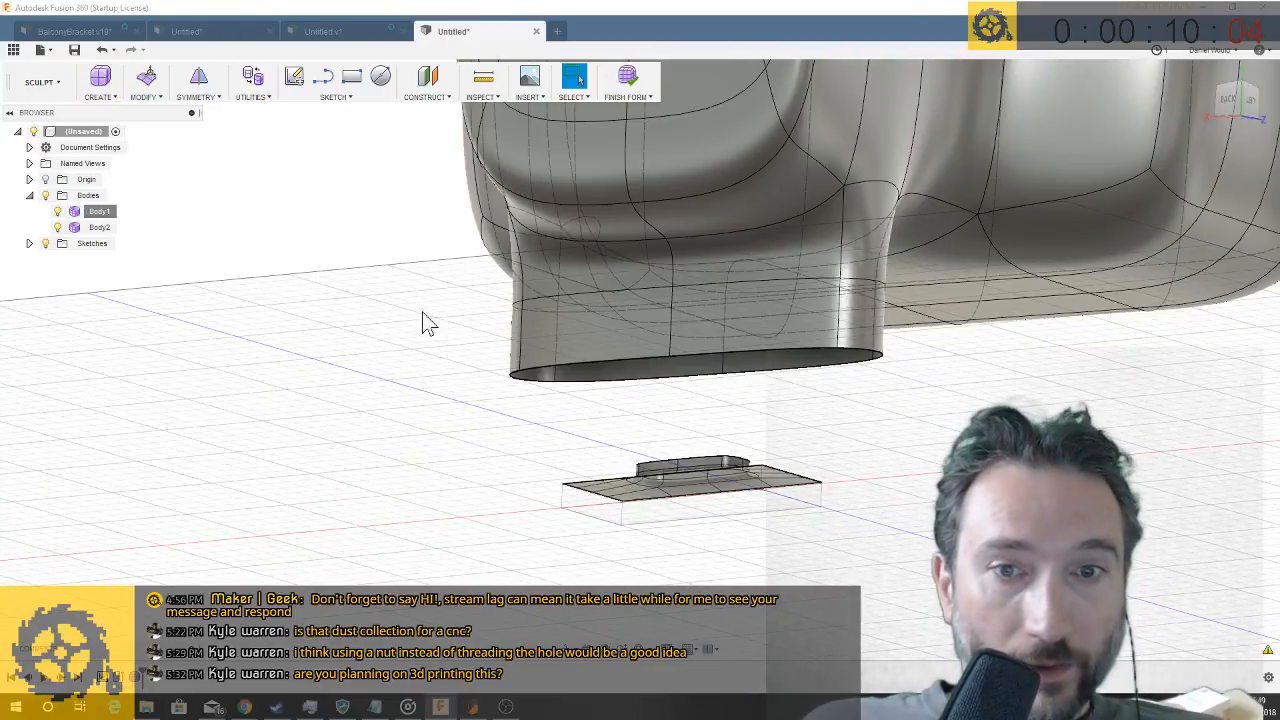
{"action": "left_click", "coordinate": [656, 360]}
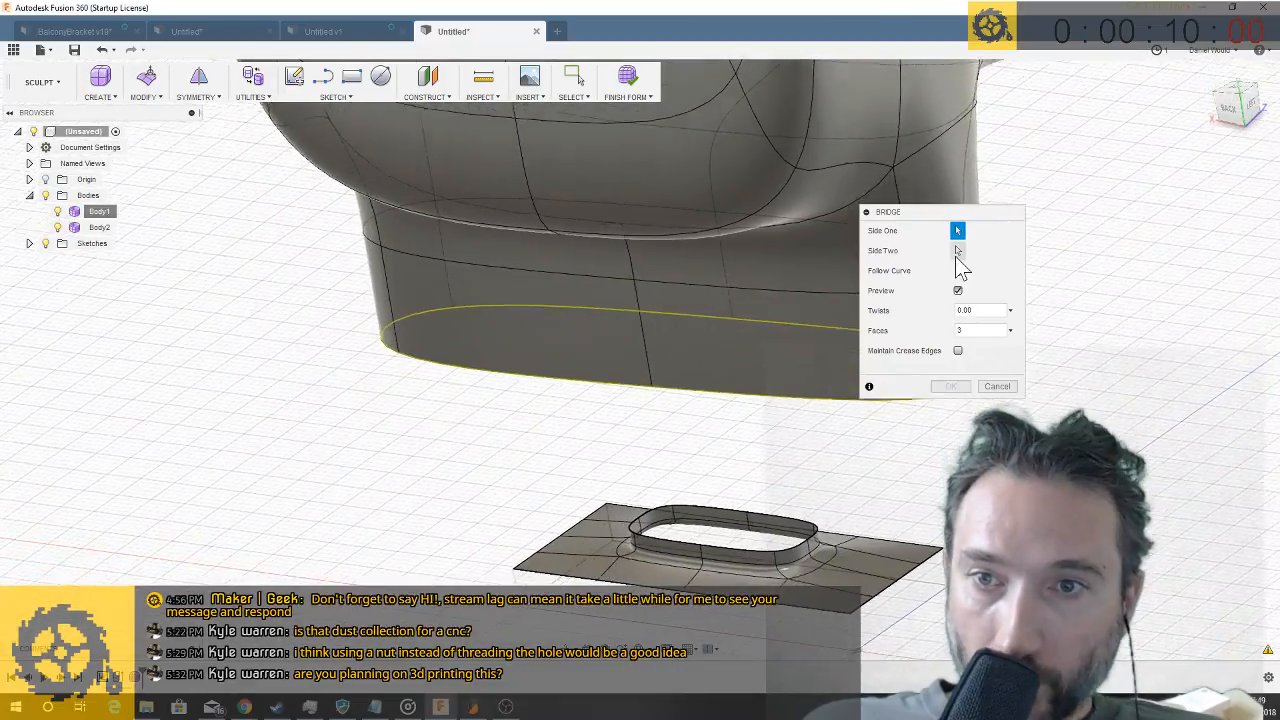
{"action": "left_click", "coordinate": [958, 250]}
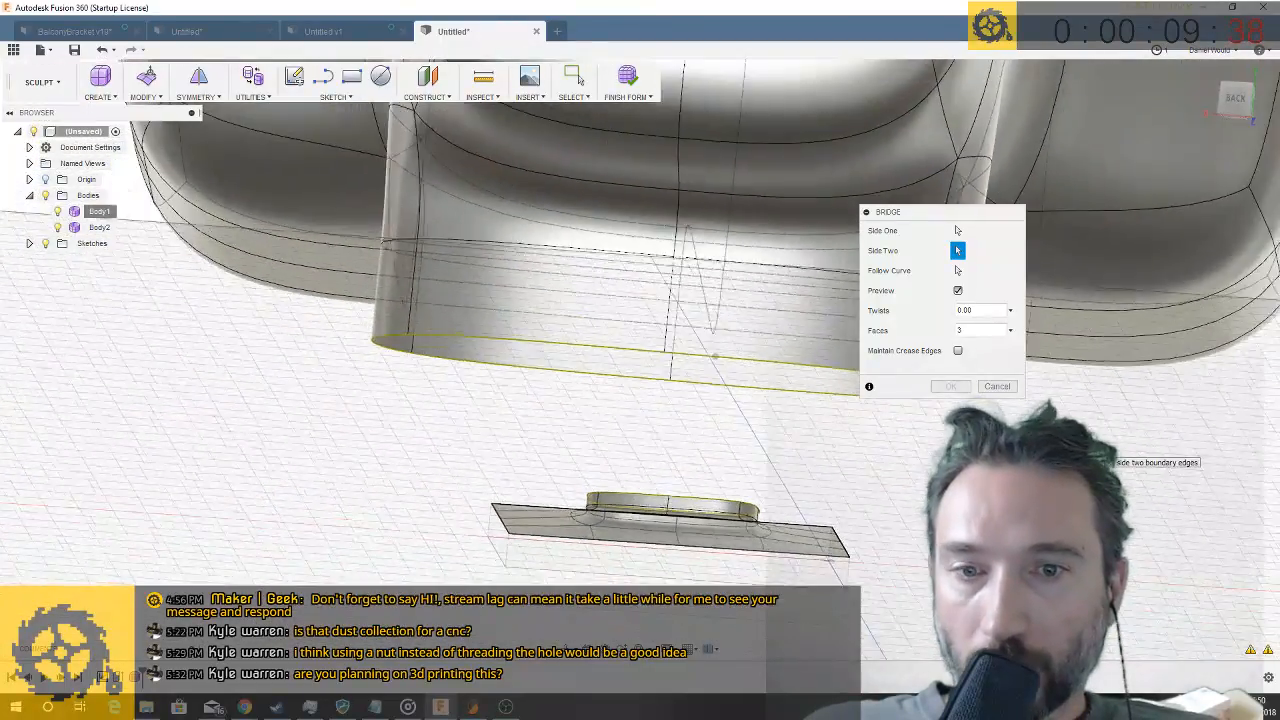
{"action": "left_click", "coordinate": [996, 386]}
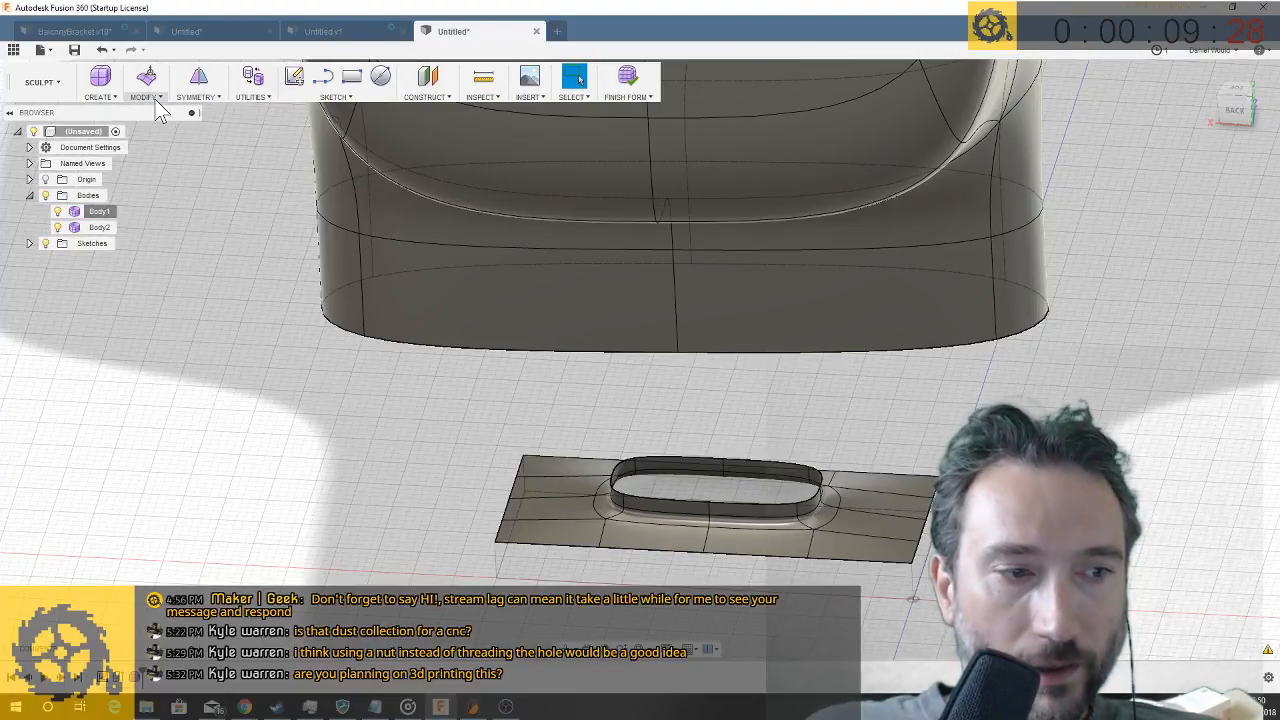
- Insert a simple single edge beside the vertical edge on one narrow end of the spout, at insert location -0.5
{"action": "left_click", "coordinate": [158, 100]}
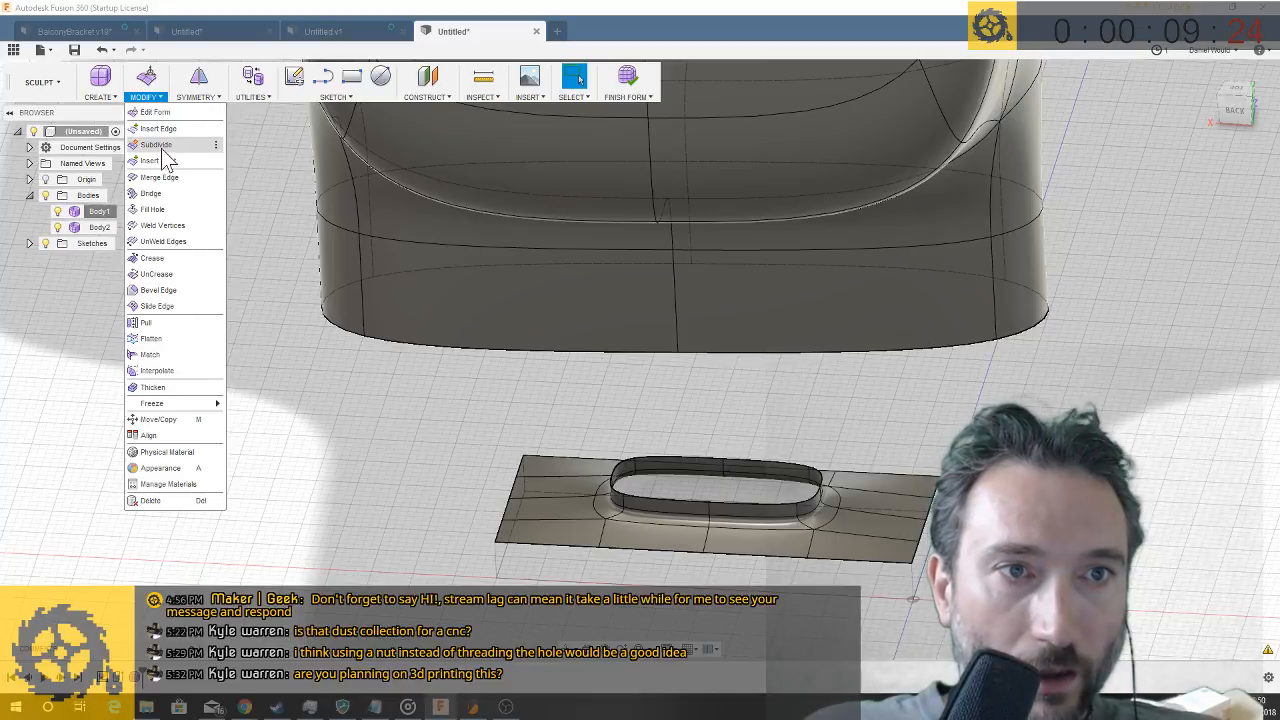
{"action": "left_click", "coordinate": [160, 129]}
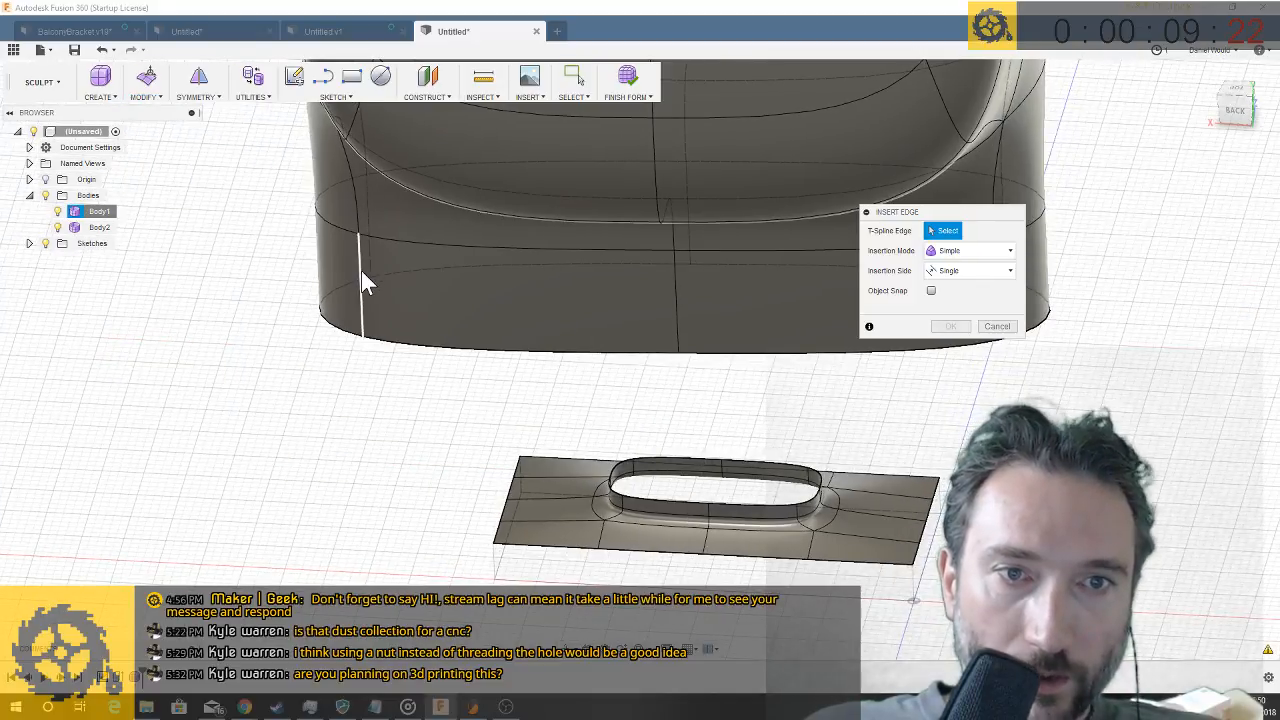
{"action": "left_click", "coordinate": [362, 274]}
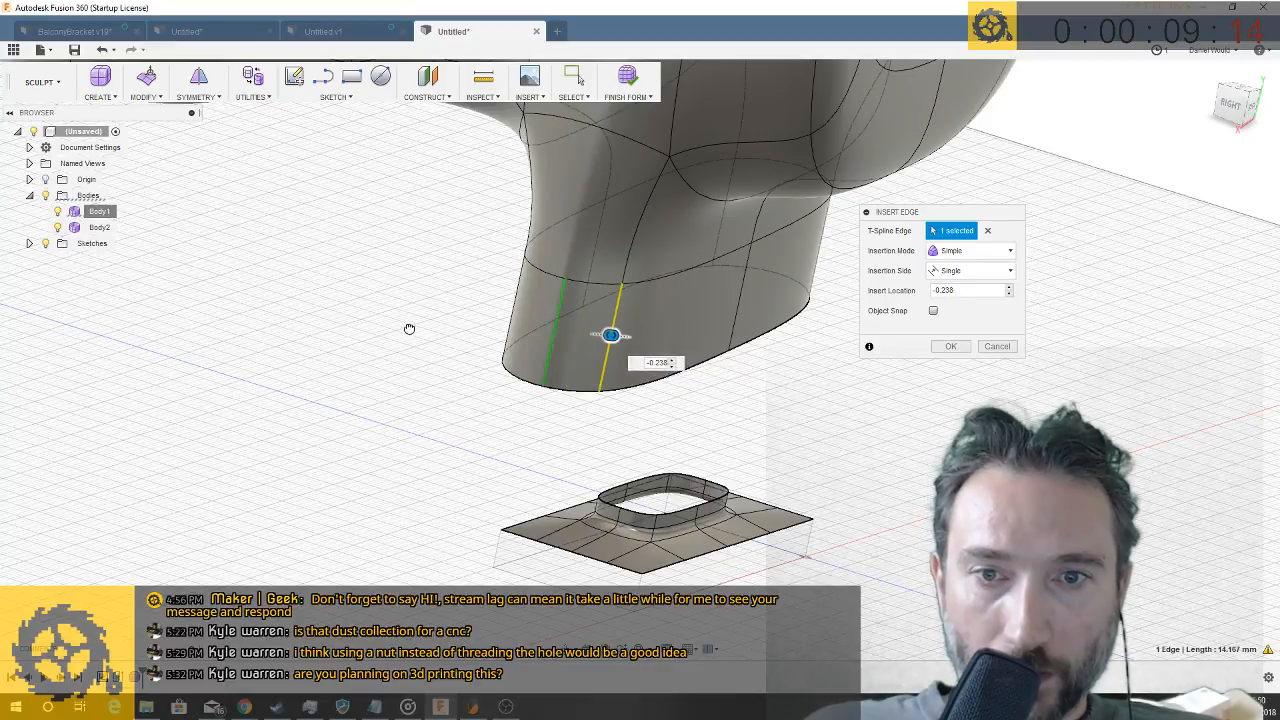
{"action": "left_click_drag", "start_coordinate": [394, 328], "coordinate": [398, 326]}
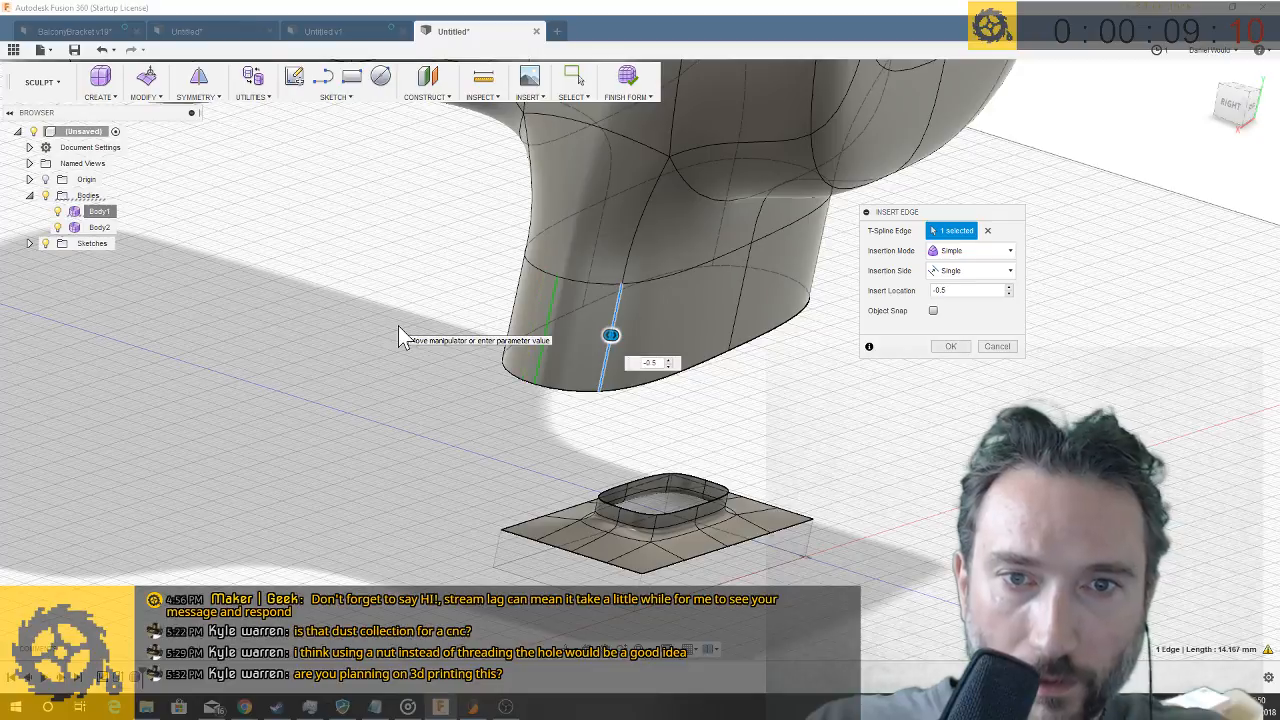
{"action": "middle_click_drag", "start_coordinate": [464, 334], "coordinate": [471, 332], "text": "shift"}
{"action": "key", "text": "Return"}
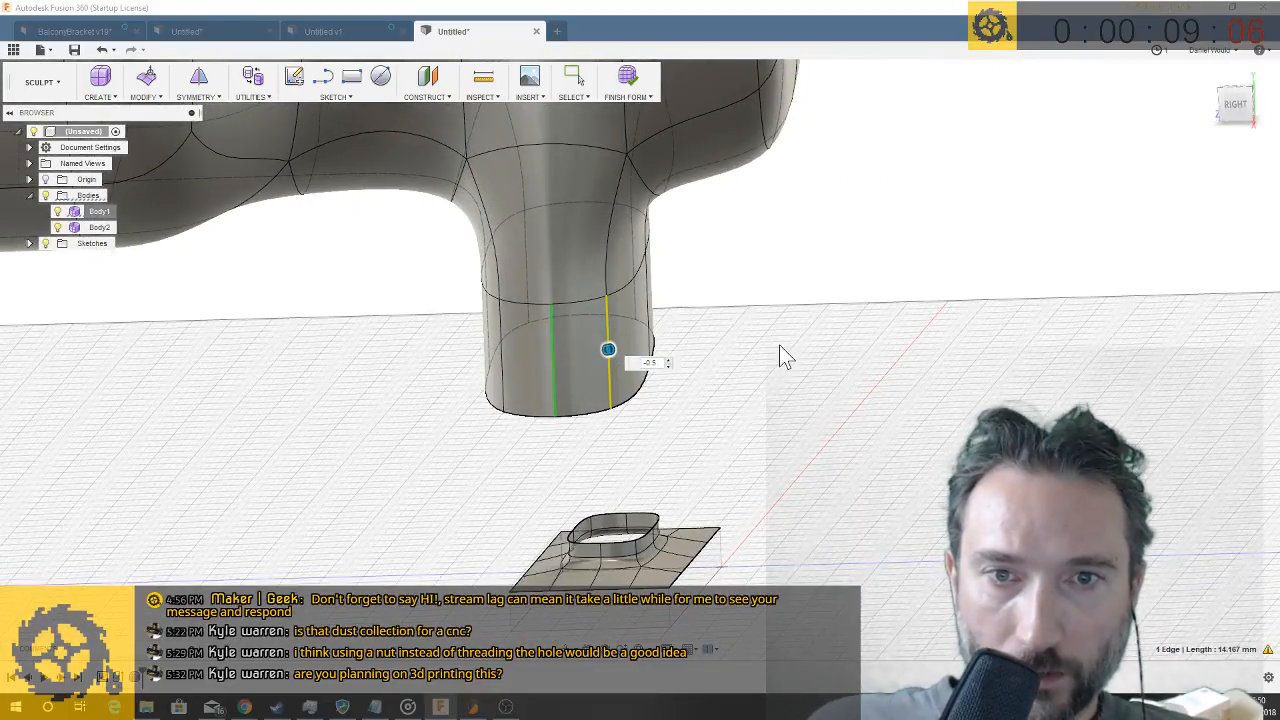
- Insert a matching vertical edge on the opposite narrow end of the spout, offset from its existing edge towards the middle
{"action": "middle_click_drag", "start_coordinate": [557, 362], "coordinate": [690, 422], "text": "shift"}
{"action": "left_click", "coordinate": [694, 427]}
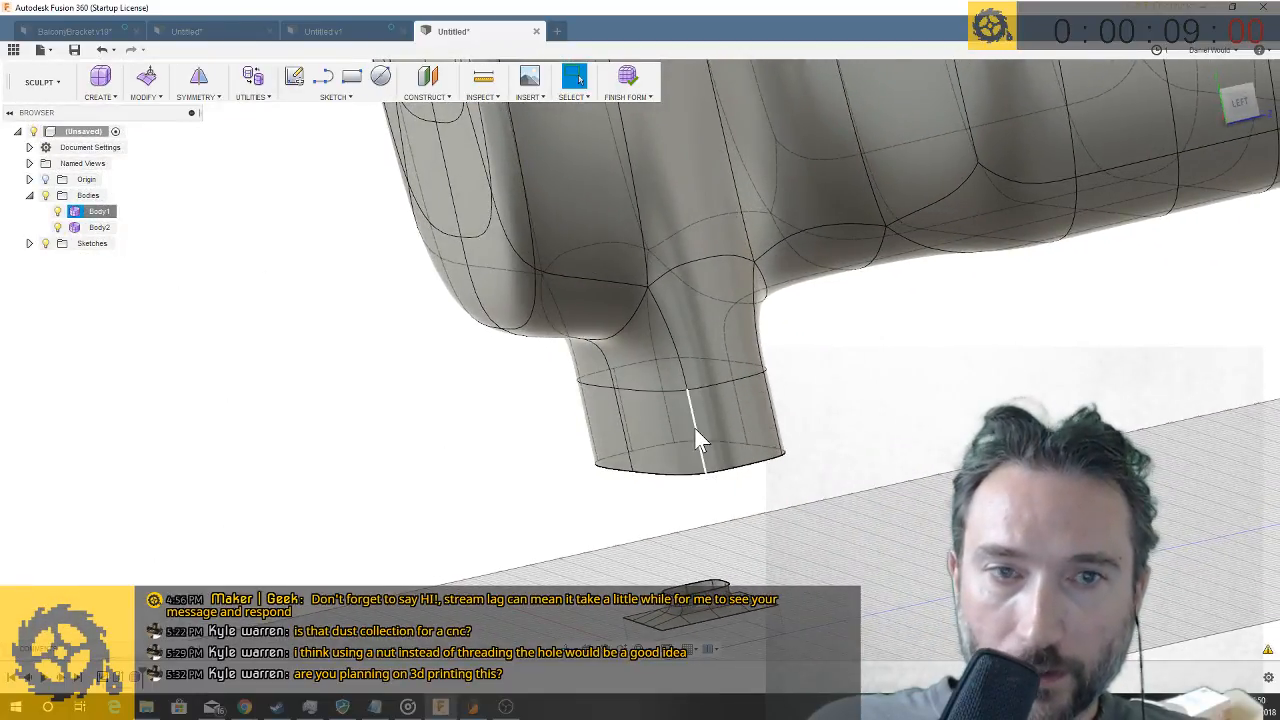
{"action": "right_click", "coordinate": [694, 427]}
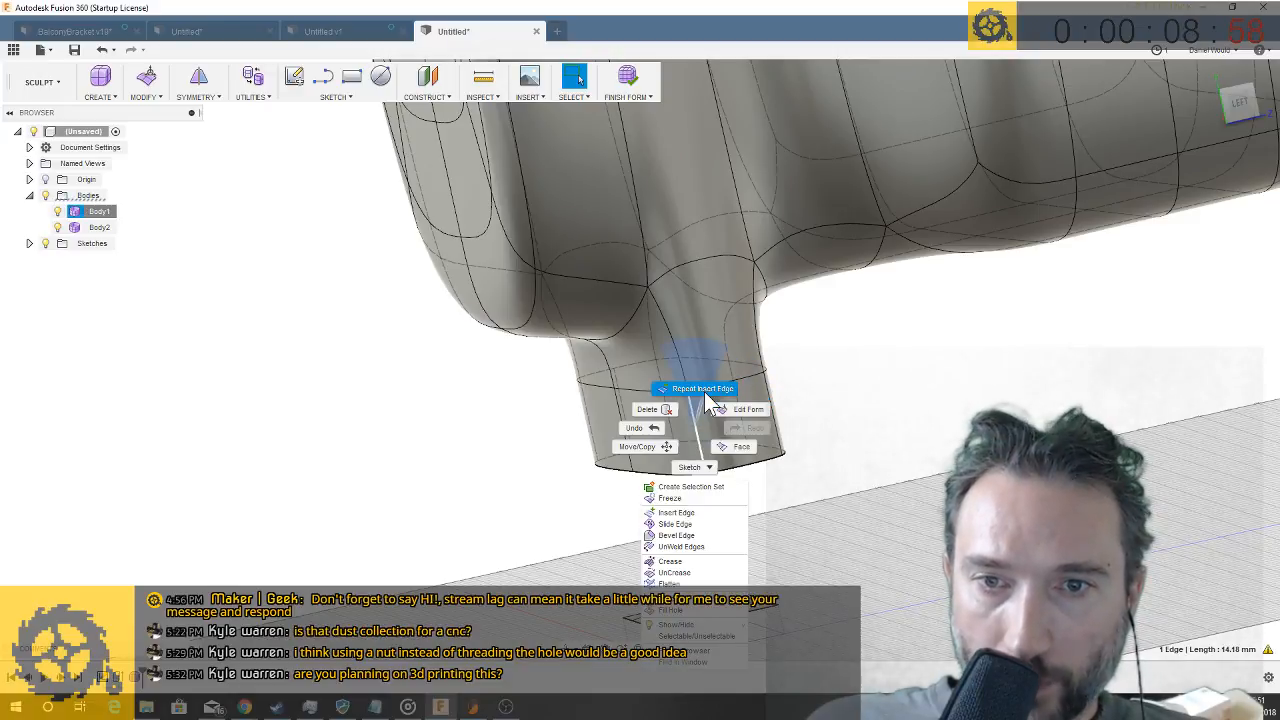
{"action": "left_click", "coordinate": [704, 392]}
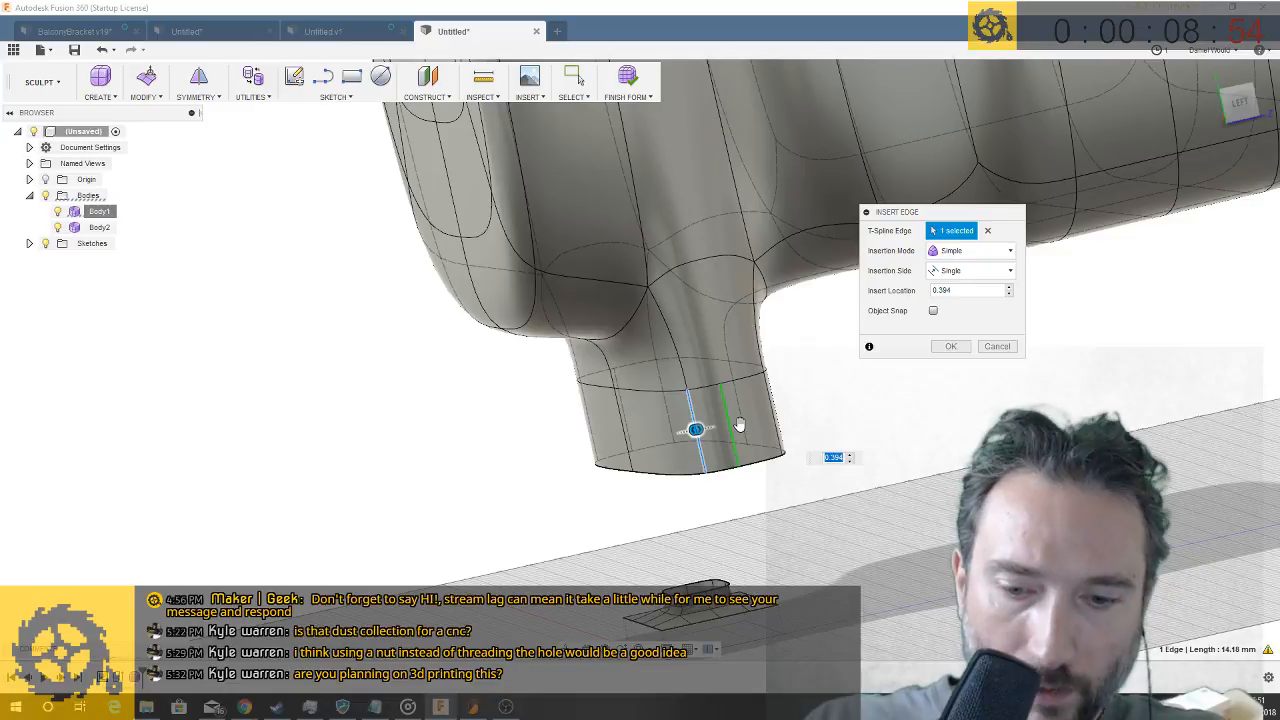
{"action": "key", "text": "Return"}
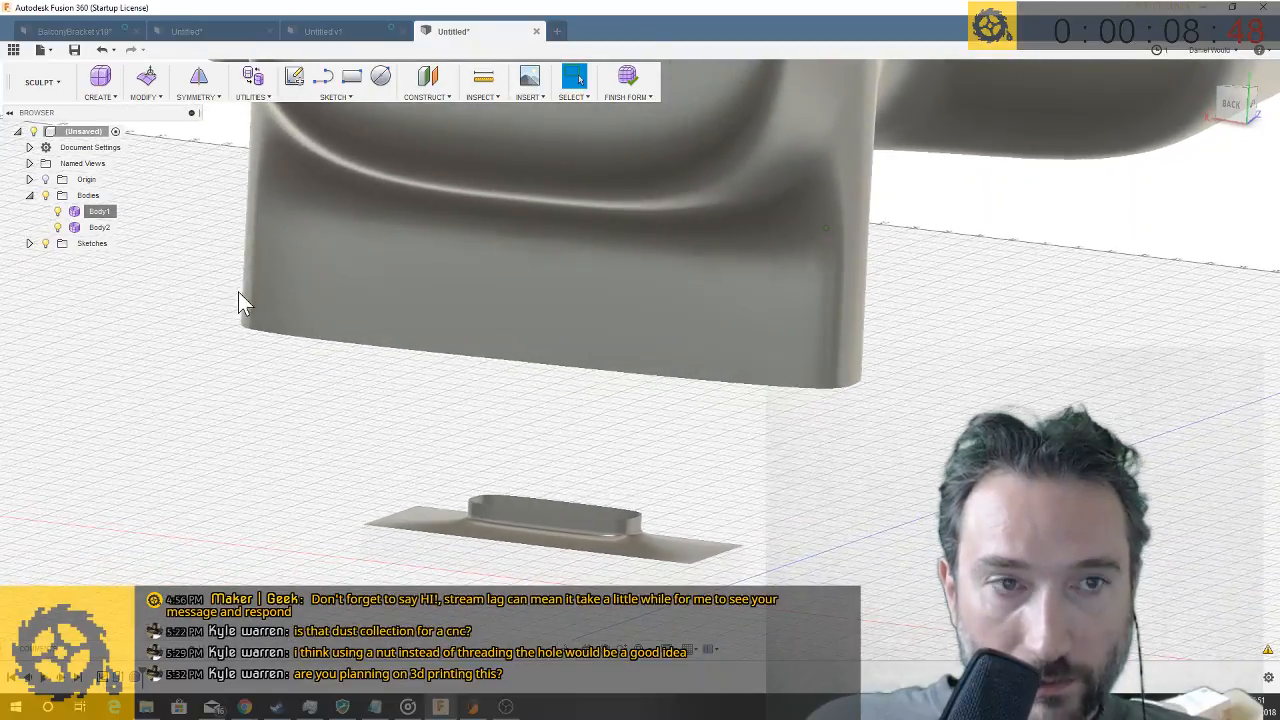
- Bridge the spout's open lower edge loop to the collar's top loop with 3 faces and no twists, and finish the form
{"action": "left_click", "coordinate": [146, 97]}
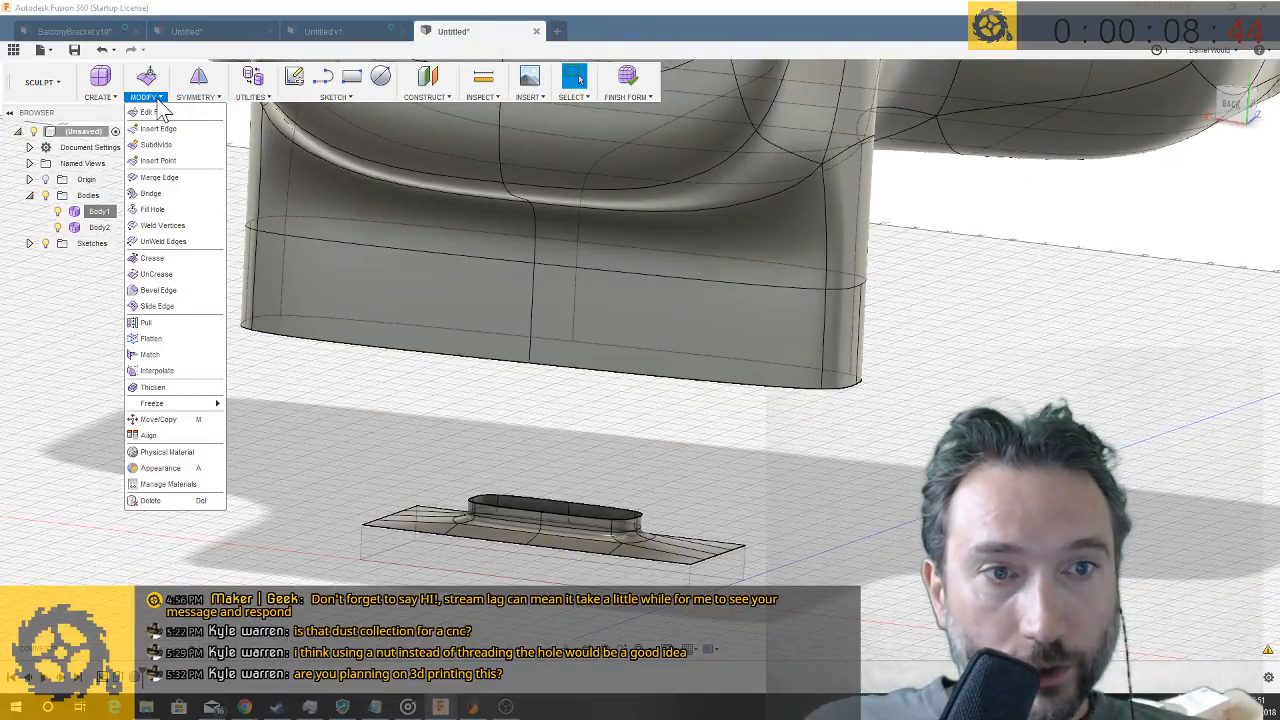
{"action": "left_click", "coordinate": [178, 194]}
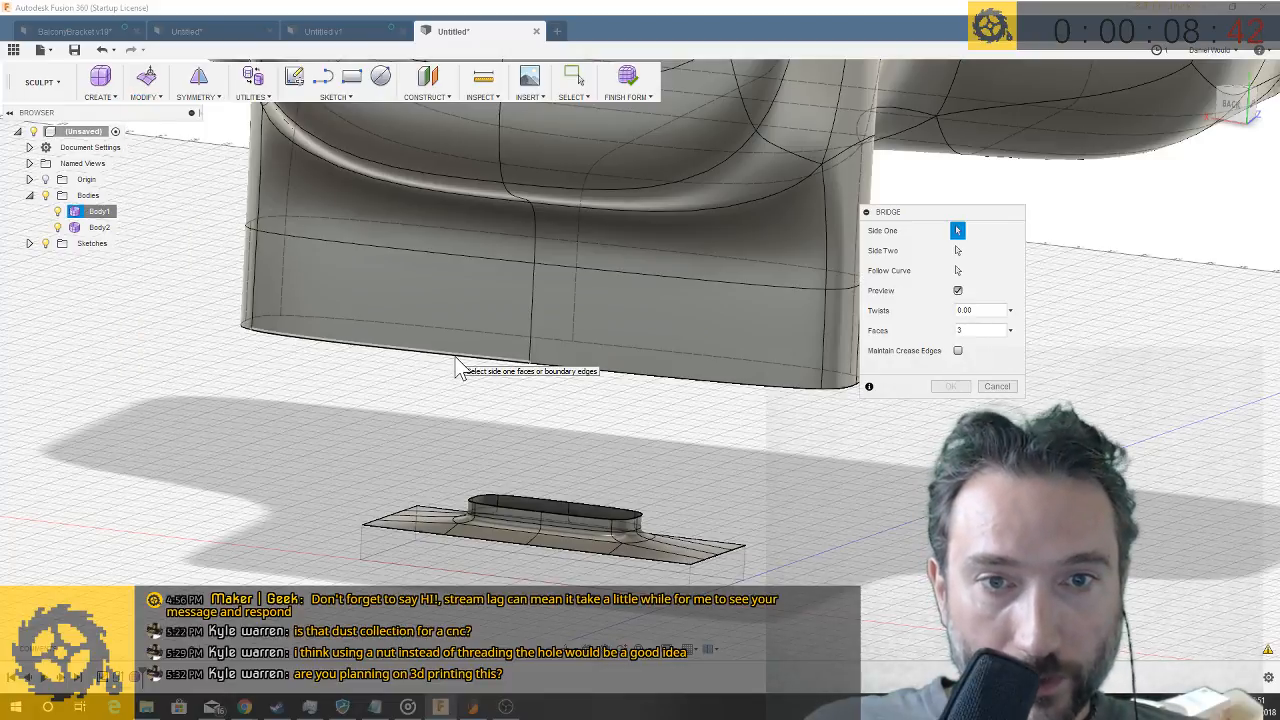
{"action": "left_click", "coordinate": [505, 512]}
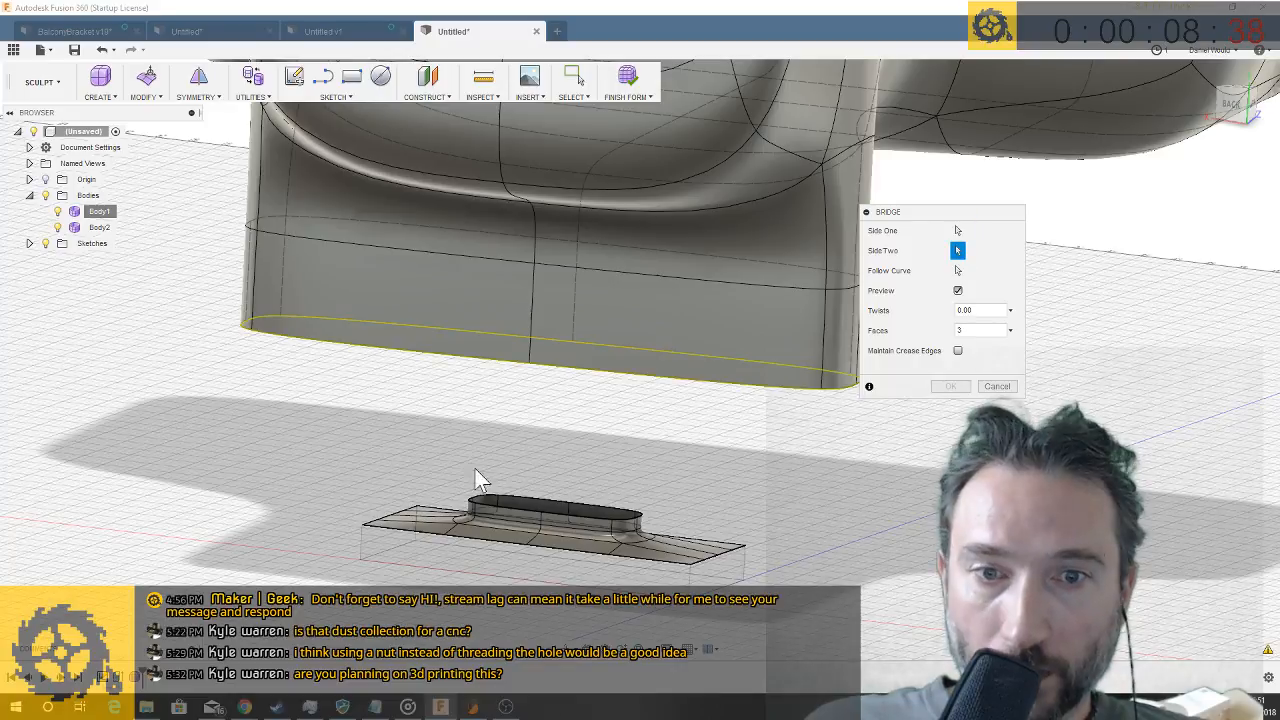
{"action": "left_click", "coordinate": [505, 510]}
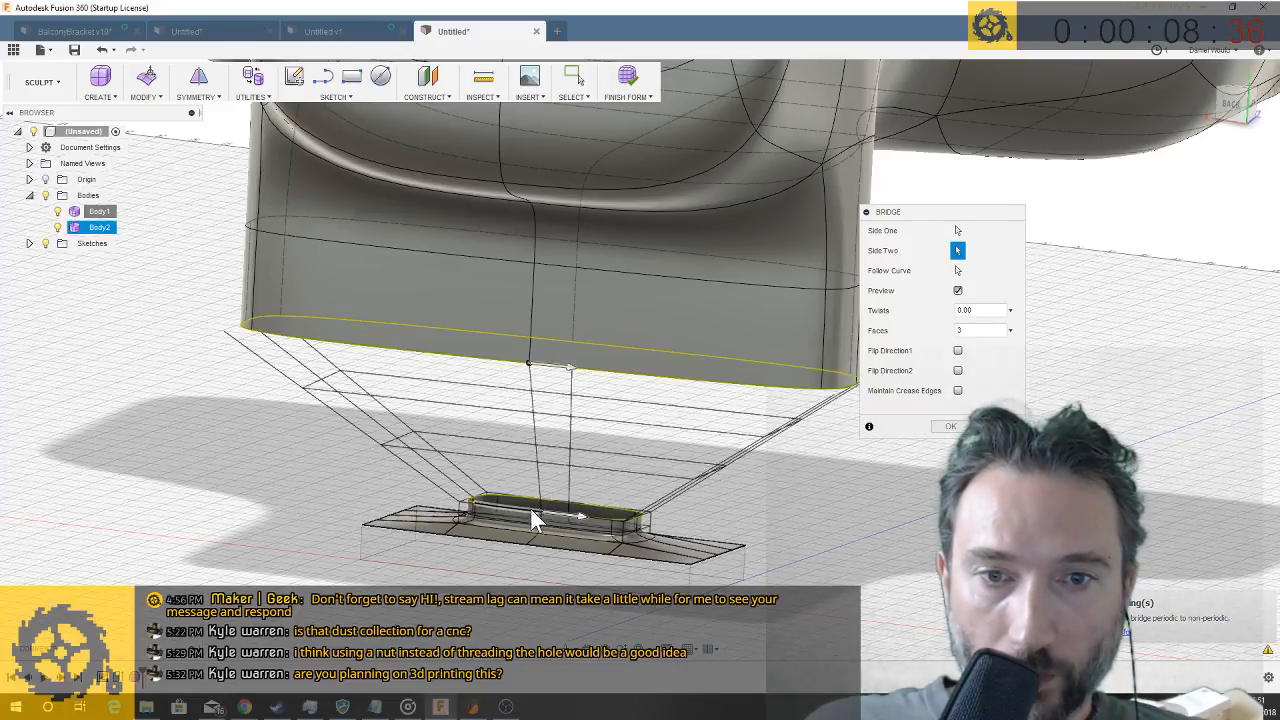
{"action": "left_click", "coordinate": [952, 426]}
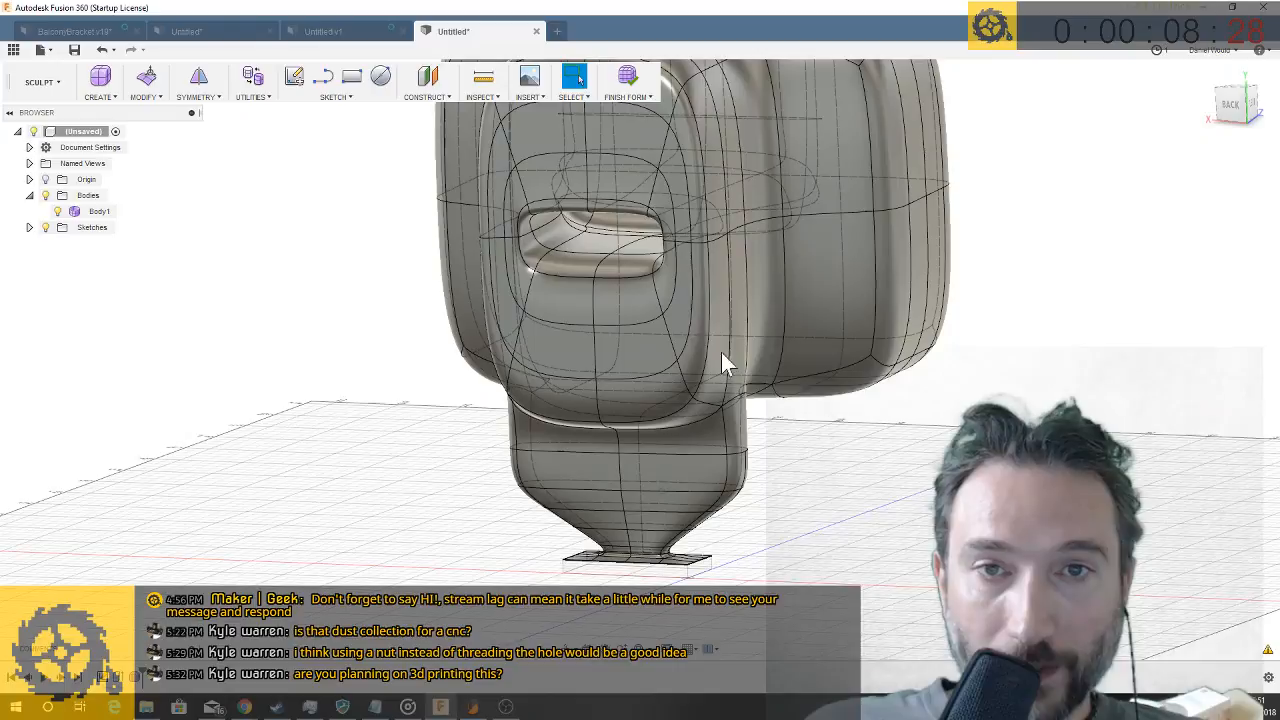
{"action": "left_click", "coordinate": [630, 80]}
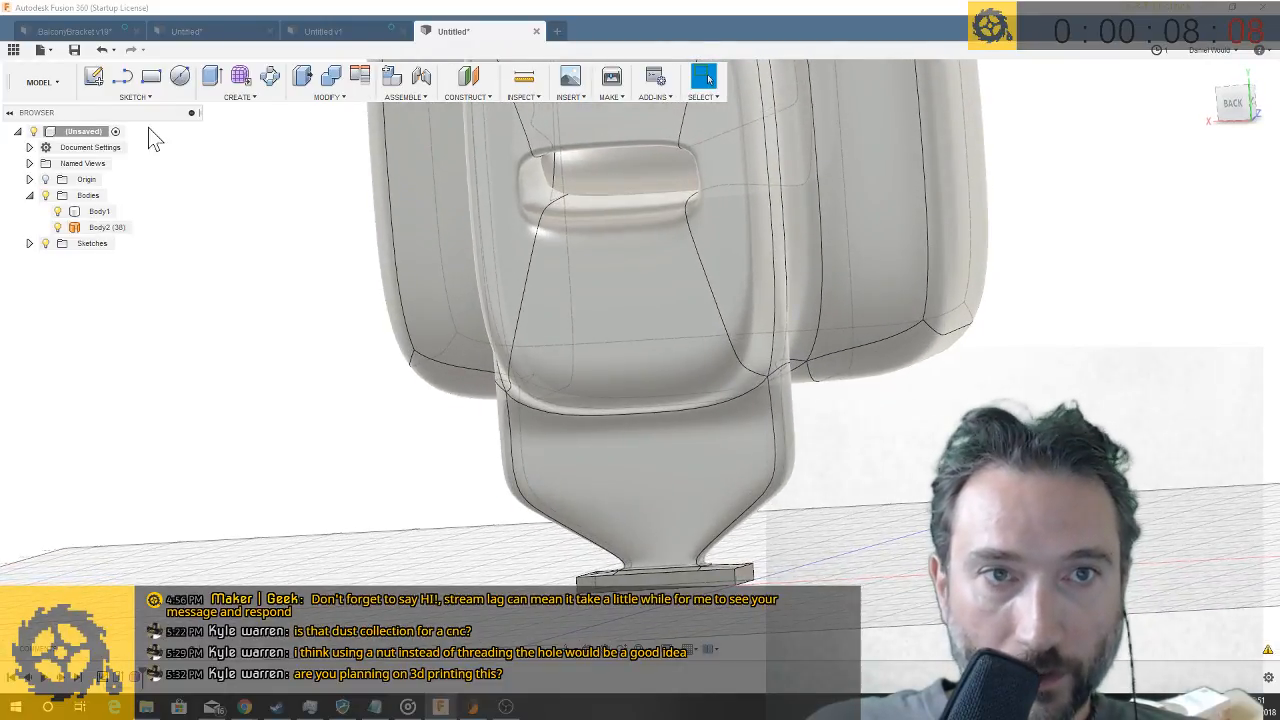
- Create a new body with Boundary Fill, using the base block and the sculpted body as tools and selecting both cells
{"action": "left_click", "coordinate": [242, 99]}
{"action": "left_click", "coordinate": [252, 402]}
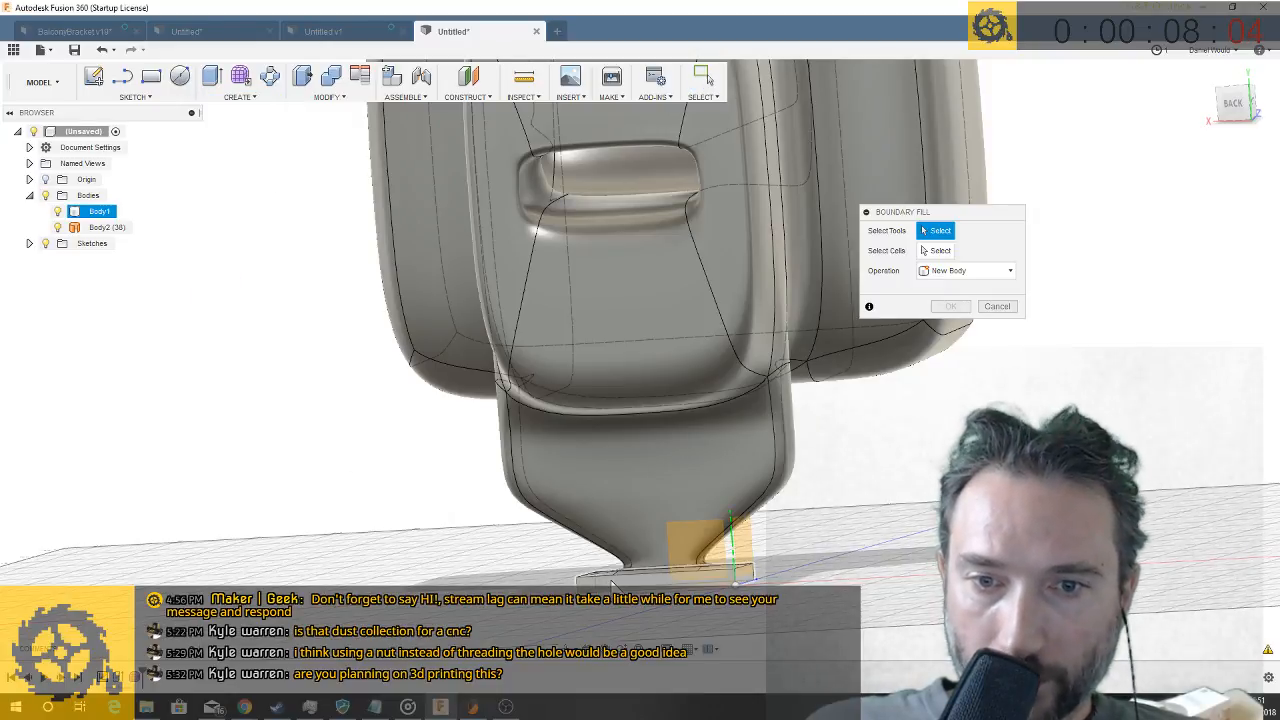
{"action": "left_click", "coordinate": [613, 580]}
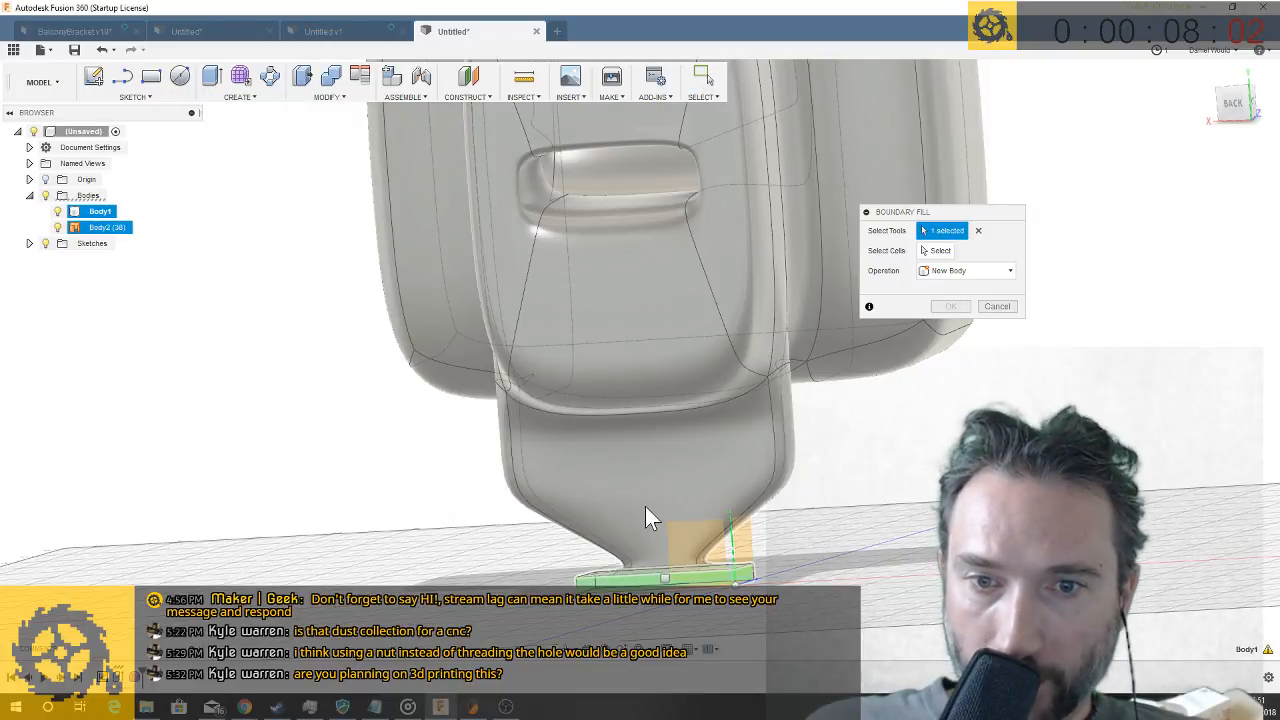
{"action": "left_click", "coordinate": [645, 516]}
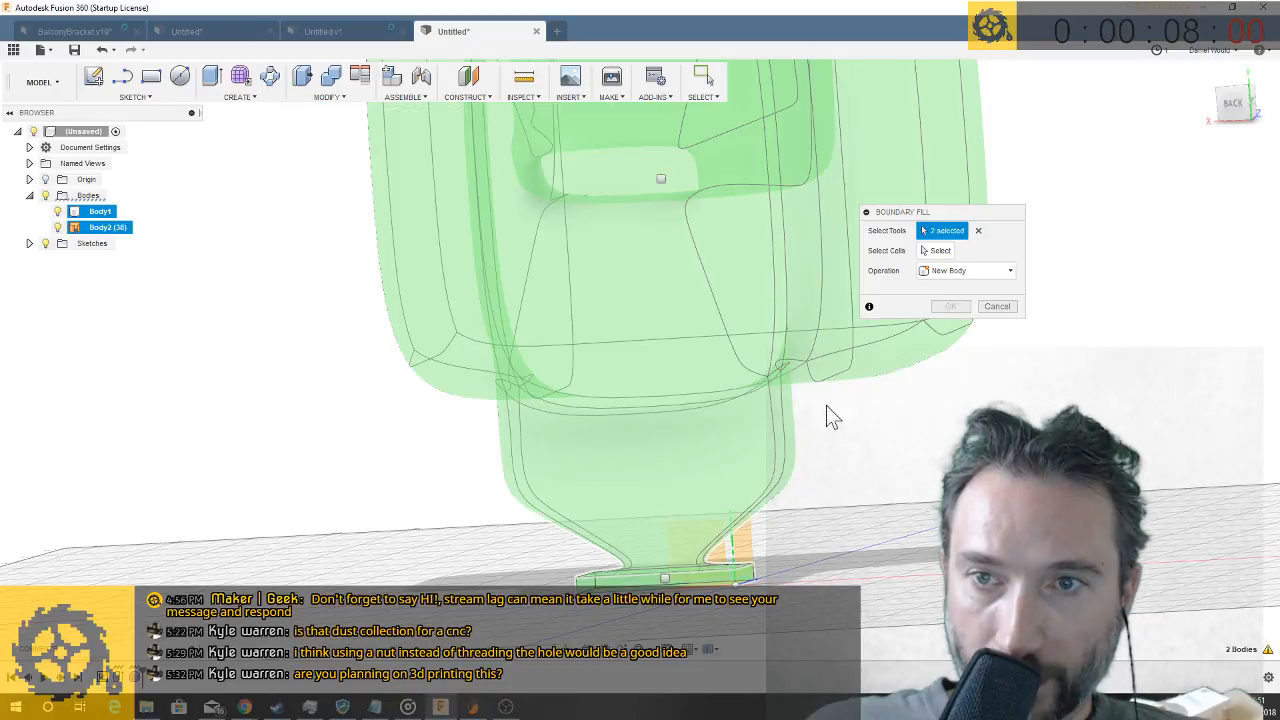
{"action": "left_click", "coordinate": [945, 251]}
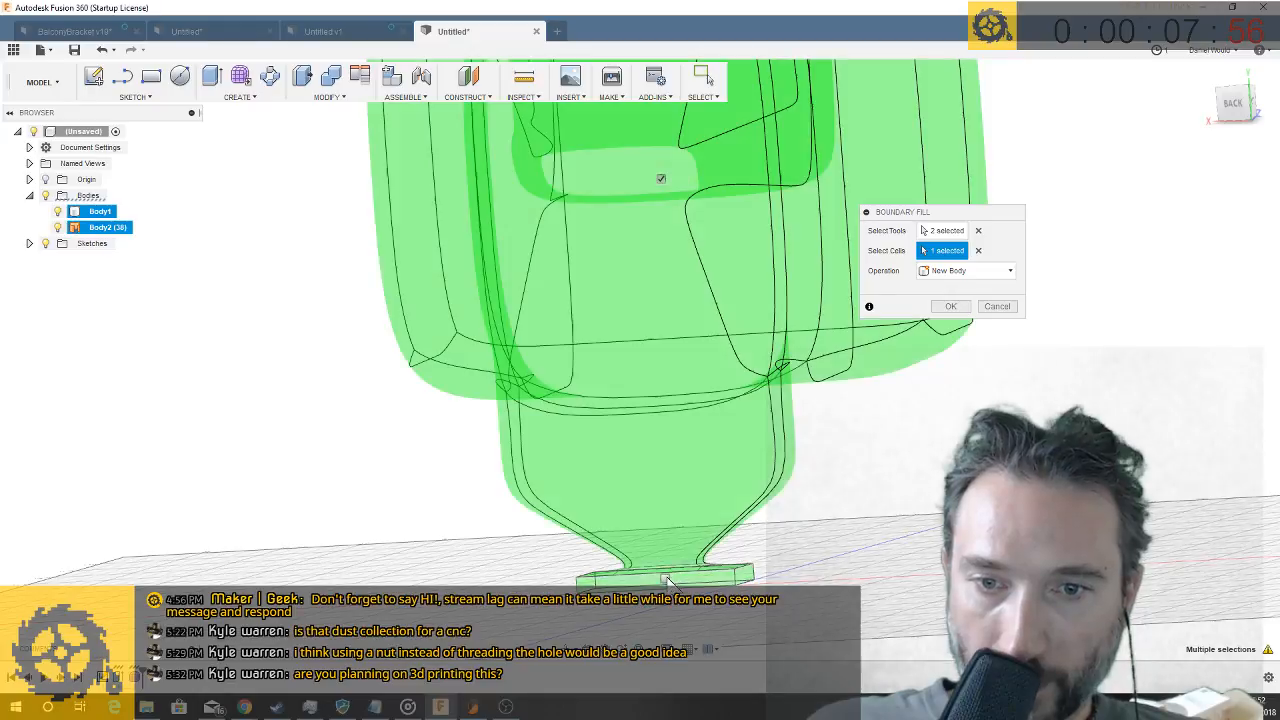
{"action": "scroll", "coordinate": [770, 568], "scroll_direction": "down", "scroll_amount": 4}
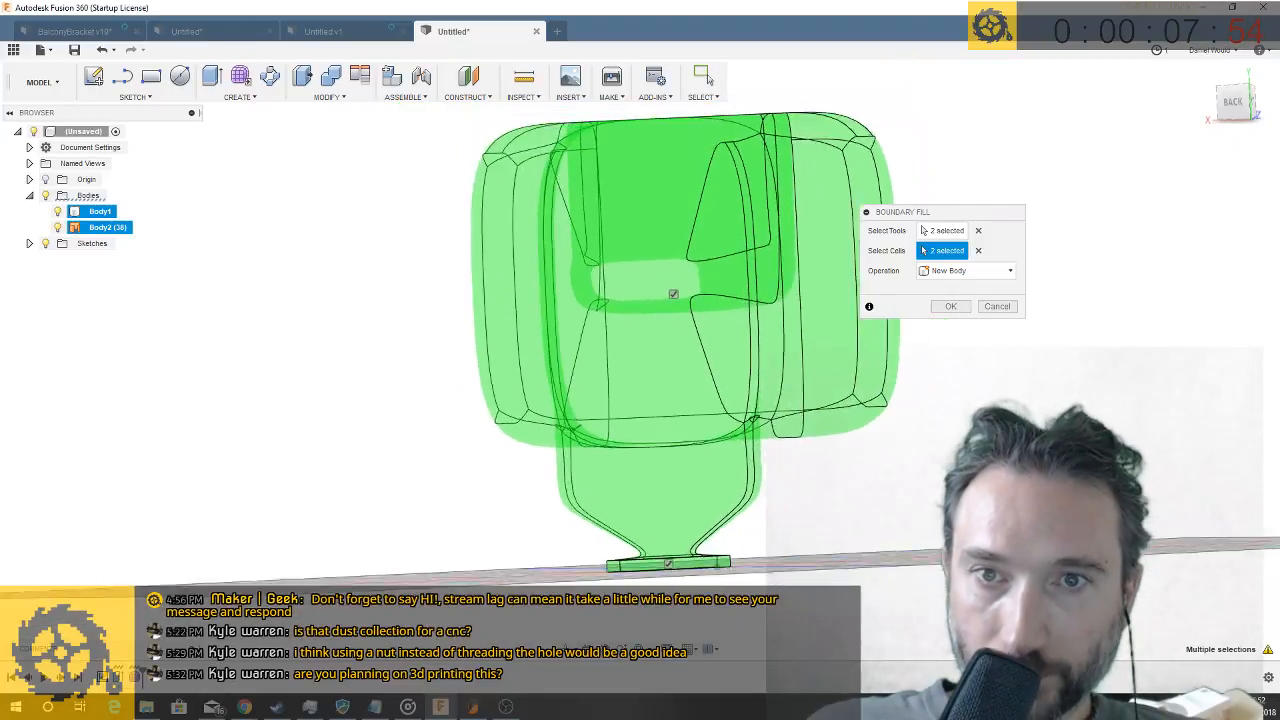
{"action": "left_click", "coordinate": [951, 307]}
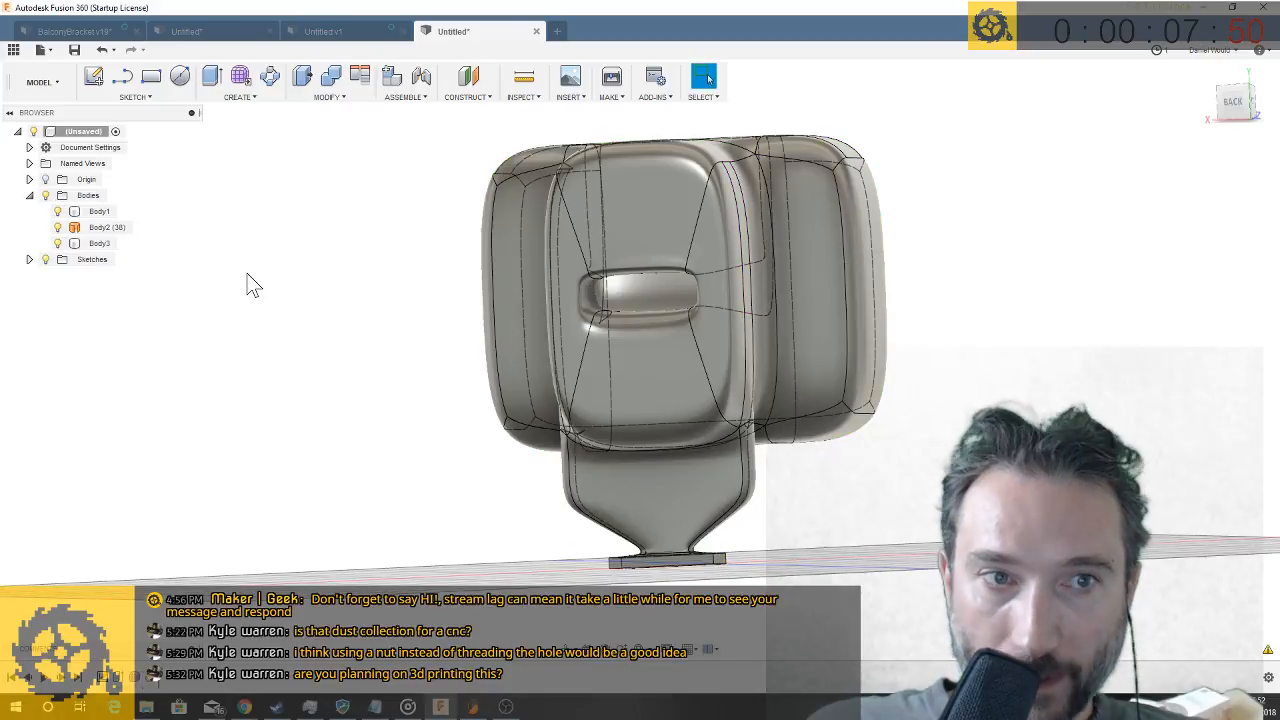
- Hide the base block body Body1, leaving only the filled solid displayed, and clear the selection
{"action": "left_click", "coordinate": [58, 213]}
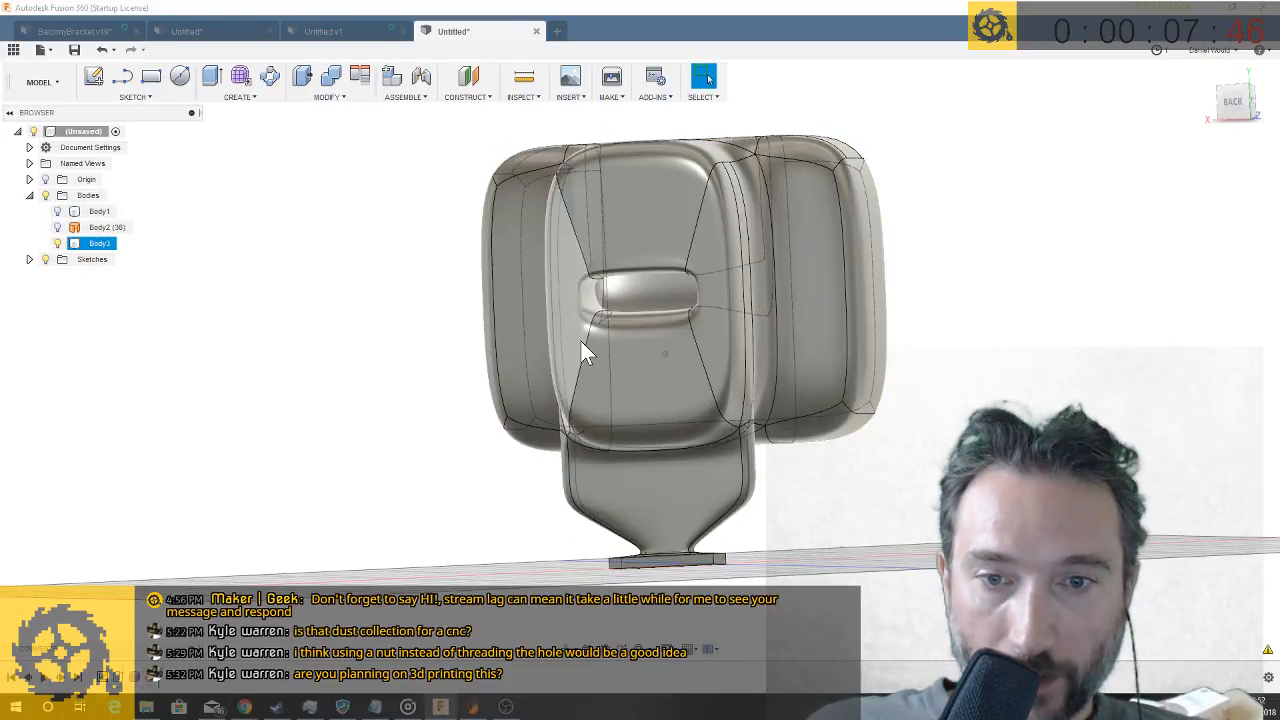
{"action": "middle_click_drag", "start_coordinate": [670, 388], "coordinate": [785, 303], "text": "shift"}
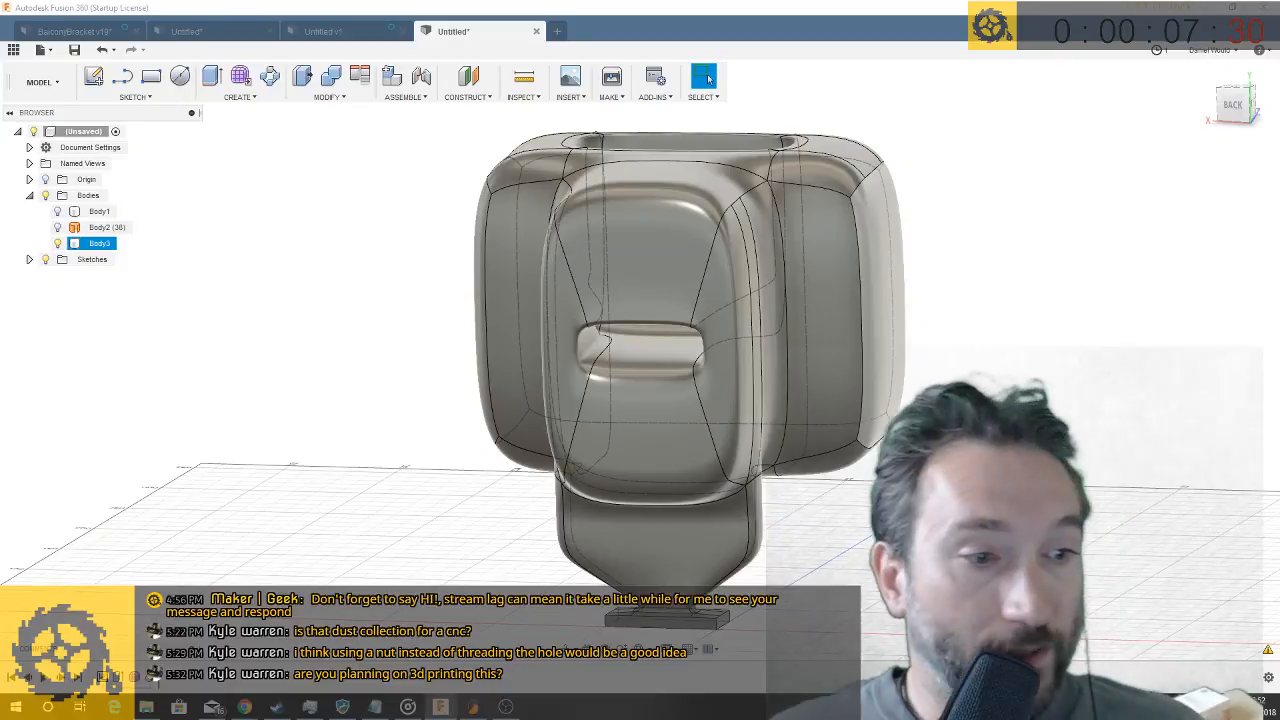
{"action": "left_click", "coordinate": [980, 391]}
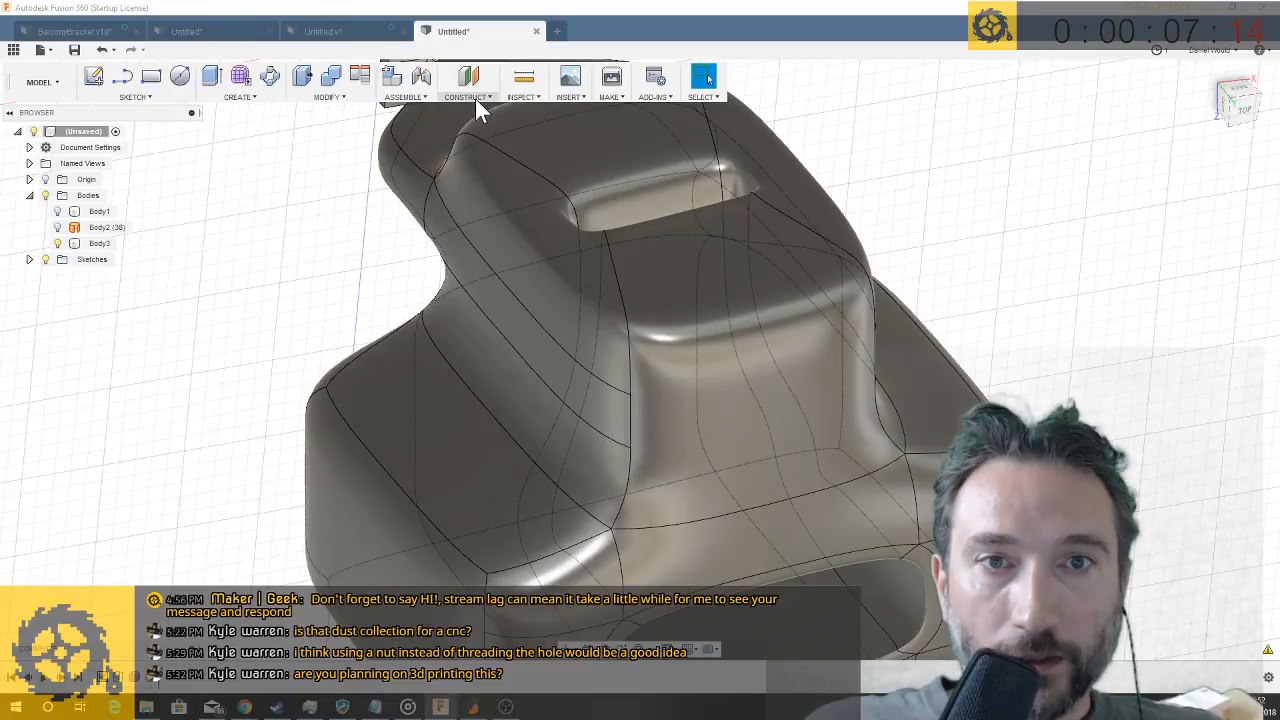
- Create a construction plane along the solid's long curved edge that starts at the slot corner, at path distance 0.197
{"action": "left_click", "coordinate": [475, 98]}
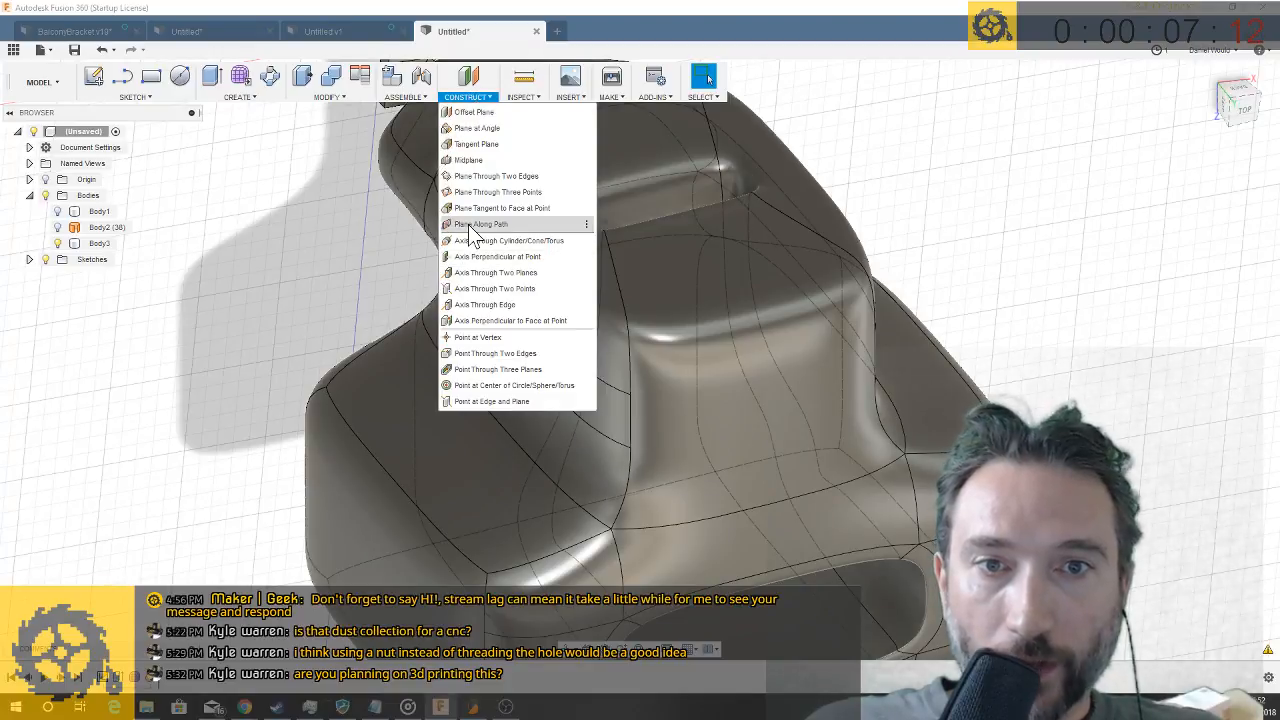
{"action": "left_click", "coordinate": [472, 224]}
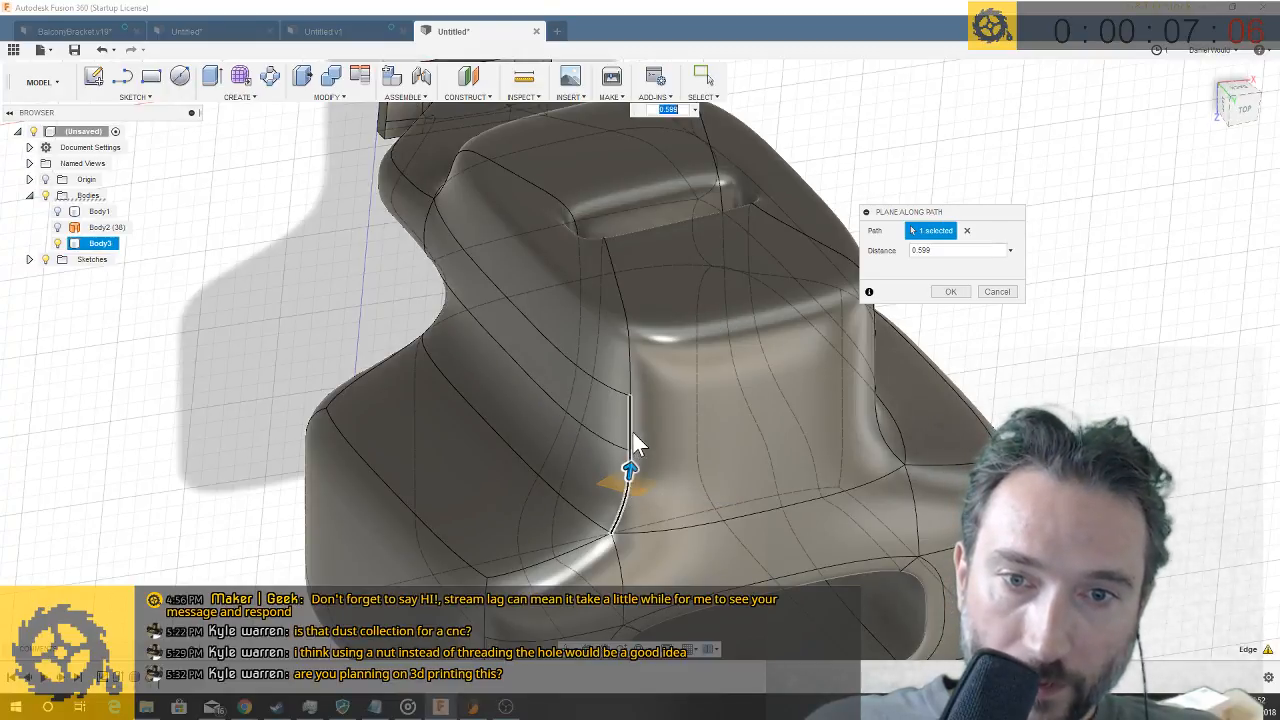
{"action": "left_click_drag", "start_coordinate": [632, 433], "coordinate": [631, 361]}
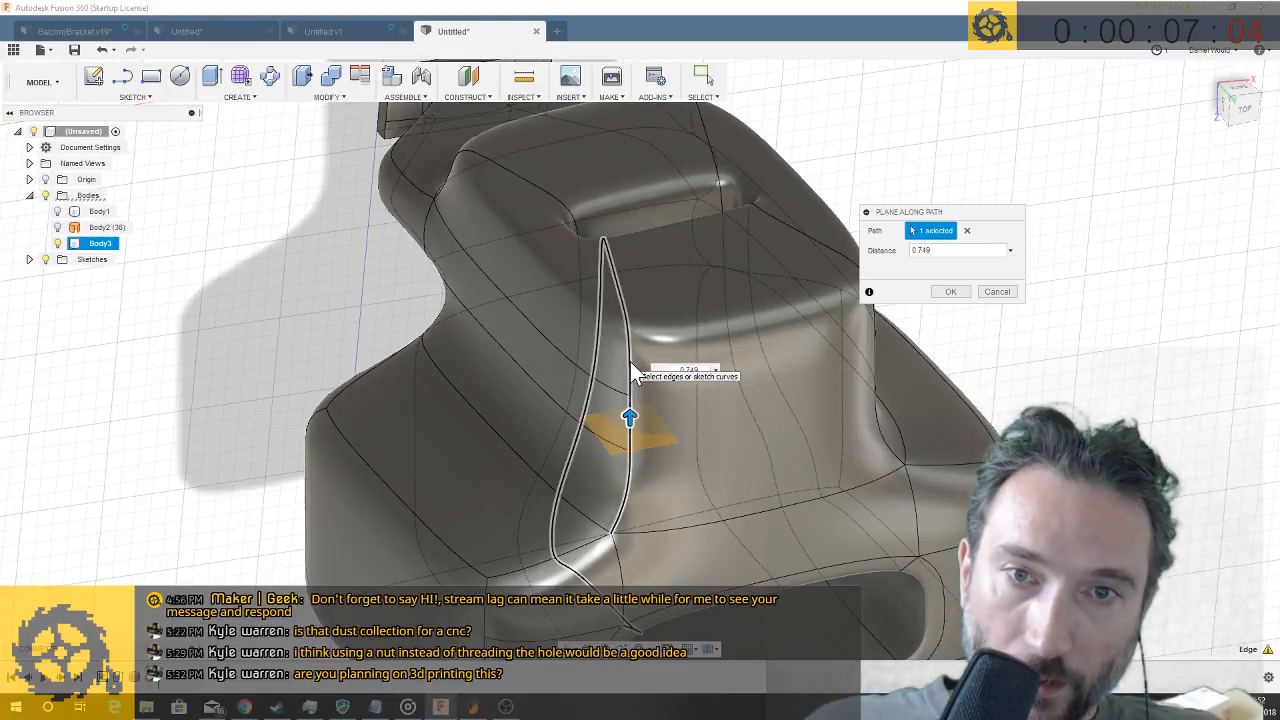
{"action": "left_click", "coordinate": [630, 362]}
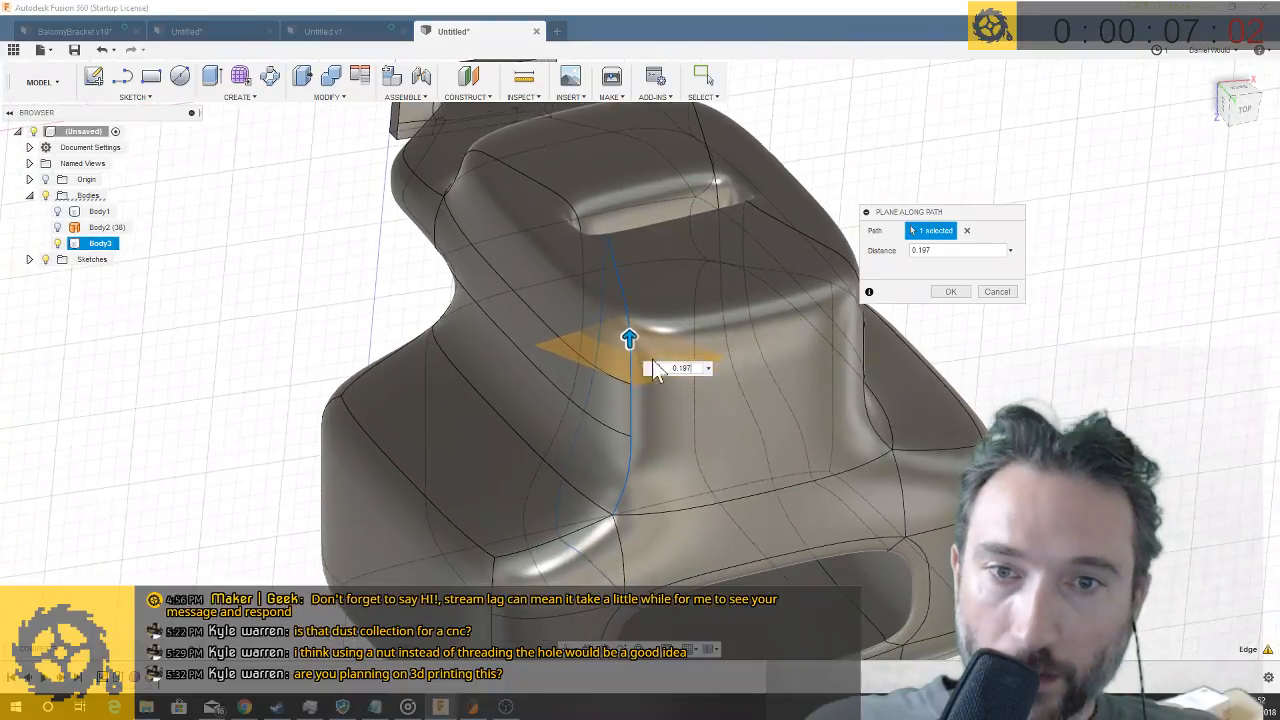
{"action": "left_click", "coordinate": [950, 292]}
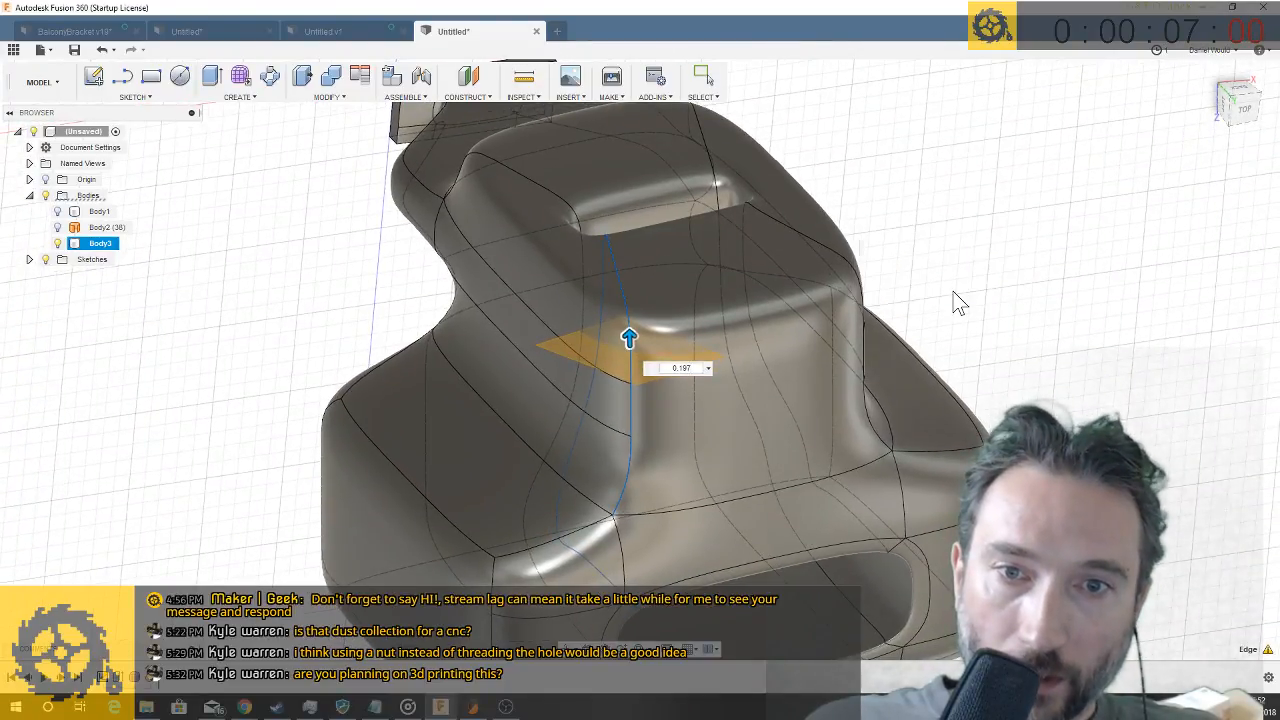
- Sketch a 2 mm diameter circle on the new construction plane, centred on the sketch origin at the body's edge
{"action": "middle_click_drag", "start_coordinate": [957, 297], "coordinate": [391, 236], "text": "shift"}
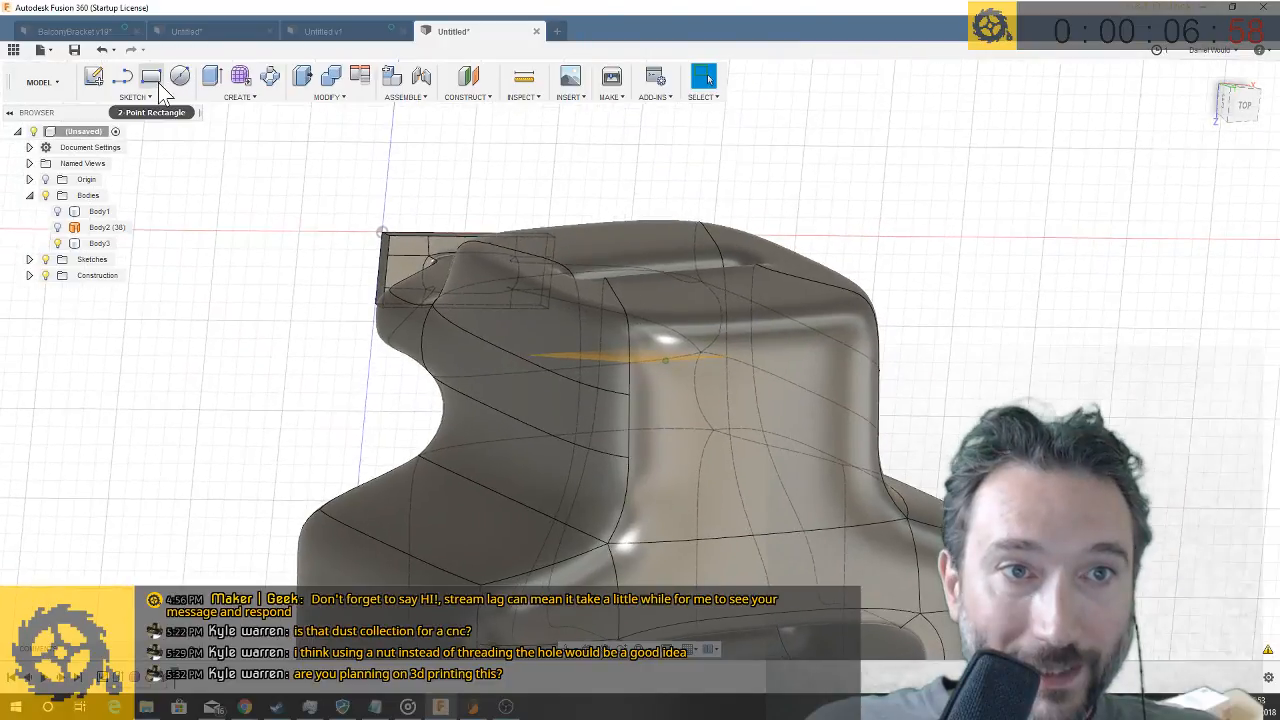
{"action": "left_click", "coordinate": [180, 77]}
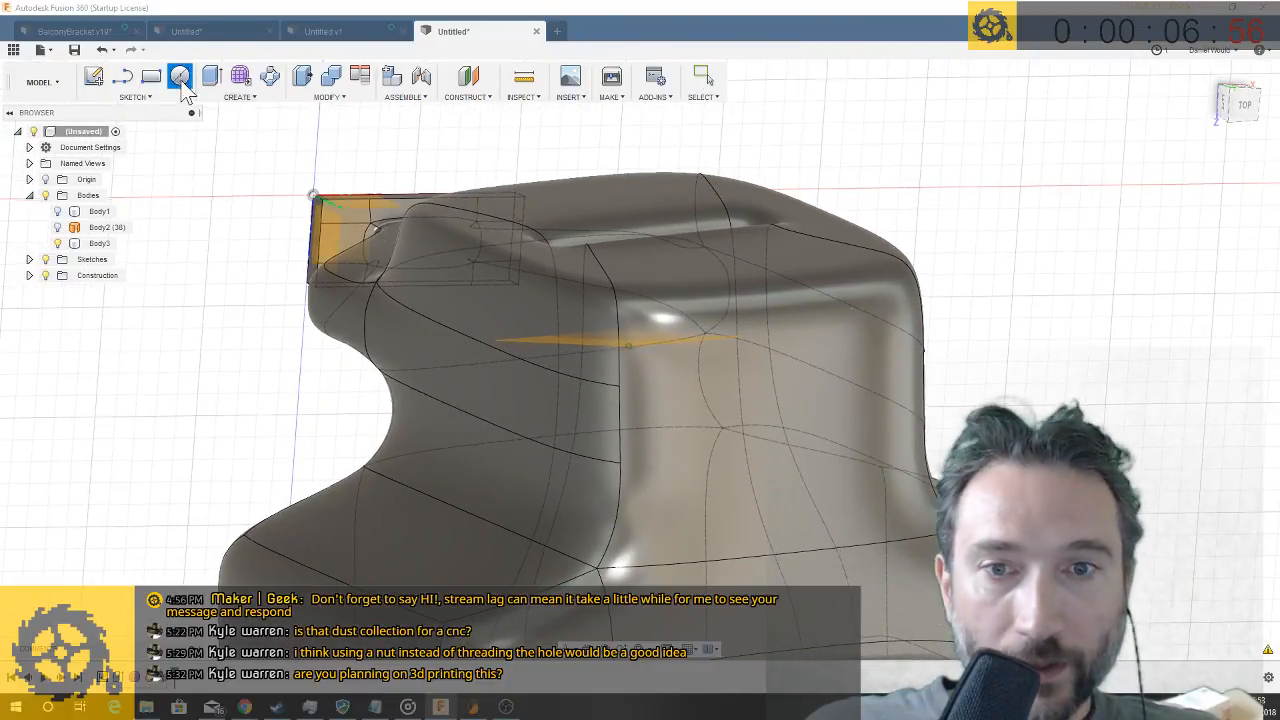
{"action": "left_click", "coordinate": [594, 367]}
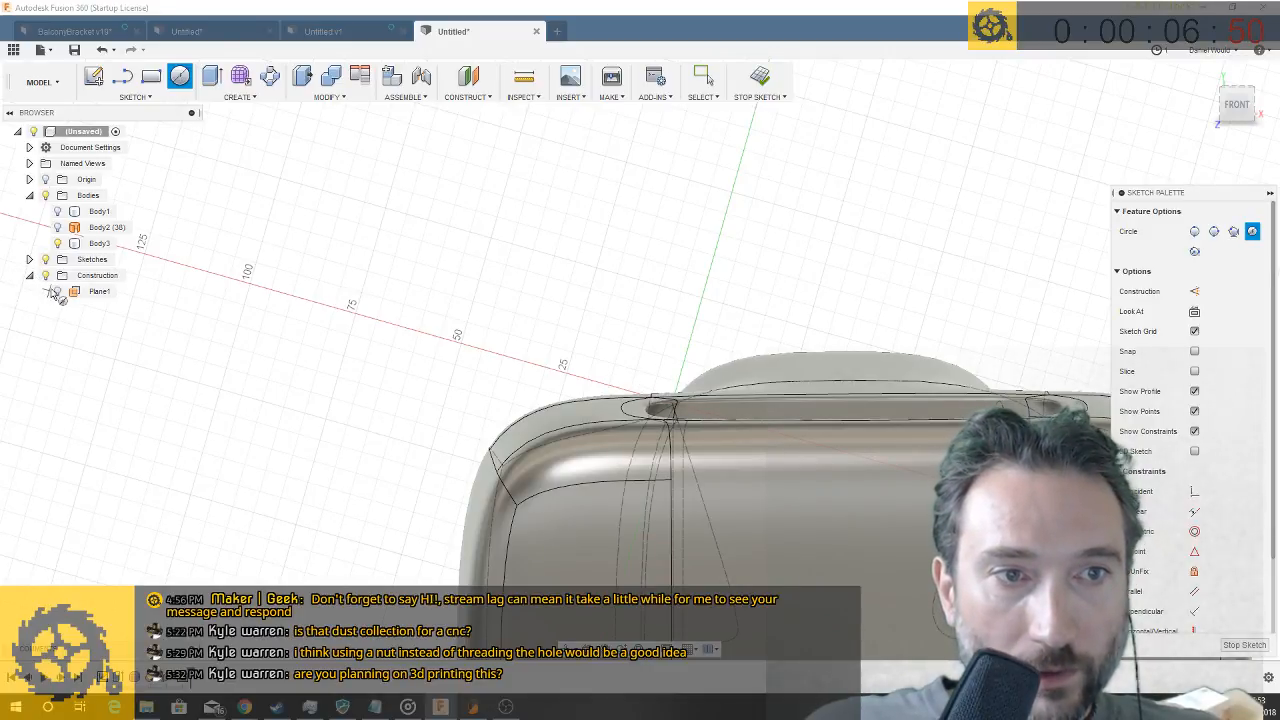
{"action": "scroll", "coordinate": [674, 395], "scroll_direction": "up", "scroll_amount": 3}
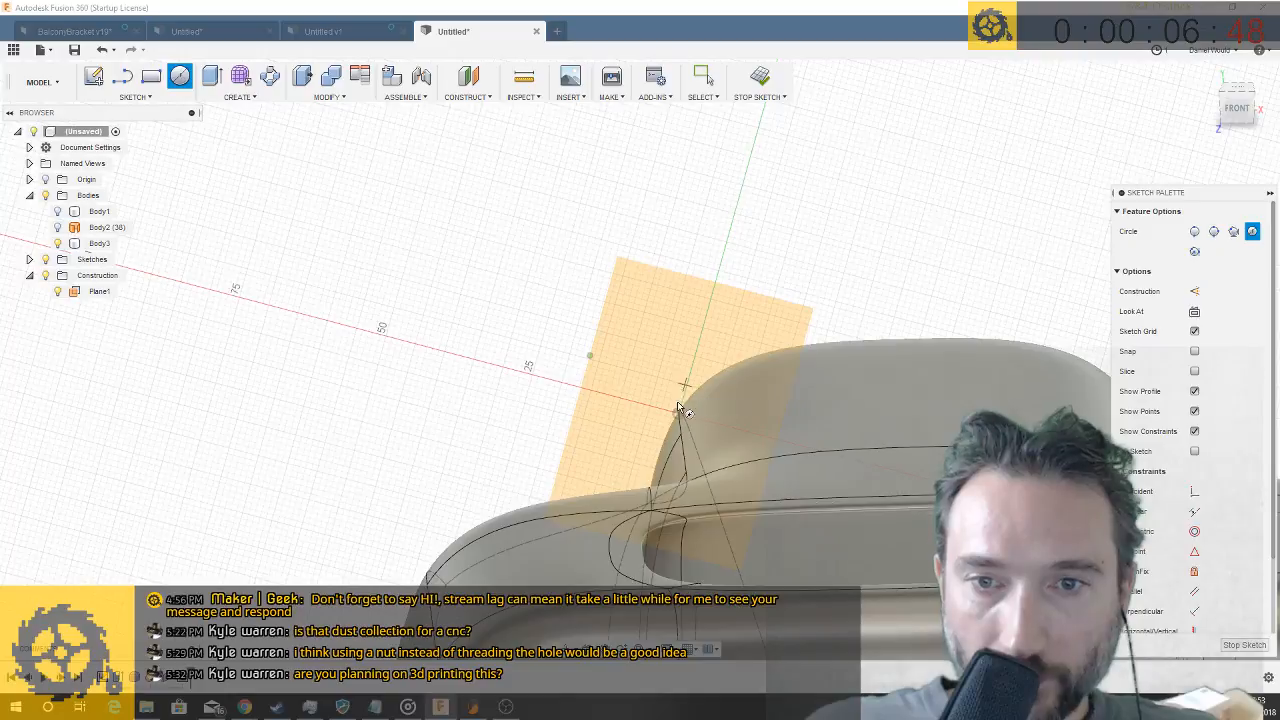
{"action": "left_click", "coordinate": [679, 412]}
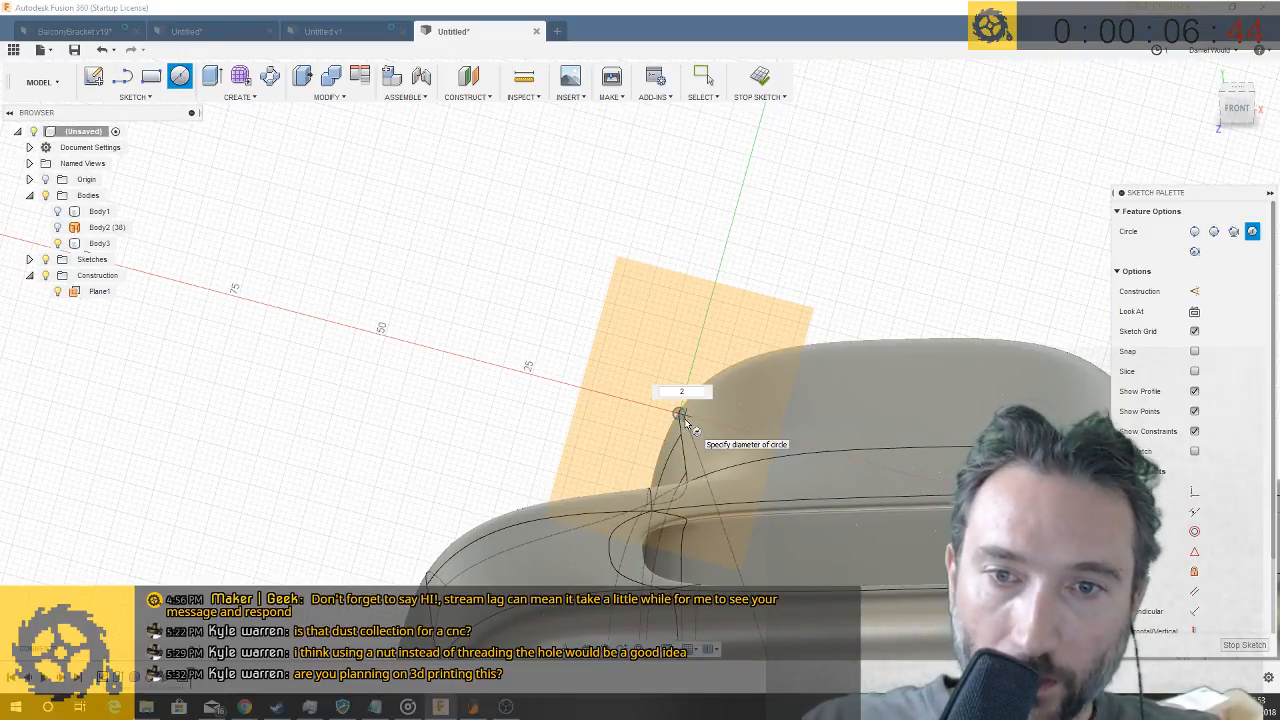
{"action": "key", "text": "Escape"}
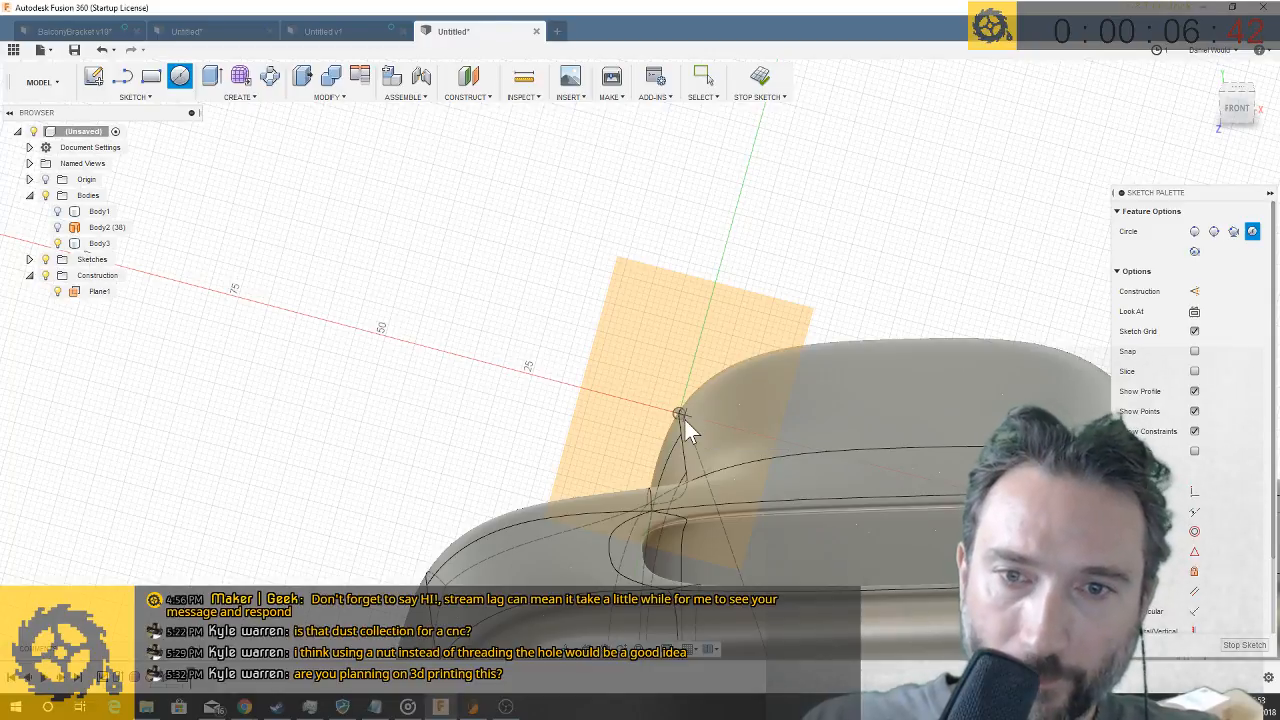
- Sweep the 2 mm circle as a cut along the body's long curved edge, with distances 1.00 and 0.826 and perpendicular orientation
{"action": "scroll", "coordinate": [683, 420], "scroll_direction": "up", "scroll_amount": 5}
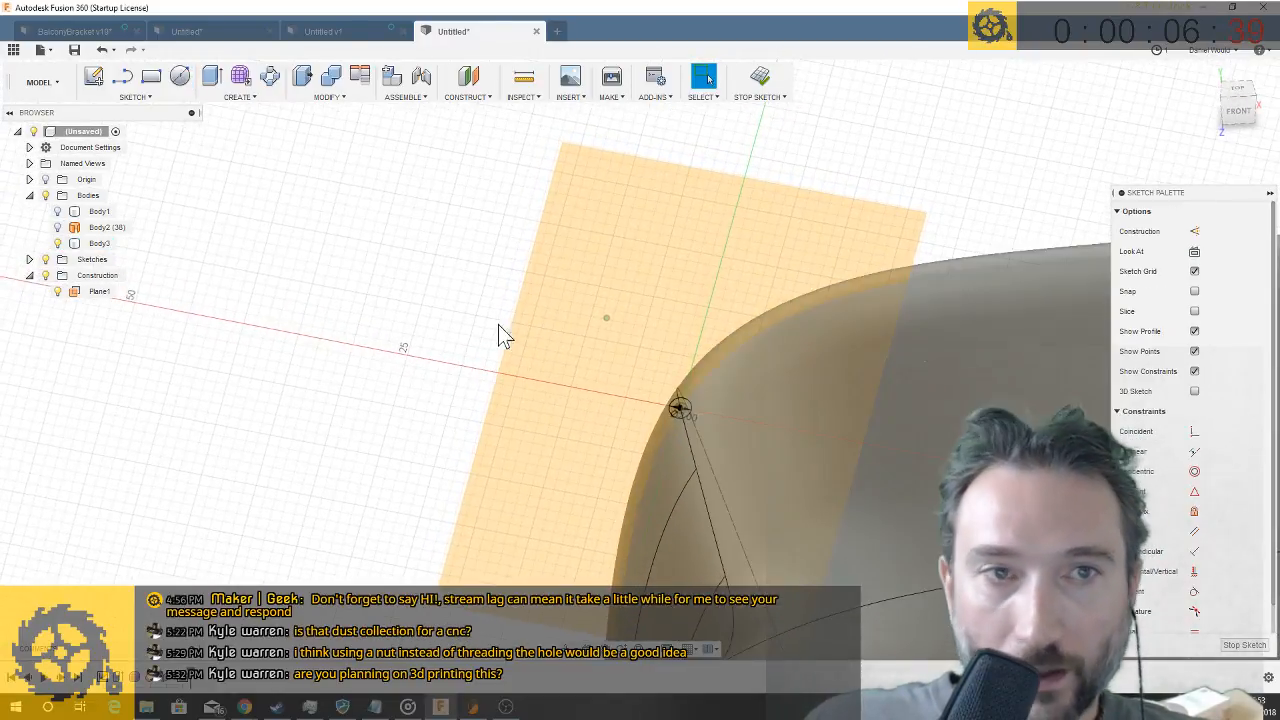
{"action": "left_click", "coordinate": [236, 97]}
{"action": "left_click", "coordinate": [226, 160]}
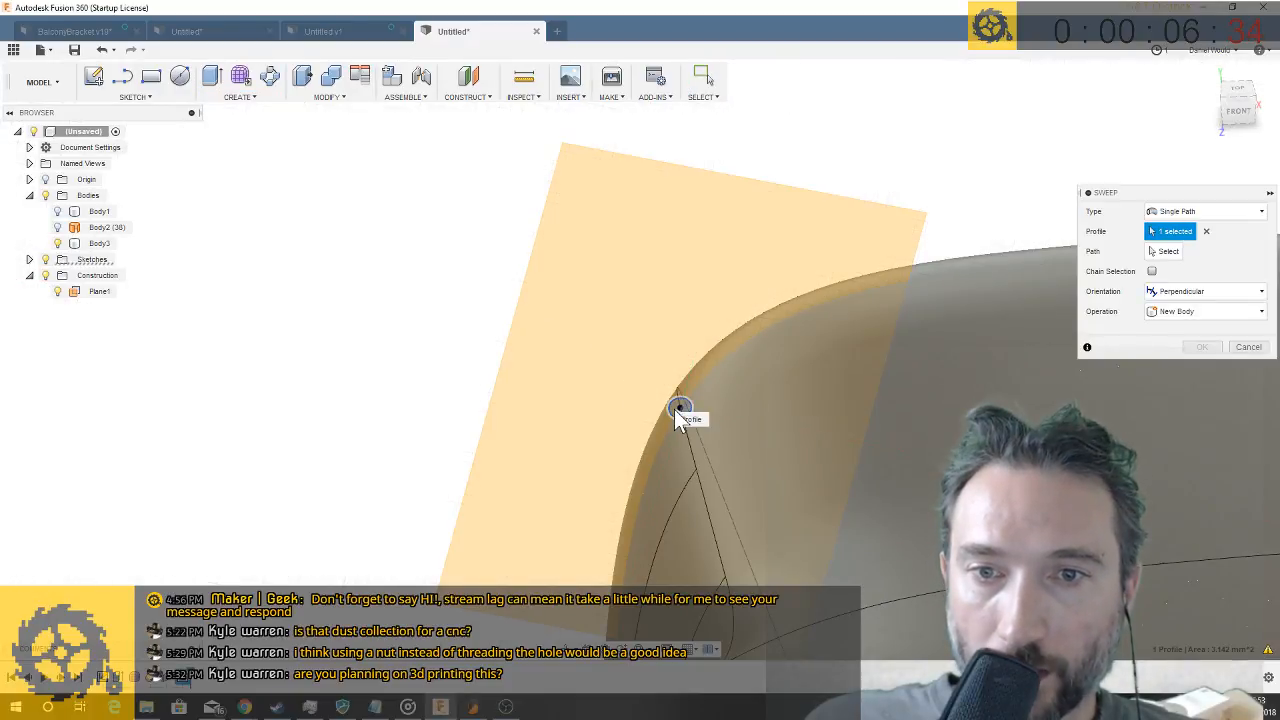
{"action": "left_click", "coordinate": [1172, 255]}
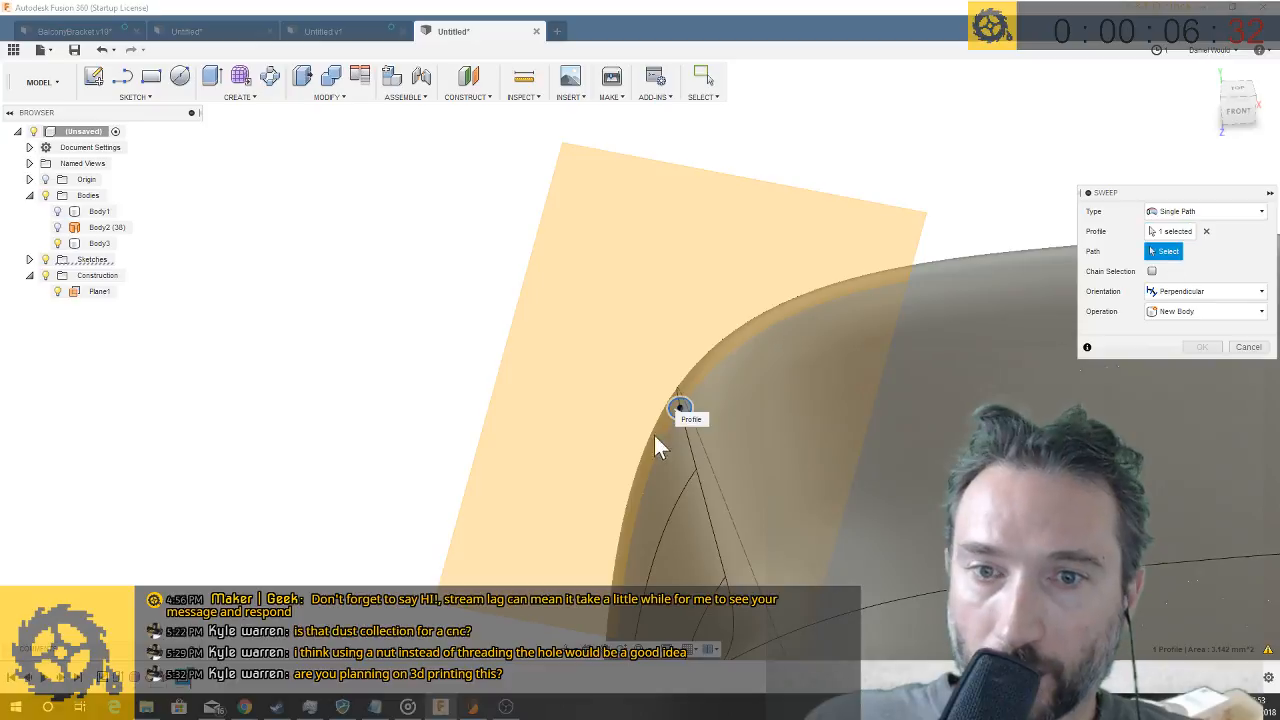
{"action": "left_click", "coordinate": [698, 478]}
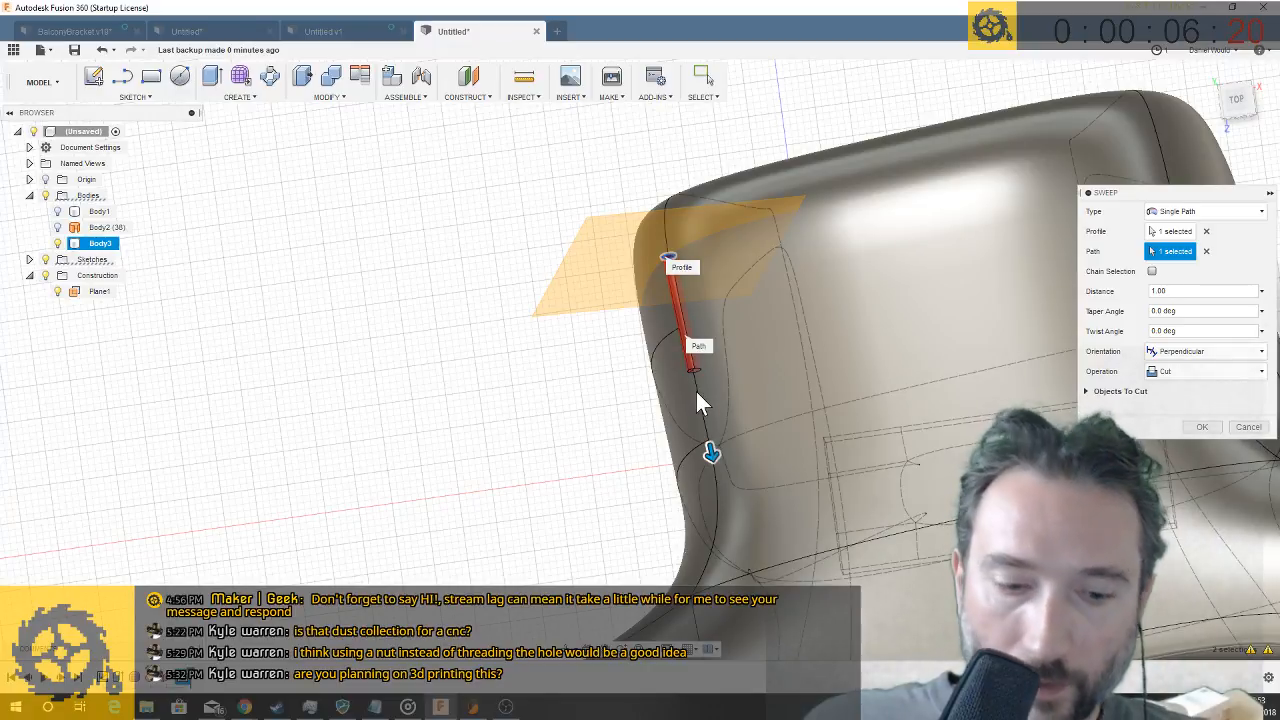
{"action": "left_click", "coordinate": [698, 394]}
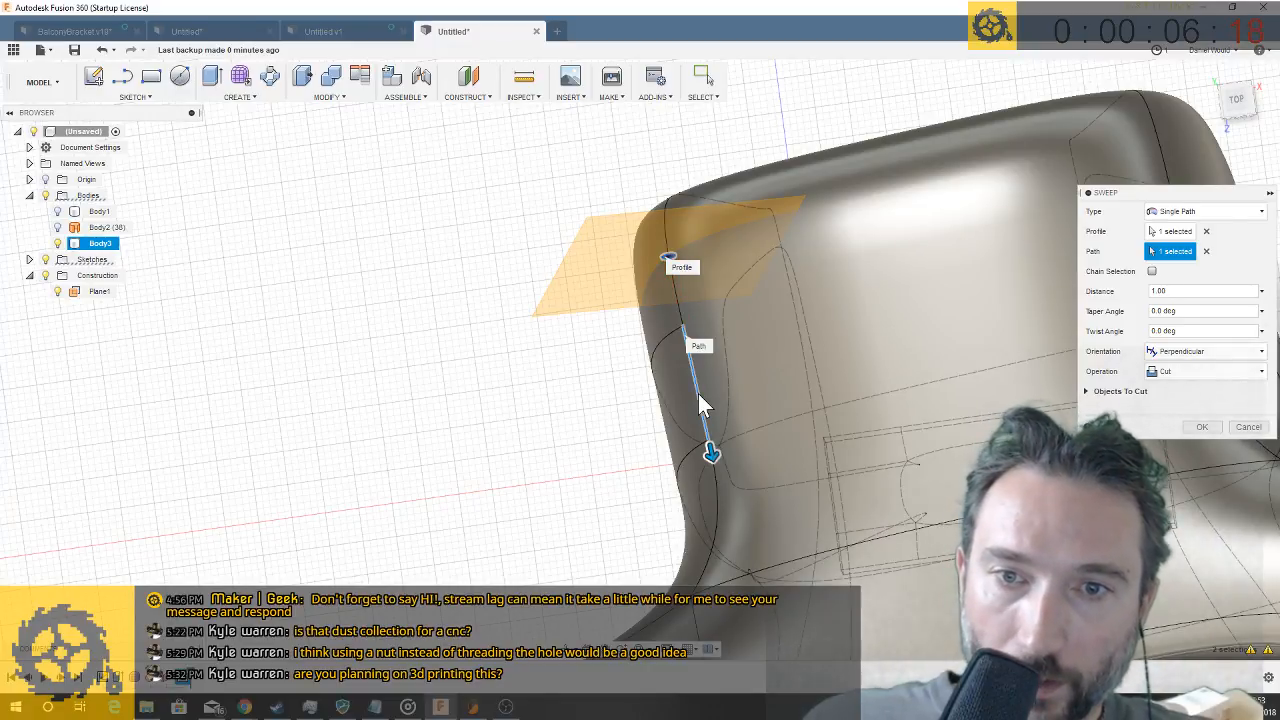
{"action": "left_click", "coordinate": [668, 208]}
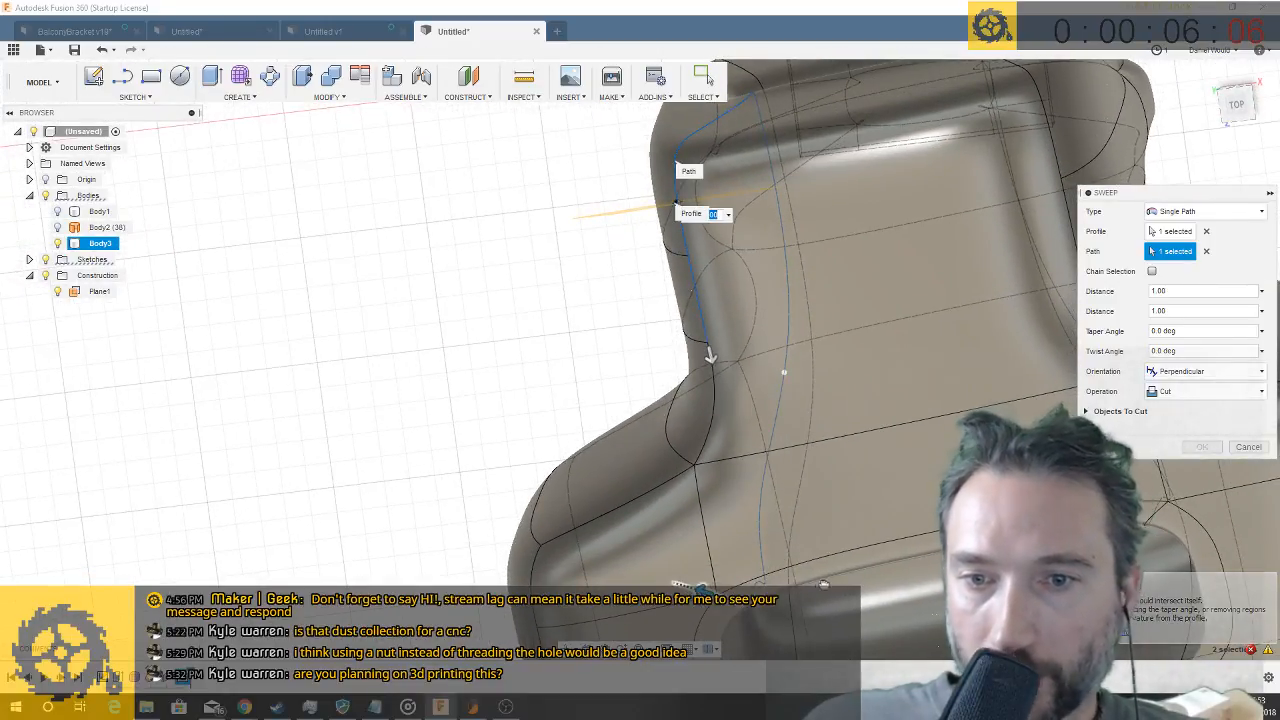
{"action": "left_click_drag", "start_coordinate": [827, 576], "coordinate": [736, 612]}
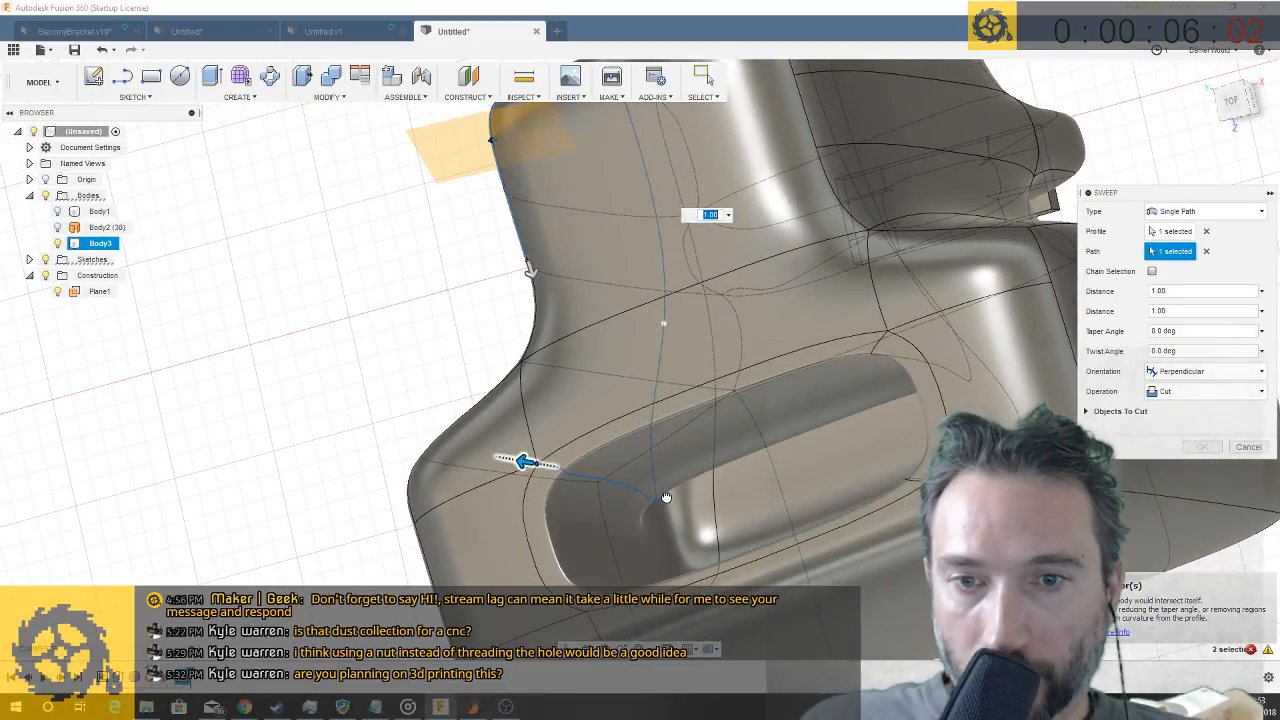
{"action": "left_click_drag", "start_coordinate": [525, 461], "coordinate": [564, 476]}
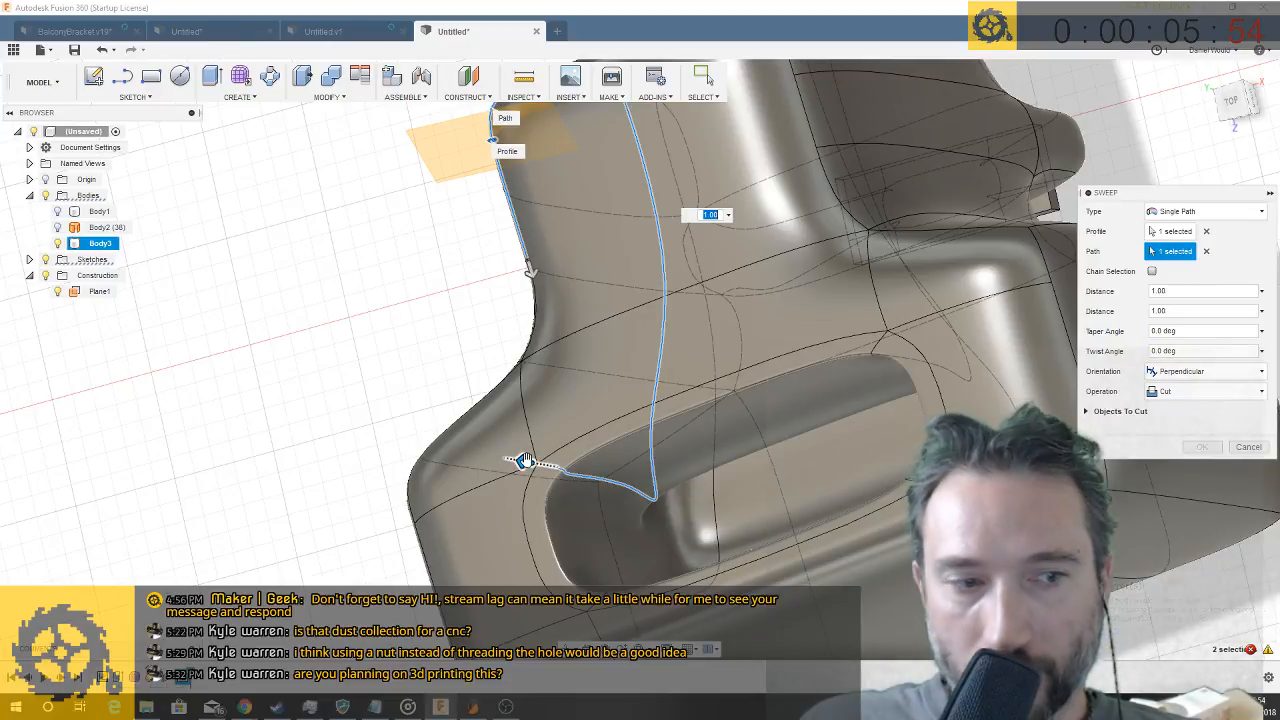
{"action": "left_click_drag", "start_coordinate": [526, 462], "coordinate": [606, 483]}
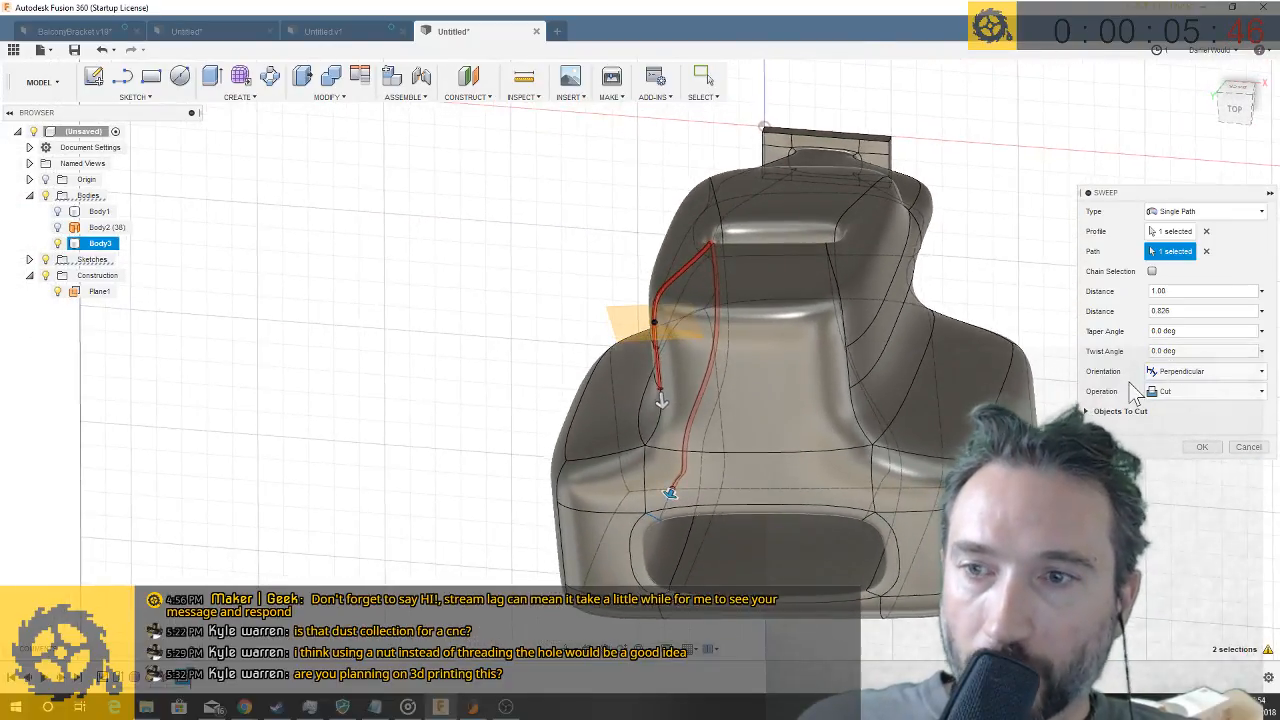
{"action": "left_click", "coordinate": [1204, 447]}
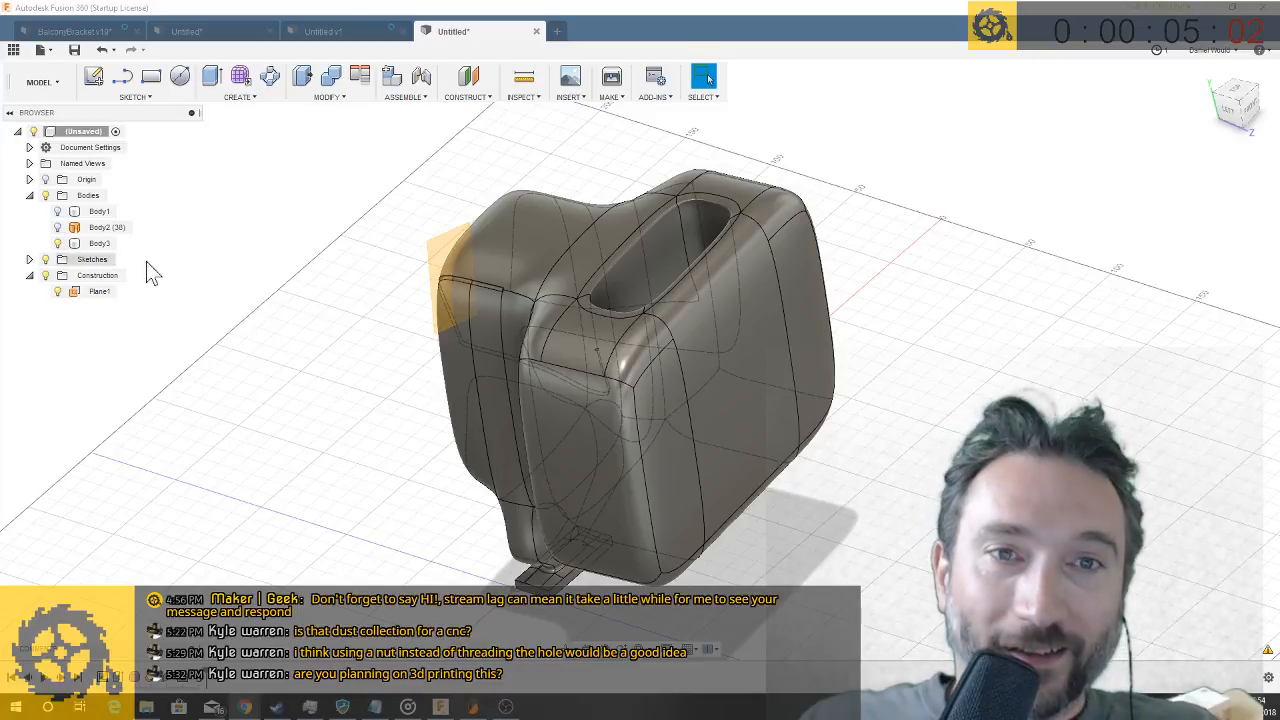
- Examine the sculpted body with its swept groove and compare it with the ring-shaped bracket in the Untitled v1 design
{"action": "left_click", "coordinate": [650, 337]}
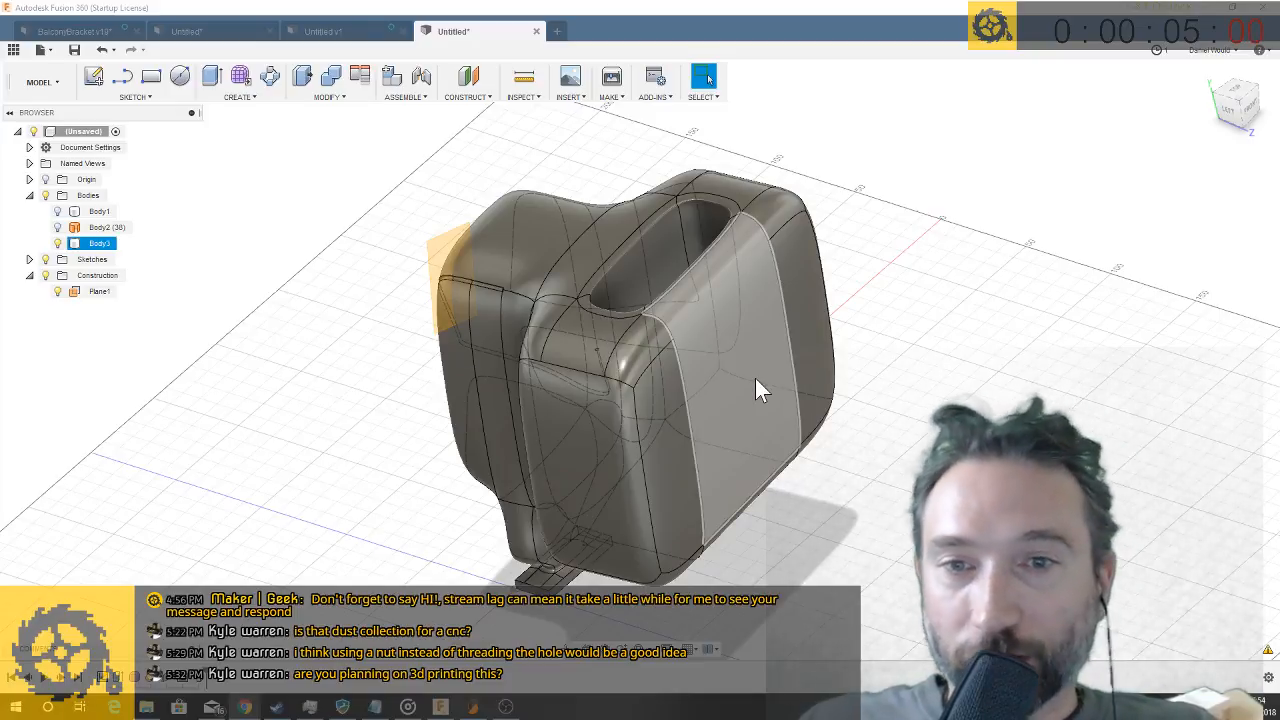
{"action": "left_click", "coordinate": [1078, 333]}
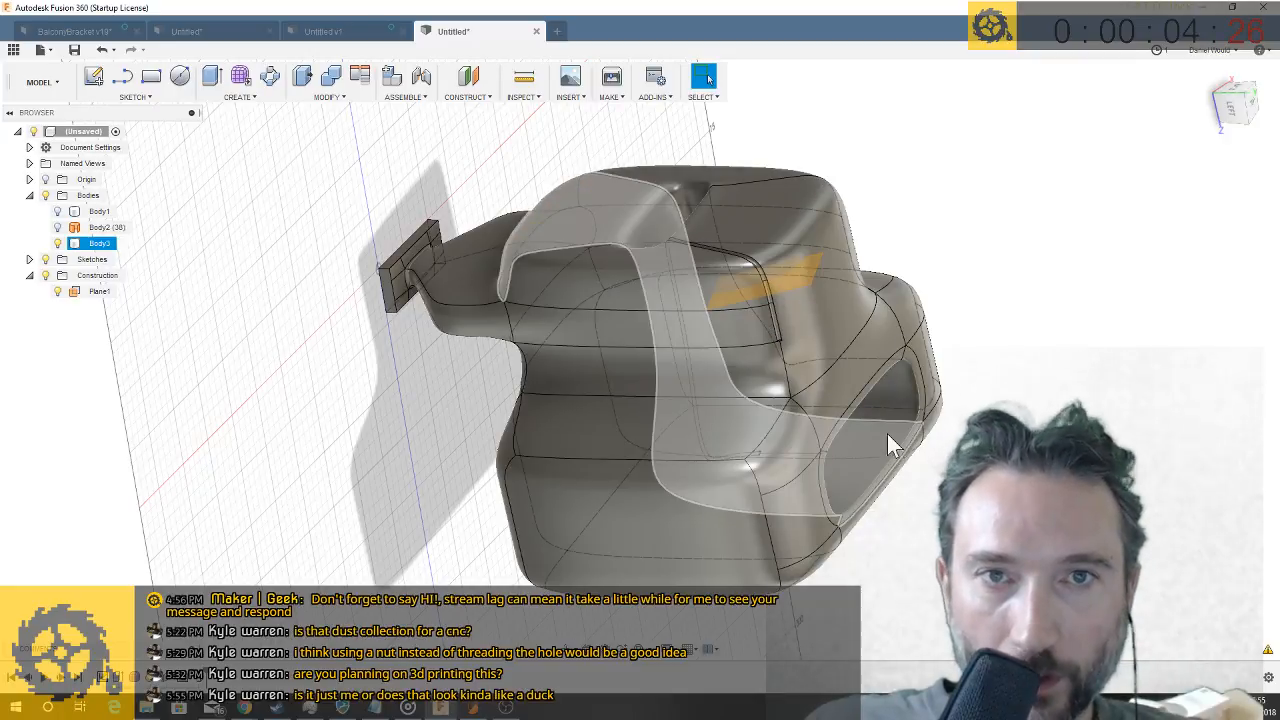
{"action": "left_click", "coordinate": [340, 34]}
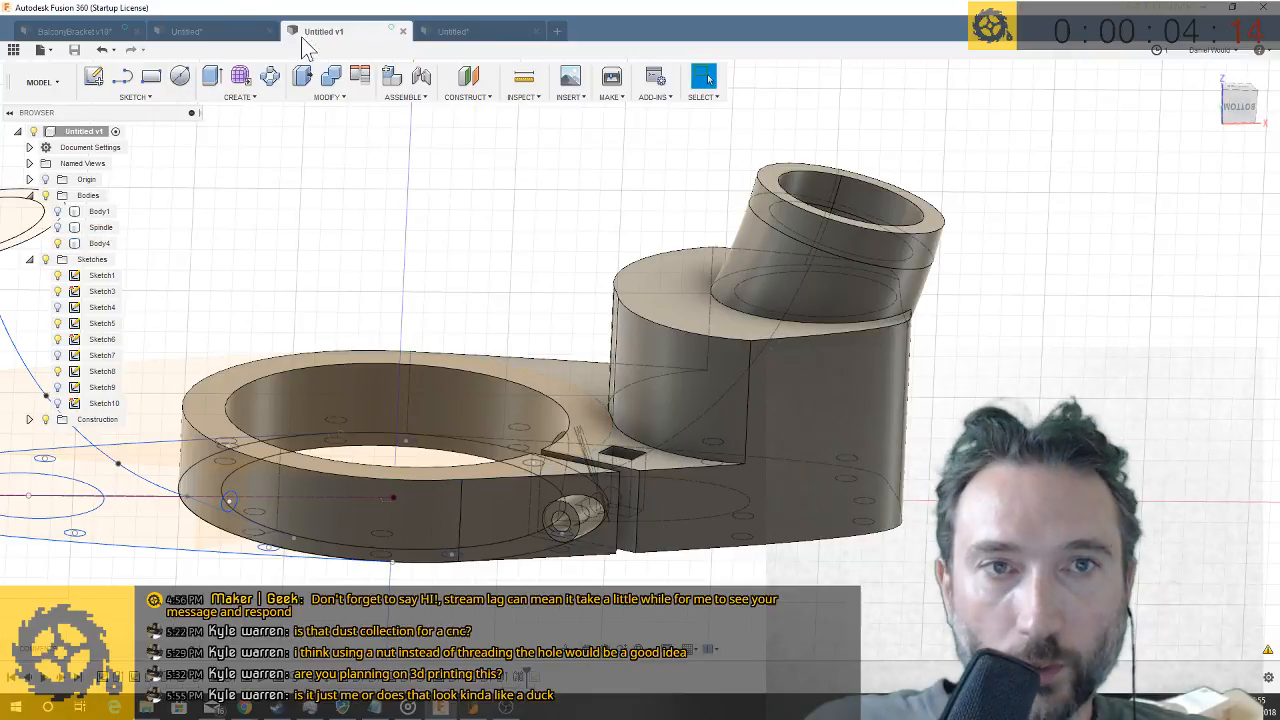
{"action": "left_click", "coordinate": [496, 33]}
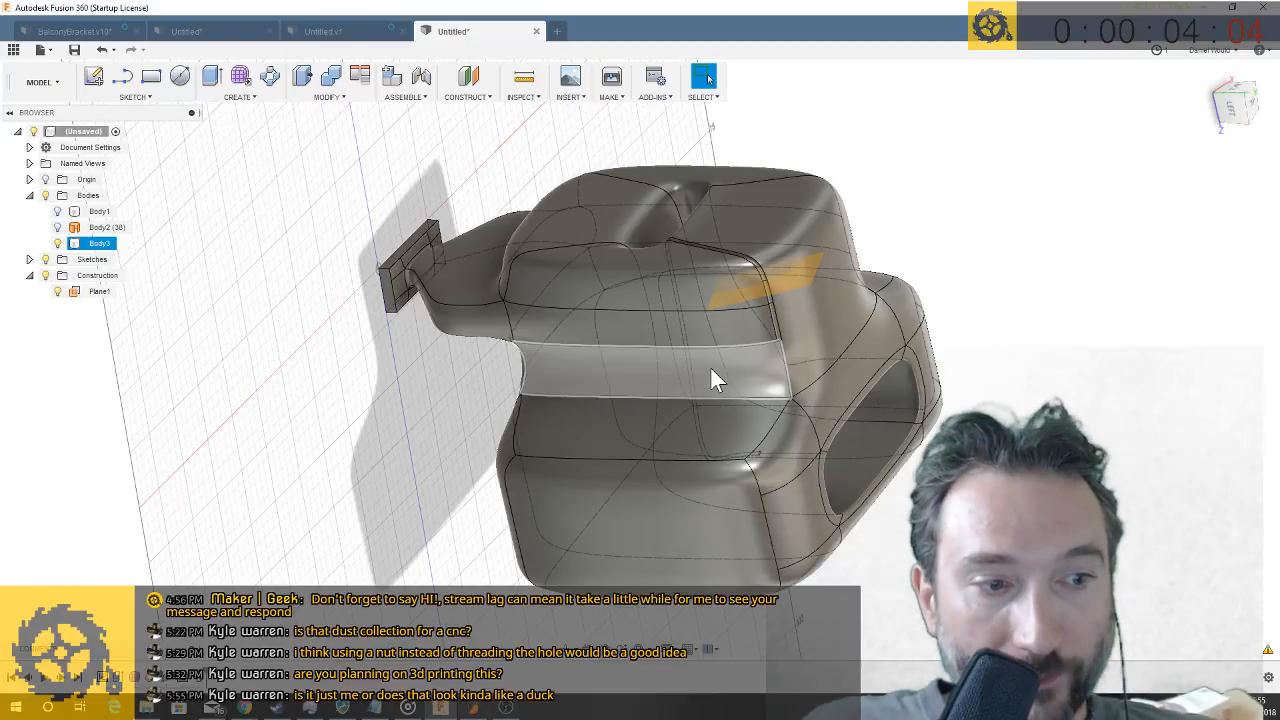
{"action": "middle_click_drag", "start_coordinate": [854, 543], "coordinate": [536, 505], "text": "shift"}
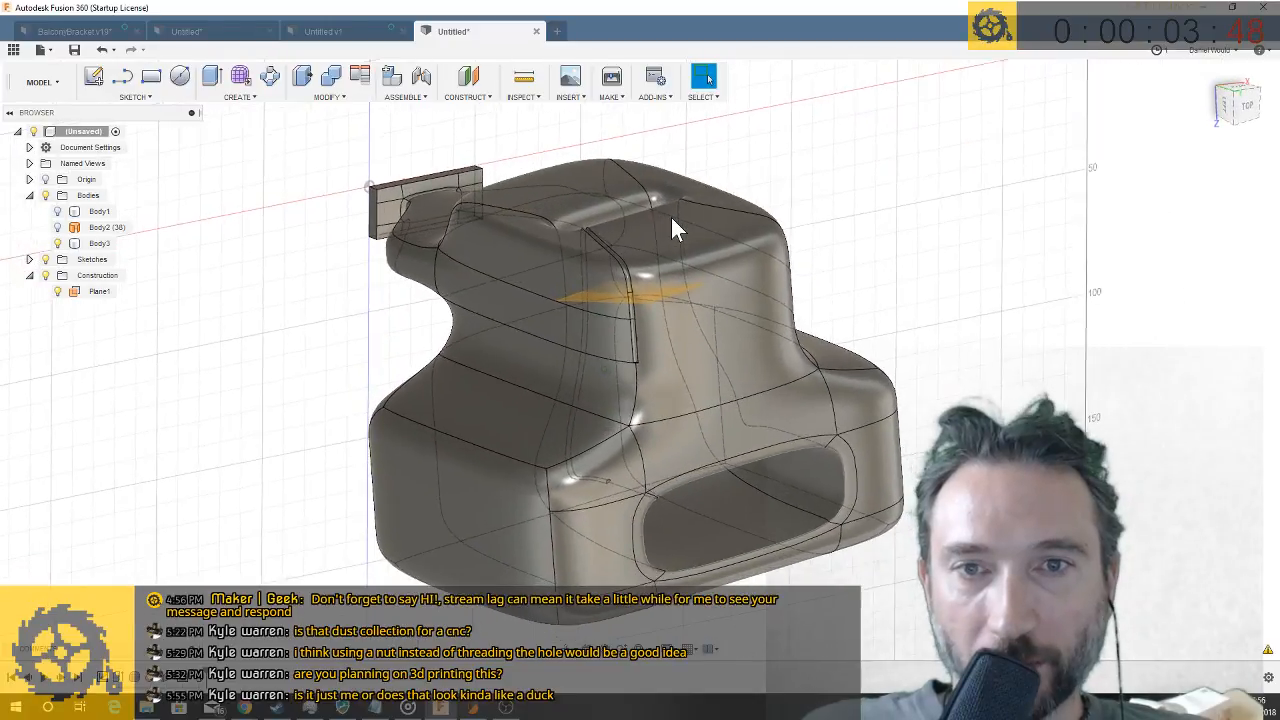
{"action": "left_click", "coordinate": [664, 208]}
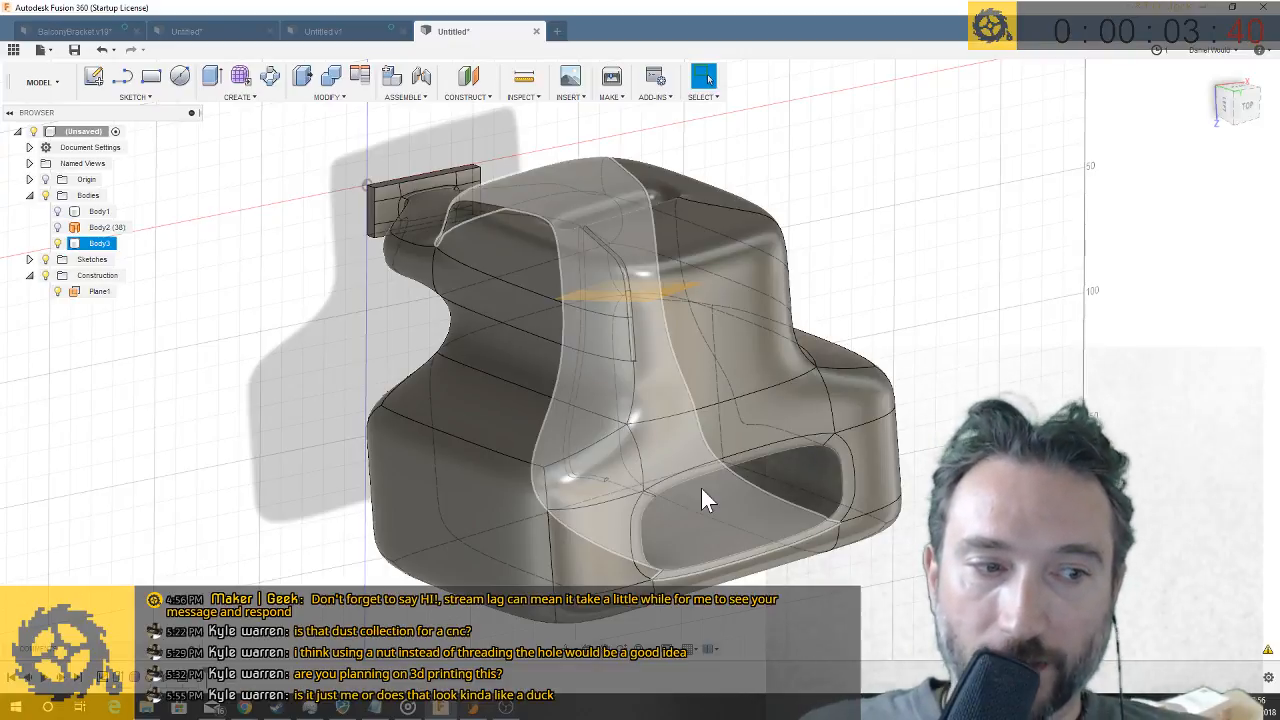
{"action": "key", "text": "Escape"}
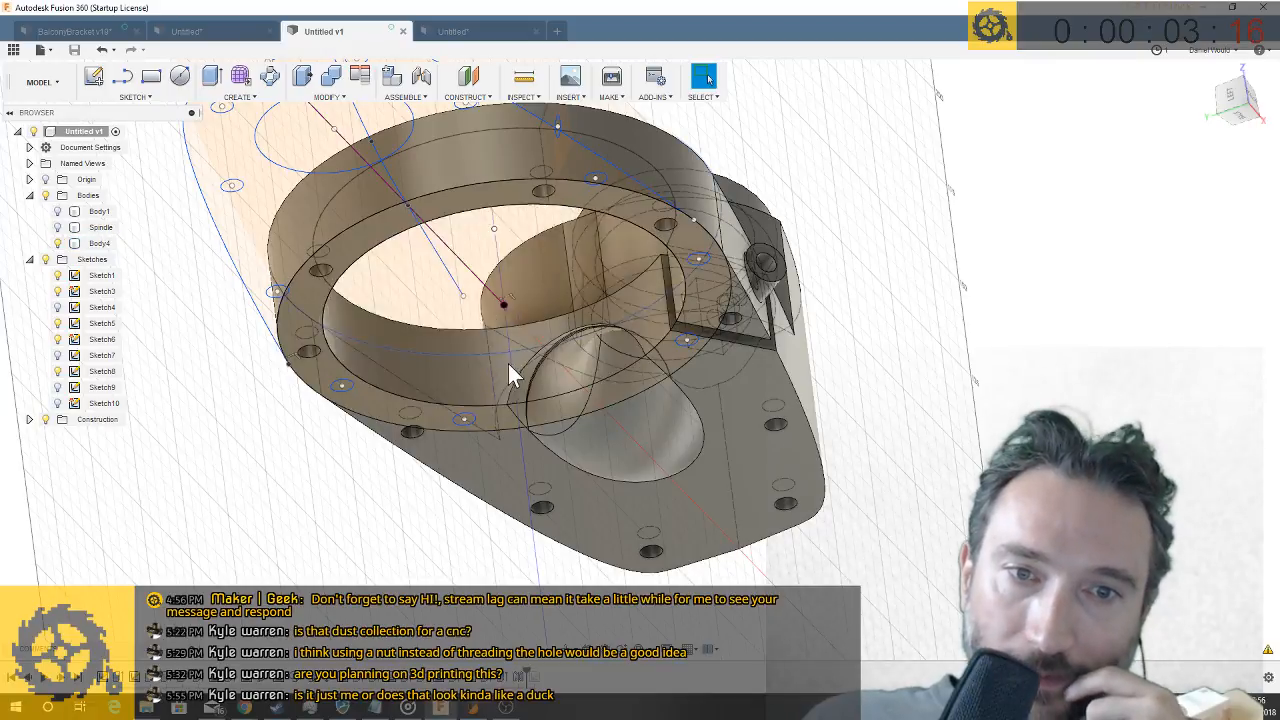
{"action": "left_click", "coordinate": [614, 477]}
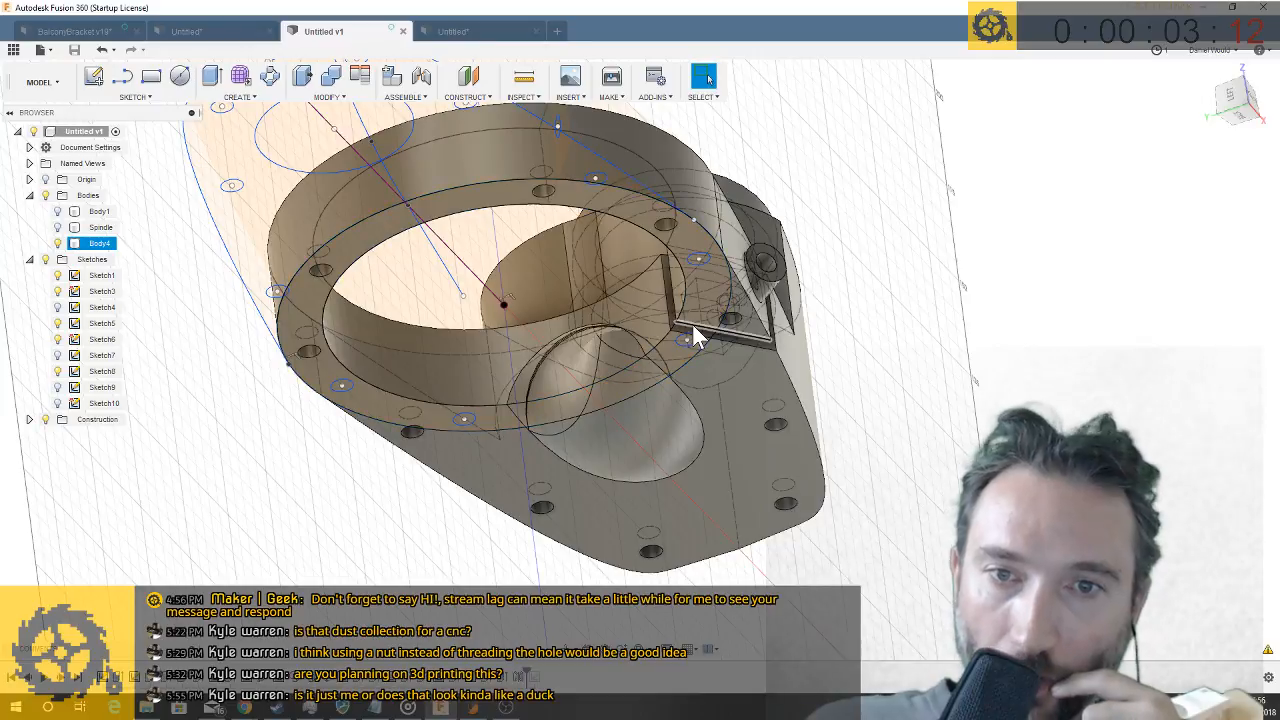
{"action": "left_click", "coordinate": [476, 25]}
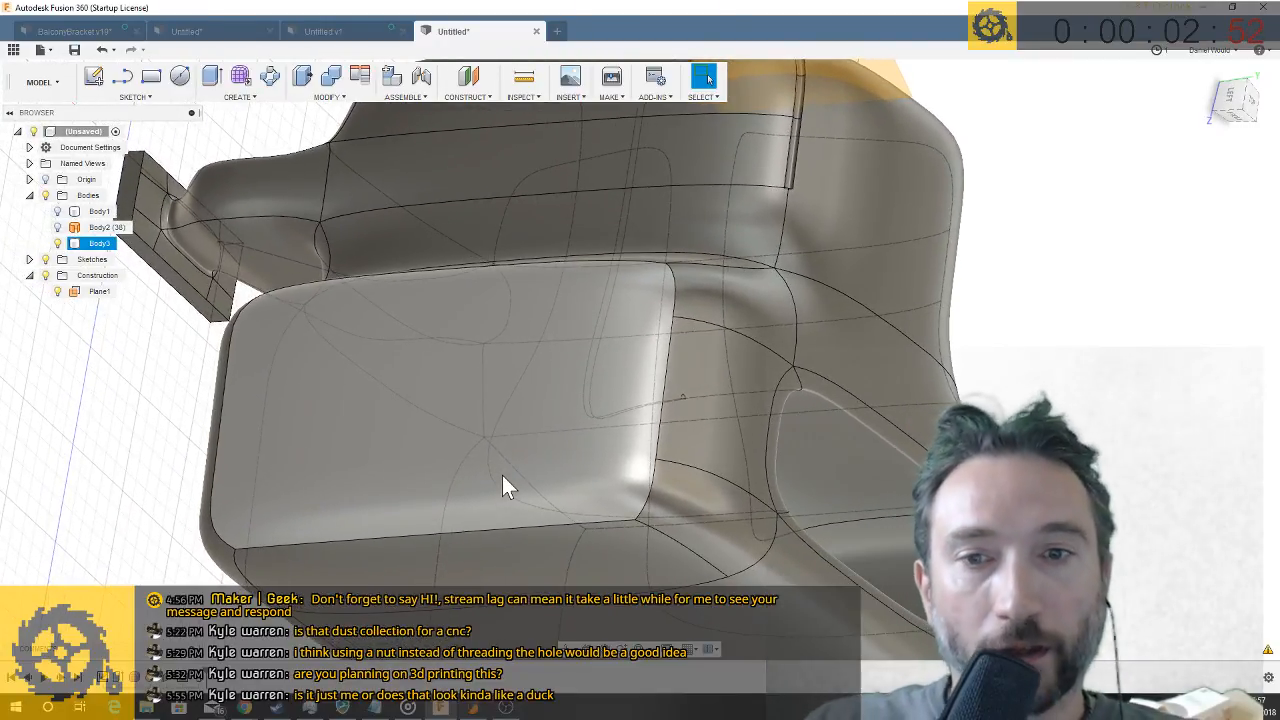
{"action": "scroll", "coordinate": [520, 418], "scroll_direction": "up", "scroll_amount": 2}
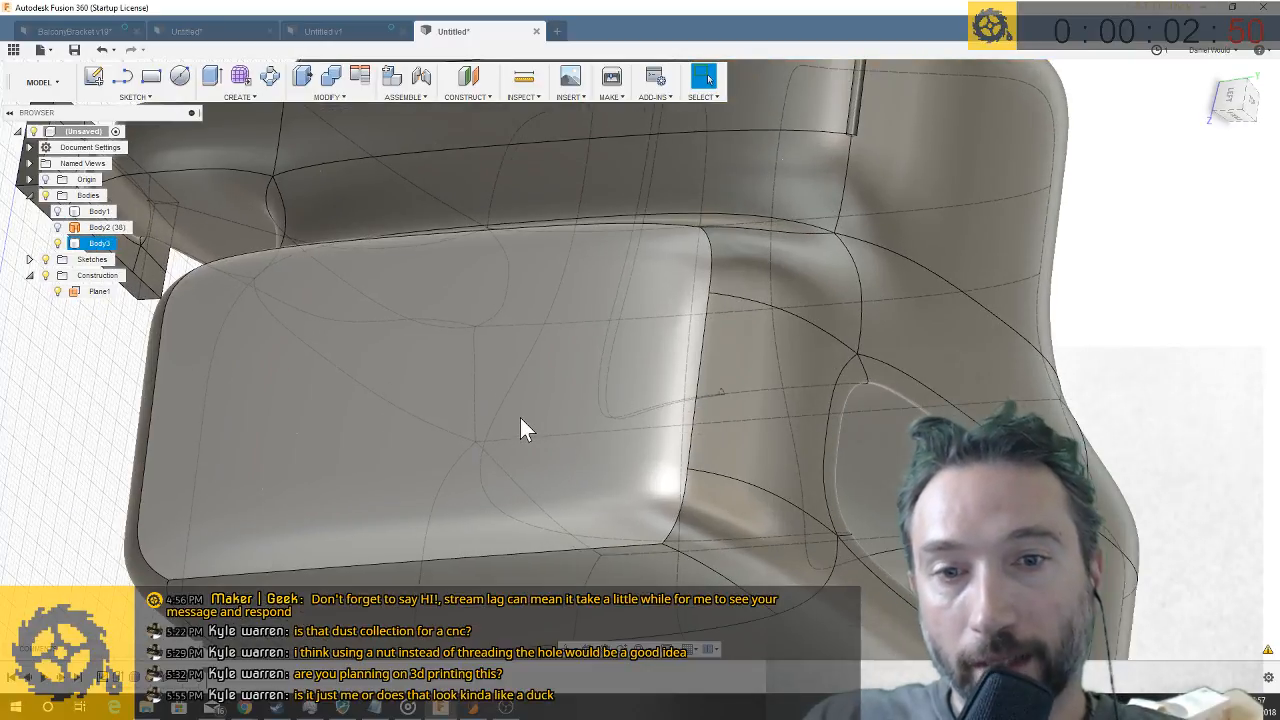
{"action": "scroll", "coordinate": [520, 418], "scroll_direction": "down", "scroll_amount": 5}
{"action": "left_click", "coordinate": [234, 98]}
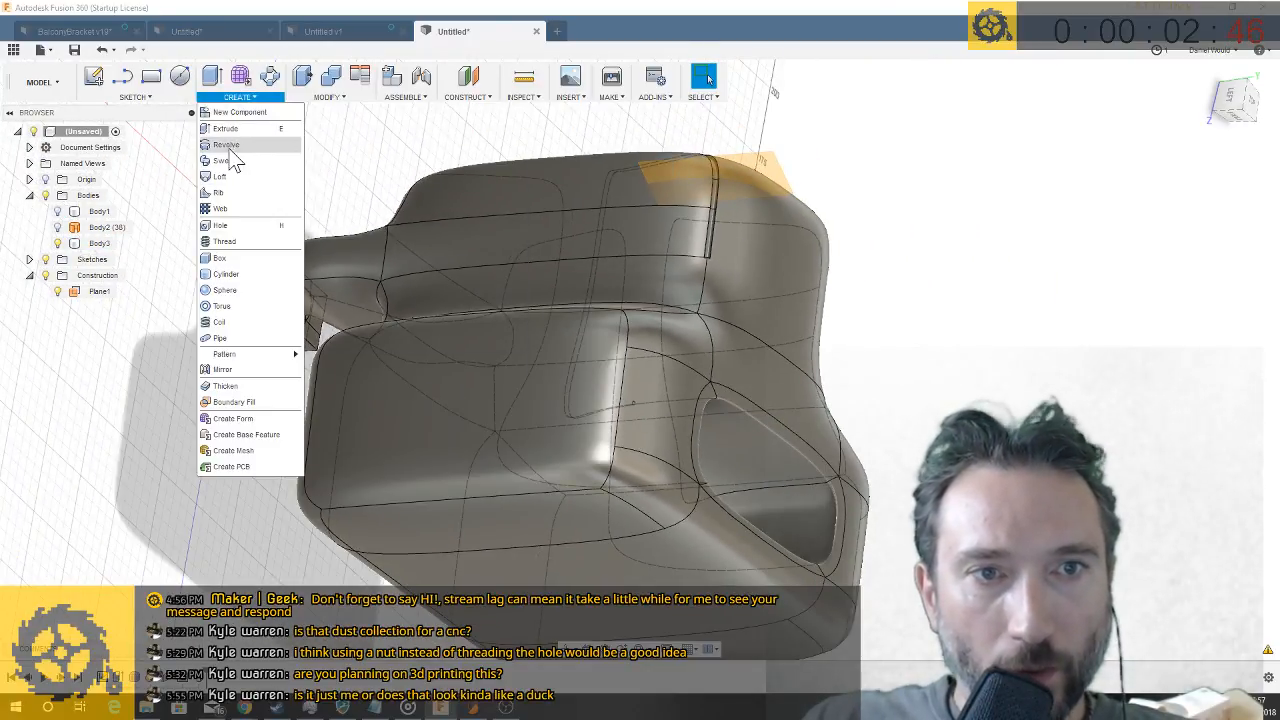
{"action": "left_click", "coordinate": [612, 612]}
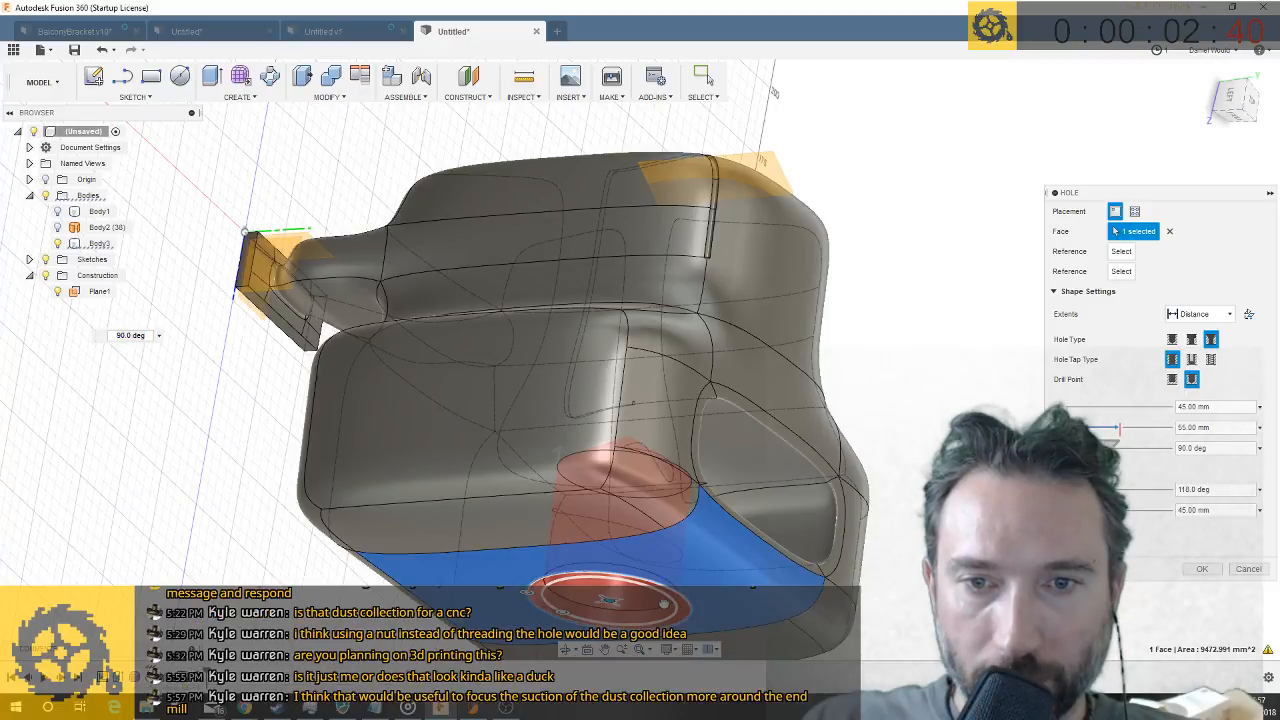
{"action": "left_click_drag", "start_coordinate": [620, 598], "coordinate": [640, 600]}
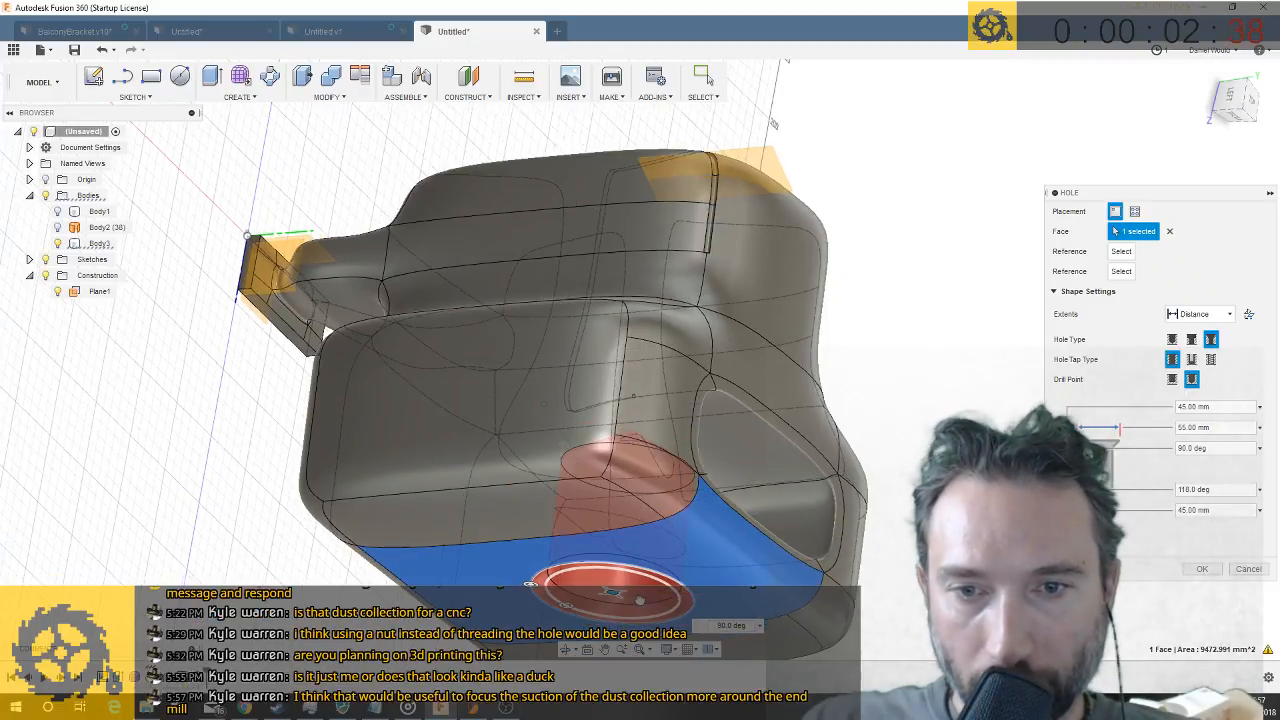
{"action": "middle_click_drag", "start_coordinate": [648, 601], "coordinate": [712, 475], "text": "shift"}
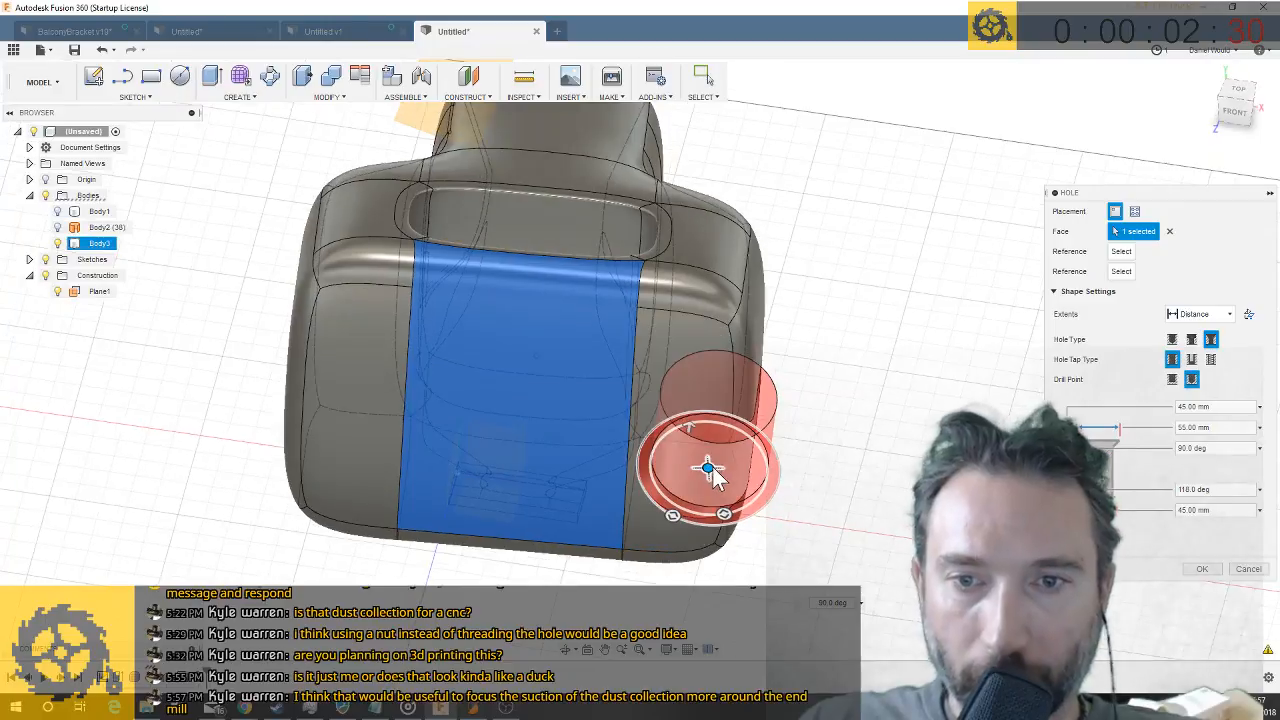
{"action": "left_click_drag", "start_coordinate": [708, 467], "coordinate": [697, 465]}
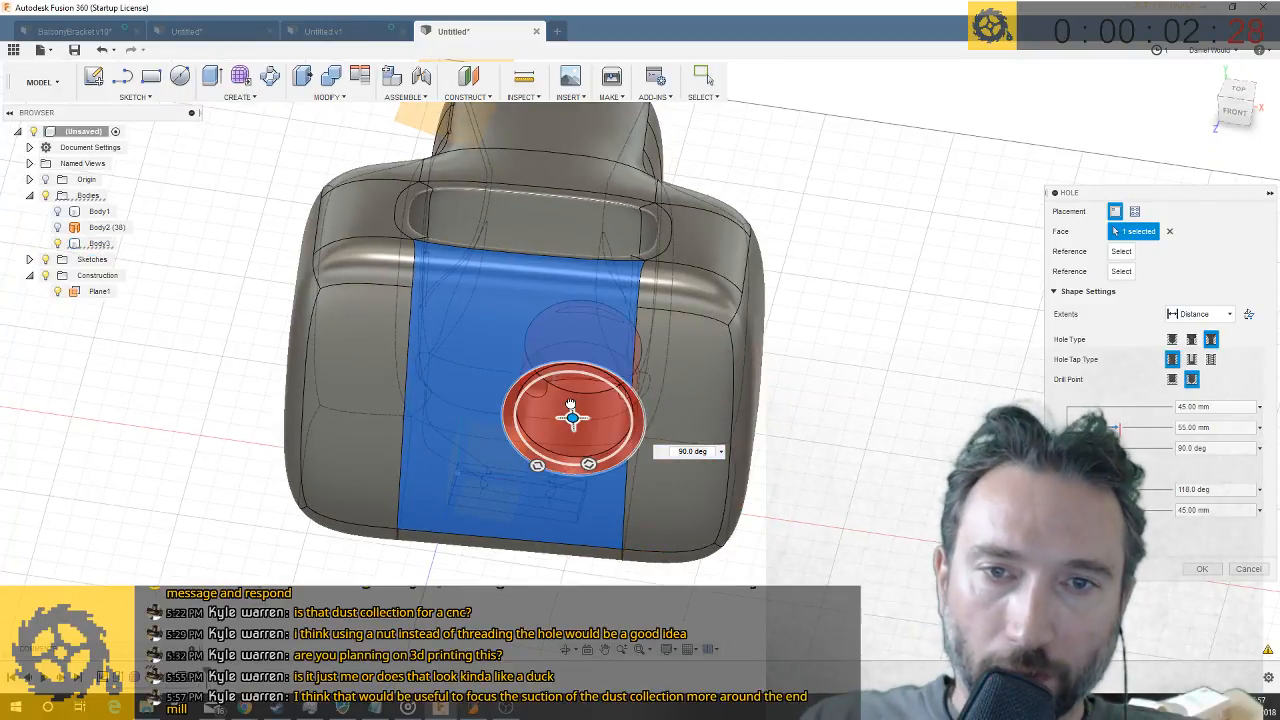
{"action": "left_click_drag", "start_coordinate": [537, 362], "coordinate": [539, 362]}
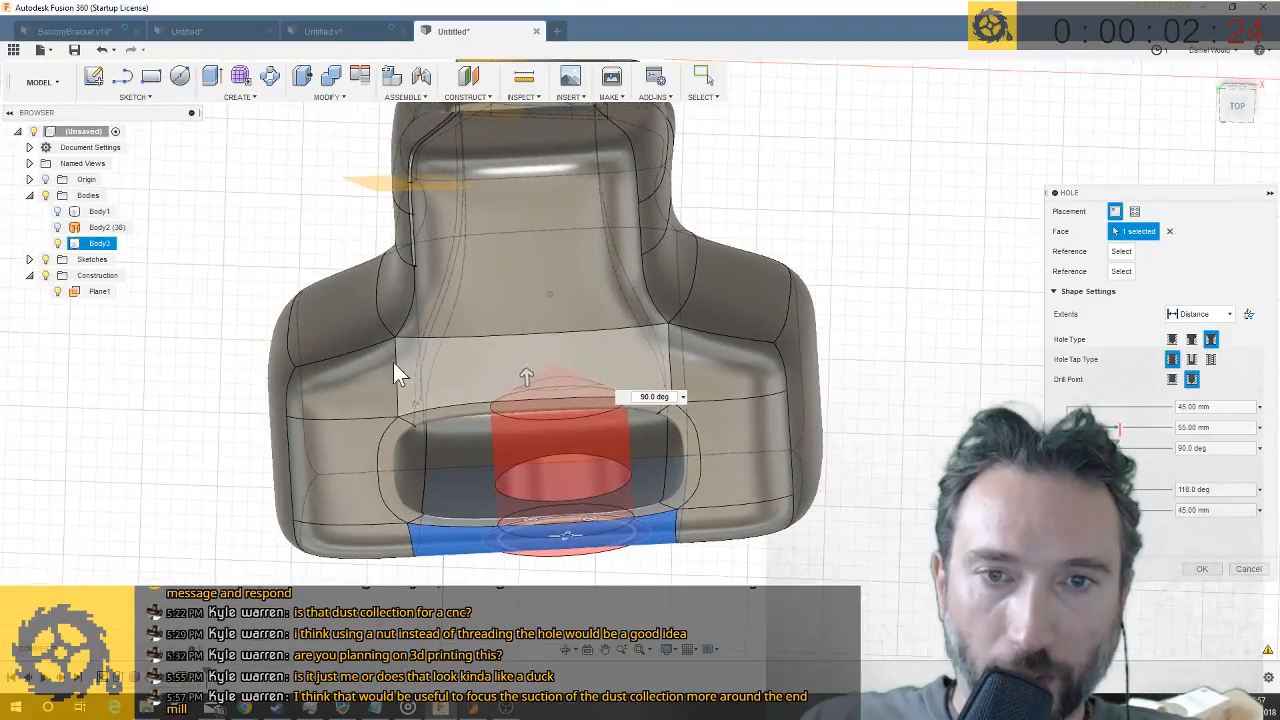
{"action": "left_click", "coordinate": [1240, 566]}
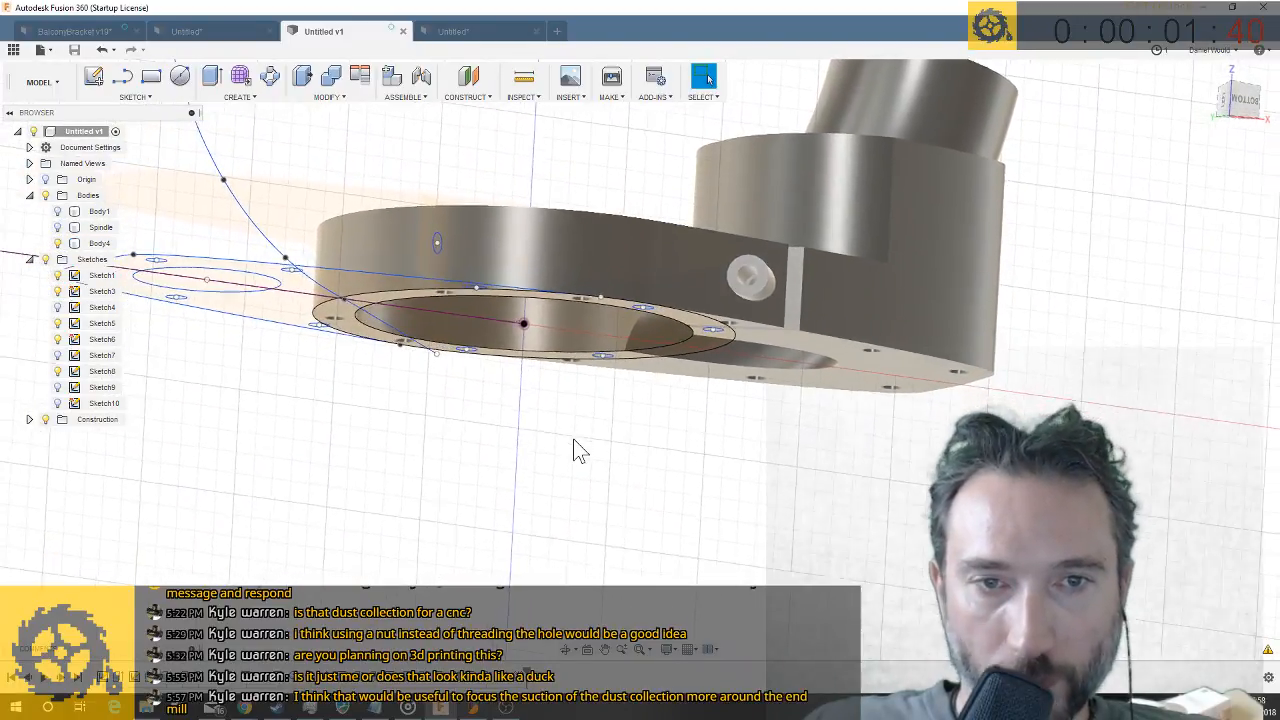
- Show the Spindle body in the Untitled v1 design and add a 30 mm diameter circle centred on the origin to the bracket's base sketch
{"action": "left_click", "coordinate": [57, 228]}
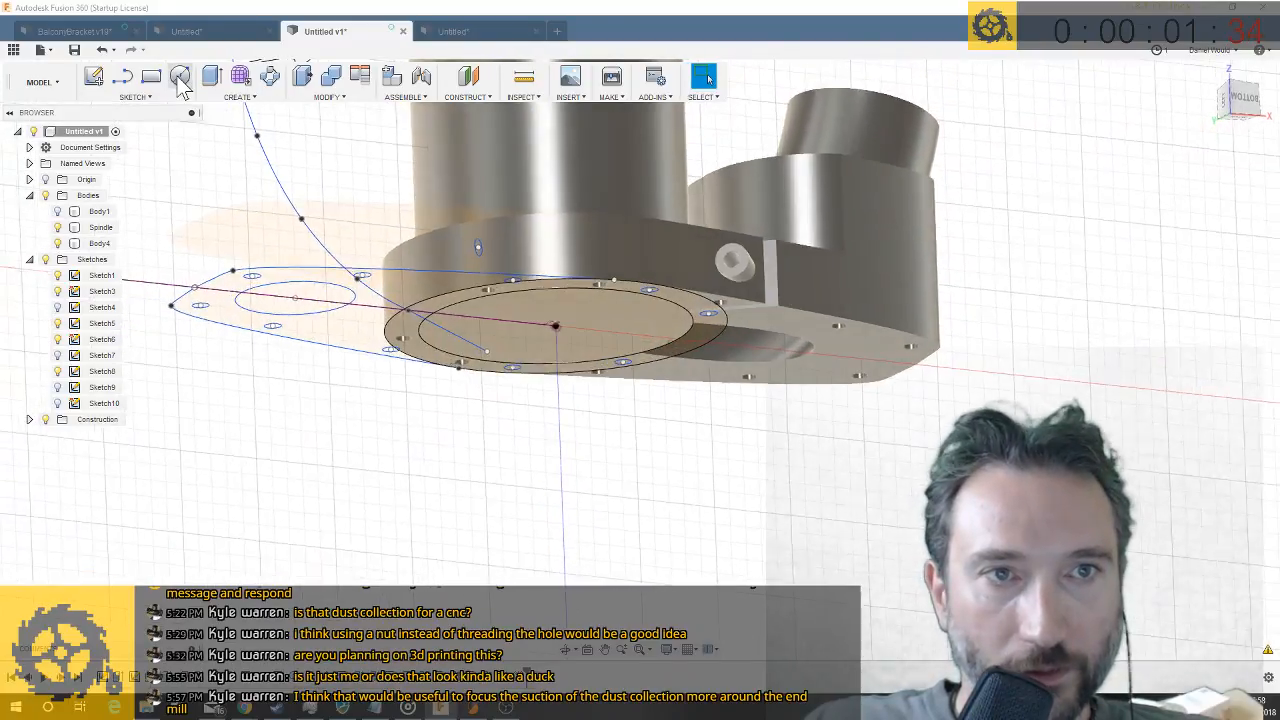
{"action": "left_click", "coordinate": [575, 320]}
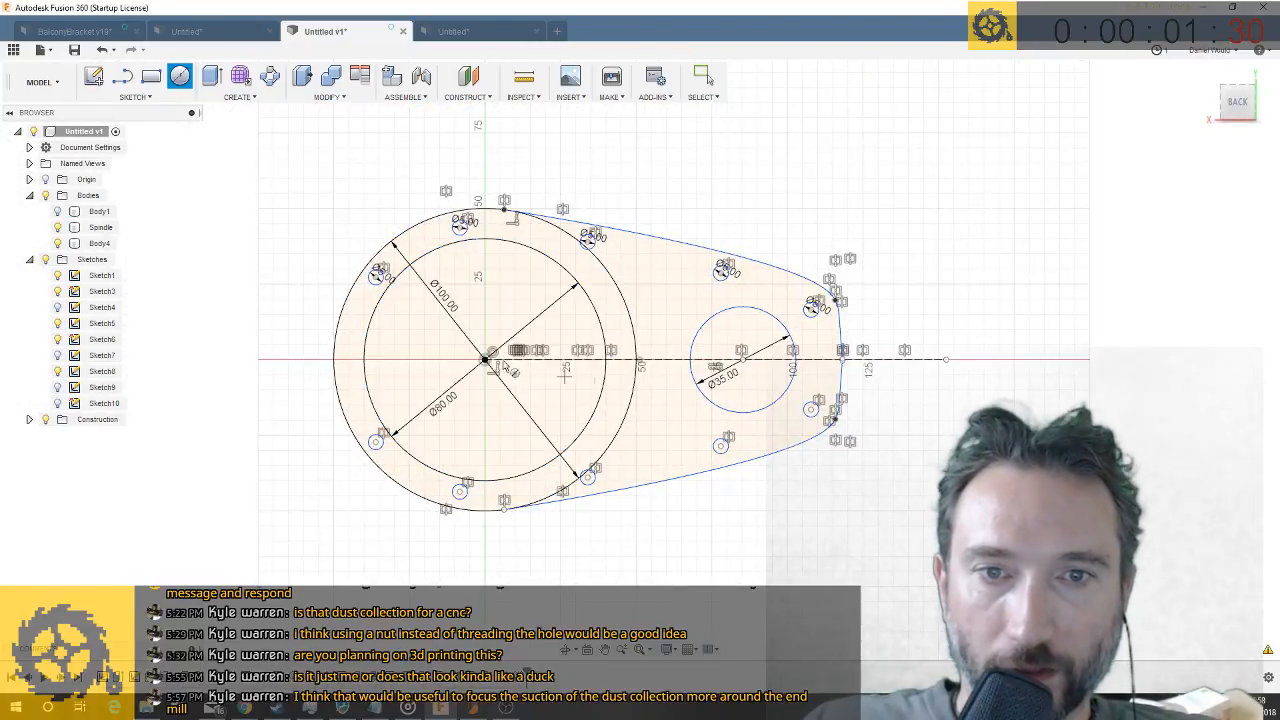
{"action": "left_click", "coordinate": [485, 359]}
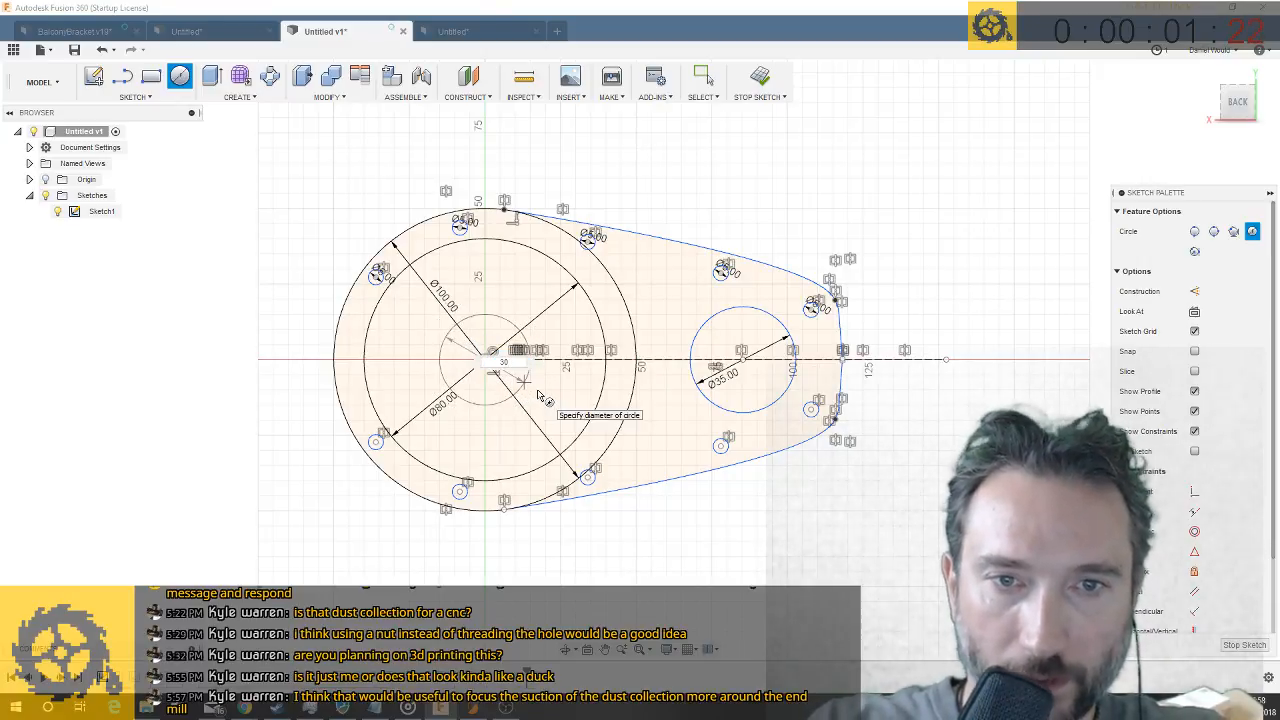
{"action": "left_click", "coordinate": [523, 380]}
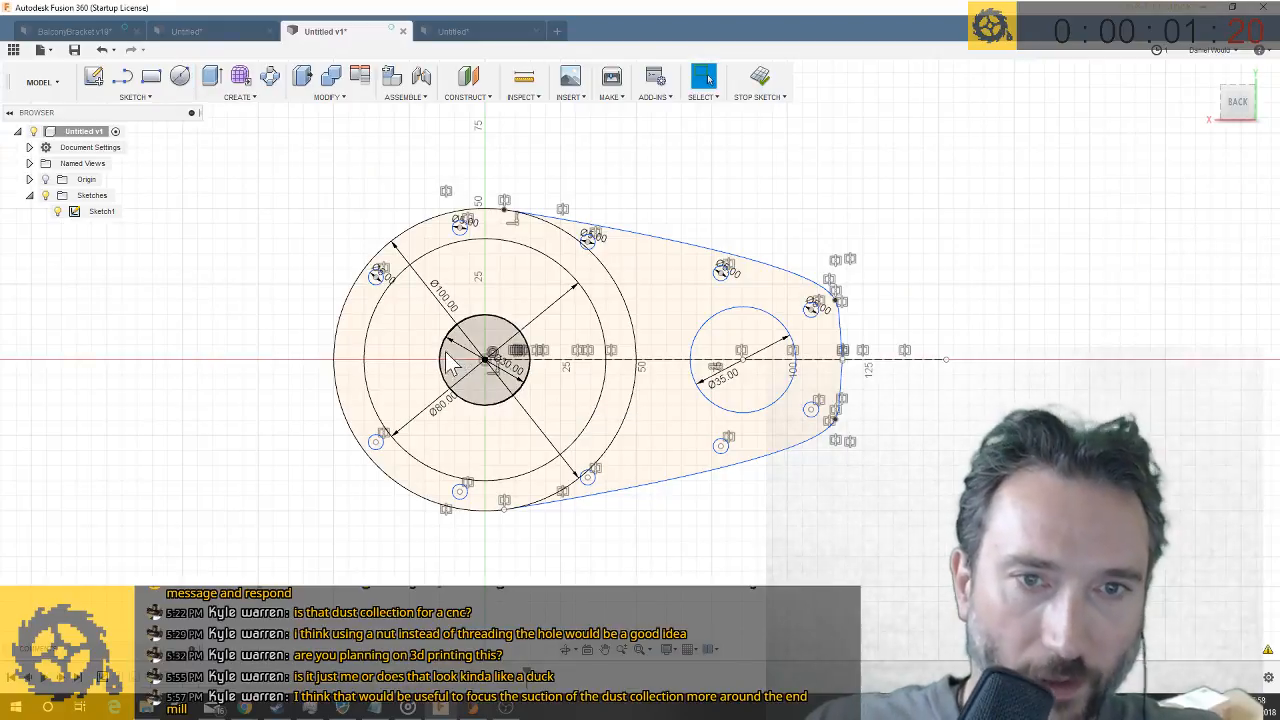
{"action": "key", "text": "q"}
{"action": "left_click", "coordinate": [461, 353]}
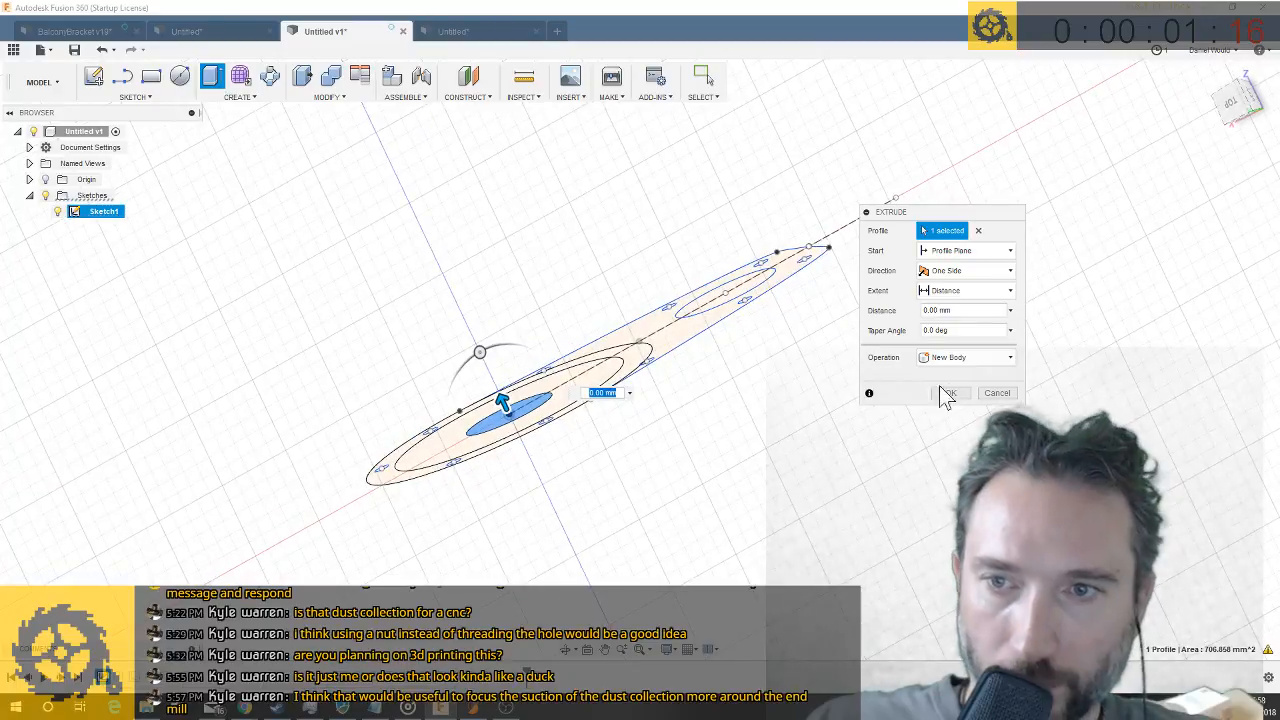
{"action": "left_click", "coordinate": [995, 393]}
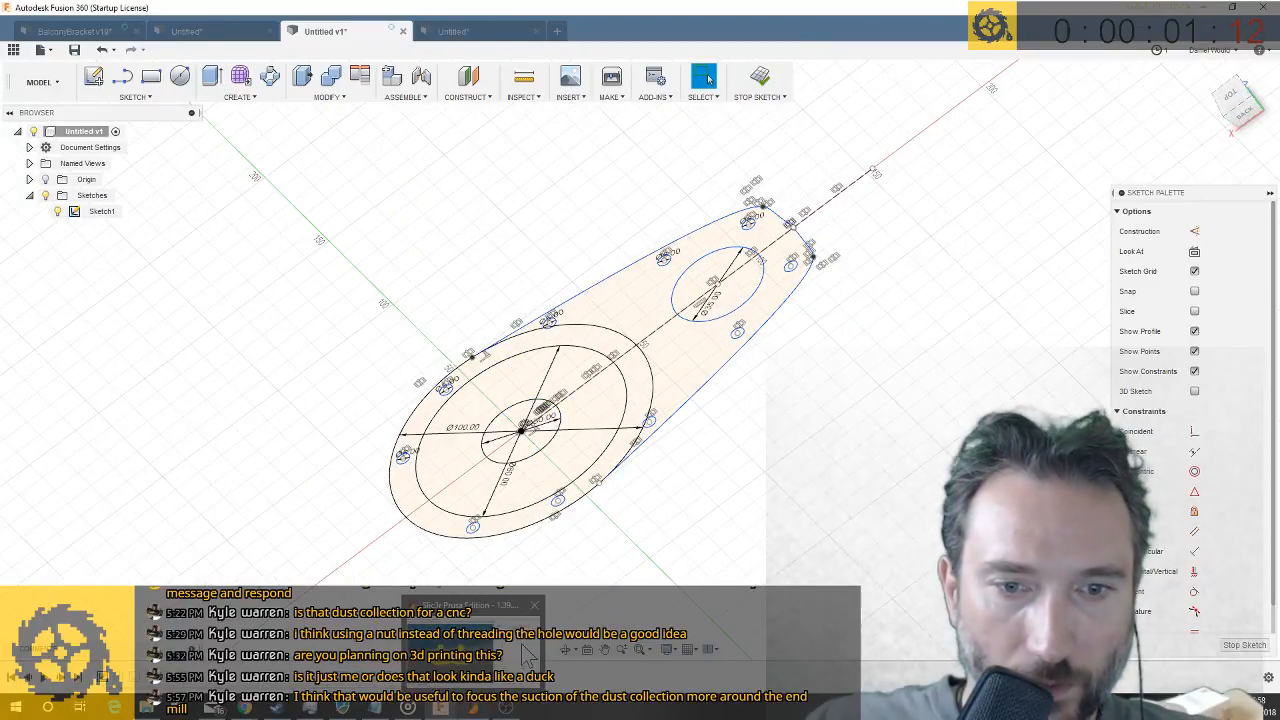
- Finish the sketch and extrude the 30 mm circle by -40 mm below the spindle, using the Join operation
{"action": "left_click", "coordinate": [1244, 644]}
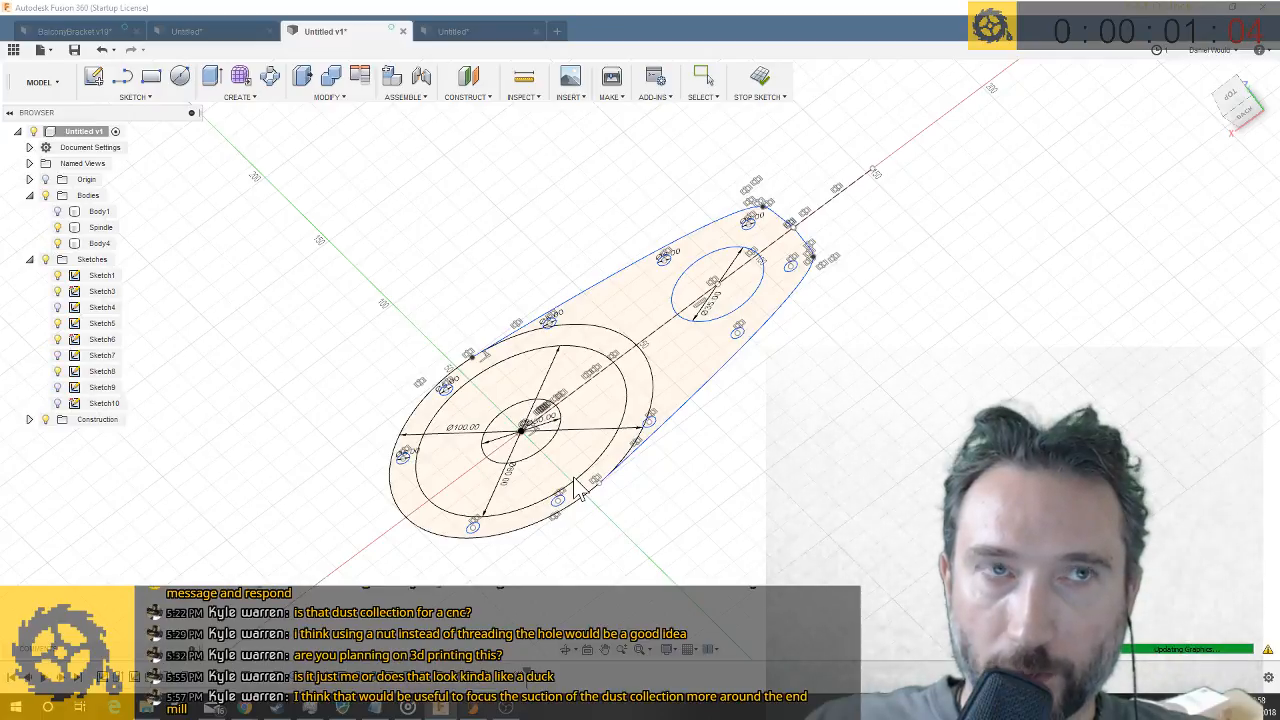
{"action": "key", "text": "q"}
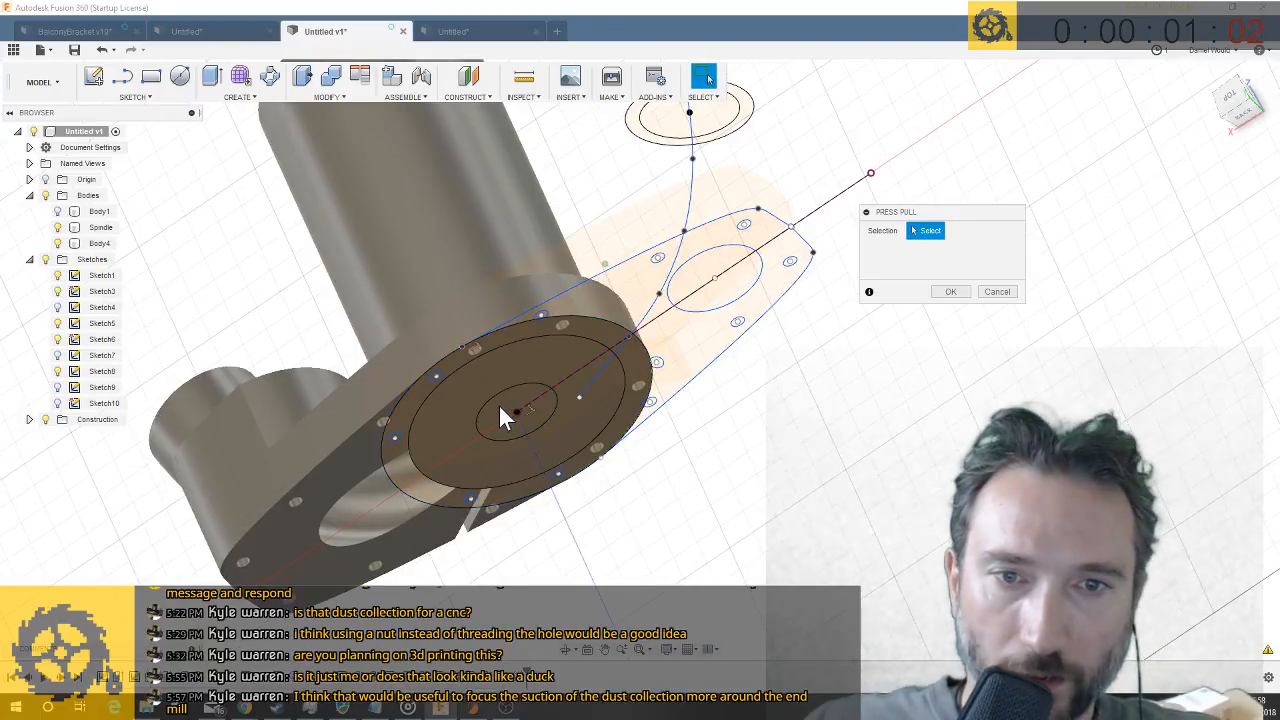
{"action": "left_click", "coordinate": [499, 405]}
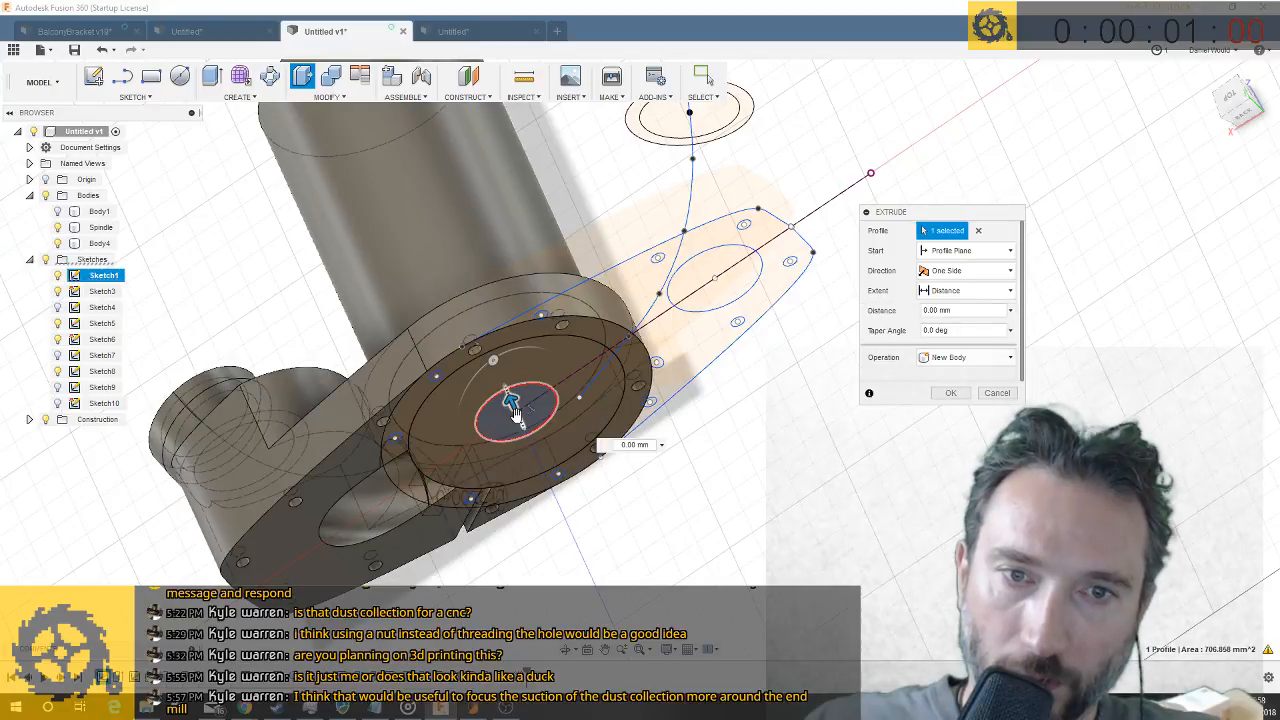
{"action": "left_click_drag", "start_coordinate": [551, 486], "coordinate": [556, 505]}
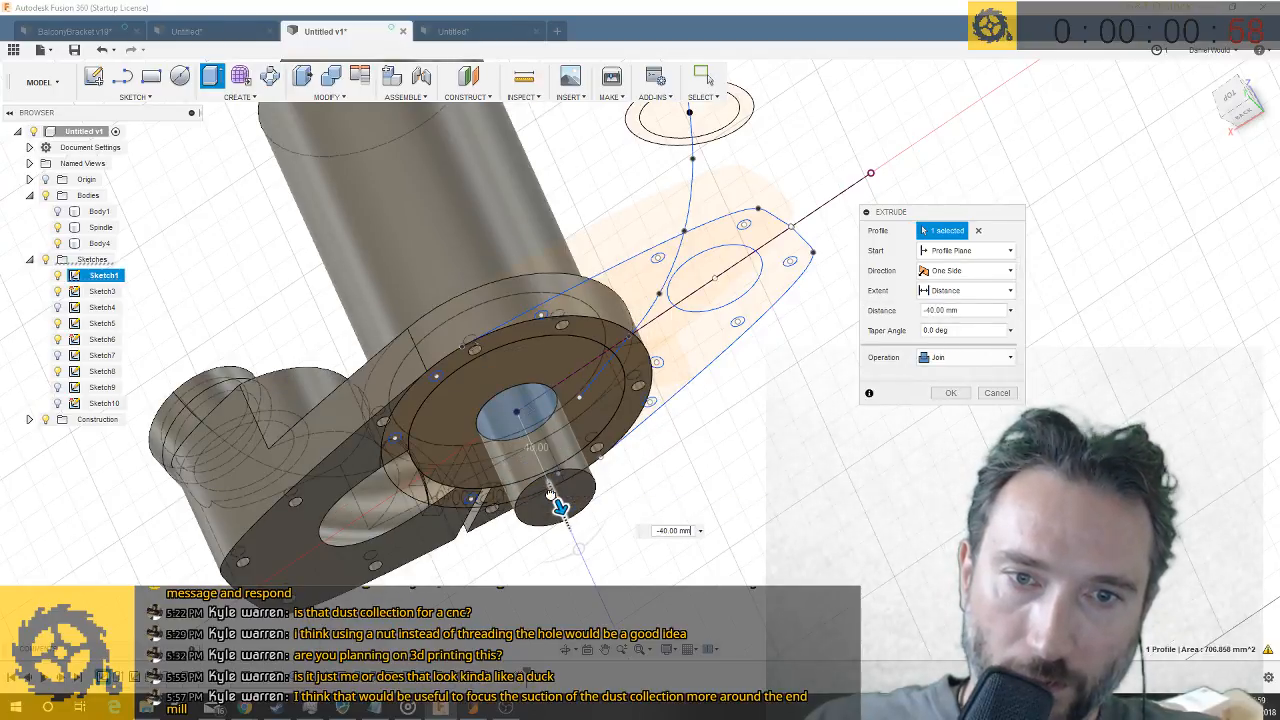
{"action": "middle_click_drag", "start_coordinate": [551, 493], "coordinate": [600, 462], "text": "shift"}
{"action": "middle_click_drag", "start_coordinate": [916, 444], "coordinate": [927, 436], "text": "shift"}
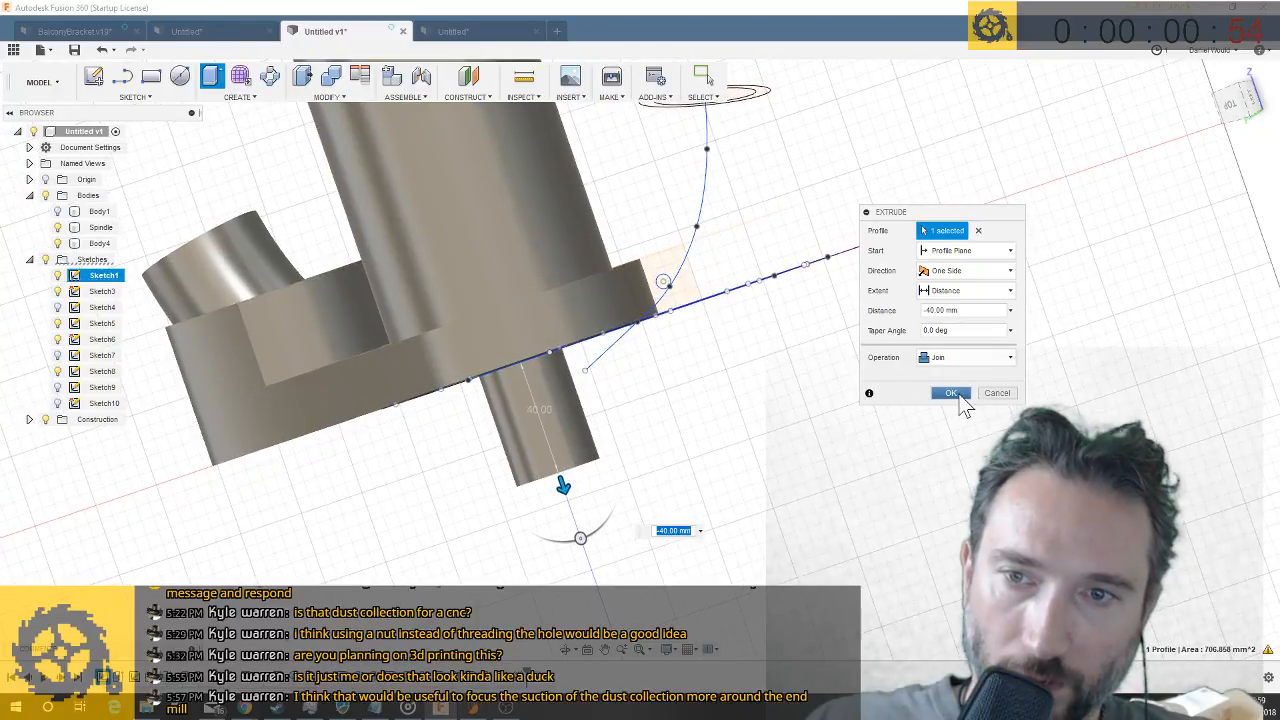
{"action": "left_click", "coordinate": [958, 396]}
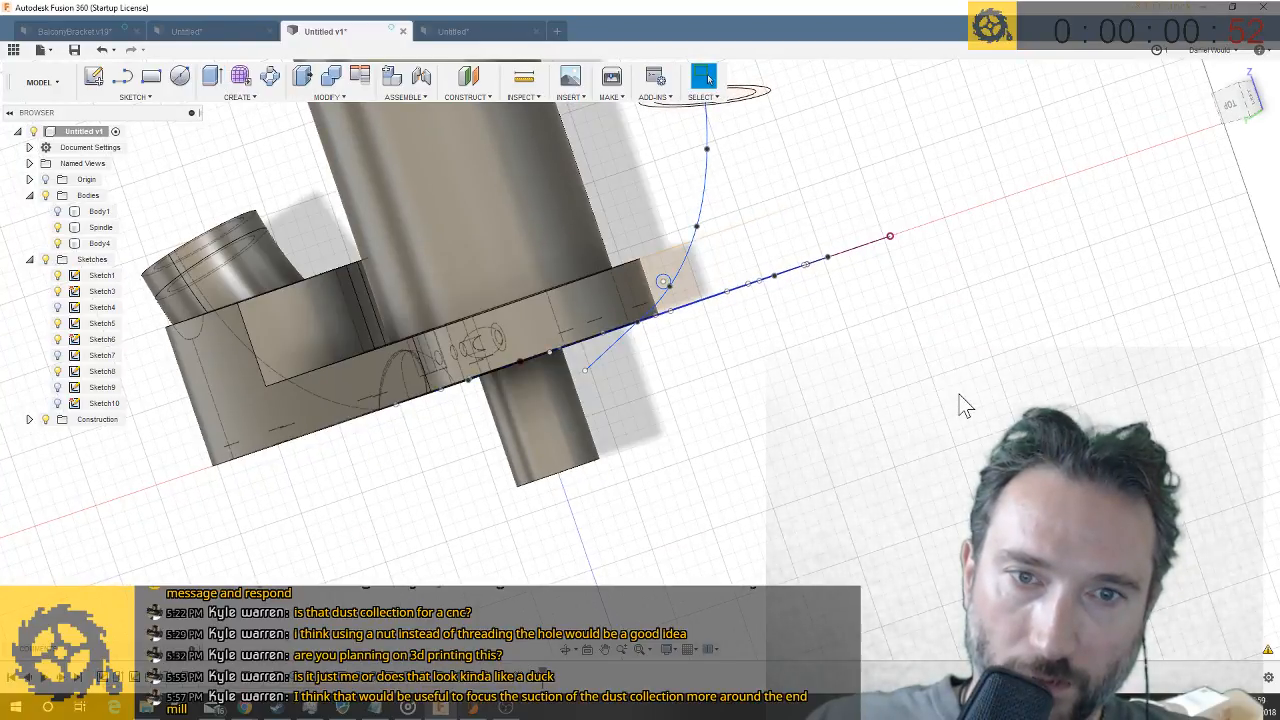
- Save the Untitled v1 design as a new version with the description "User Saved"
{"action": "middle_click_drag", "start_coordinate": [851, 414], "coordinate": [805, 388], "text": "shift"}
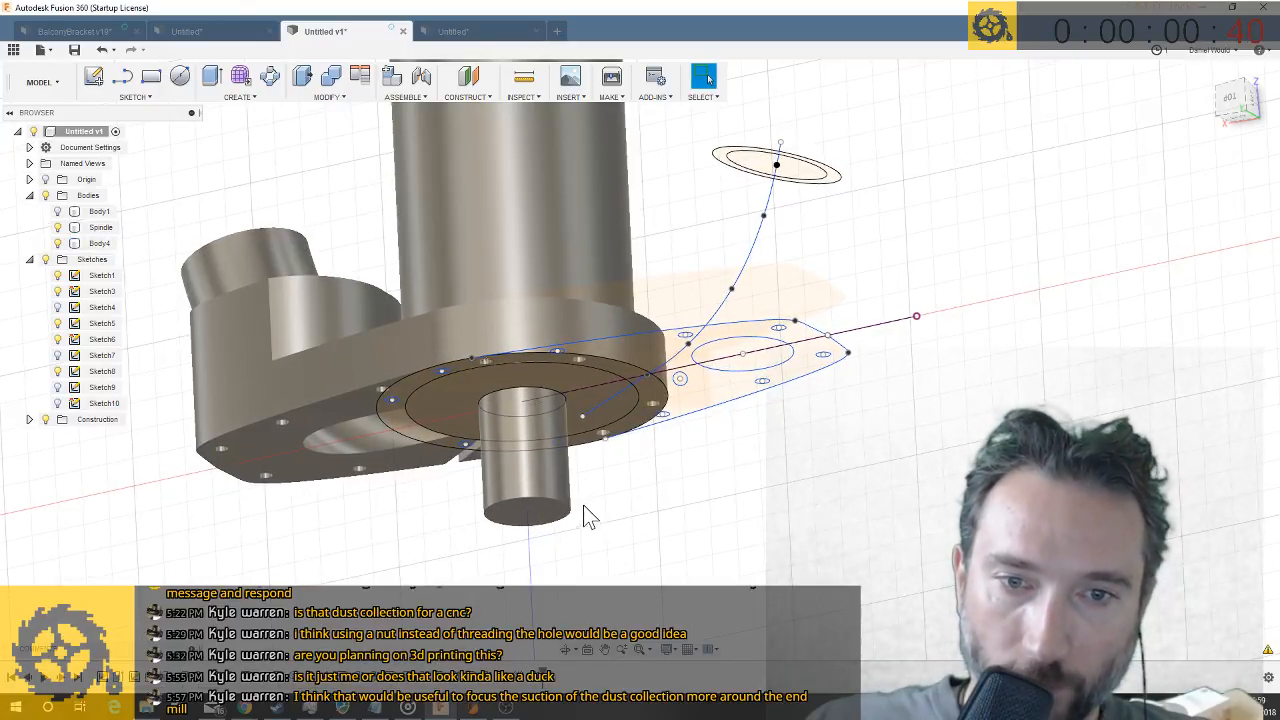
{"action": "scroll", "coordinate": [620, 526], "scroll_direction": "up", "scroll_amount": 3}
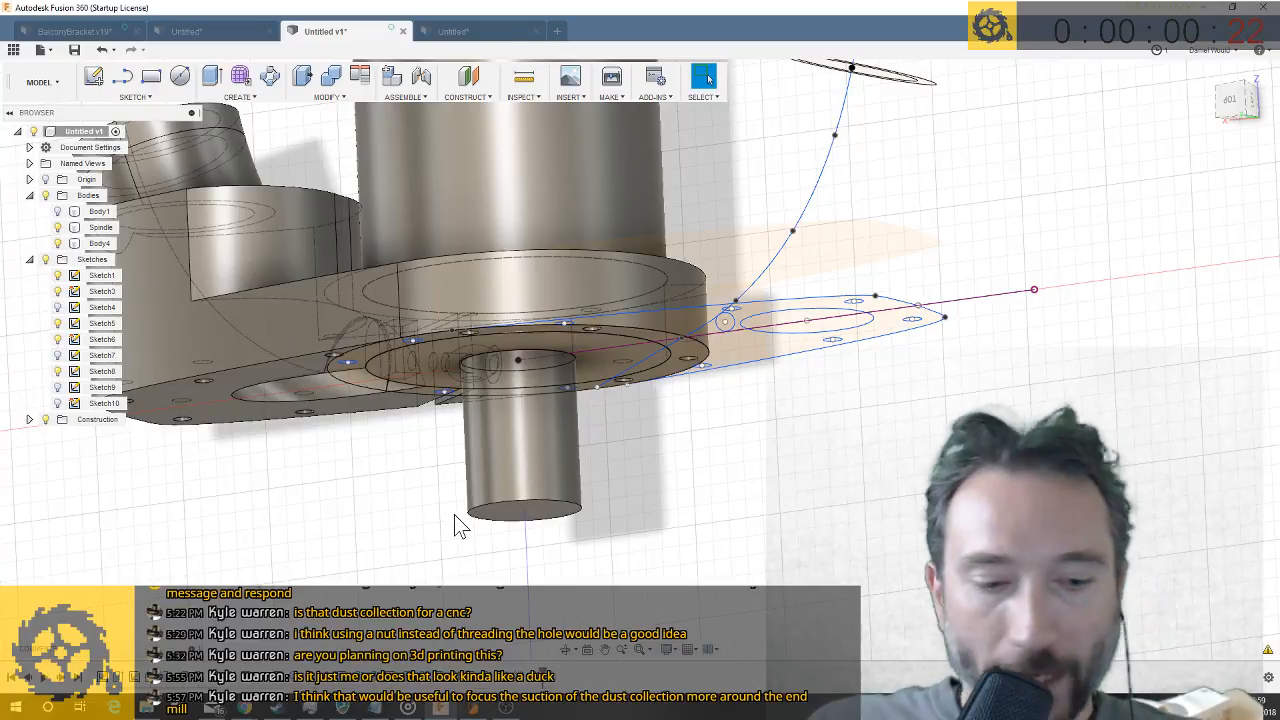
{"action": "key", "text": "ctrl+s"}
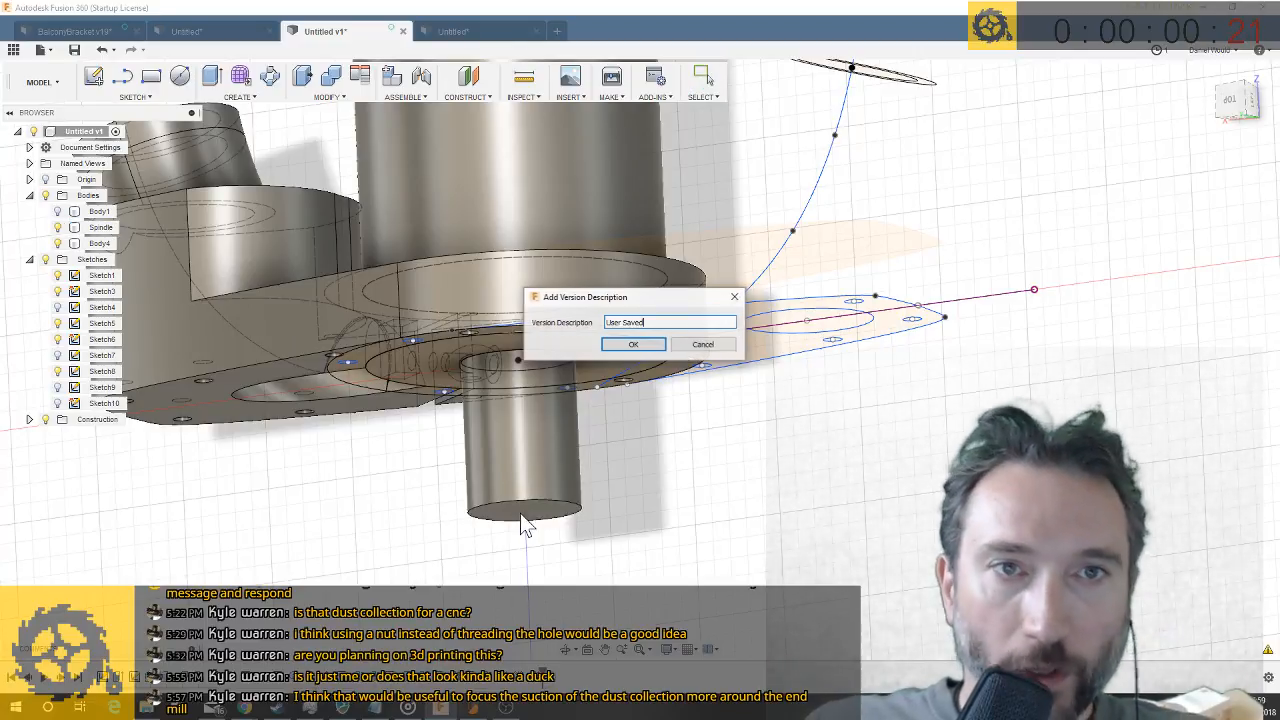
{"action": "left_click", "coordinate": [650, 345]}
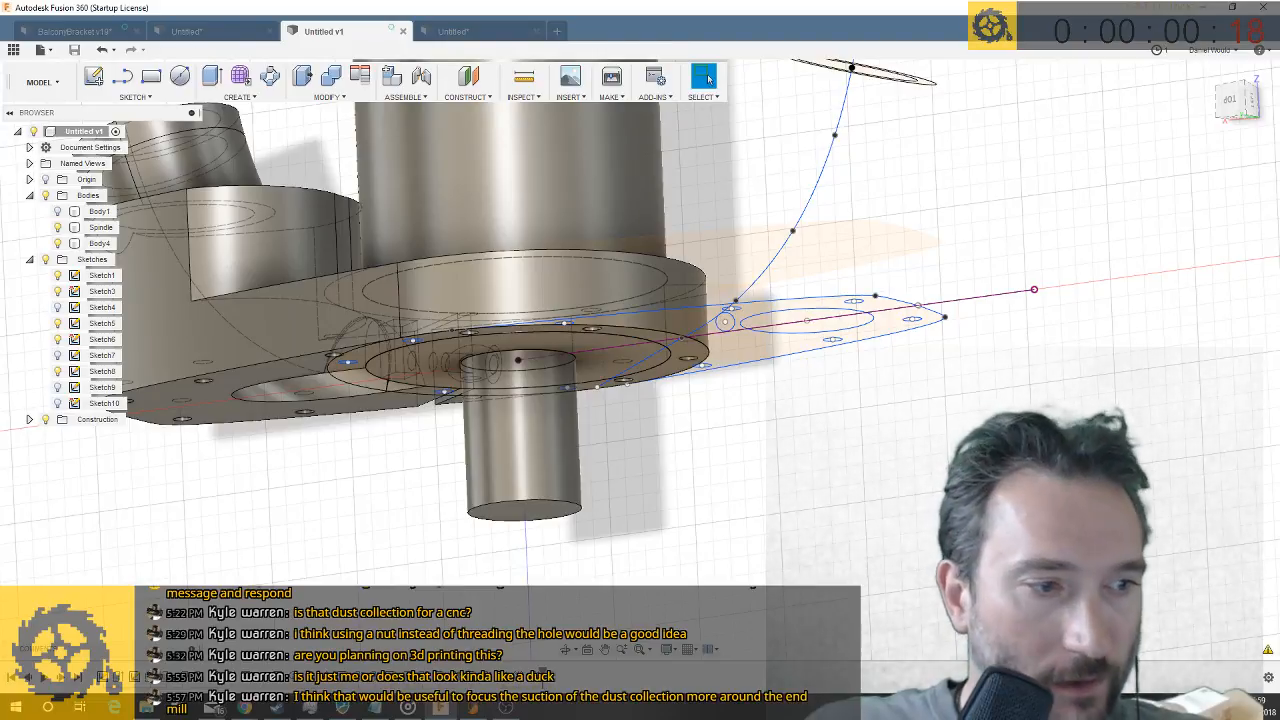